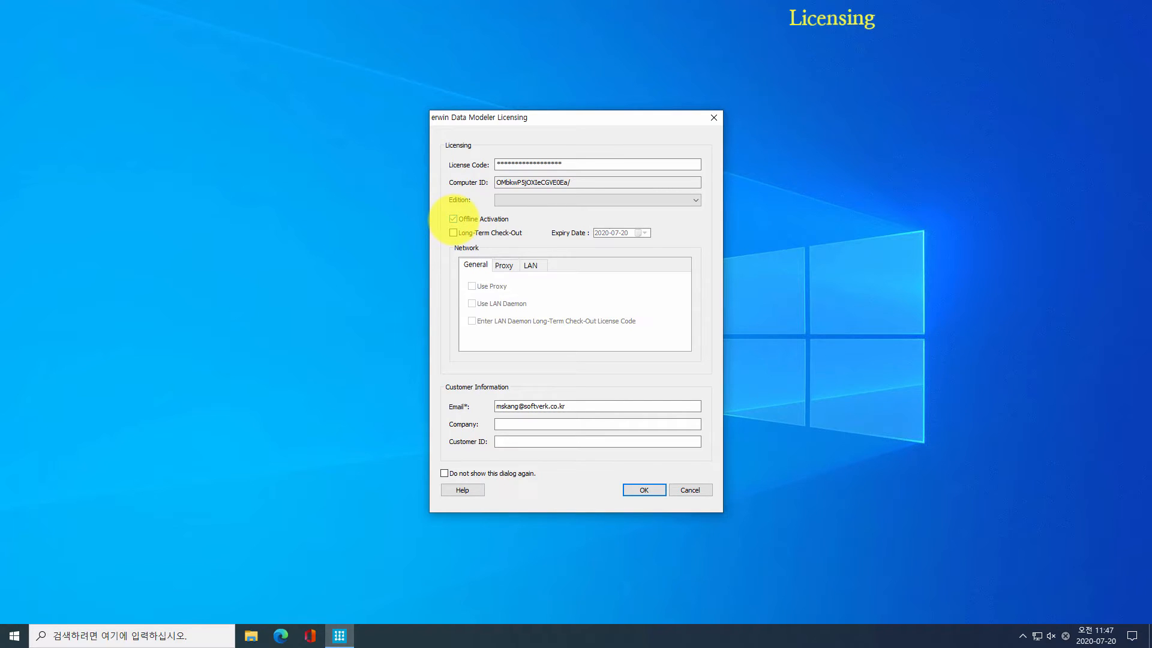
click(453, 219)
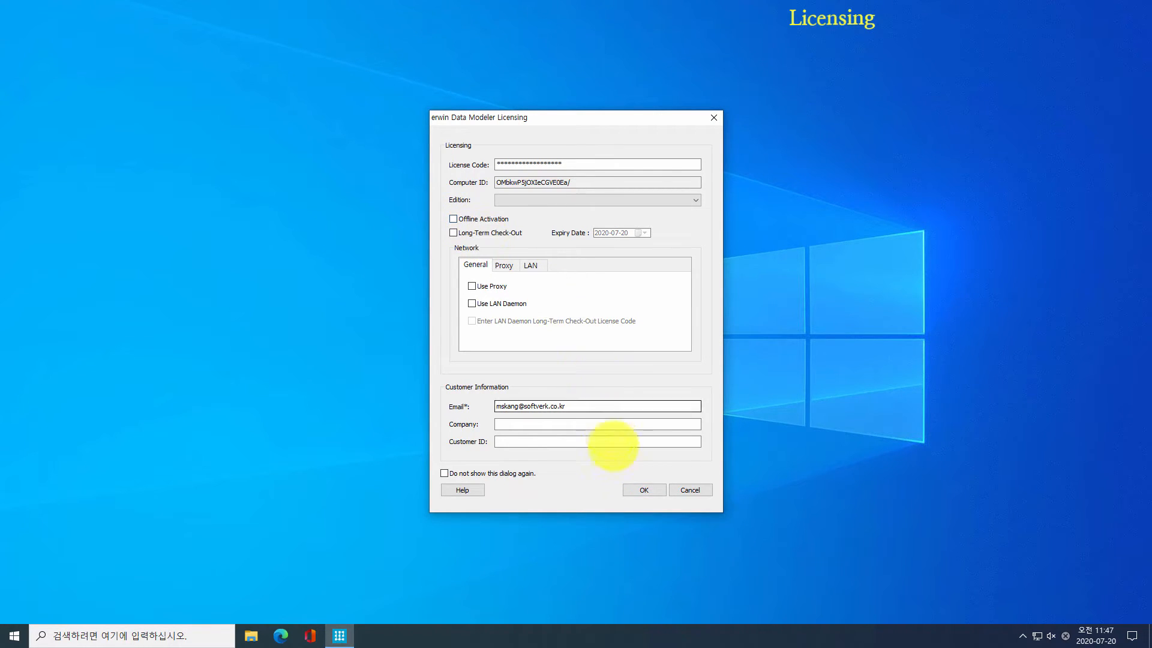
Step: Accept the licensing prompt with Offline Activation toggled to launch erwin Data Modeler
click(625, 489)
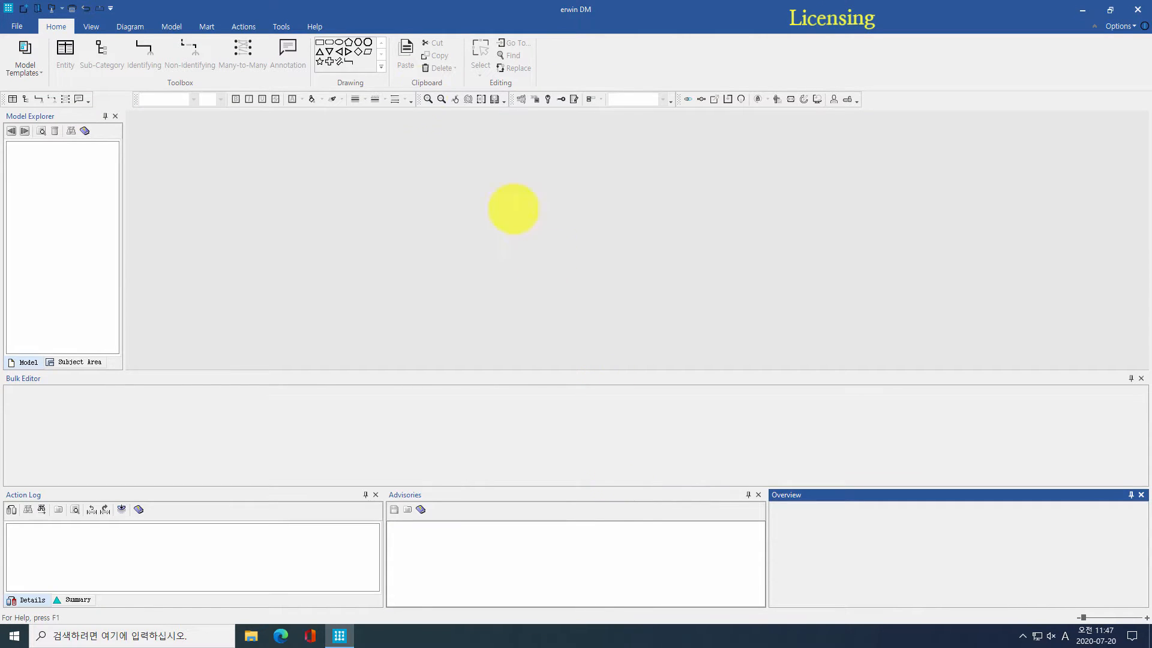
Step: Review the license details (Workgroup edition, subscription expiring Mar 14 2021, activations) and close them
click(314, 26)
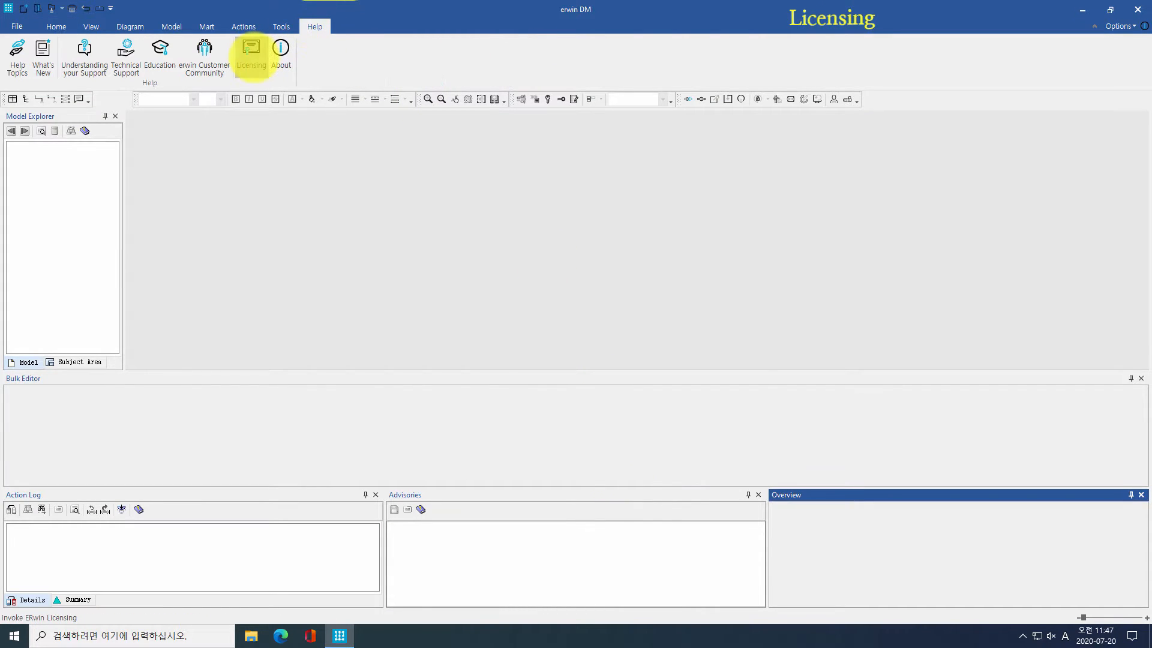
click(251, 50)
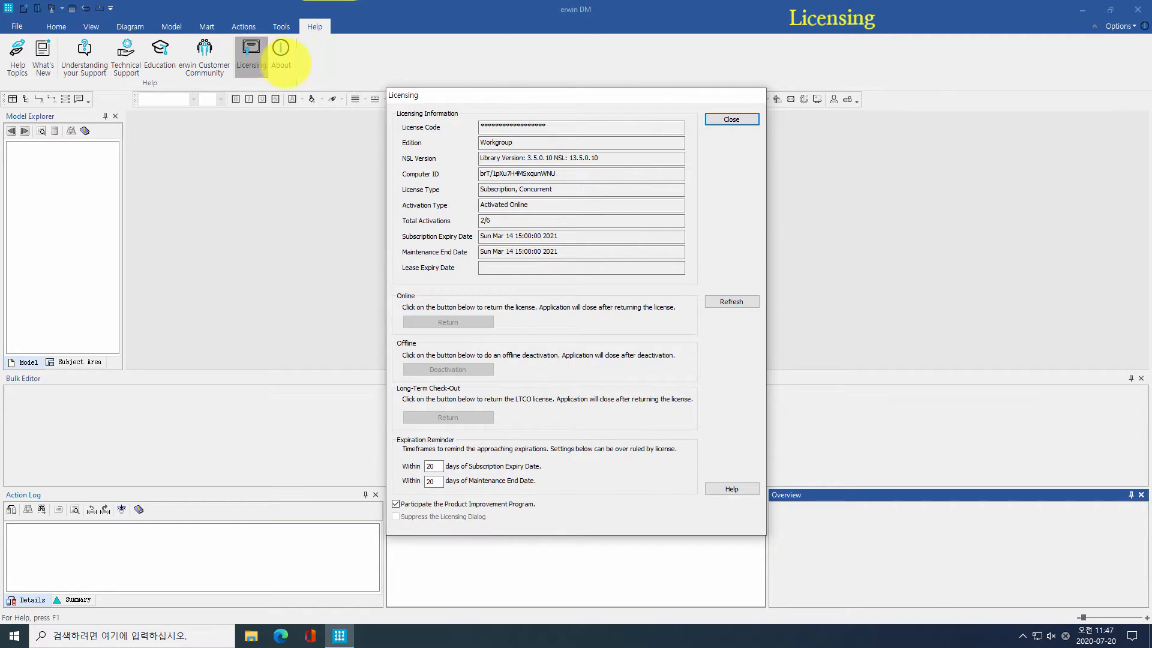
double_click(524, 127)
double_click(515, 142)
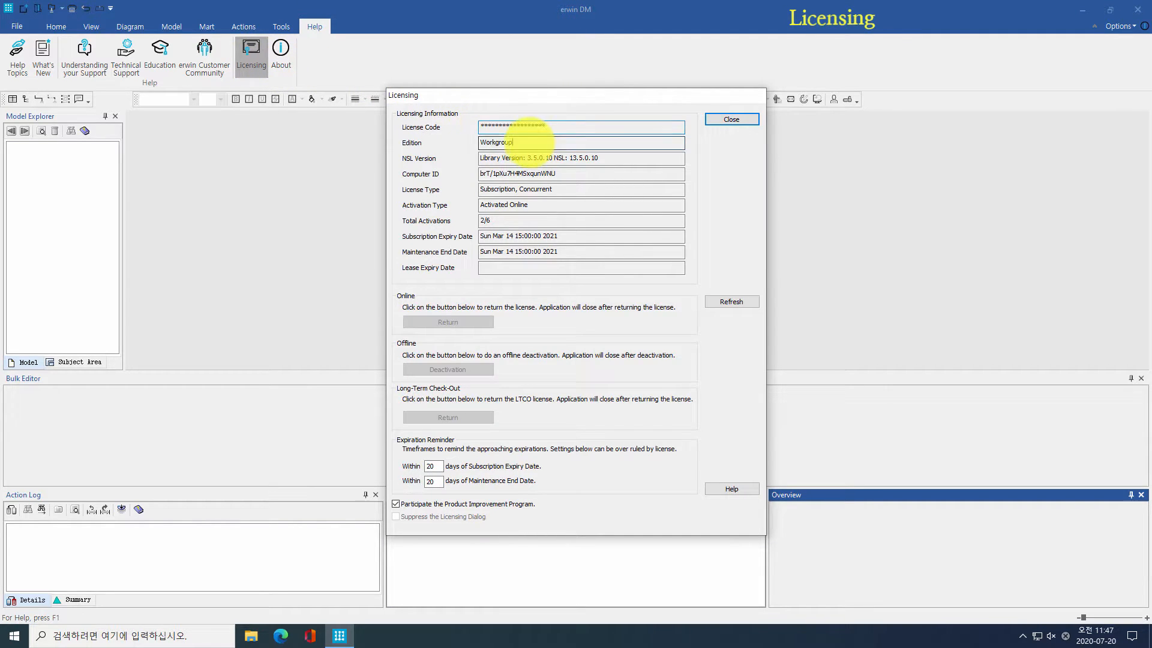
click(485, 219)
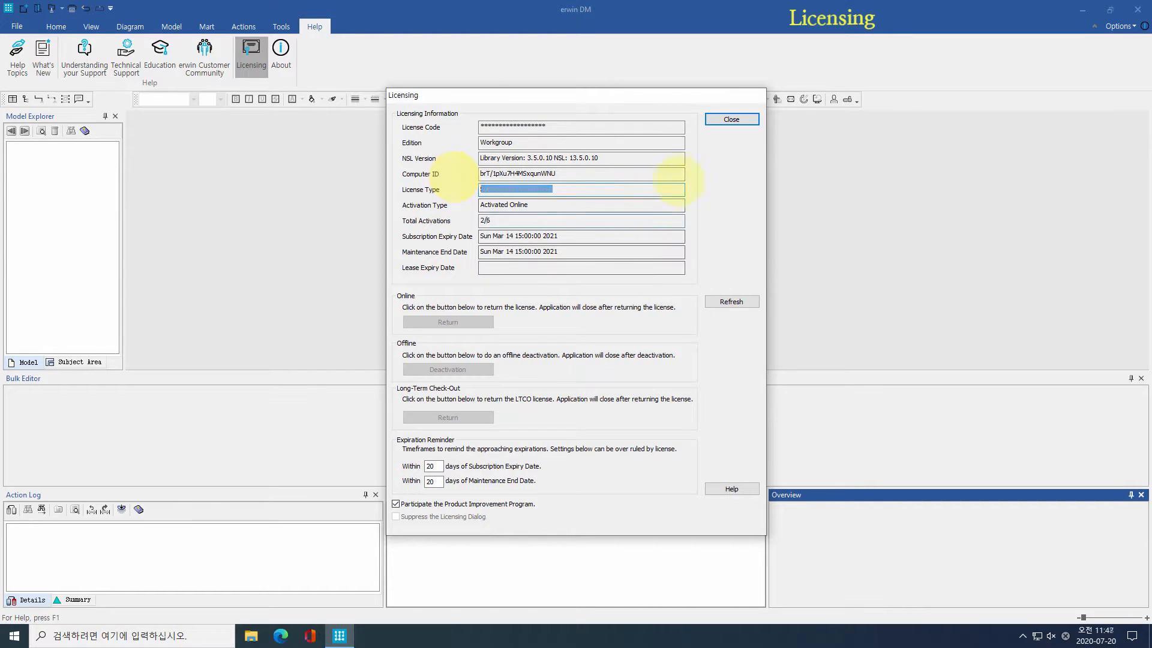
click(731, 118)
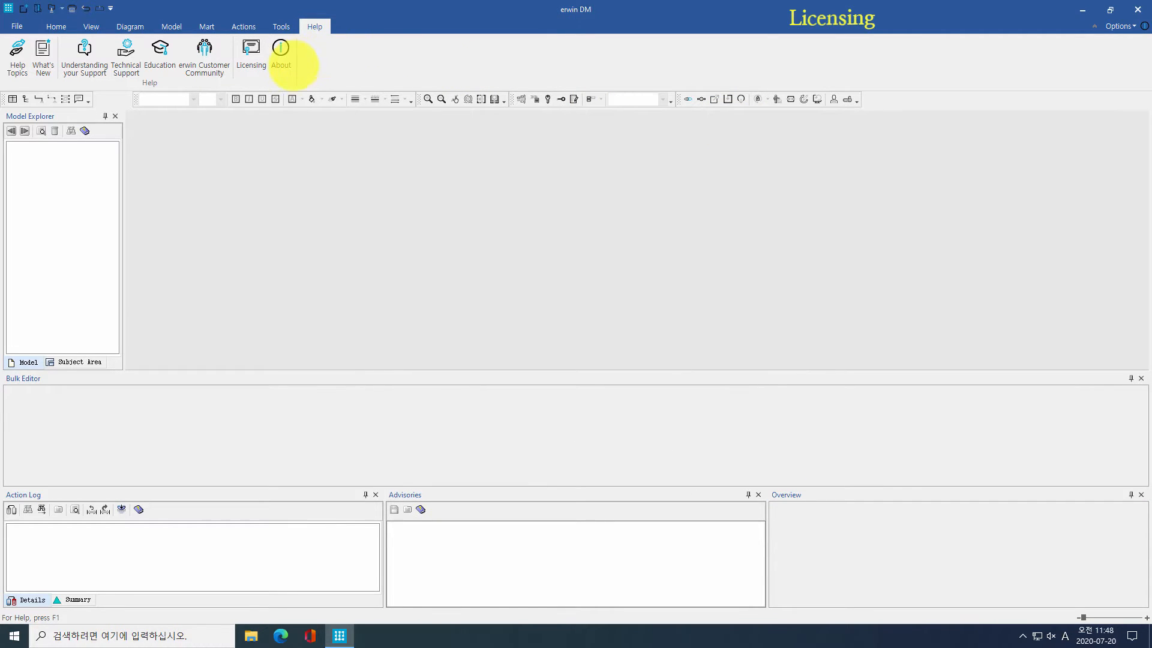
Step: Check the About information (Release 2020 R2 Build 14677), then bring up the file-open dialog
click(280, 53)
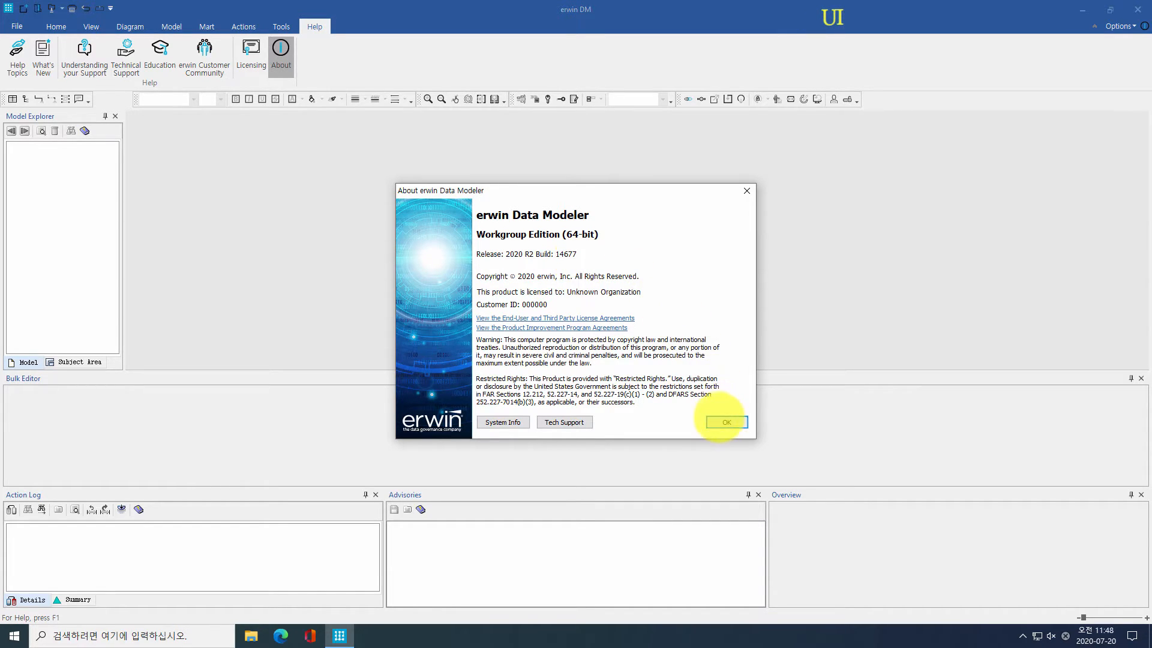
click(722, 420)
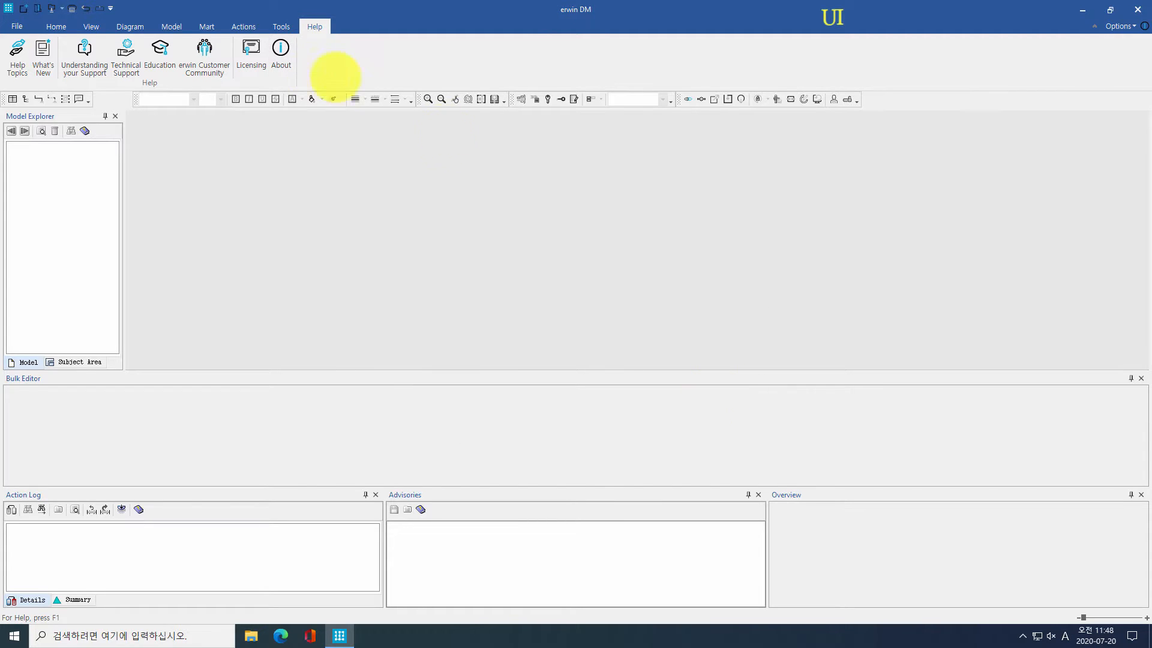
click(36, 9)
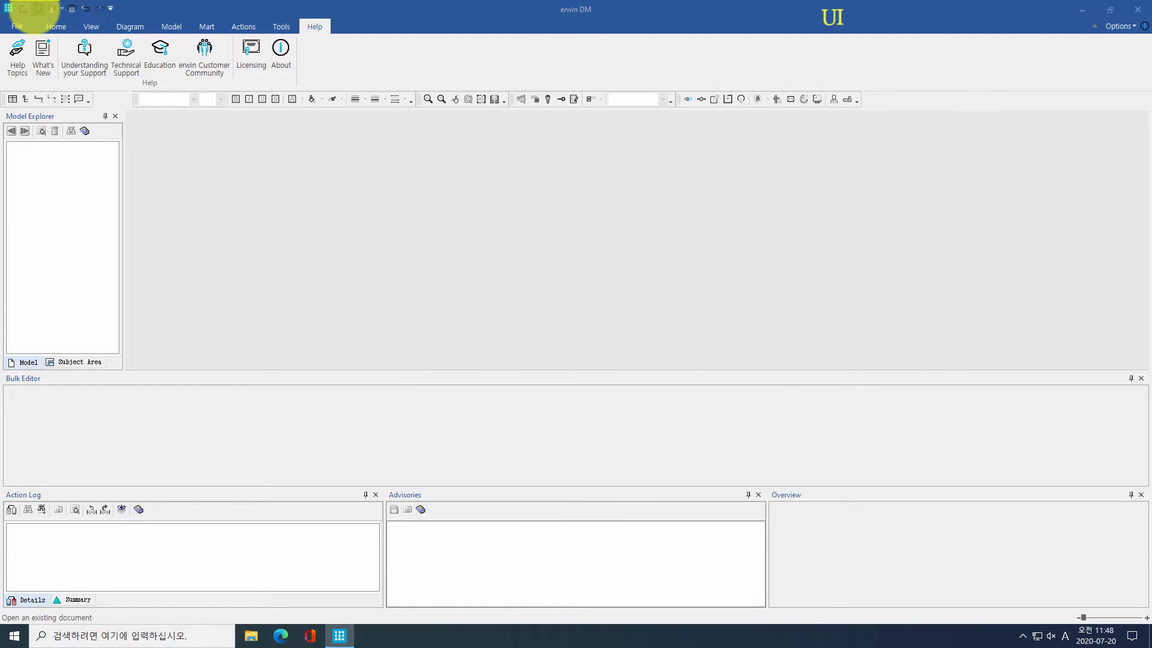
Step: Open PublicationSystemSample_2020.erwin, expand Entities and go to the 반품 entity on the diagram
double_click(622, 247)
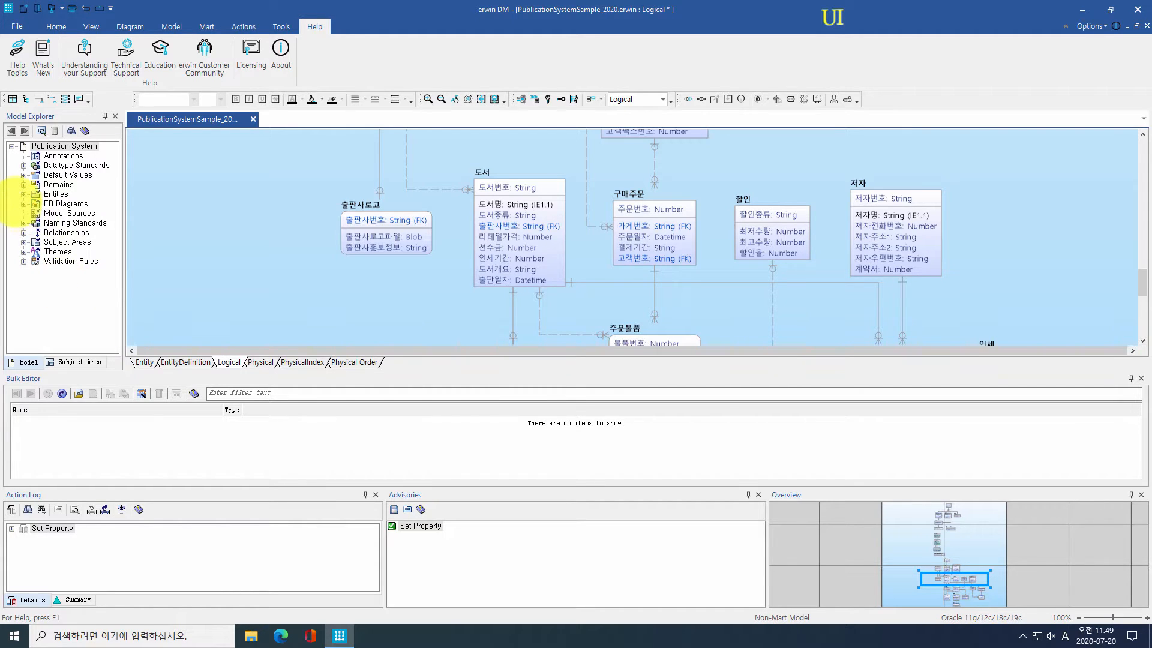
click(21, 194)
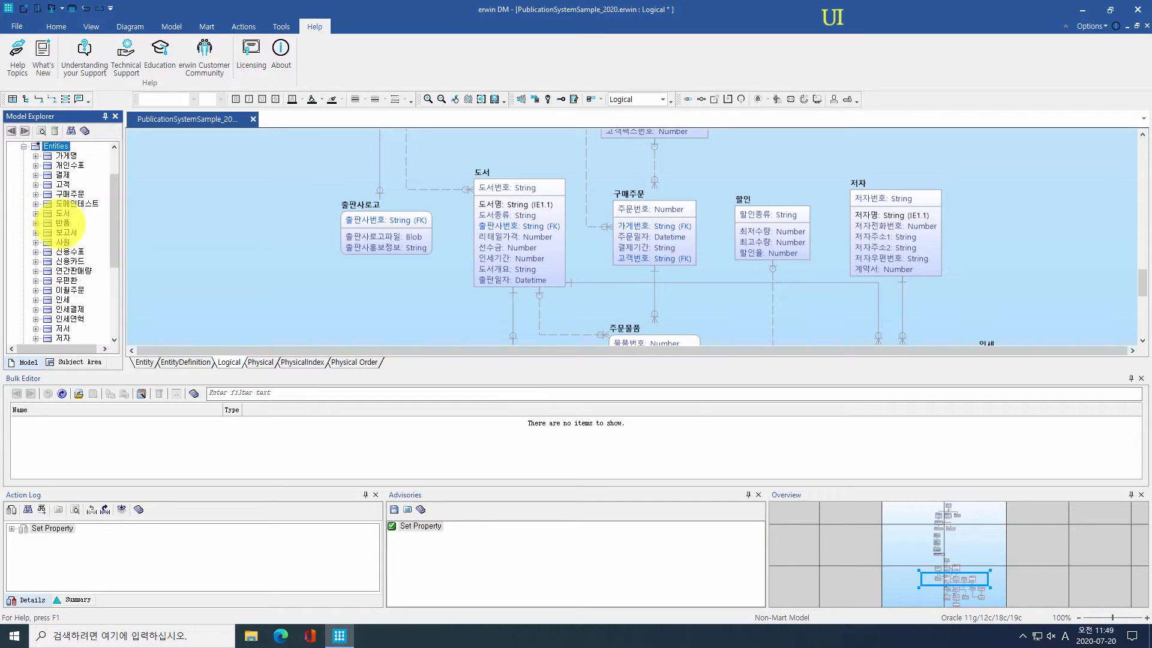
right_click(60, 222)
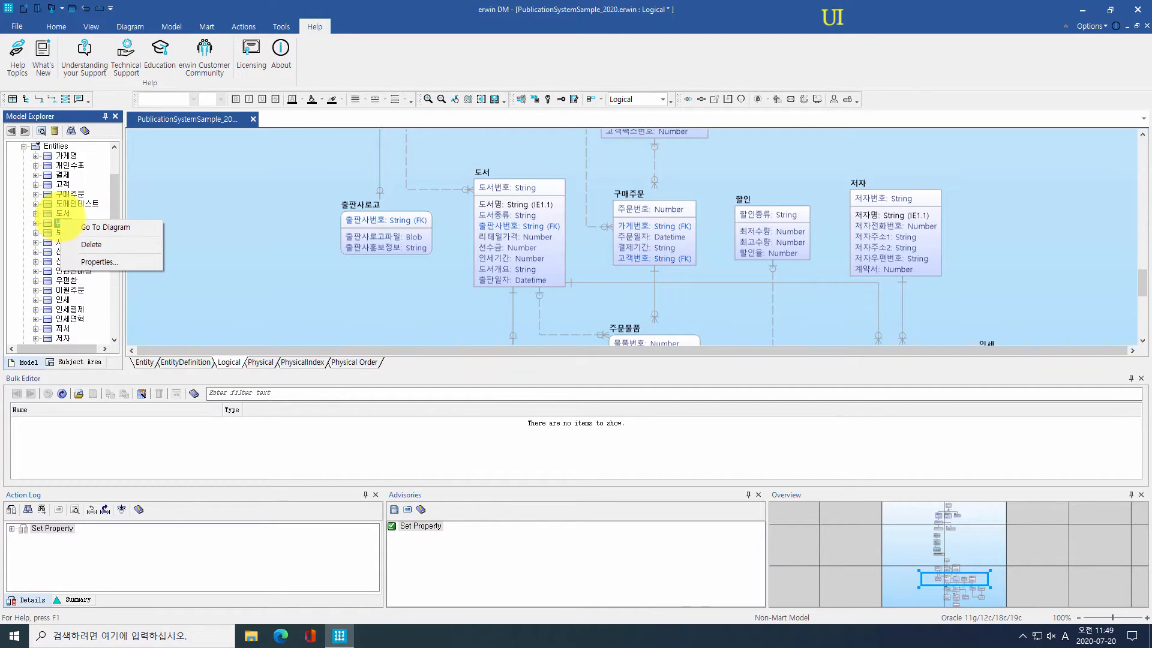
click(90, 227)
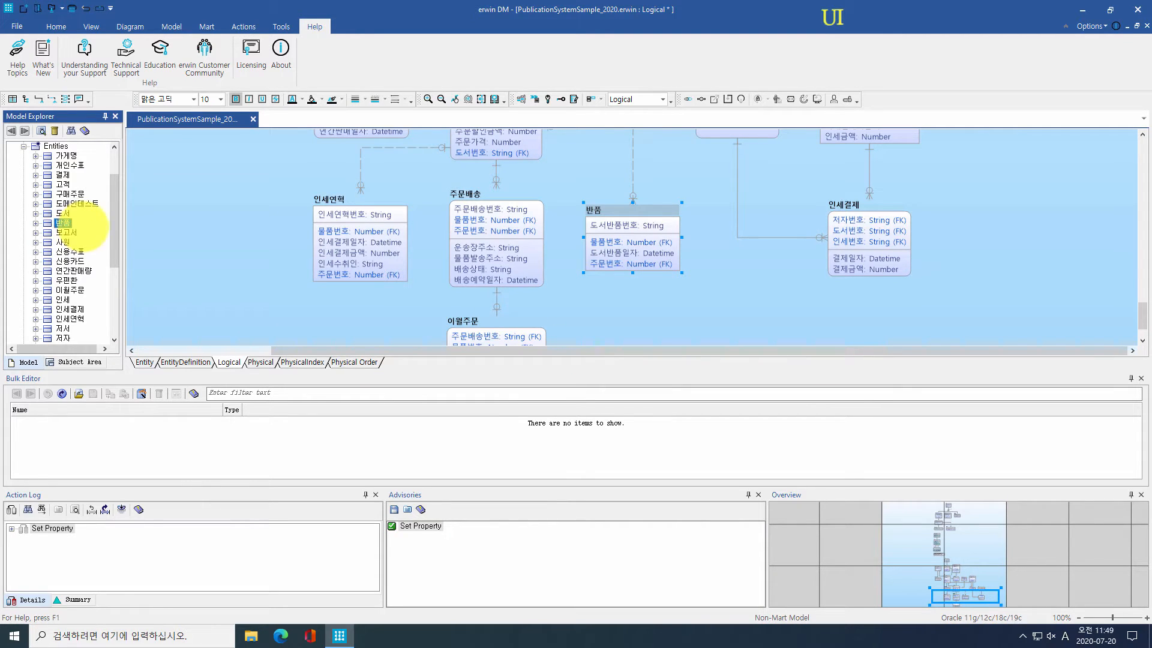
Step: Locate the 주문배송 entity in the Model Explorer tree
click(472, 186)
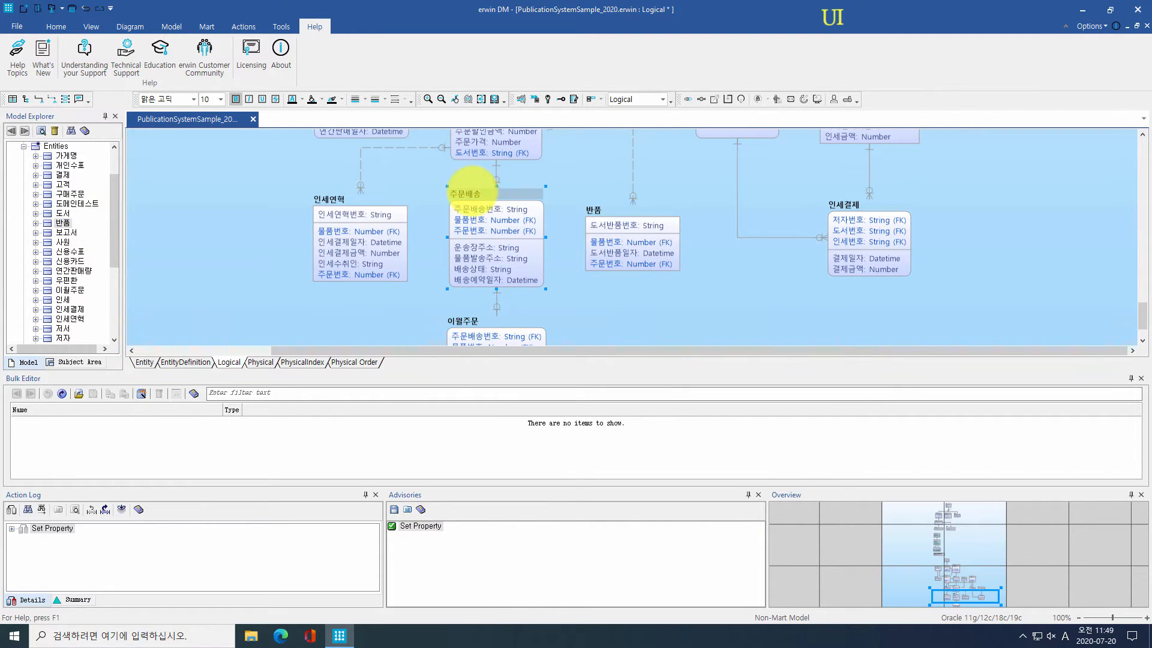
right_click(473, 190)
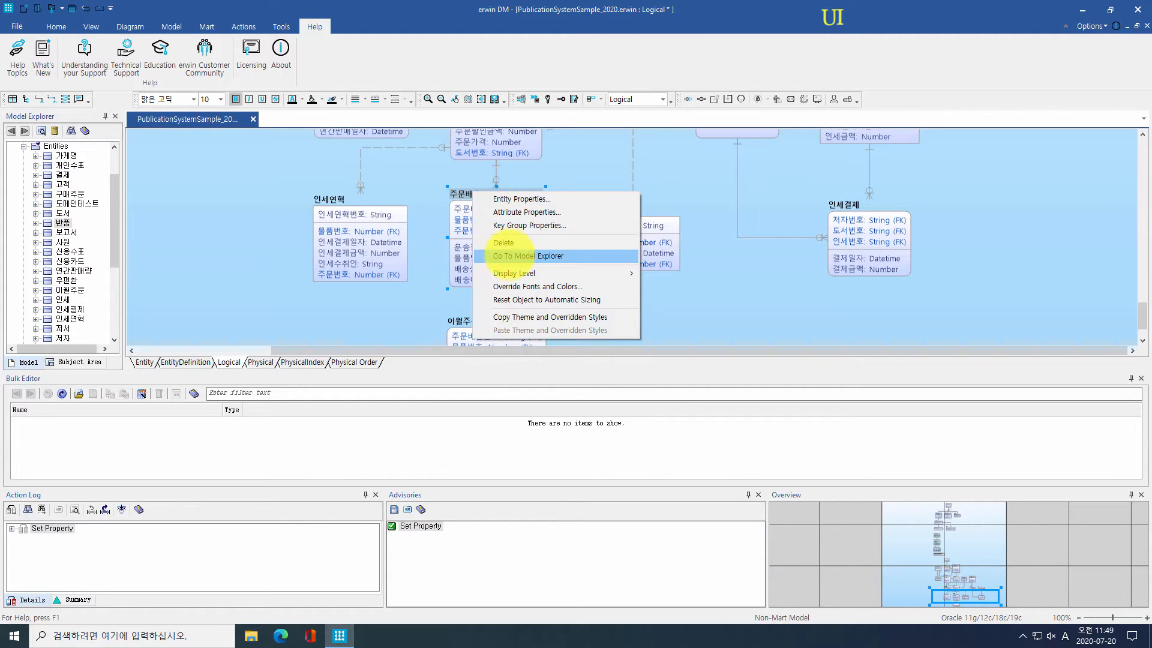
click(514, 256)
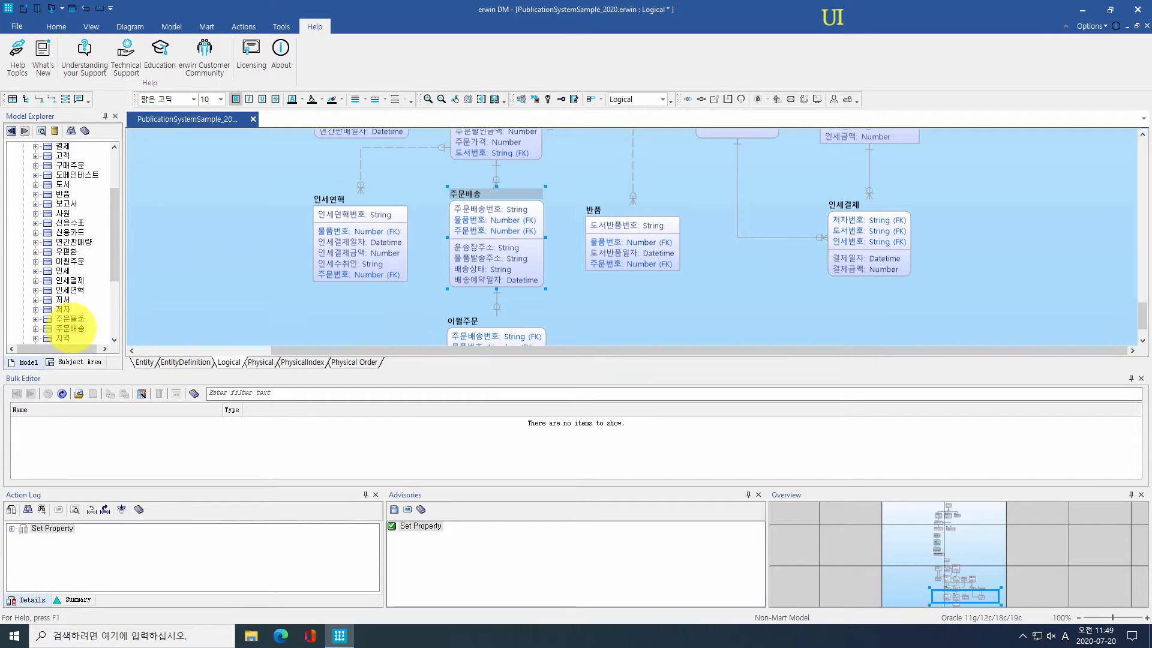
click(45, 25)
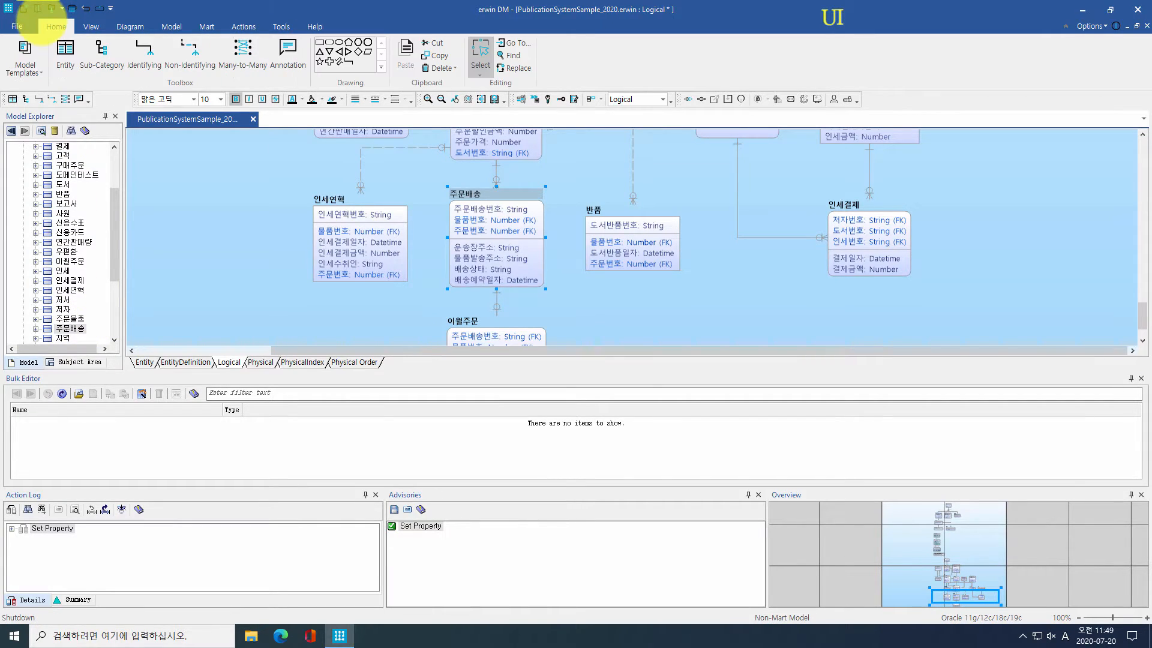
click(514, 42)
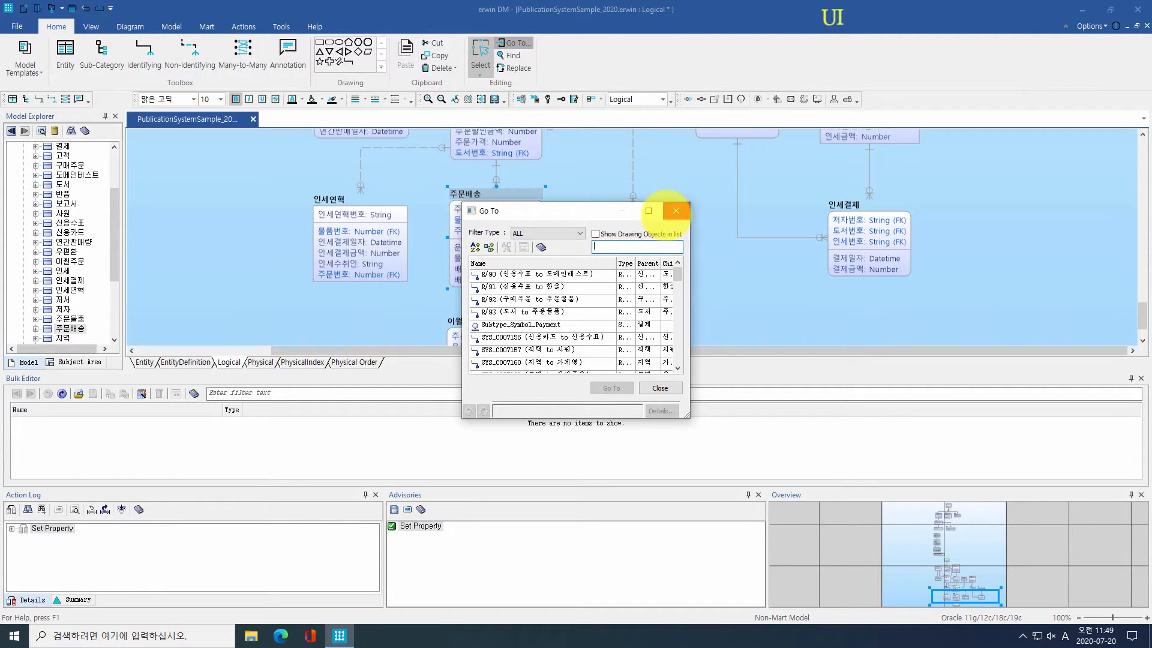
click(675, 211)
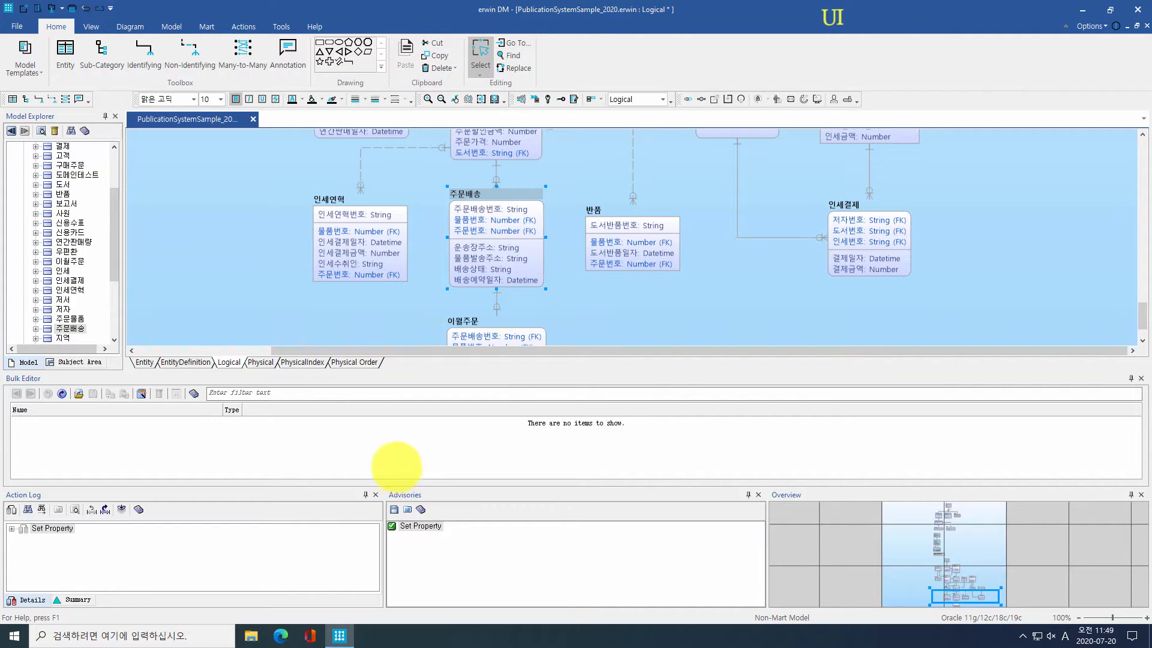
Step: Add a 테스트 컬럼 attribute to the 반품 entity
click(622, 266)
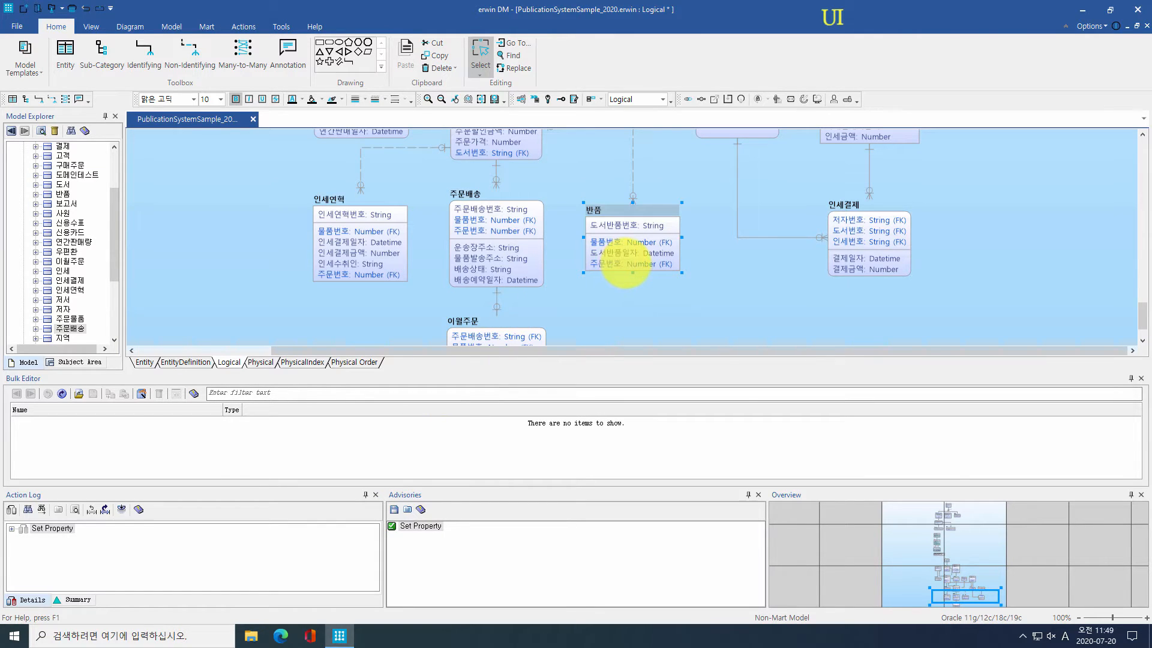
click(624, 264)
key(Insert)
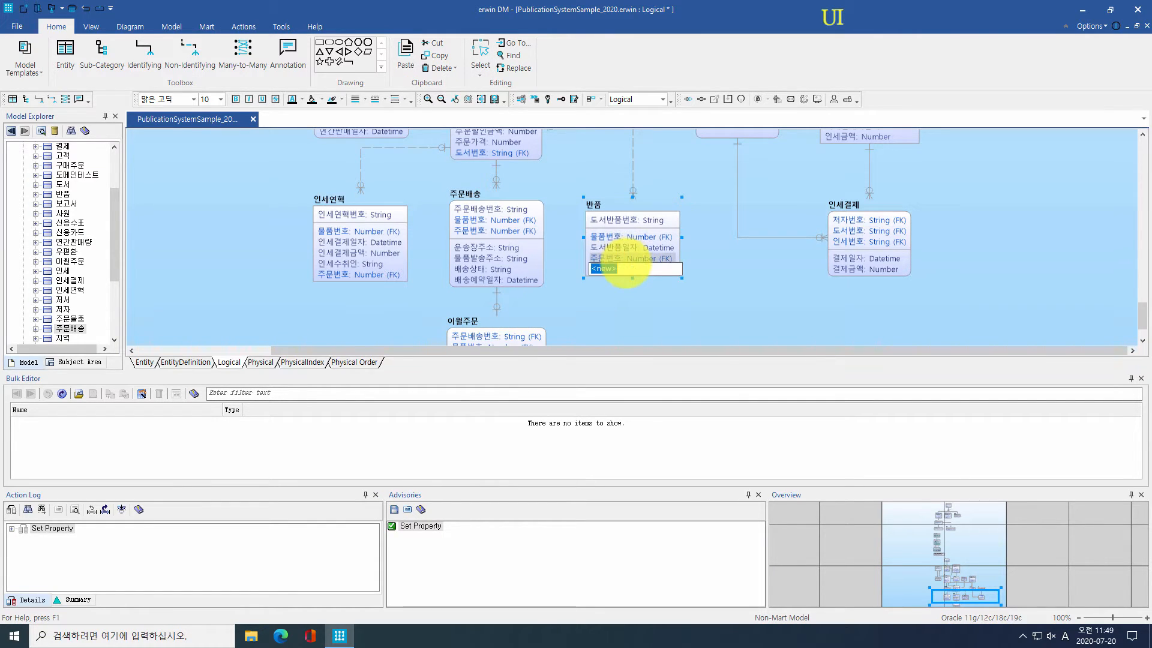
key(Hangul)
text(테스트 컬ㄹ)
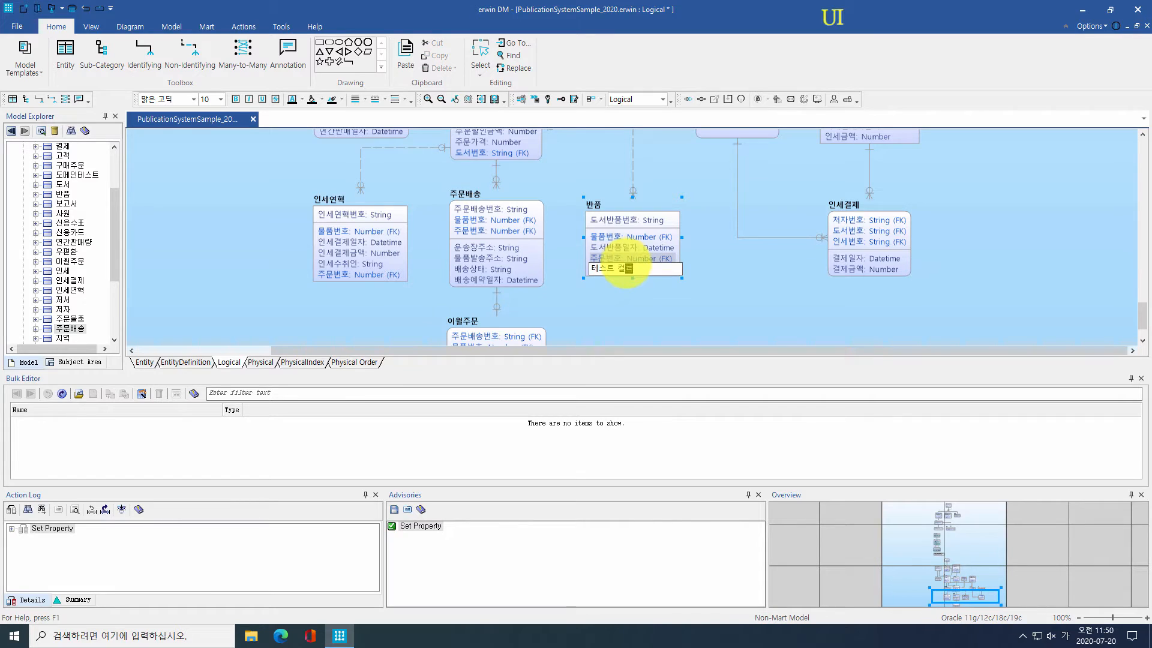
key(Return)
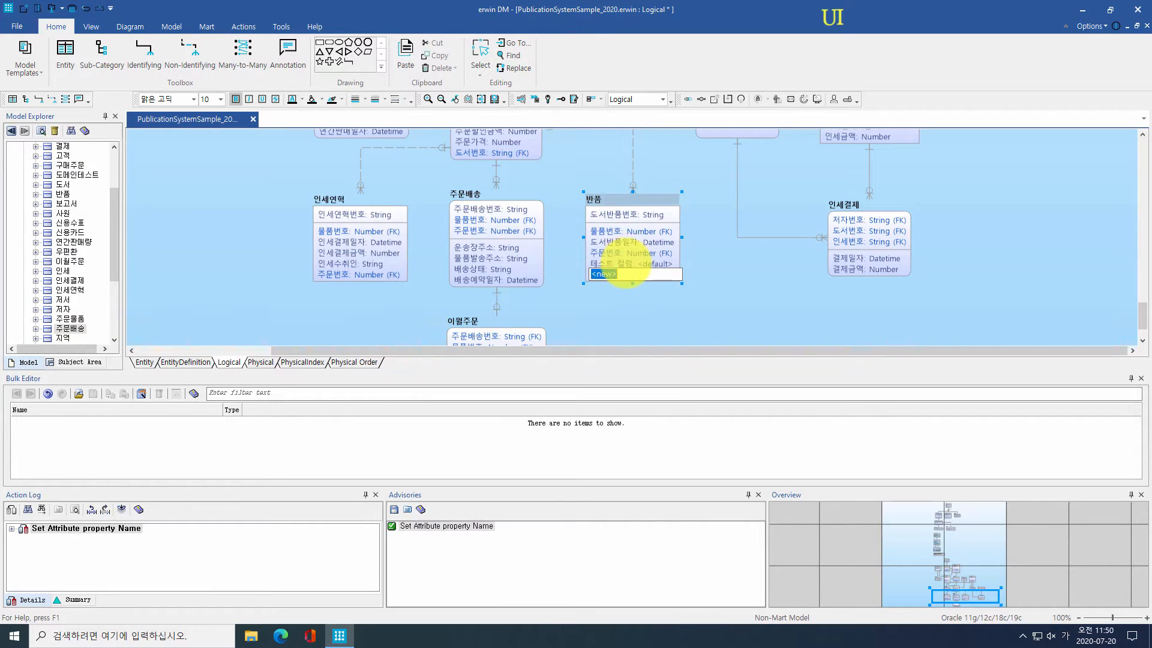
click(672, 327)
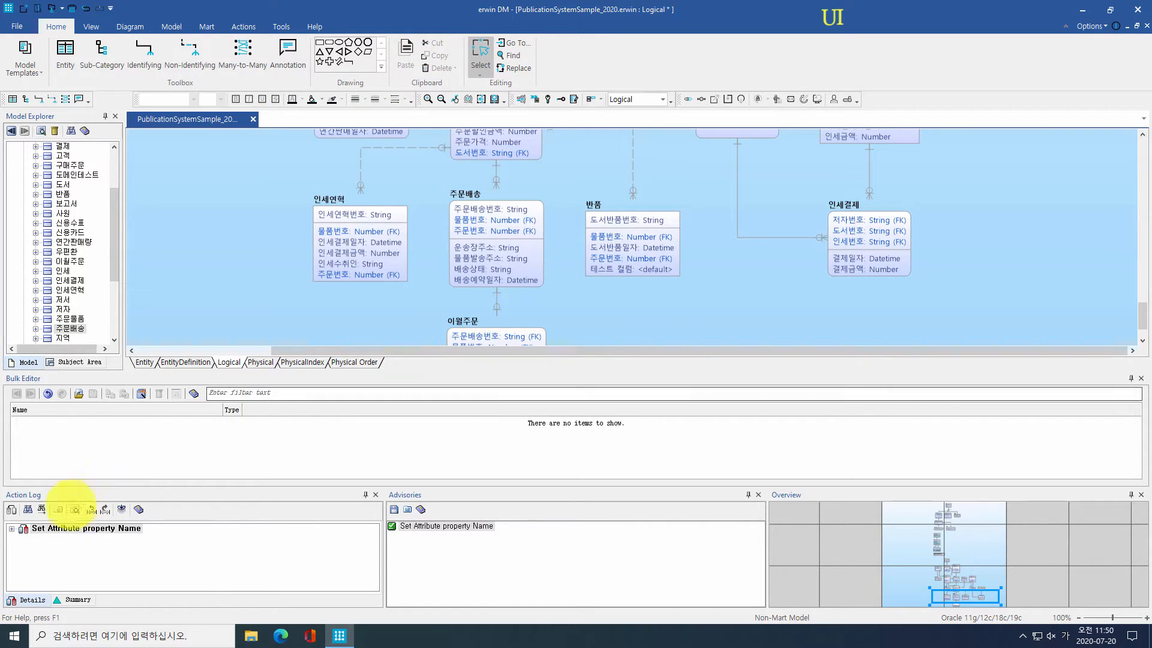
Step: Undo and redo the addition from the Action Log, then delete 테스트 컬럼 from 반품
right_click(30, 526)
click(39, 531)
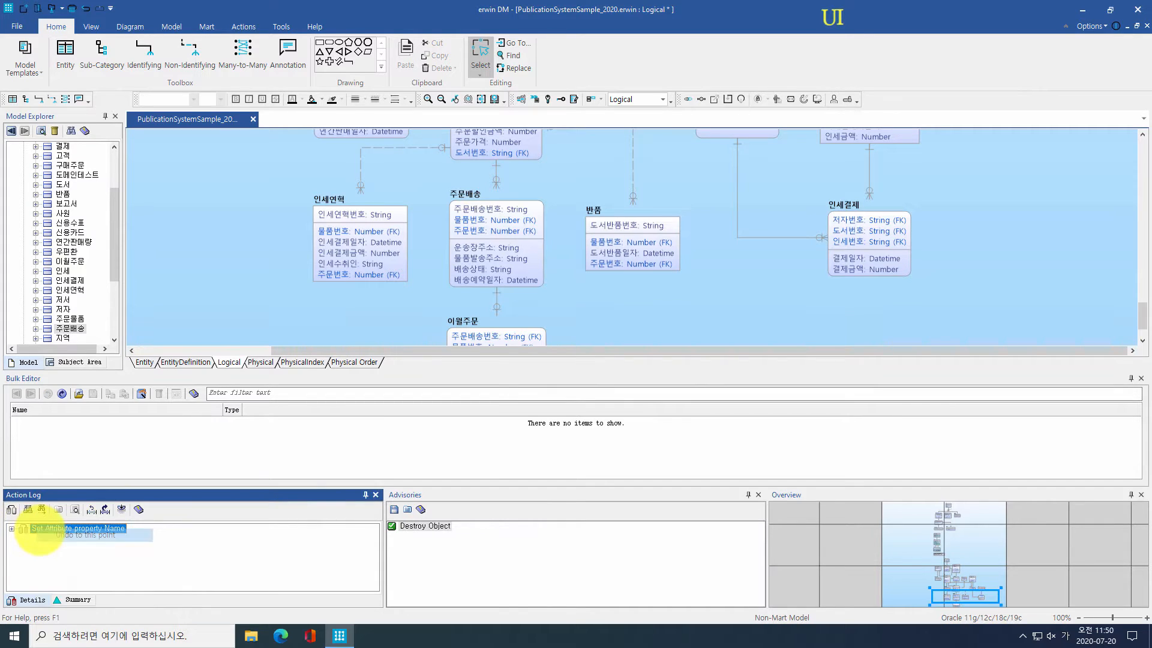
right_click(39, 529)
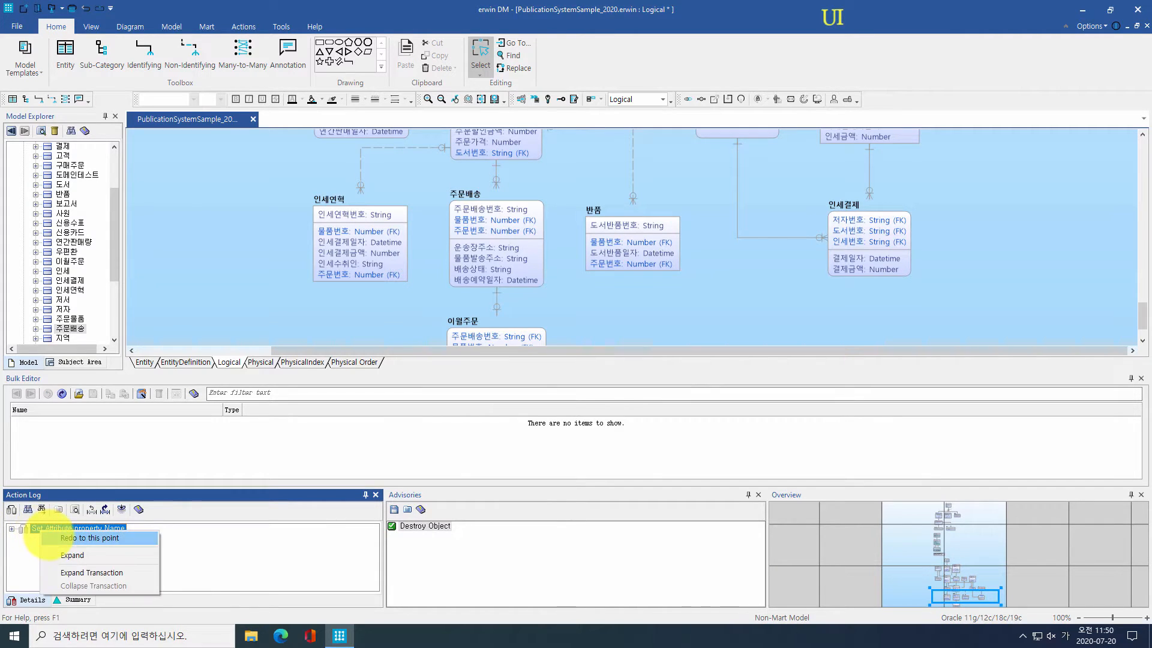
click(49, 535)
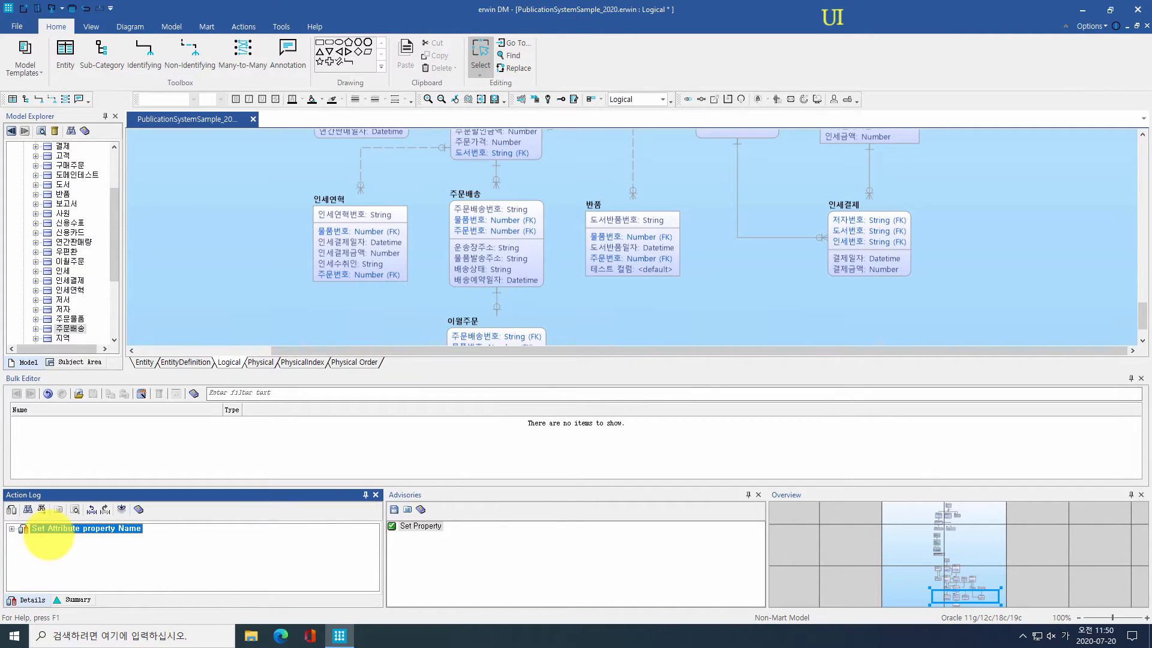
click(593, 270)
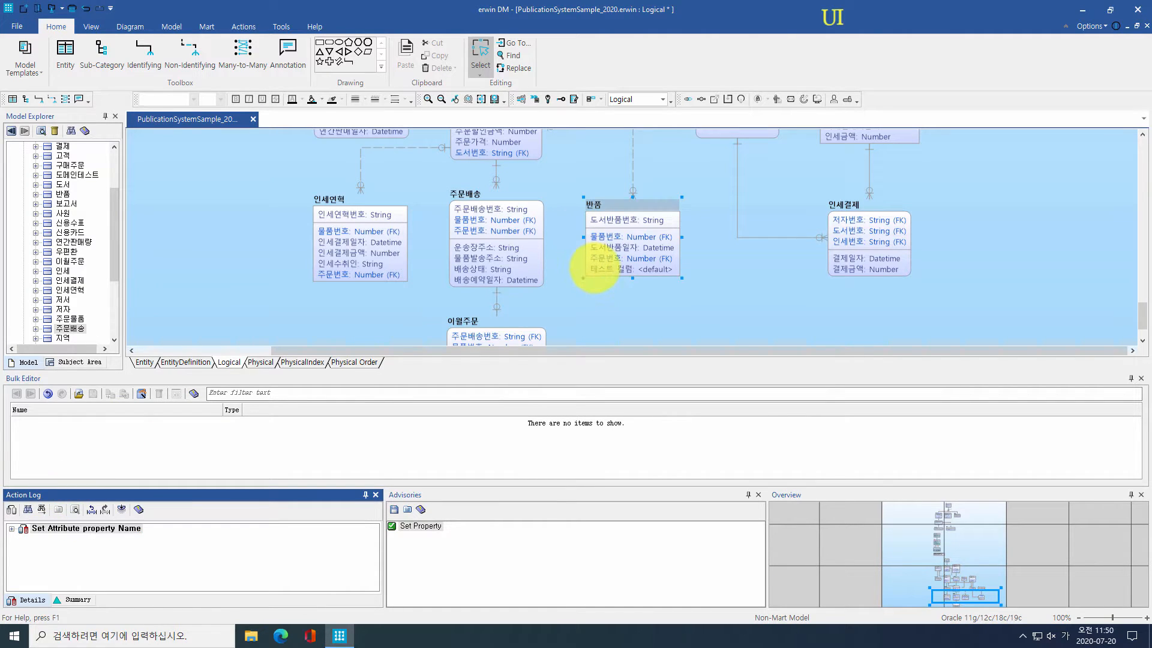
key(Delete)
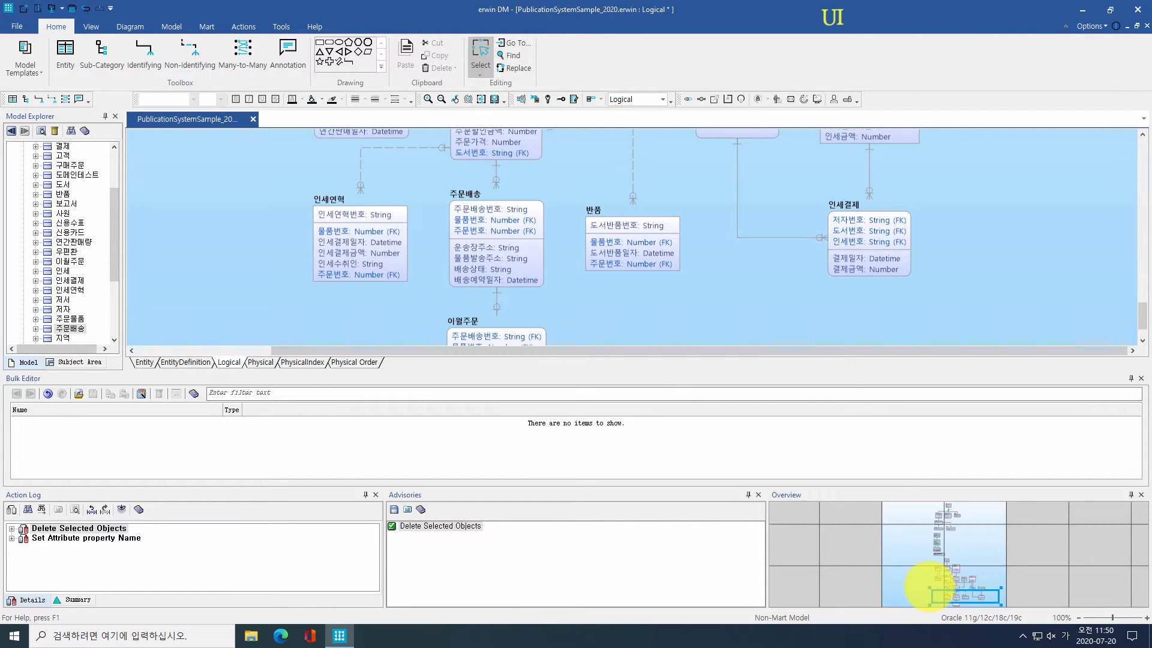
Step: Use the Overview pane to move past 사원 and 보고서 to the 신용수표, 도메인테스트 and 한글 entities
drag(928, 587, 946, 562)
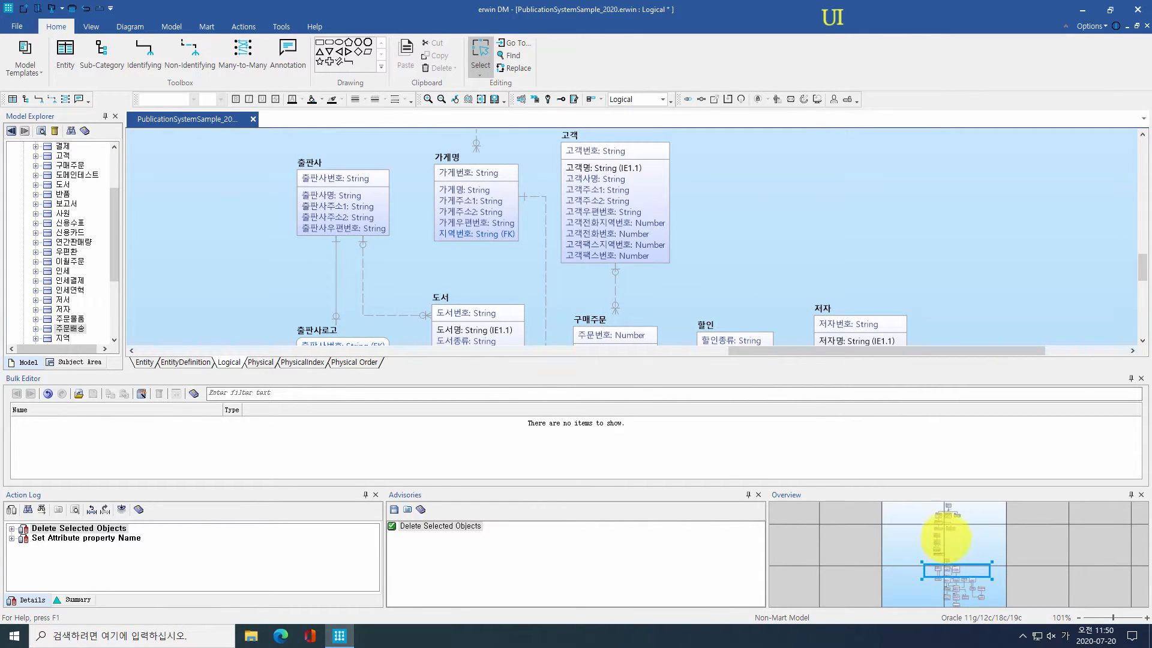
click(943, 538)
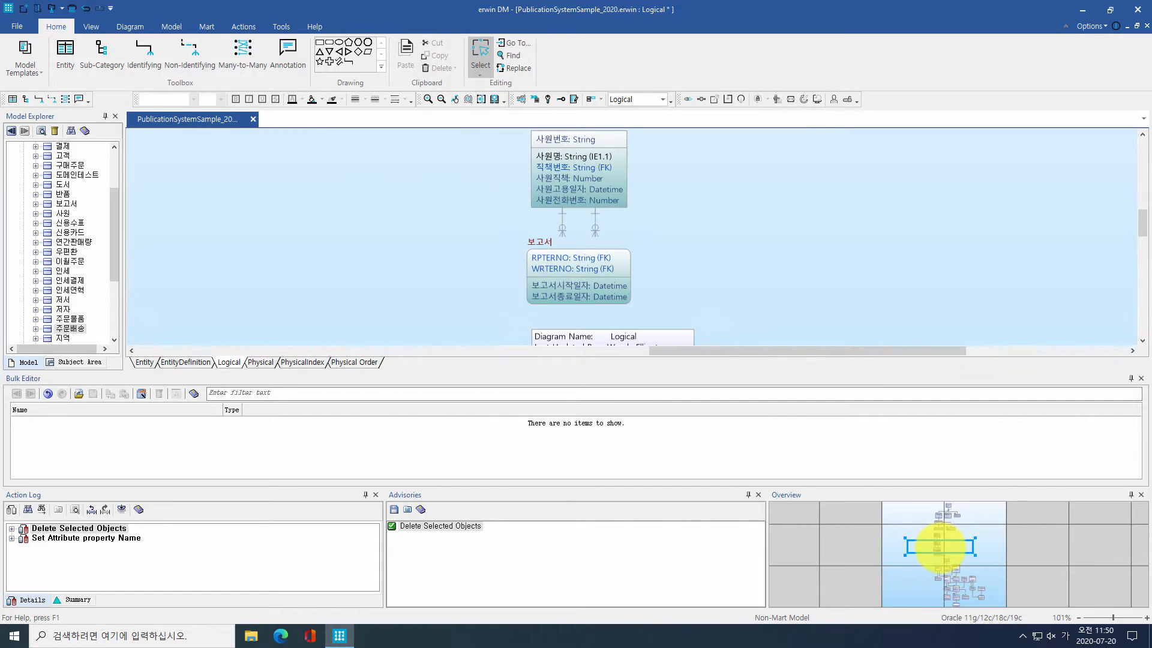
click(945, 523)
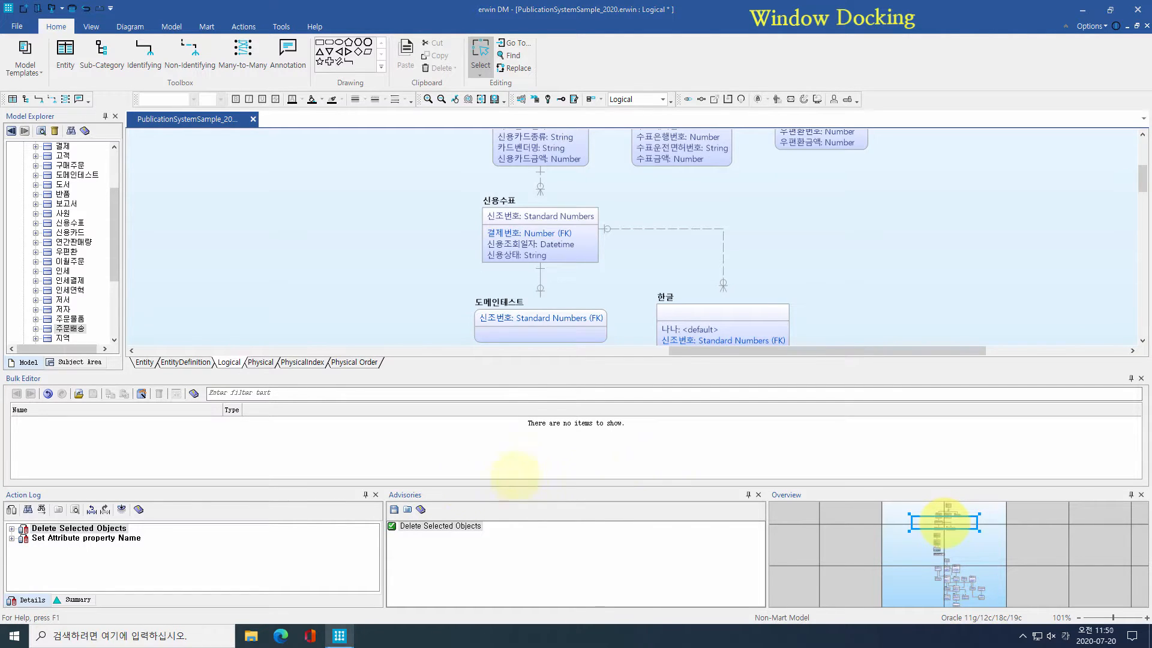
Step: Re-dock Advisories and Action Log, then auto-hide Action Log, Bulk Editor and Advisories
drag(463, 493, 272, 542)
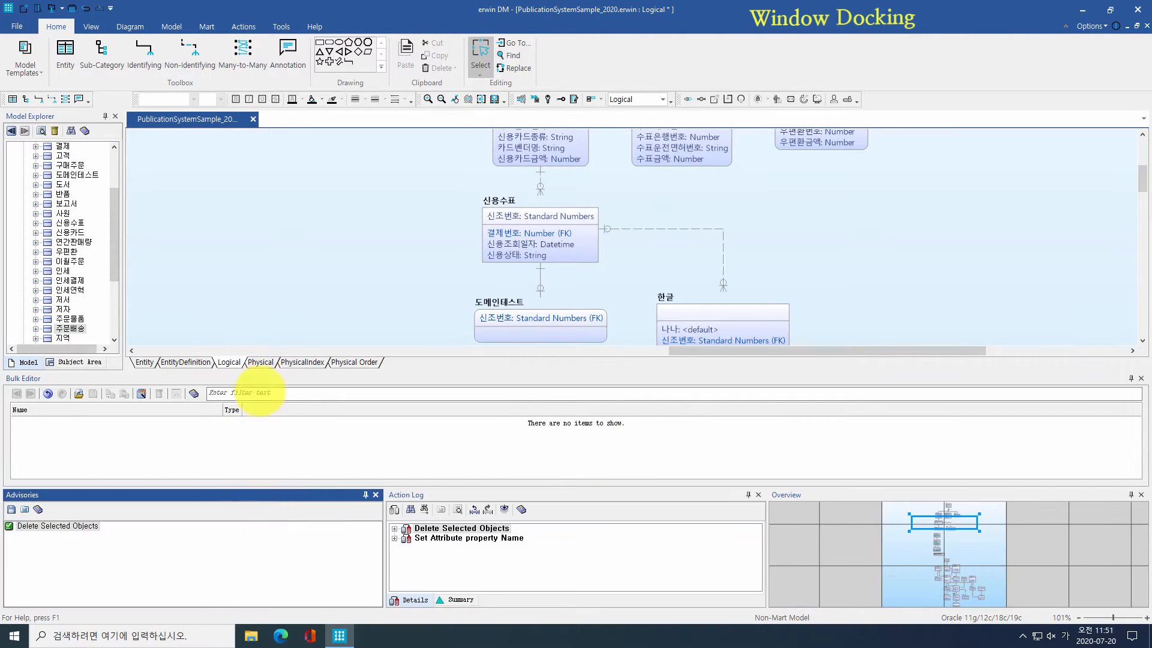
drag(442, 496, 571, 419)
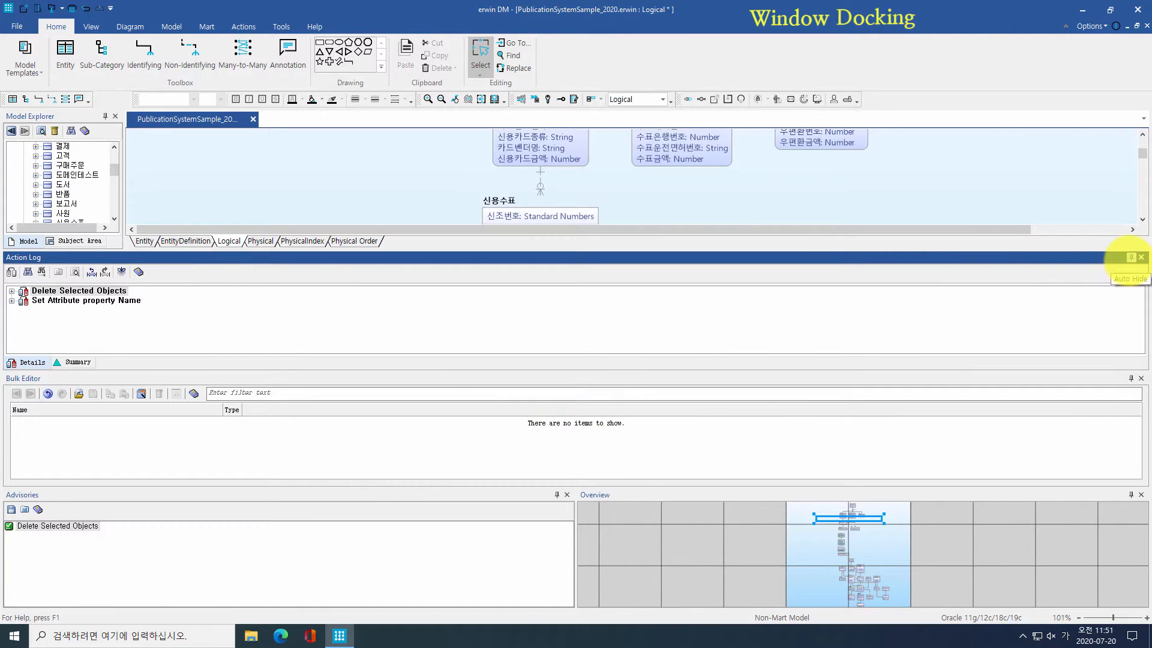
click(1131, 258)
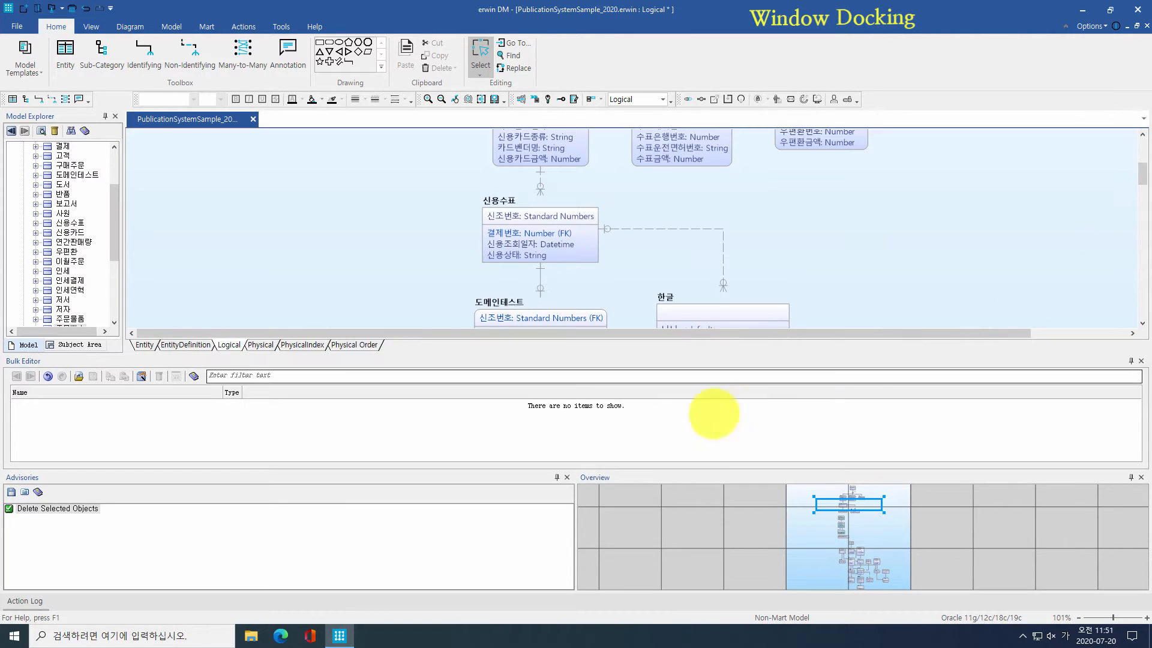
click(1131, 361)
click(557, 478)
Step: Float the Overview pane as a small window at the top right and show the panes list
drag(565, 476, 317, 456)
drag(997, 49, 1010, 45)
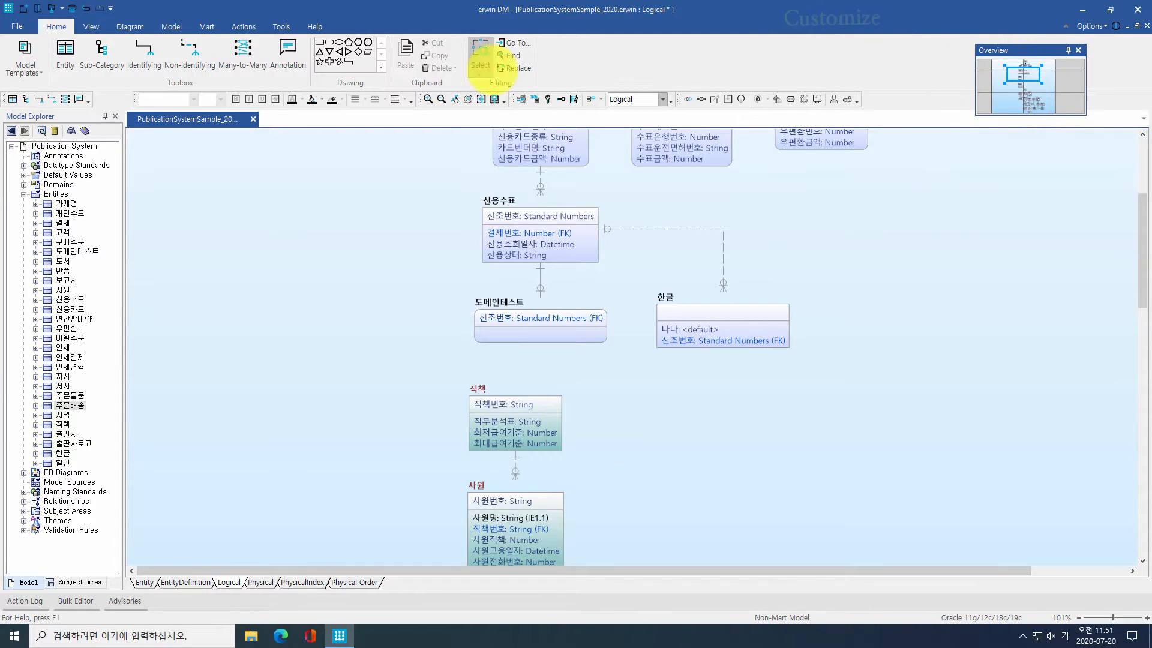
click(90, 25)
click(268, 57)
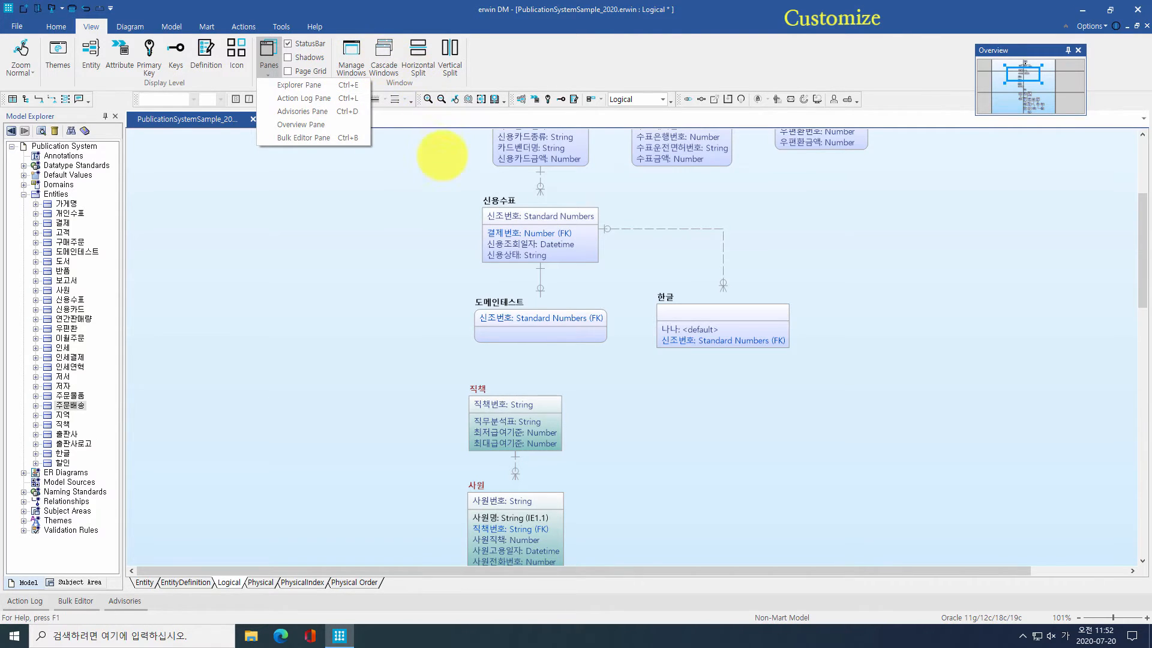
Step: Create a new custom toolbar named My Toolbar in Customize
click(442, 157)
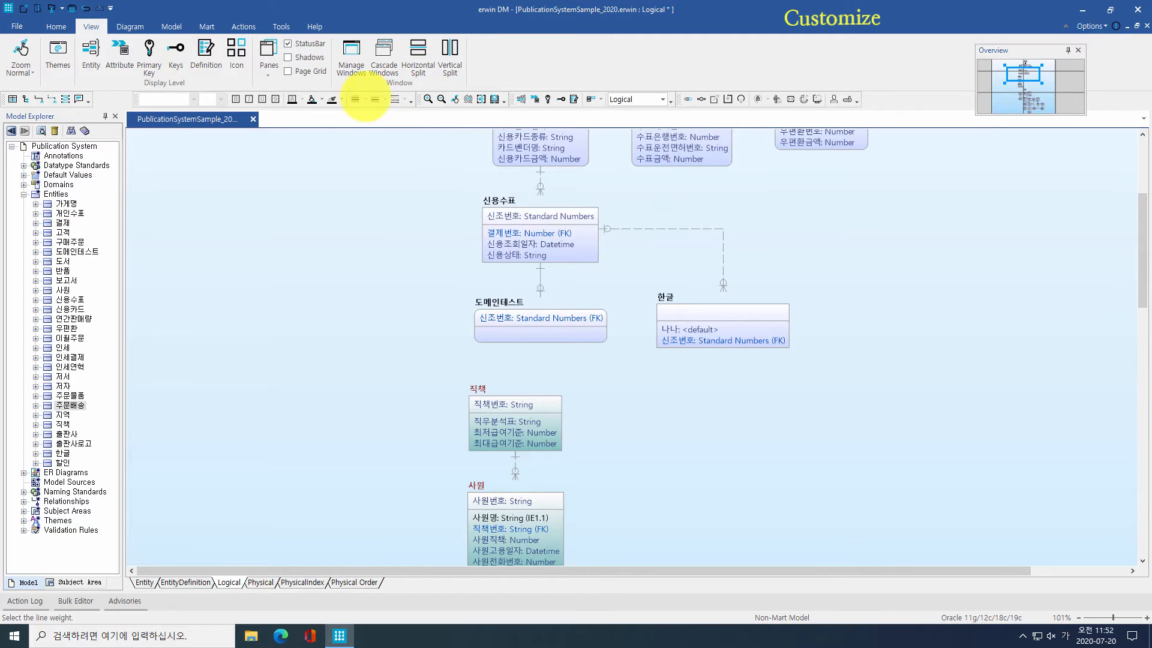
right_click(364, 99)
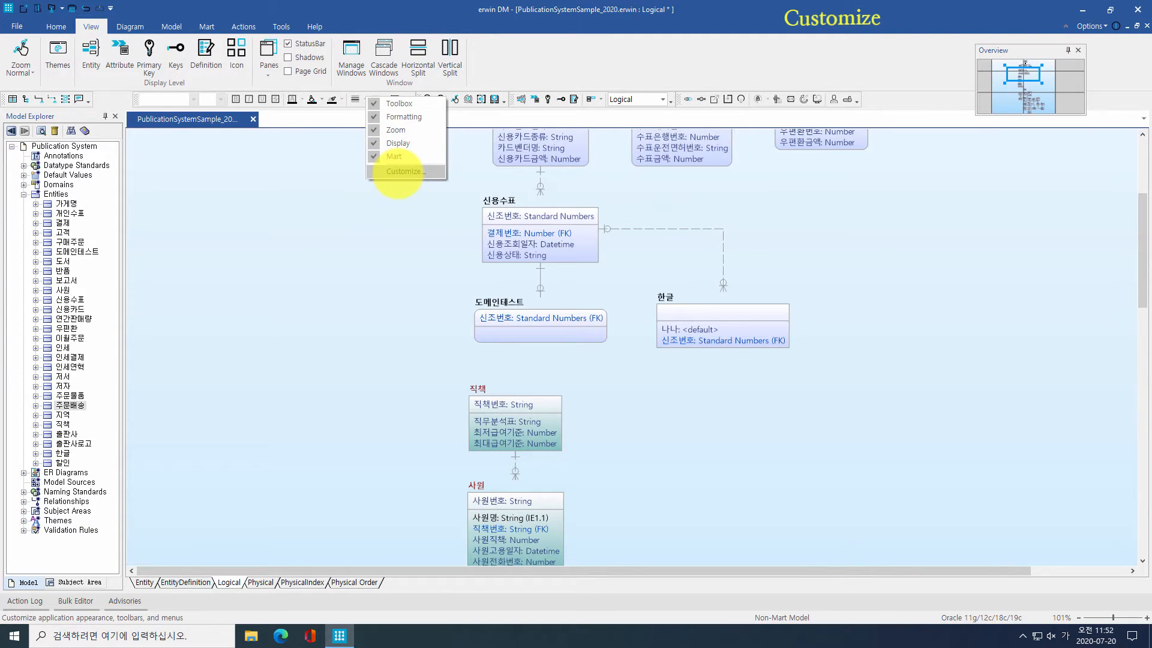
click(398, 172)
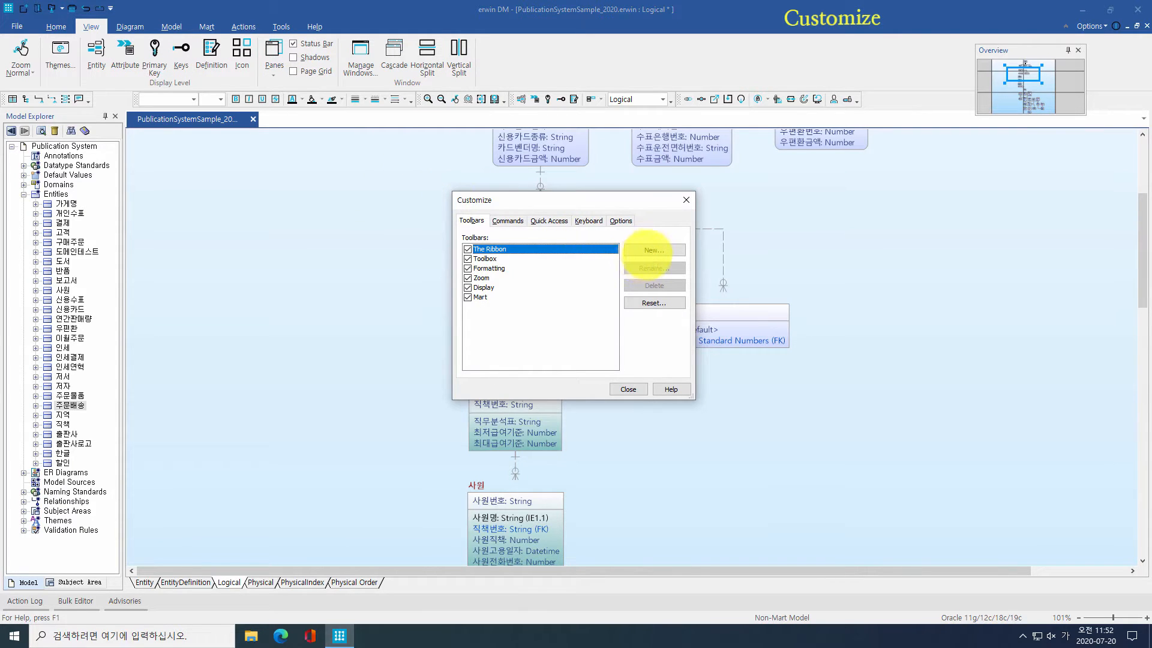
click(653, 250)
text(My)
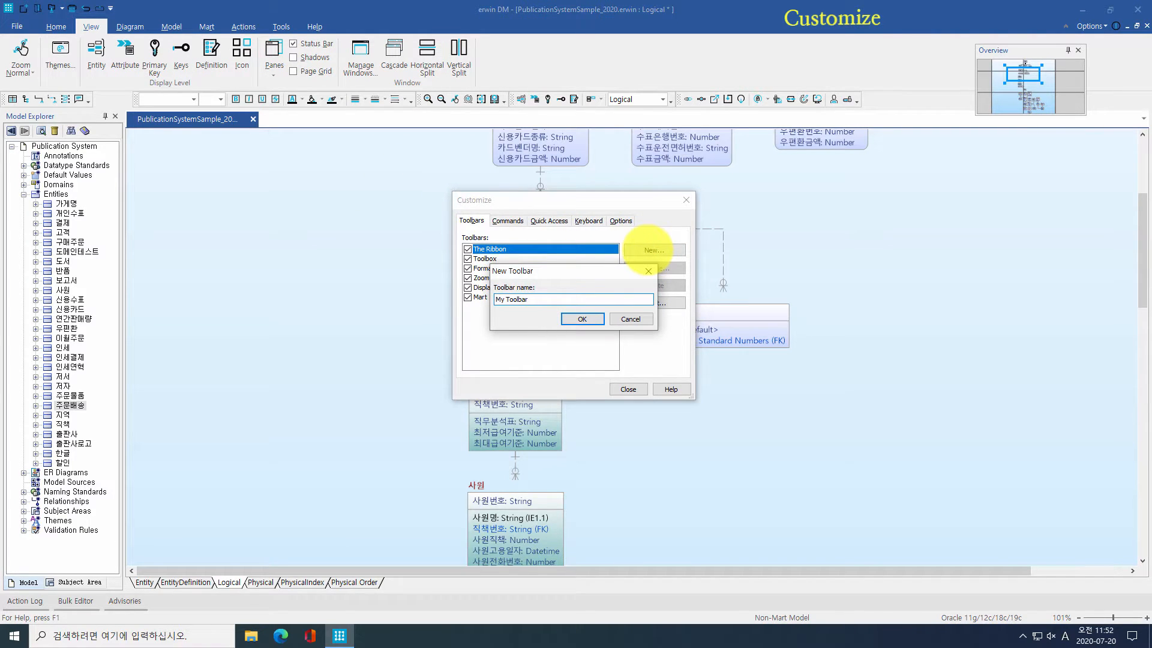
text( Toolbar)
key(Return)
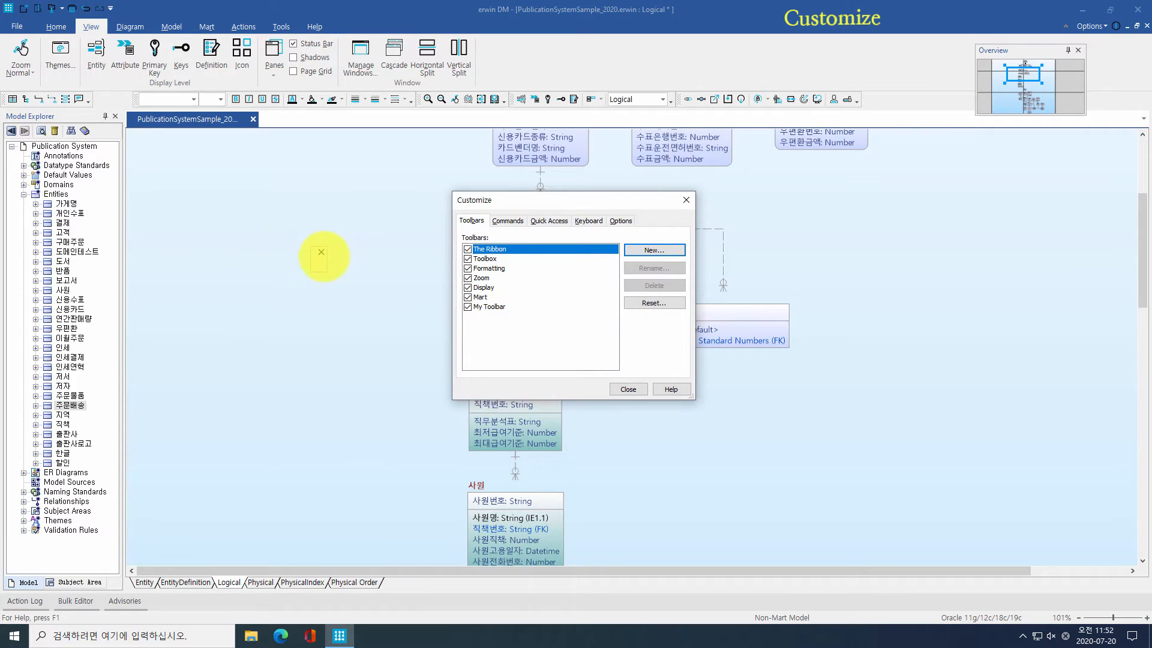
Step: Add Entity, Identifying, Non-Identifying, Many-to-Many, zoom in and zoom out commands to My Toolbar
click(506, 220)
click(472, 276)
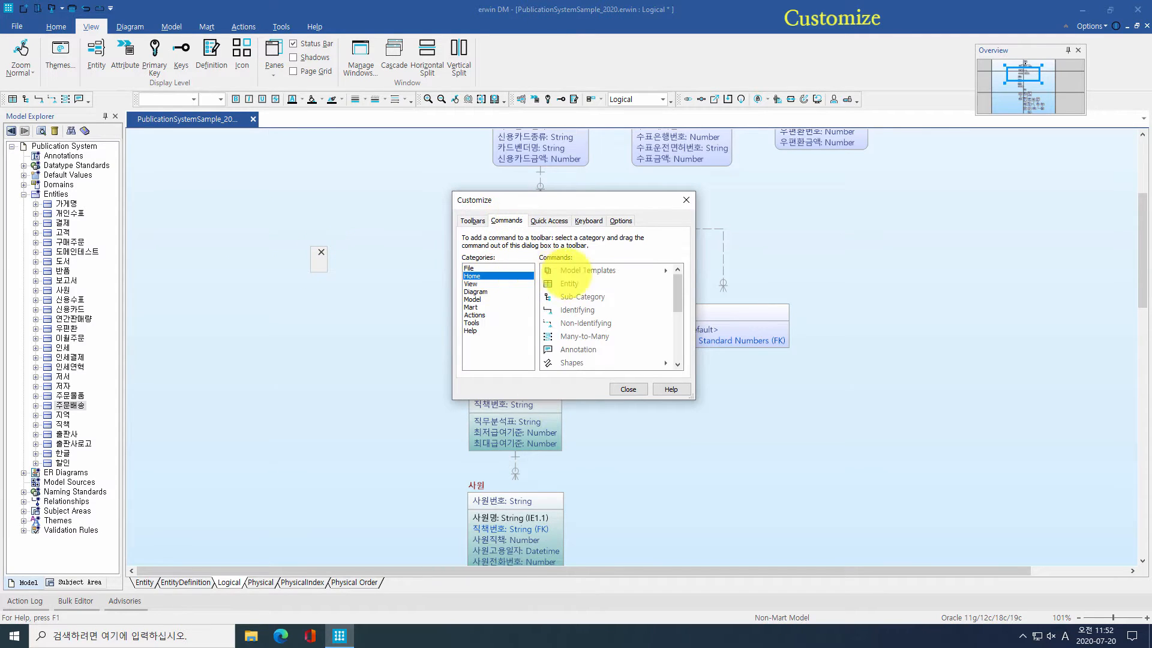
drag(568, 279, 327, 263)
drag(567, 309, 327, 263)
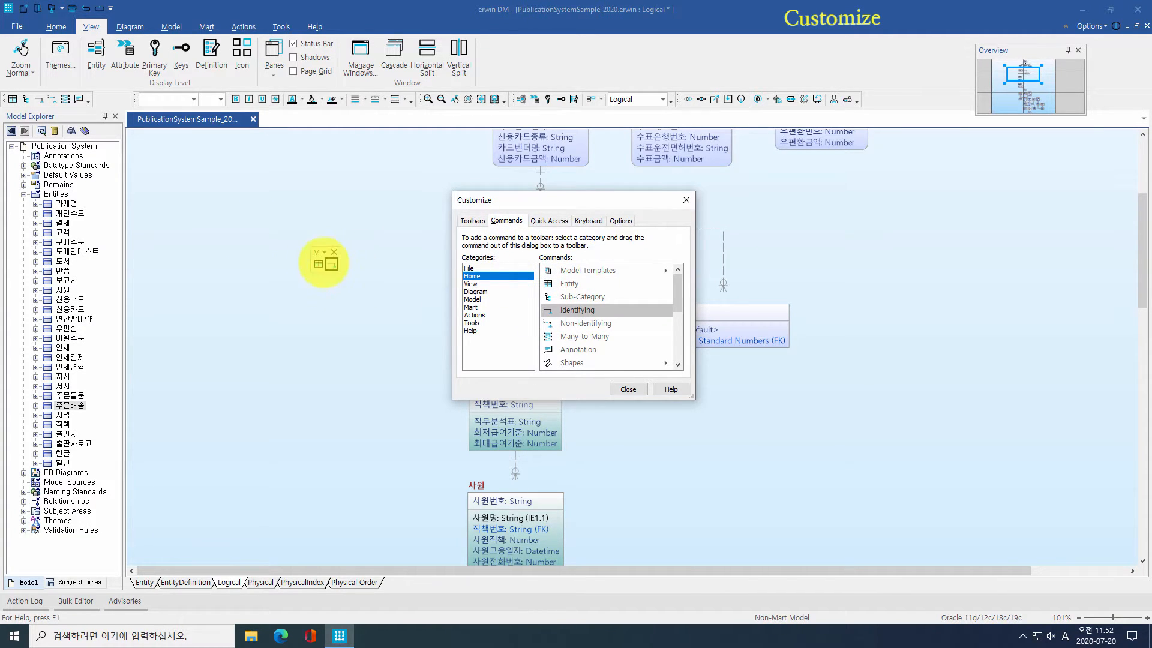
drag(52, 99, 341, 263)
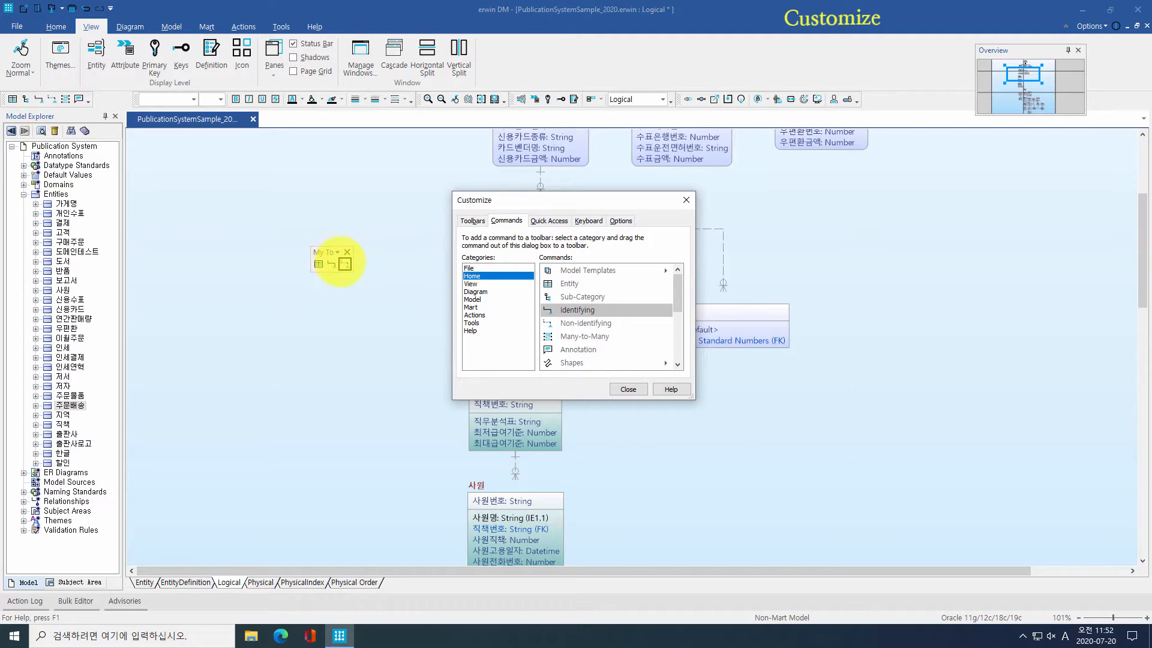
drag(65, 99, 358, 264)
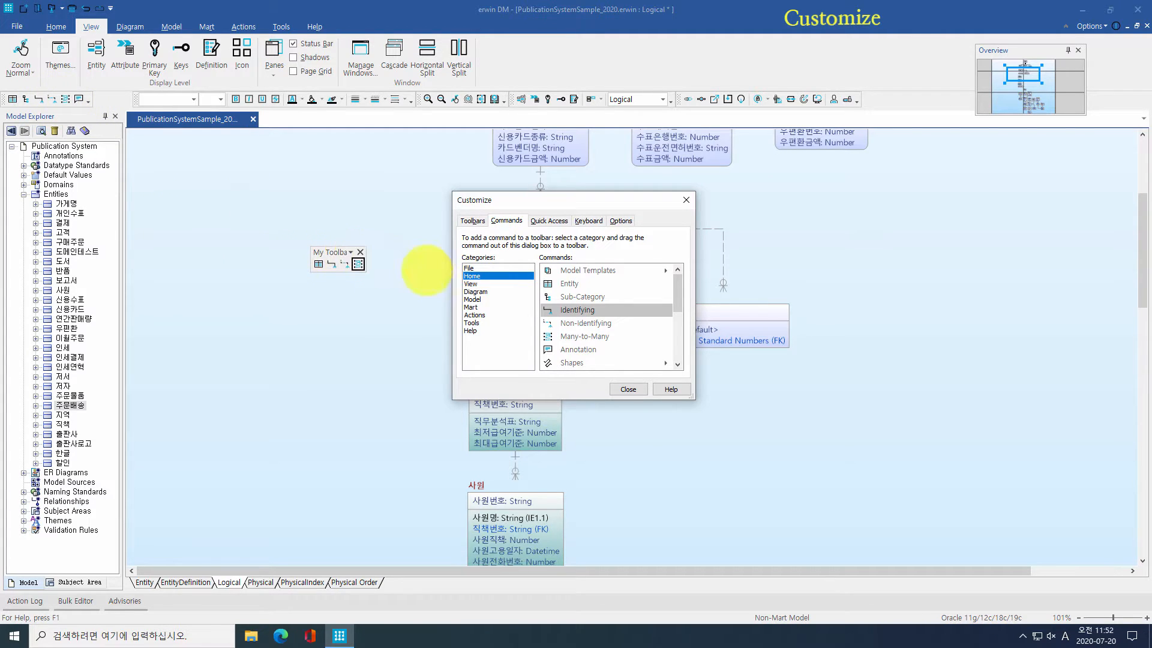
drag(428, 99, 392, 277)
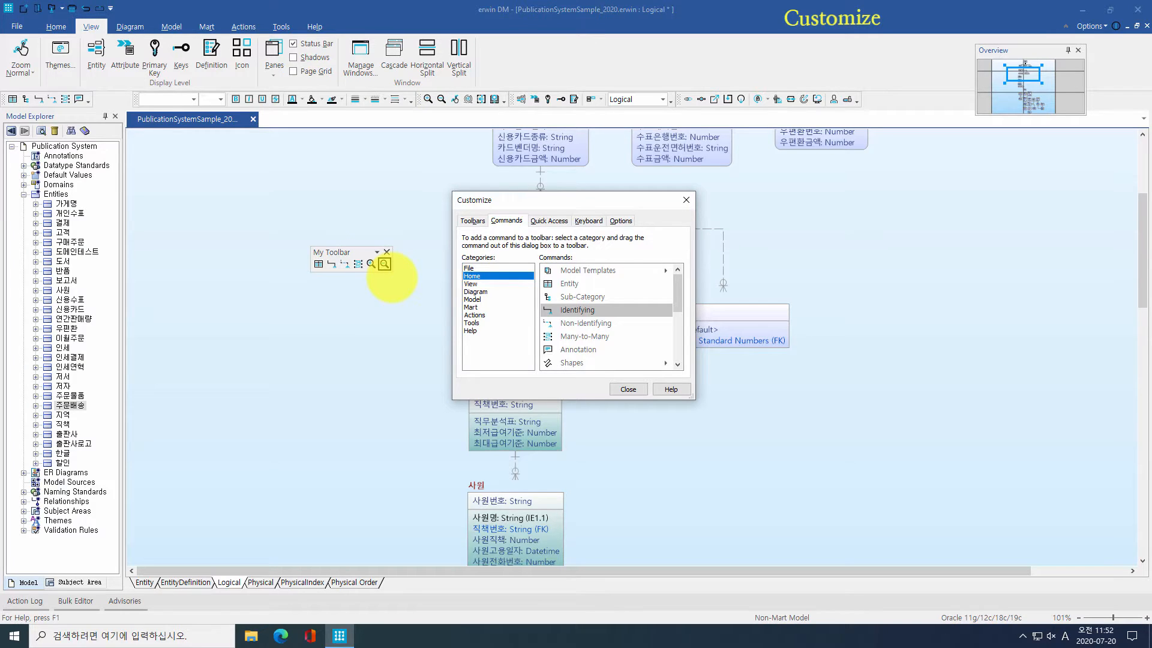
Step: Assign Ctrl+Up Arrow to Logical Model and Ctrl+Down Arrow to Physical Model, then close Customize
click(585, 221)
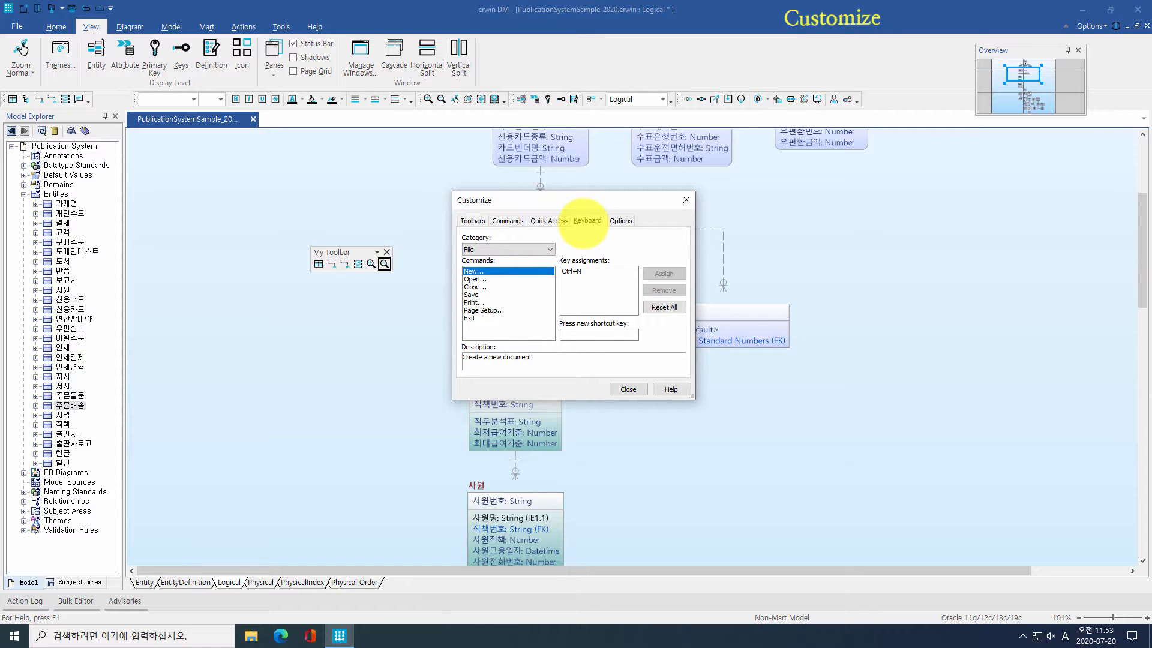
click(514, 249)
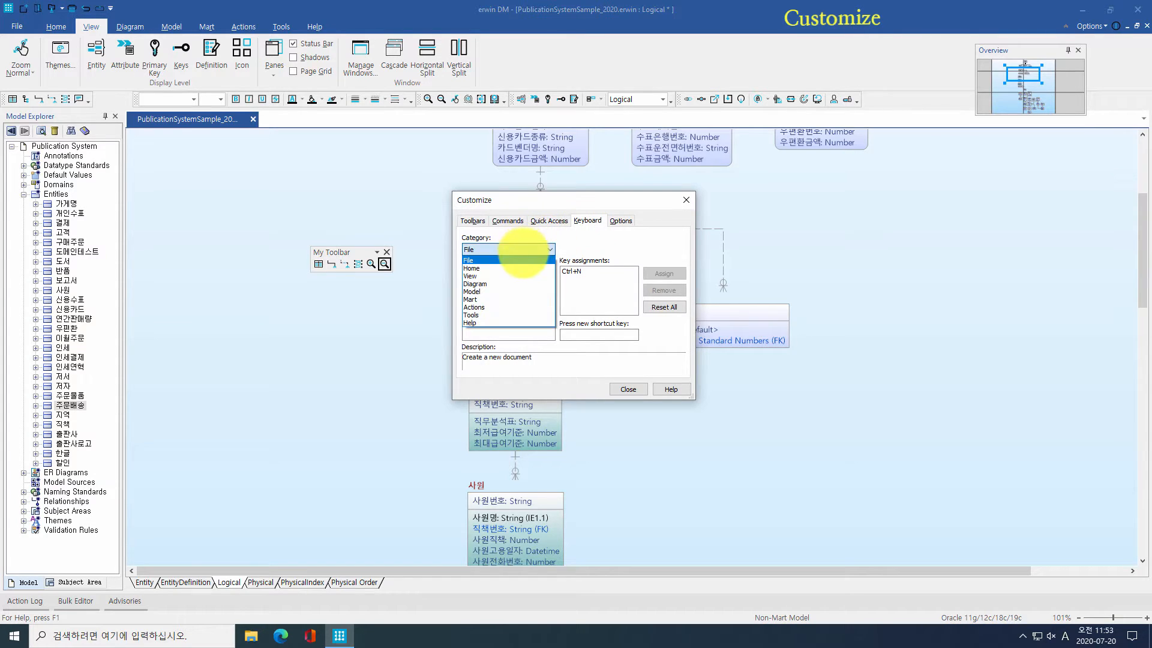
click(515, 275)
click(515, 272)
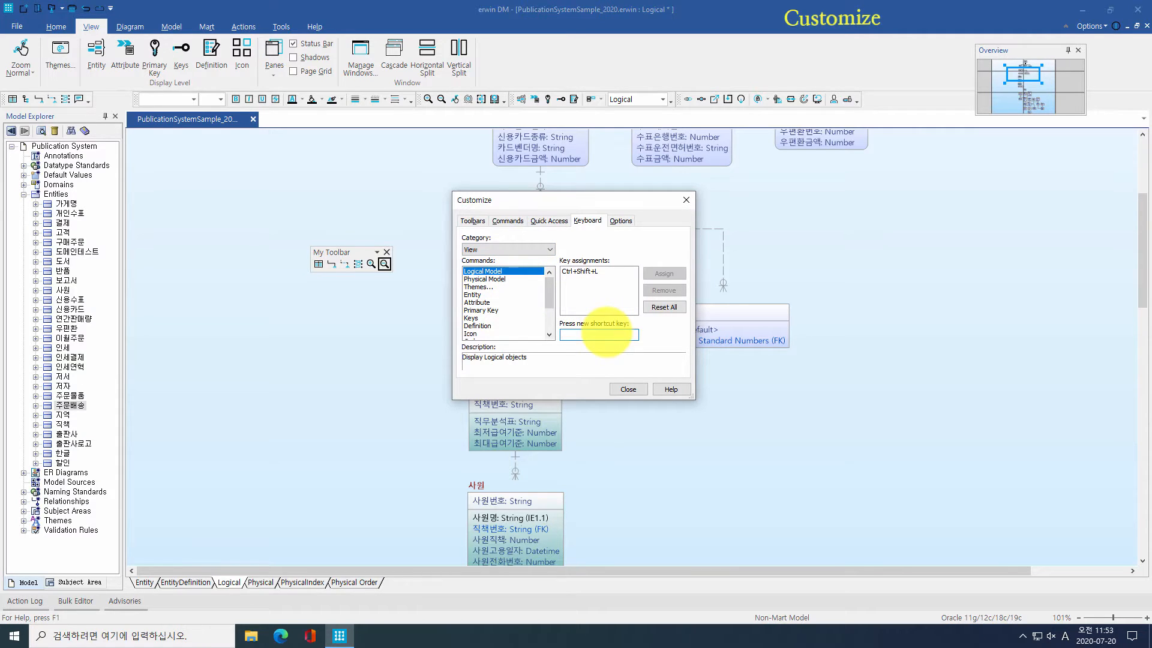
key(ctrl+Up)
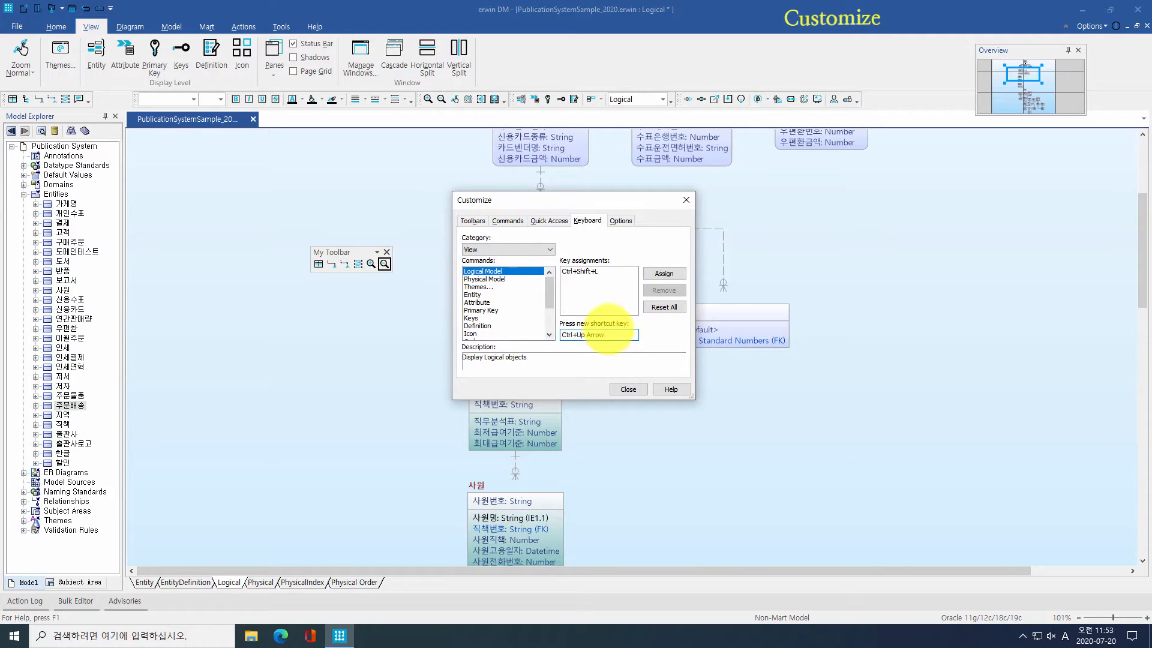
click(663, 273)
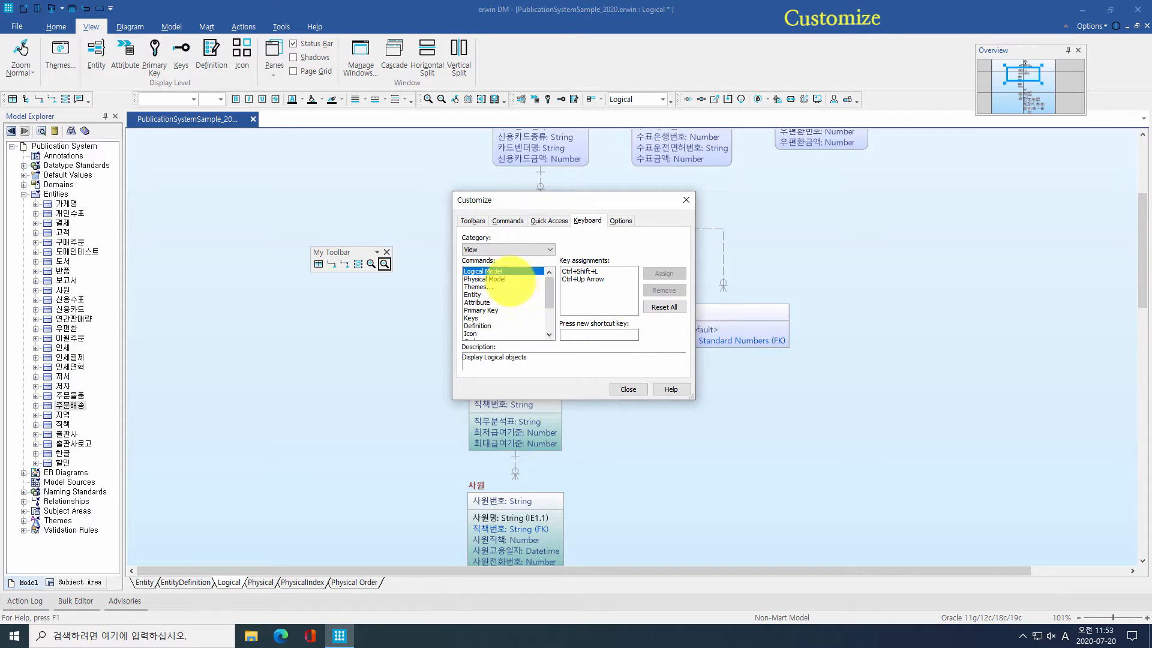
click(510, 280)
key(ctrl+Down)
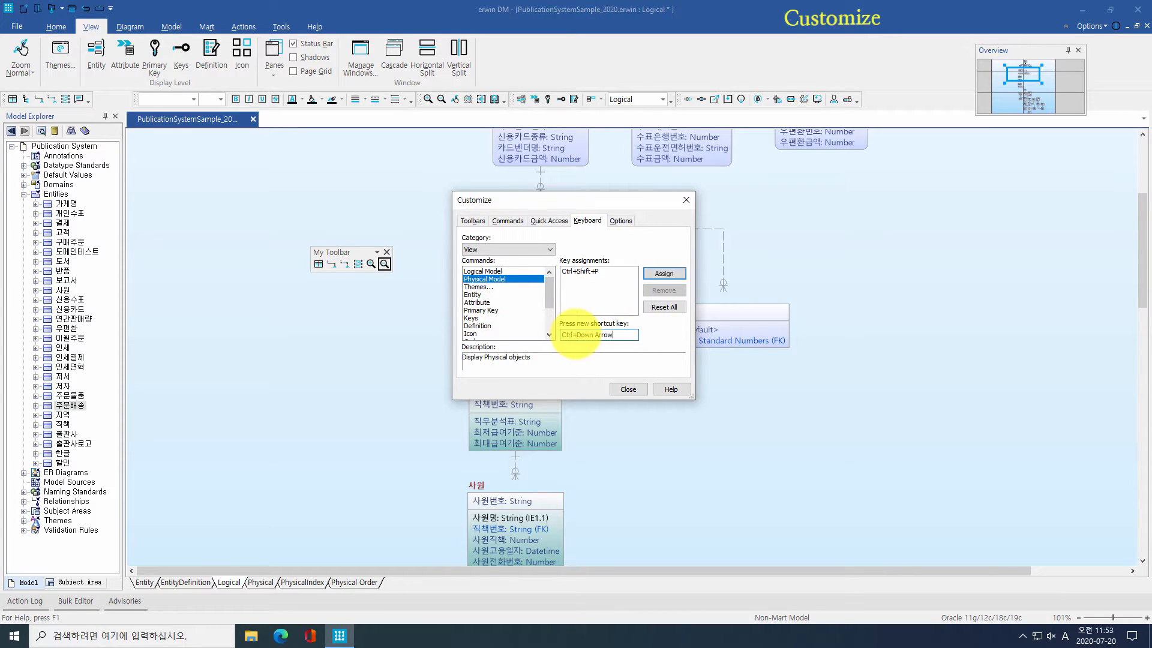
click(663, 273)
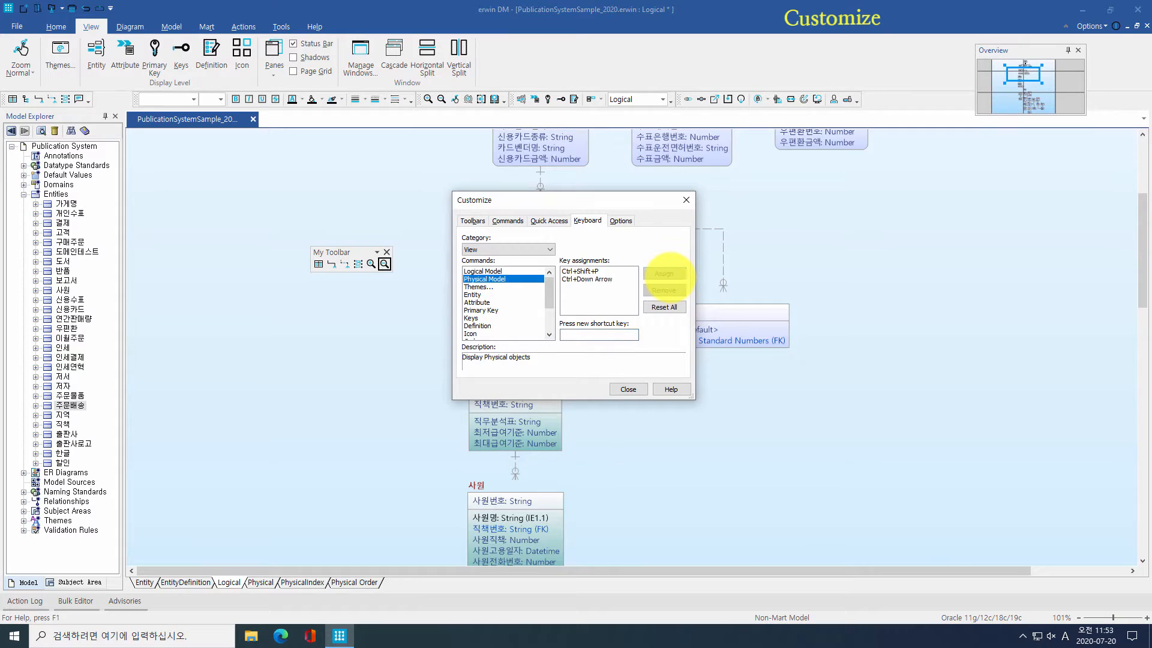
click(629, 390)
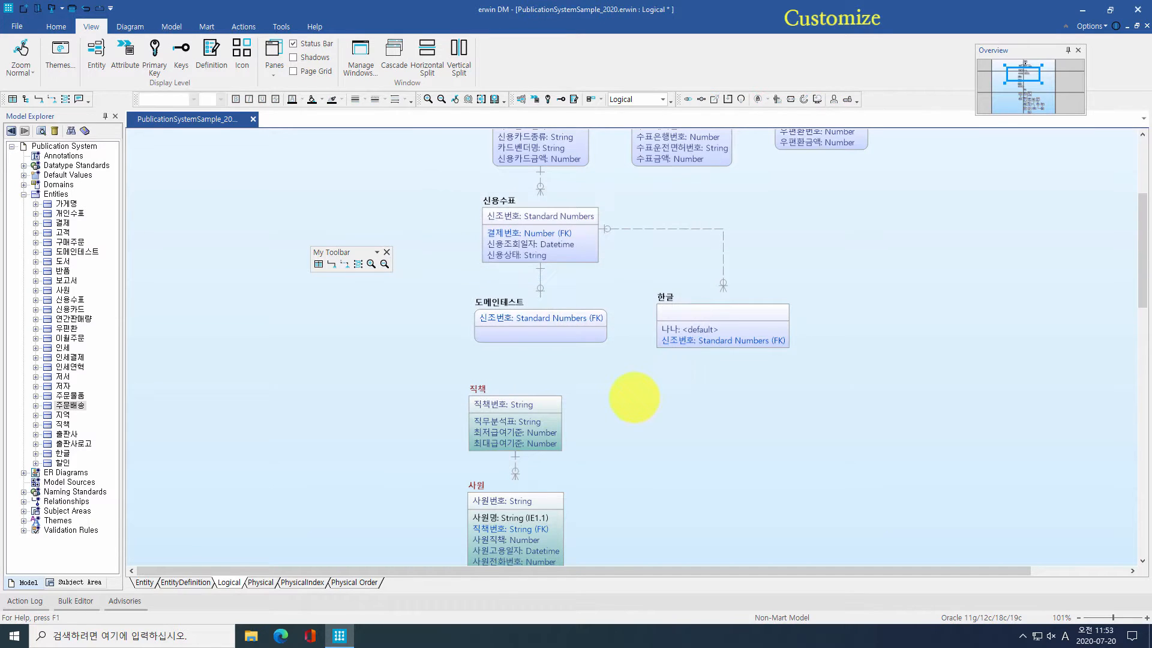
key(ctrl+Down)
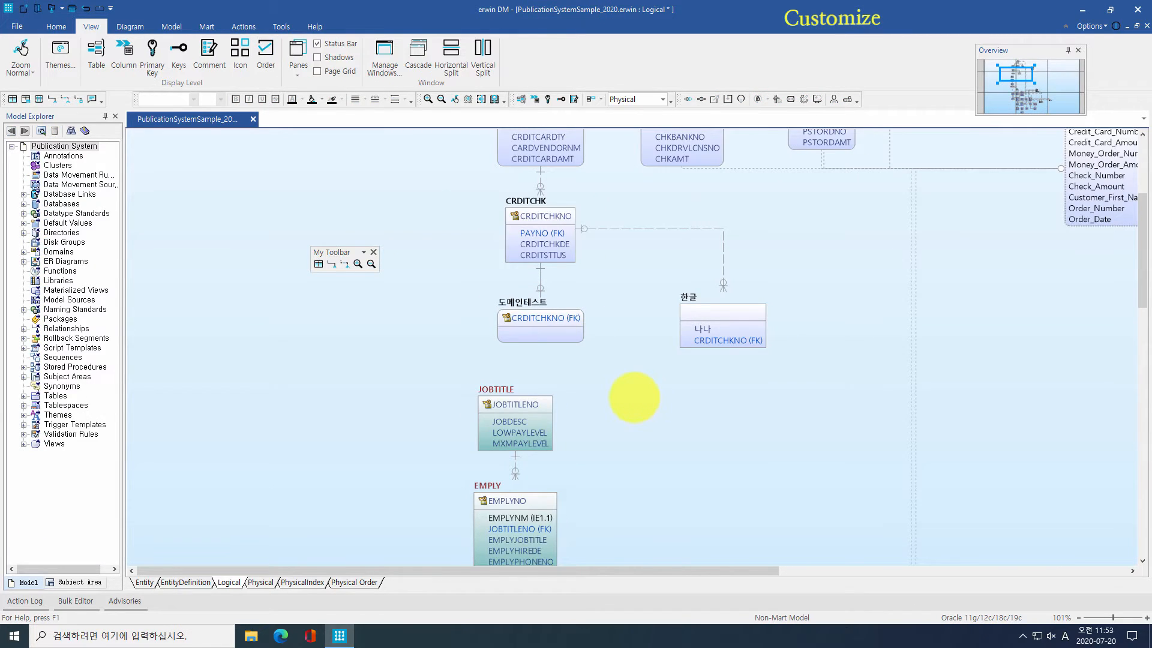
key(ctrl+Up)
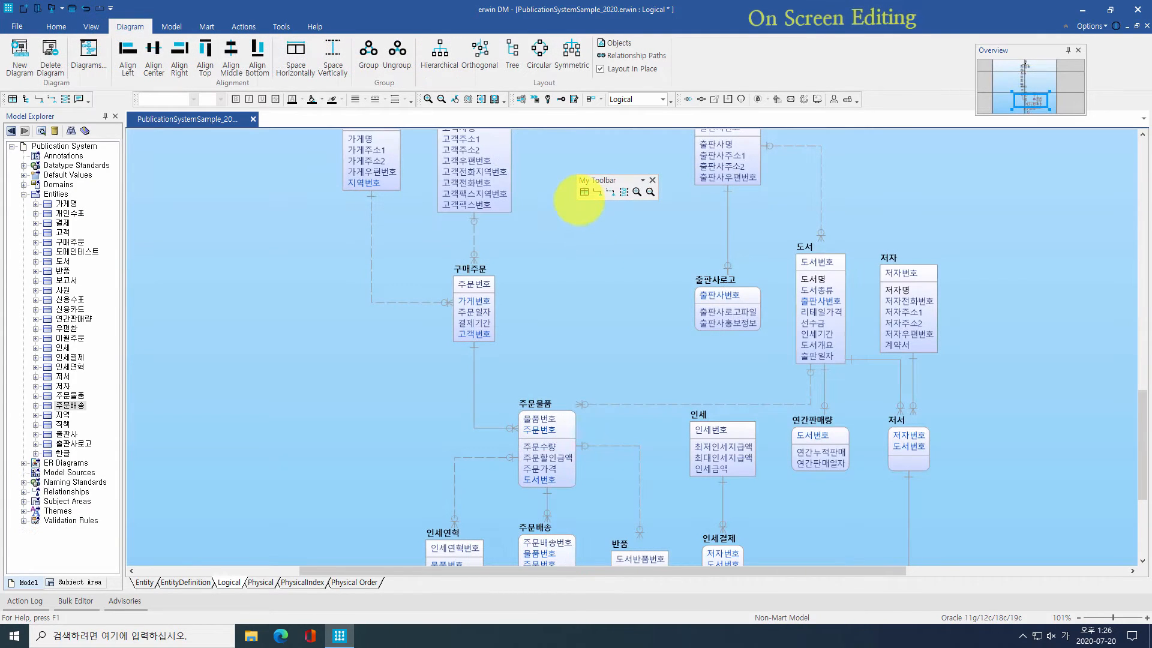
Step: Add a 할인 entity keyed by 할인종류 with attributes 최저수량 and 최고수량
click(584, 192)
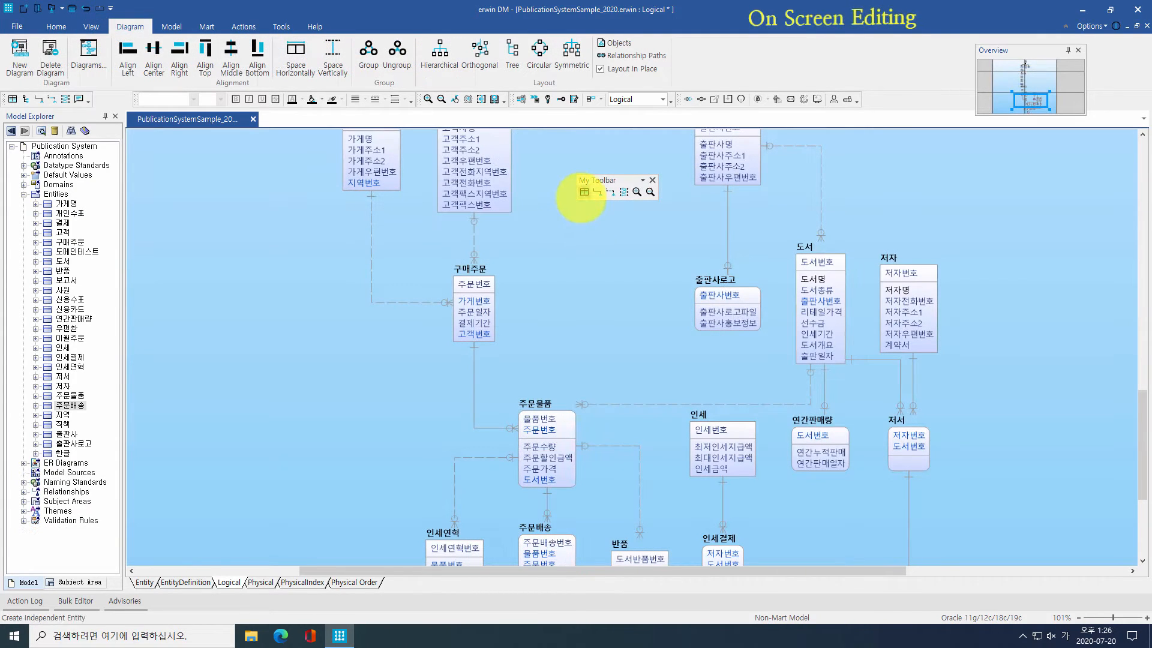
click(548, 322)
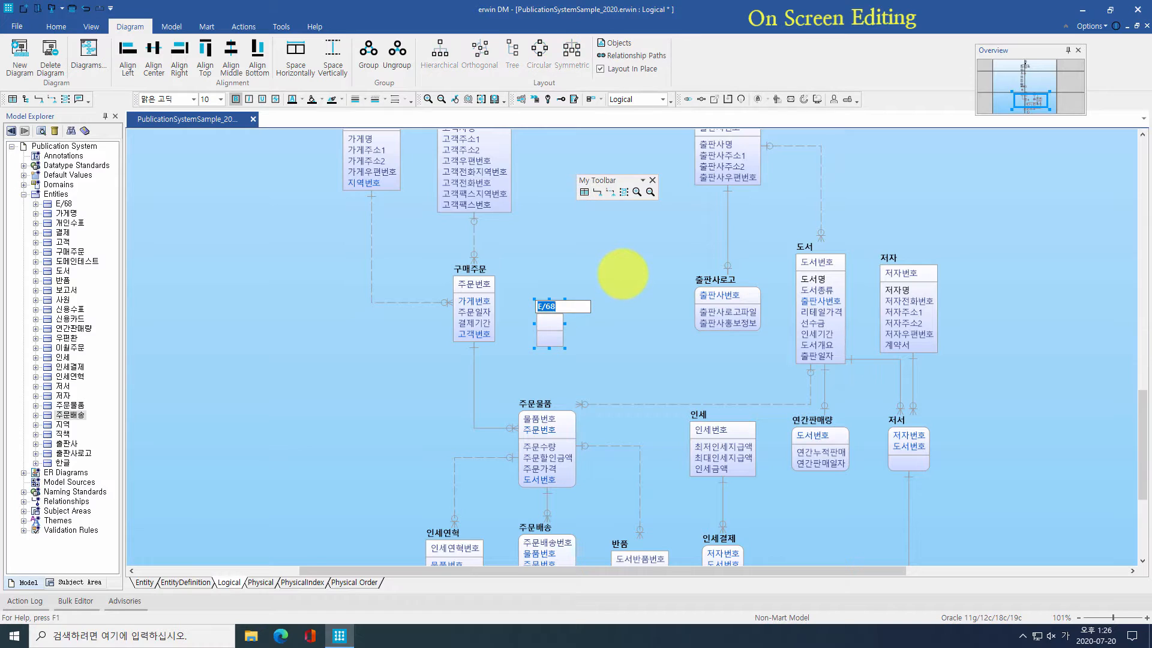
text(할인)
key(Tab)
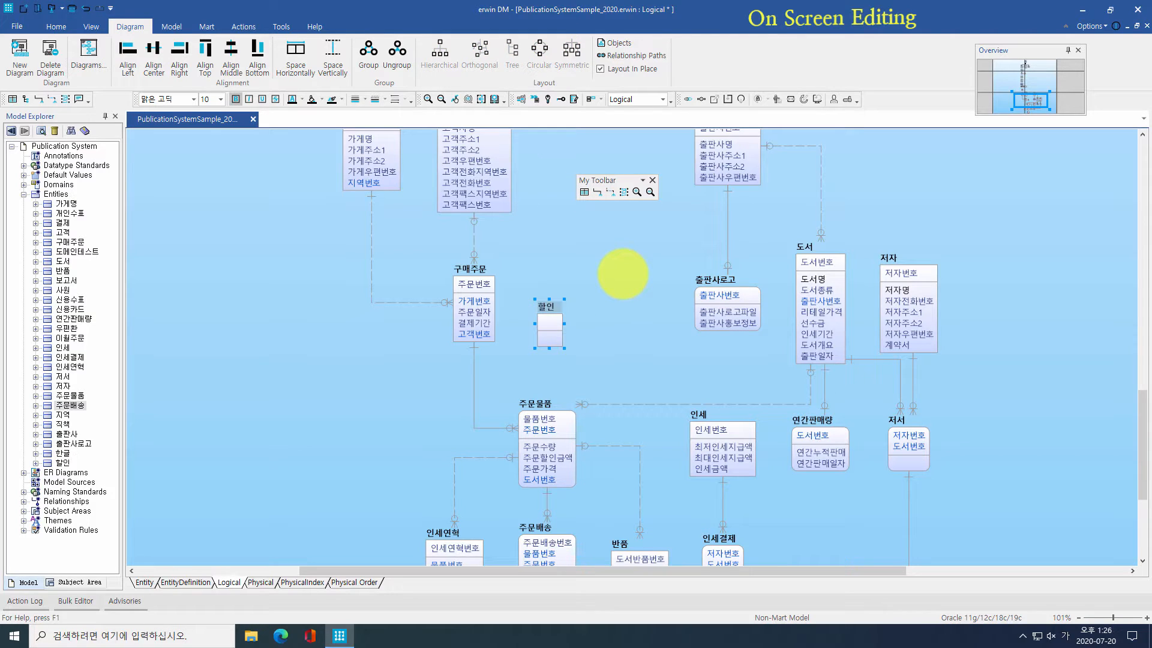
text(할인종)
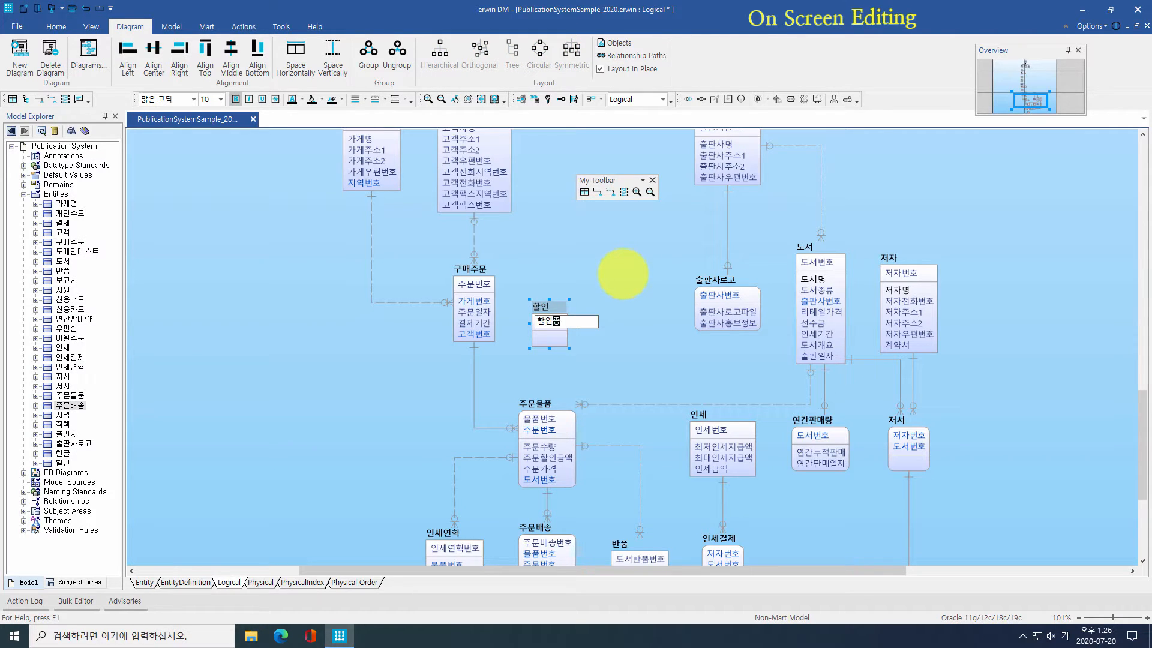
text(류)
key(Tab)
text(ㅊ)
text(저수량)
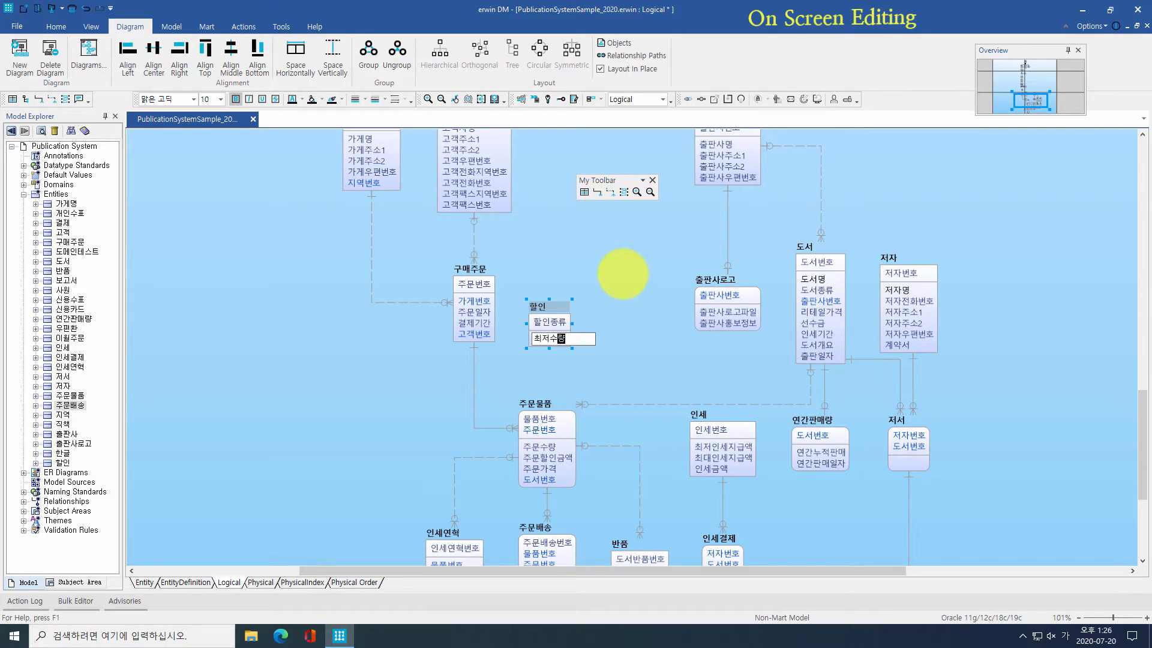
key(Tab)
text(최고)
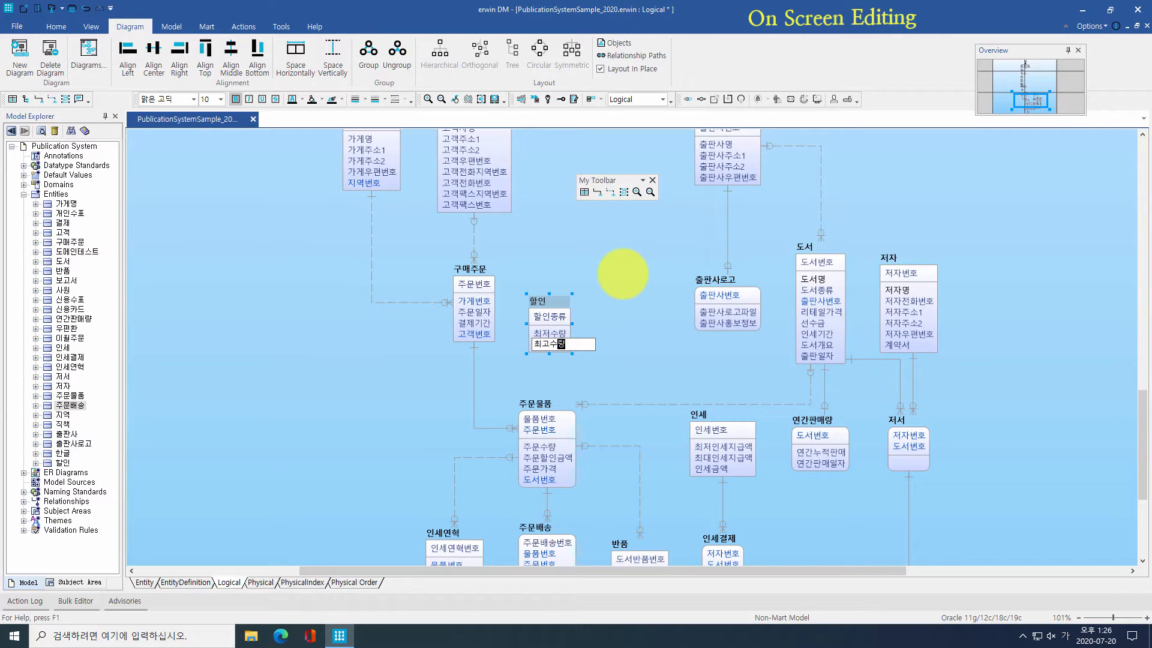
text(수량)
click(624, 273)
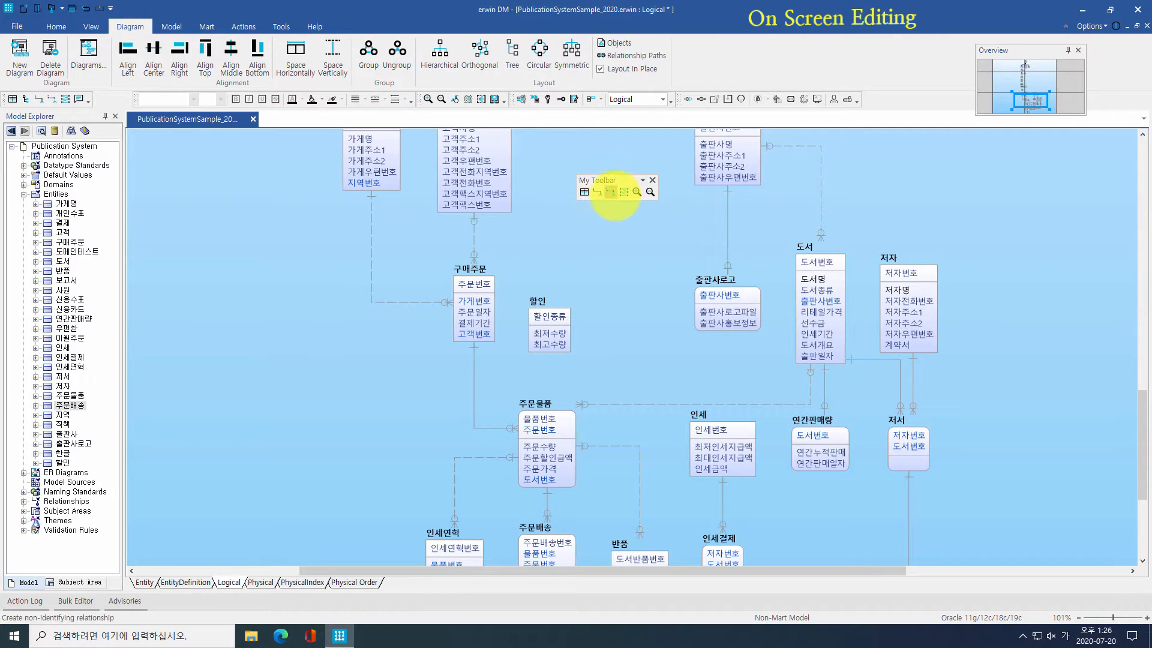
Step: Draw a non-identifying relationship from 할인 to 주문물품
click(611, 192)
click(547, 328)
click(555, 410)
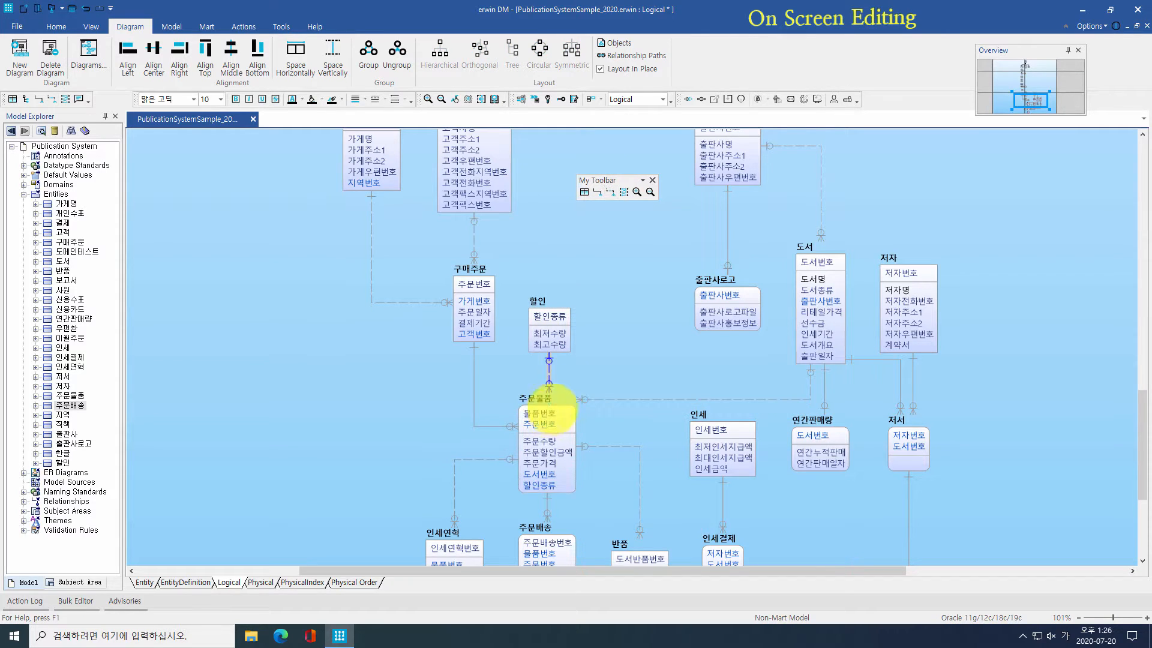
Step: Add the 할인율 attribute to 할인 below 최고수량
click(562, 319)
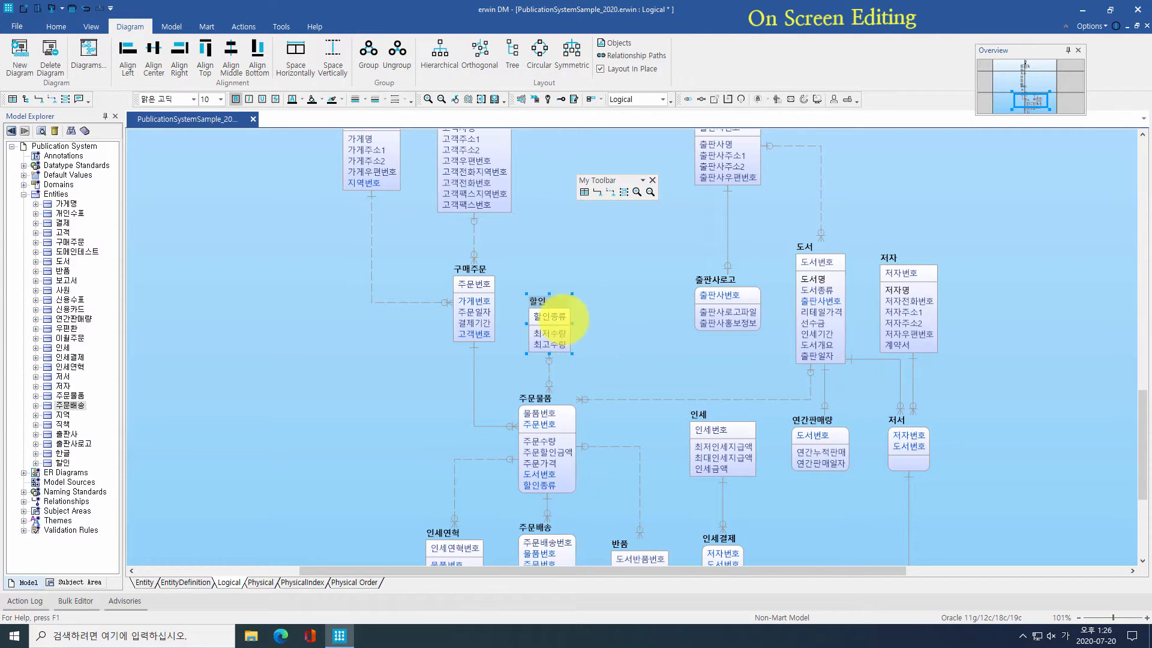
click(537, 302)
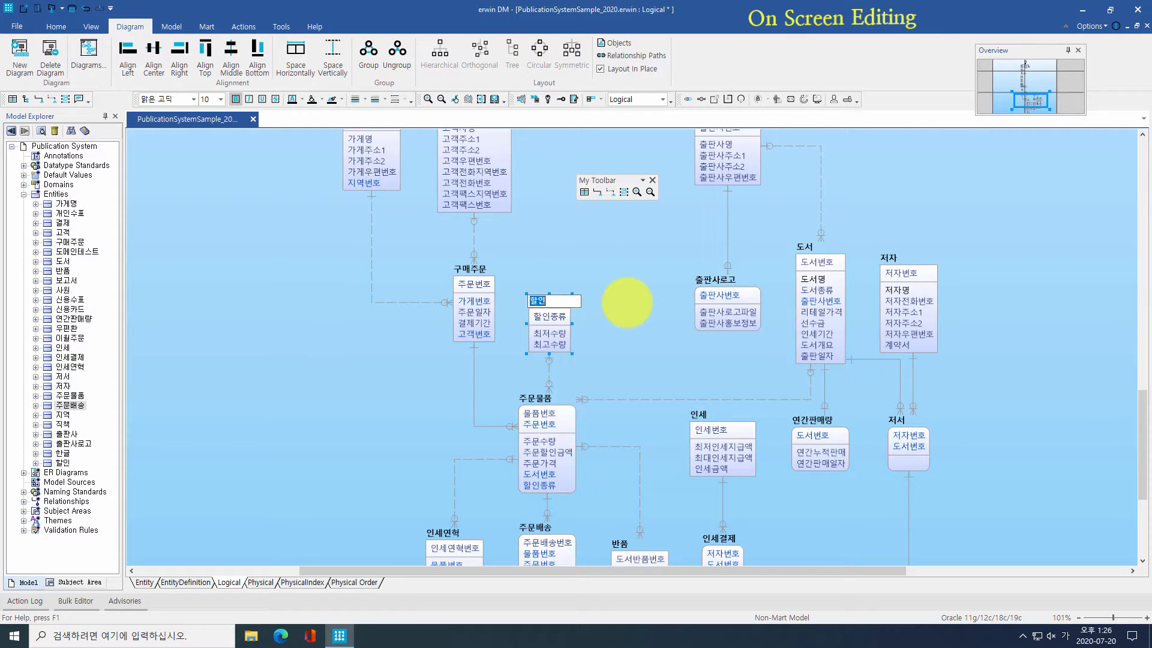
key(Tab)
key(Tab)
key(Tab)
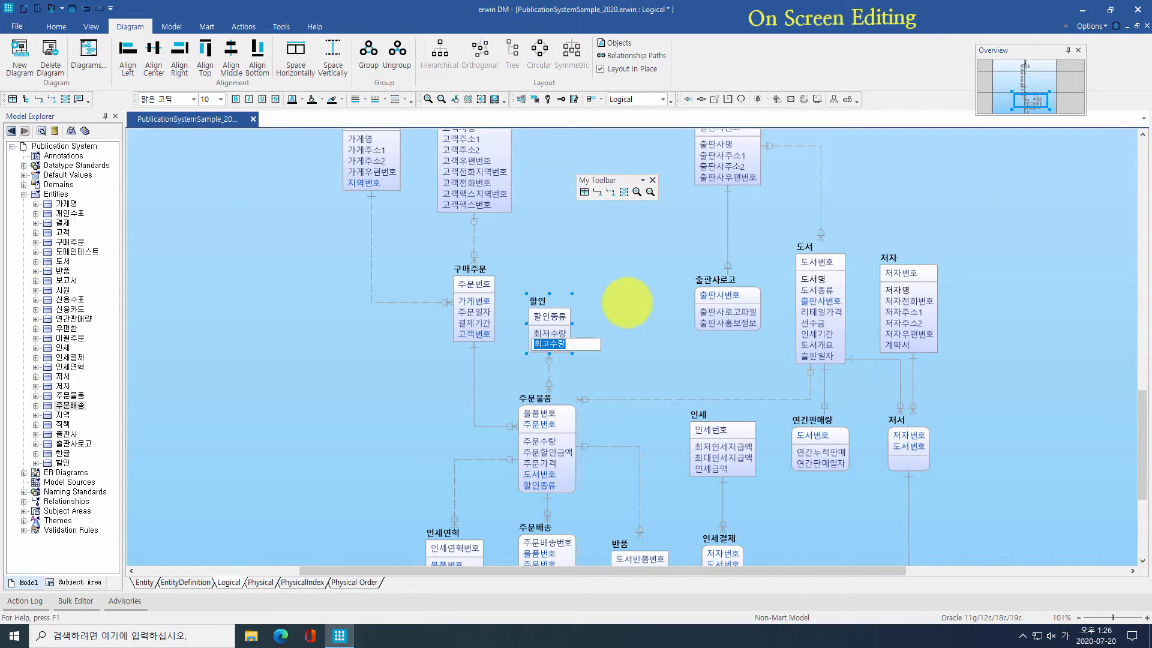
key(Tab)
text(할)
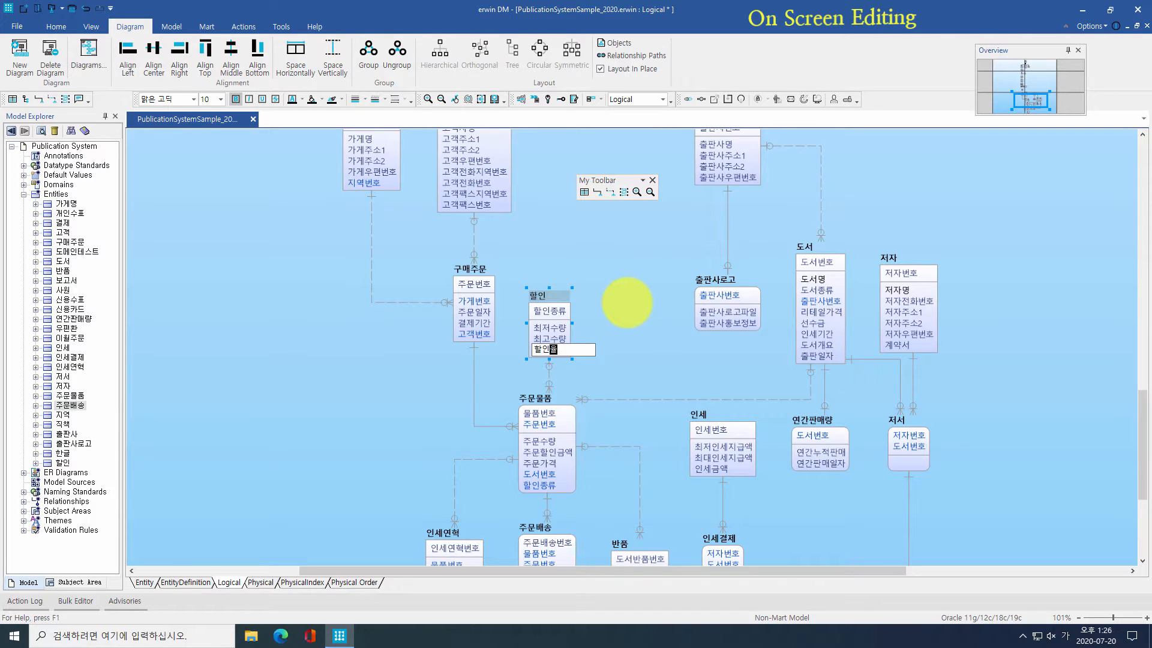
text(인율)
key(Return)
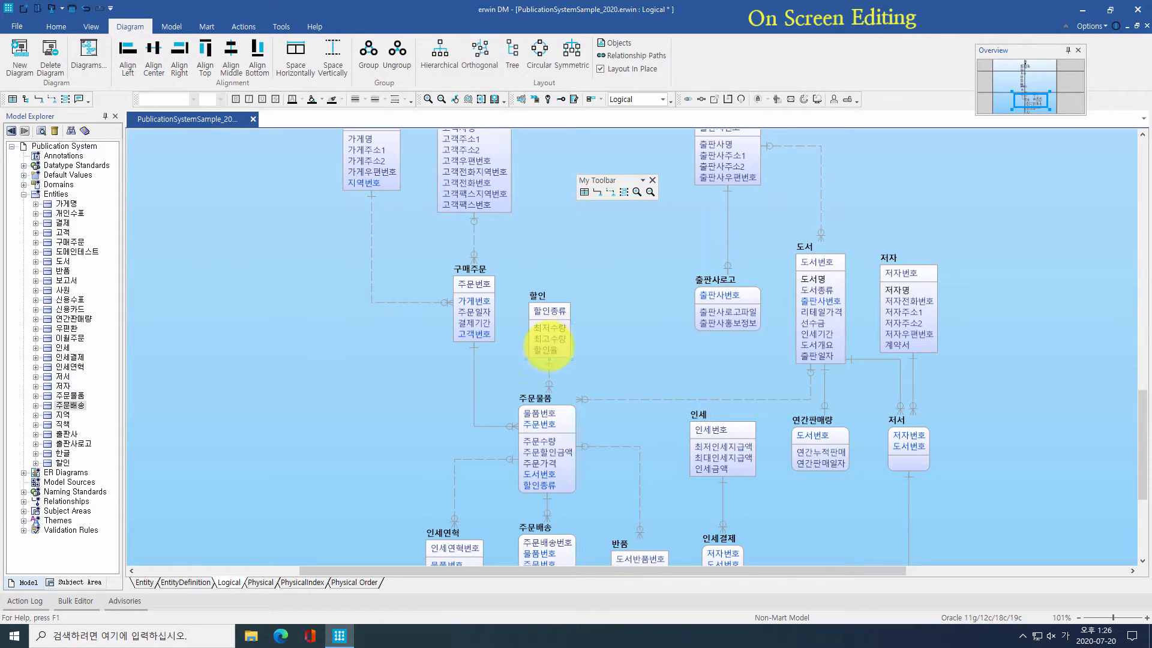
drag(545, 349, 573, 337)
click(615, 343)
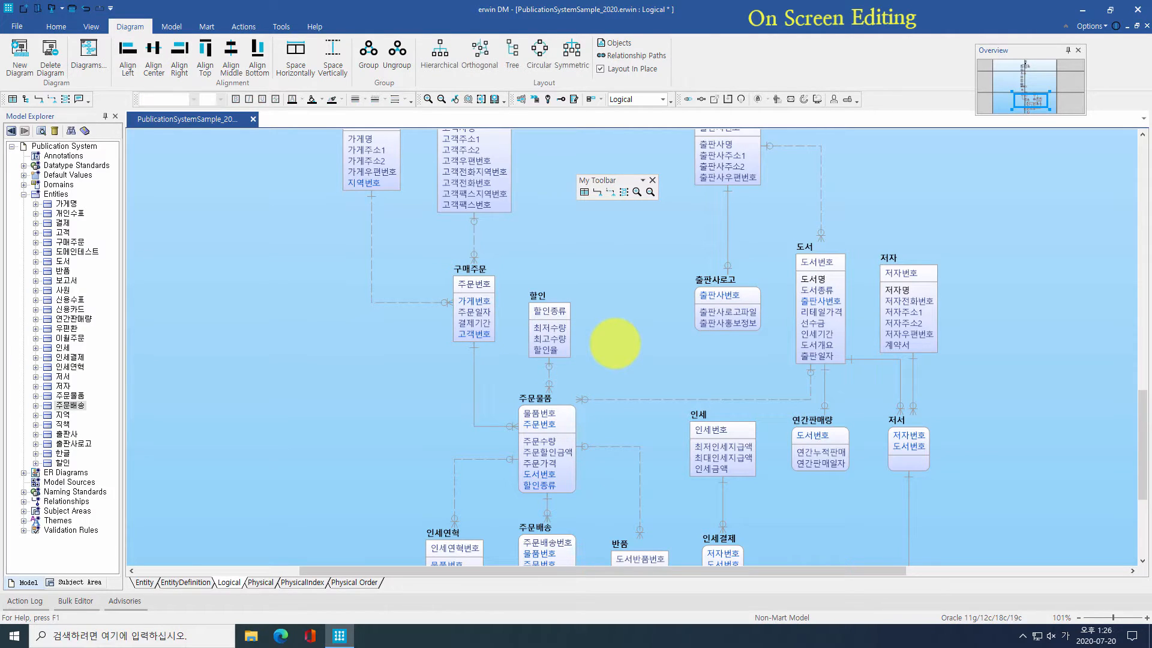
Step: Switch 구매주문's display level to Definition, then to Entity
click(476, 301)
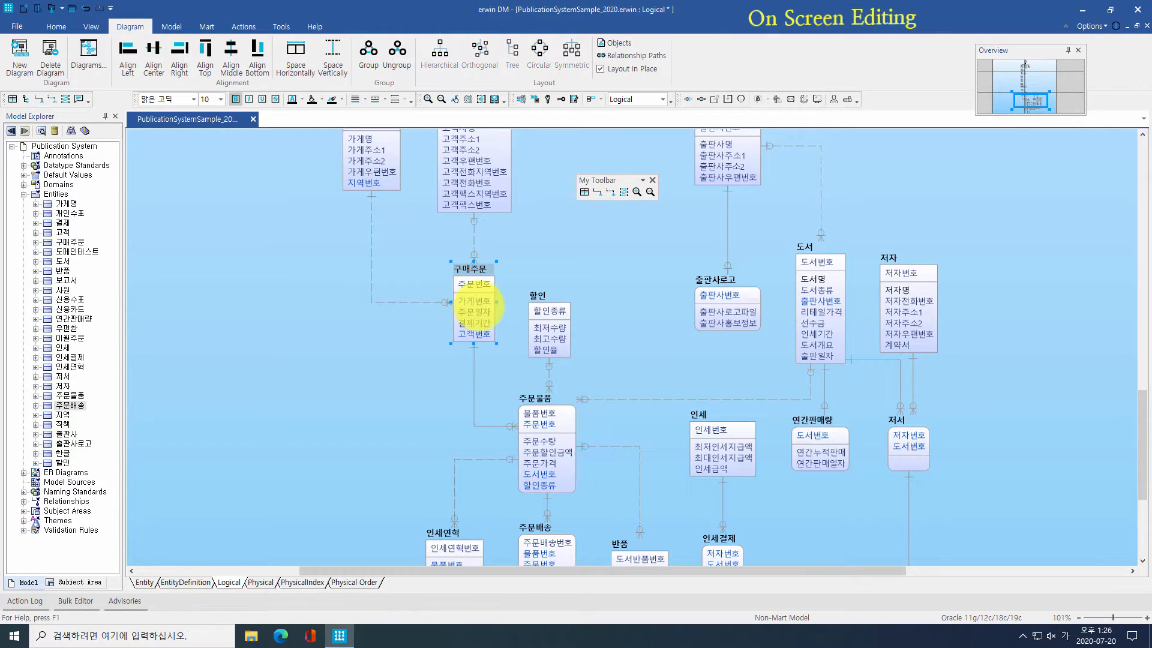
right_click(479, 306)
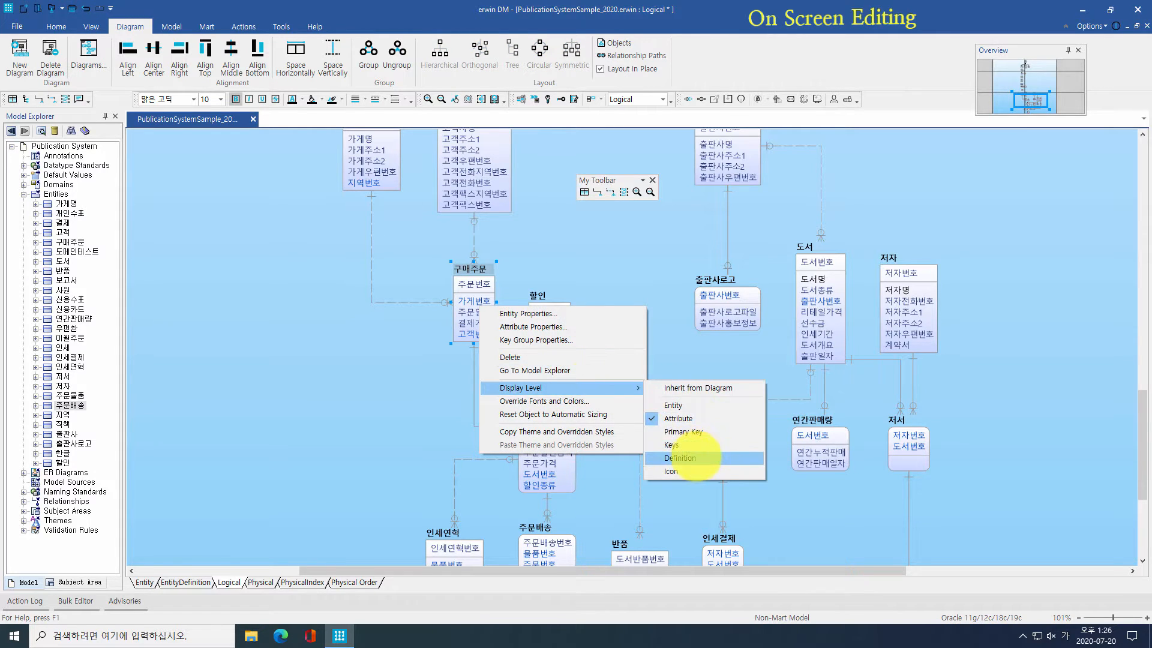
click(691, 446)
right_click(512, 312)
mouse_move(627, 395)
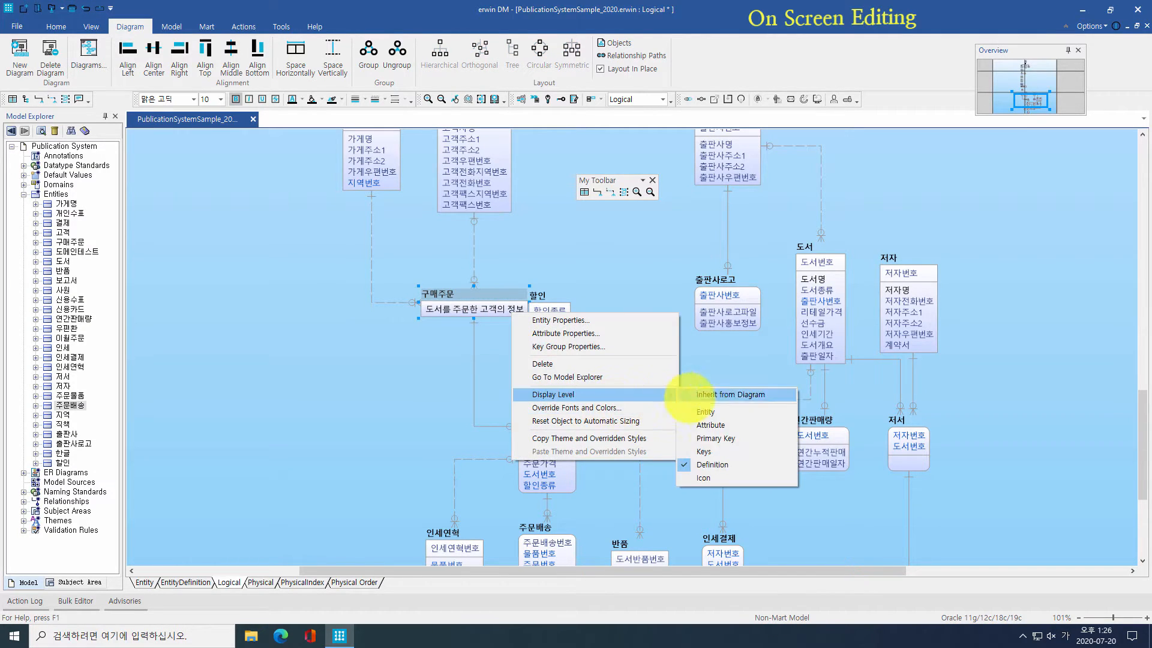
click(690, 412)
Step: Restore 구매주문's Attribute display level and open the Logical diagram's editor
right_click(491, 303)
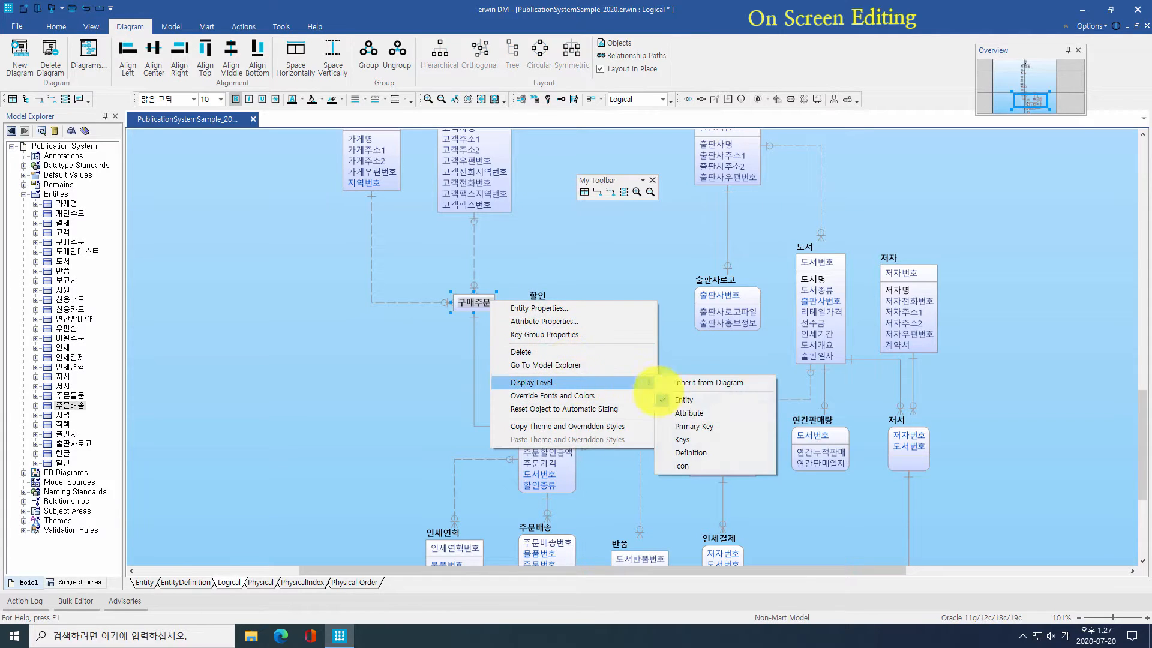
click(699, 413)
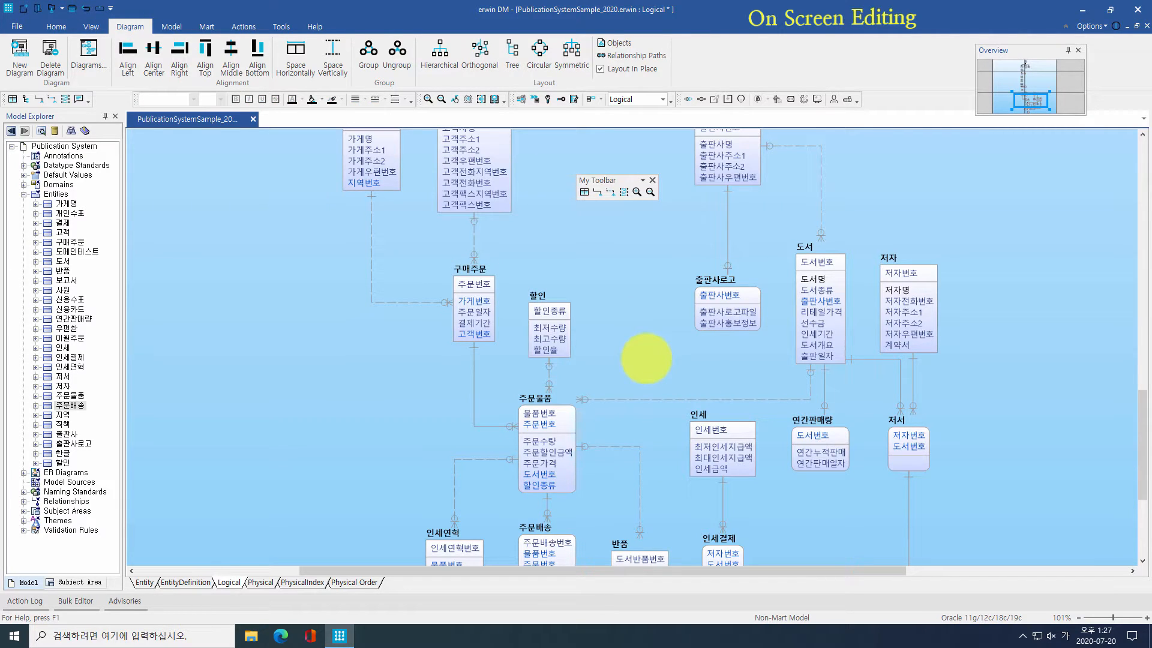
right_click(627, 280)
click(648, 287)
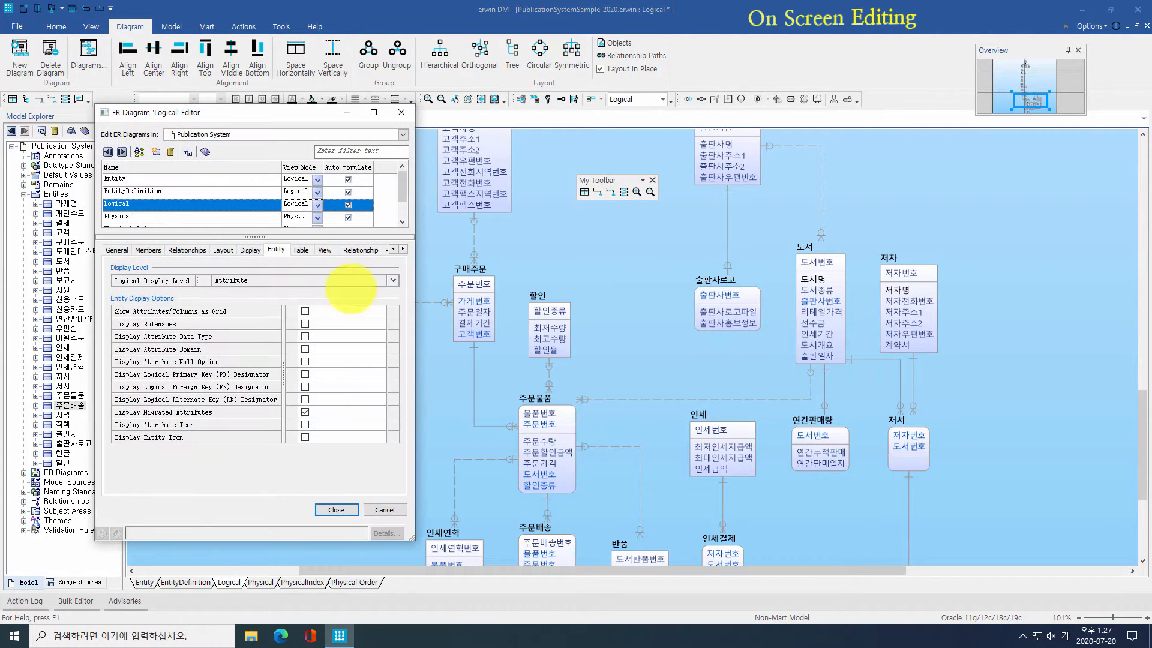
Step: Show attribute data types, null options, AK and FK designators as a grid on the Entity tab
click(354, 281)
click(358, 319)
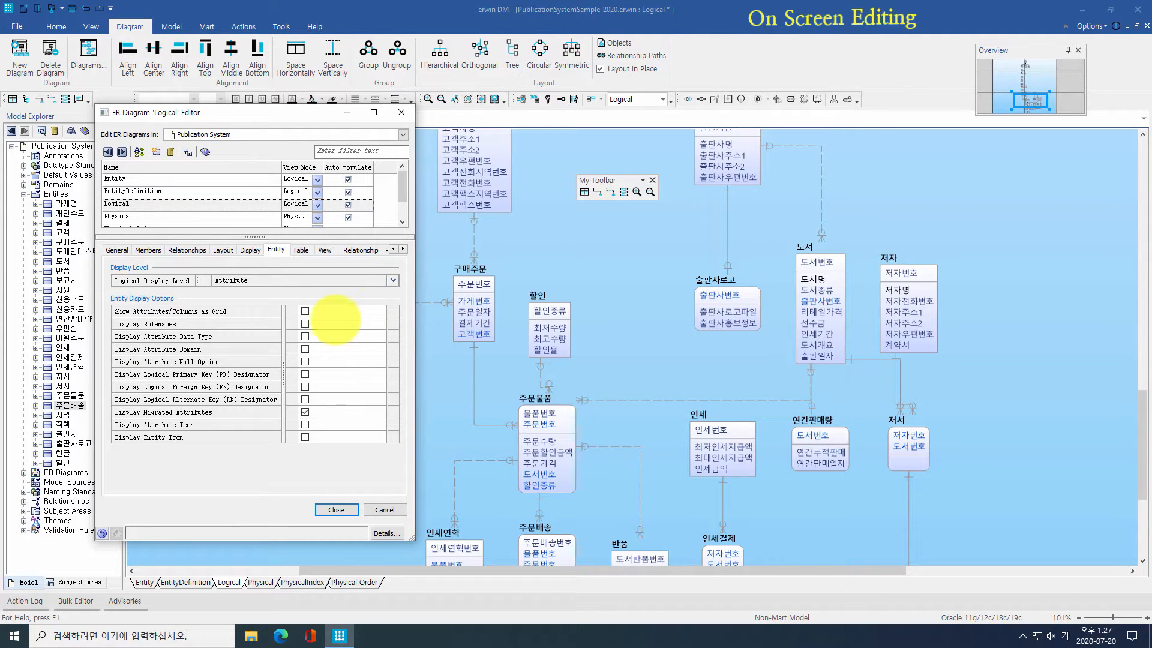
click(305, 336)
click(305, 361)
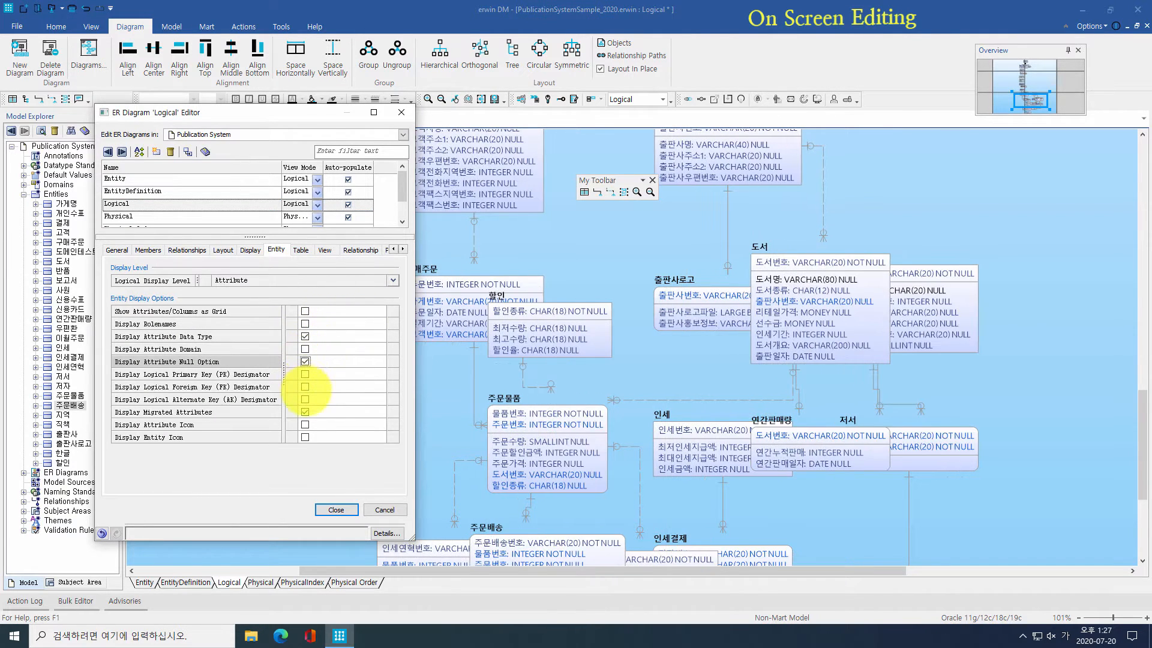
click(305, 399)
click(305, 386)
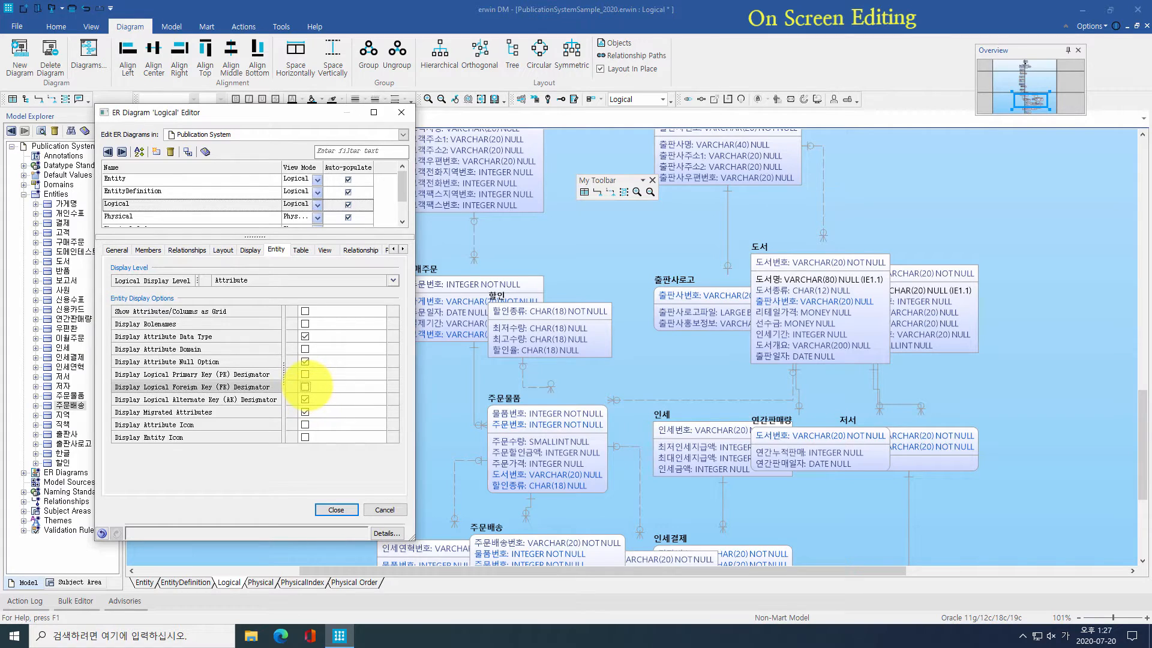
click(304, 311)
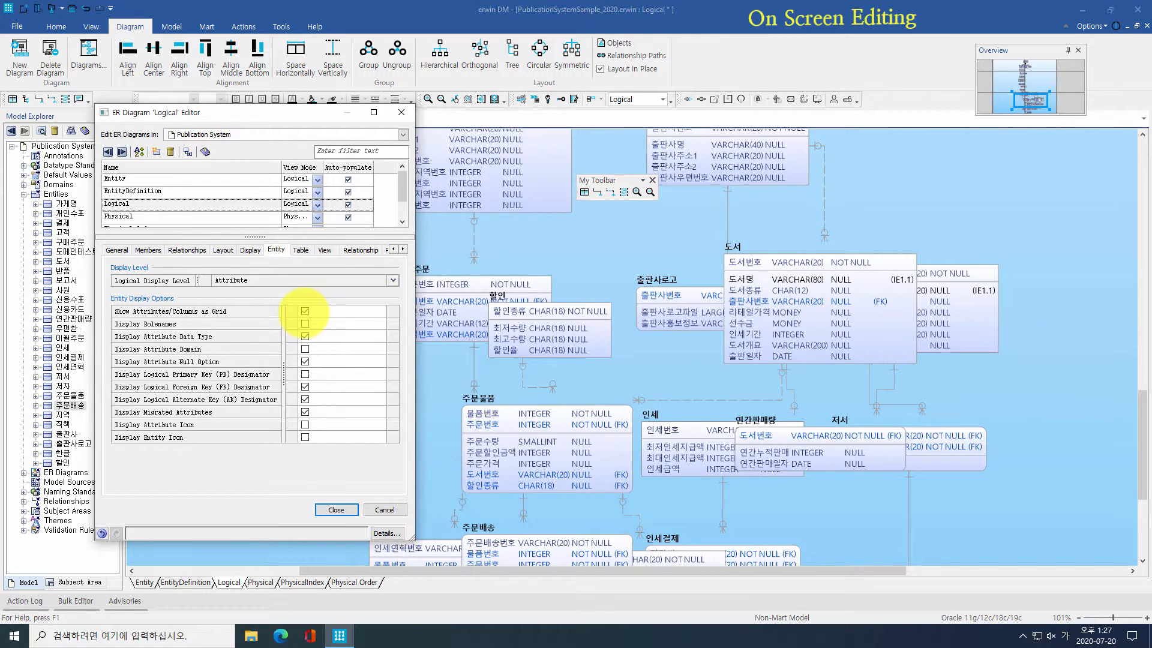
click(336, 510)
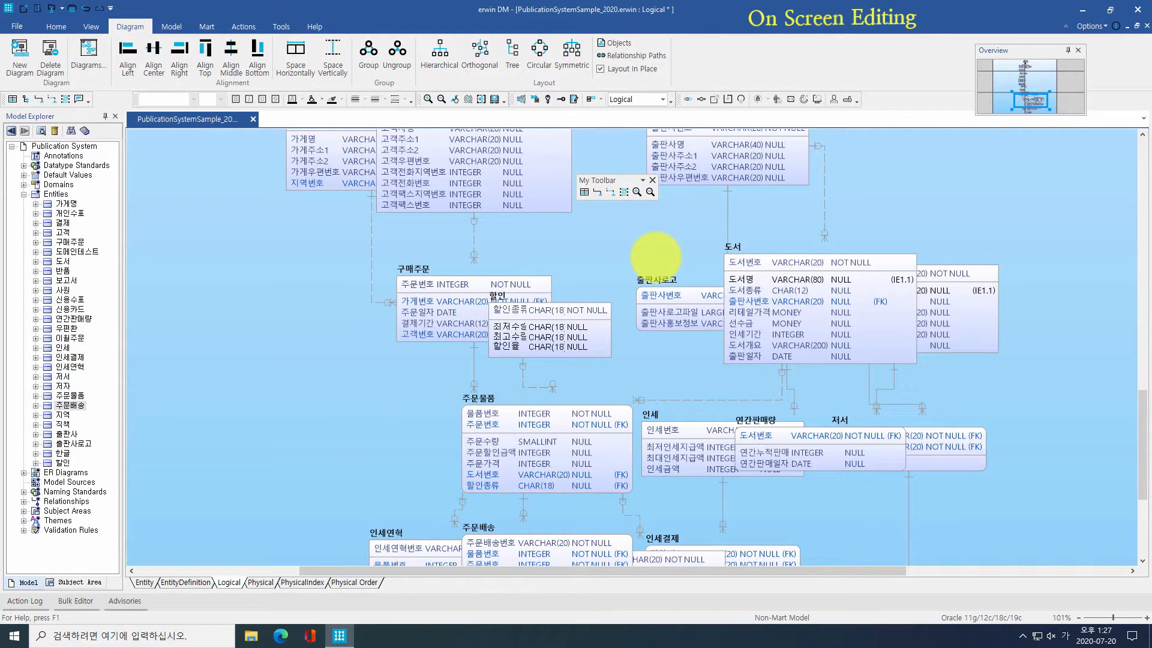
Step: Select the entities and try hierarchical, orthogonal, tree, circular and symmetric layouts
scroll(412, 314, down, 5)
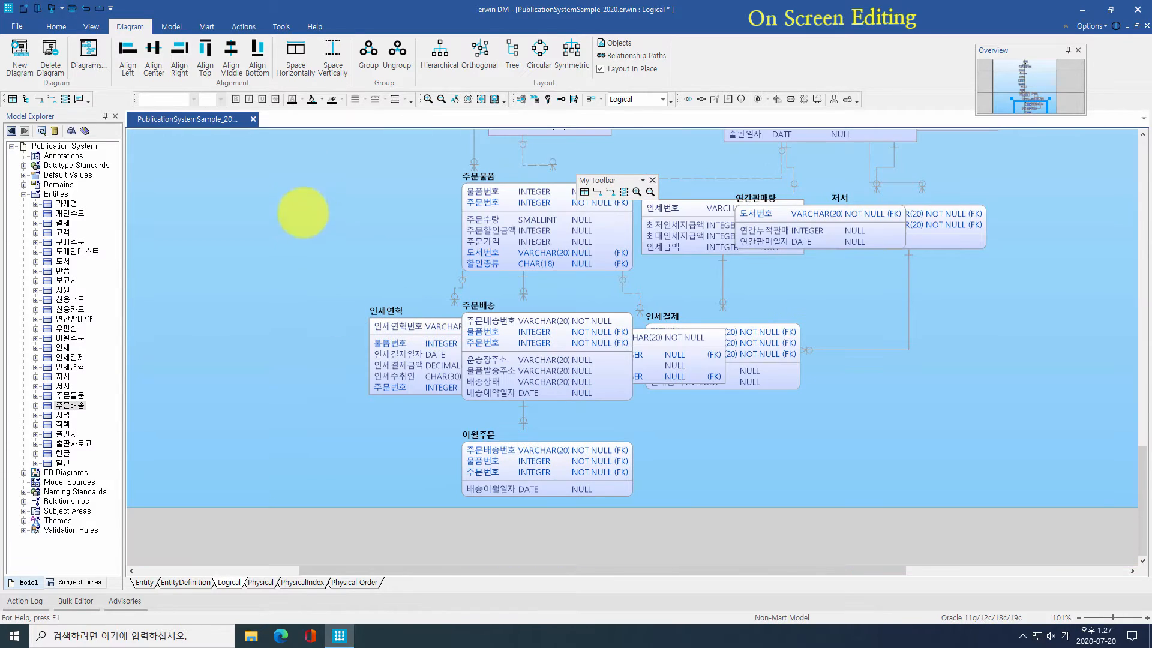
drag(301, 156, 811, 538)
click(439, 52)
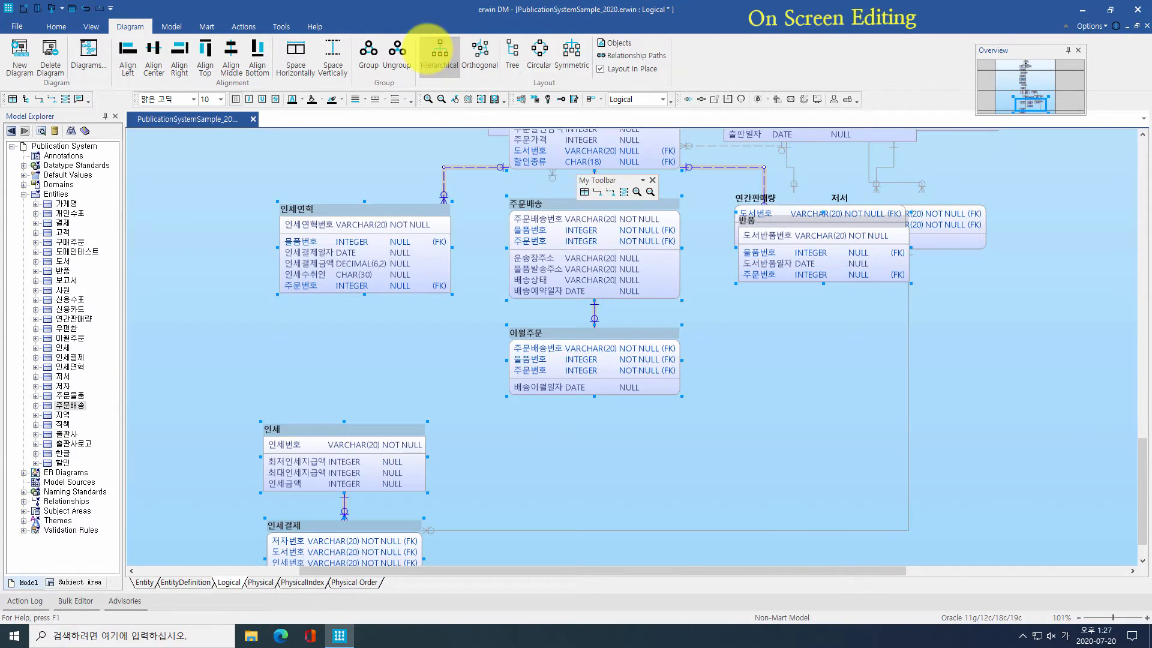
click(480, 52)
click(512, 51)
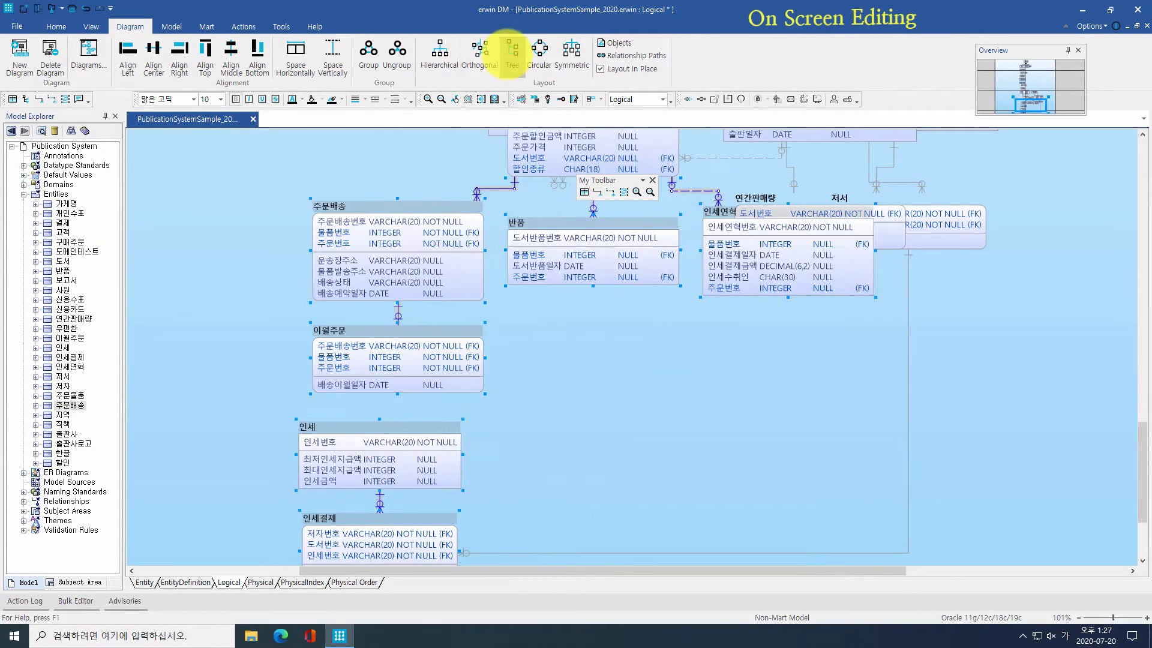
click(539, 52)
click(571, 52)
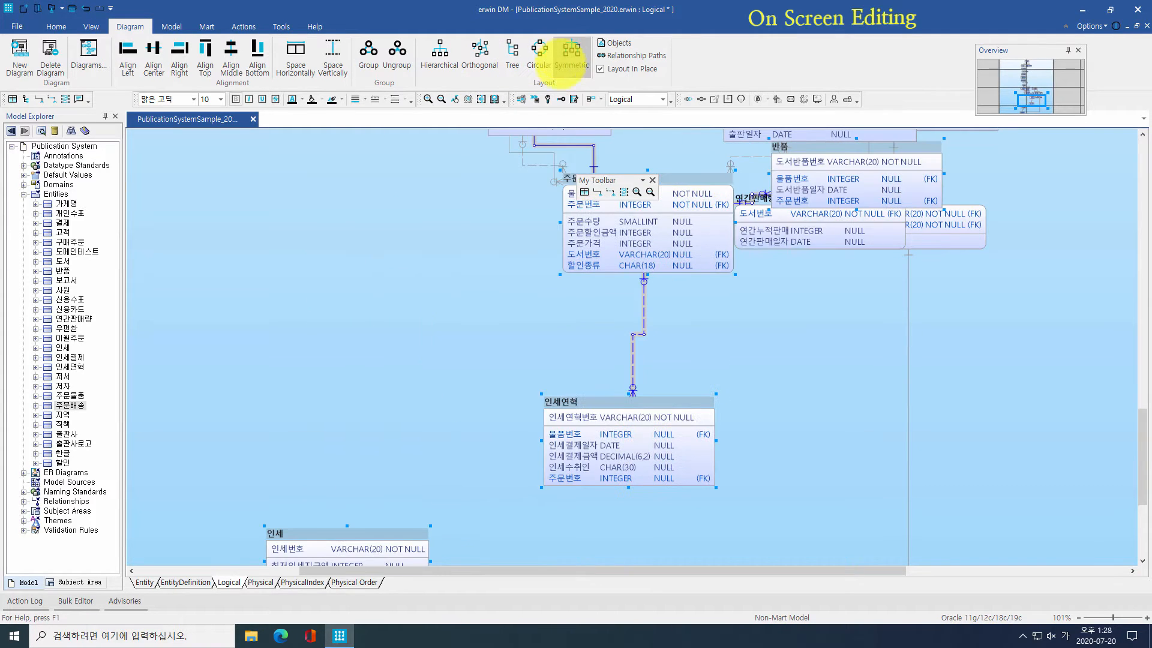
Step: Lay out the whole diagram hierarchically, deselect, and scroll to 주문배송, 이월주문 and 반품
click(439, 63)
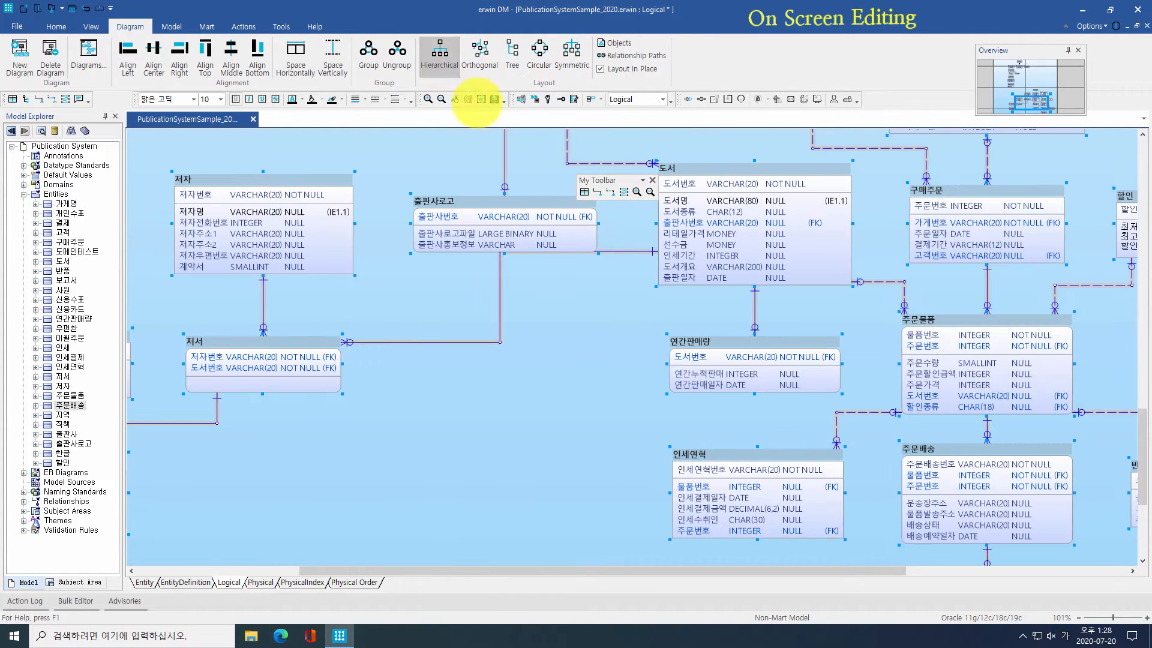
click(617, 295)
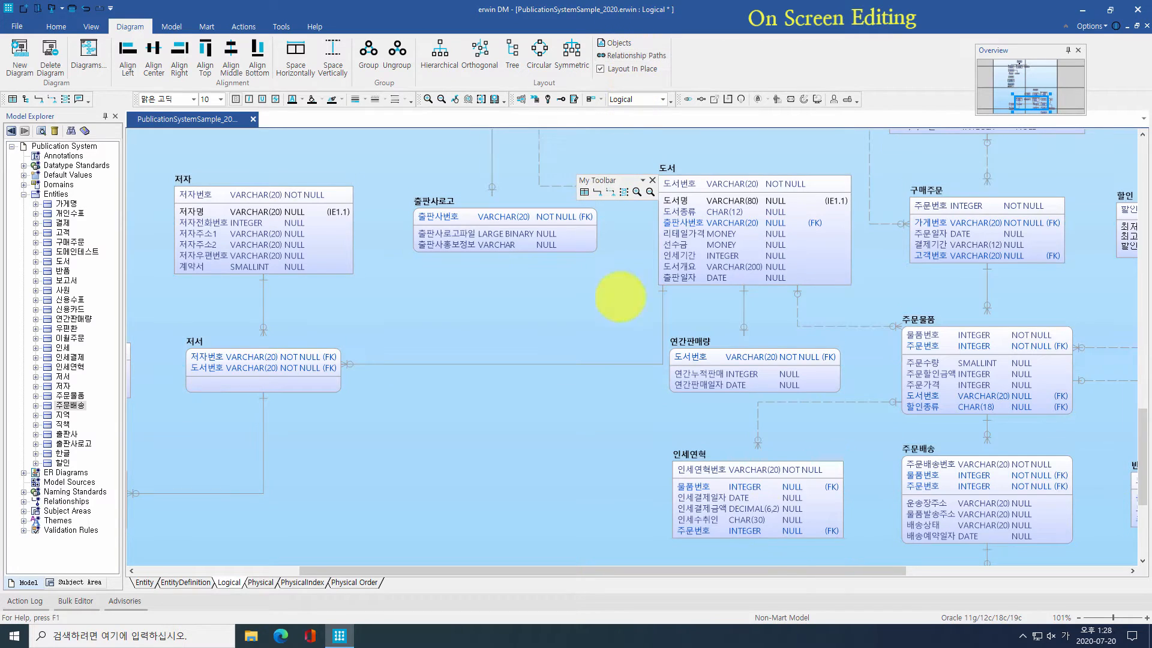
drag(792, 571, 952, 571)
scroll(959, 558, down, 3)
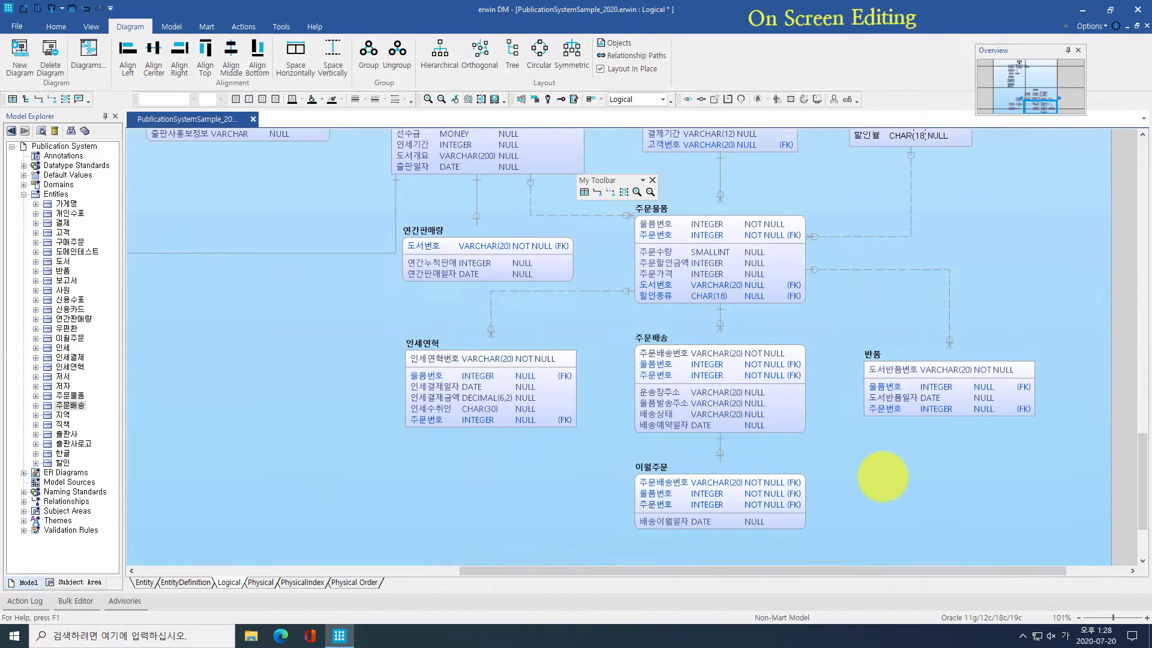
Step: Read the tooltips of the diagram's entities and relationship lines
mouse_move(751, 415)
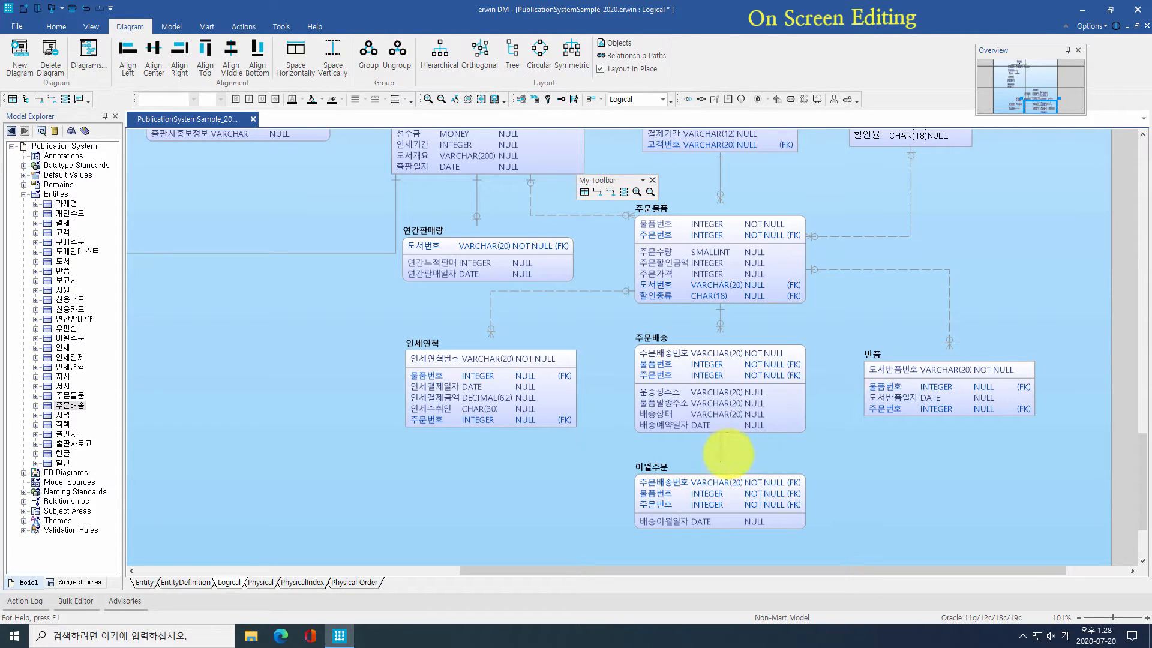
mouse_move(720, 451)
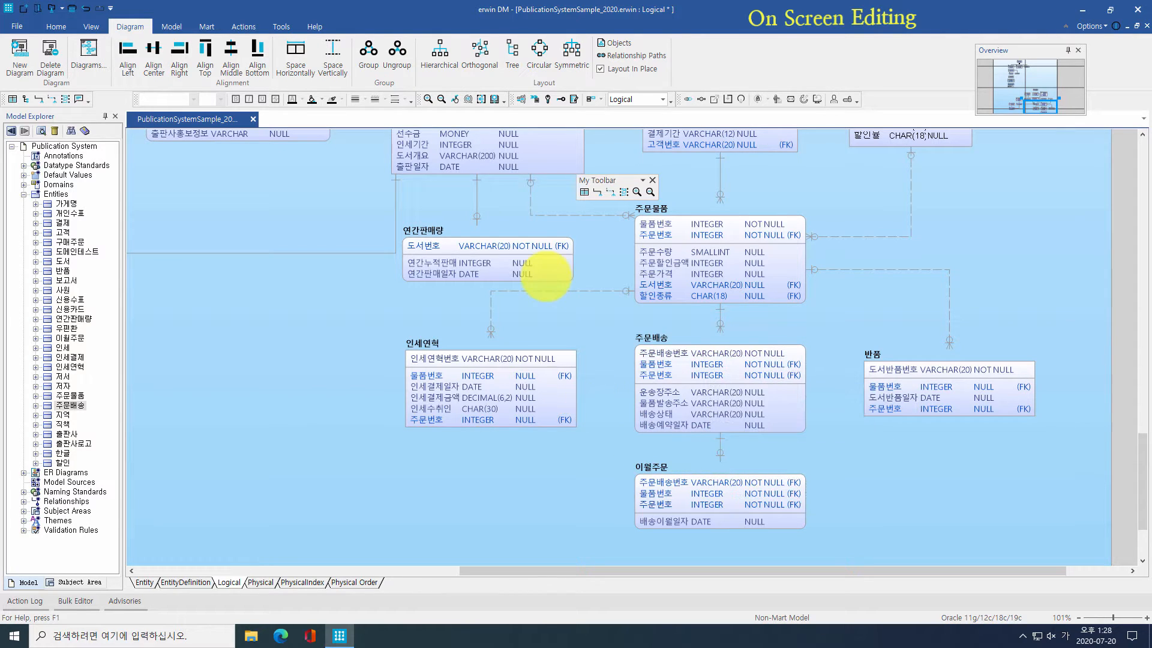
mouse_move(552, 293)
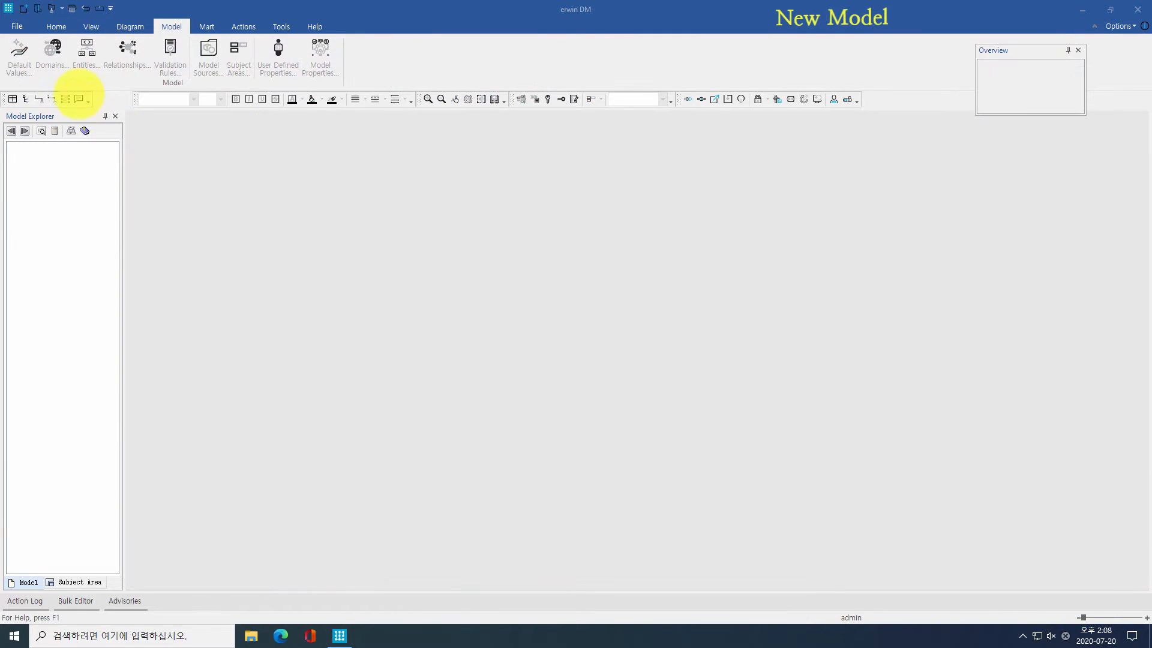
Step: Start a new Logical/Physical model targeting Oracle 11g/12c/18c/19c
click(17, 26)
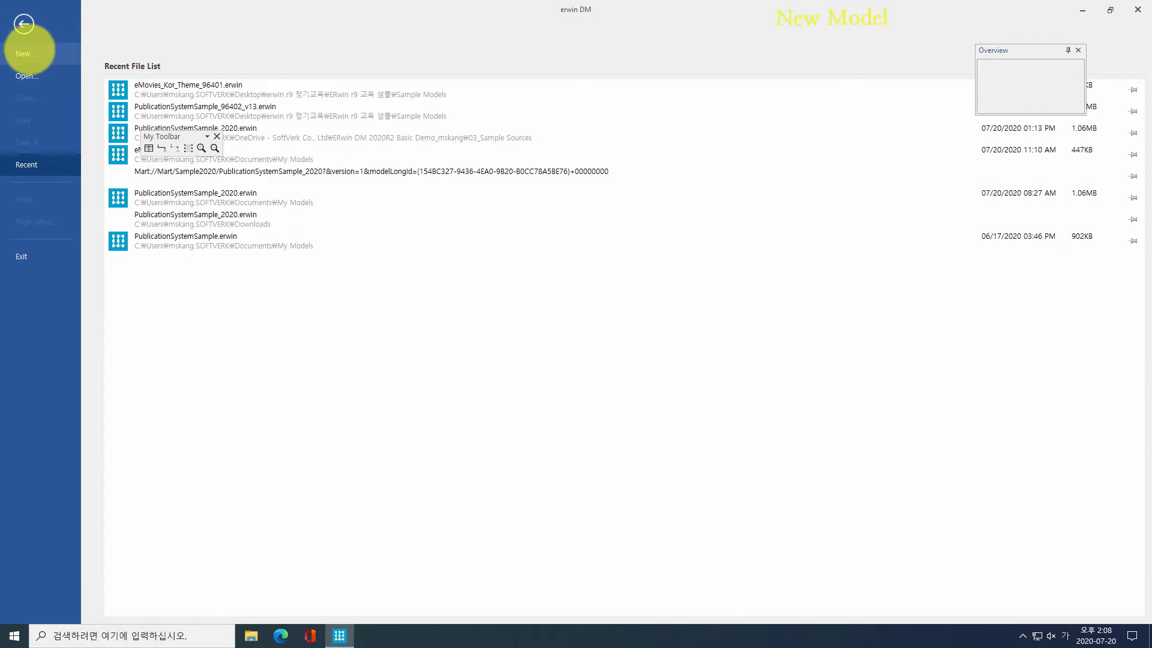
click(25, 47)
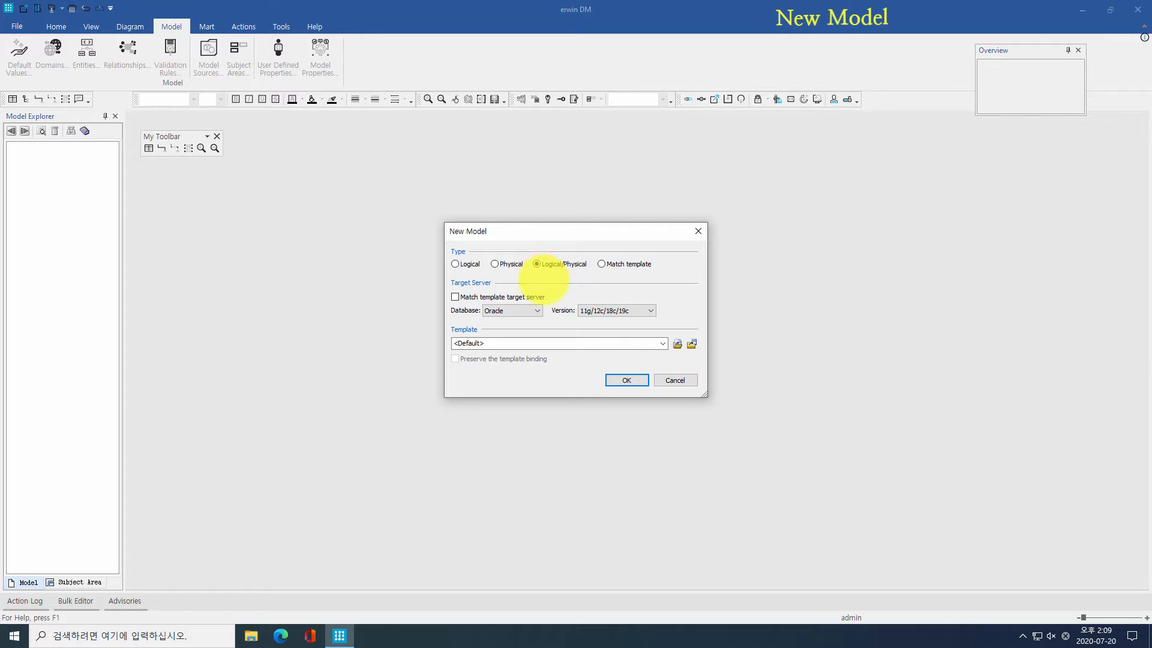
click(539, 310)
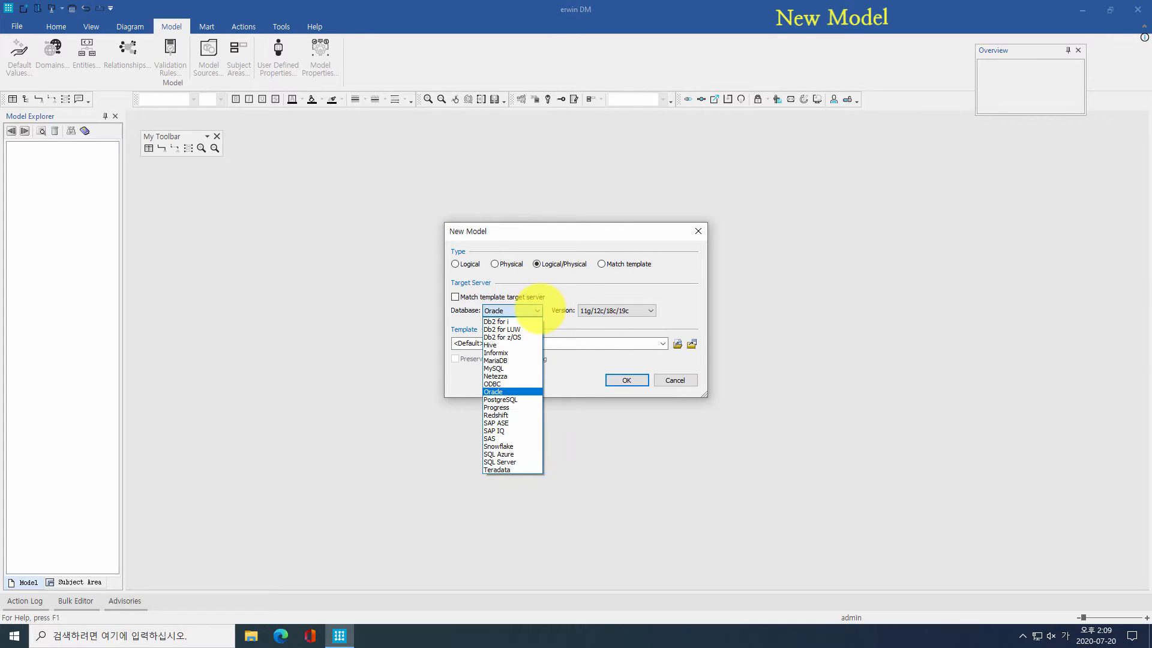
click(615, 311)
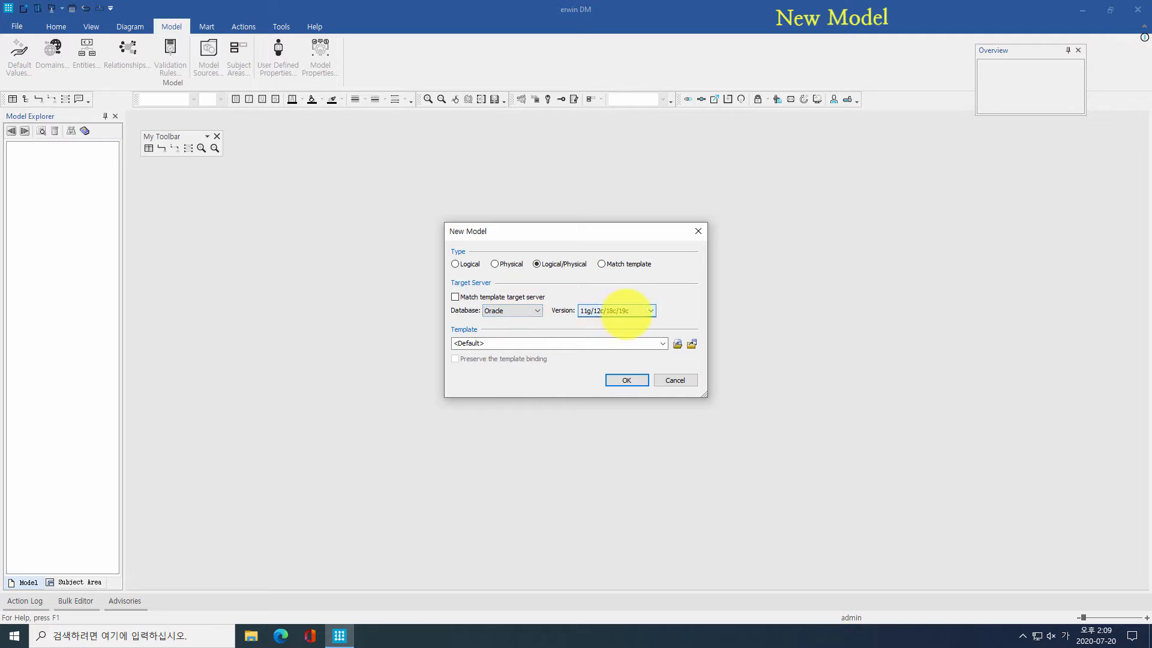
click(625, 312)
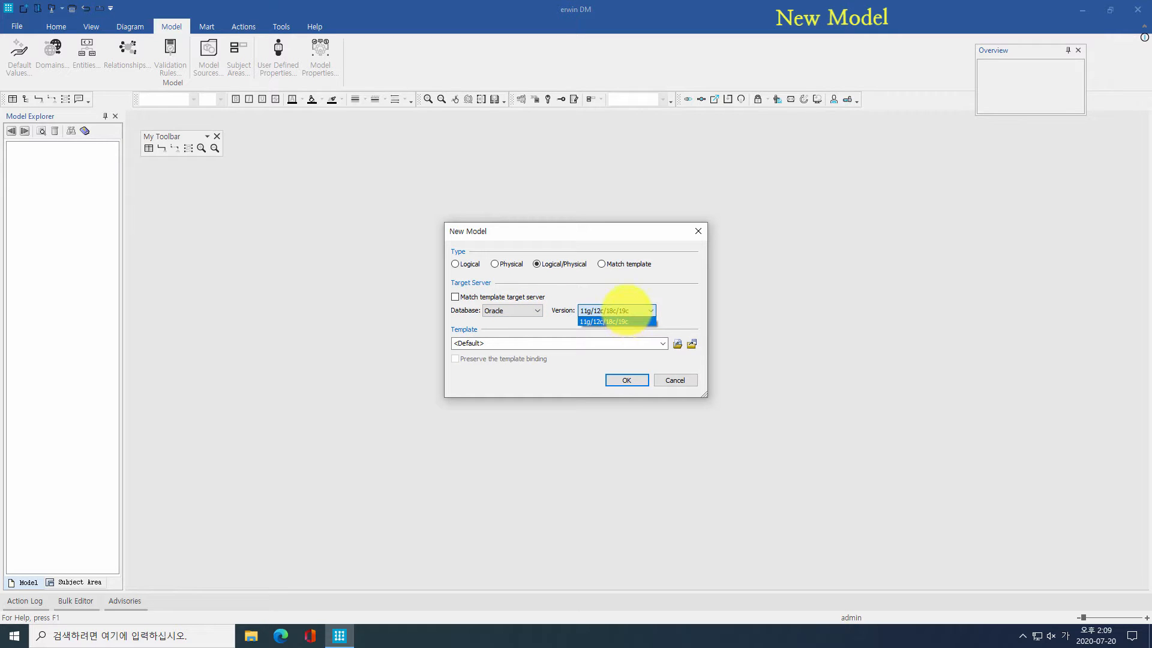
click(625, 312)
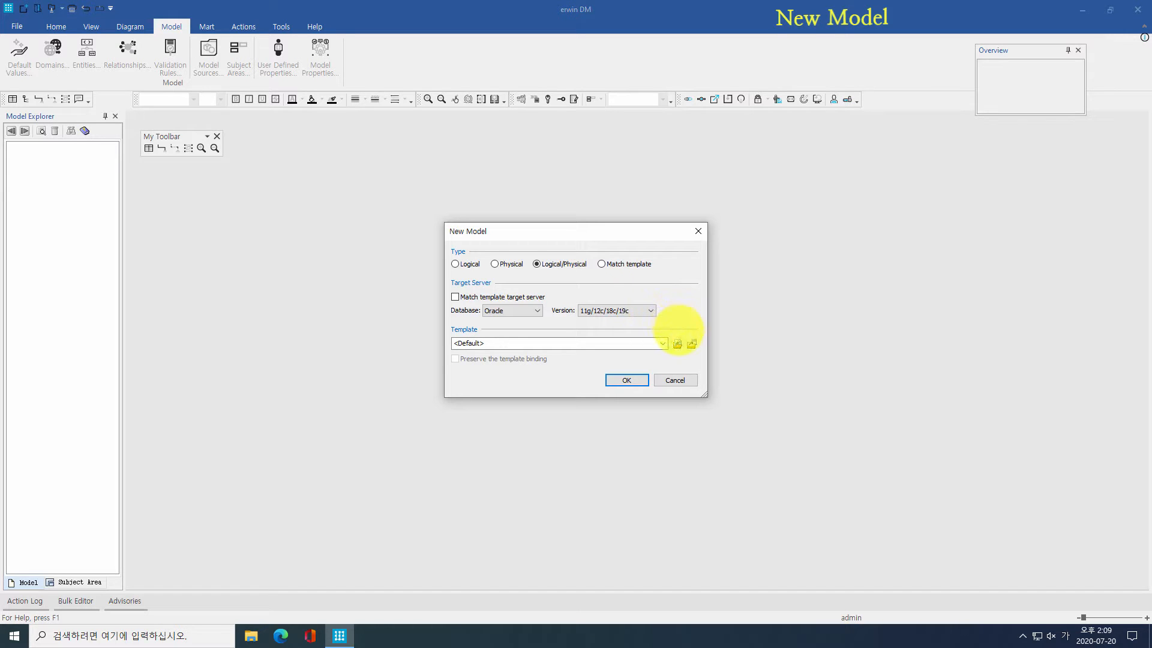
Step: Browse file and Mart templates without picking one, then create the model with the Default template
click(677, 343)
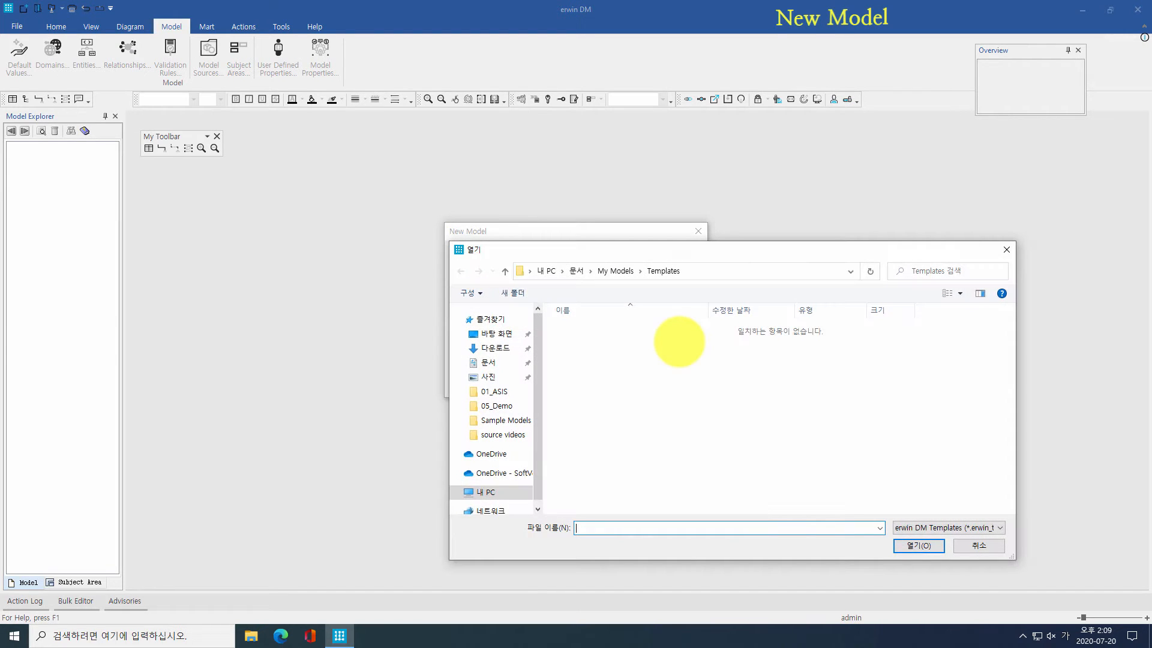
key(Escape)
click(691, 340)
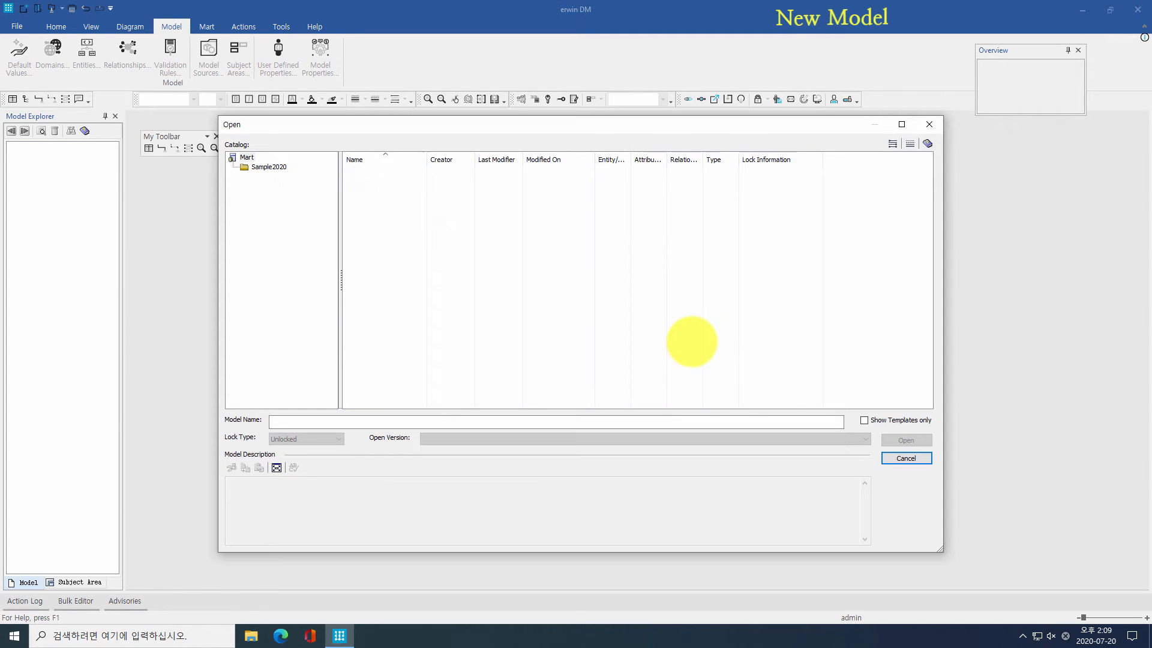
click(268, 167)
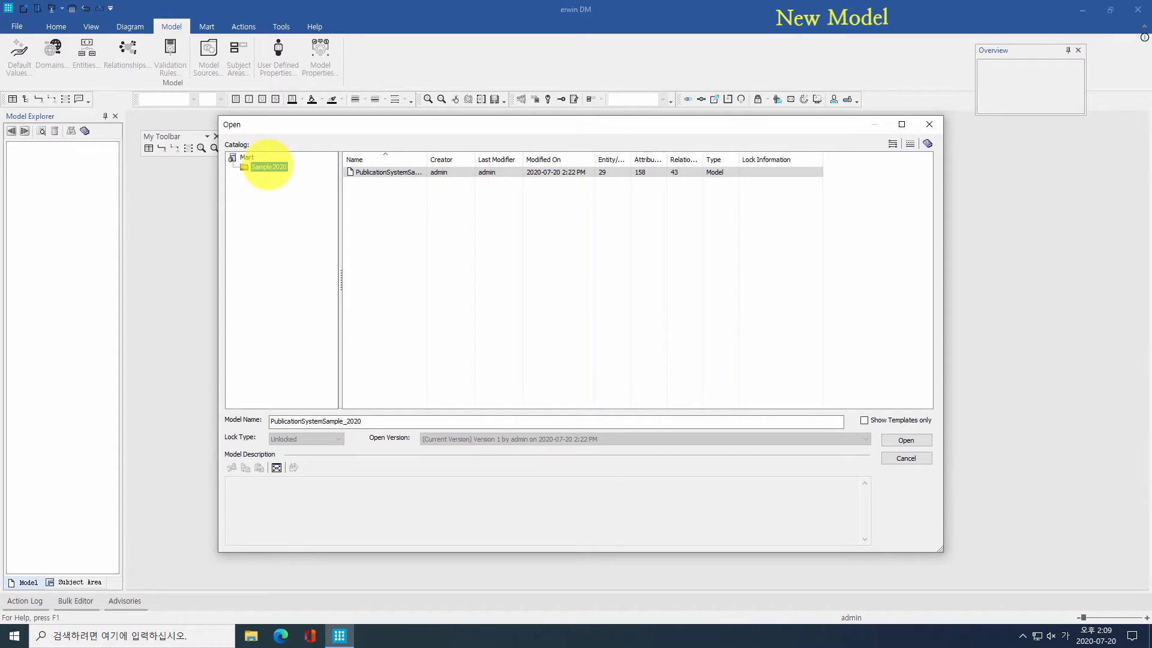
key(Escape)
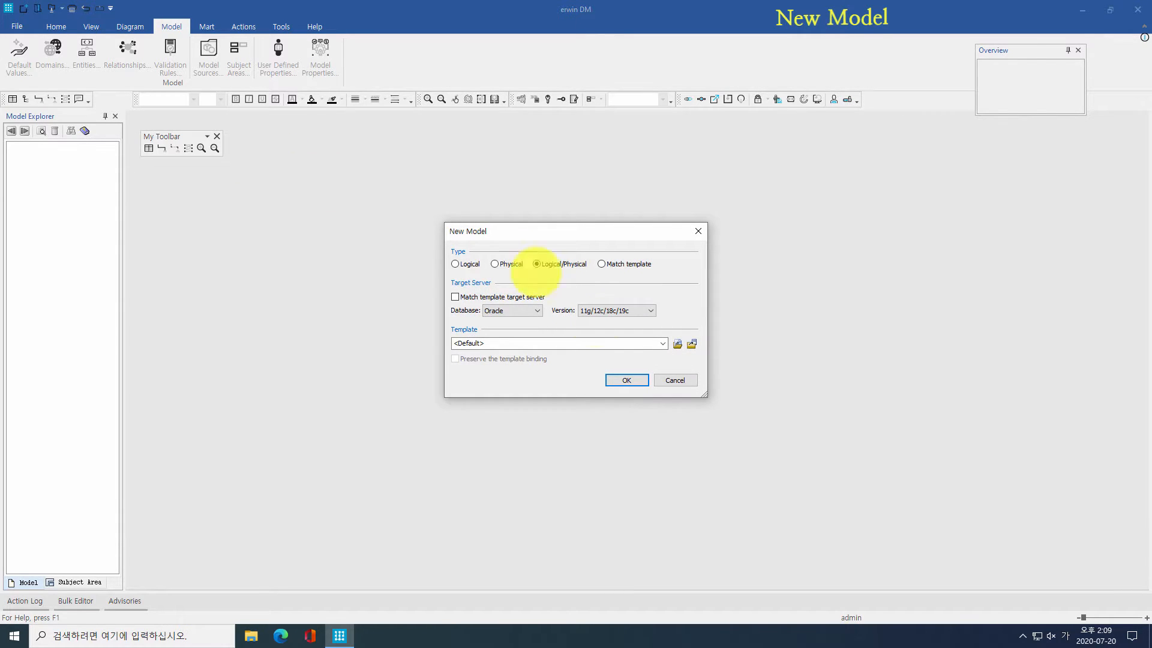
click(626, 380)
Step: Maximize the diagram and confirm both Model_3 notations stay Information Engineering in Model Properties
double_click(606, 219)
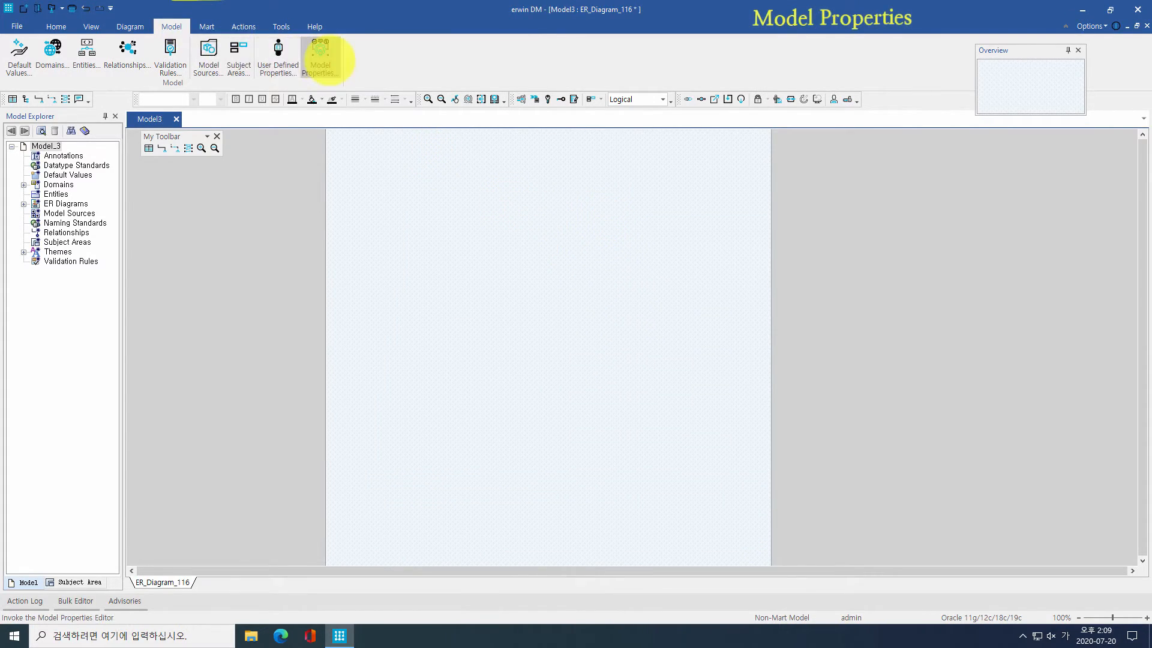
click(321, 52)
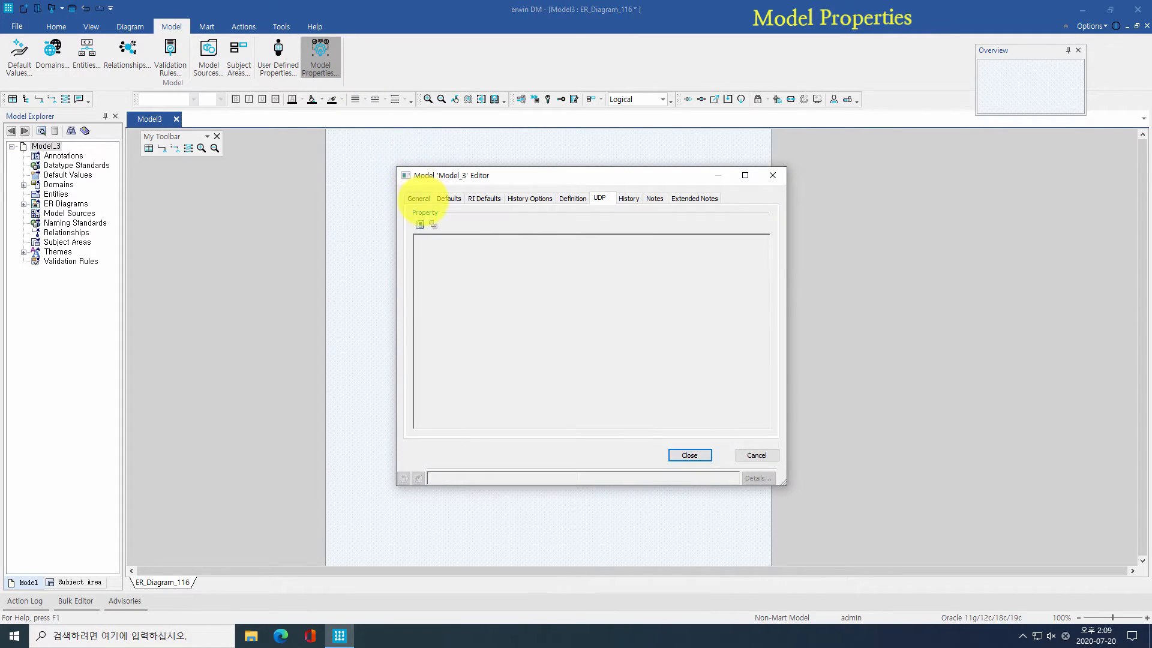
click(418, 198)
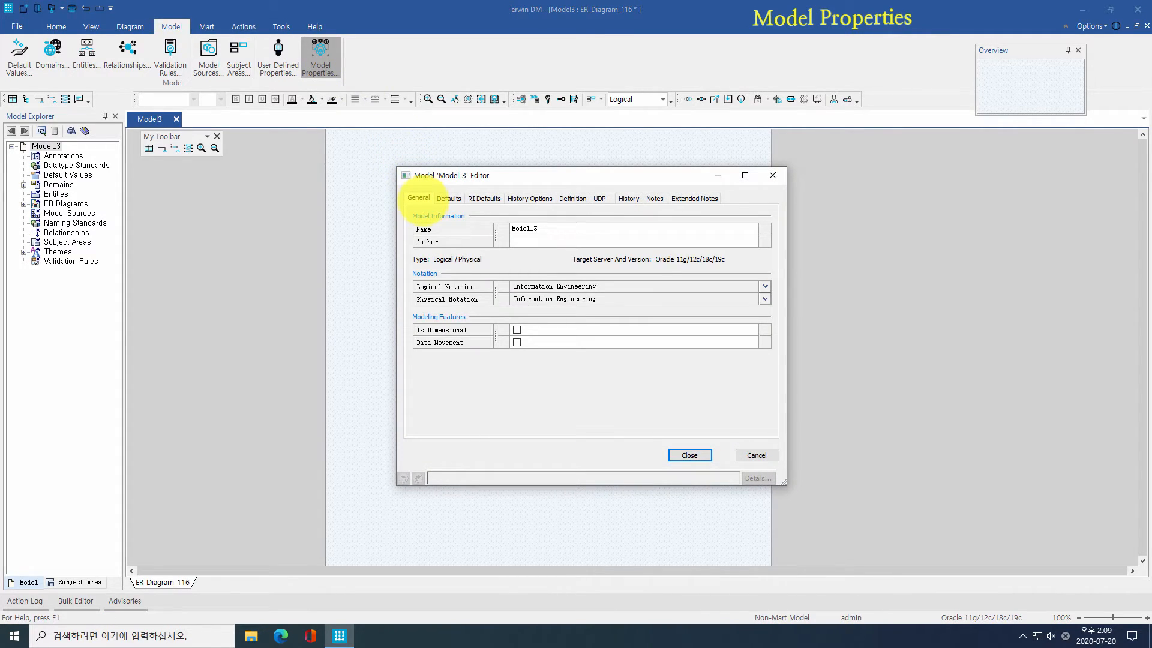
click(765, 286)
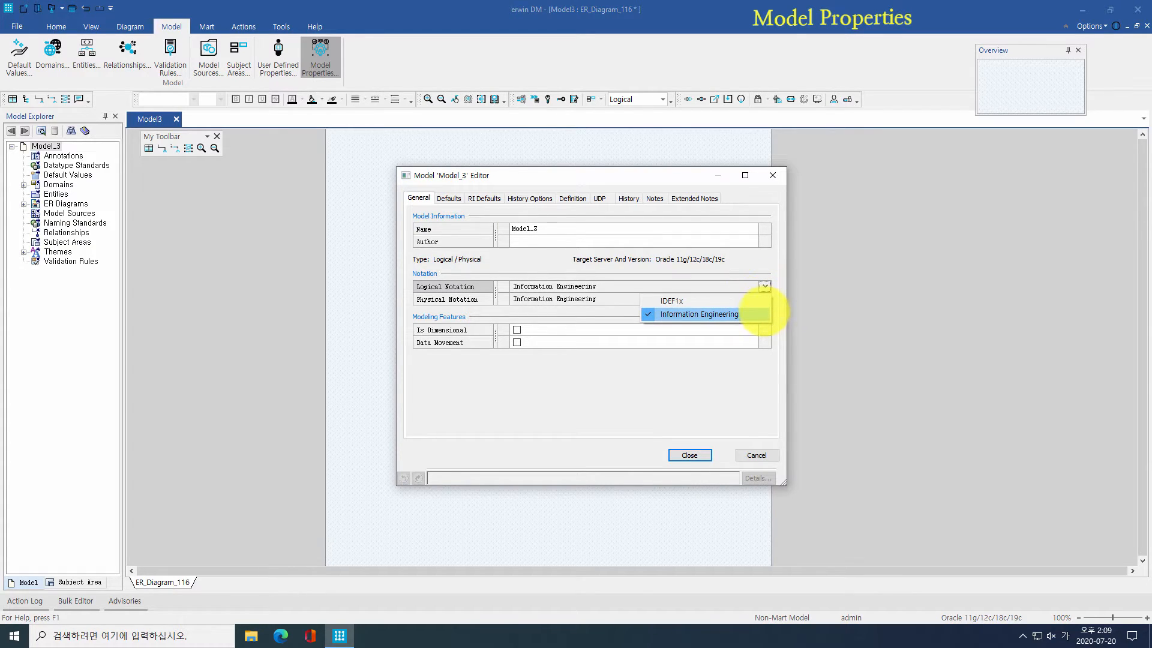
click(763, 313)
click(765, 299)
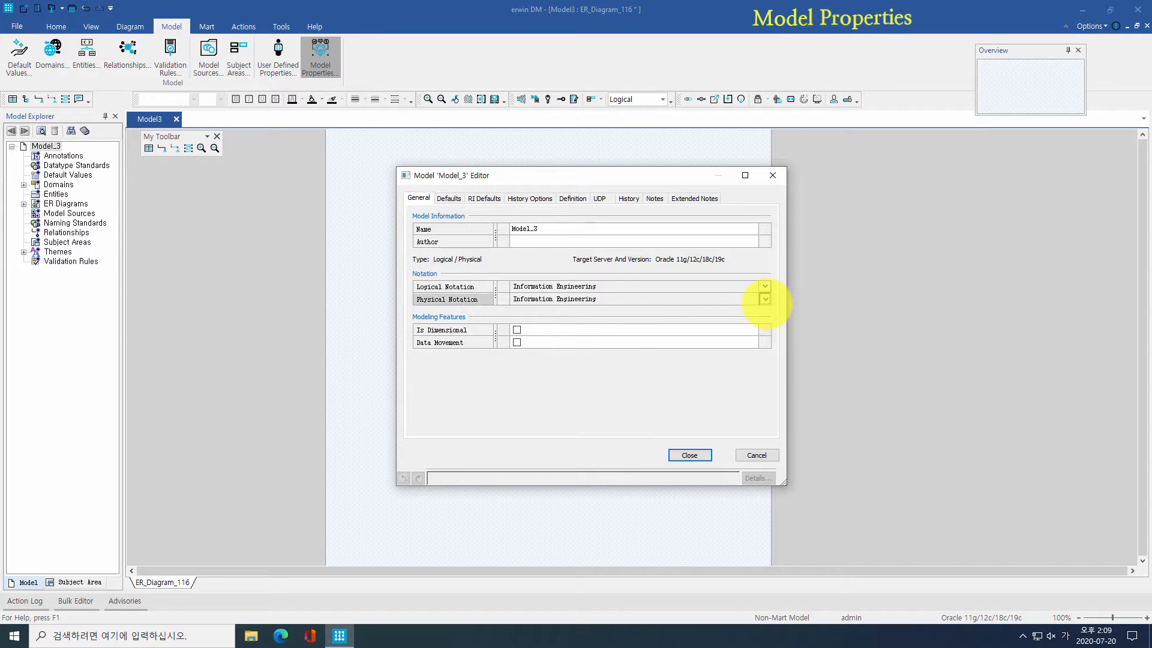
click(765, 299)
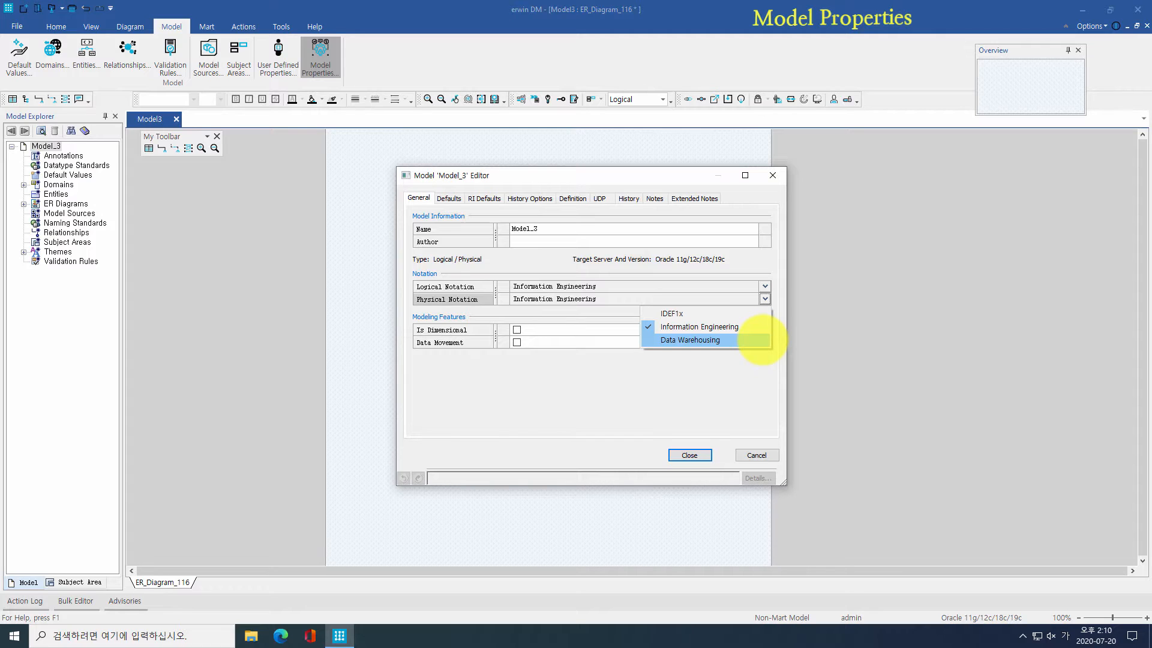
click(588, 308)
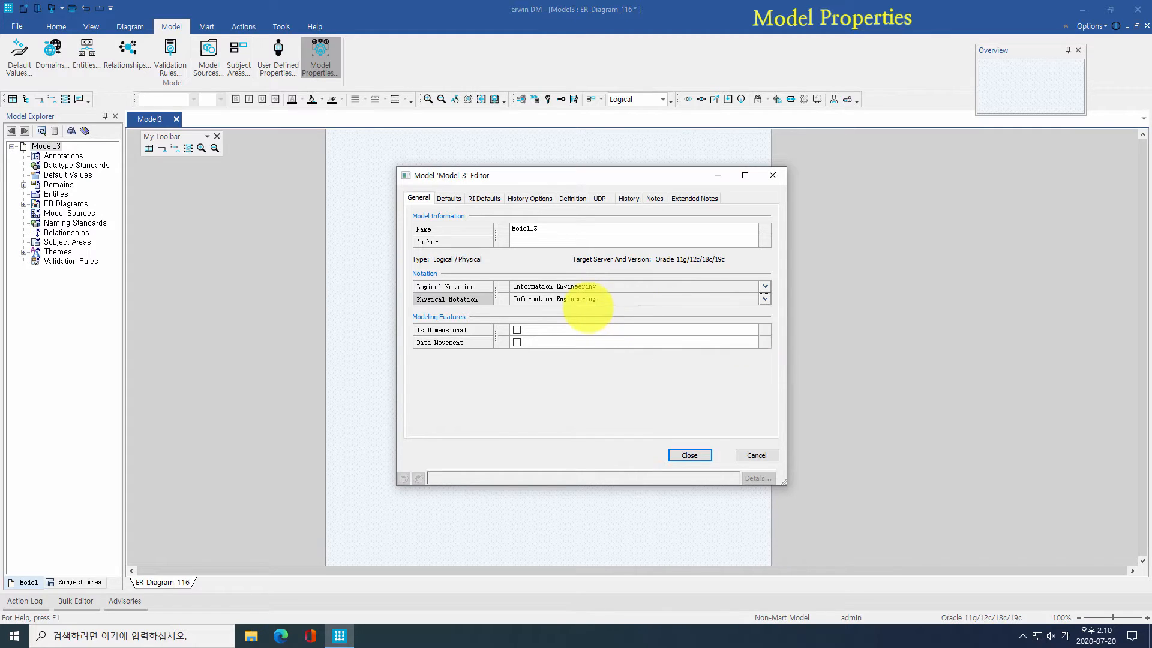
click(448, 198)
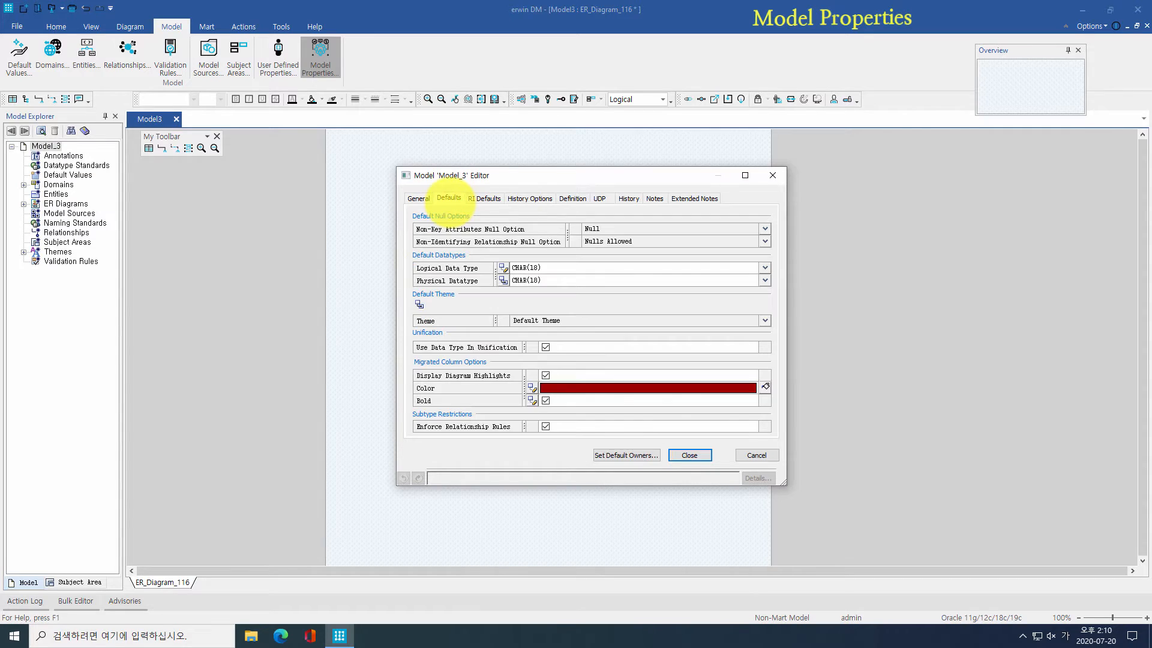
Step: Review the Defaults tab, keeping Nulls Allowed and CHAR(18) default datatypes
click(764, 229)
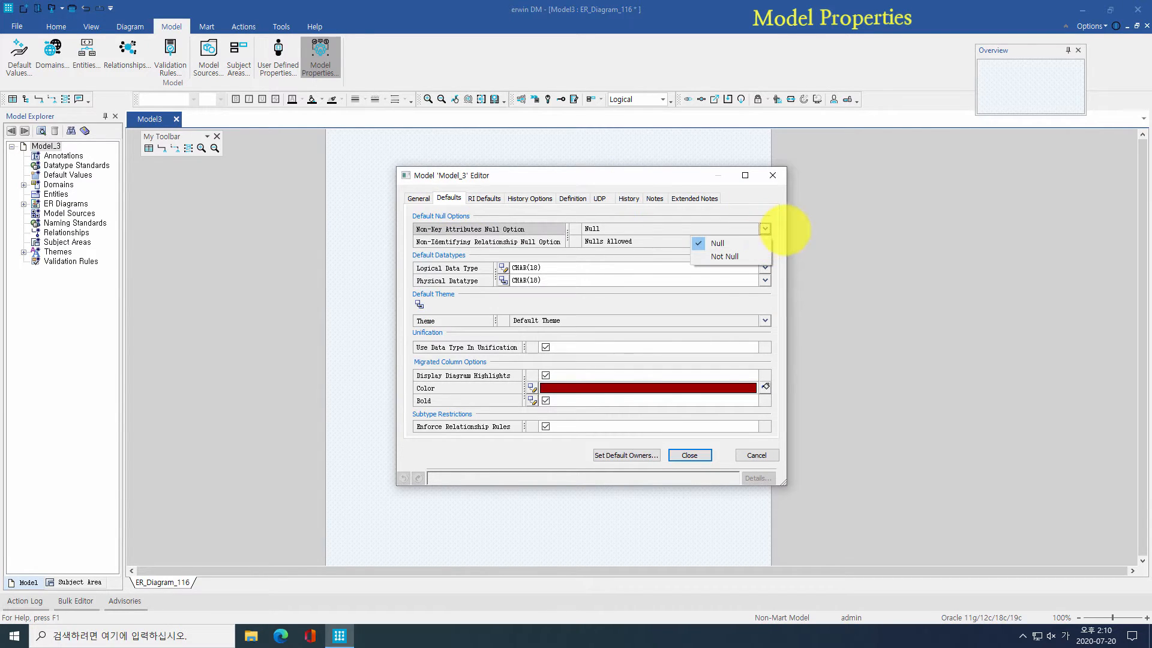
click(764, 240)
click(764, 241)
click(767, 241)
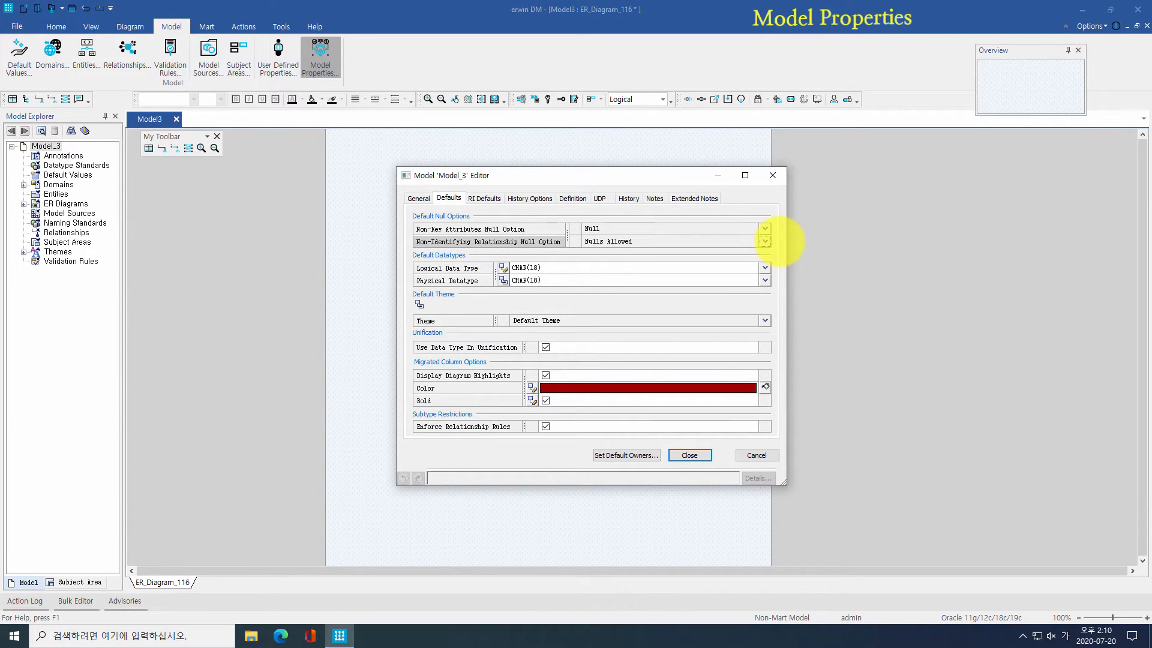
click(764, 268)
click(764, 267)
click(764, 280)
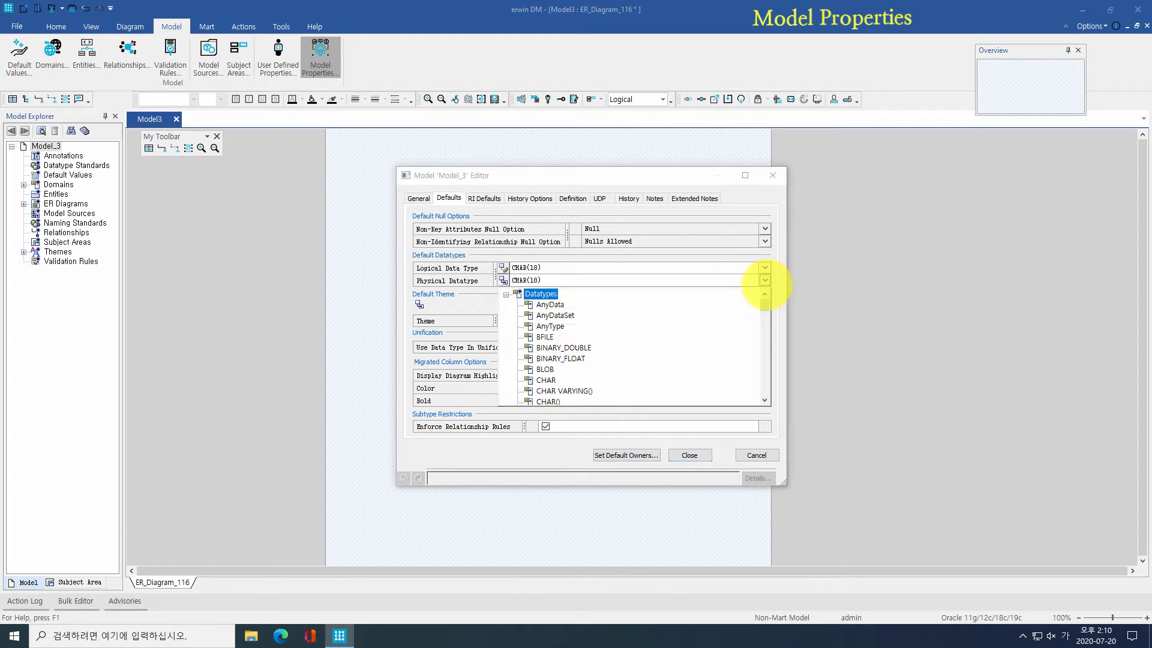
click(766, 280)
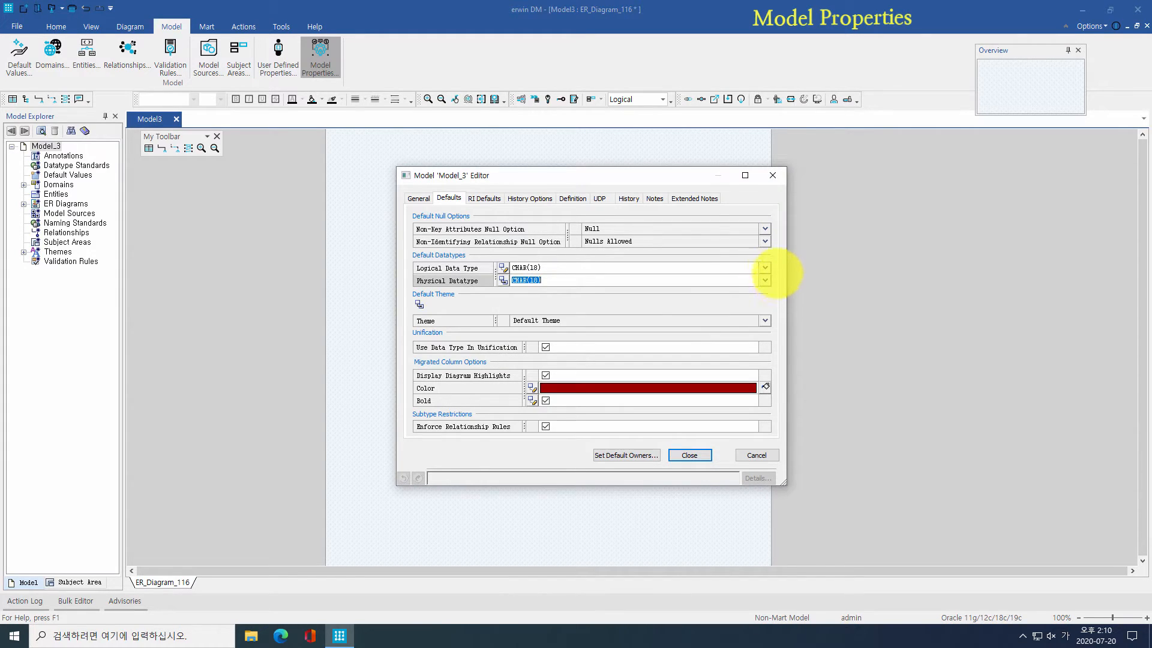
Step: Review referential integrity and history options, toggling attribute history saving off
click(488, 198)
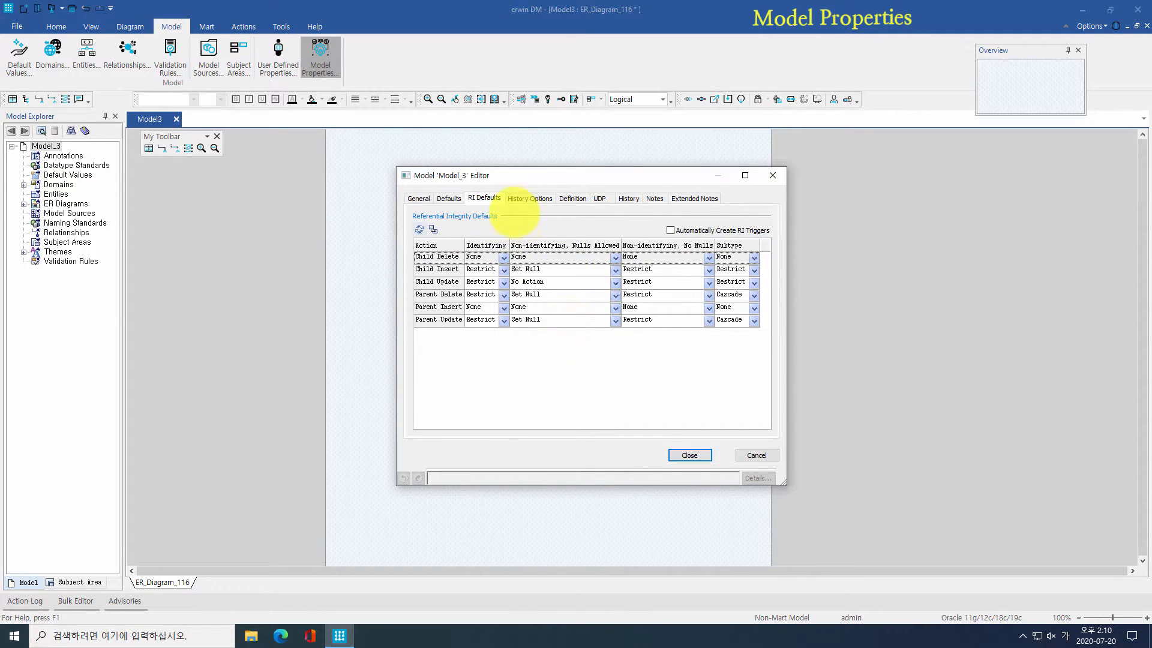
click(521, 198)
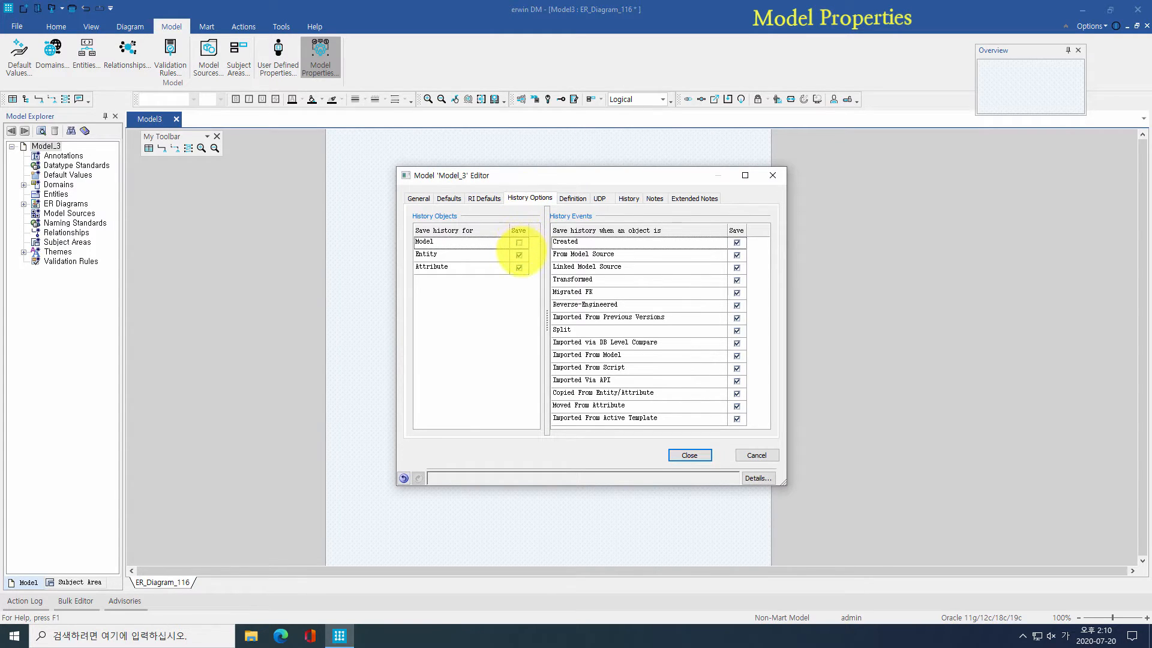
click(519, 267)
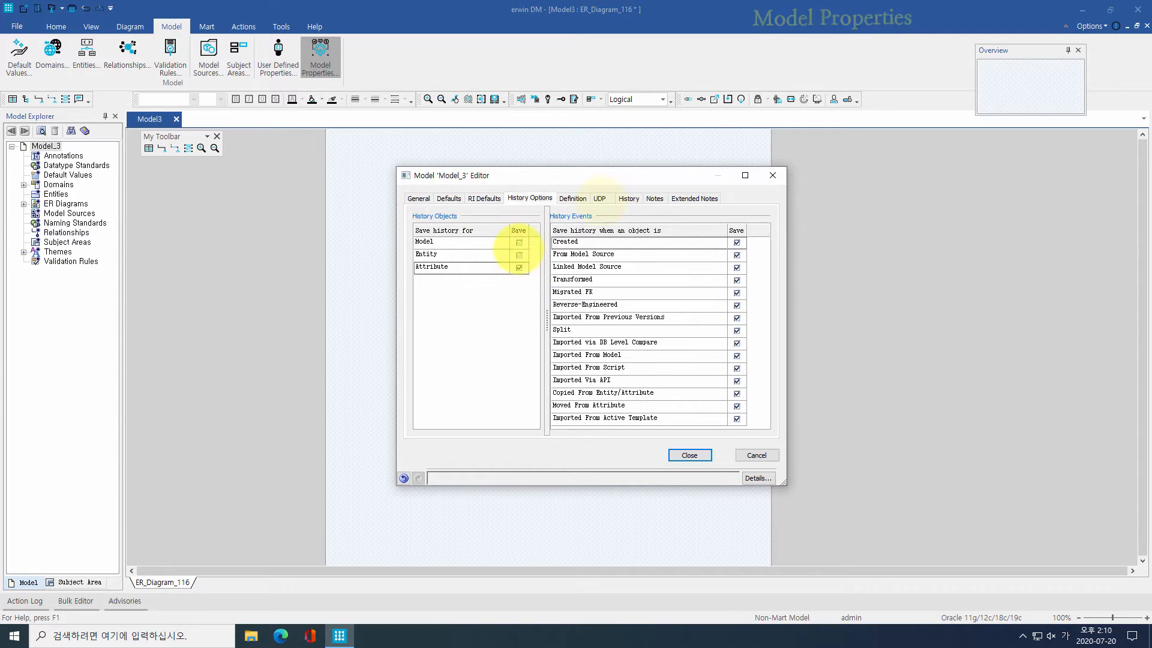
click(600, 198)
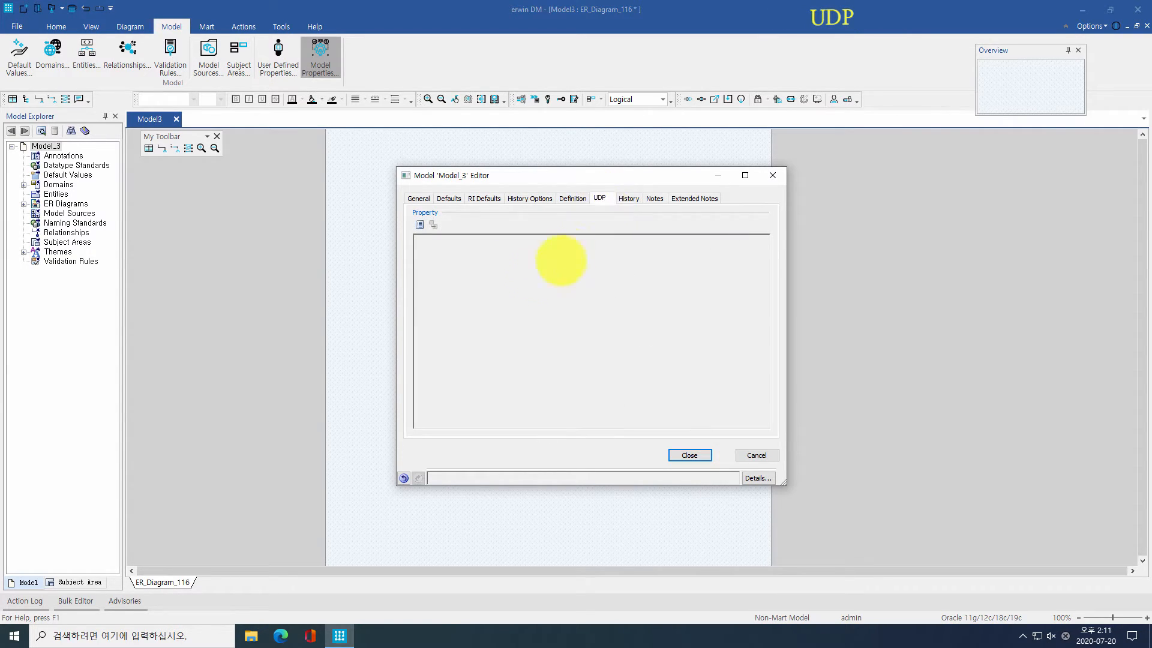
Step: Add four user-defined properties typed List, Text, Date and Command
click(419, 224)
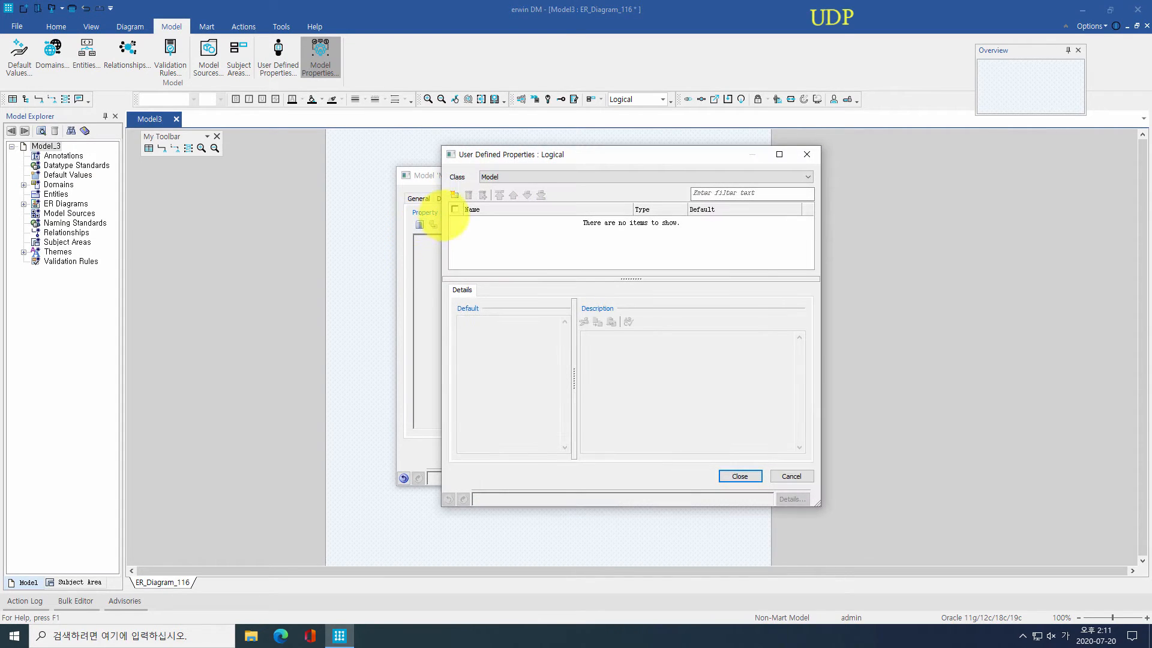
click(454, 195)
click(454, 194)
click(454, 194)
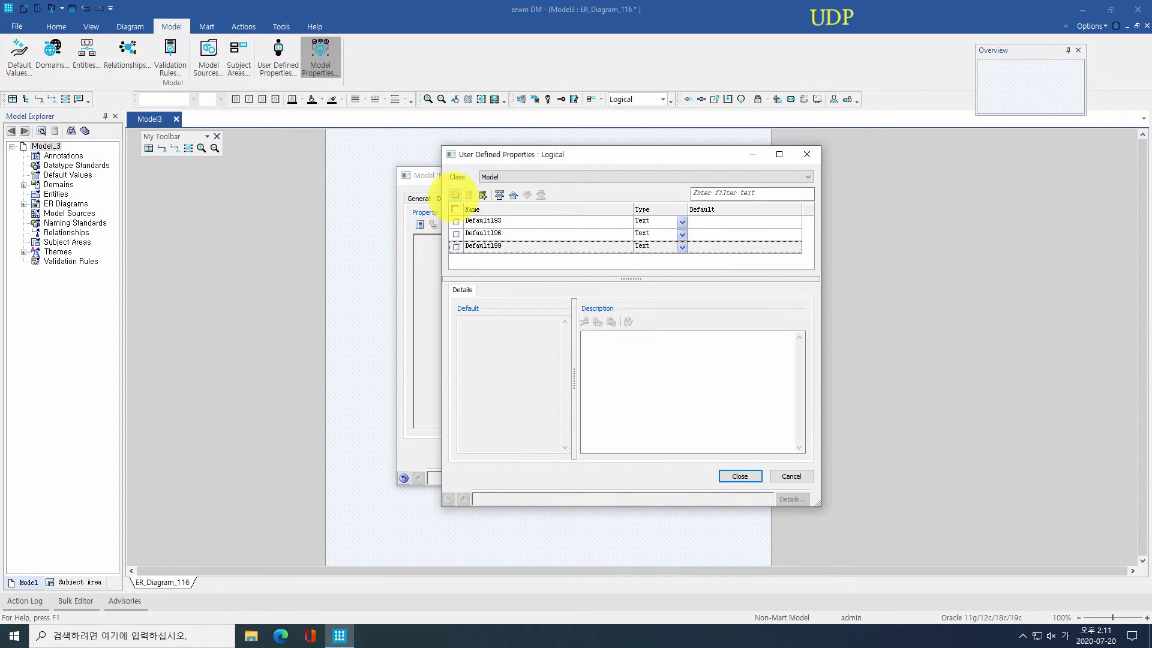
click(455, 195)
click(682, 222)
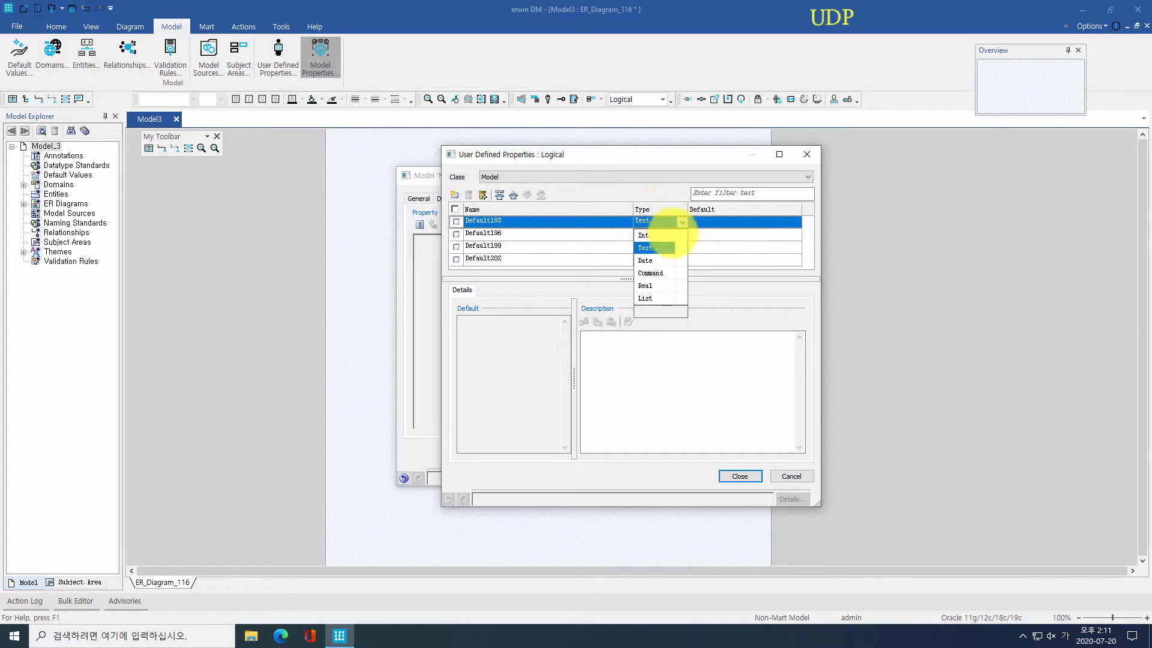
click(654, 287)
click(652, 238)
click(683, 247)
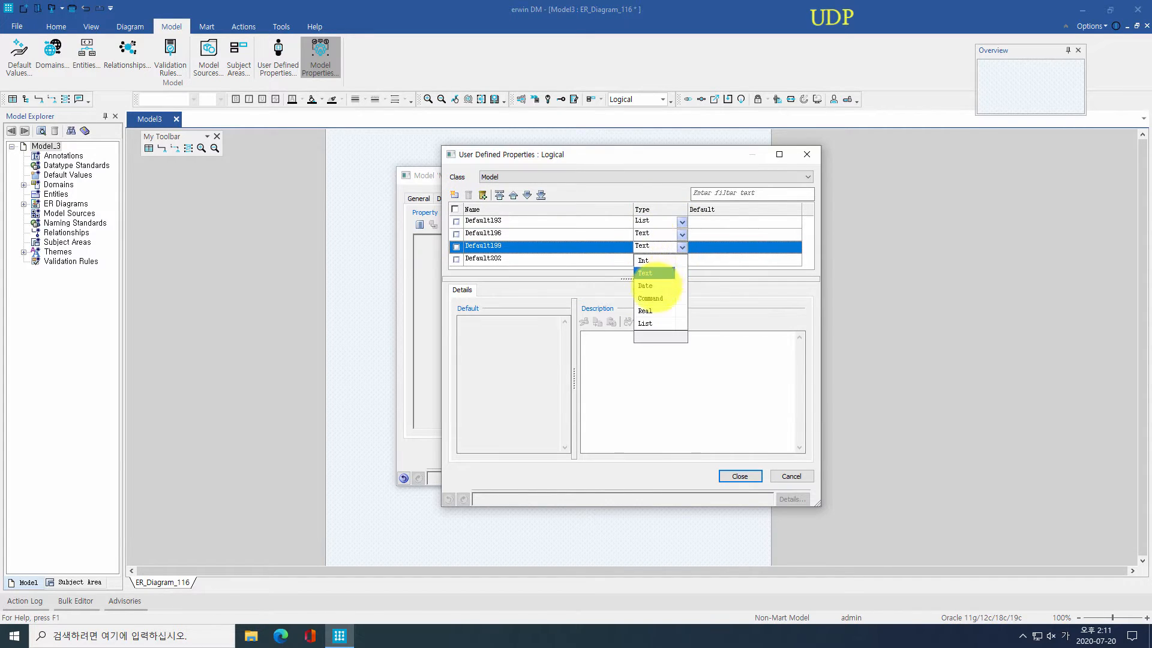
click(645, 285)
click(682, 259)
click(650, 310)
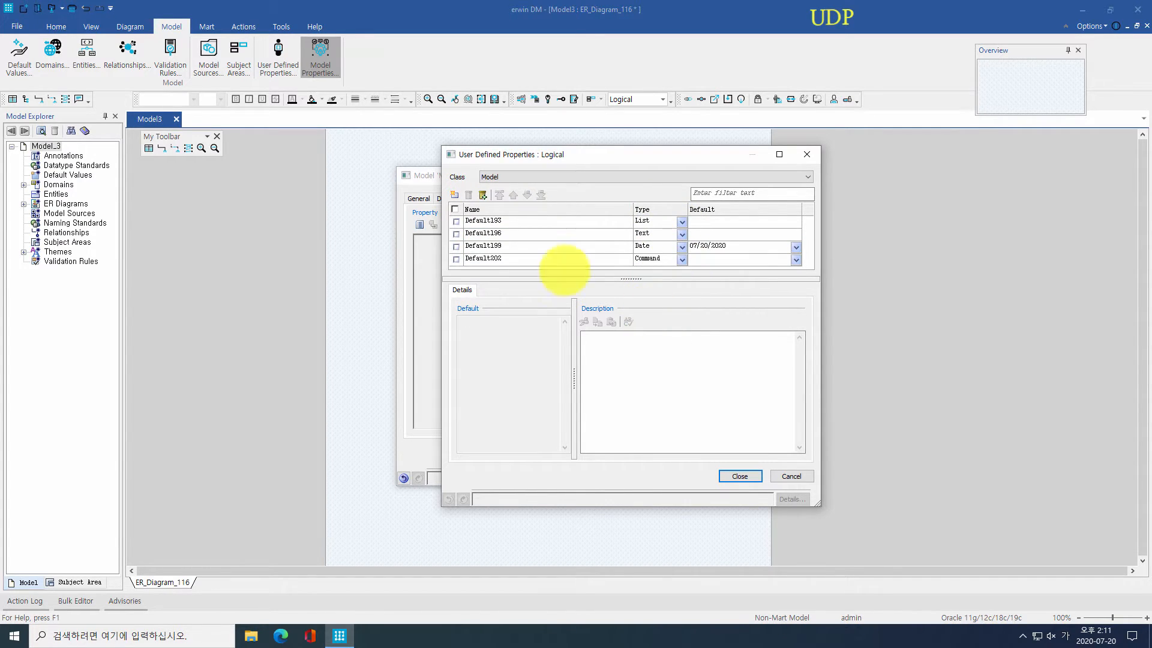
Step: Name them 담당부서, 담당사원, 작성일자 and 근거문서, setting the list values for 담당부서
click(540, 221)
text(담당부서)
click(713, 222)
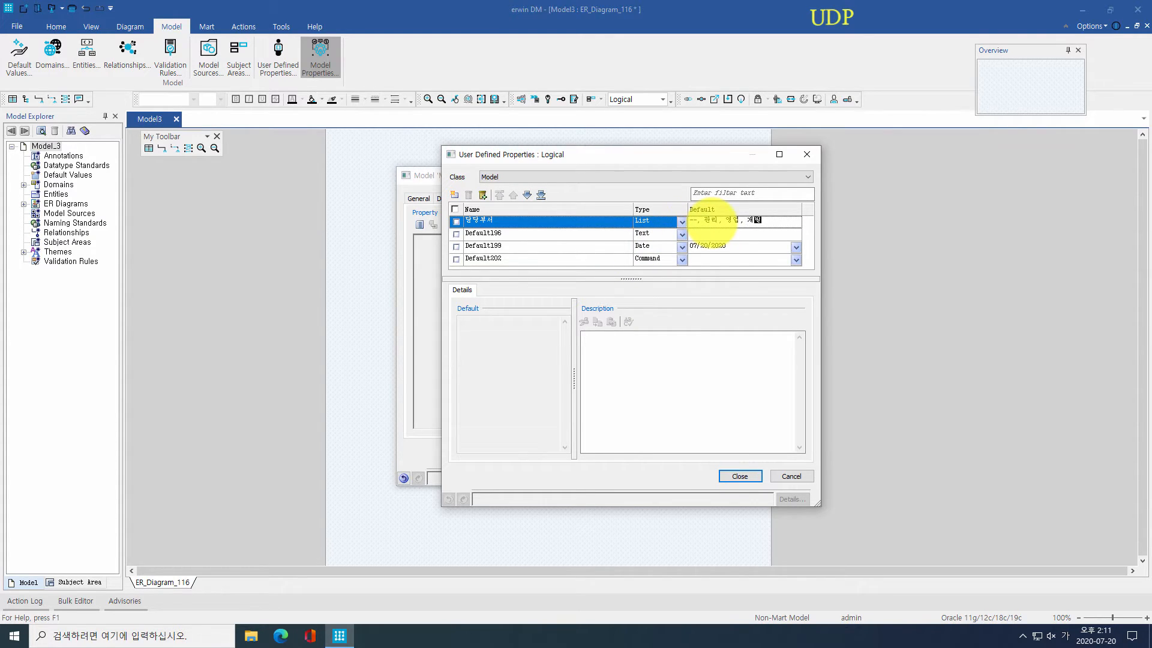
click(602, 234)
click(584, 246)
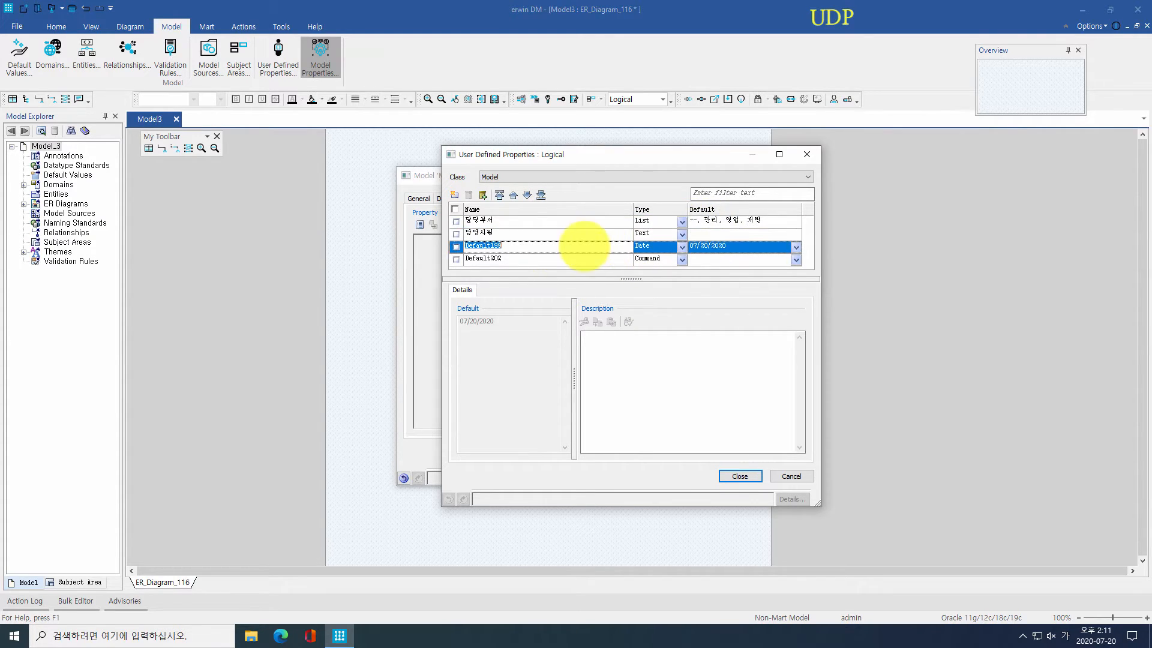
text(작성일지)
click(563, 260)
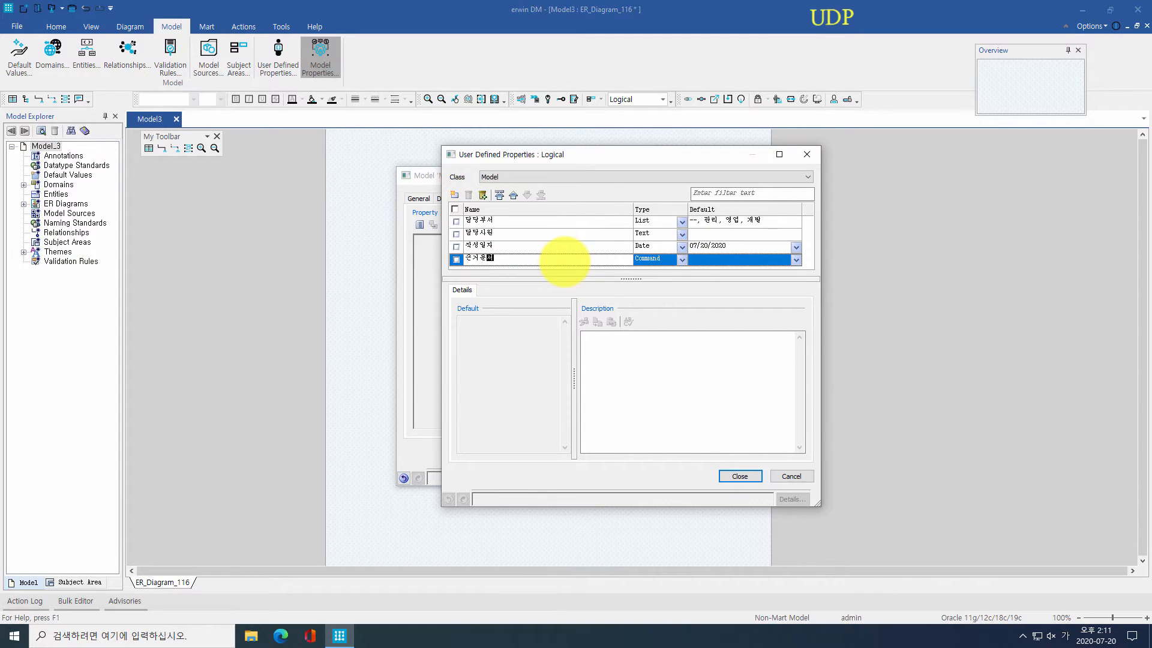
click(740, 475)
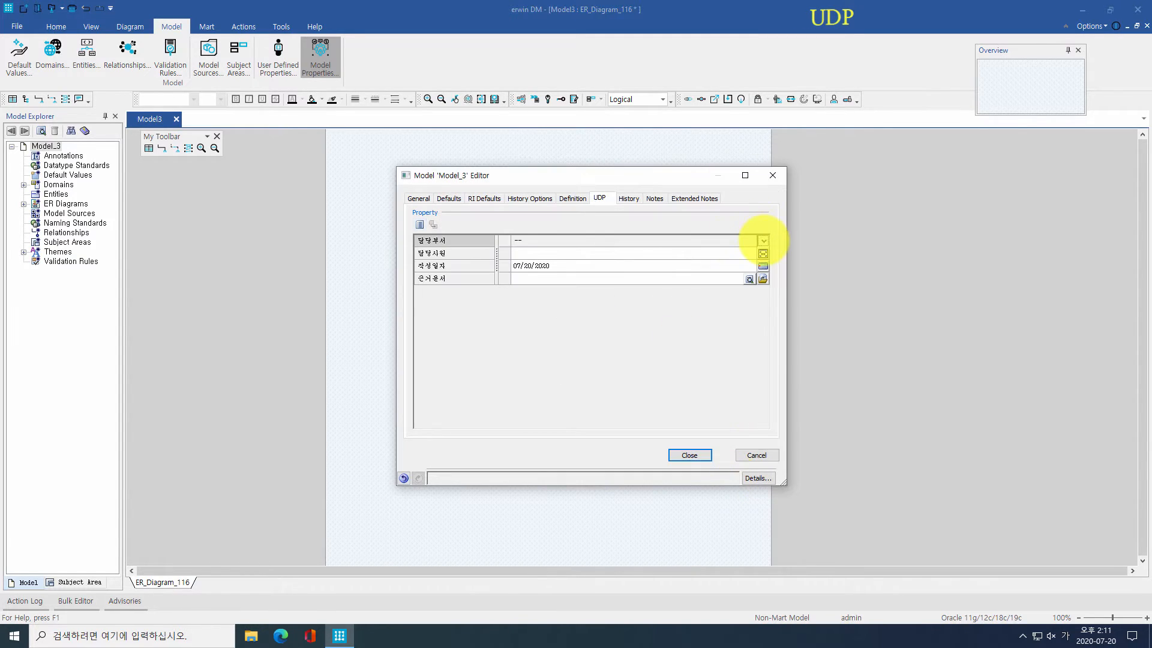
Step: Try 담당부서 관리, an employee and a reference document file, then cancel the editor
click(763, 240)
click(748, 250)
click(741, 253)
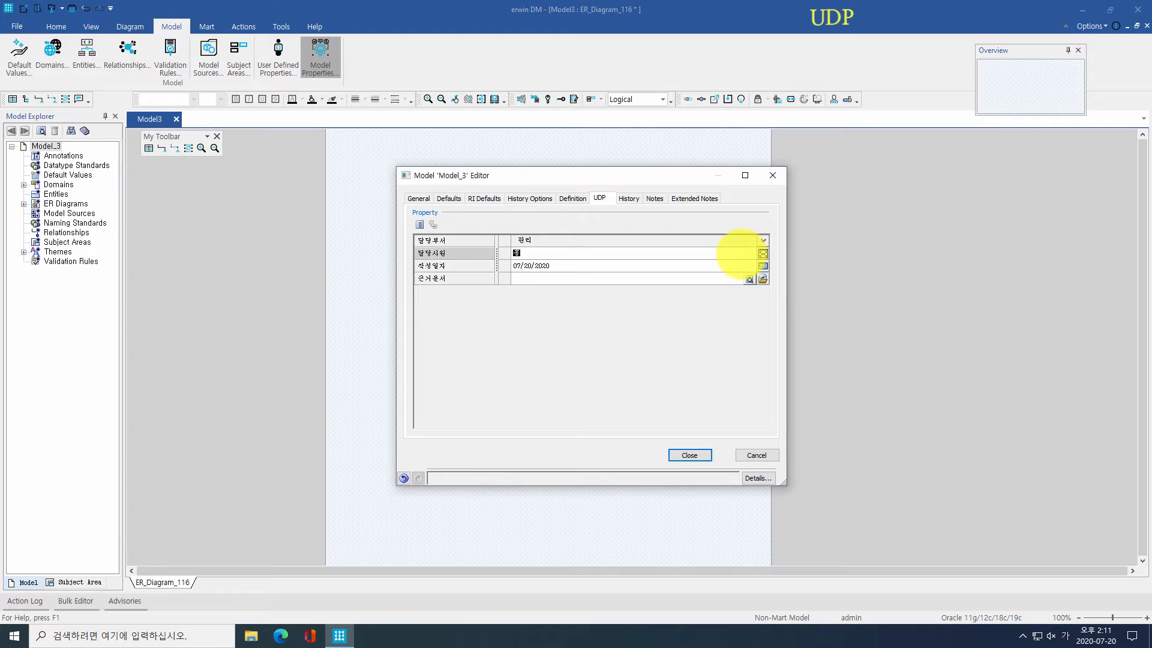
click(757, 280)
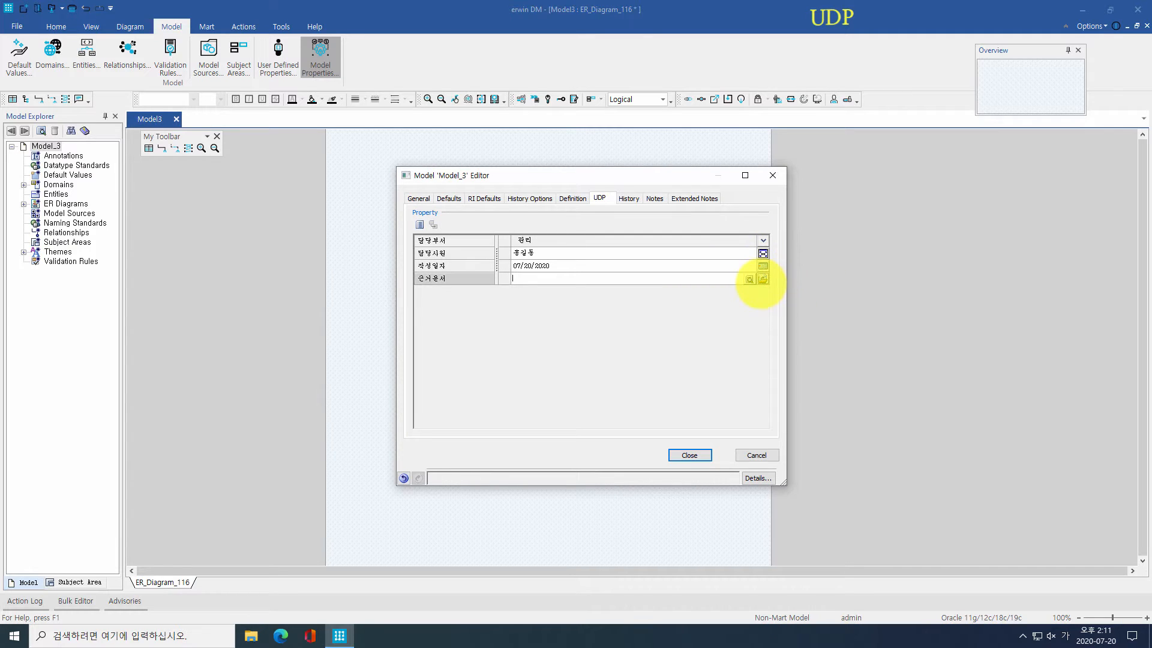
click(762, 279)
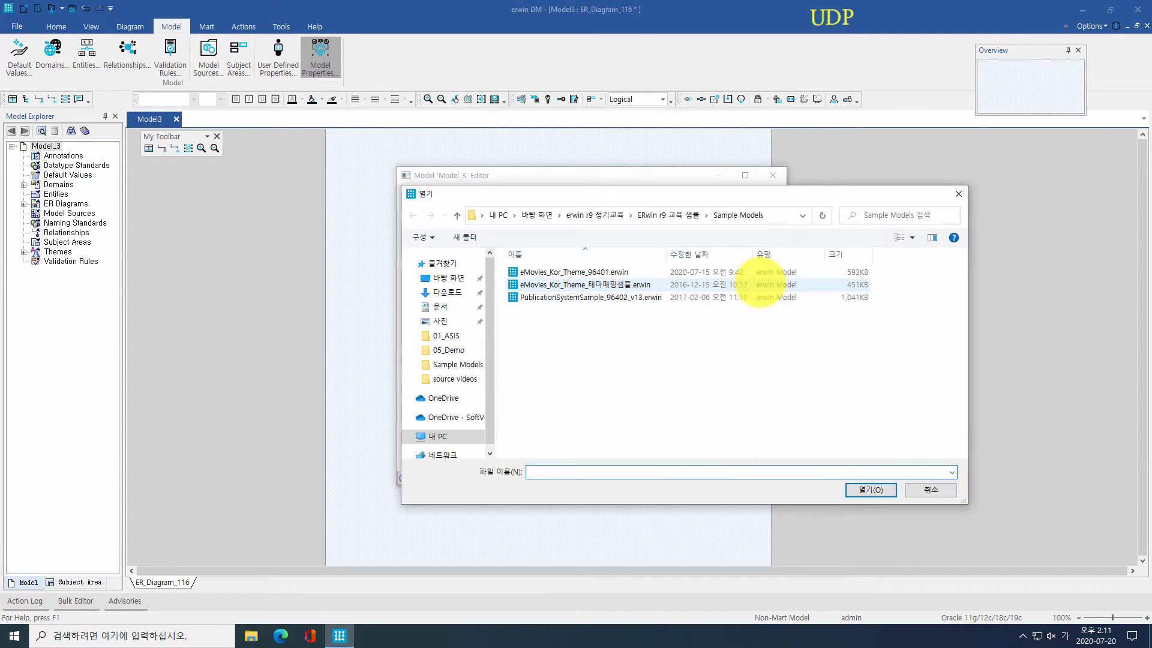
double_click(683, 298)
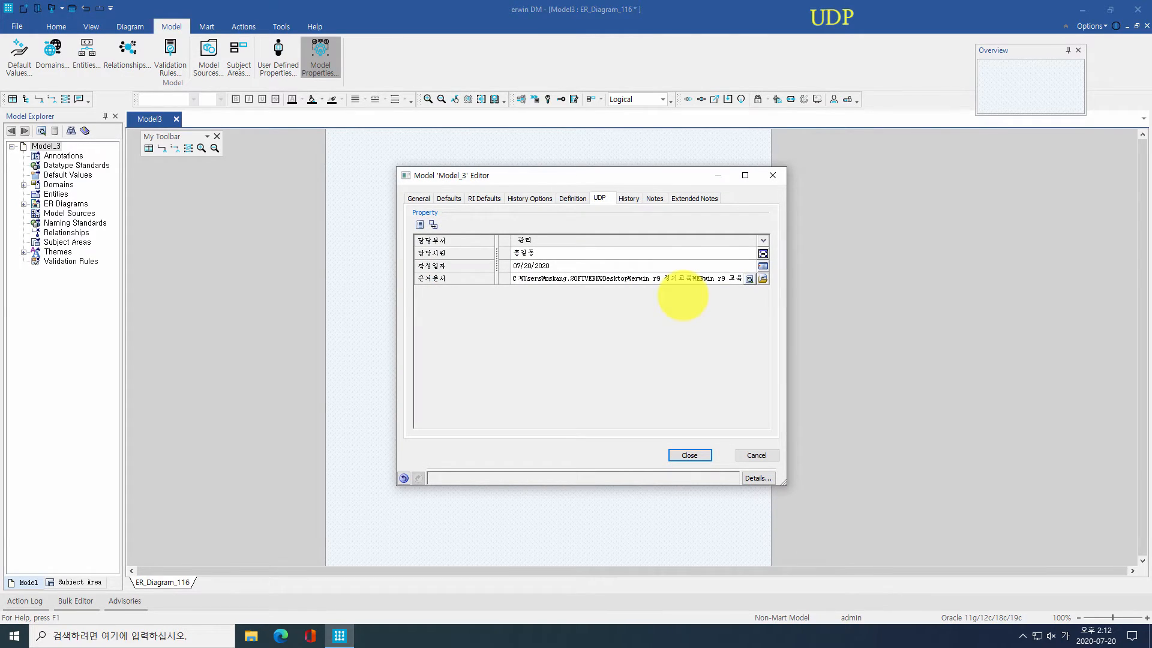
click(763, 456)
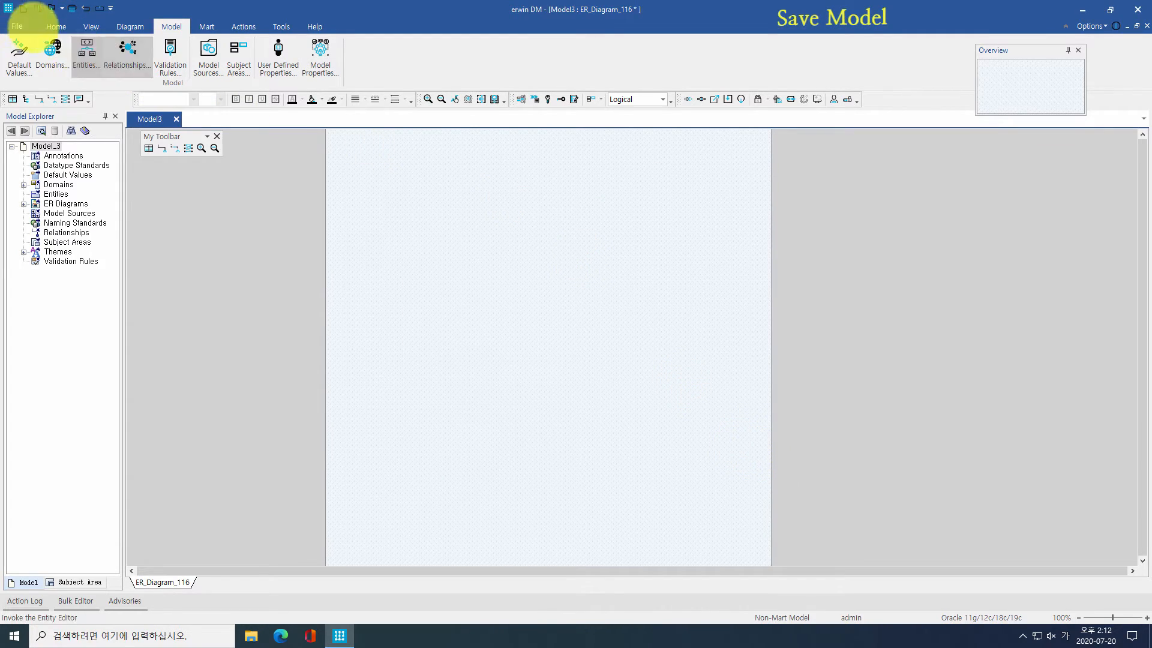
Step: Check the Save As file formats, then cancel saving to a local file
click(19, 27)
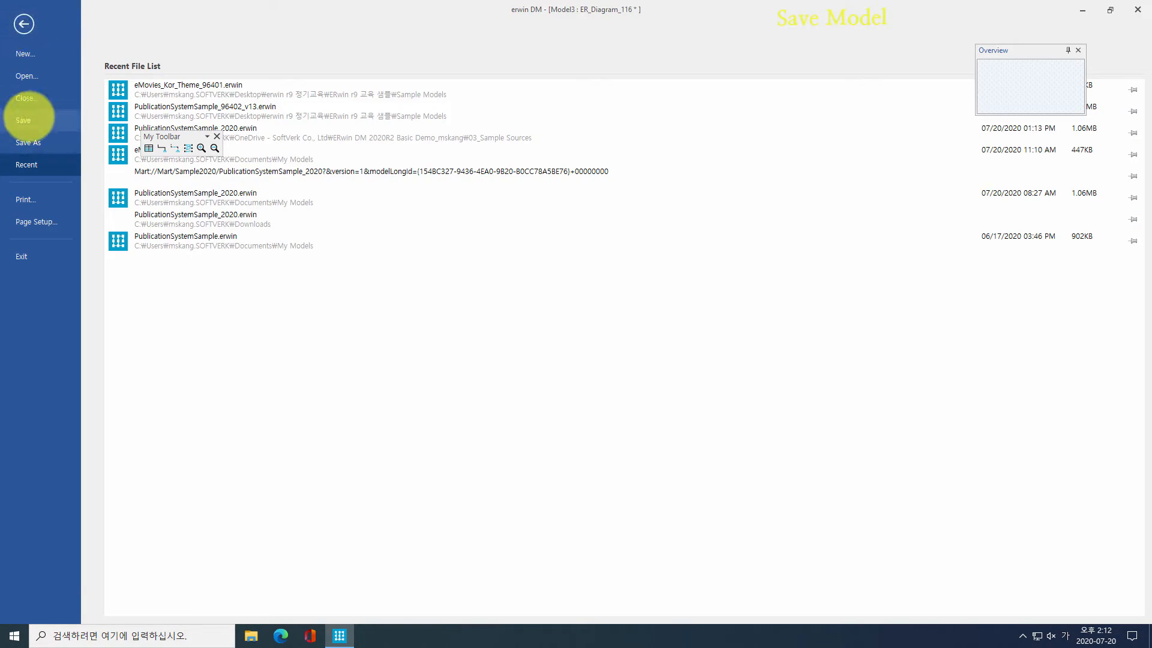
click(22, 119)
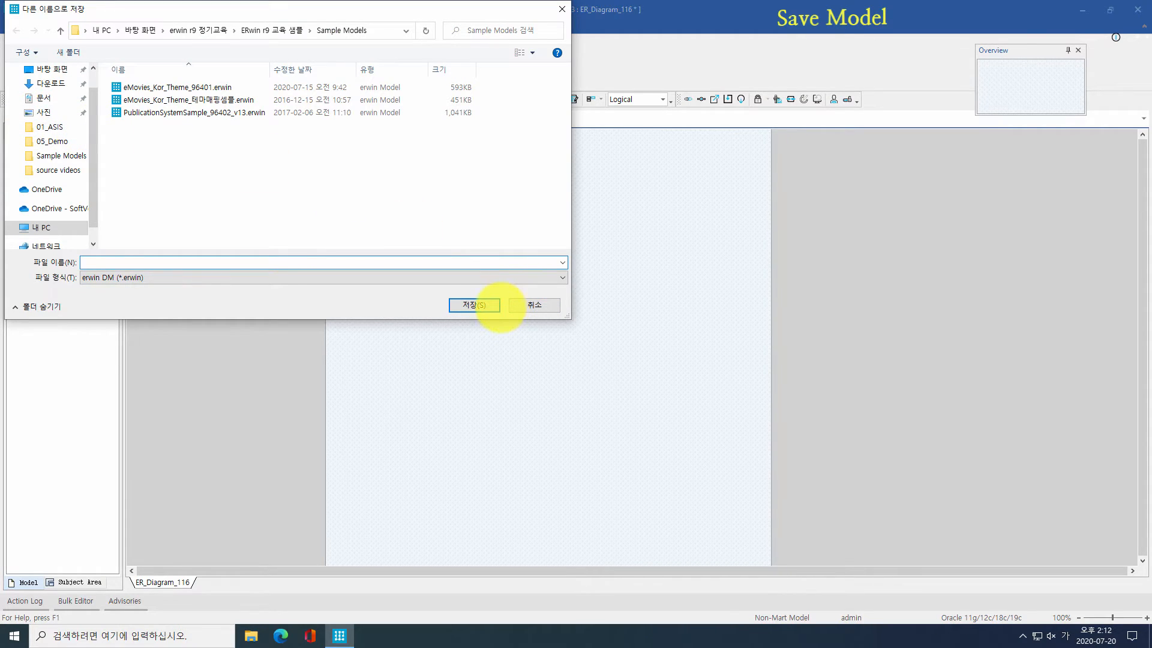
click(419, 280)
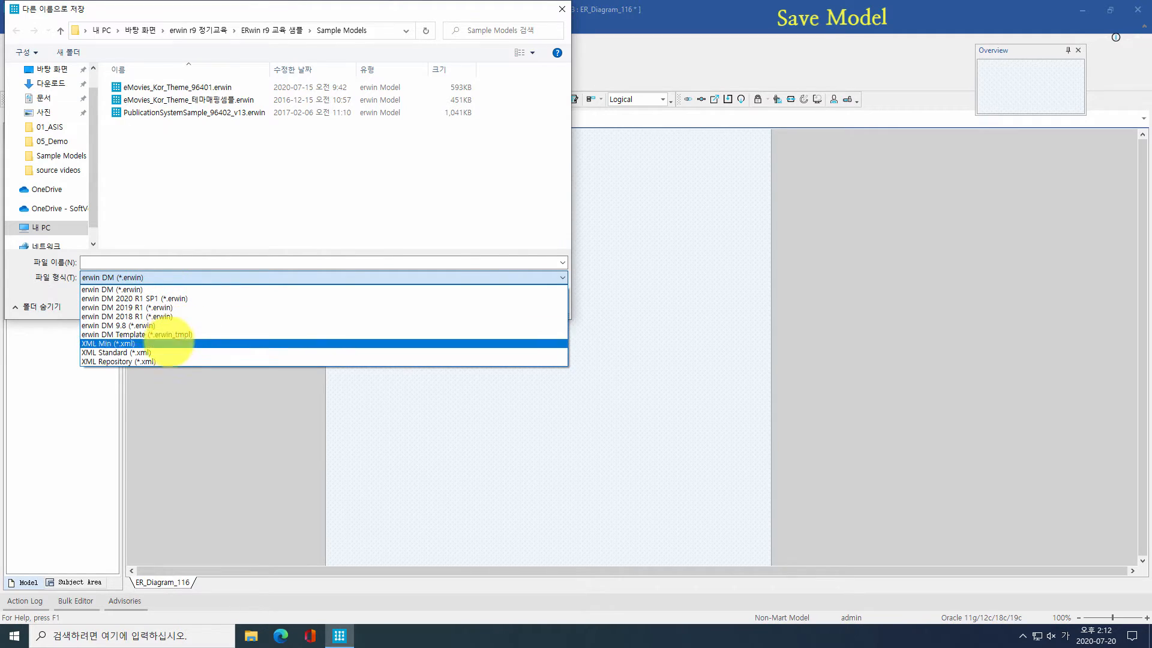
click(181, 392)
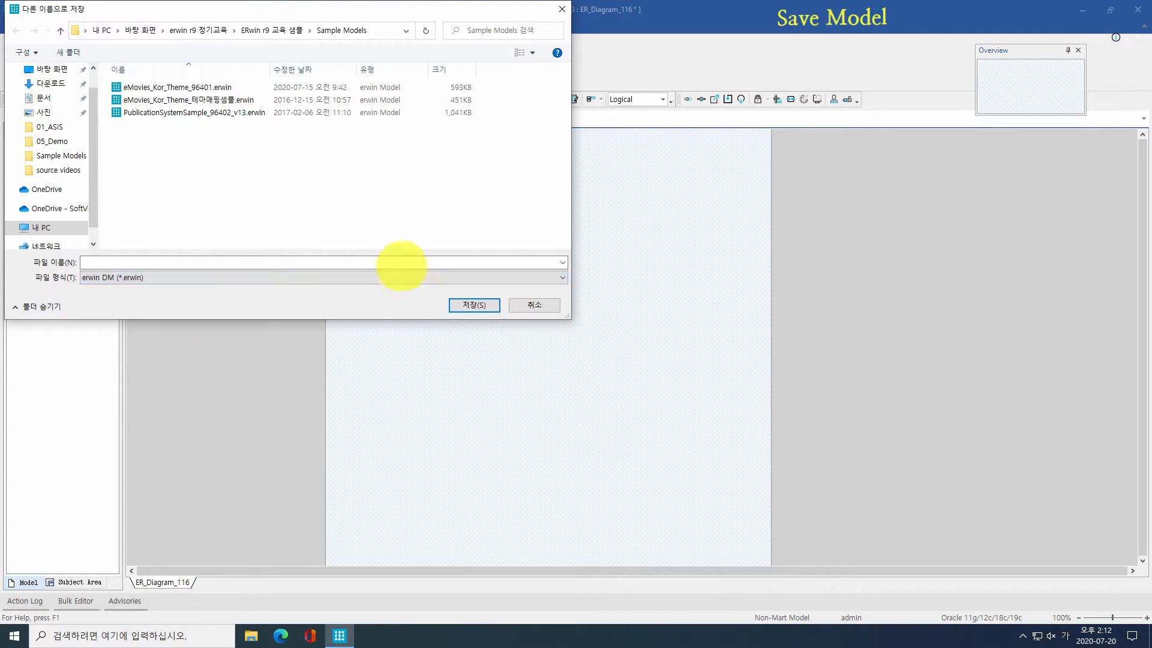
click(515, 299)
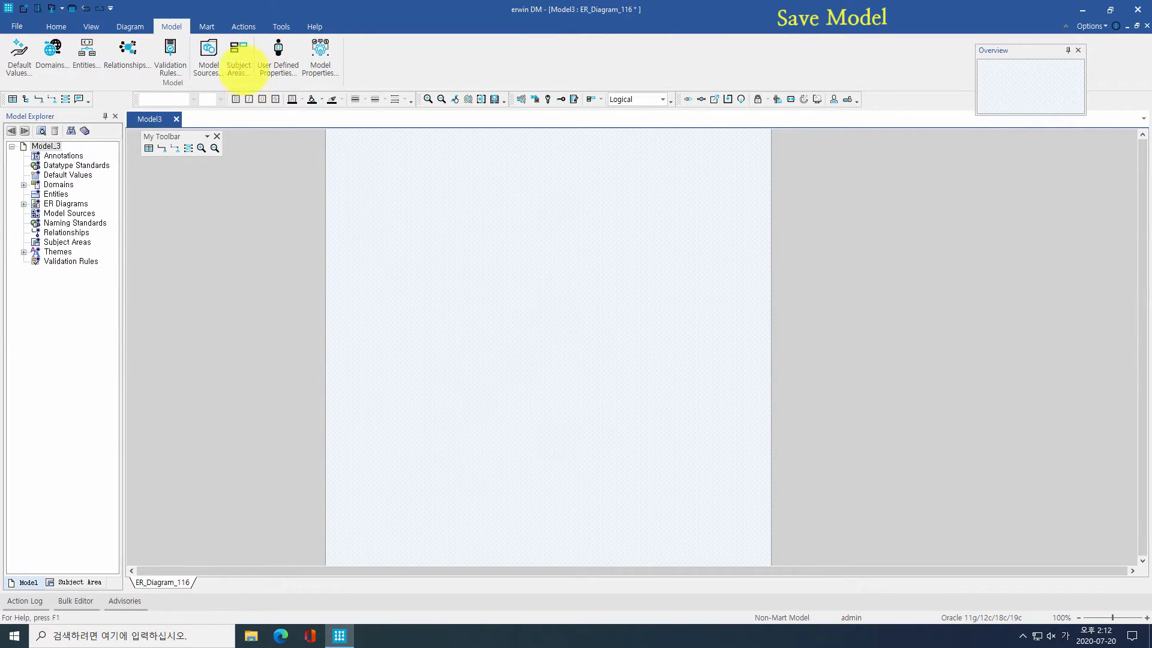
Step: Save Model_3 to the Mart, choosing the Sample2020 catalog
click(207, 27)
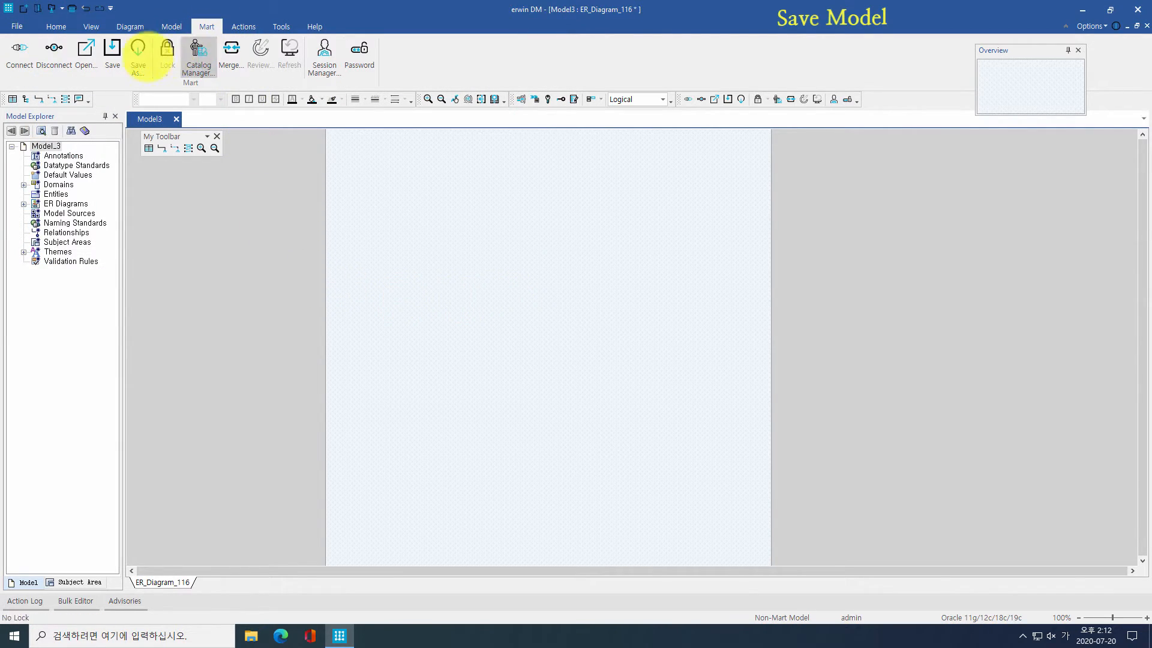
click(112, 51)
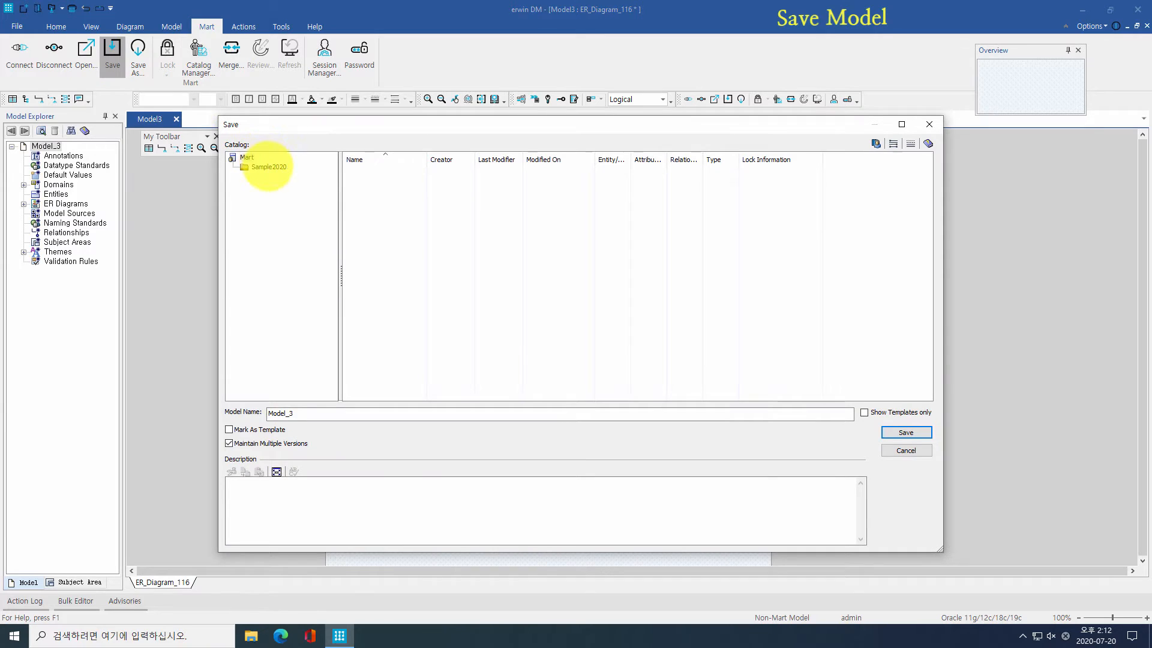
click(268, 167)
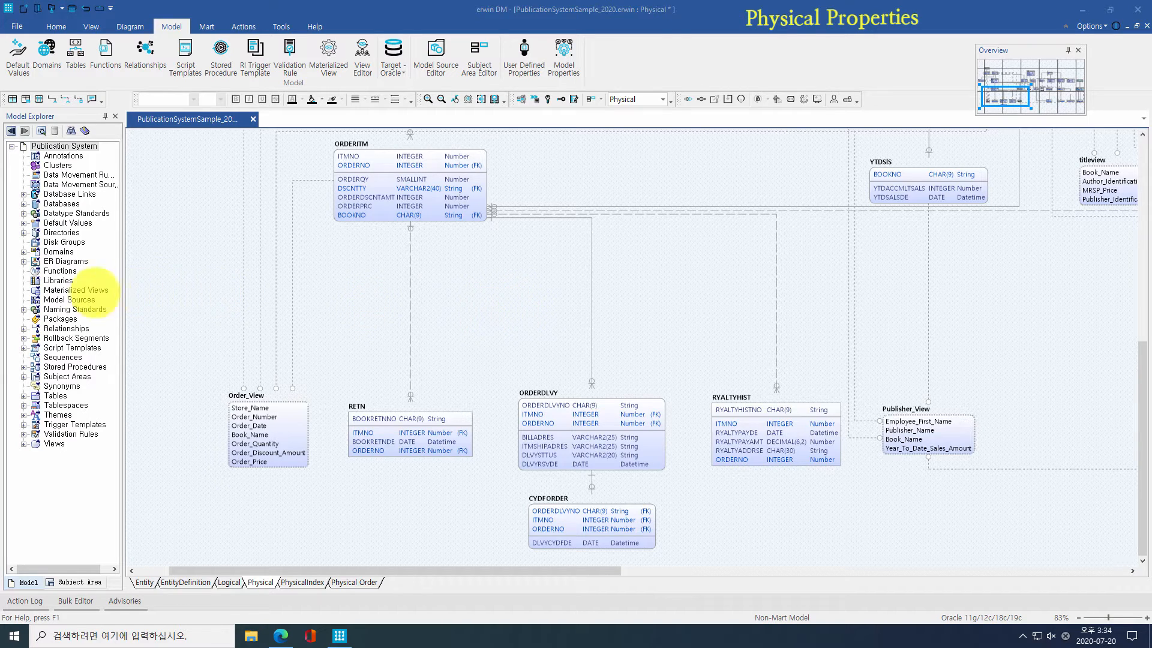
click(63, 319)
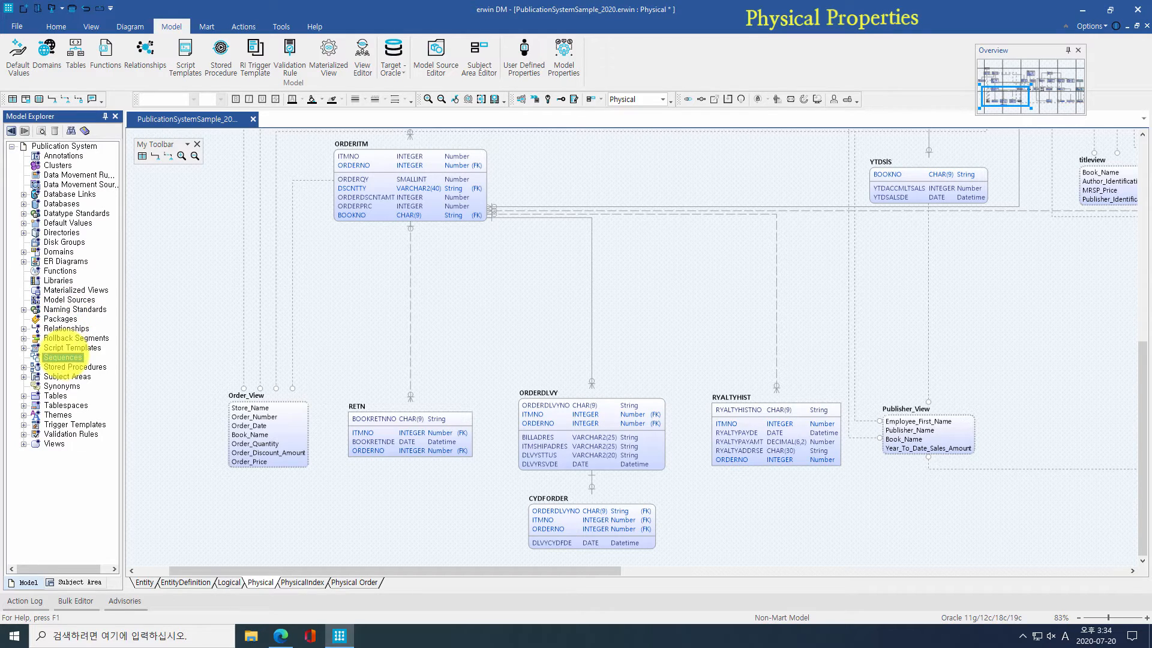
click(65, 405)
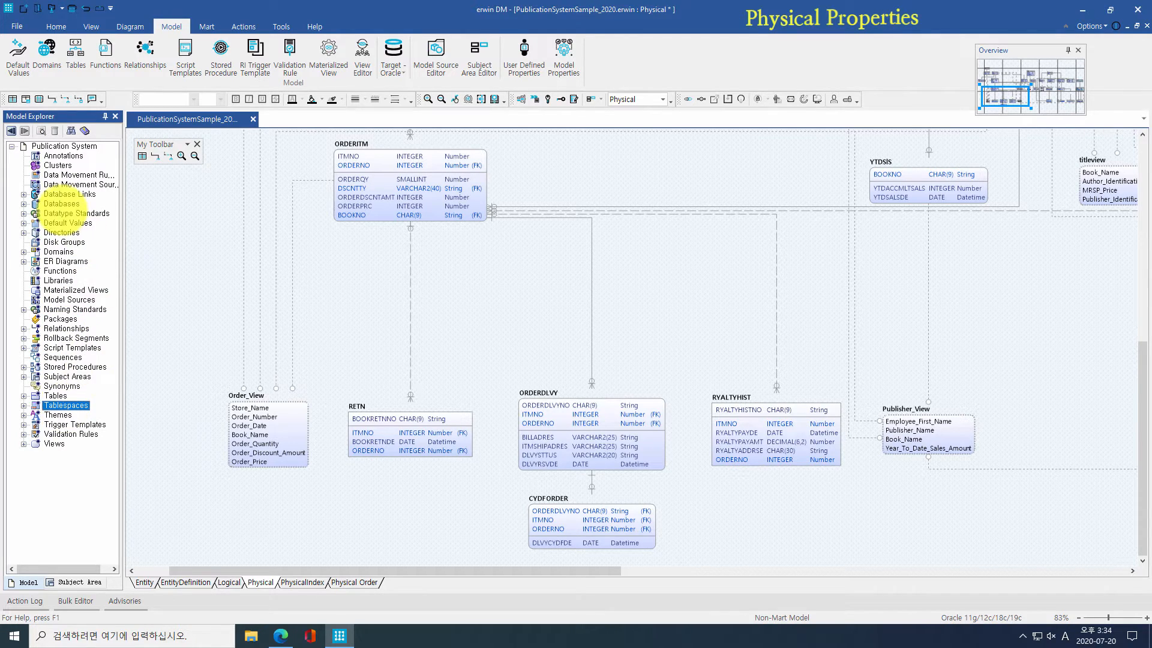
click(62, 203)
click(23, 203)
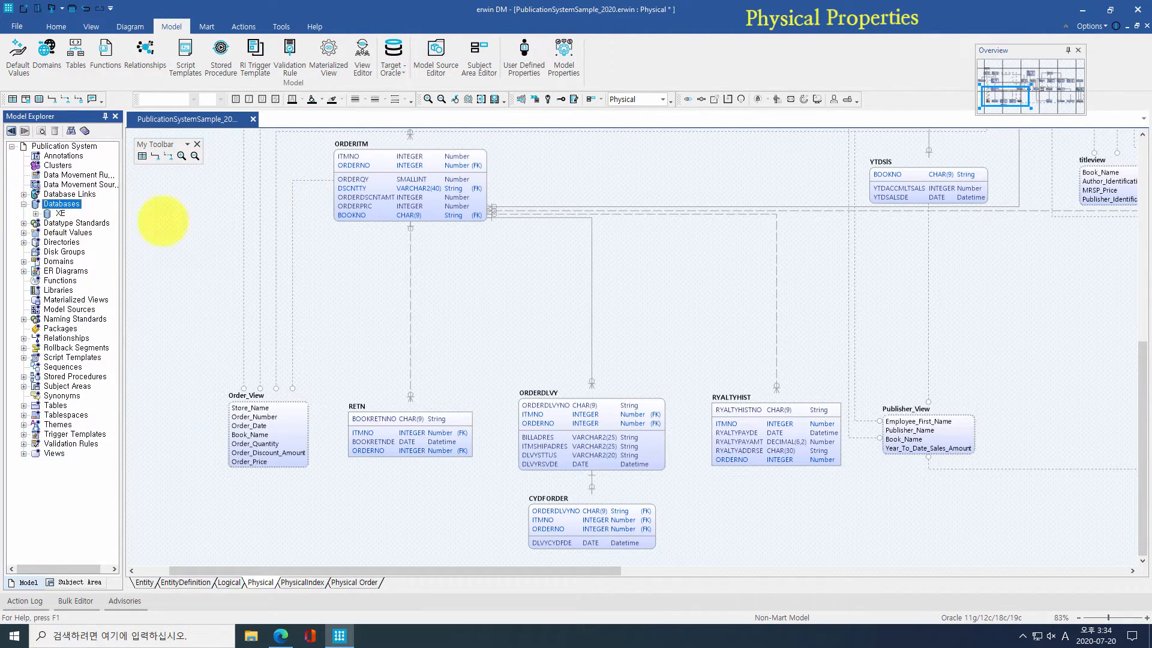
click(393, 54)
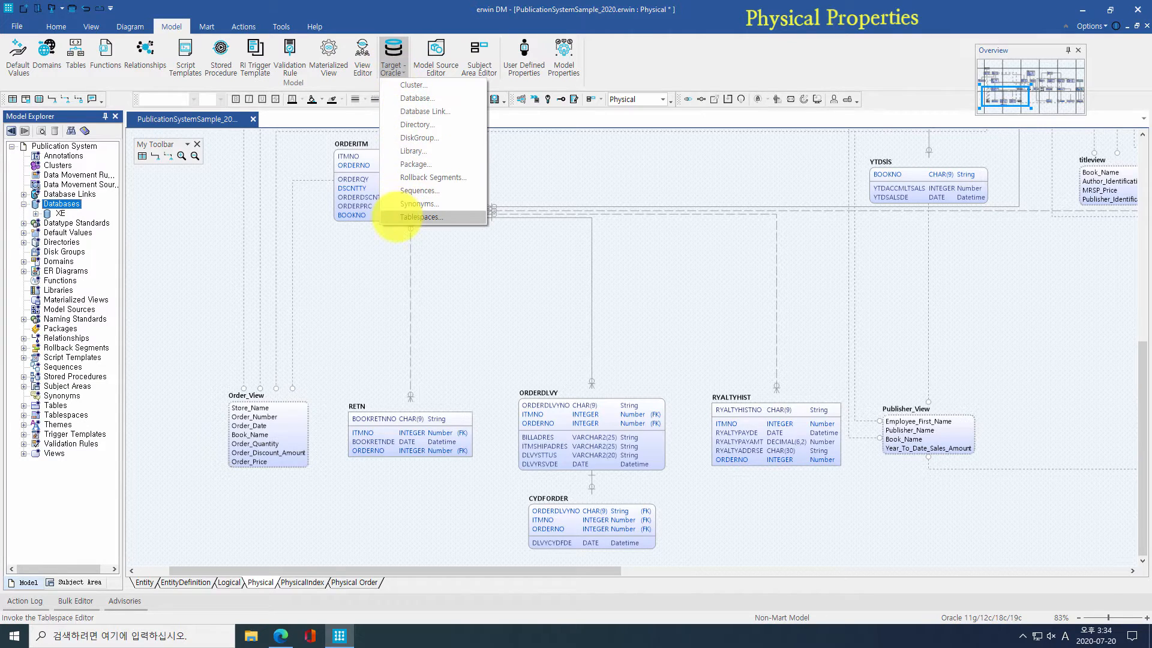
click(379, 261)
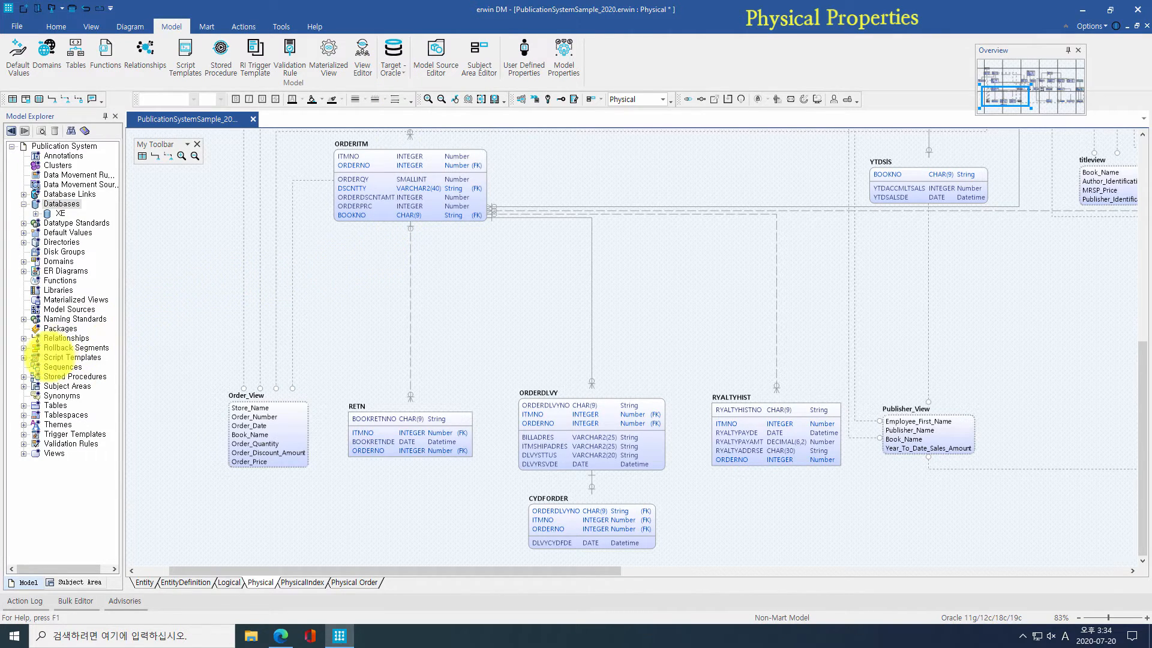
click(24, 406)
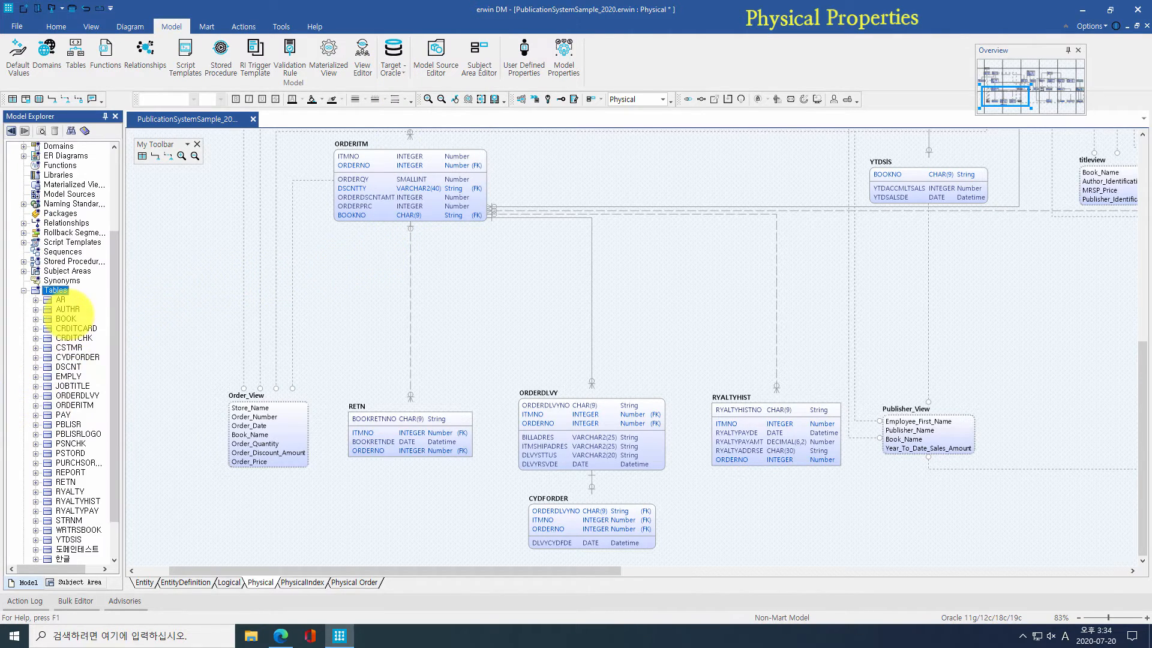
right_click(67, 308)
click(107, 354)
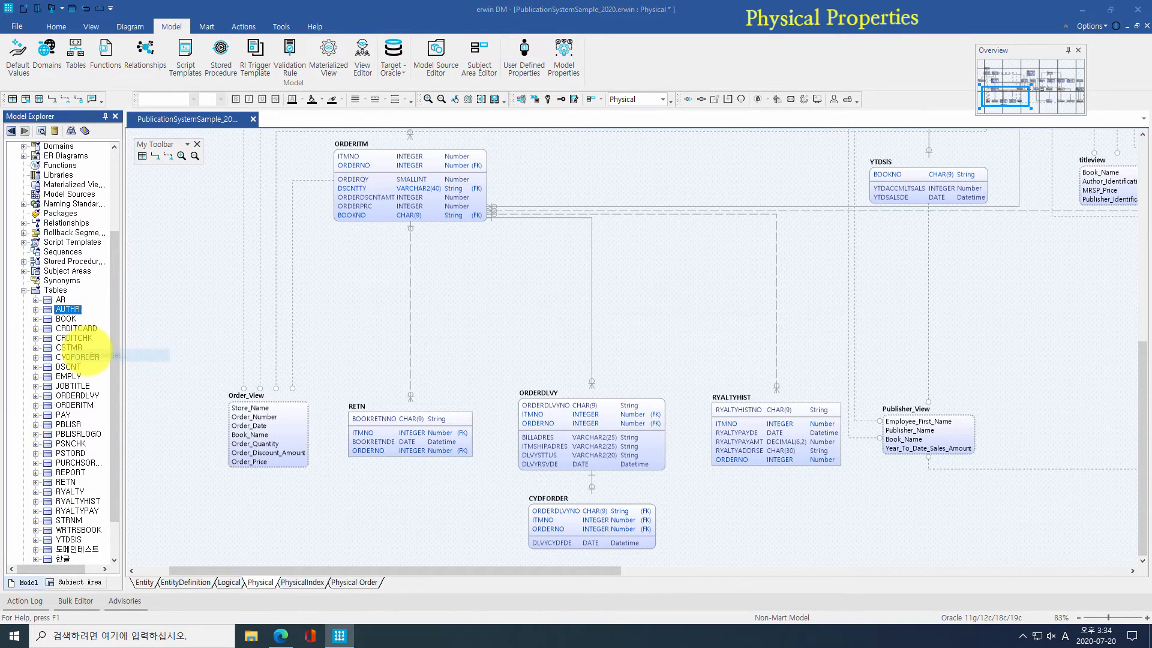
click(253, 276)
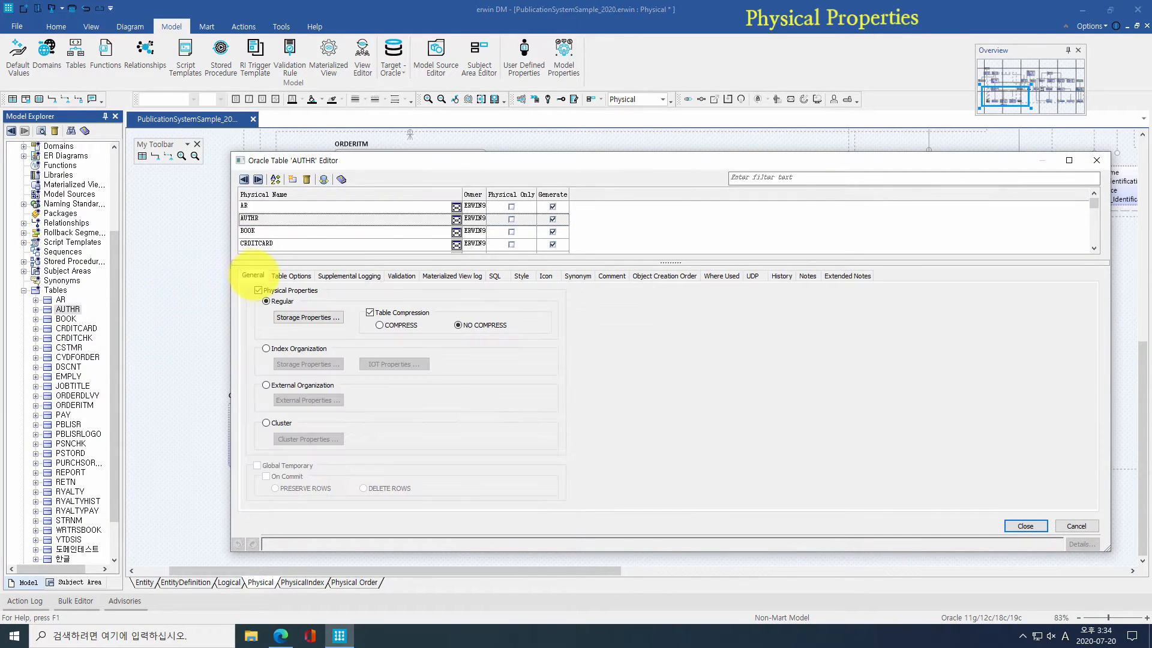
click(307, 317)
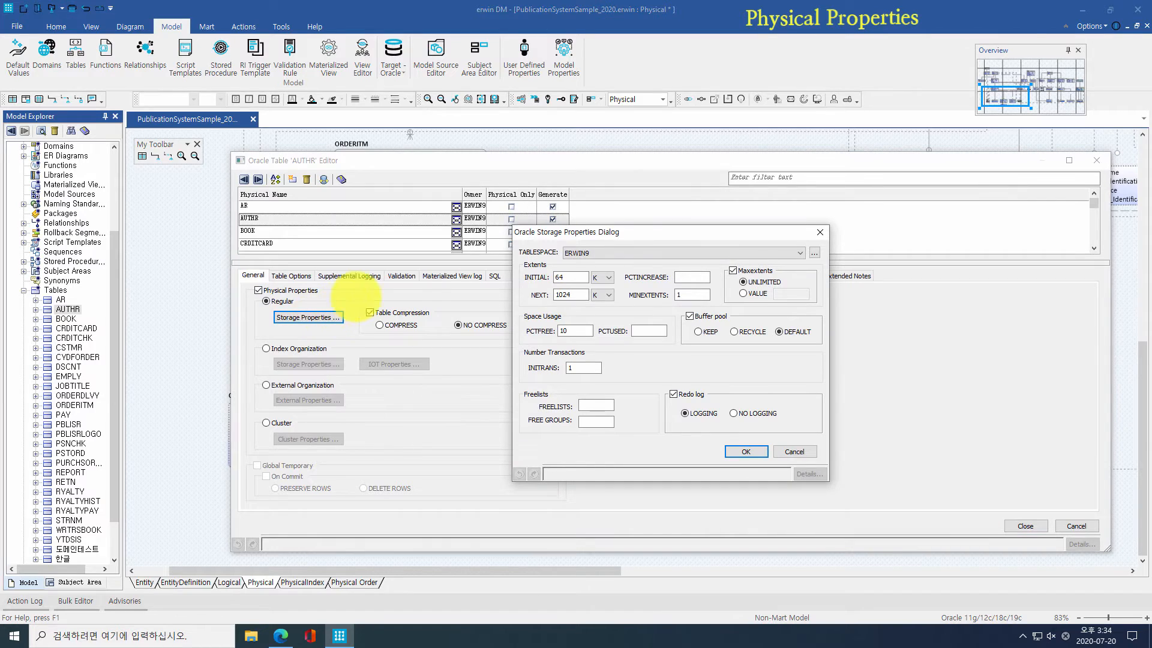
click(597, 252)
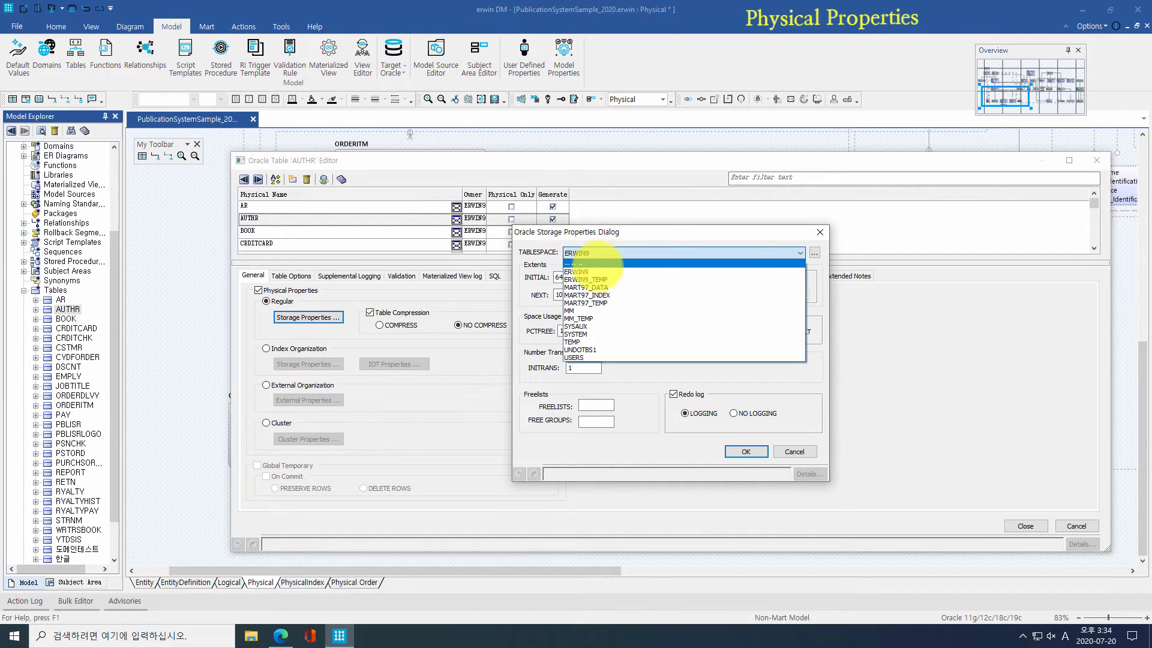
click(620, 366)
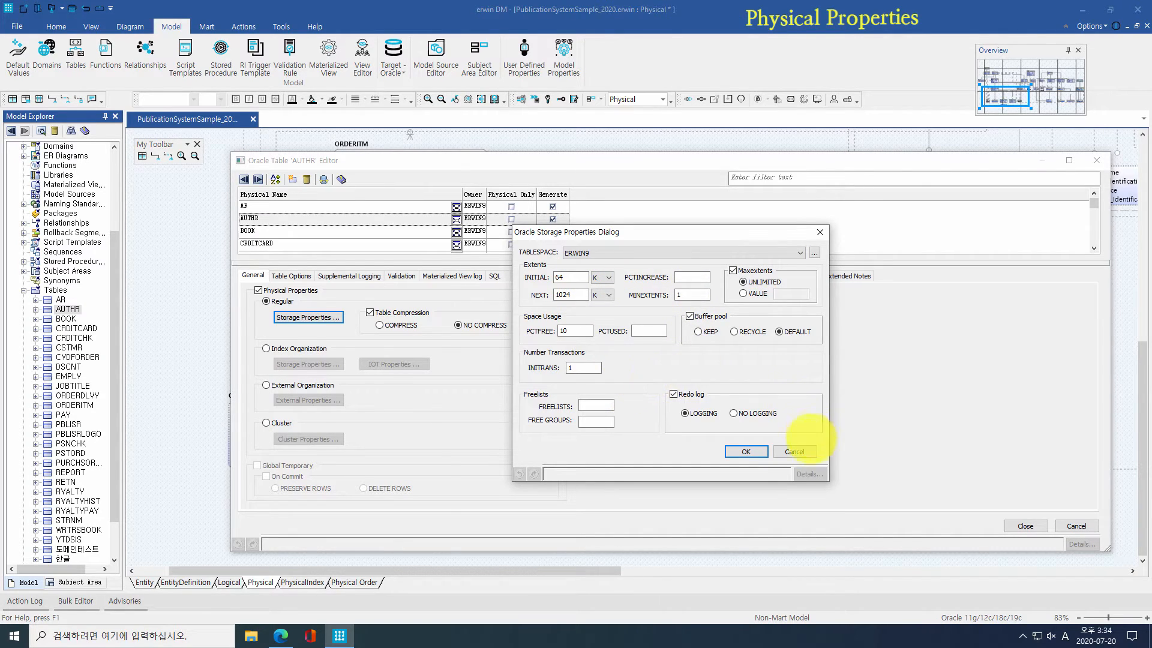
click(793, 451)
click(1096, 160)
double_click(348, 180)
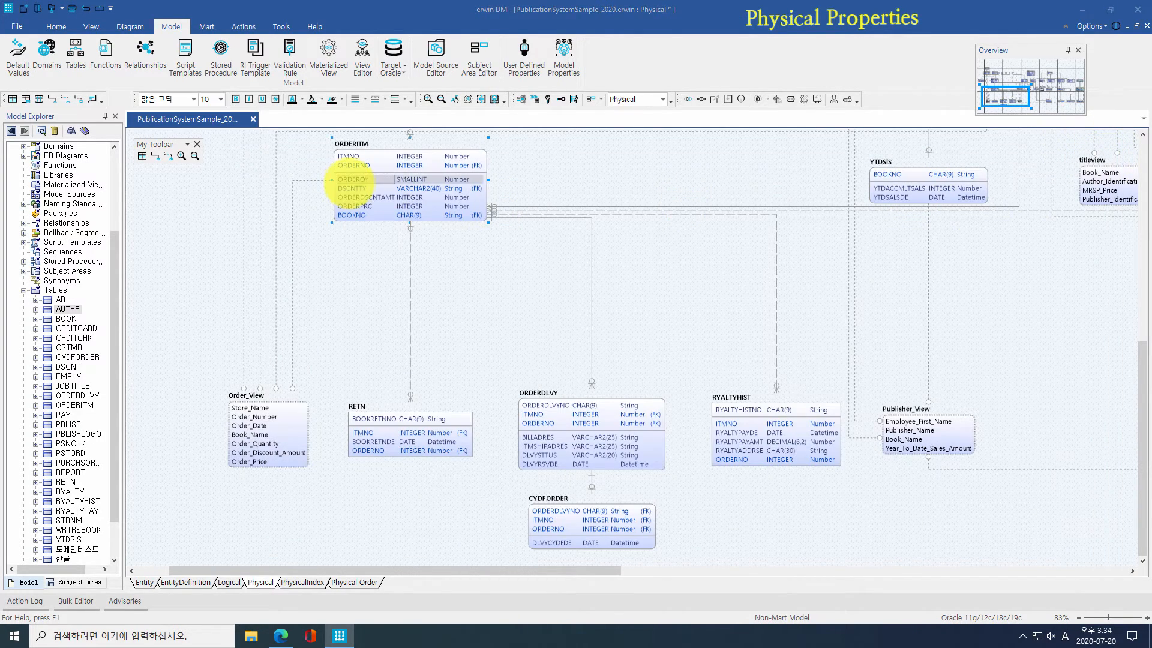
click(451, 265)
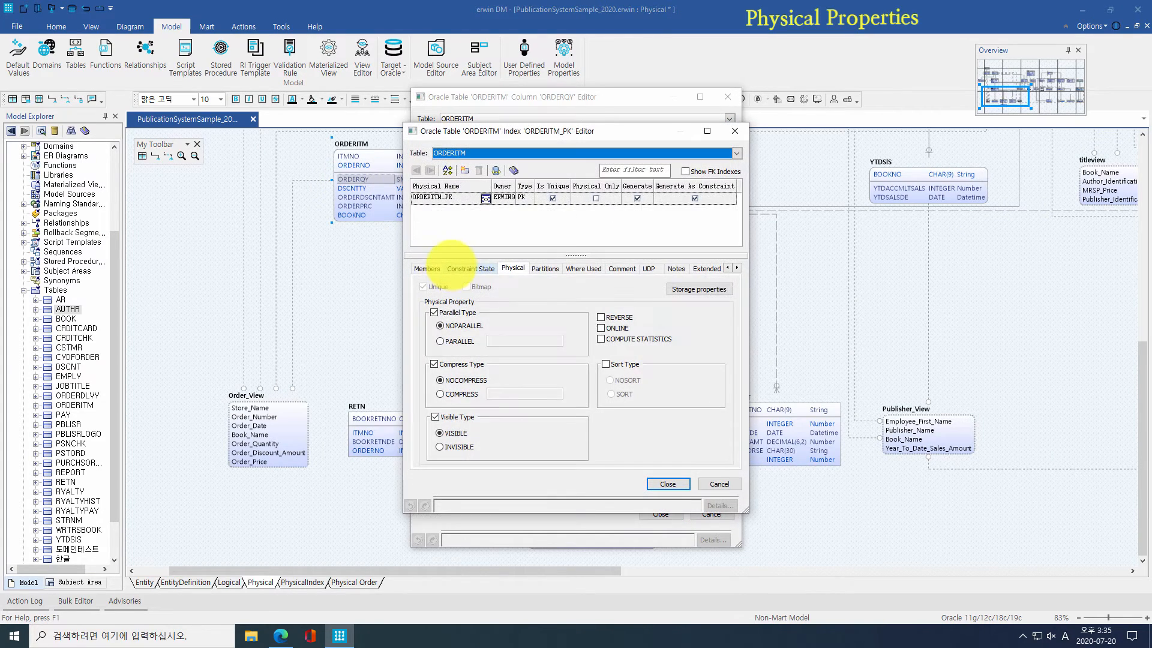
click(684, 288)
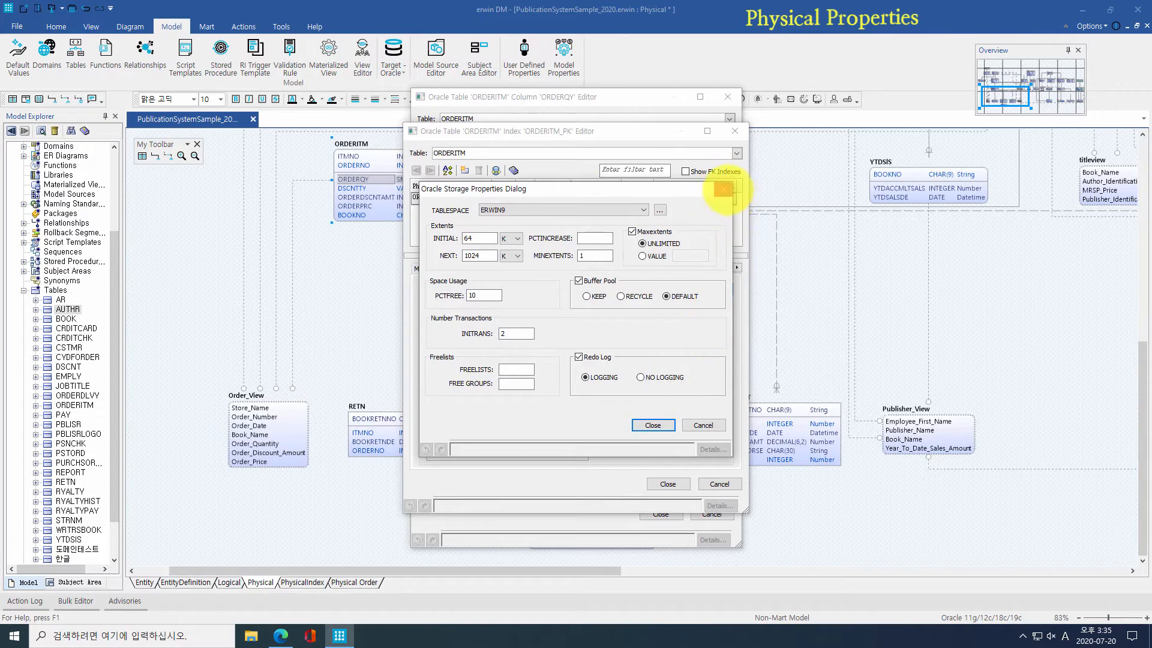
click(724, 189)
click(735, 131)
click(728, 97)
click(548, 252)
double_click(68, 309)
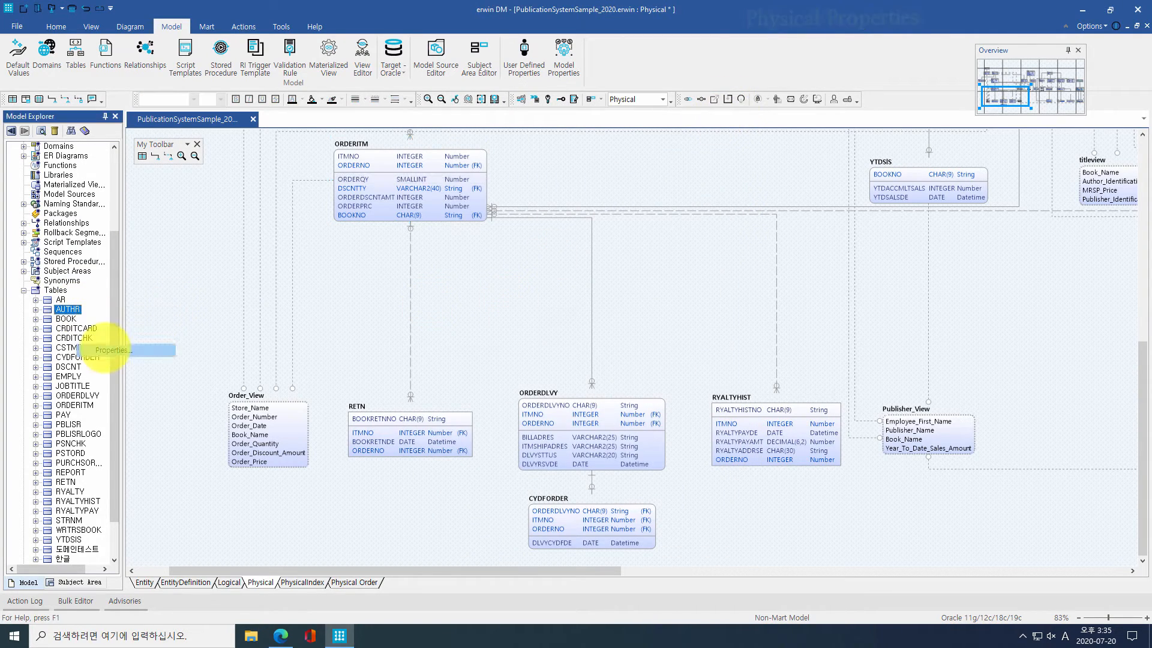
Step: Review AUTHR's CREATE TABLE SQL and usages, inspecting the FK_AUTHR_titleview relationship's properties
click(495, 275)
click(496, 344)
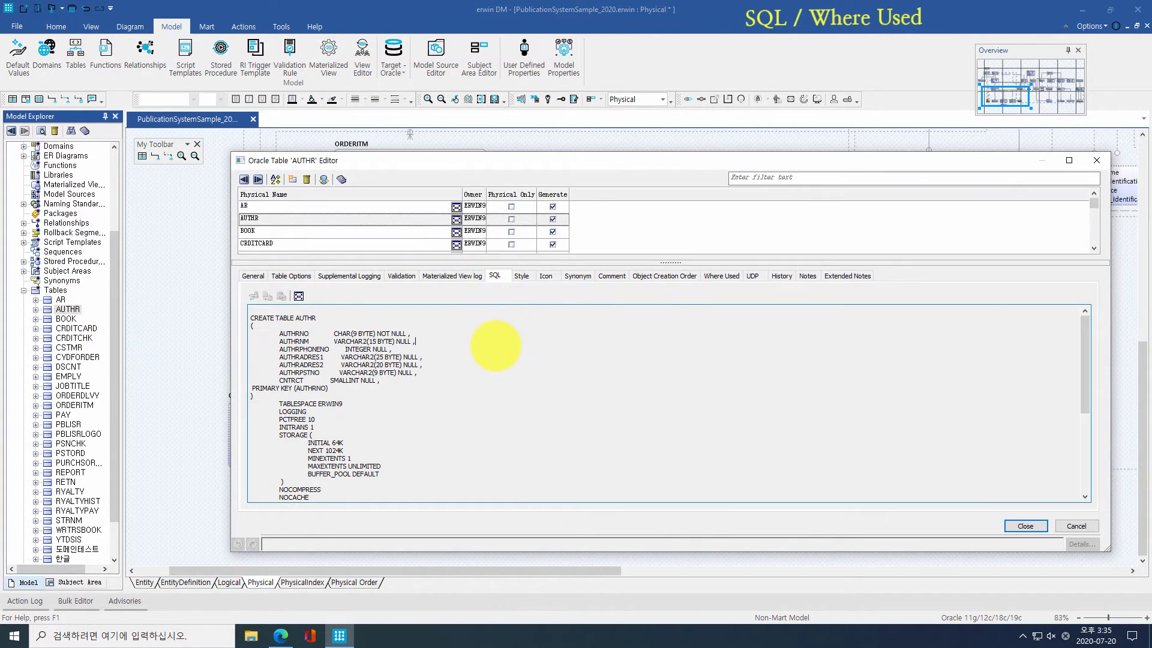
scroll(495, 345, down, 7)
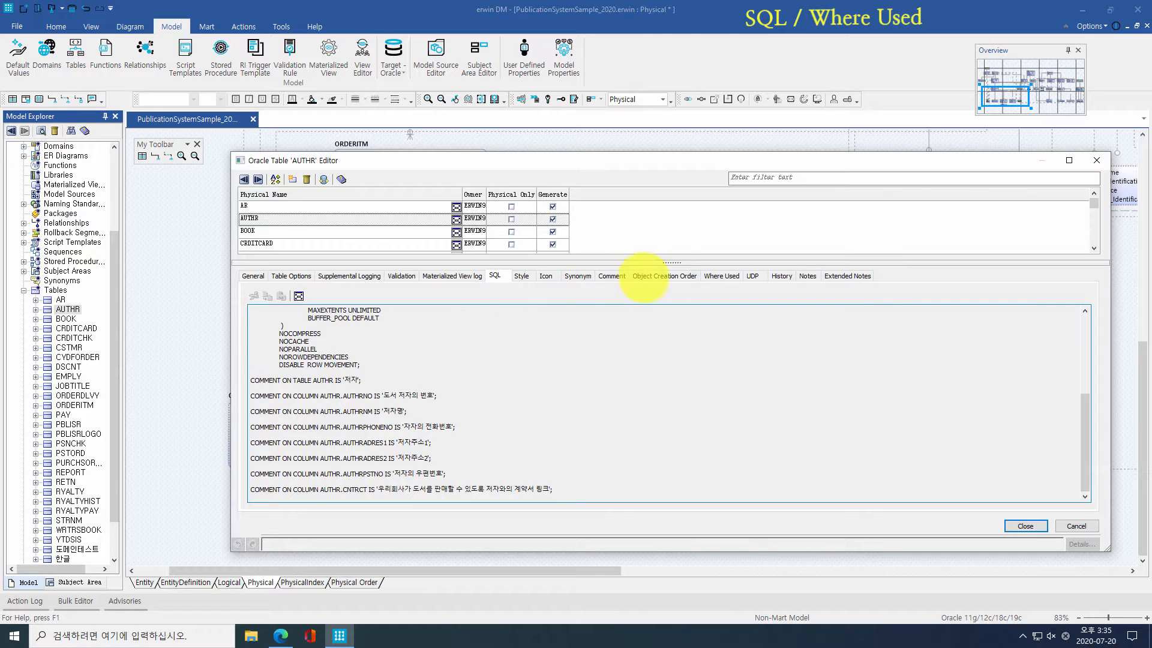
click(720, 276)
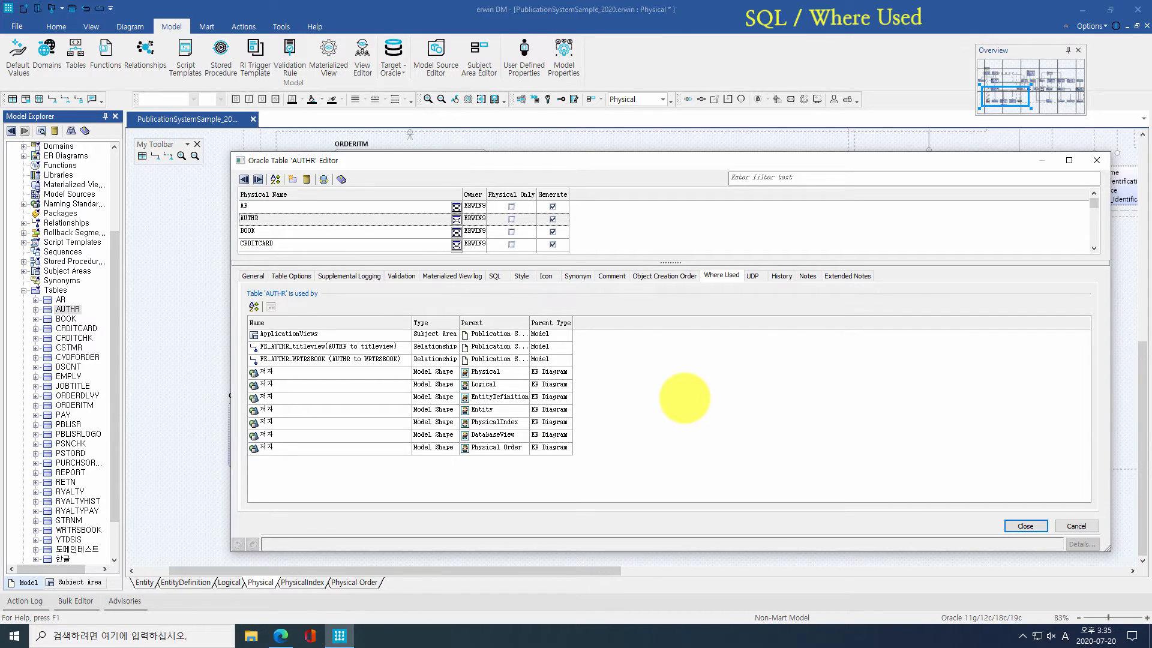
click(360, 347)
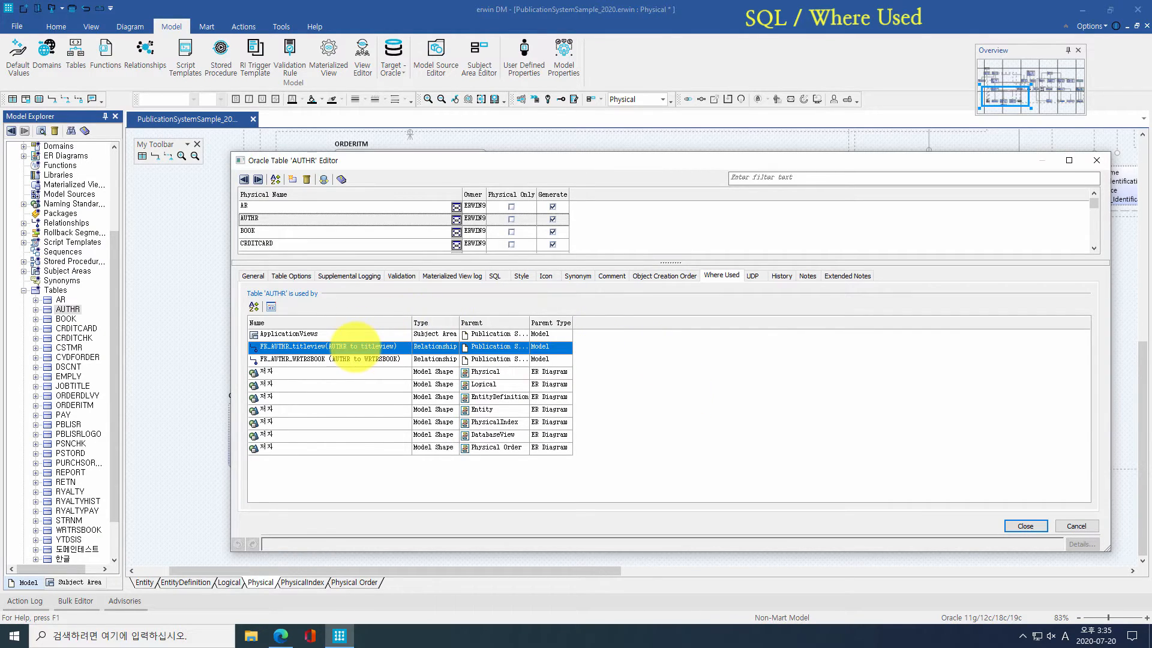
click(270, 307)
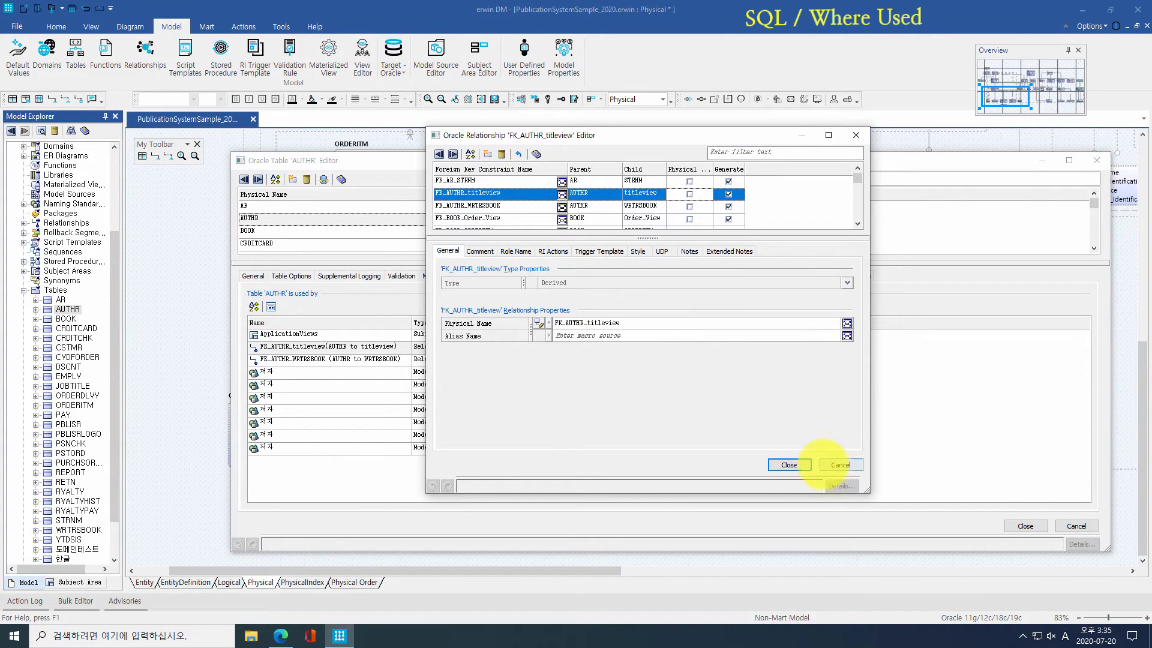
click(828, 465)
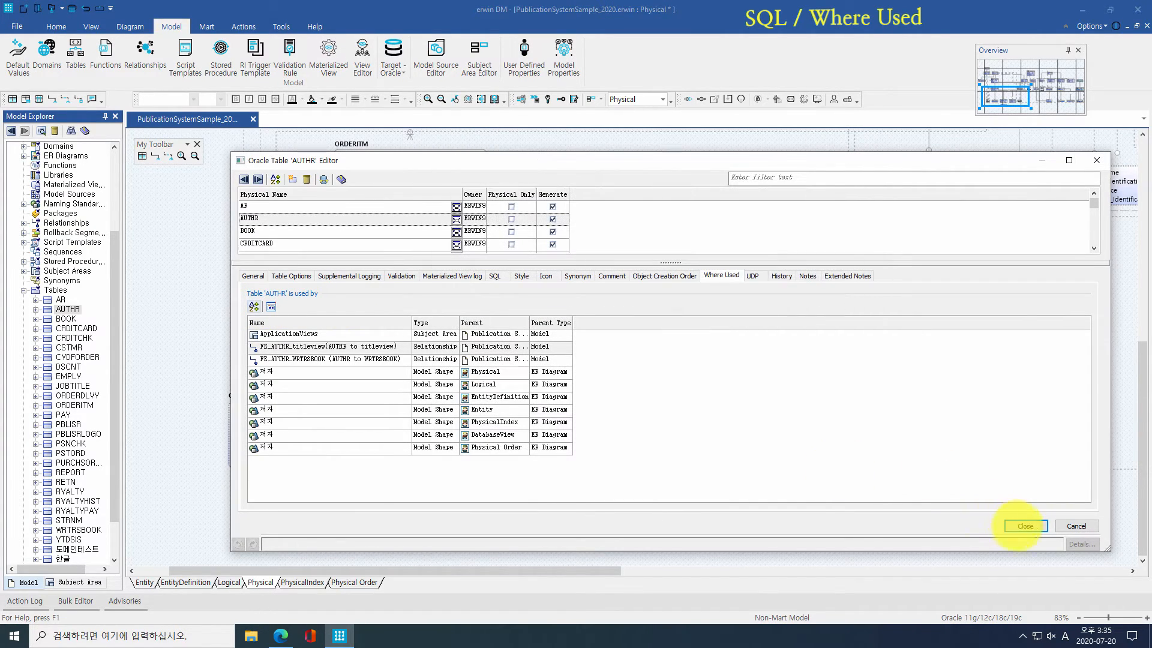
click(1025, 526)
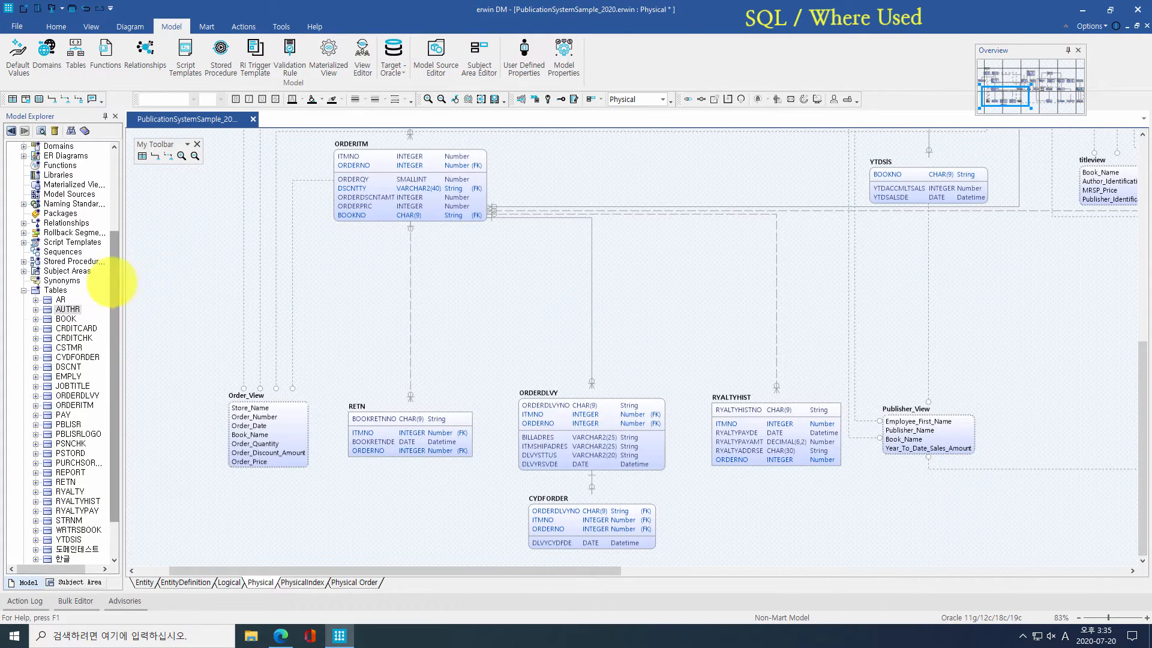
Step: Expand Default Values and show where DF_AREA_CD is used, selecting the area_codes usage
scroll(114, 279, up, 4)
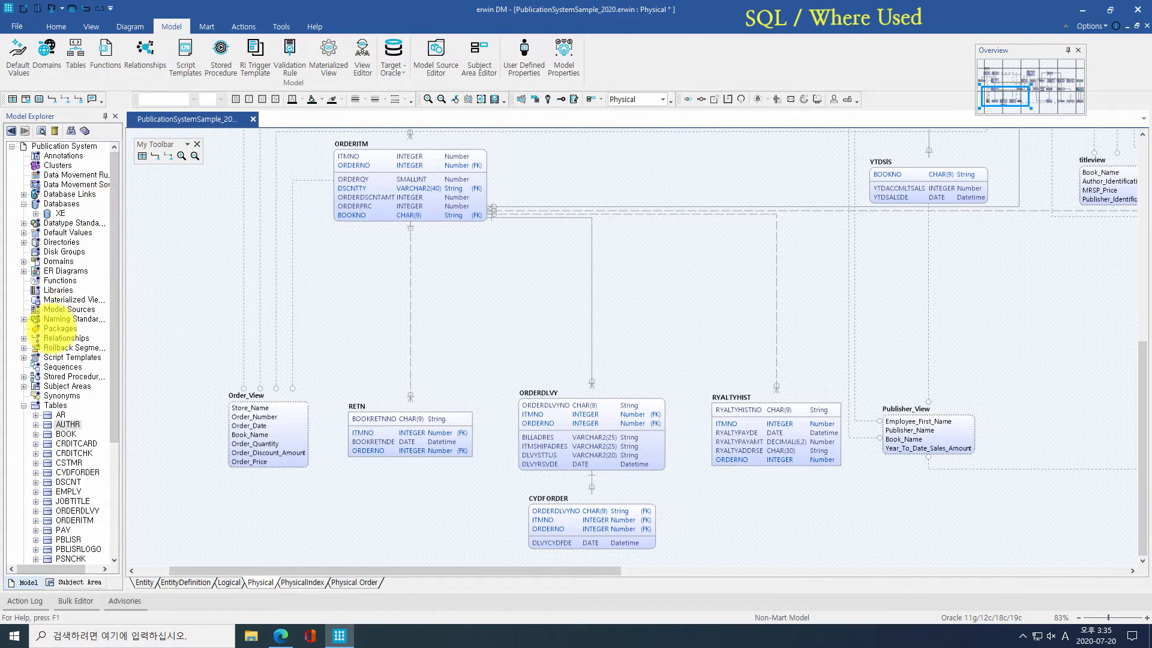
double_click(42, 232)
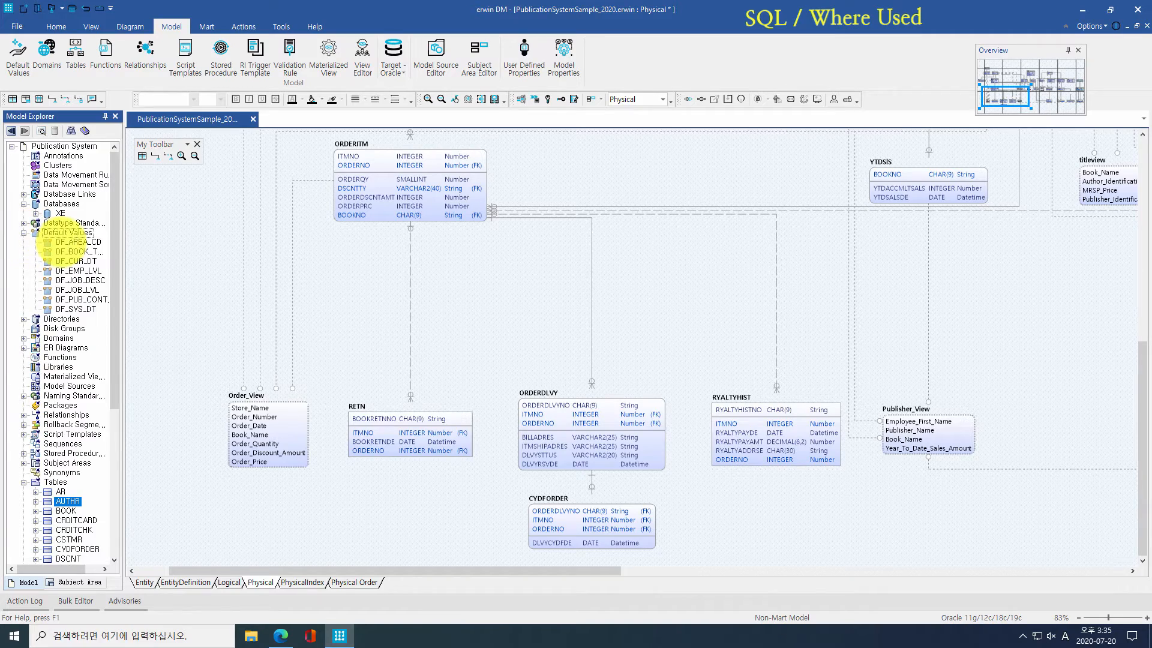
right_click(63, 242)
click(99, 267)
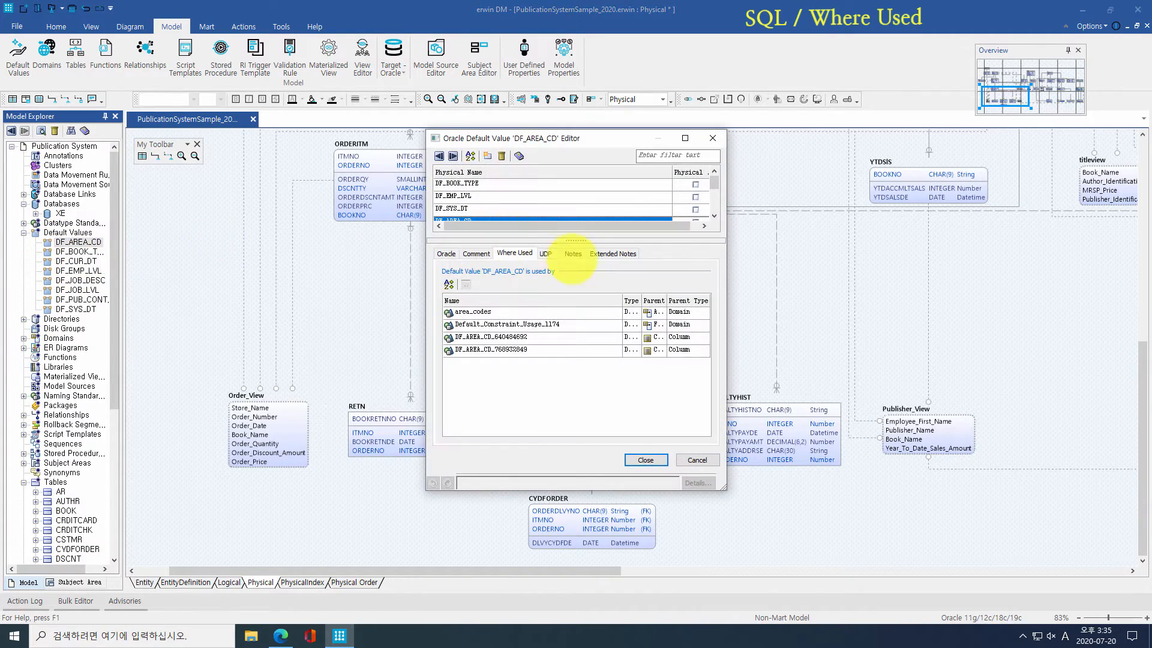
click(521, 254)
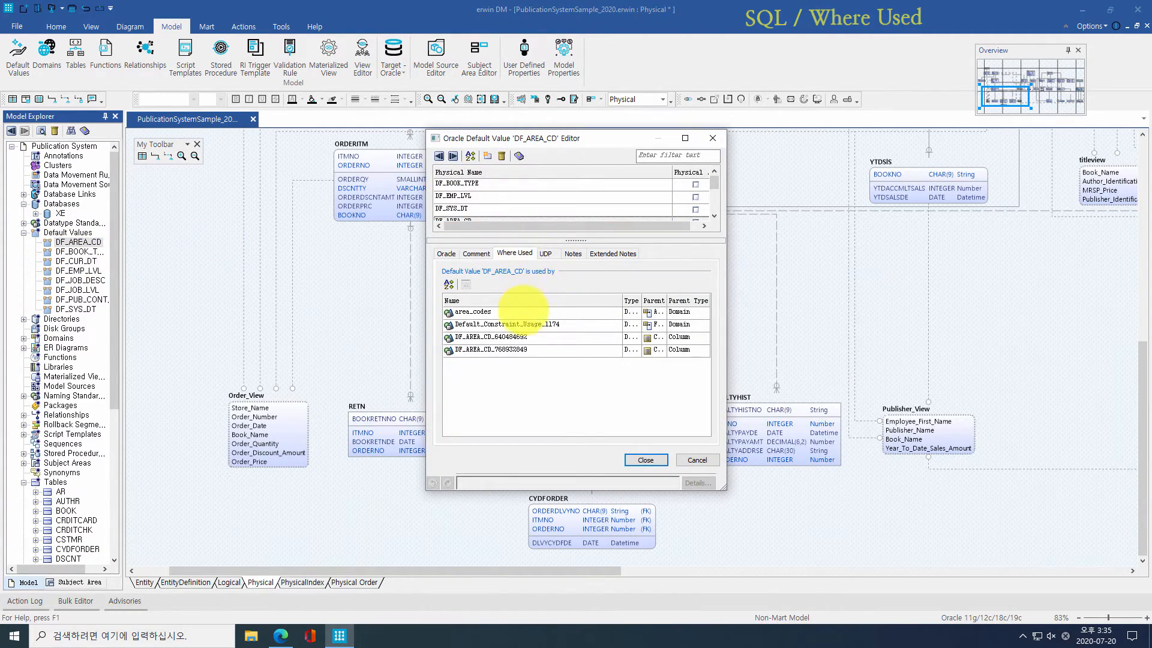
click(514, 311)
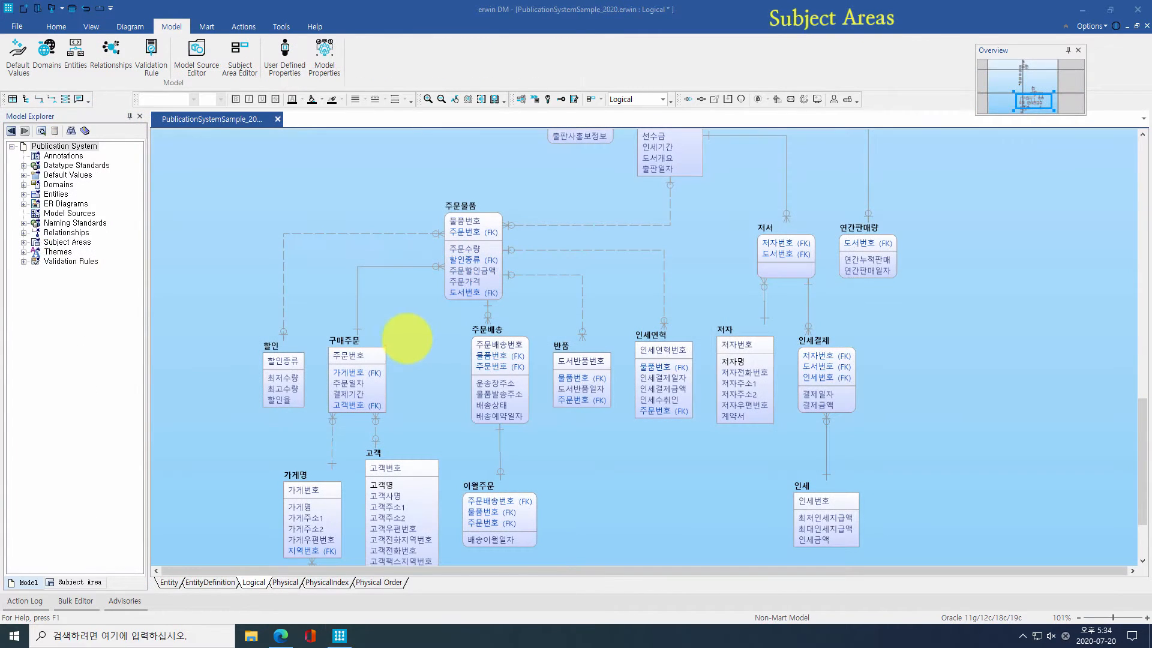
Step: Expand Subject Areas in Model Explorer and switch to the ApplicationViews subject area
click(13, 150)
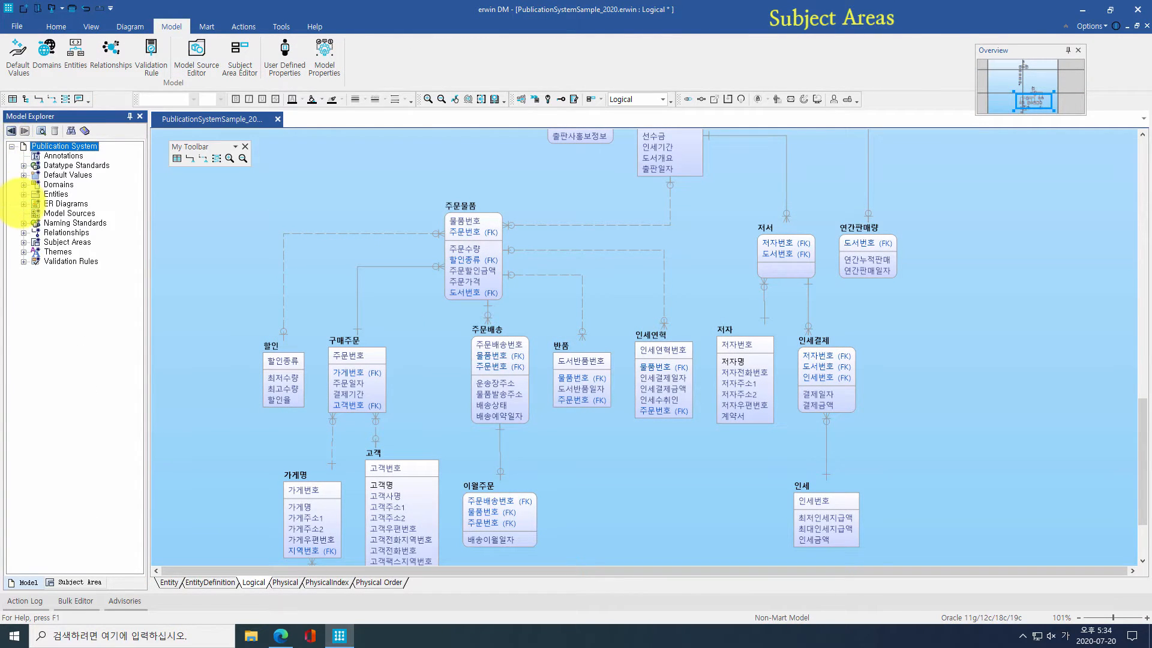
click(23, 203)
click(23, 300)
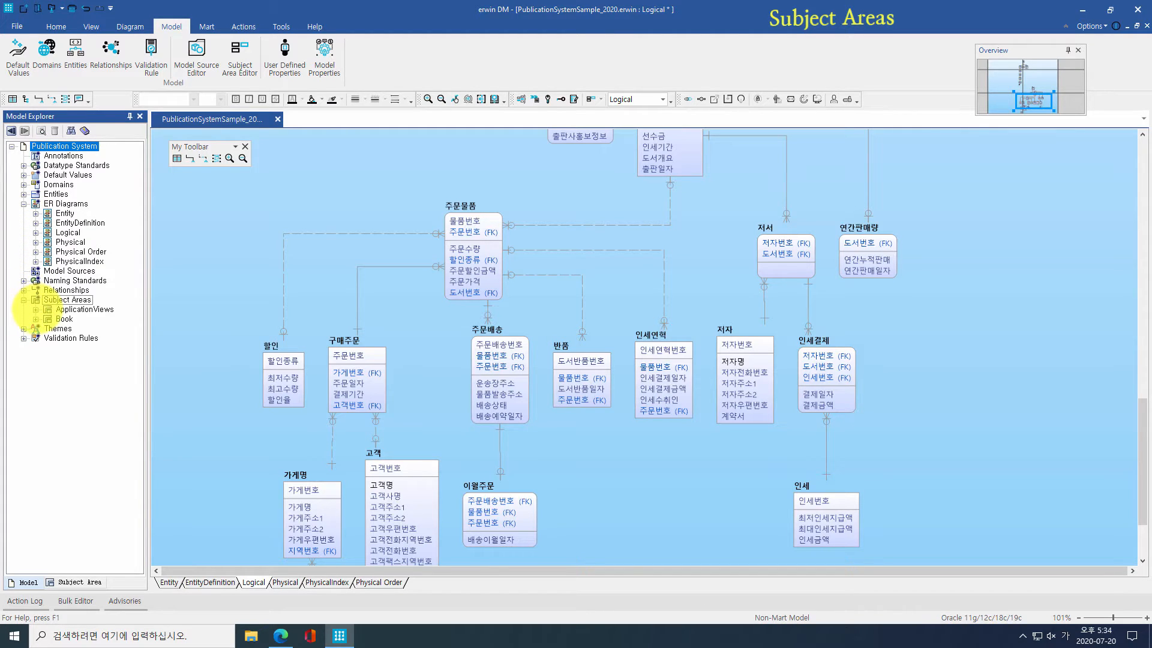
click(35, 309)
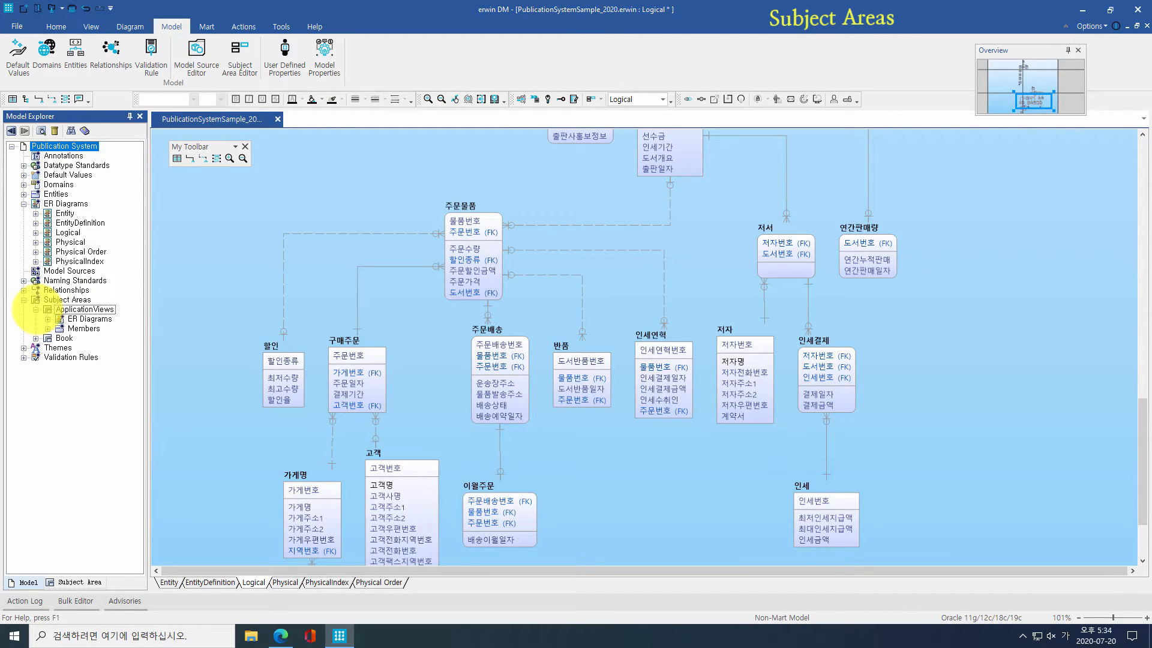
right_click(84, 307)
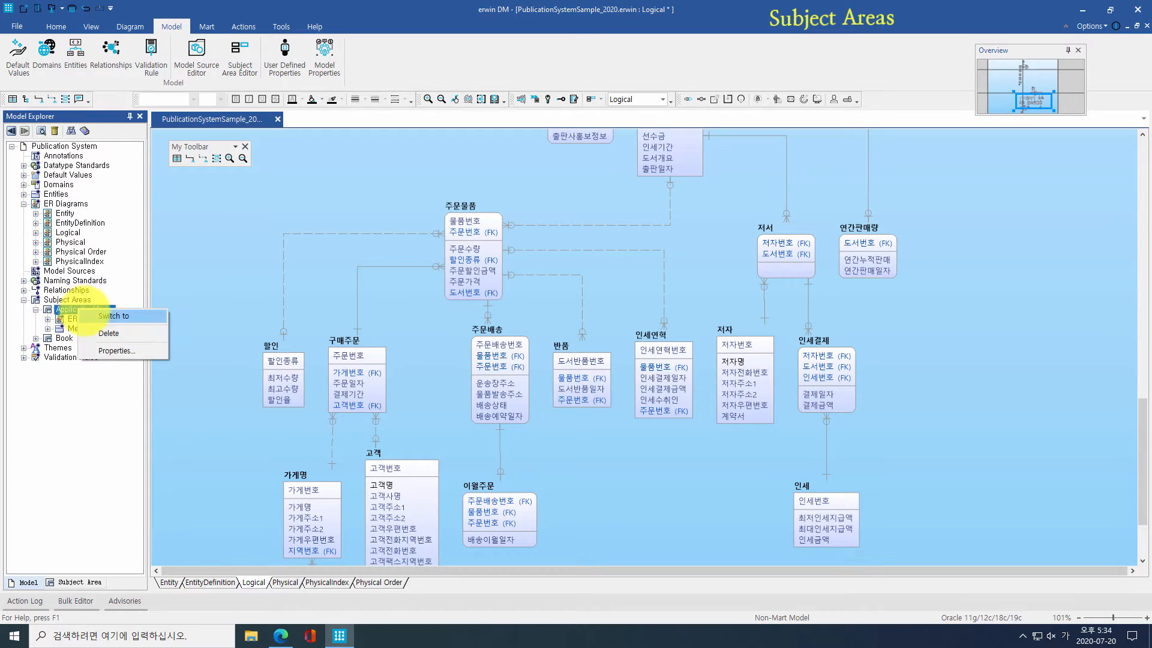
click(105, 315)
Step: Switch to the Book subject area, then create a new subject area
right_click(65, 396)
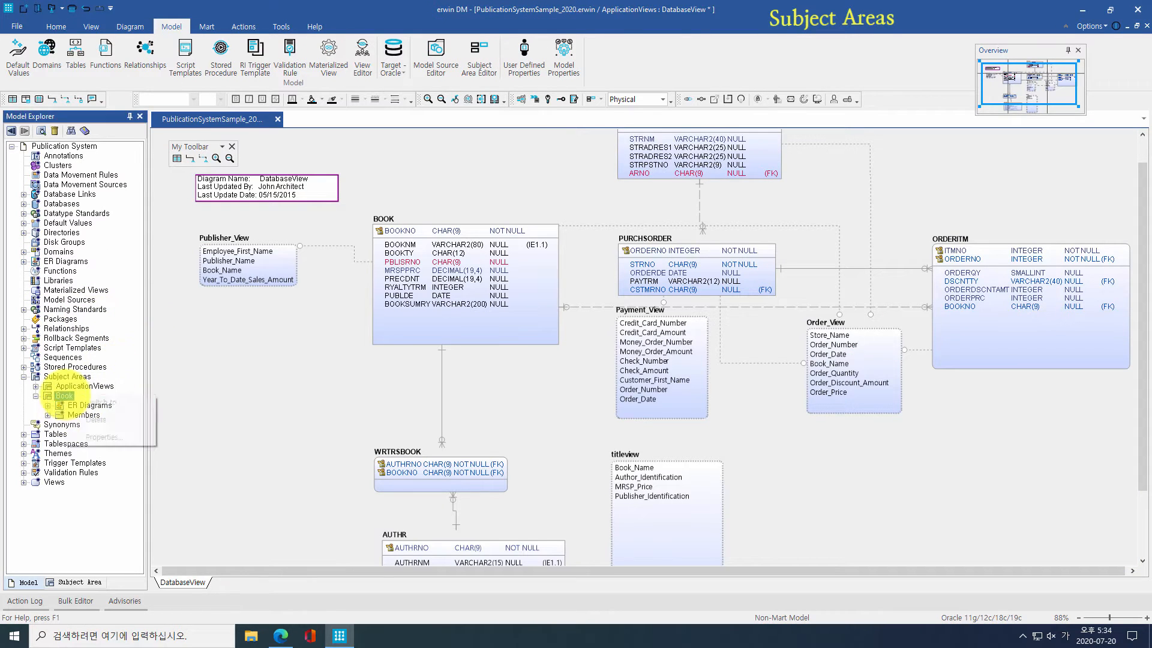
click(86, 401)
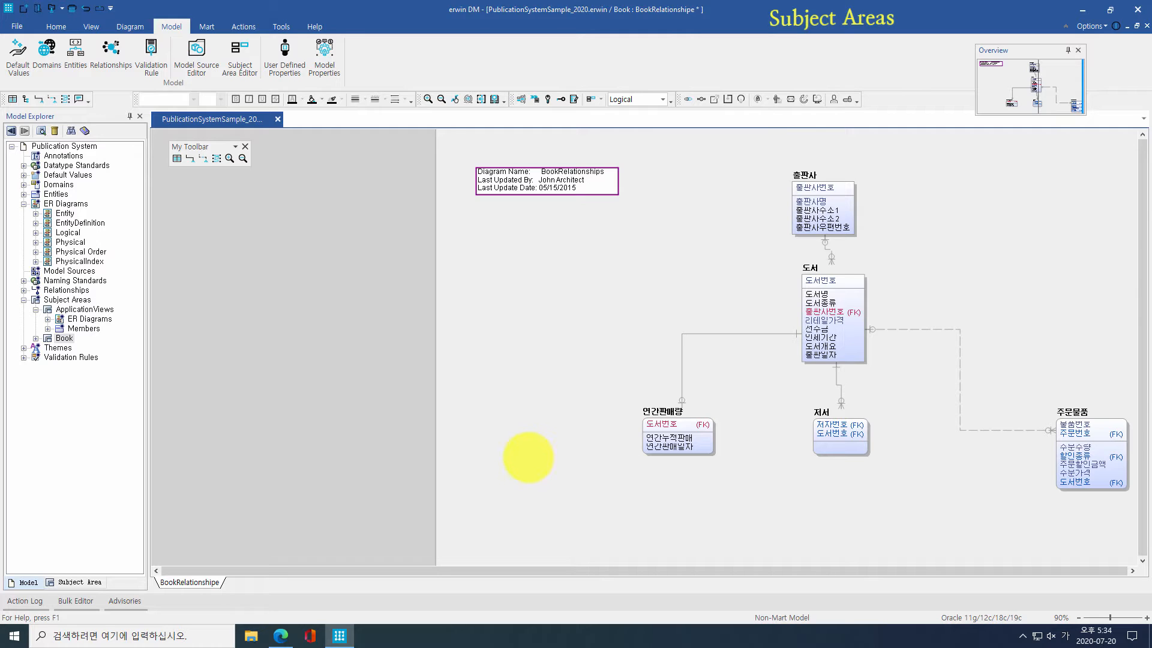
right_click(68, 300)
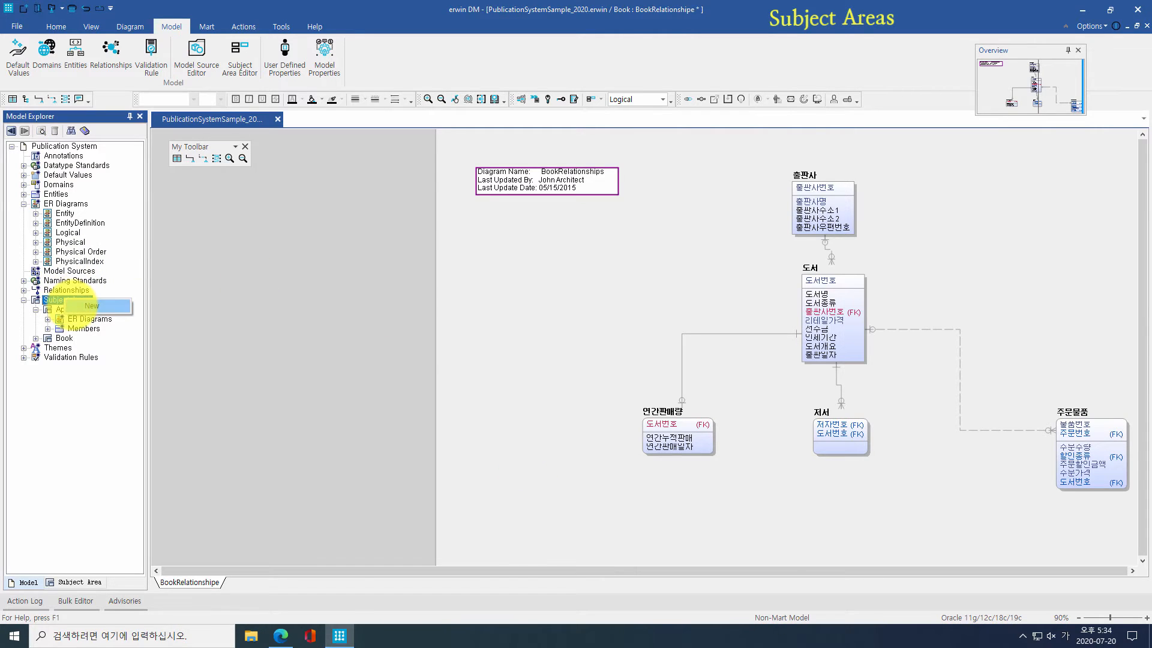
click(72, 306)
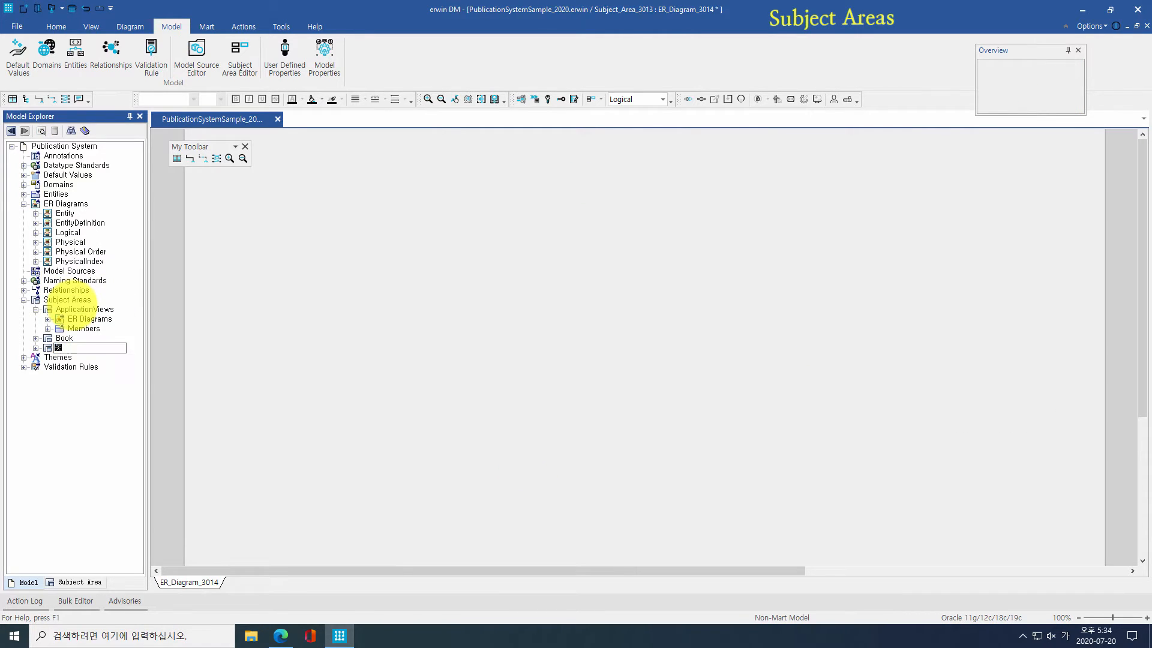
Step: Name the new subject area 도서주문 and open its editor
text(도서주문)
key(Return)
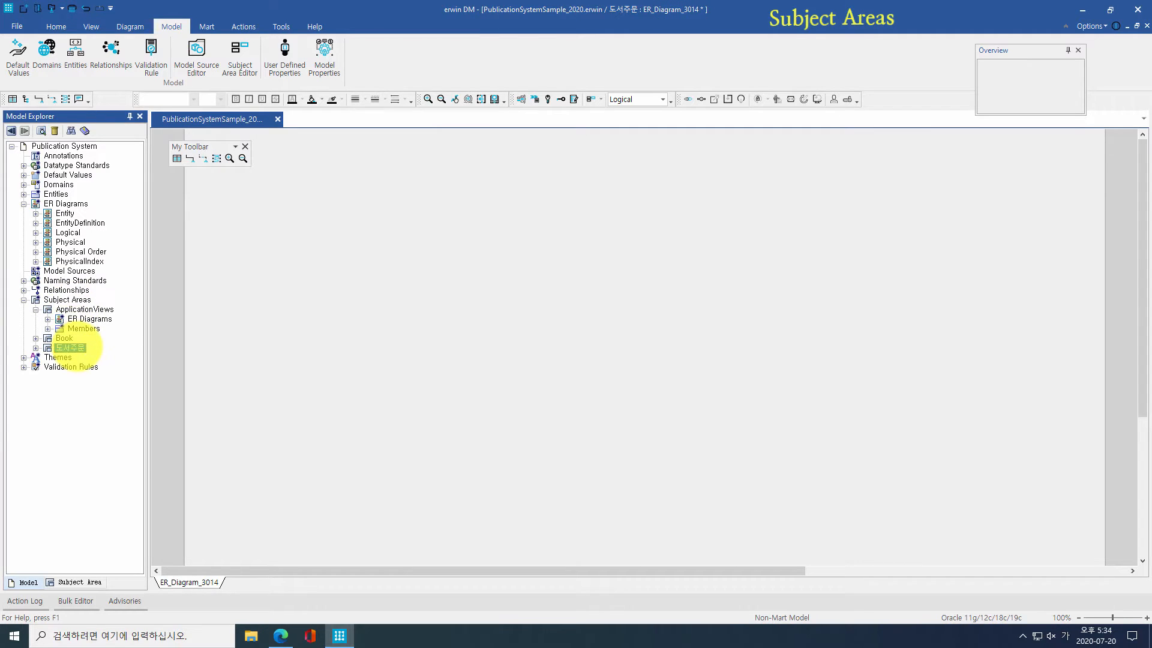
right_click(76, 347)
click(103, 386)
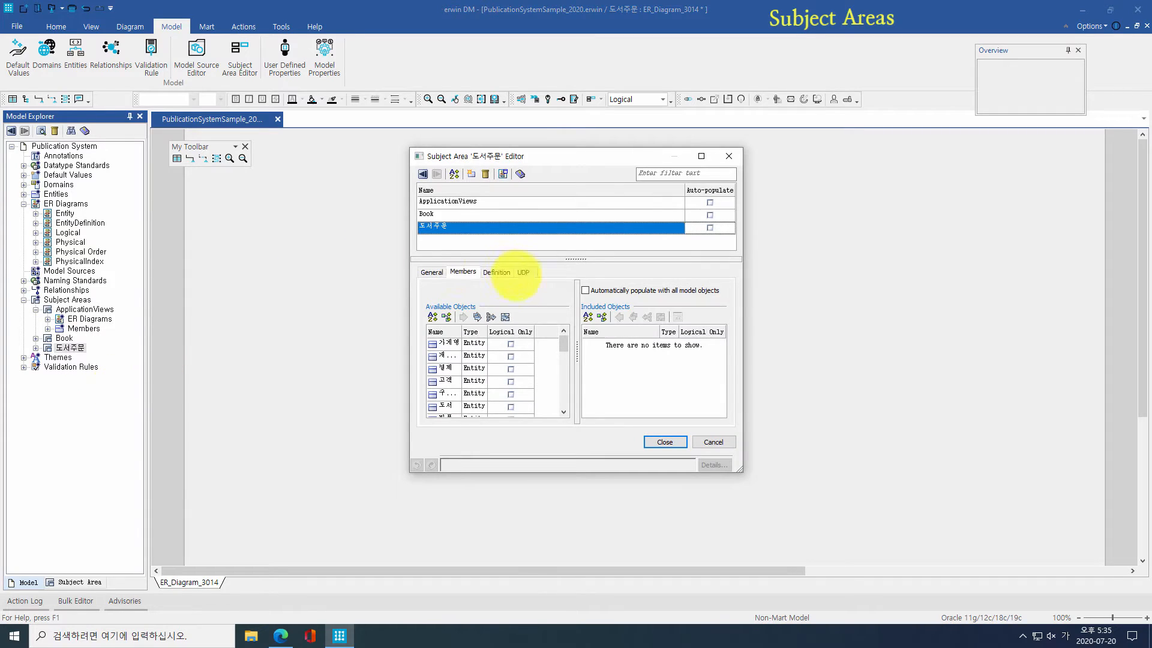
Step: Try adding 고객 to the subject area's members, then remove it again
click(462, 271)
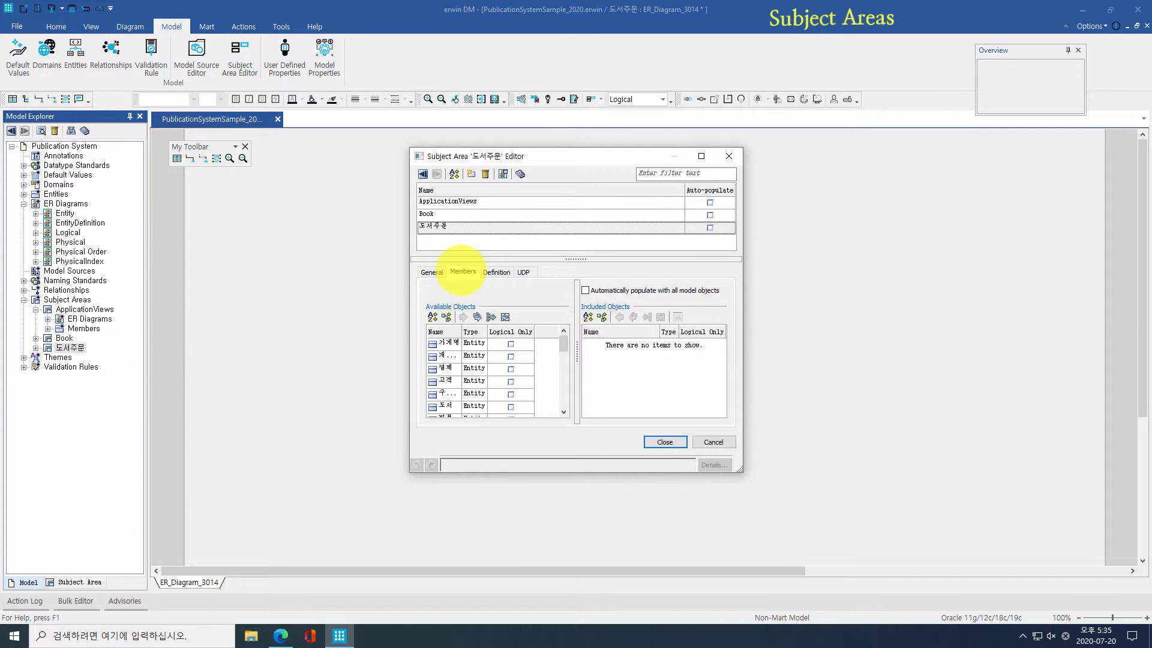
double_click(447, 343)
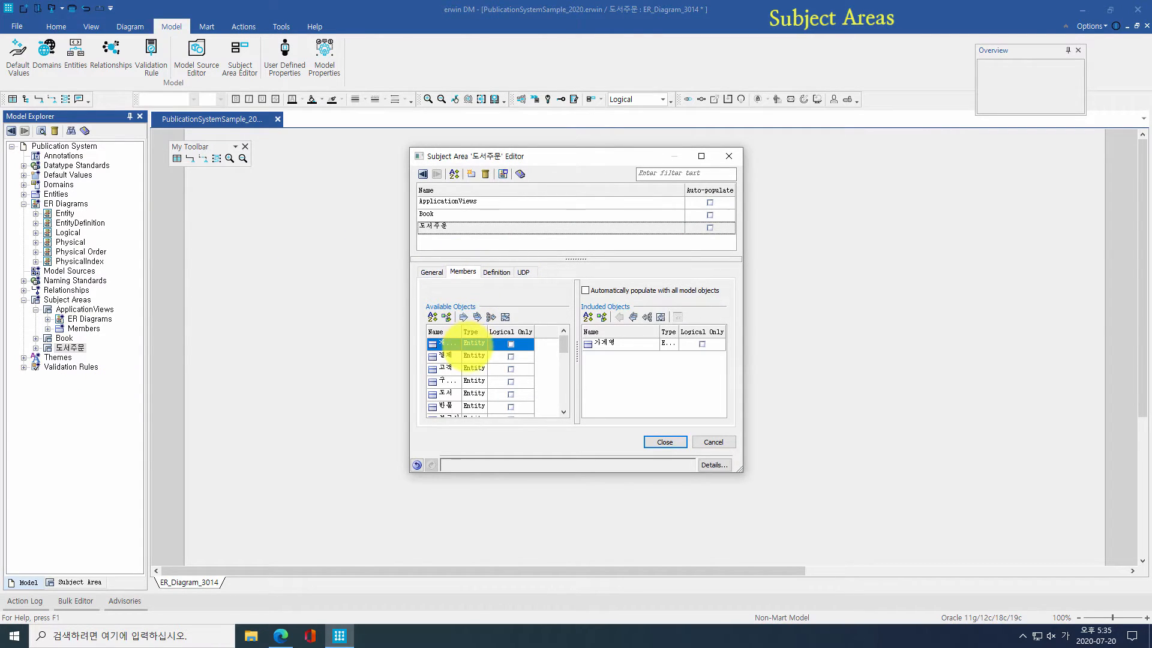
click(474, 369)
drag(474, 369, 585, 344)
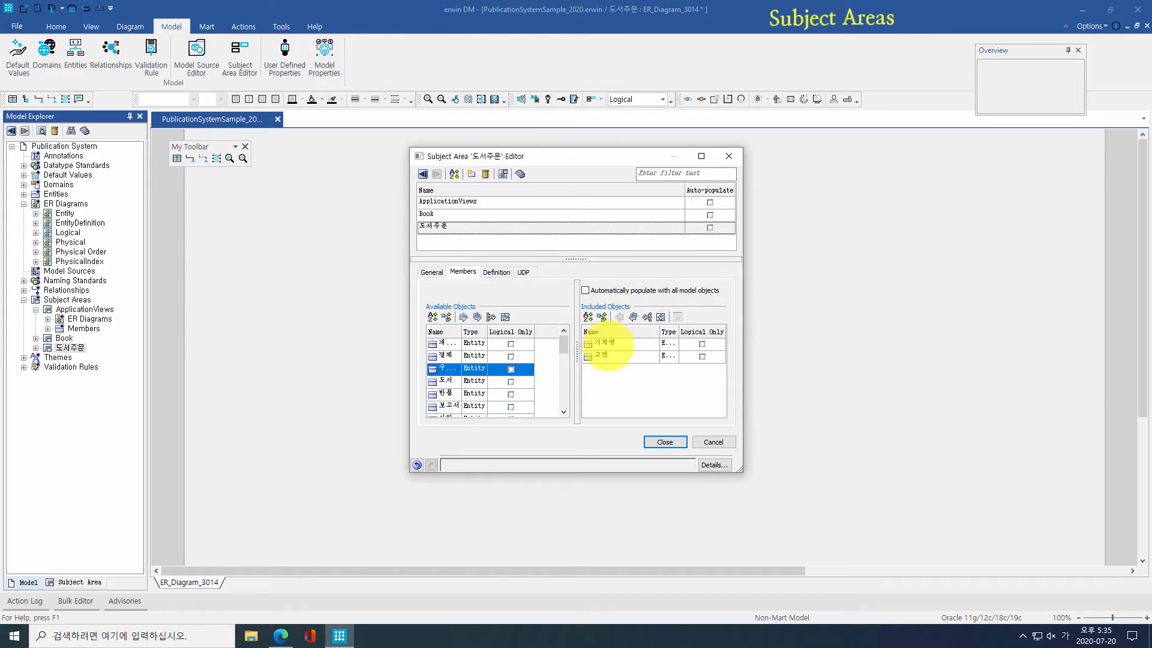
double_click(606, 344)
double_click(606, 344)
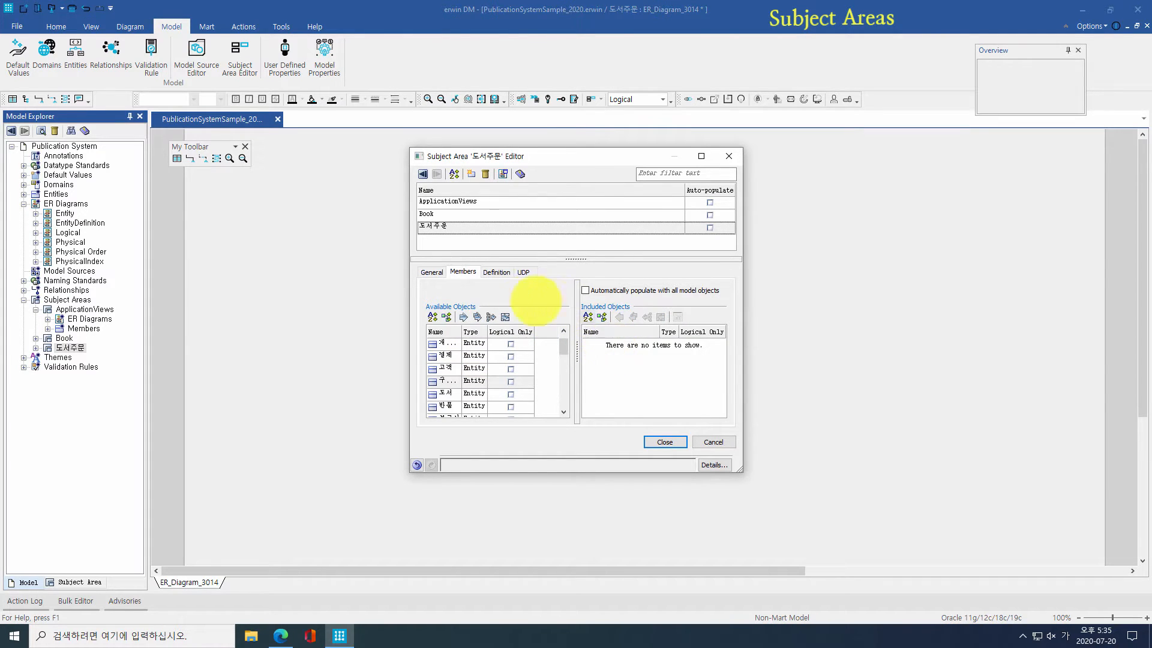
Step: Add 도서 and its neighbours at ancestor level 2 via Spanning Neighborhood
click(491, 316)
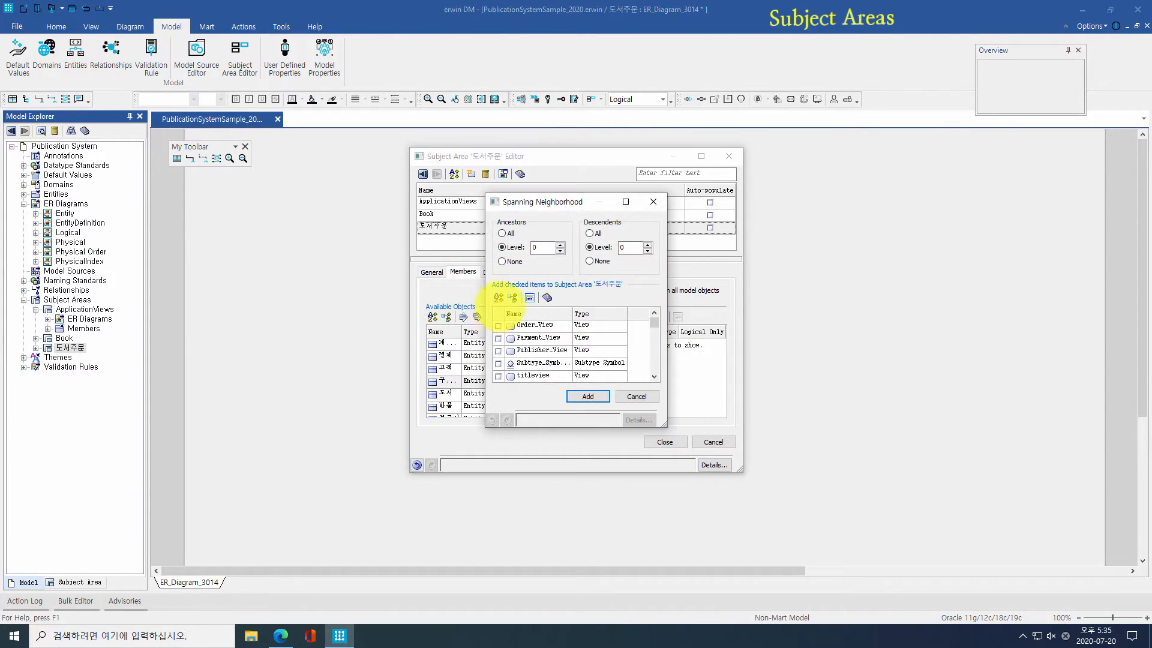
scroll(556, 346, down, 3)
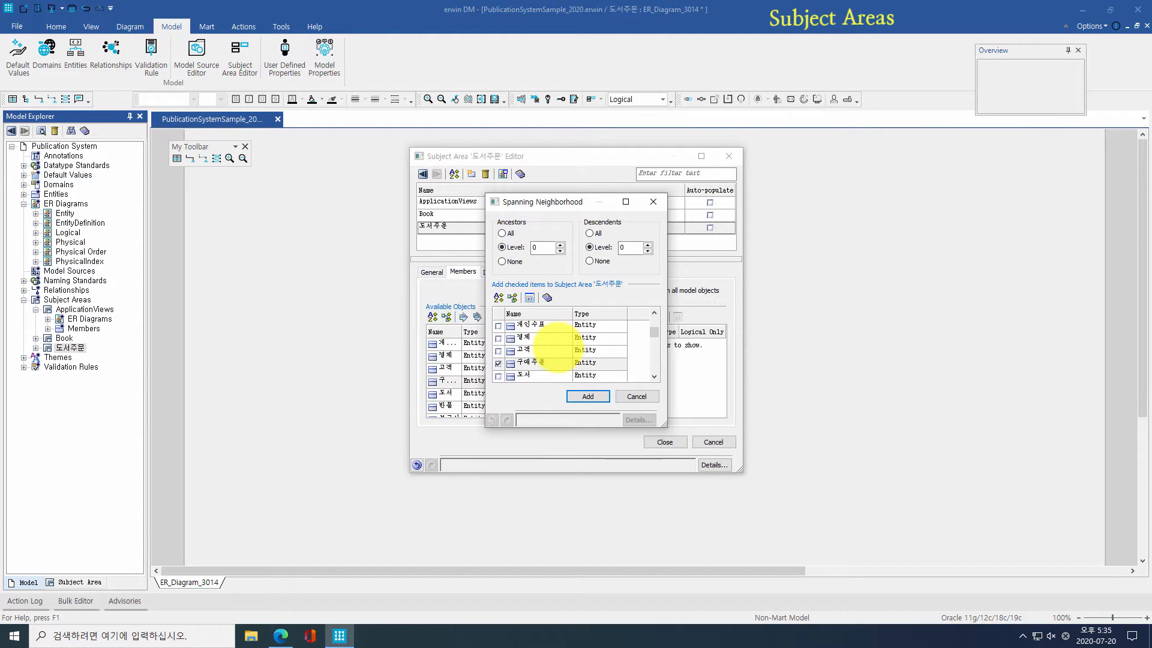
scroll(547, 345, down, 1)
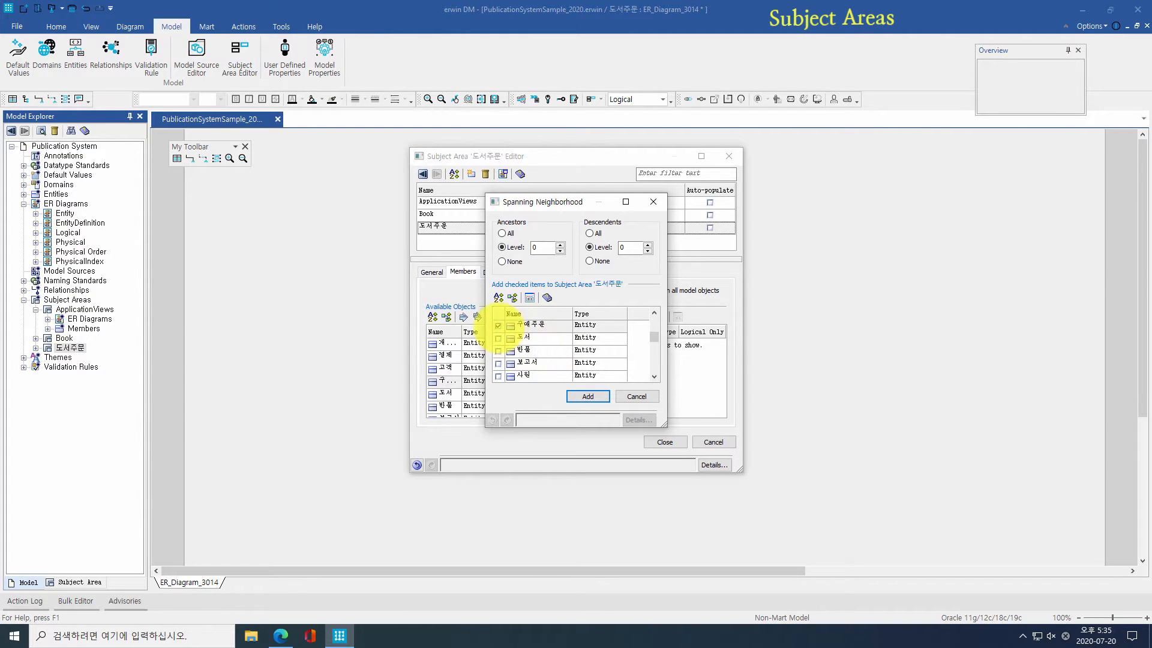
click(498, 325)
click(498, 338)
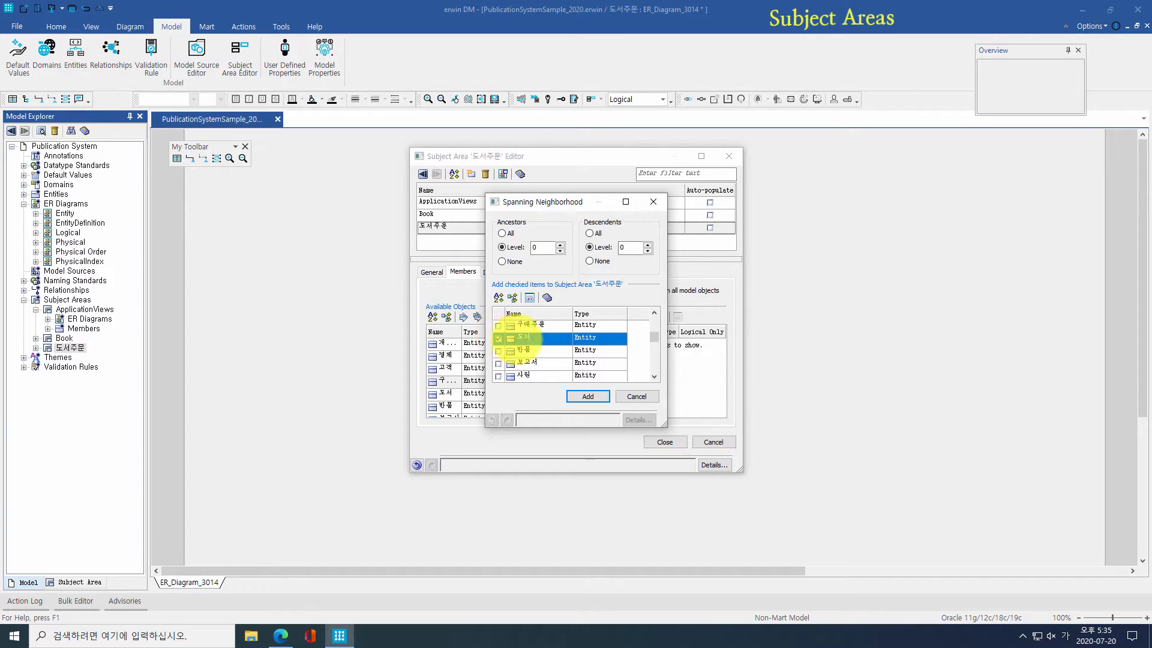
double_click(560, 245)
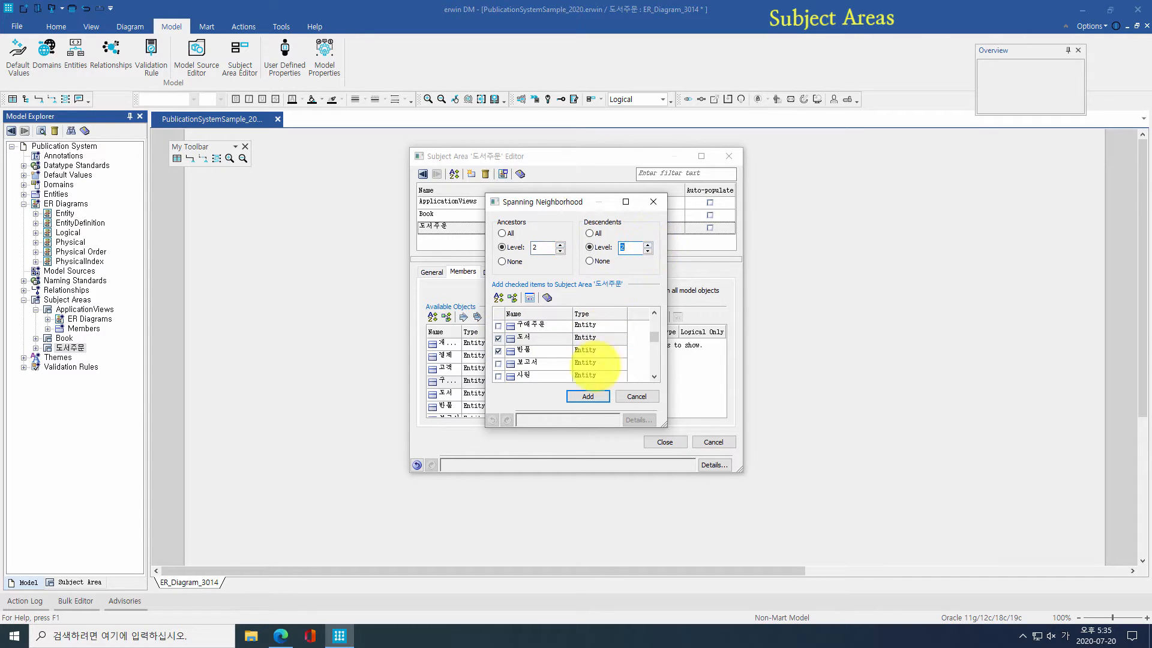
click(587, 396)
Step: Set the subject area's diagram to auto-populate and show attribute data types and null options
click(503, 173)
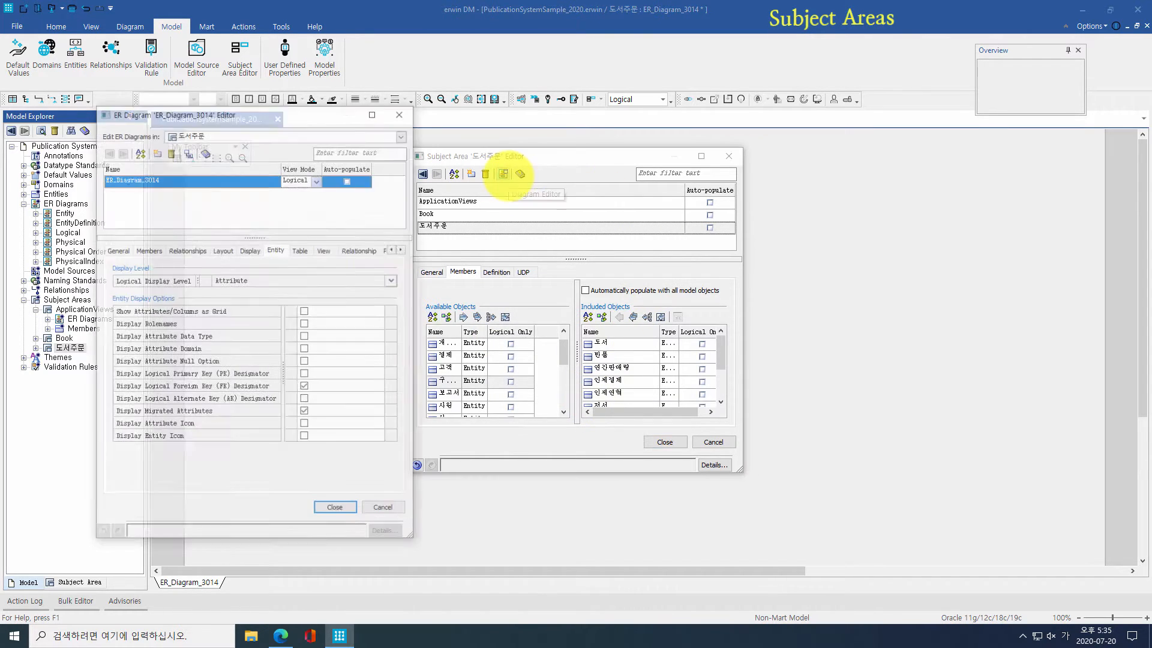
click(348, 179)
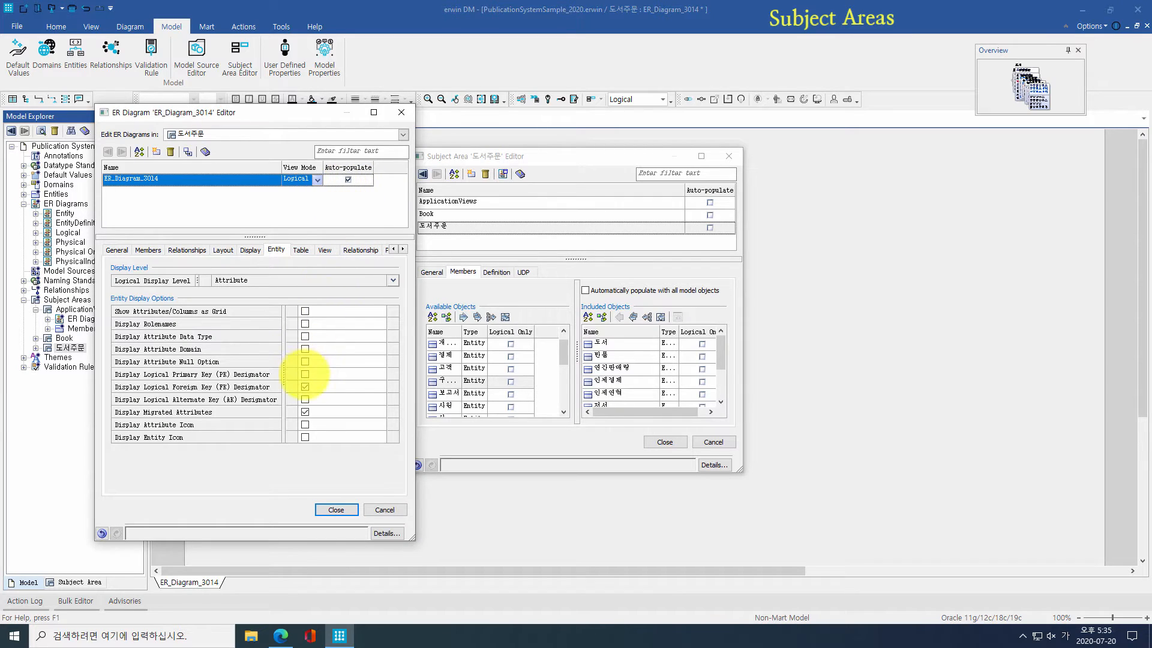
click(305, 361)
click(305, 336)
click(305, 311)
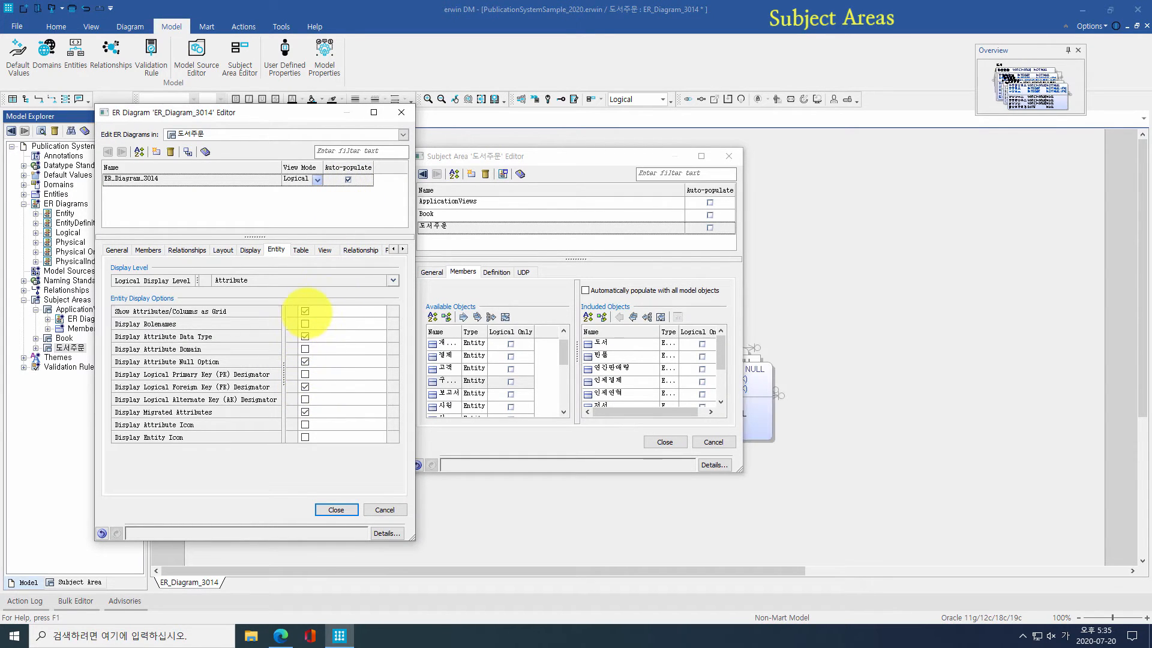
click(327, 510)
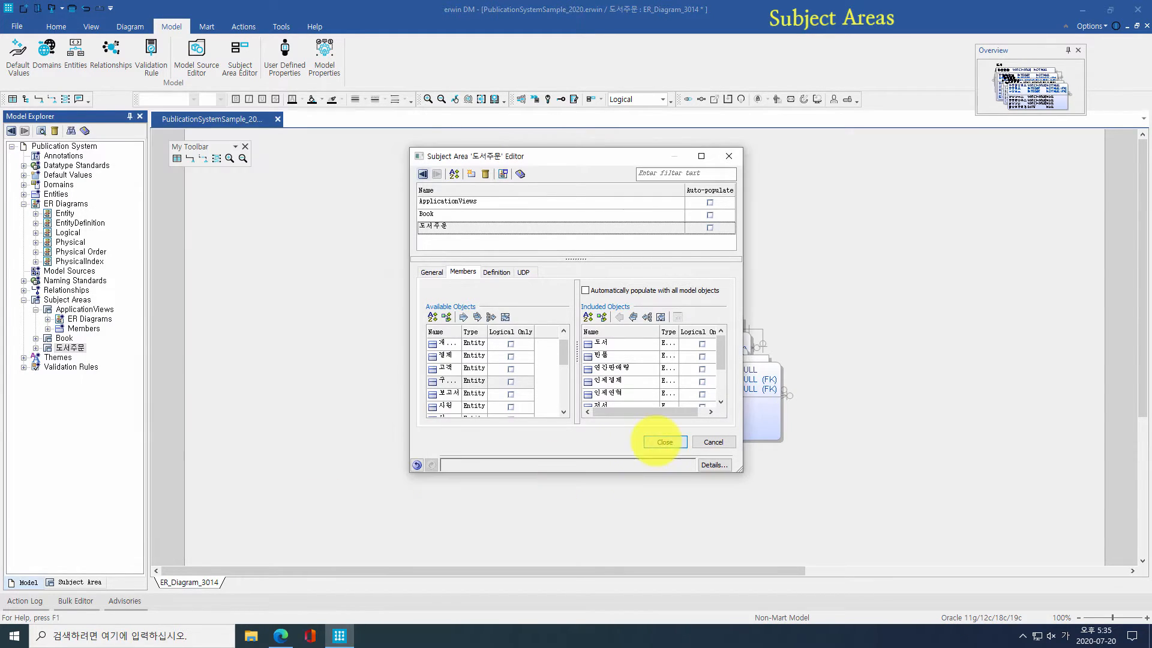
click(666, 442)
key(ctrl+a)
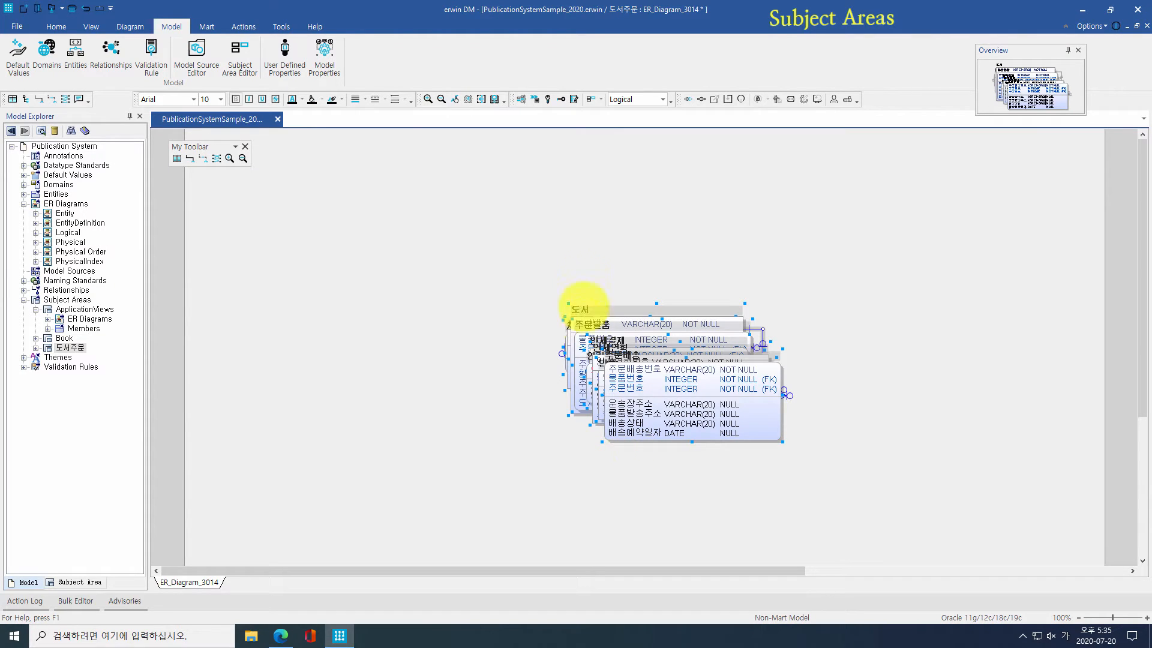
Step: Apply an automatic hierarchical layout to the 도서주문 diagram and reroute its relationship paths
click(130, 26)
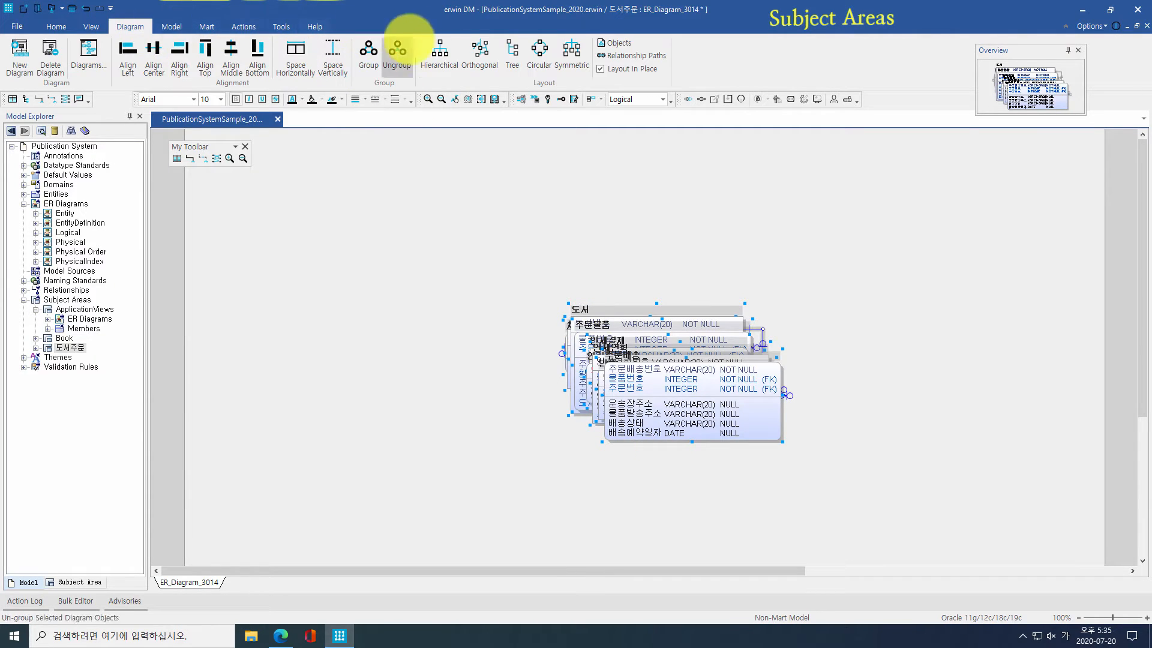
click(572, 51)
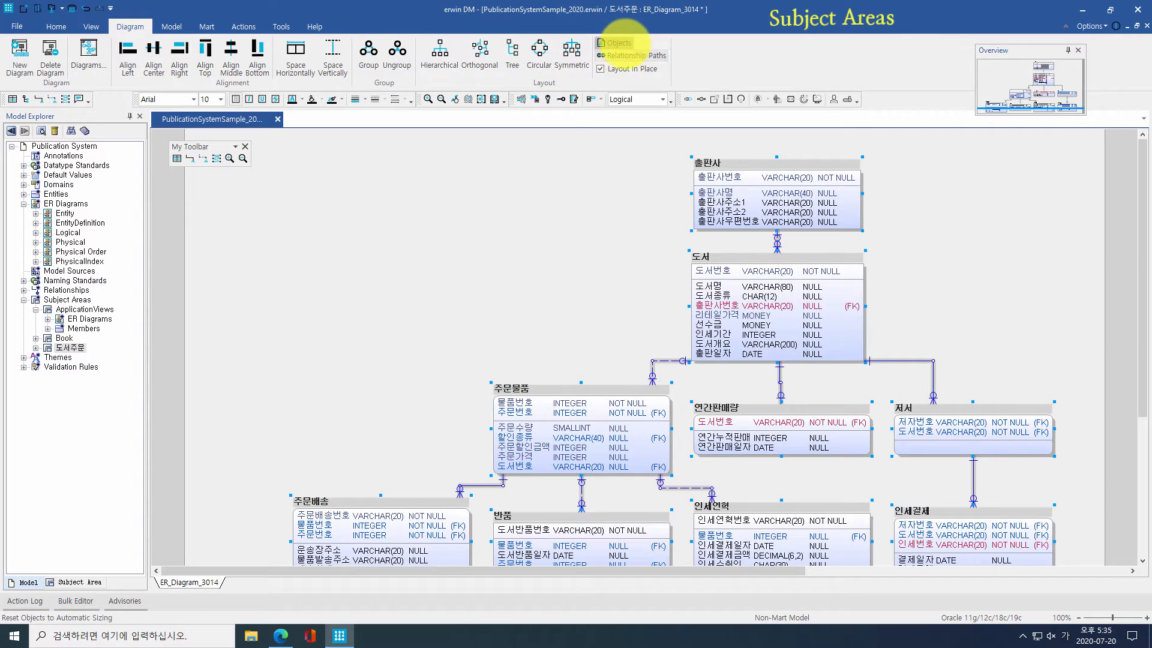
click(629, 55)
click(584, 211)
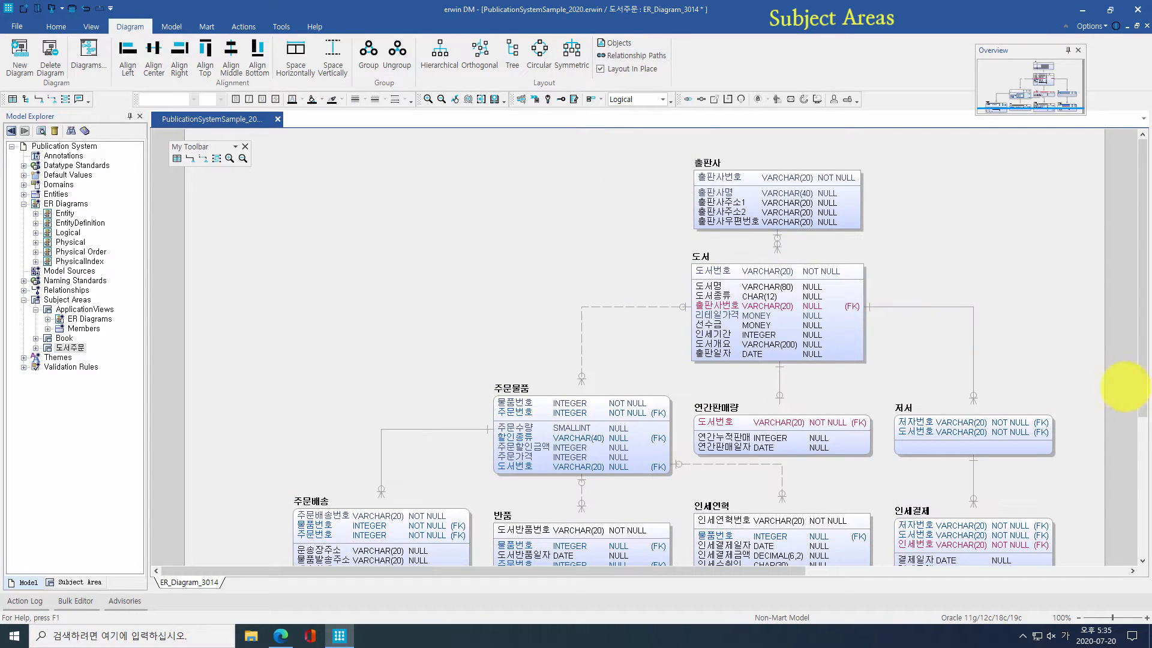
drag(1143, 386, 1143, 404)
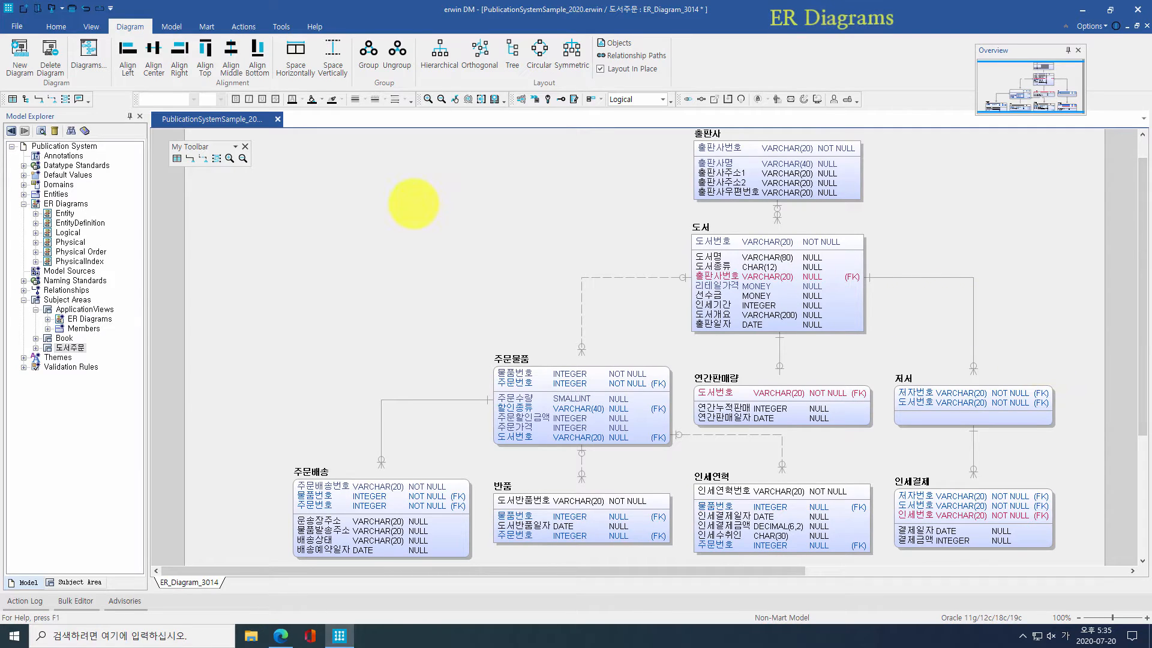
Step: Switch to the Entity diagram, then view EntityDefinition, Physical, PhysicalIndex and Physical Order, ending on Logical
click(84, 204)
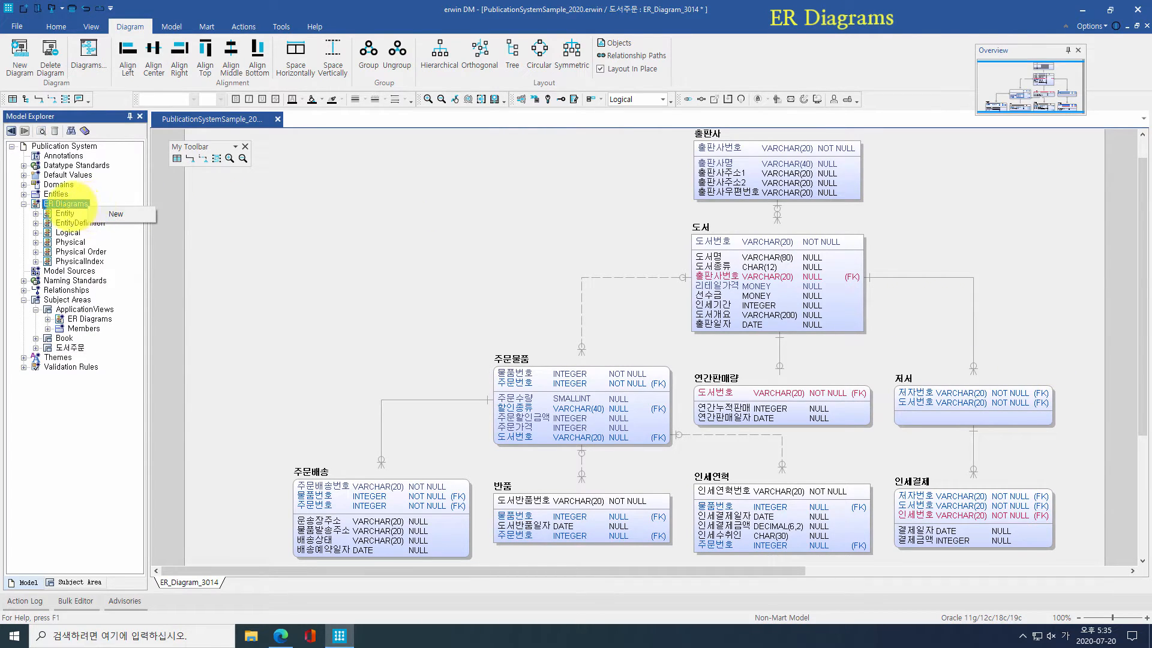
right_click(65, 213)
click(96, 217)
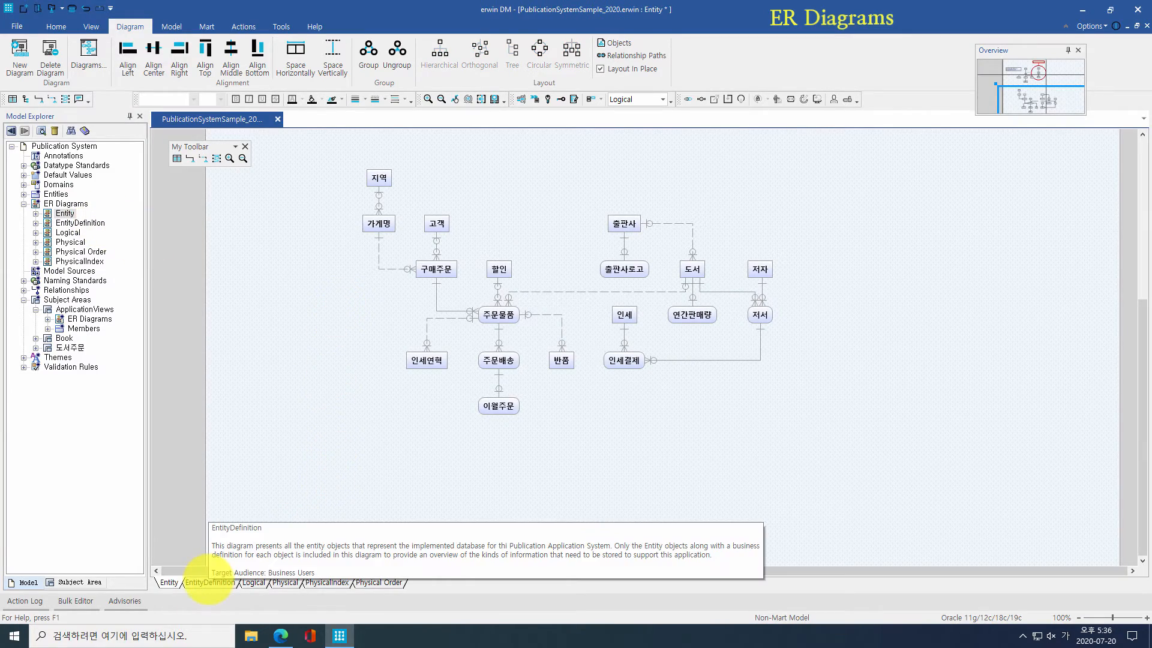
click(210, 582)
click(252, 582)
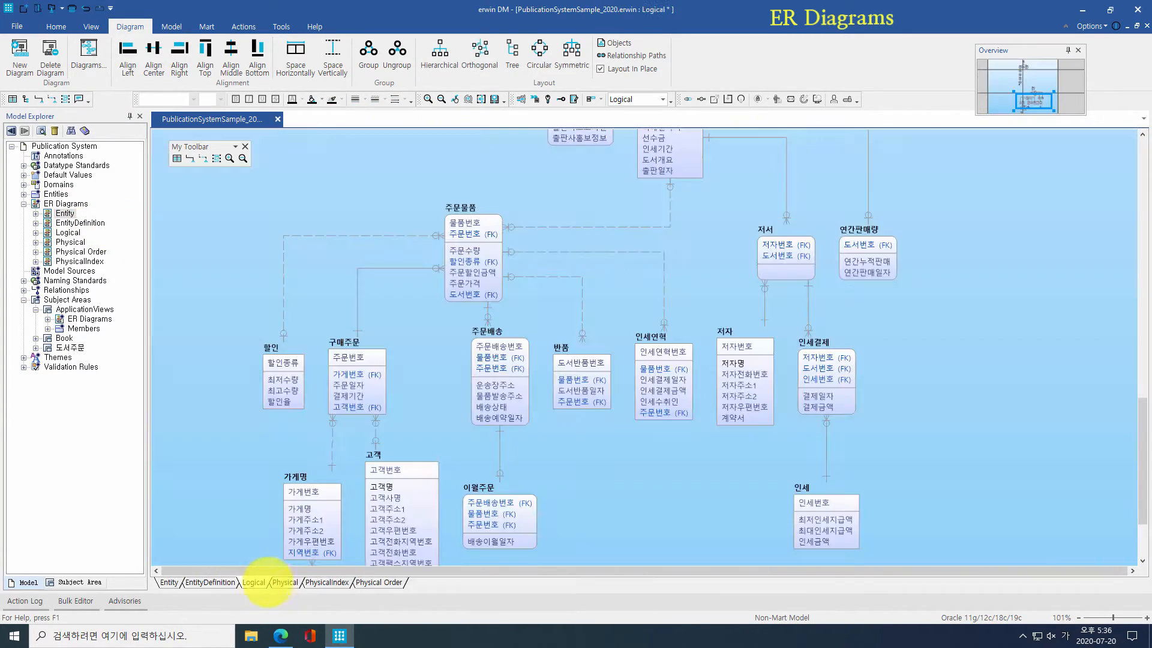
click(286, 582)
click(318, 582)
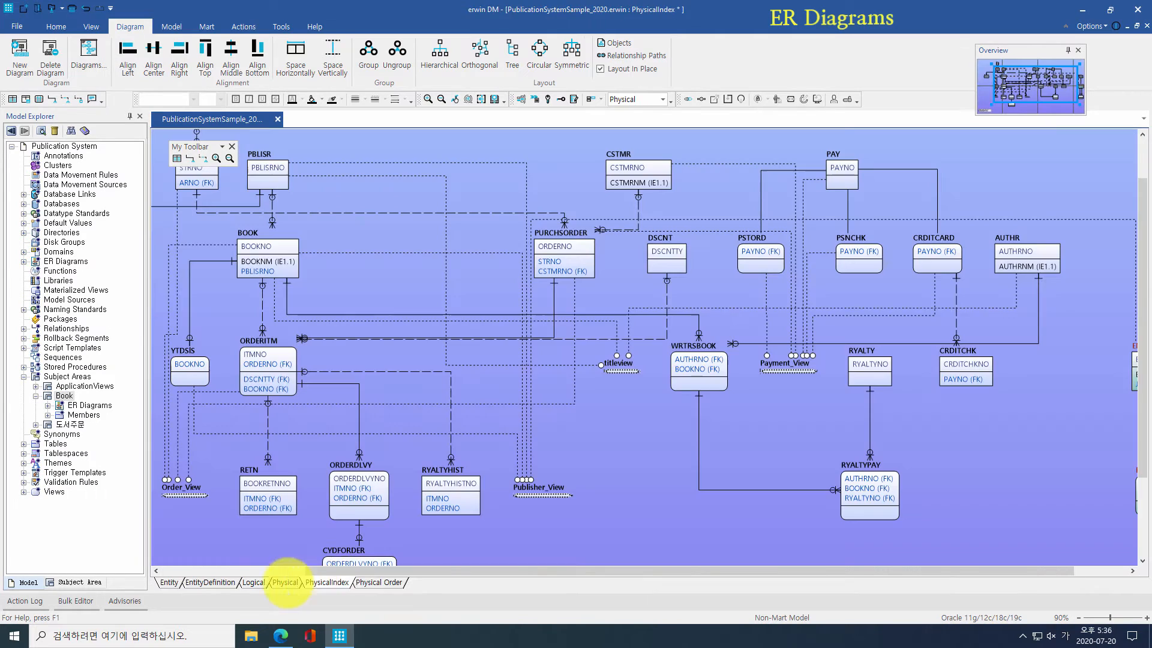
click(375, 582)
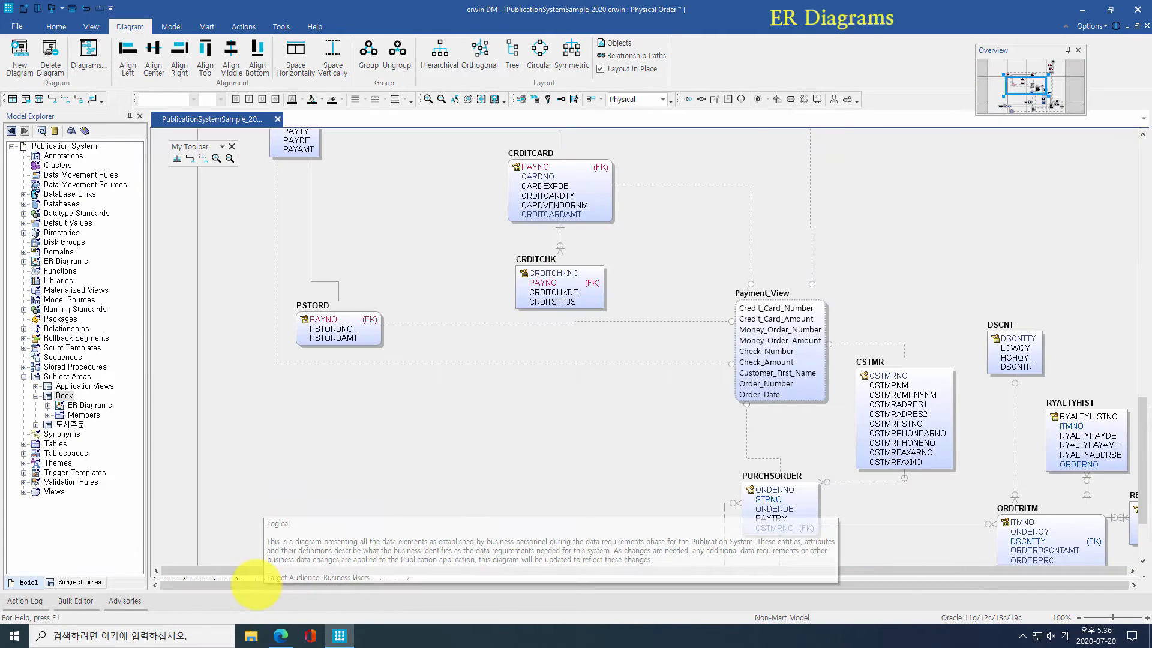
click(253, 581)
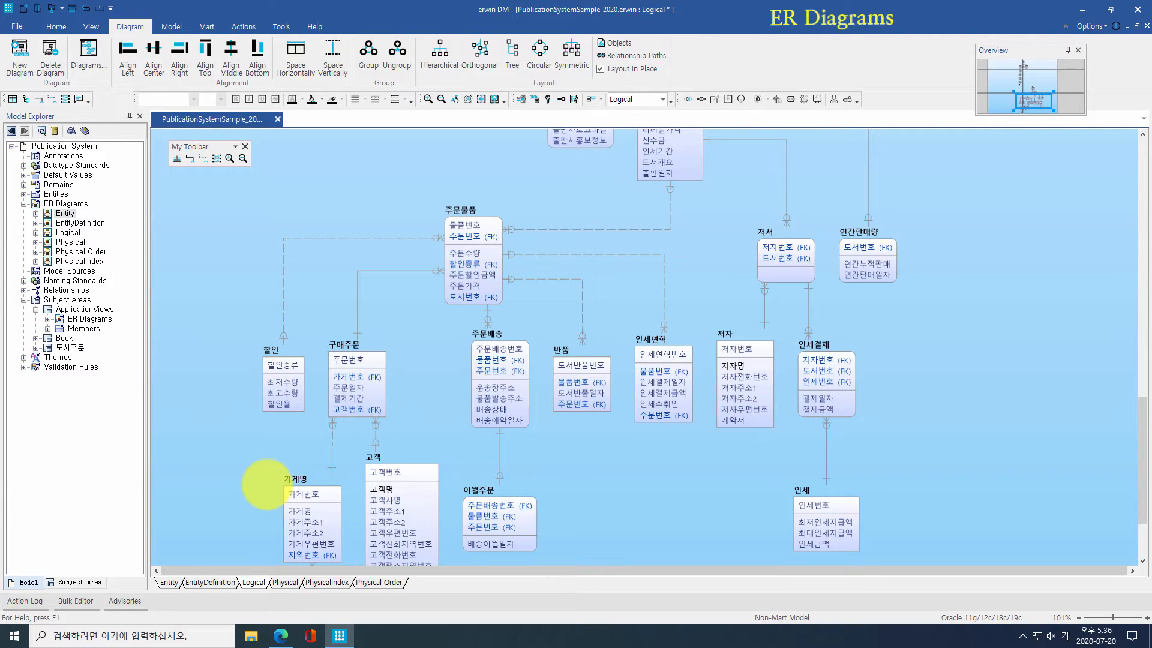
right_click(108, 367)
Step: Rename the subject area's two diagrams to 도서 and 주문
click(125, 408)
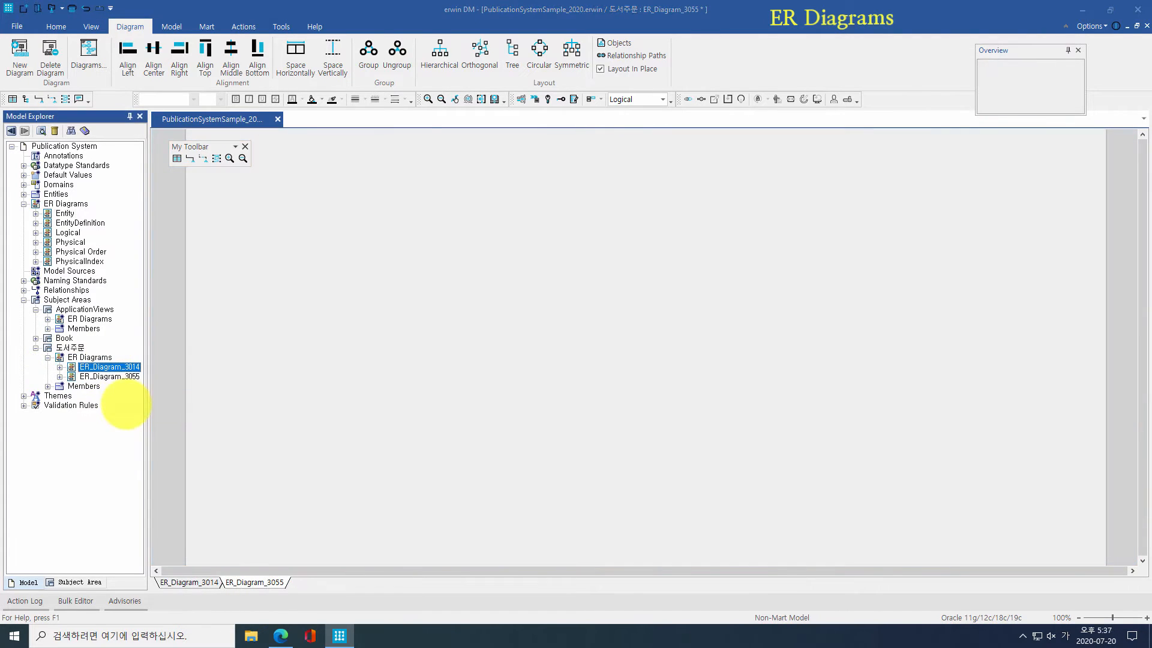
click(161, 181)
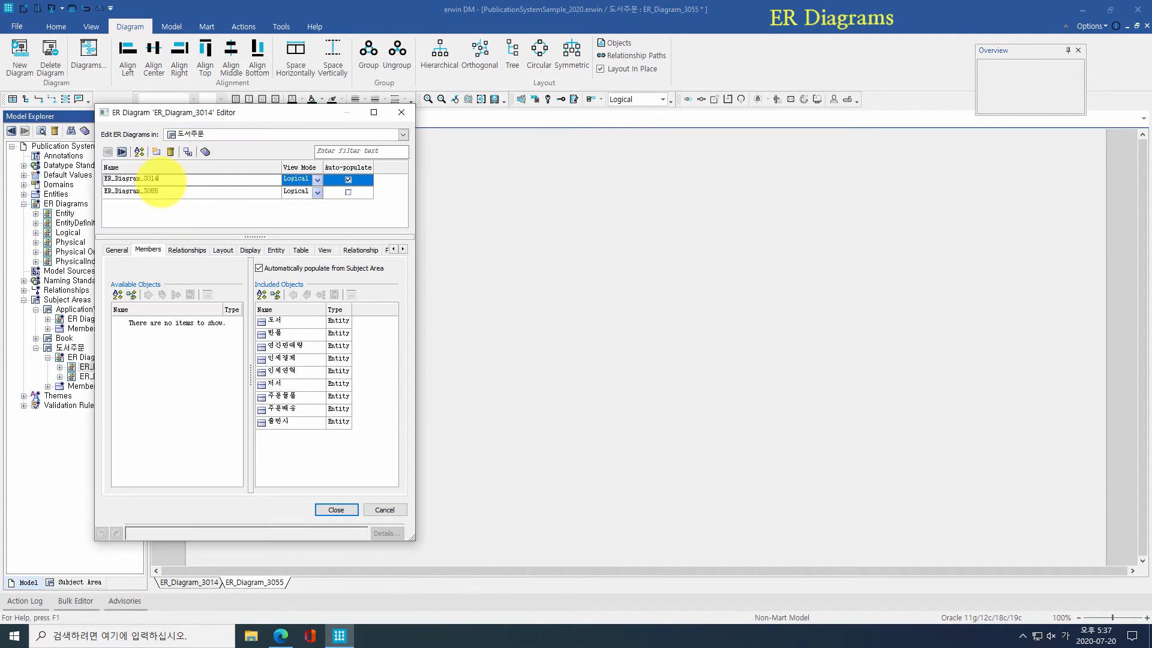
drag(161, 182, 52, 171)
text(ㄷ)
click(183, 191)
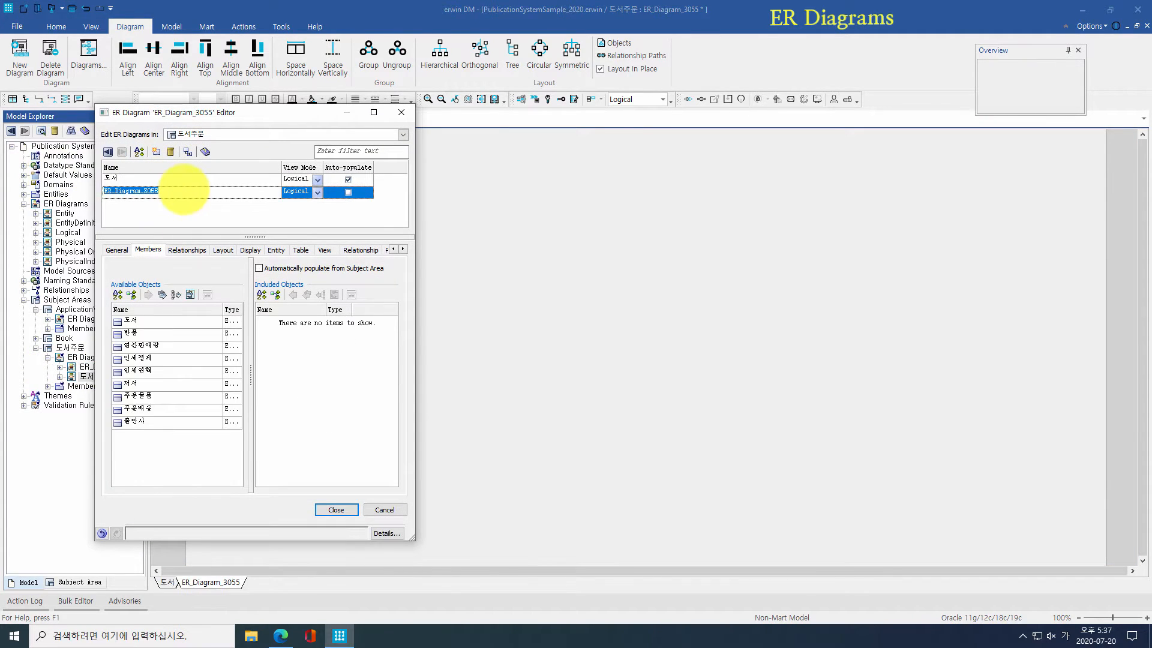
text(주문)
click(346, 177)
Step: Turn off auto-populate for 도서 and add its related entities via Spanning Neighborhood
click(290, 267)
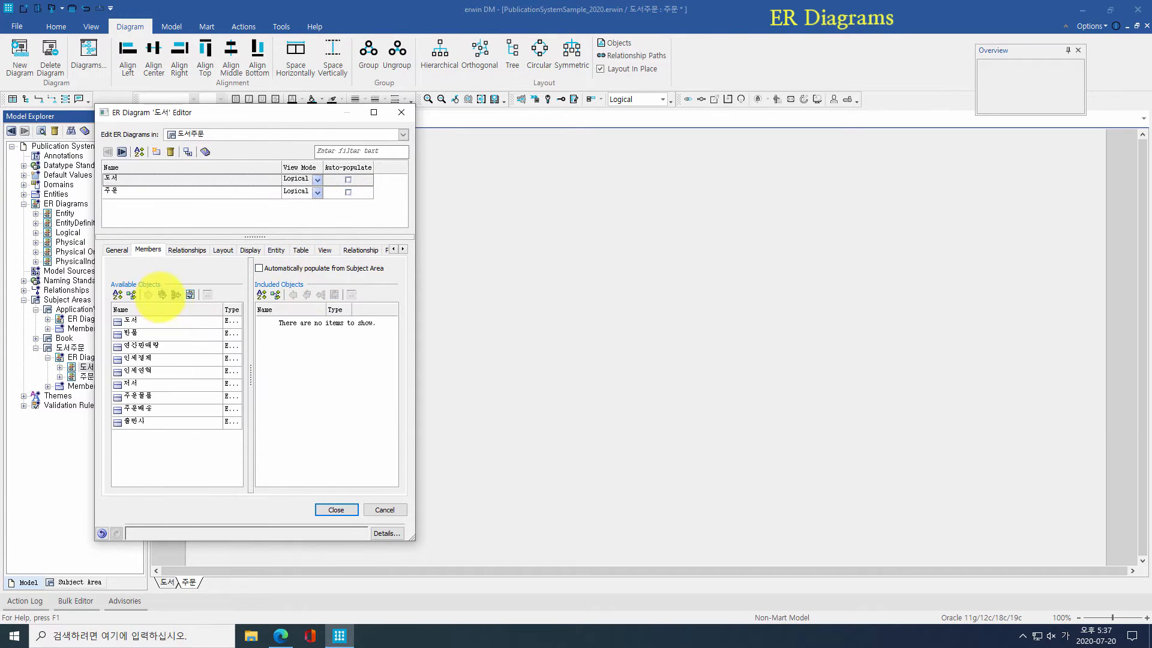
click(190, 294)
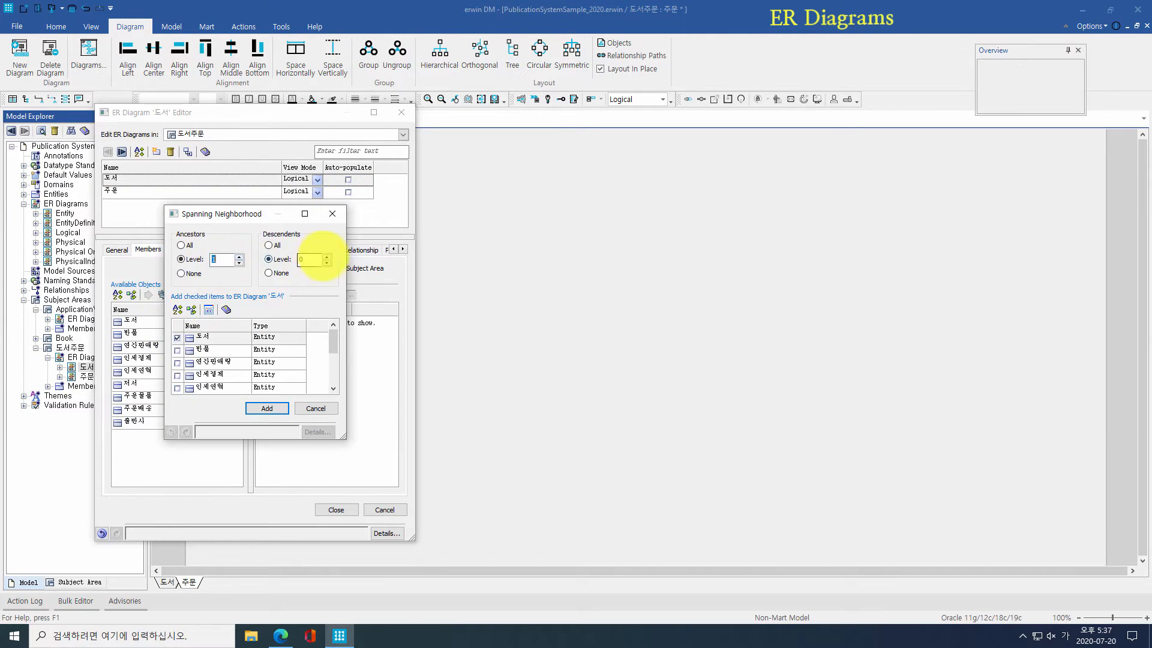
click(267, 407)
click(276, 250)
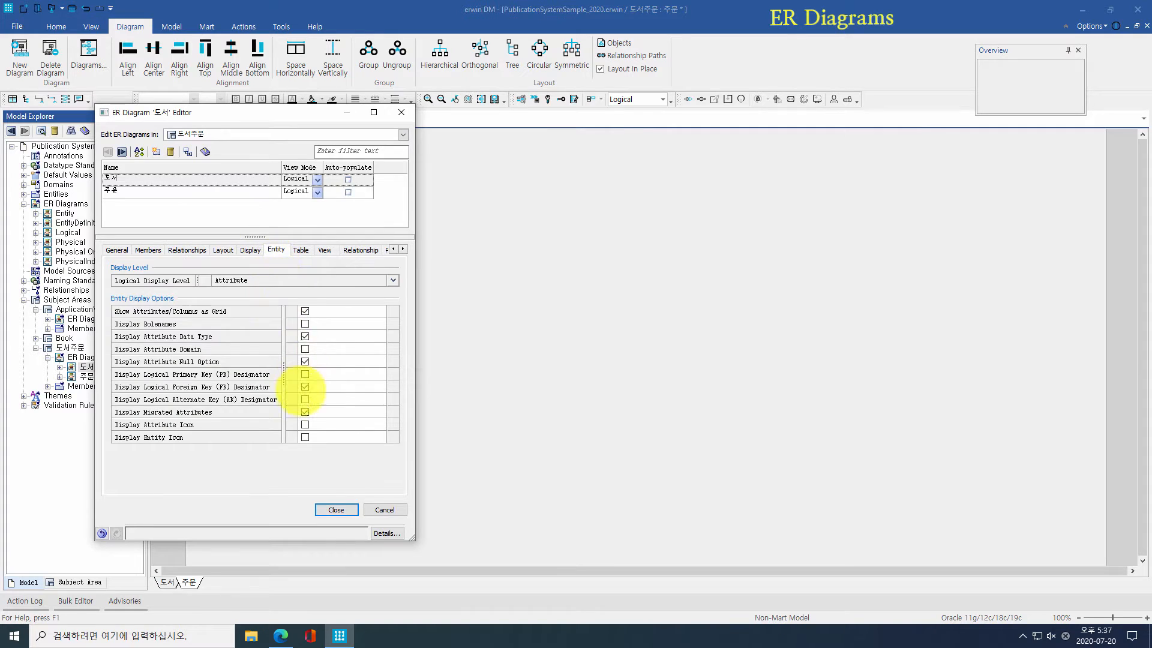
Step: Add 주문물품 and neighbours one ancestor and one descendant level deep to the 주문 diagram
click(180, 191)
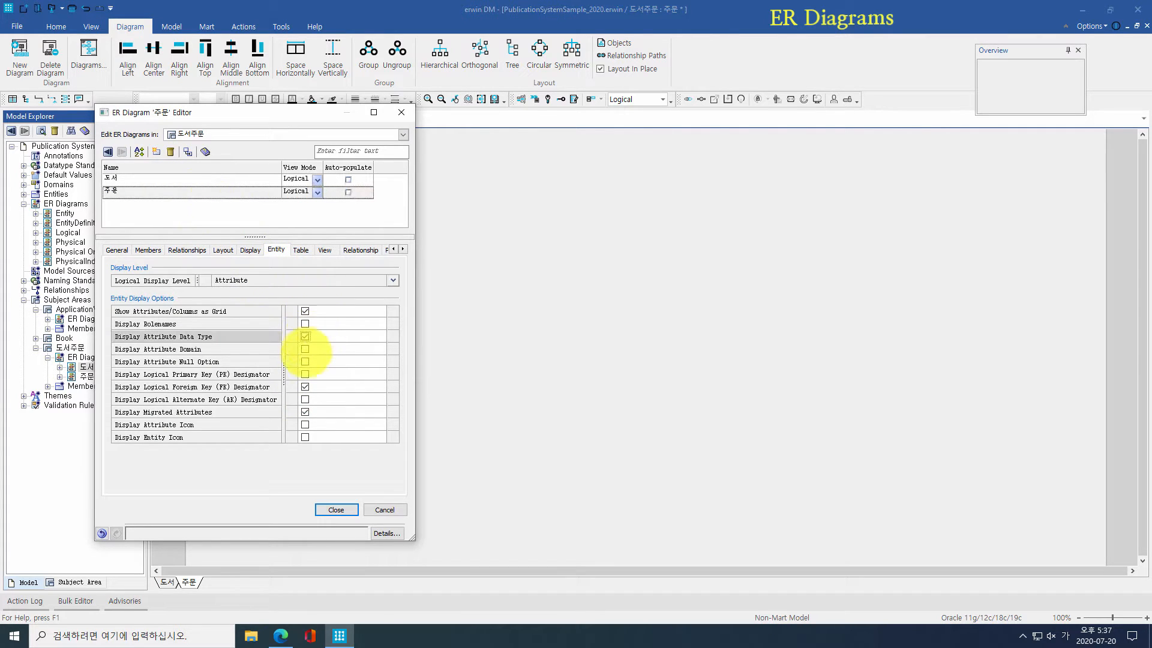
click(148, 249)
click(190, 295)
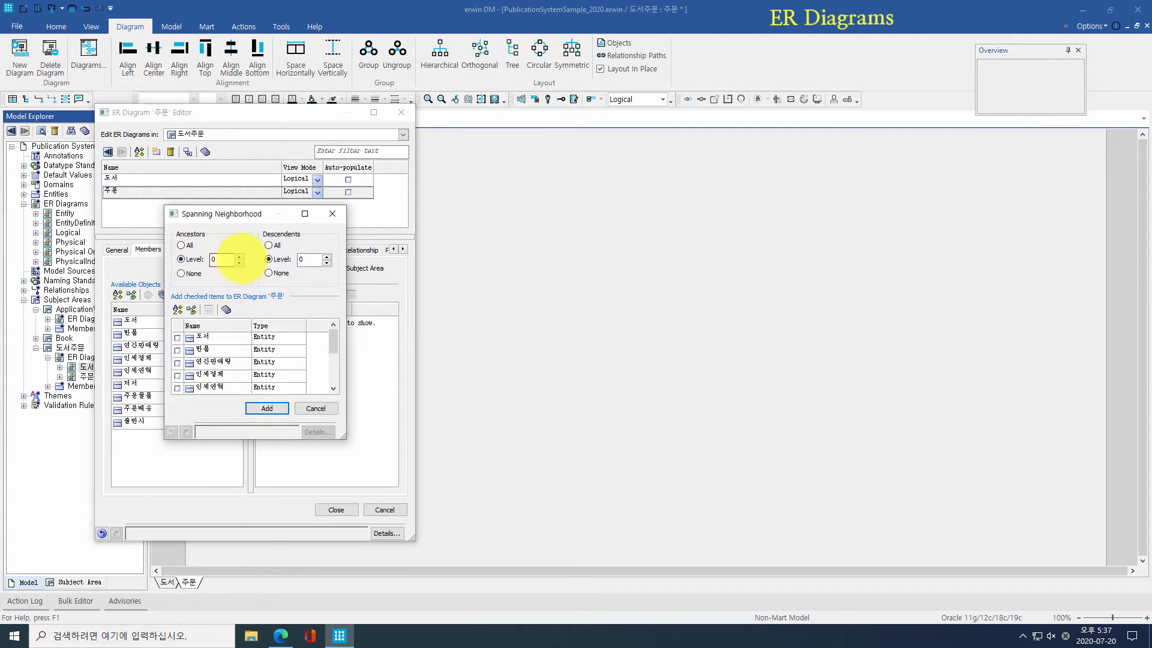
click(239, 257)
click(327, 257)
scroll(262, 341, down, 2)
click(177, 350)
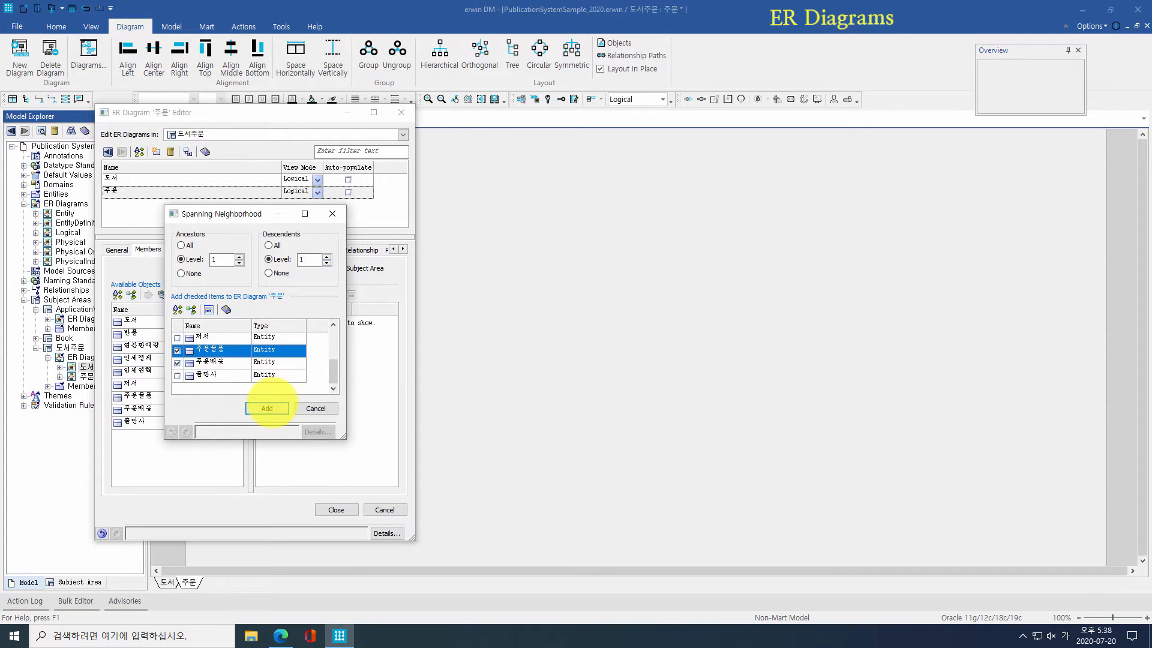
click(272, 406)
click(335, 508)
Step: Apply a tree layout to the 주문 and 도서 diagrams
key(ctrl+a)
click(510, 55)
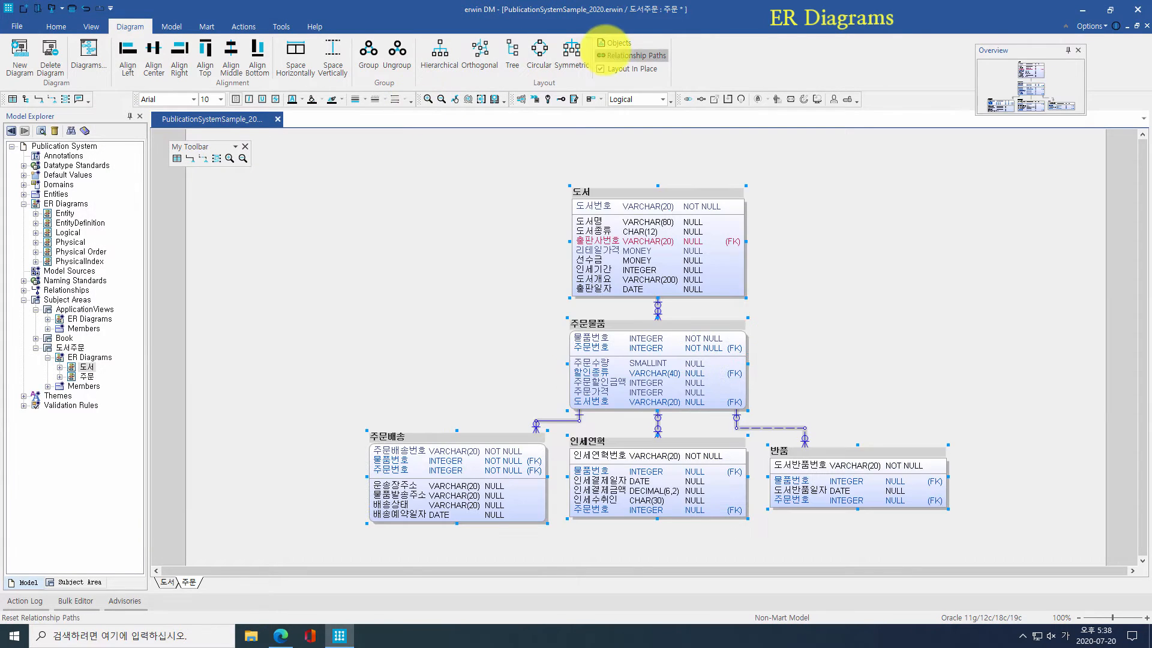
right_click(84, 367)
click(111, 376)
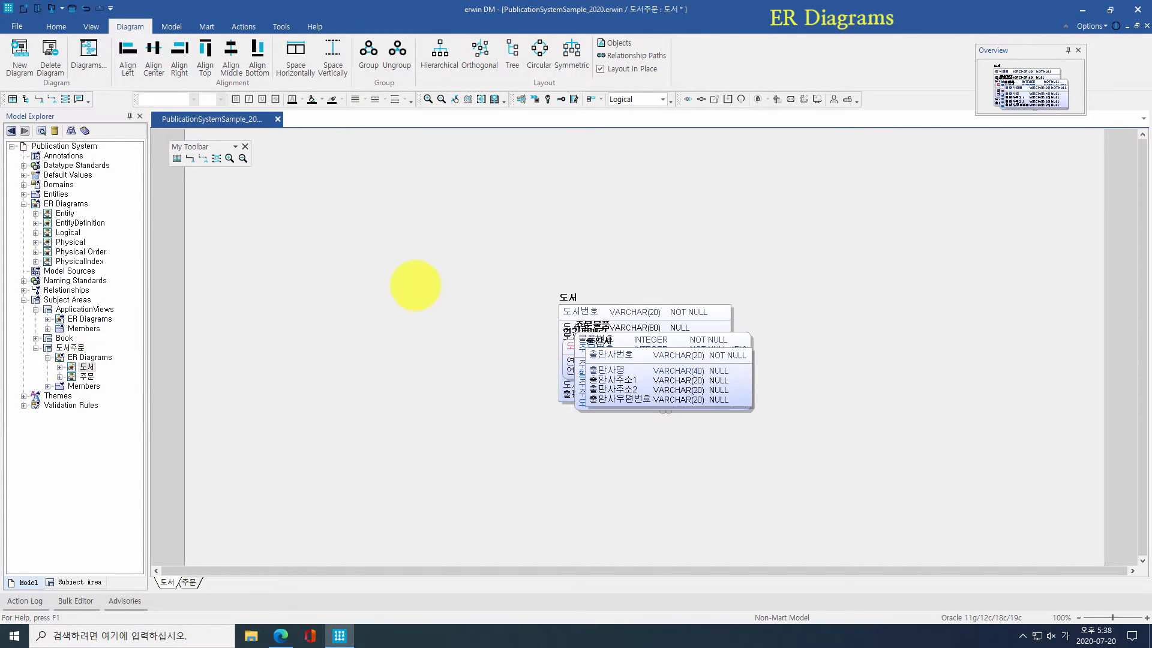
click(513, 55)
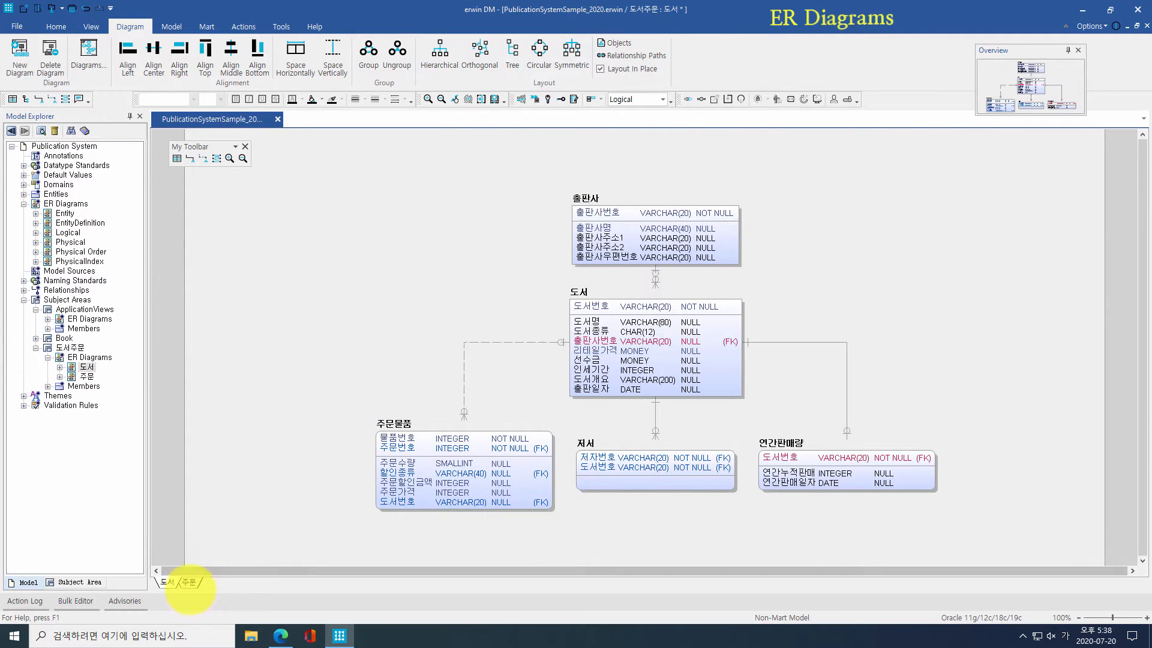
click(188, 582)
click(168, 582)
click(187, 582)
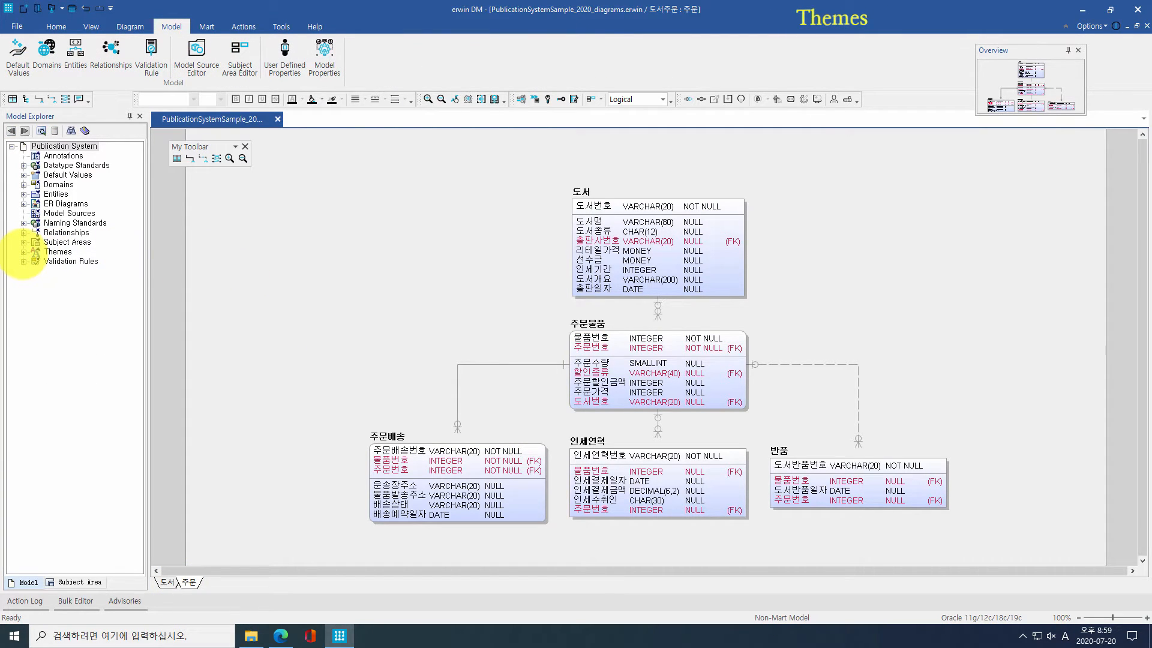
Step: Inspect Classic Theme and apply it to entity 도서
click(24, 252)
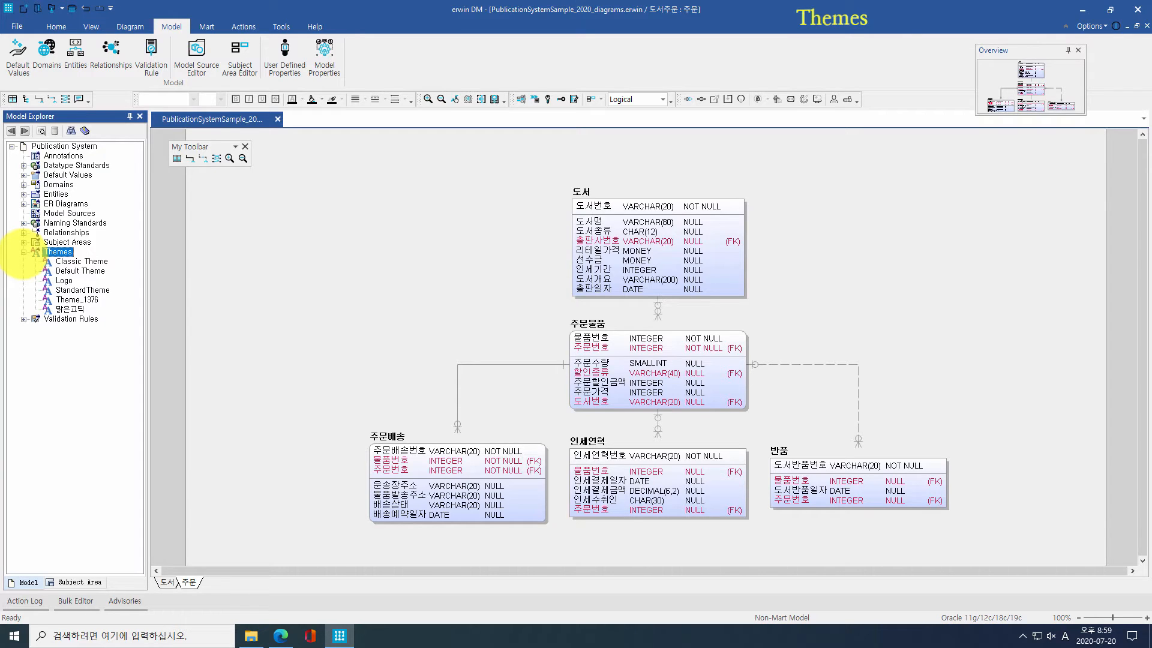
double_click(72, 262)
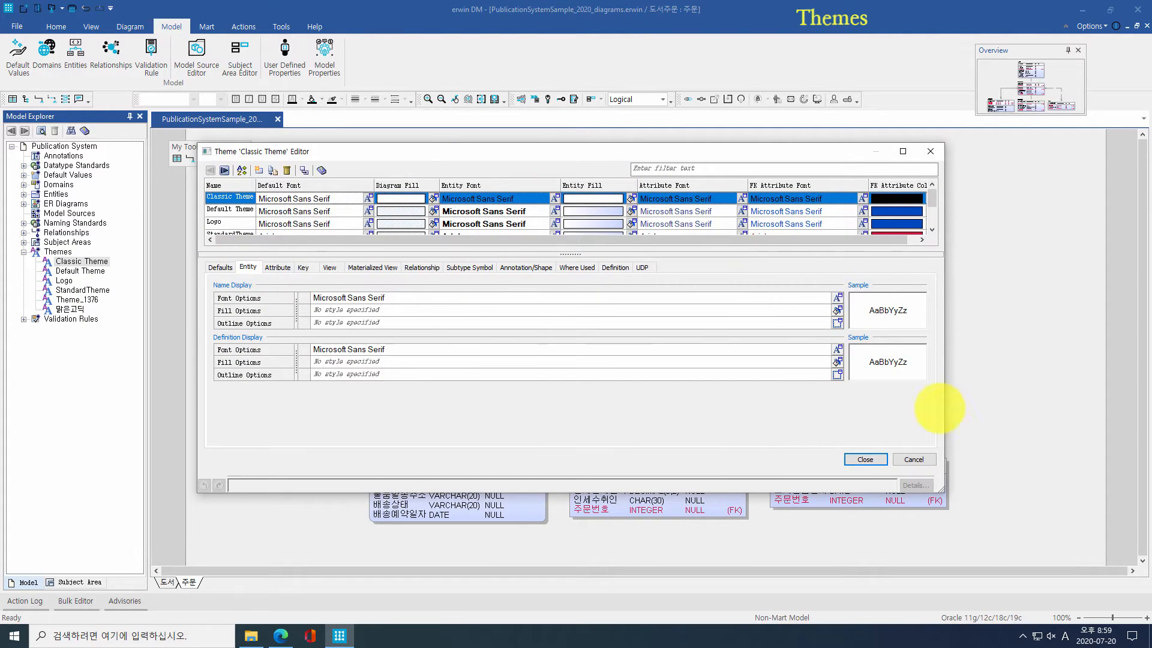
click(861, 459)
right_click(591, 191)
click(594, 202)
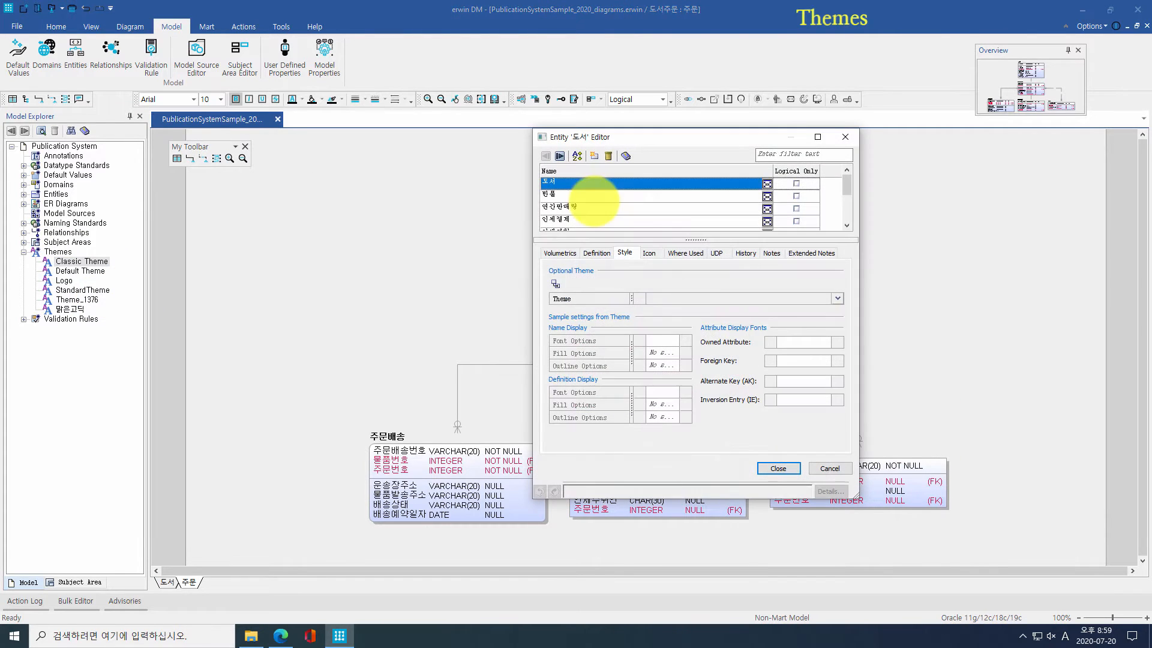
click(813, 301)
click(806, 324)
click(778, 468)
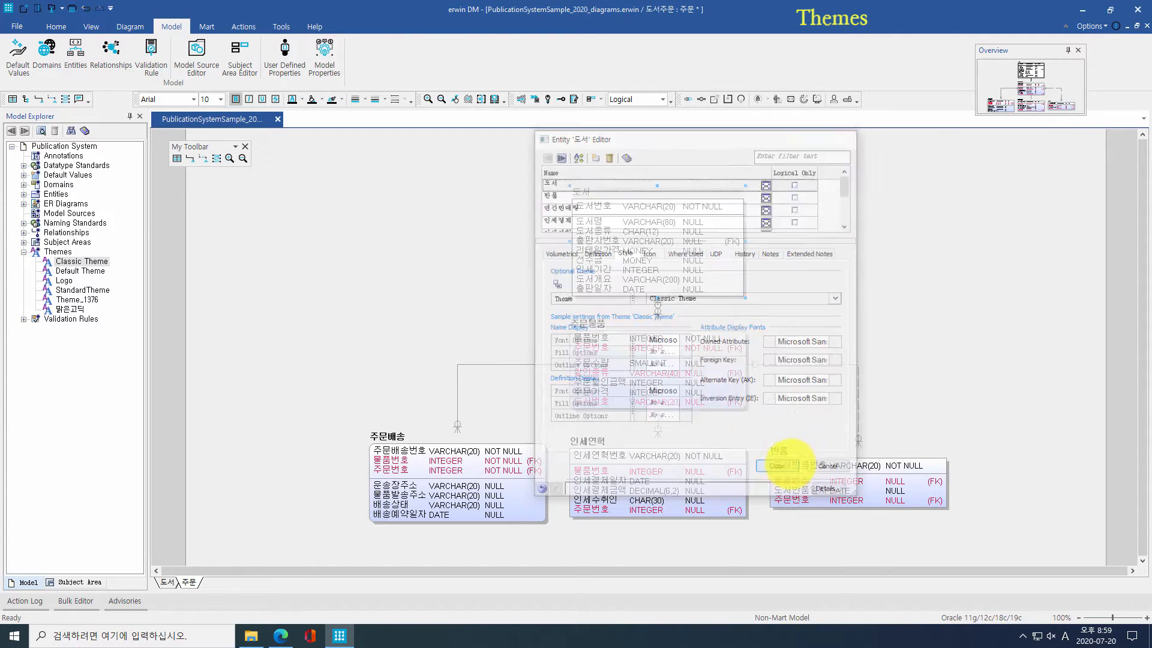
Step: Review the theme options in the 도서주문 subject area properties without changing them
click(19, 243)
click(23, 242)
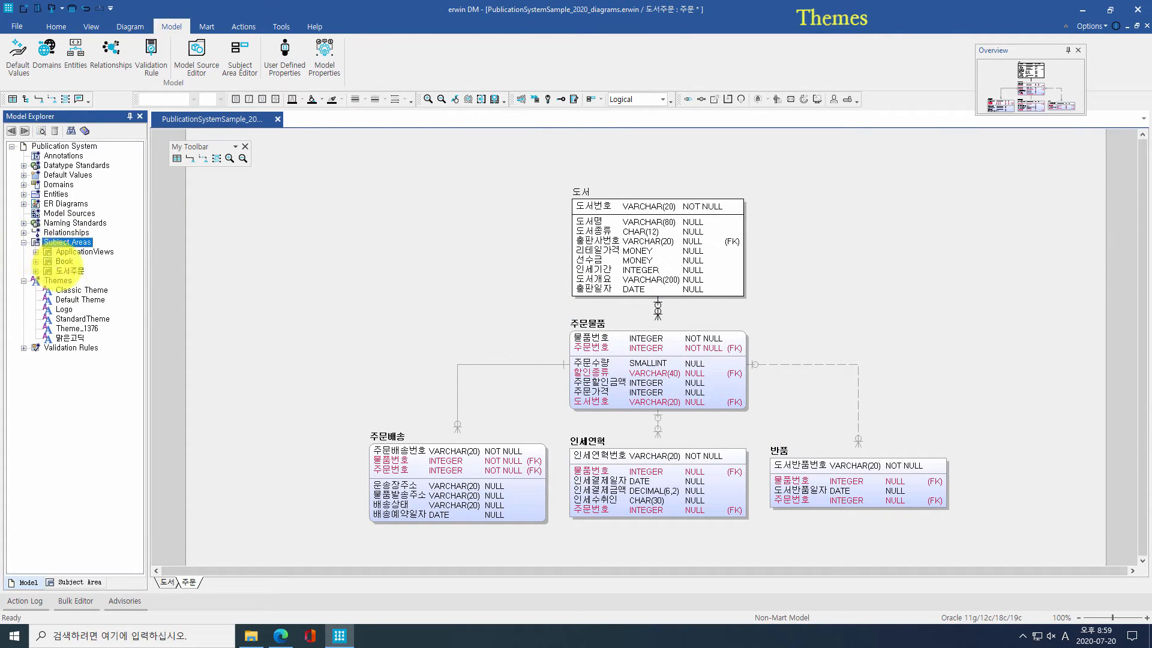
right_click(60, 270)
click(96, 306)
click(721, 362)
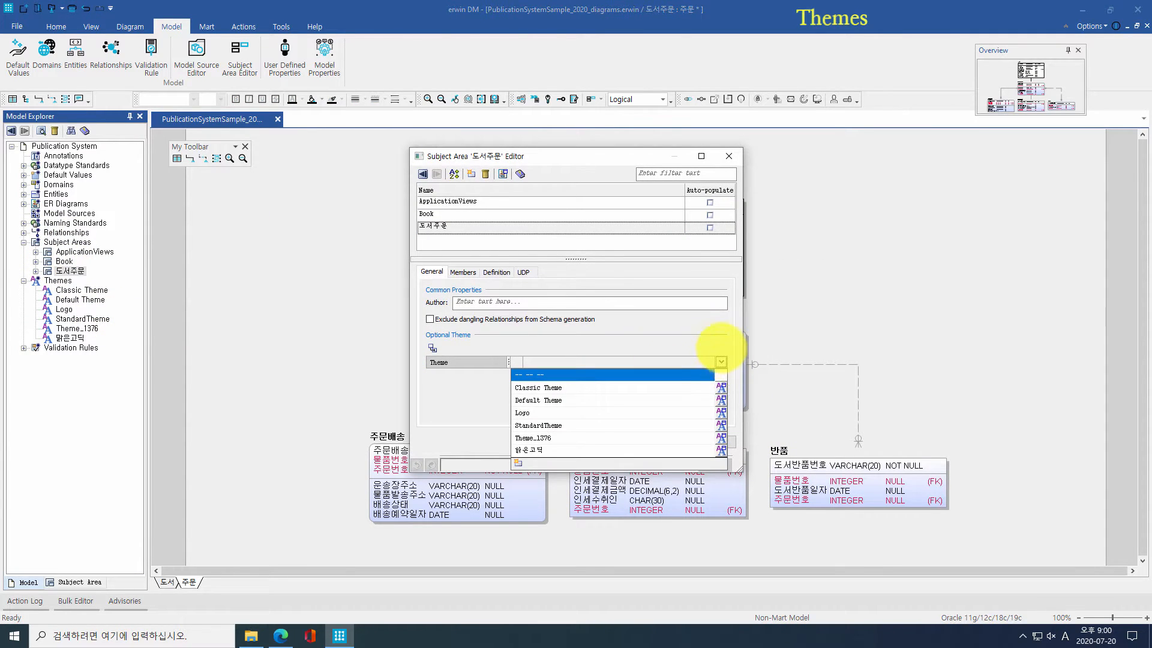
click(721, 362)
click(665, 442)
Step: Apply the 맑은고딕 theme to the Logical ER diagram
double_click(35, 204)
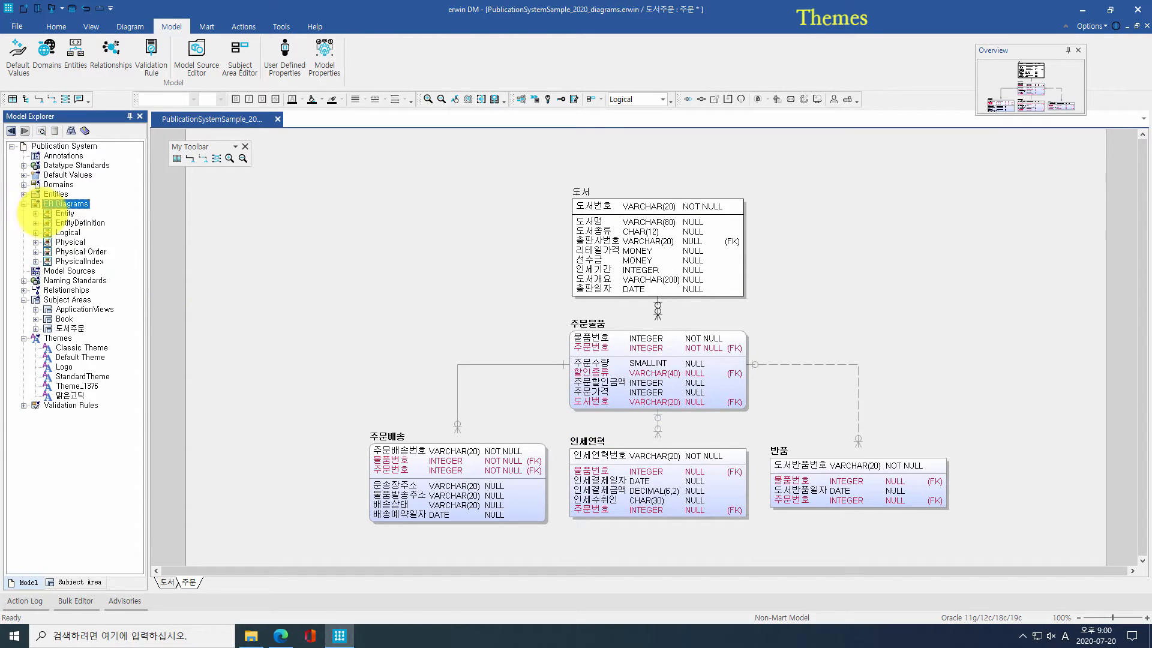
right_click(66, 232)
click(114, 281)
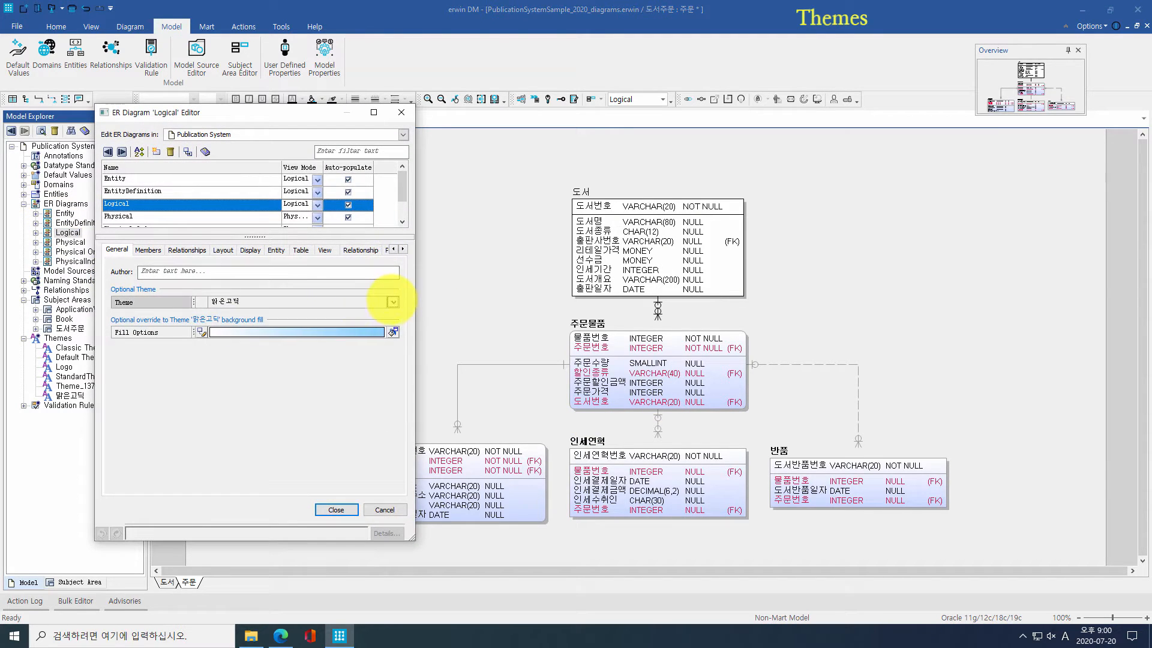
click(393, 301)
click(372, 391)
click(336, 509)
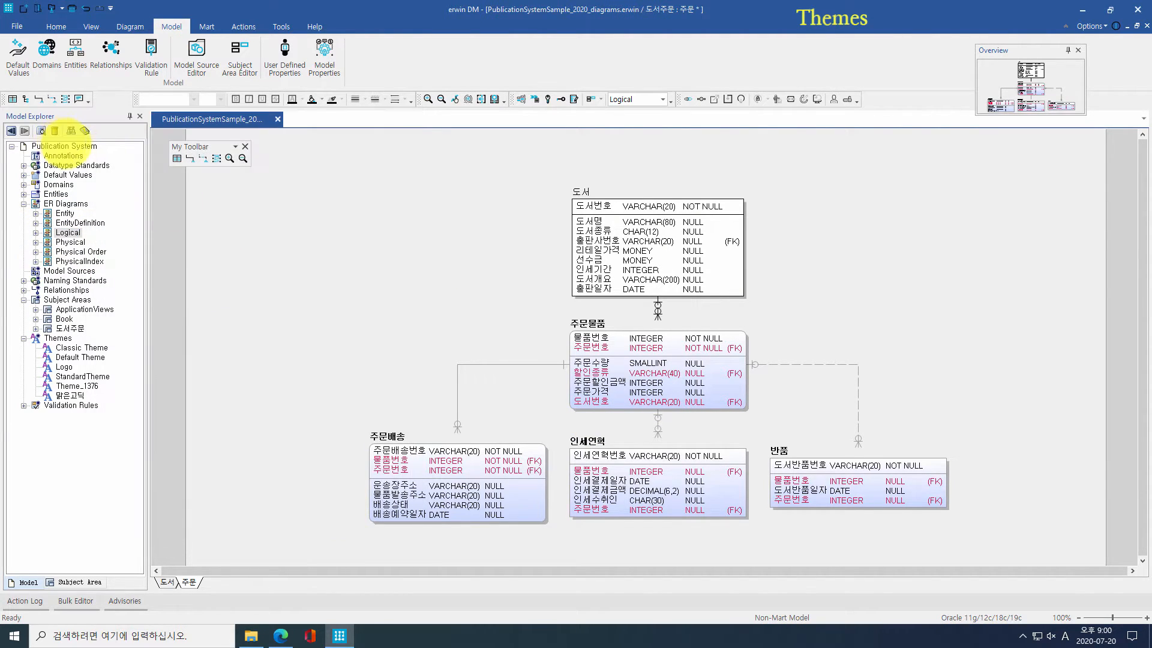
Step: Open the Publication System model's default theme choices in Model Properties
right_click(65, 146)
click(80, 159)
click(764, 320)
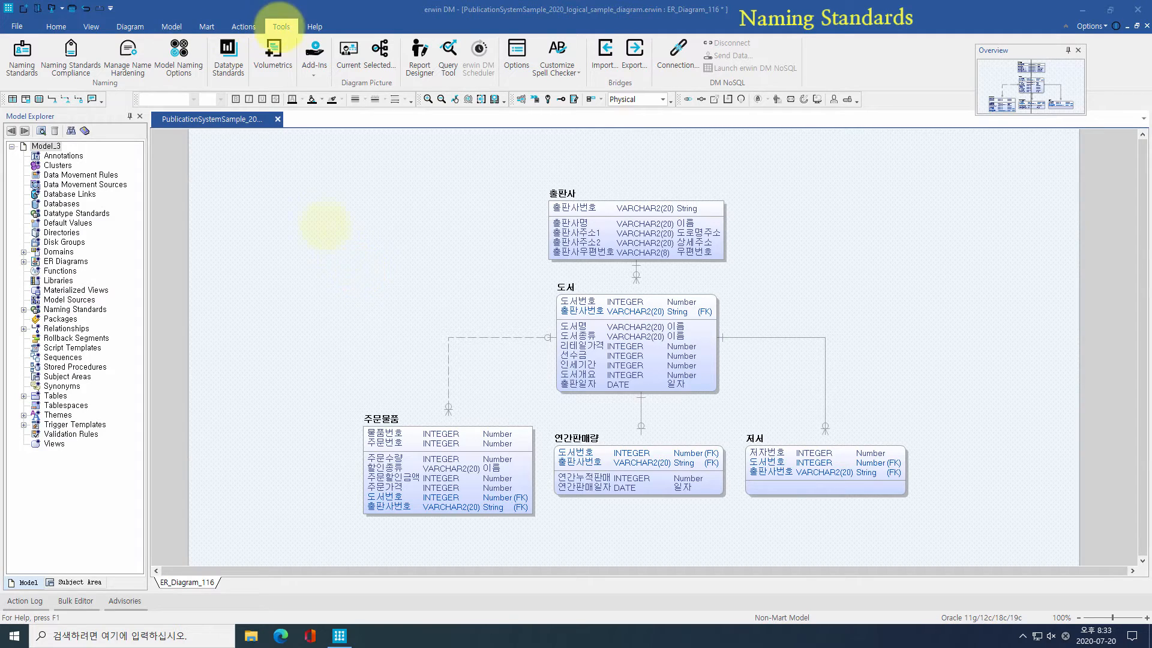
Step: Create a new naming standard named Sample in the Naming Standards editor
click(22, 53)
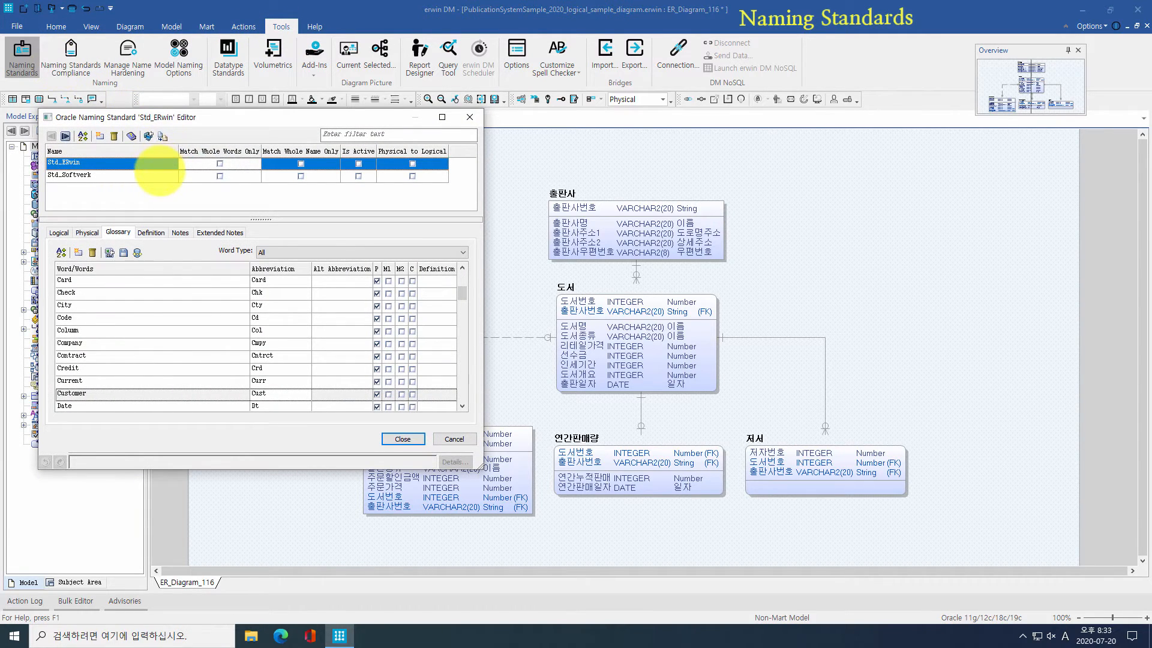
click(161, 165)
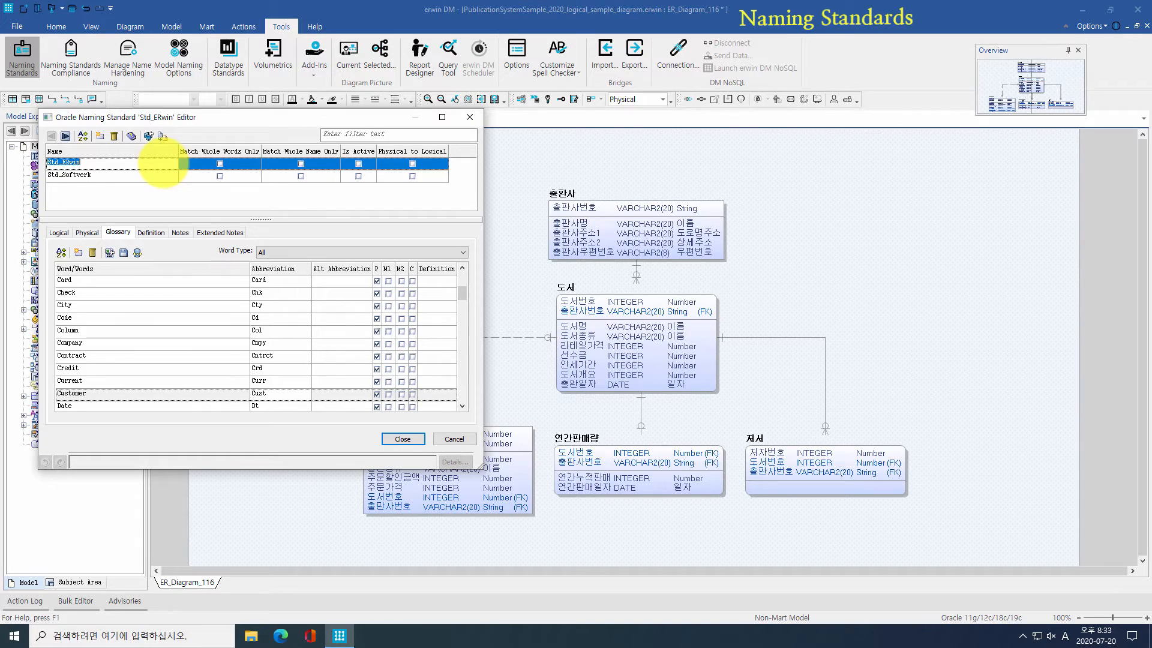
click(100, 136)
text(Sa)
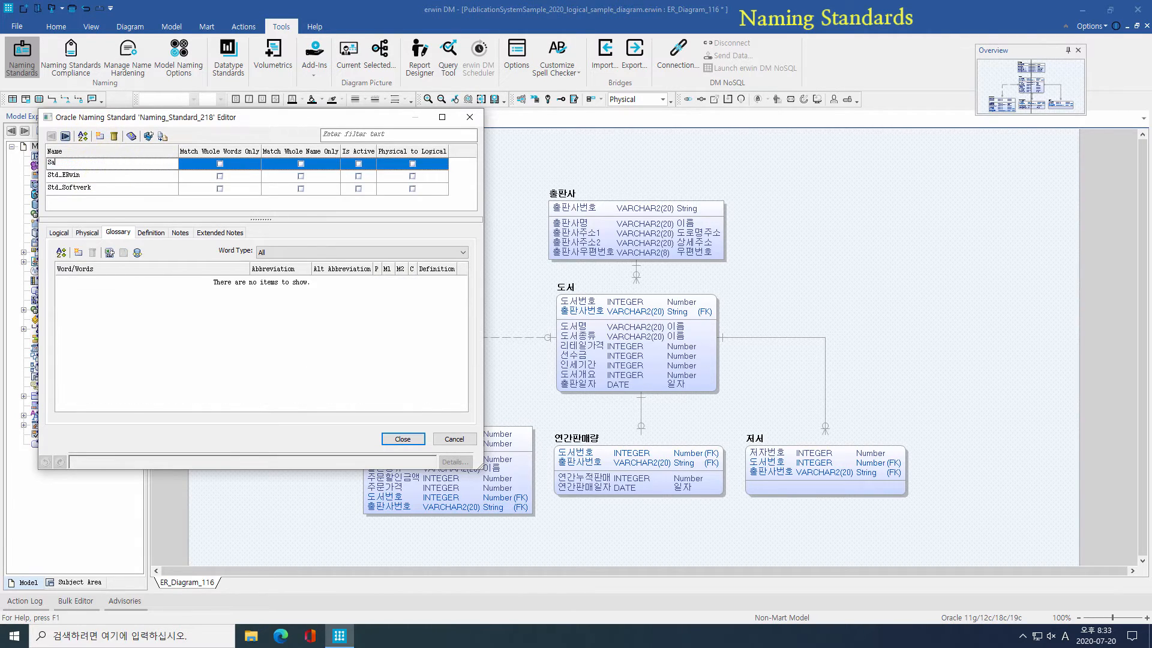
Step: Fill the Sample glossary by importing 표준용어사전_샘플.csv, clearing the placeholder words first
click(61, 253)
click(62, 253)
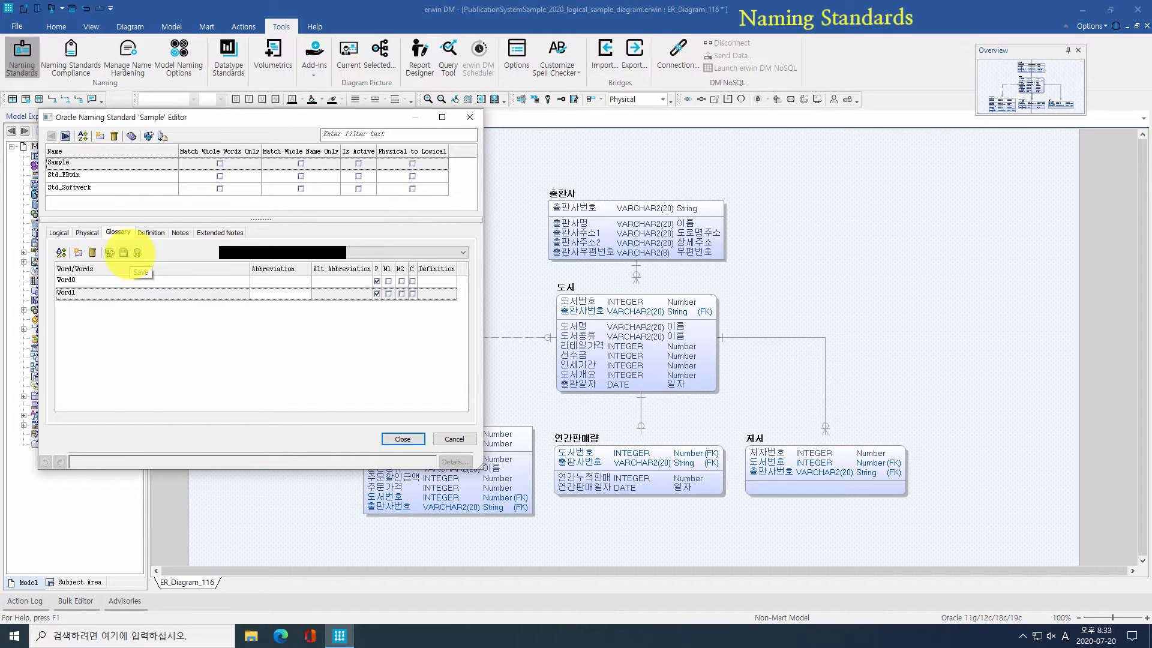
click(92, 253)
click(92, 253)
click(110, 252)
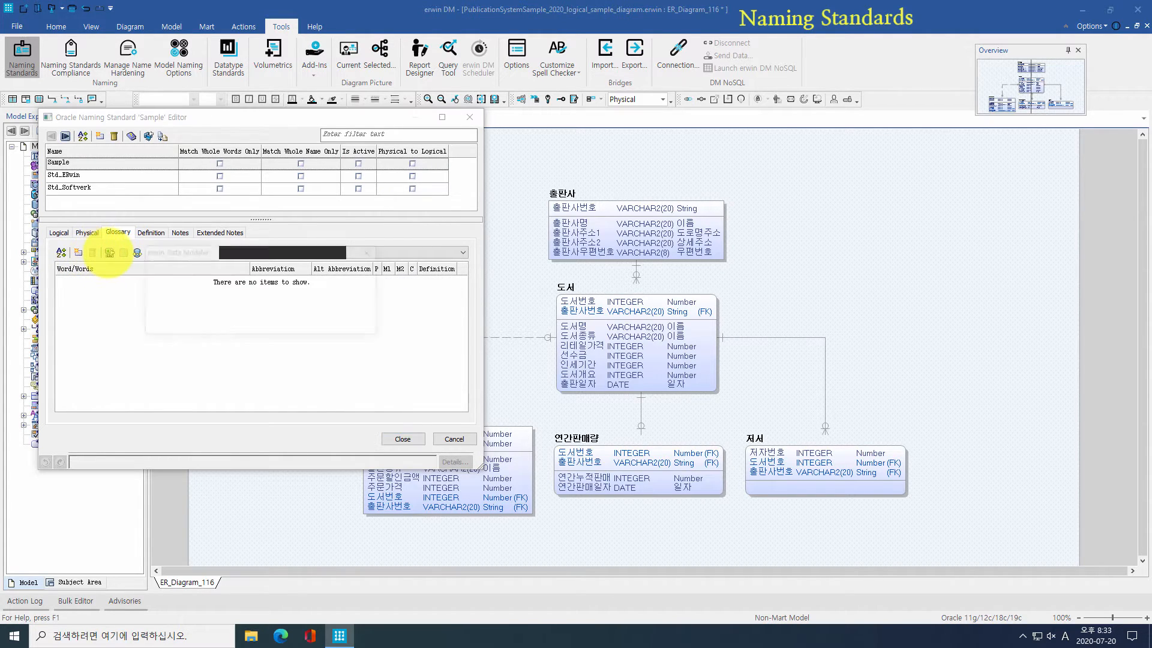
click(238, 319)
double_click(235, 277)
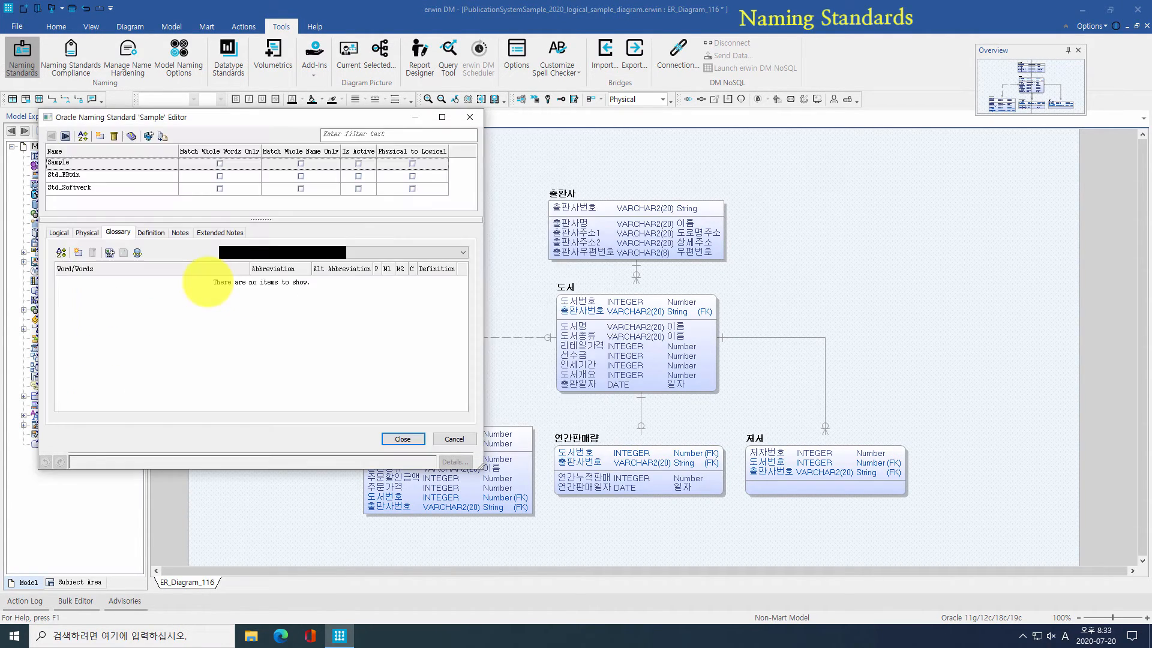
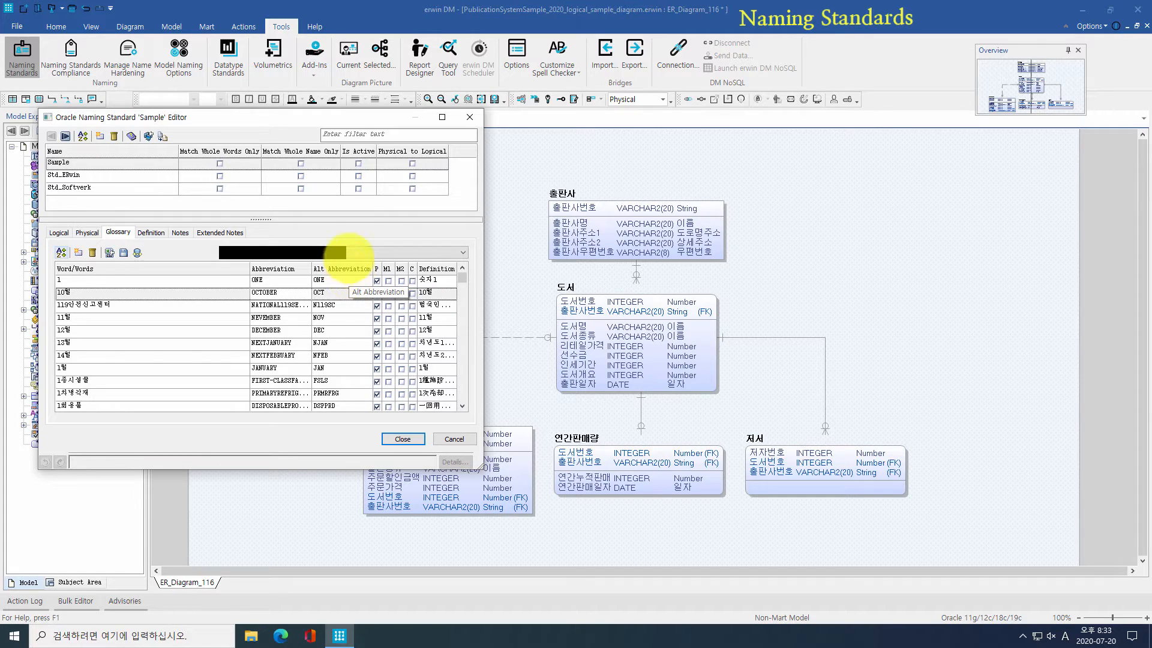
Step: Mark the Sample Oracle naming standard as active and close its editor
click(358, 164)
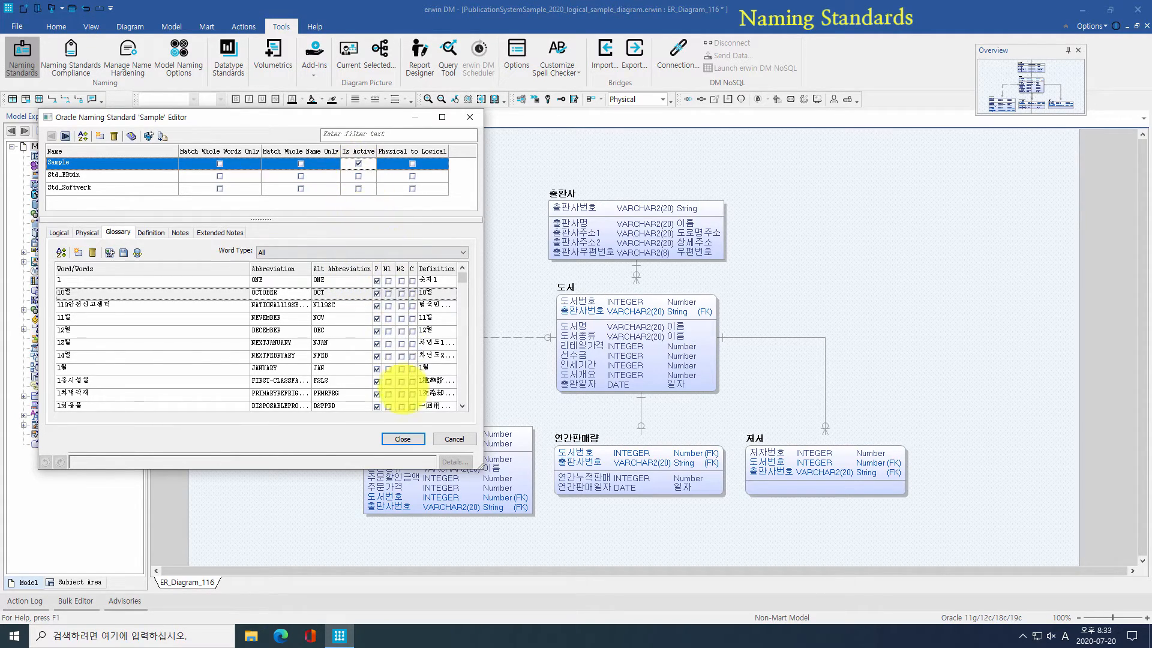
click(402, 439)
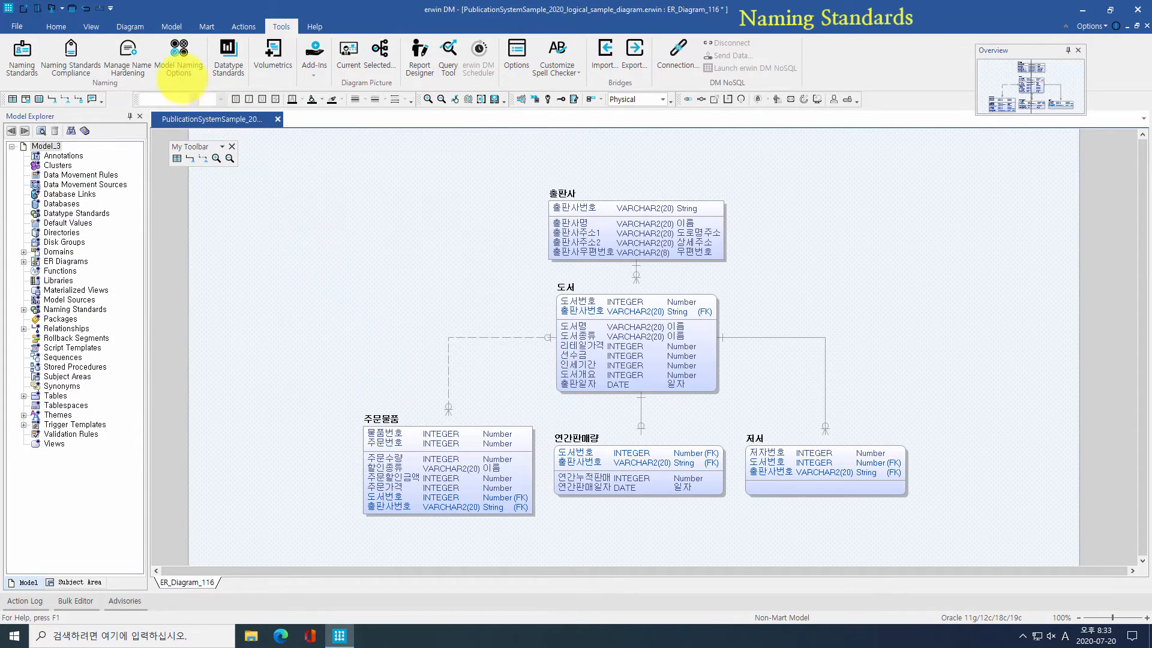
Step: Open Model Naming Options and review the entity naming macros and their descriptions
click(178, 60)
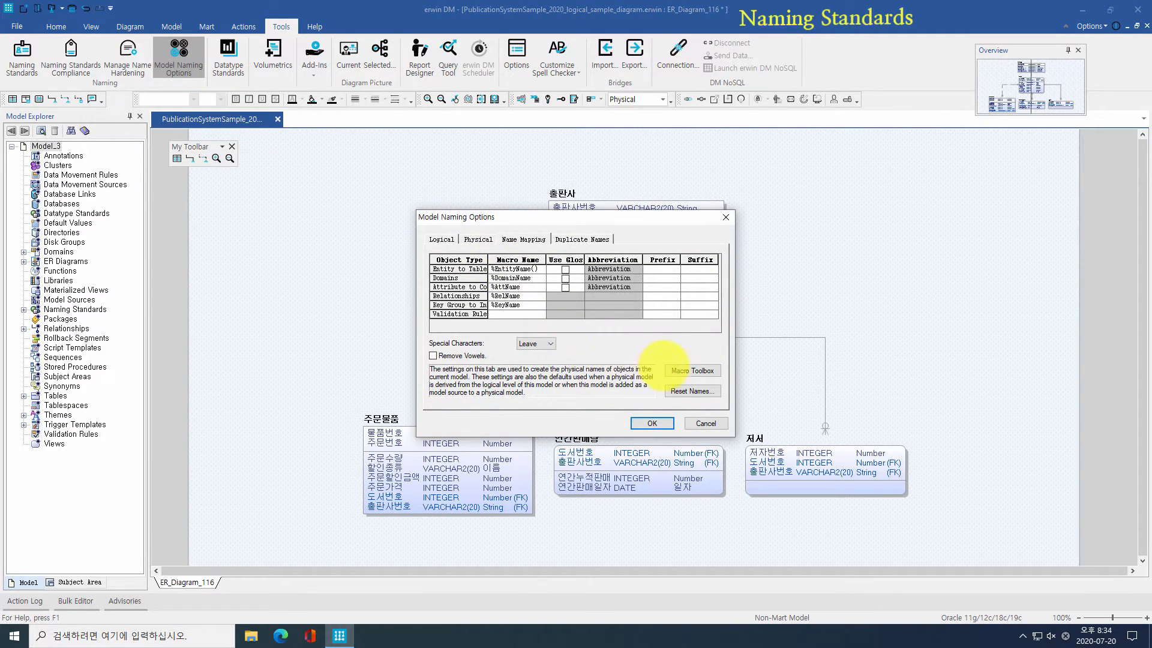
click(690, 371)
click(433, 266)
click(474, 320)
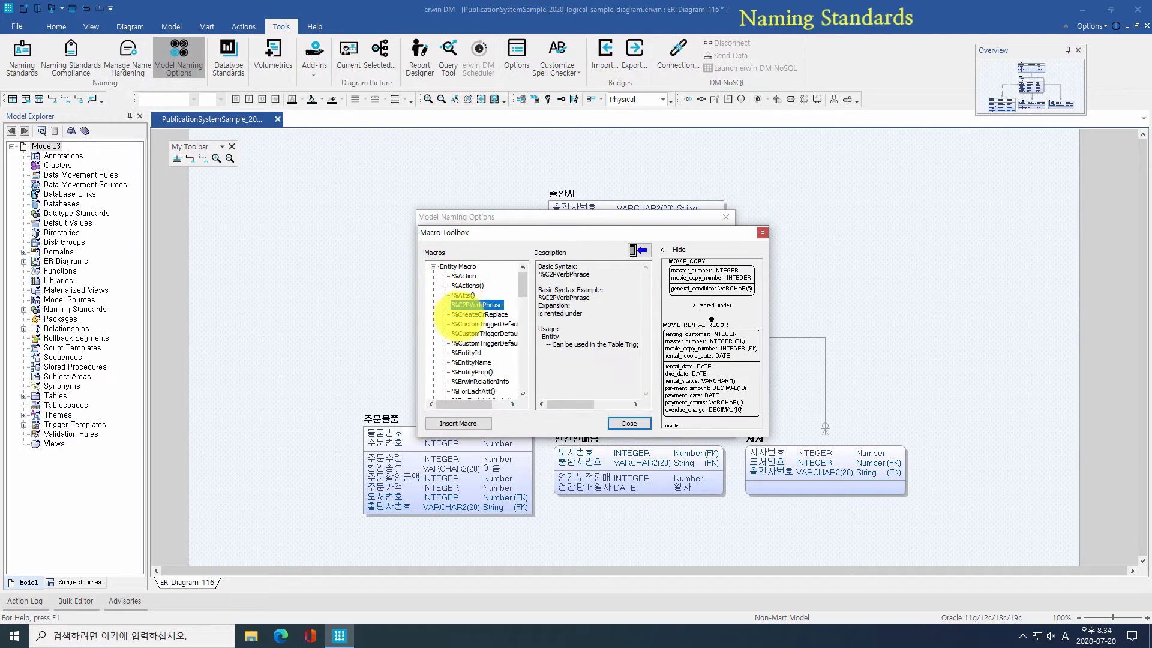
scroll(476, 360, down, 5)
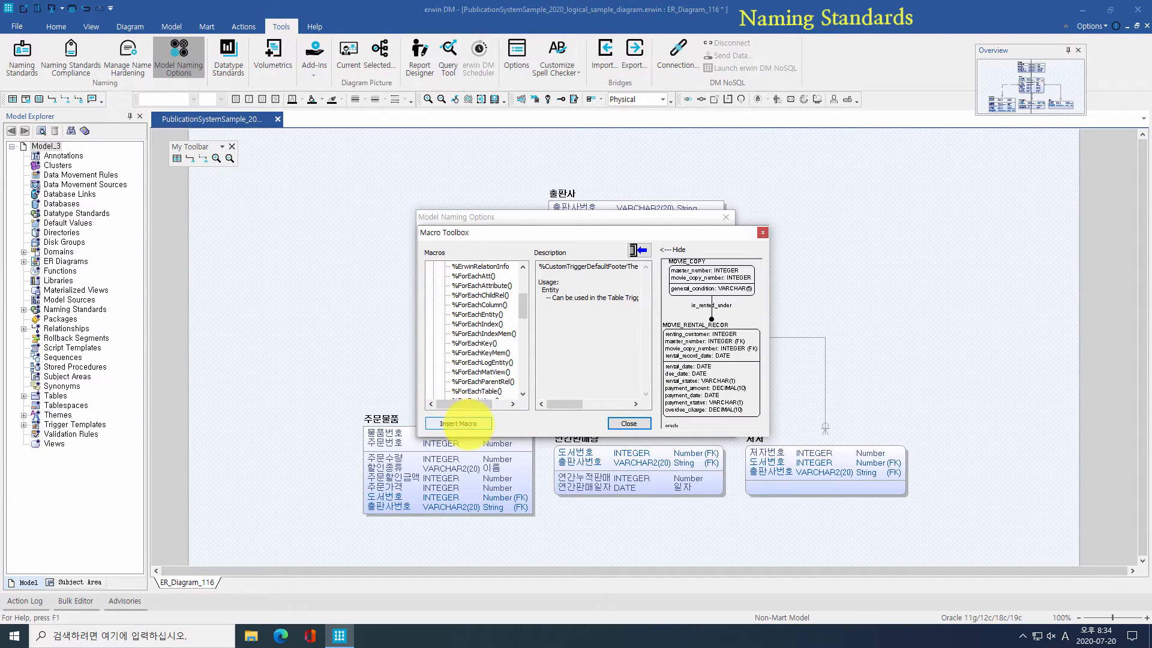
click(629, 423)
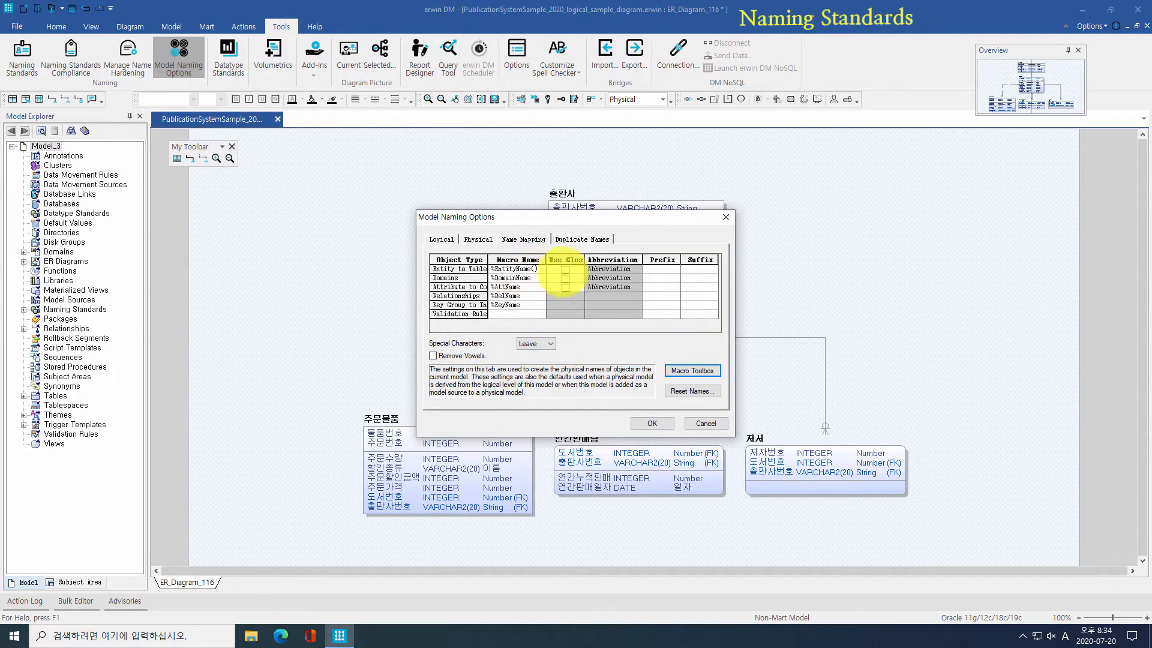
Step: Use the glossary with Alt Abbreviation for entity-to-table and attribute name mapping
click(565, 269)
click(565, 278)
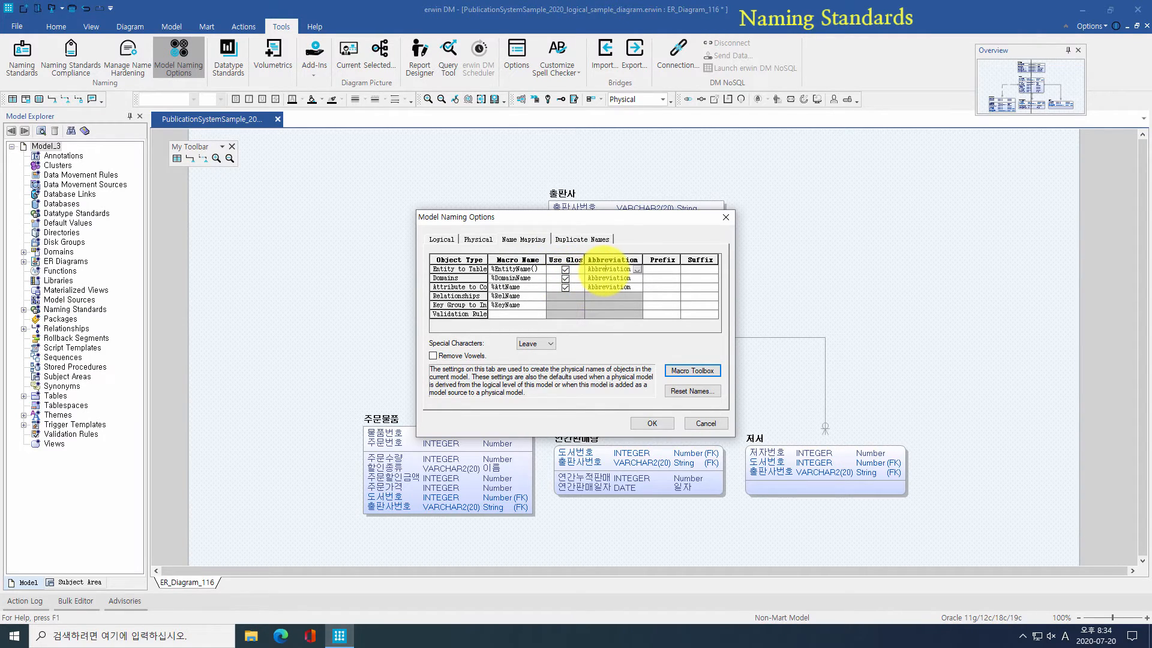
click(637, 269)
click(622, 279)
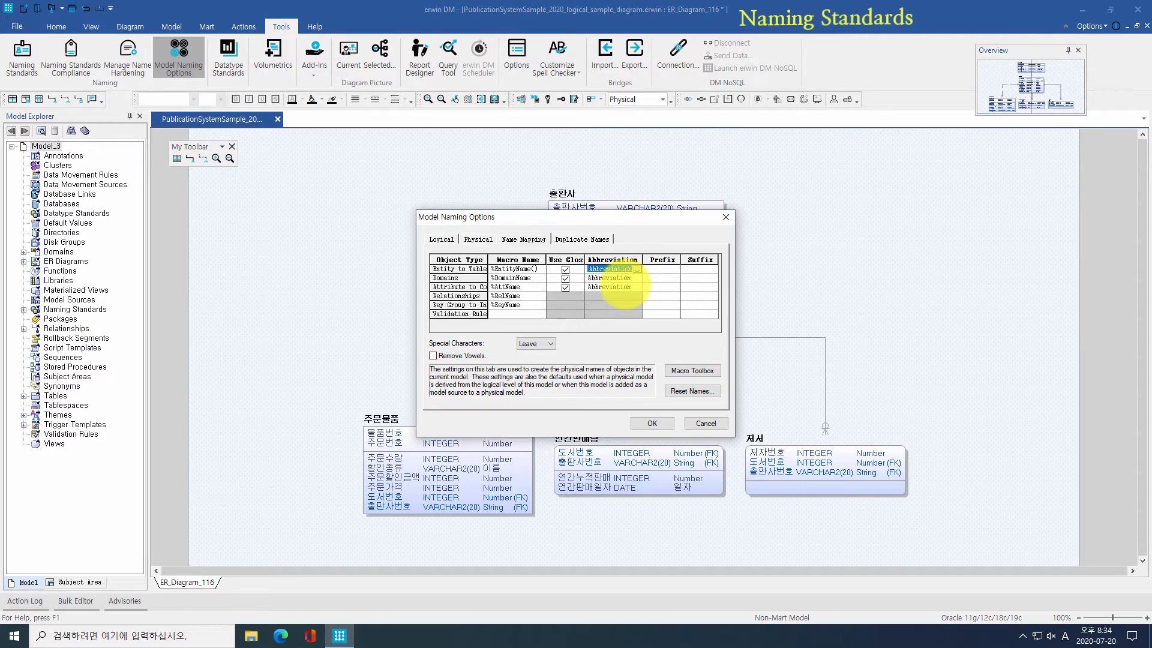
click(627, 287)
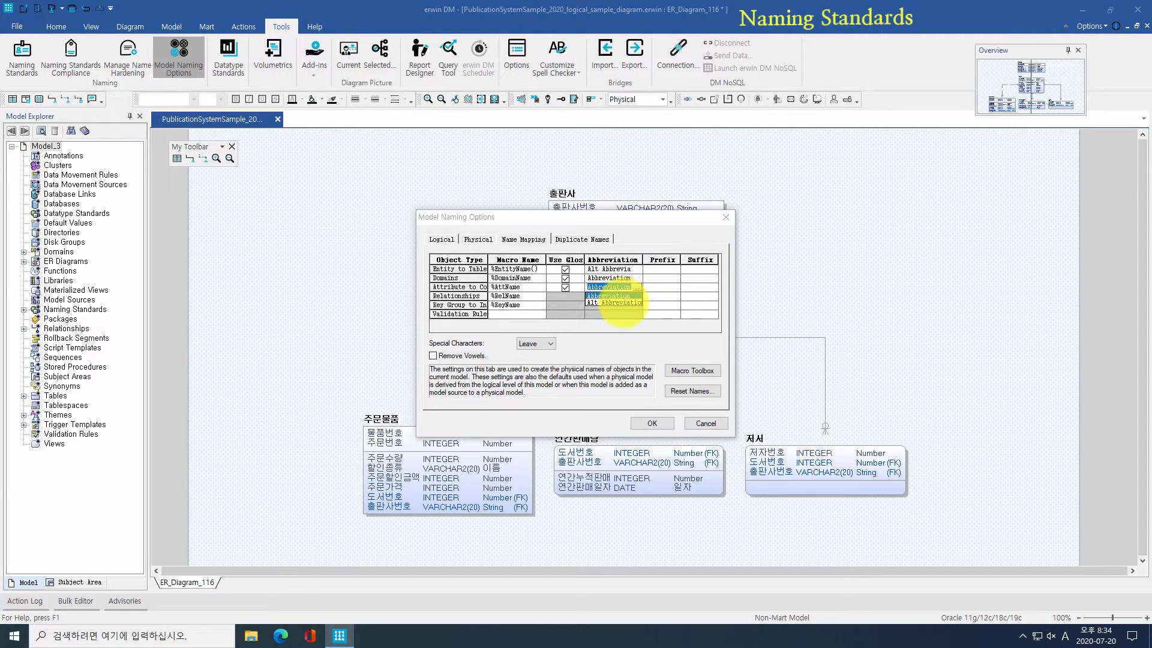
click(624, 302)
click(665, 296)
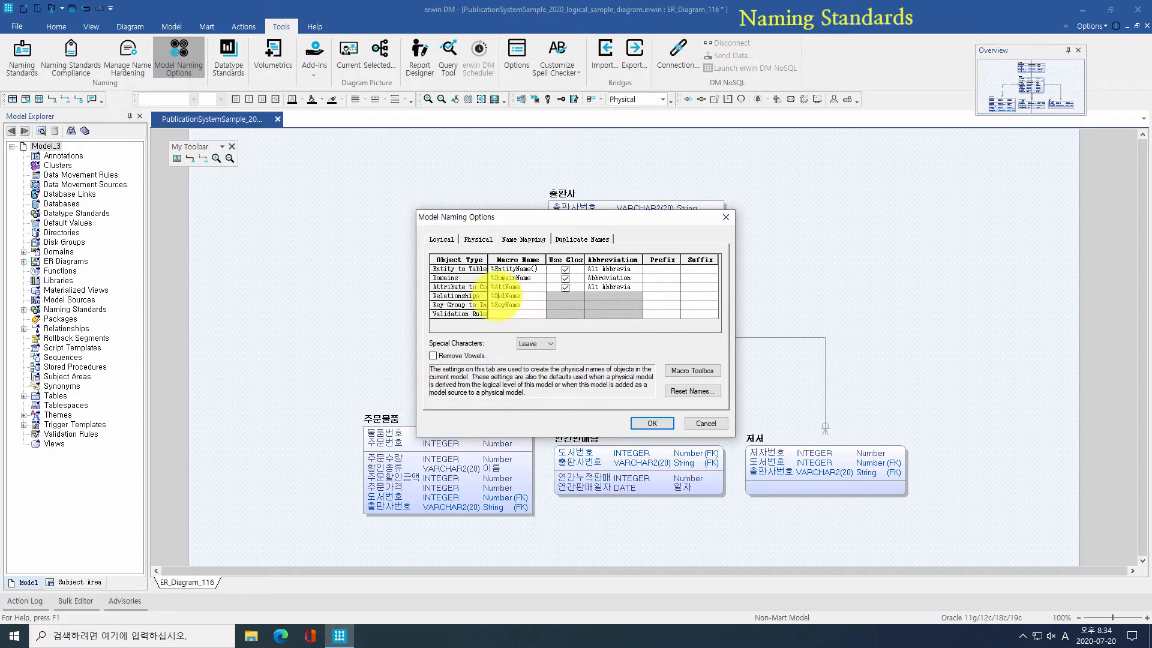
Step: Change the relationship macro to FK_%Parent_%Child, edit the key group macro, and apply
click(531, 296)
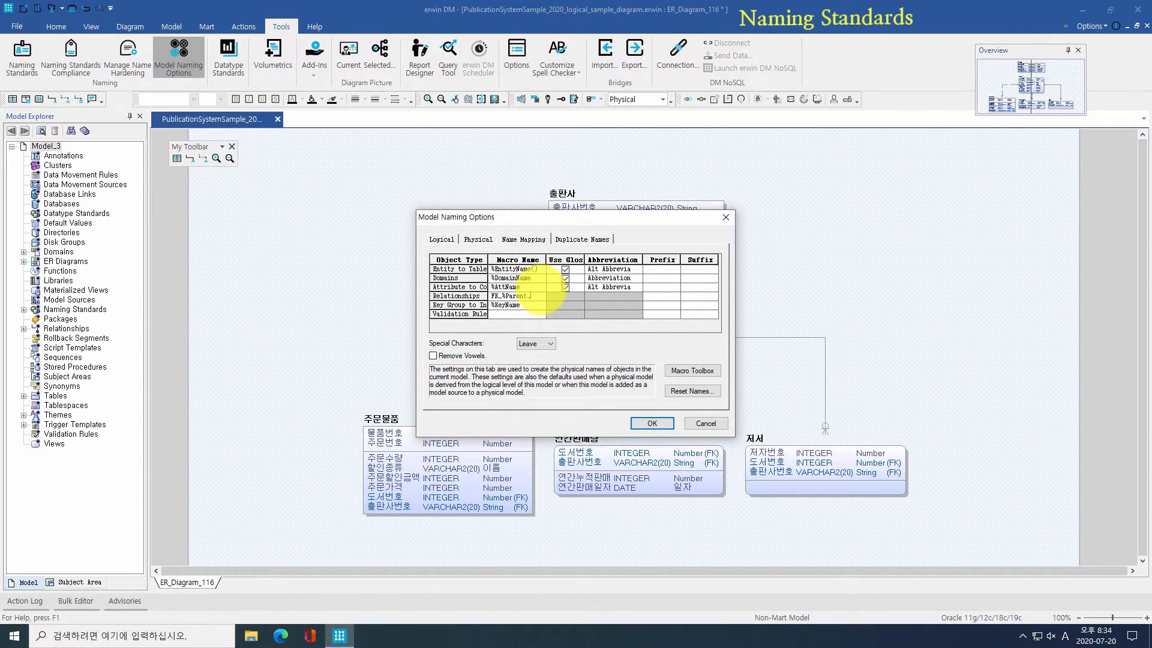
text(FK)
click(533, 304)
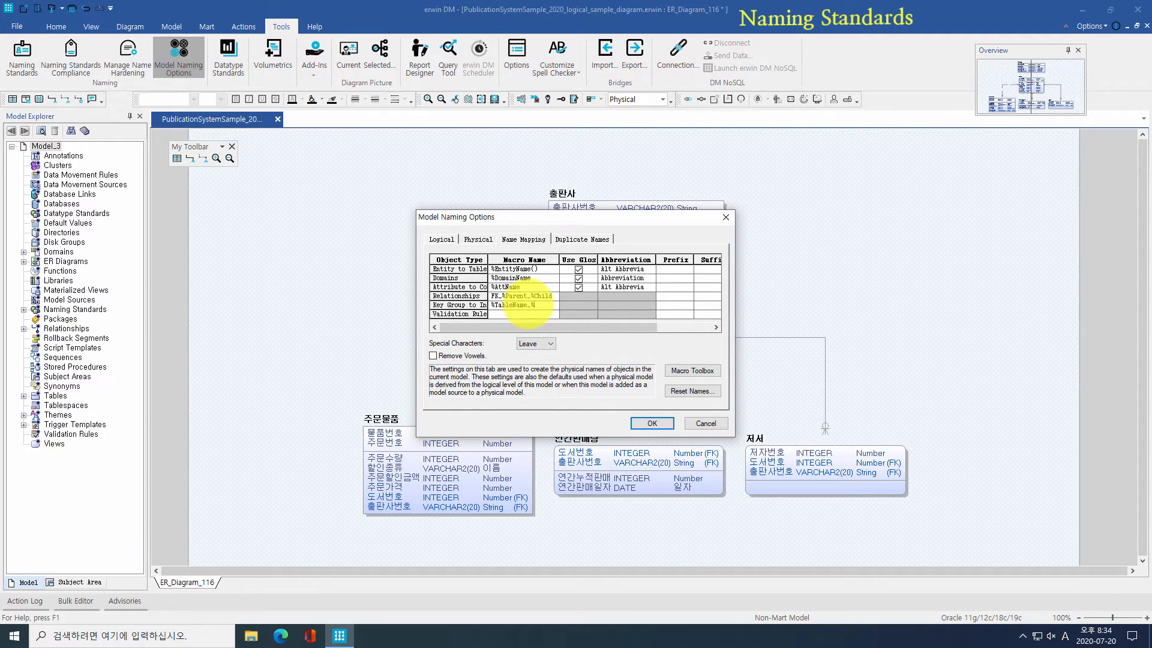
click(651, 423)
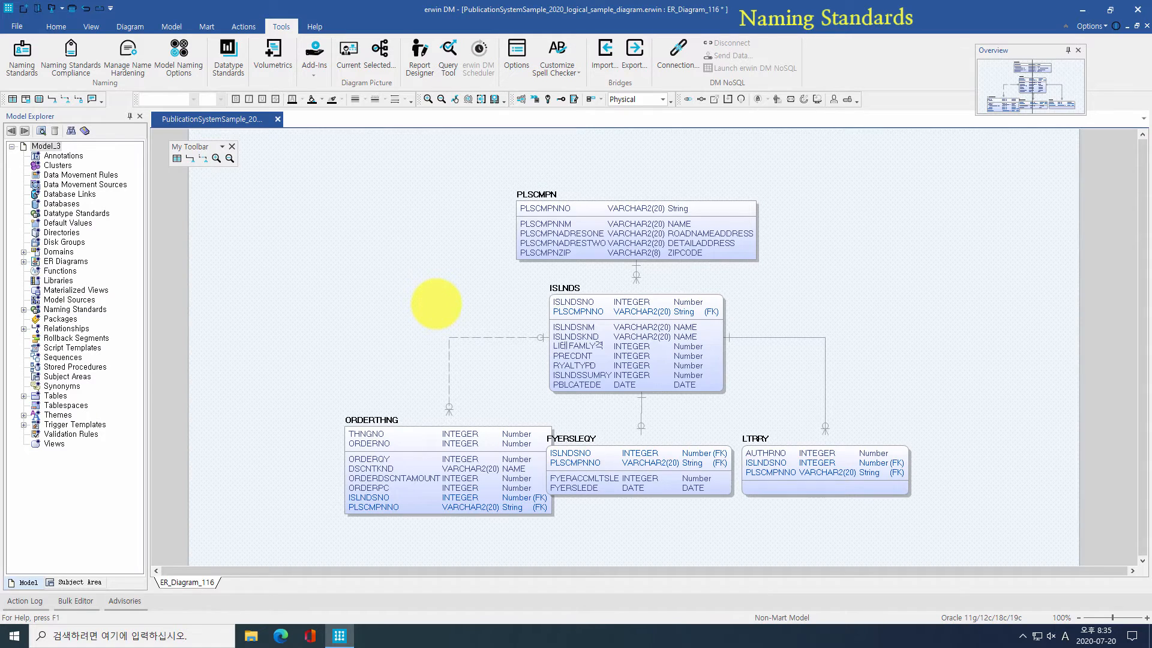
Step: Check PLSCMPNNO's index membership, then confirm the FK_ISLNDS_ORDERTHNG relationship name
click(528, 209)
double_click(528, 208)
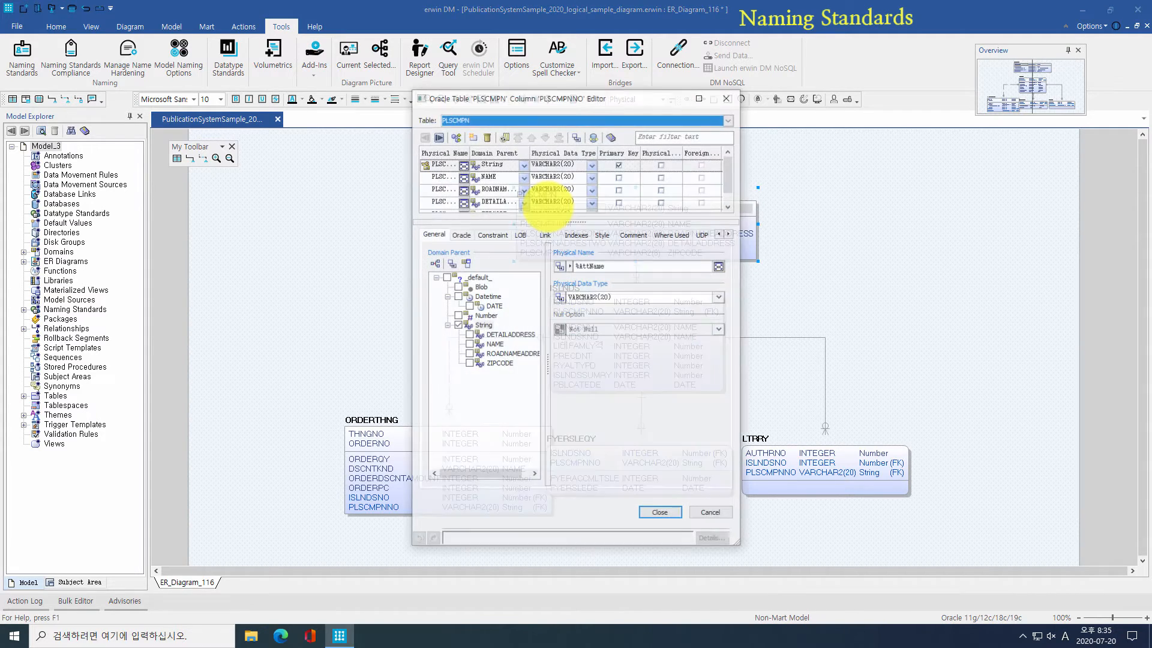
click(576, 234)
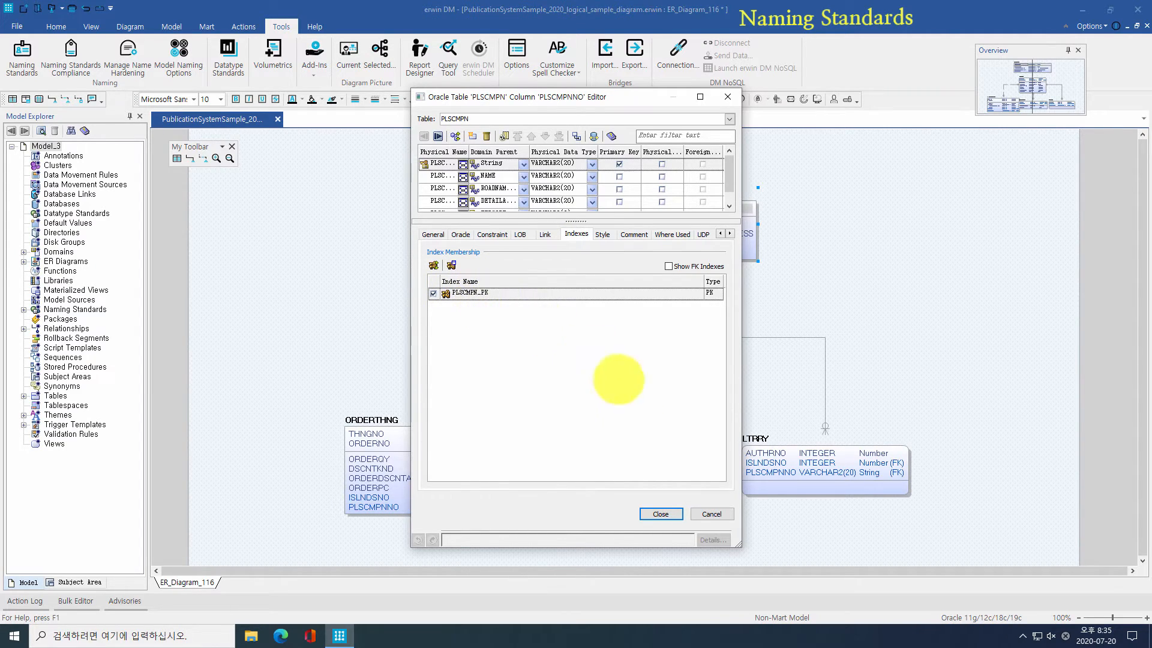
click(660, 513)
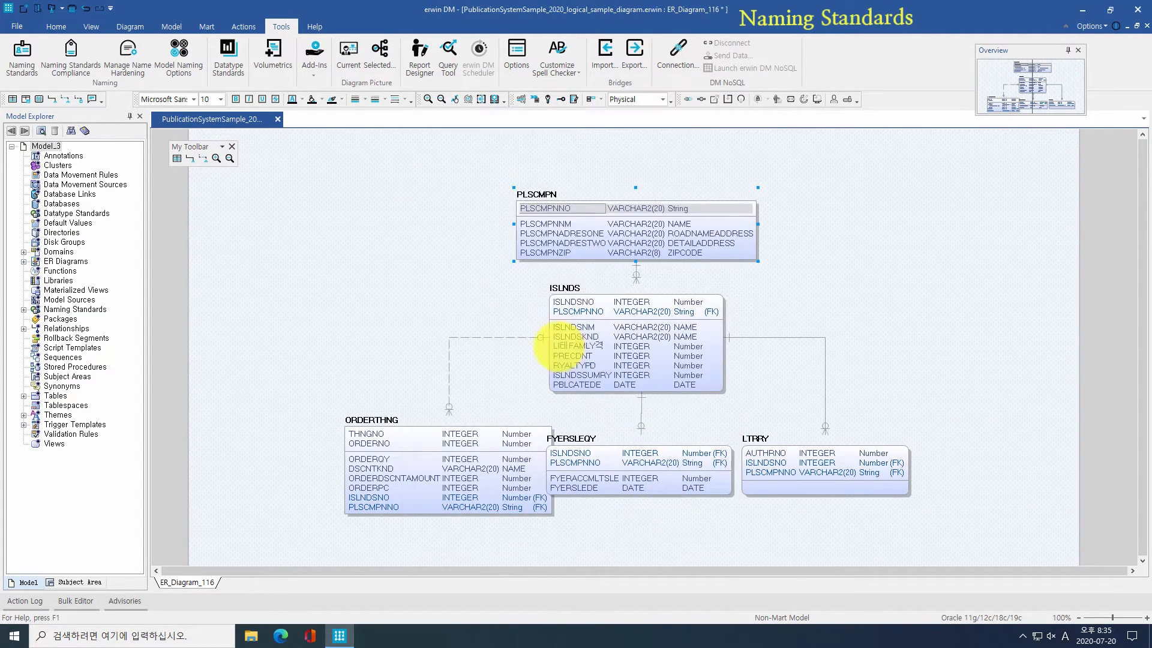
double_click(499, 336)
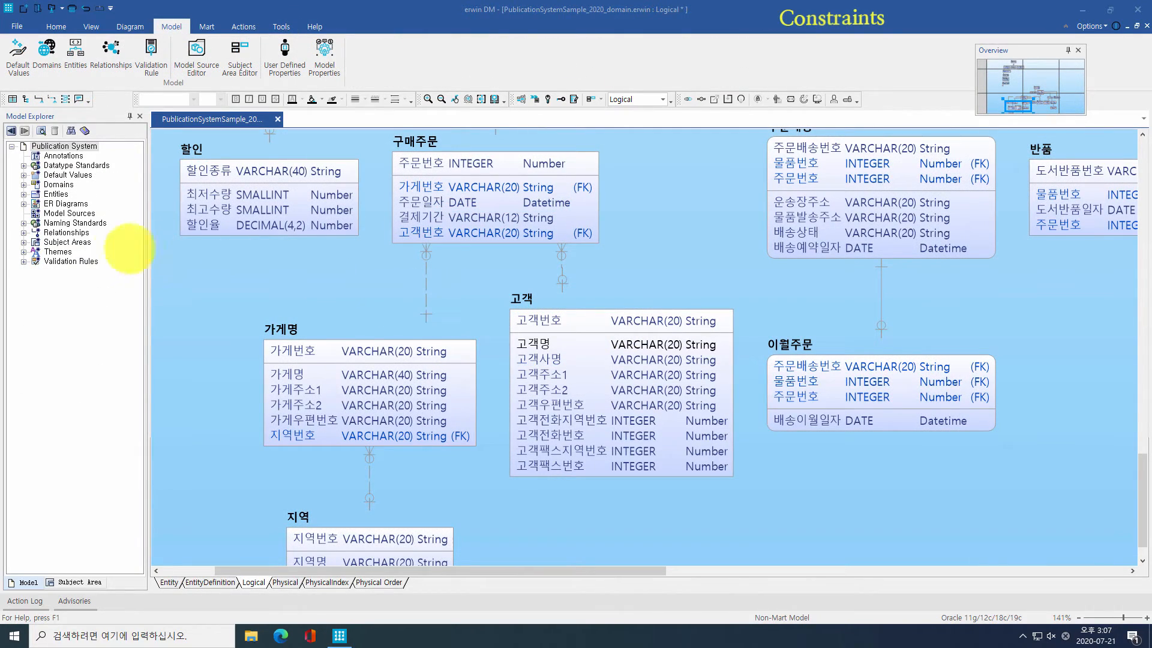
Step: Expand Validation Rules and Default Values, then review the CK_최대급여기준 and CK_지역번호 rules without changes
click(23, 262)
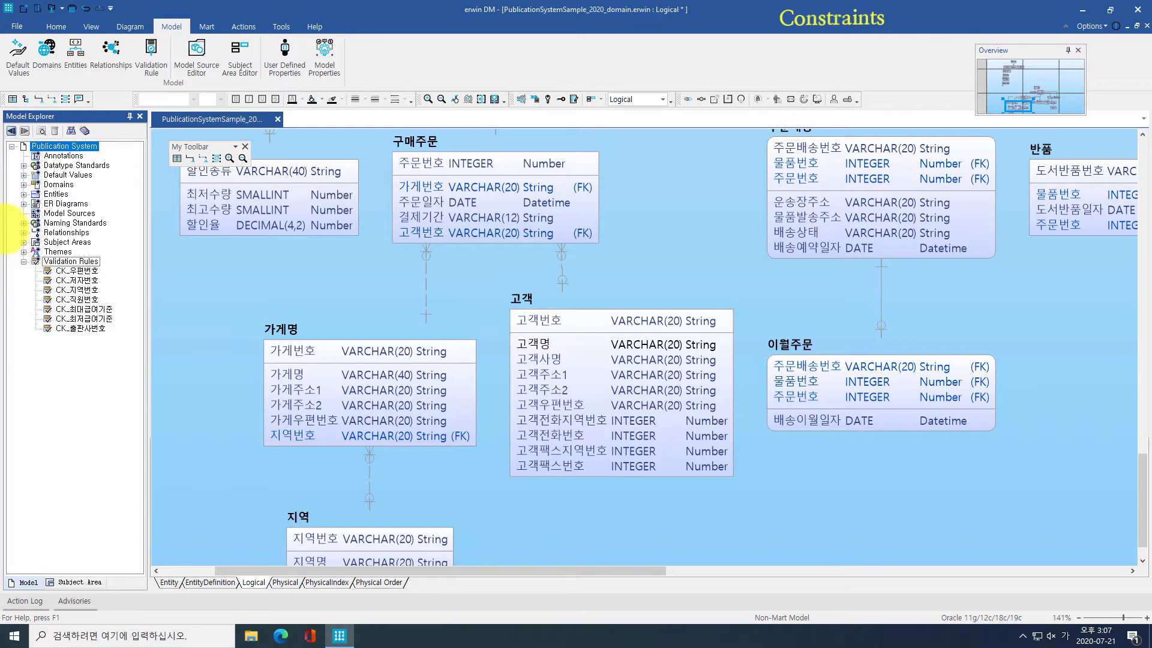
click(24, 175)
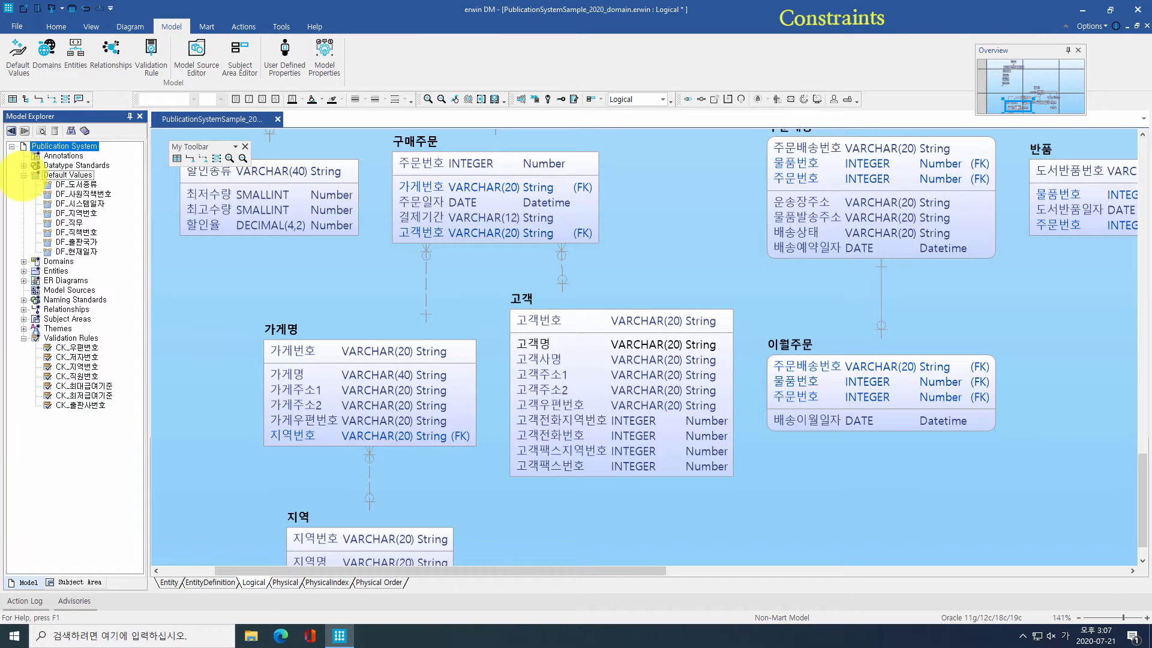
click(151, 48)
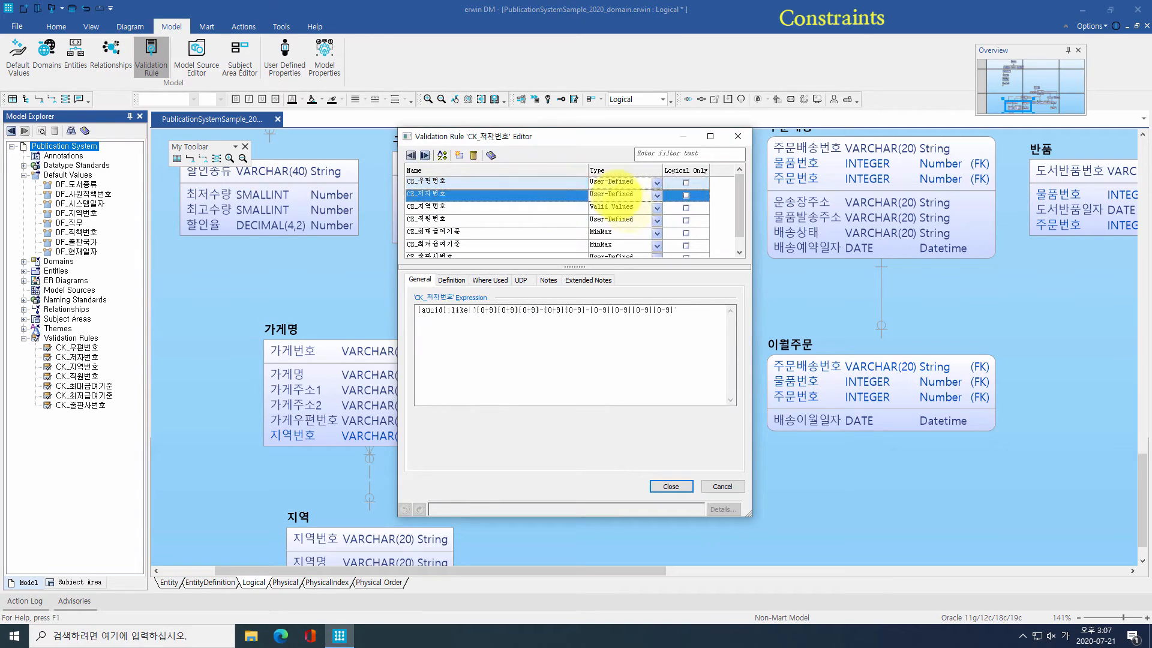
click(624, 232)
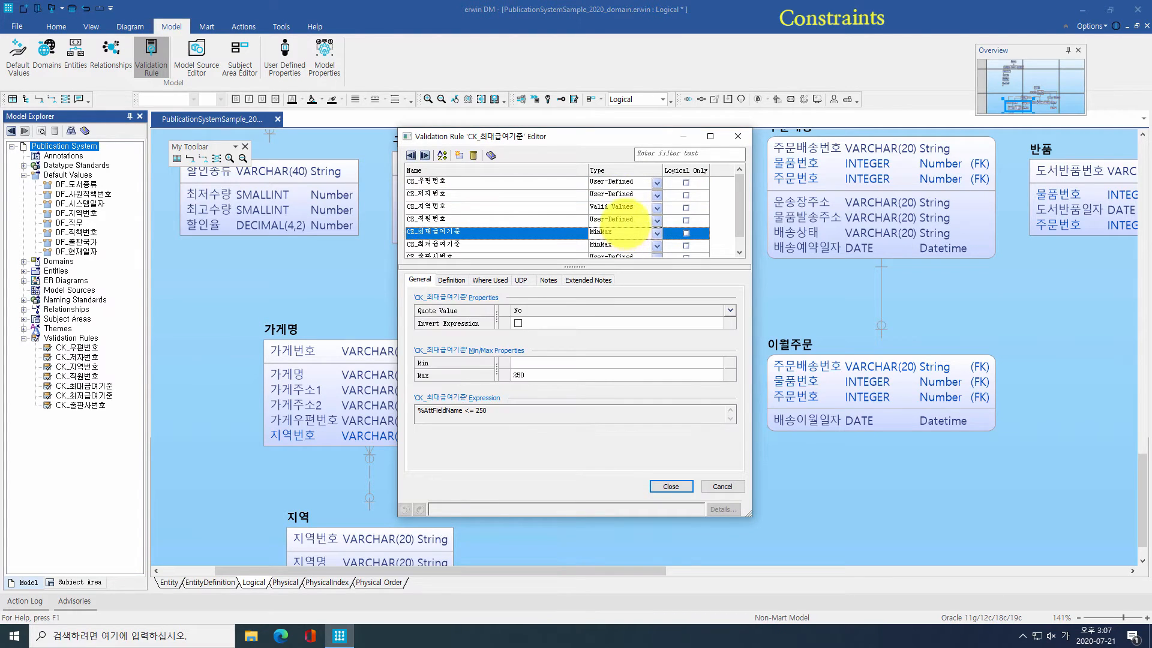
click(621, 206)
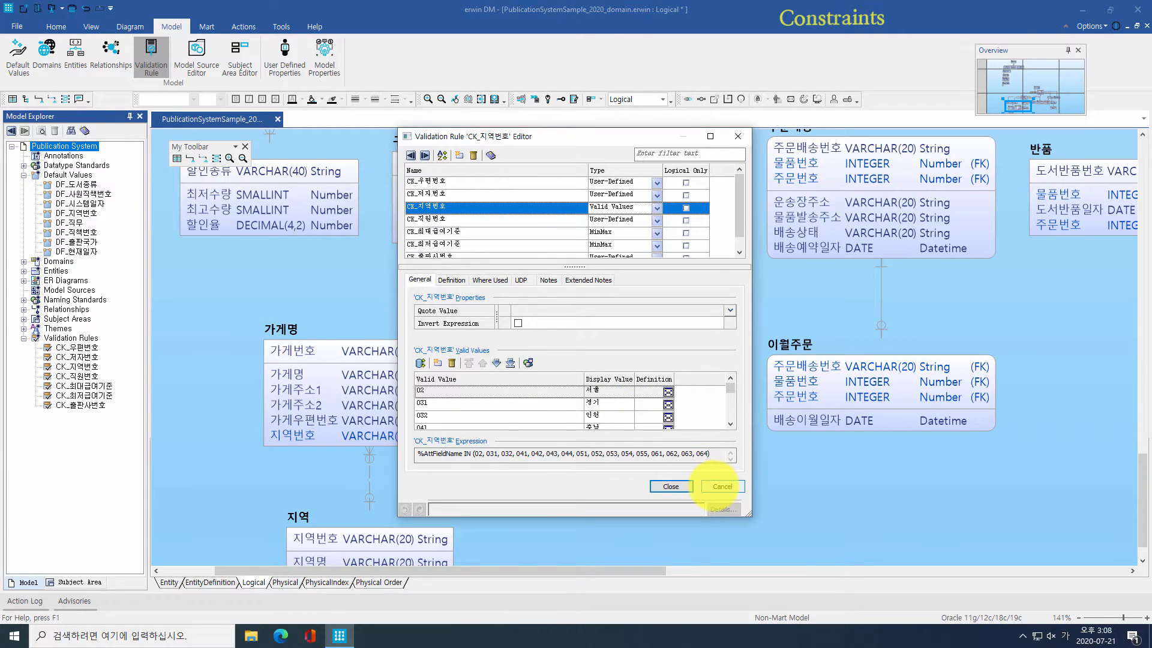
click(720, 486)
Step: Attach the CK_우편번호 check constraint to 고객우편번호, then open the Domain Dictionary
double_click(555, 404)
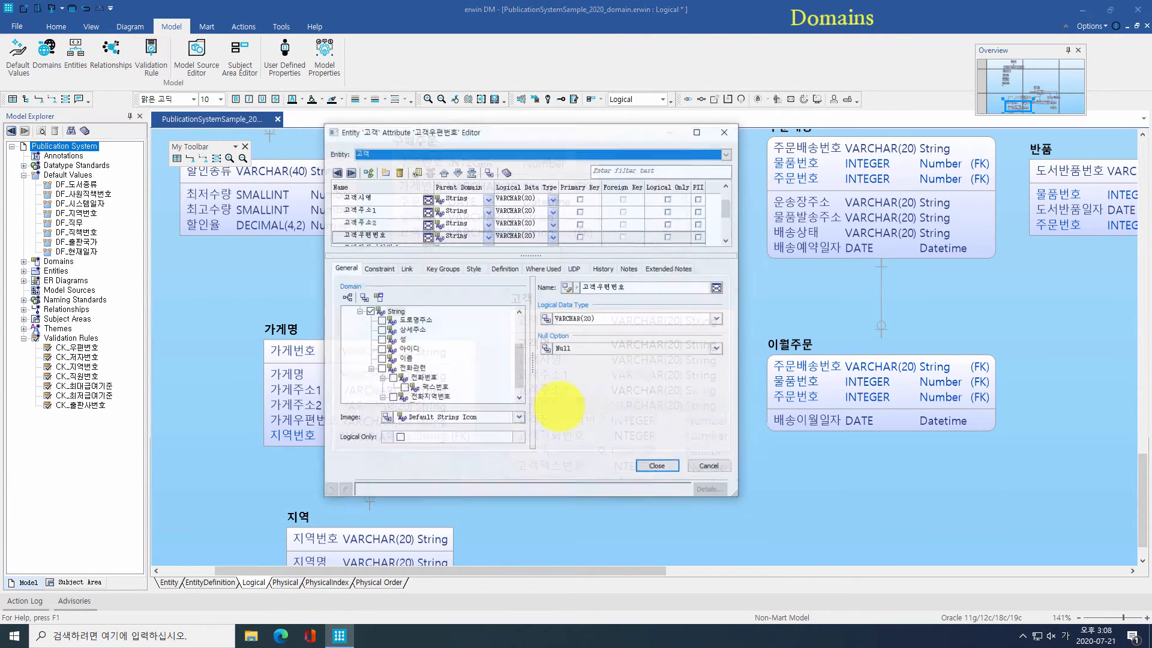
click(717, 318)
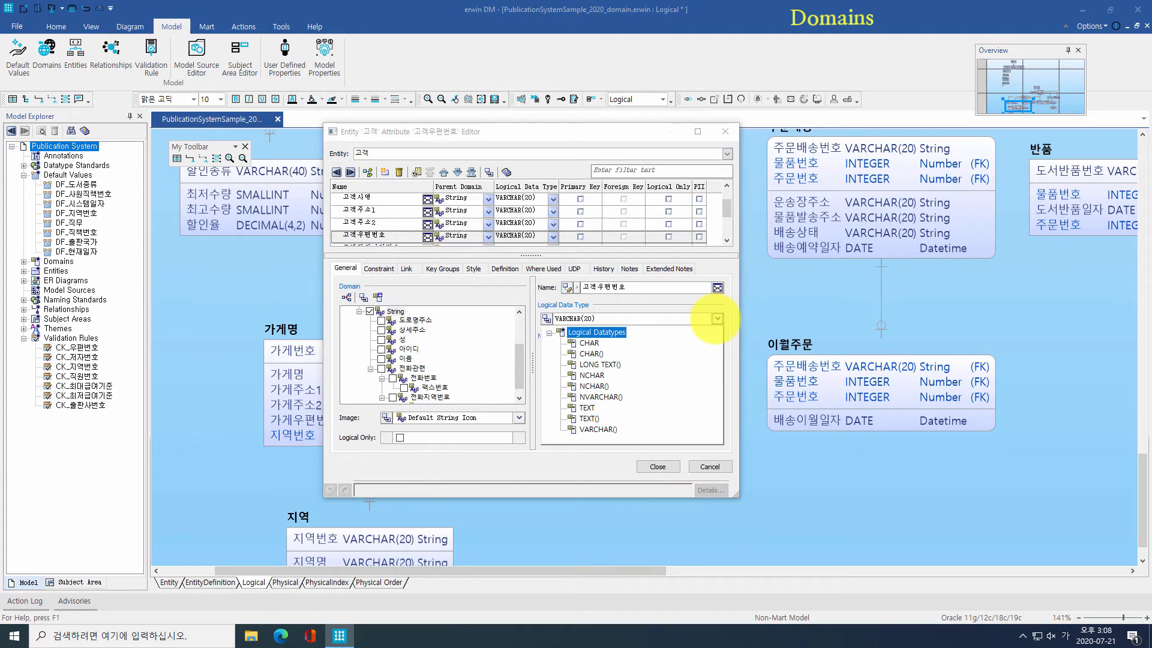
click(378, 268)
click(363, 298)
click(468, 327)
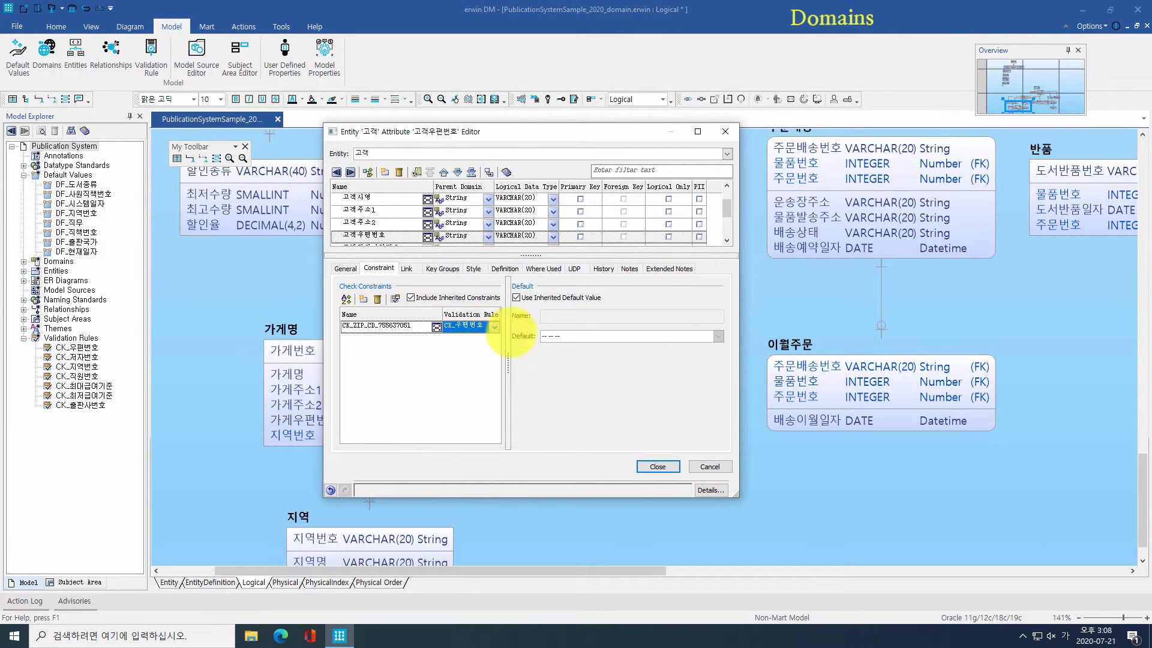
key(Return)
click(23, 262)
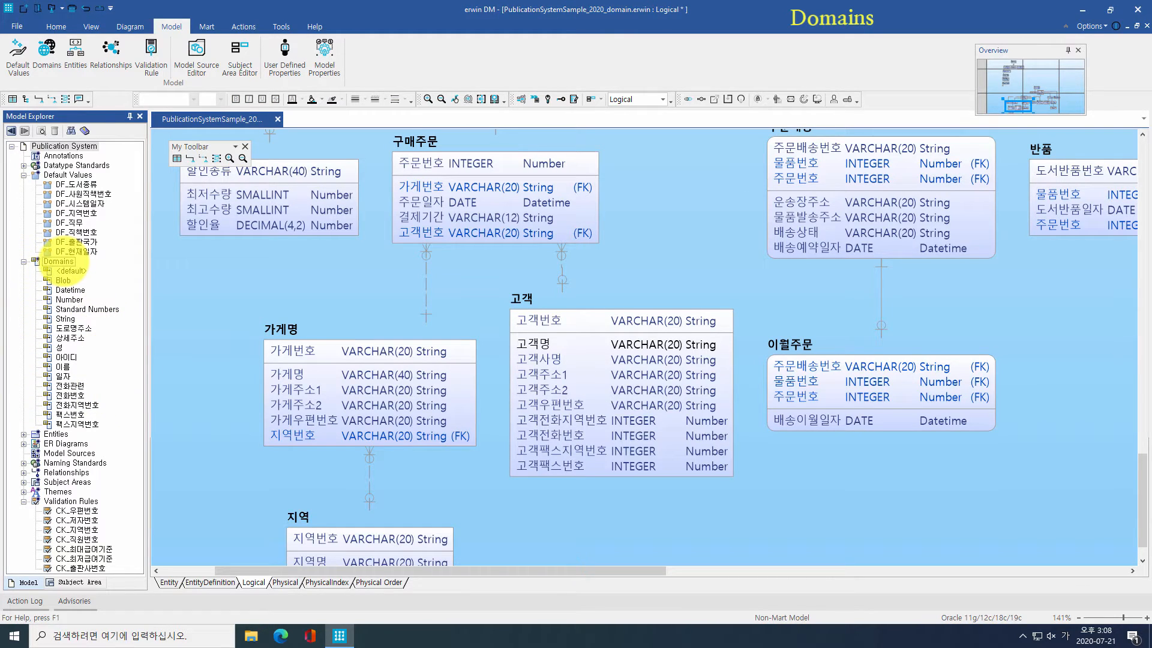
click(46, 53)
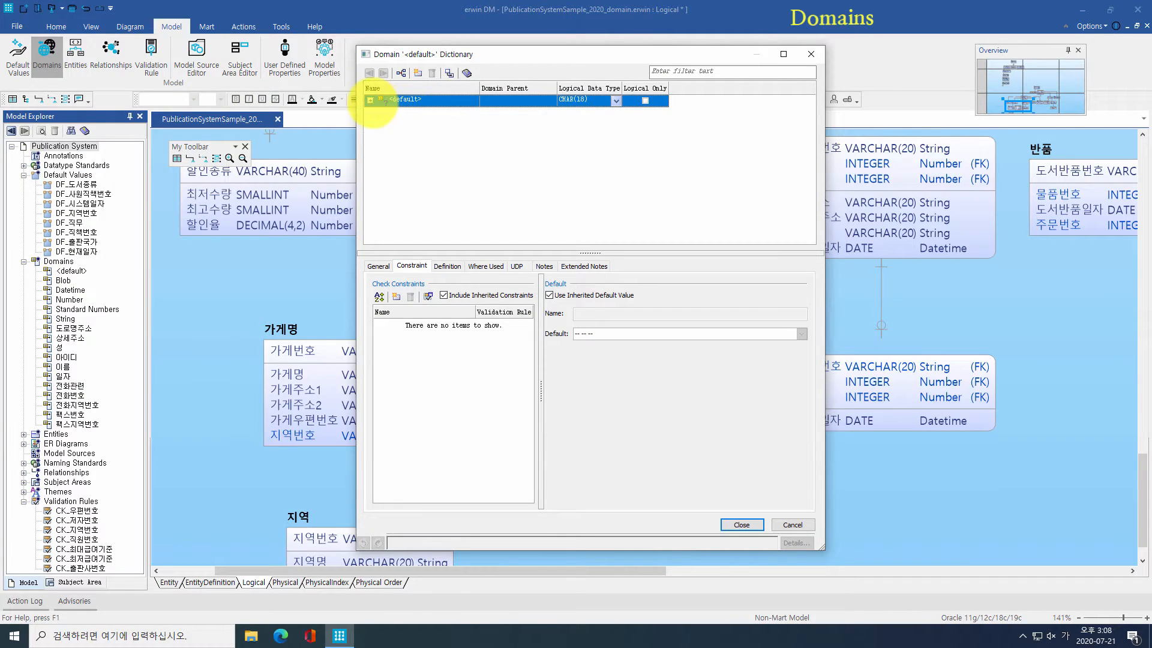
Step: Create a 우편번호 domain under String with the CK_우편번호 check constraint
click(370, 100)
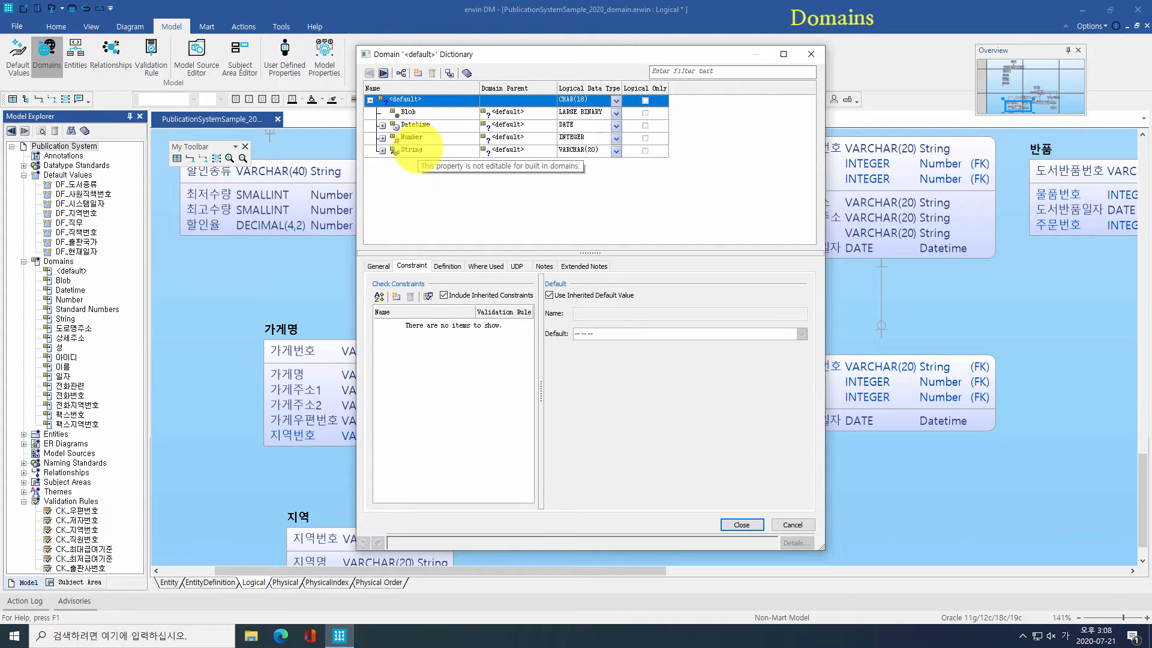
click(383, 151)
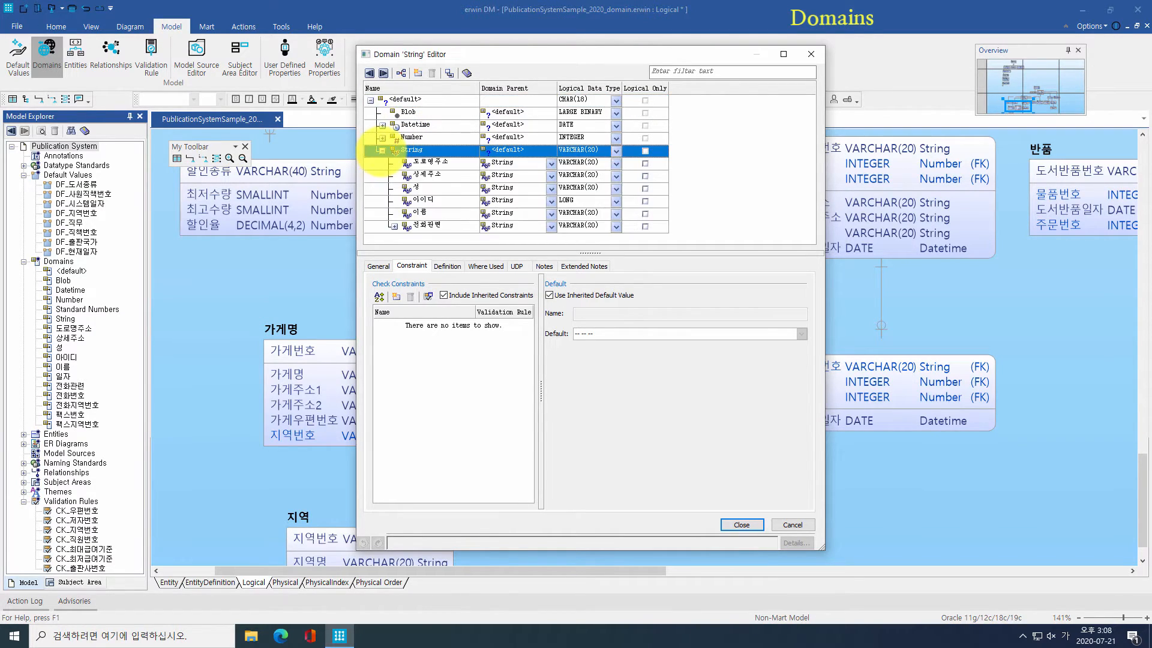
click(418, 72)
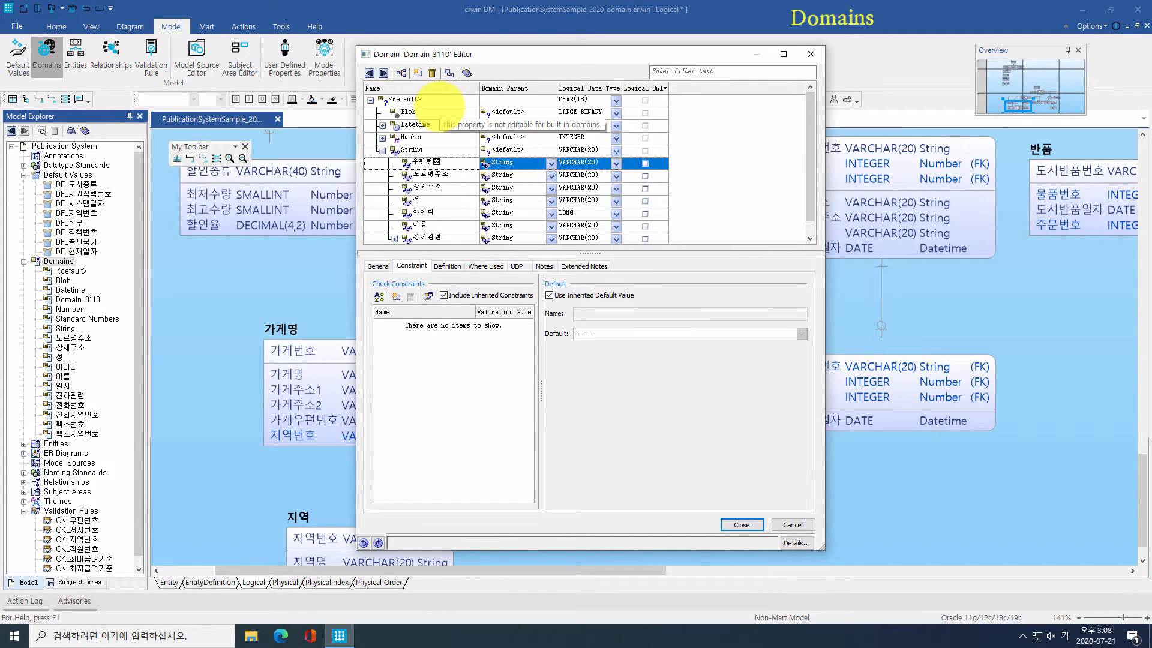
text(우편번호)
key(Return)
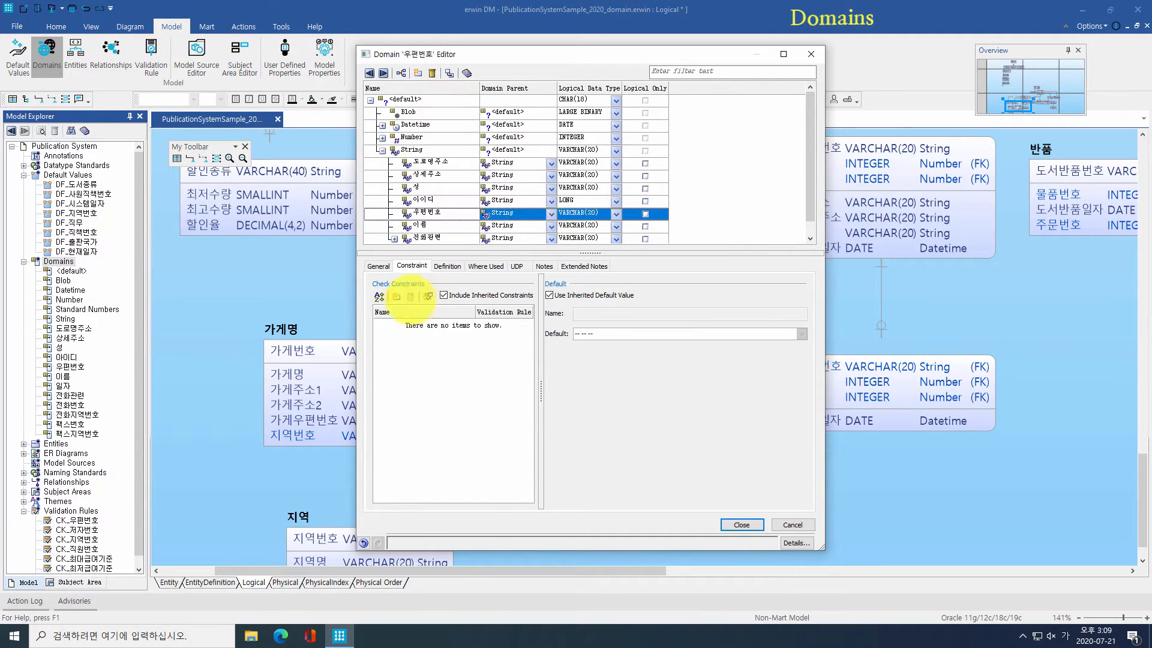
click(396, 296)
click(502, 324)
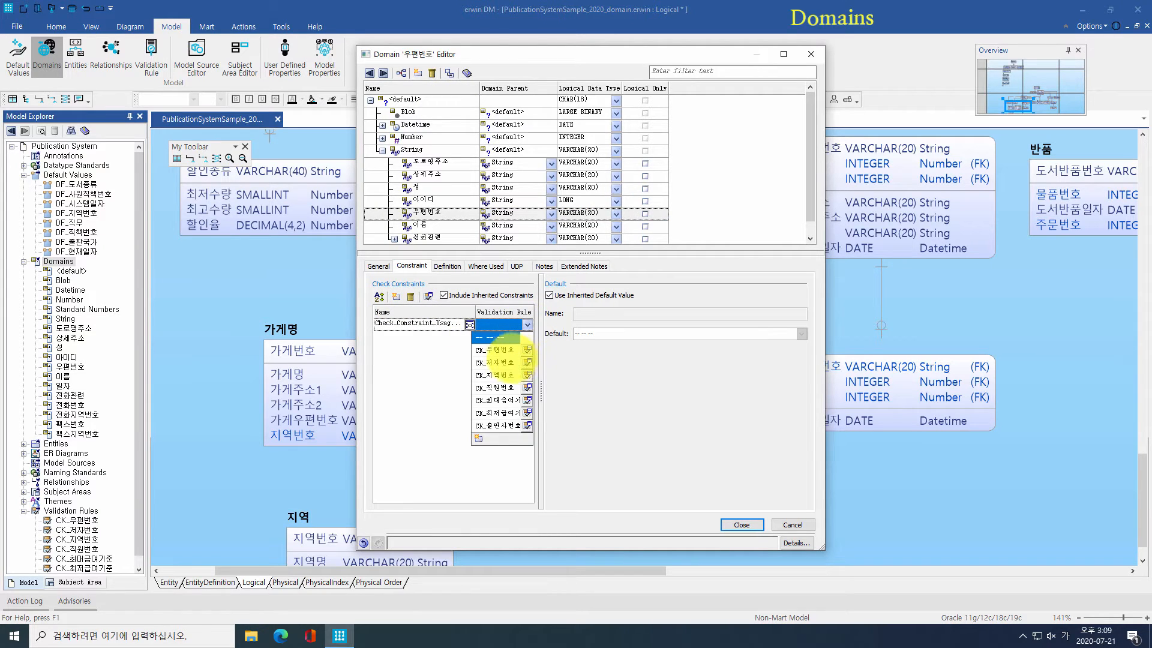
click(502, 353)
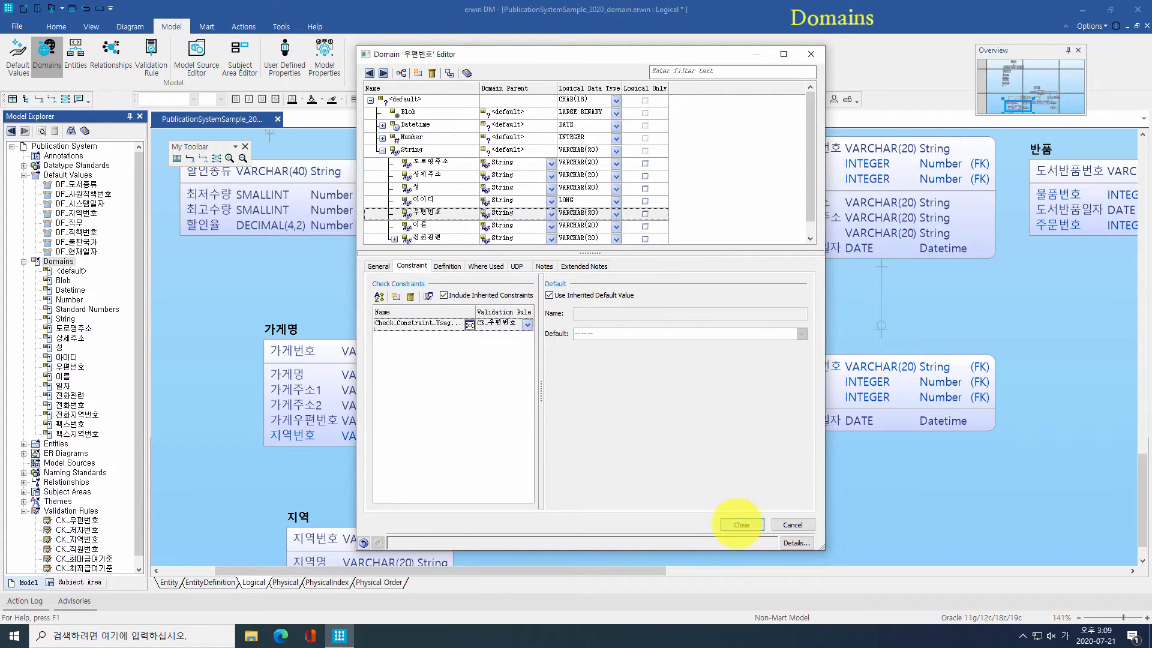
click(733, 524)
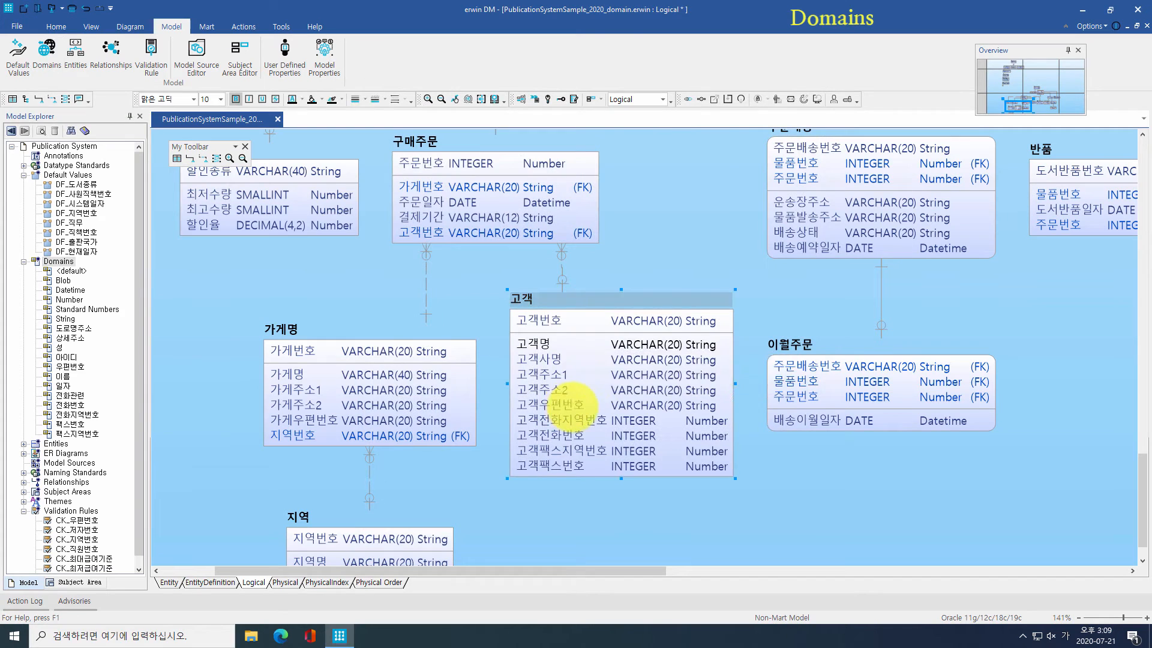
Step: Set 우편번호 as the parent domain of 고객우편번호 and check its inherited constraint
double_click(568, 404)
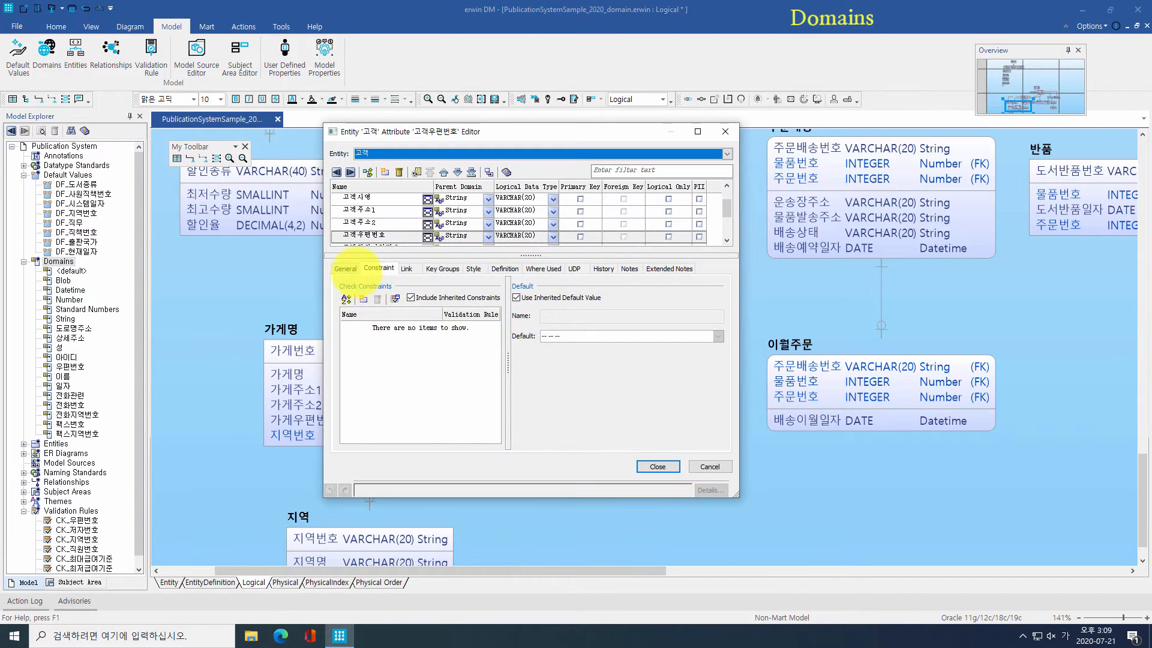
click(347, 268)
click(382, 358)
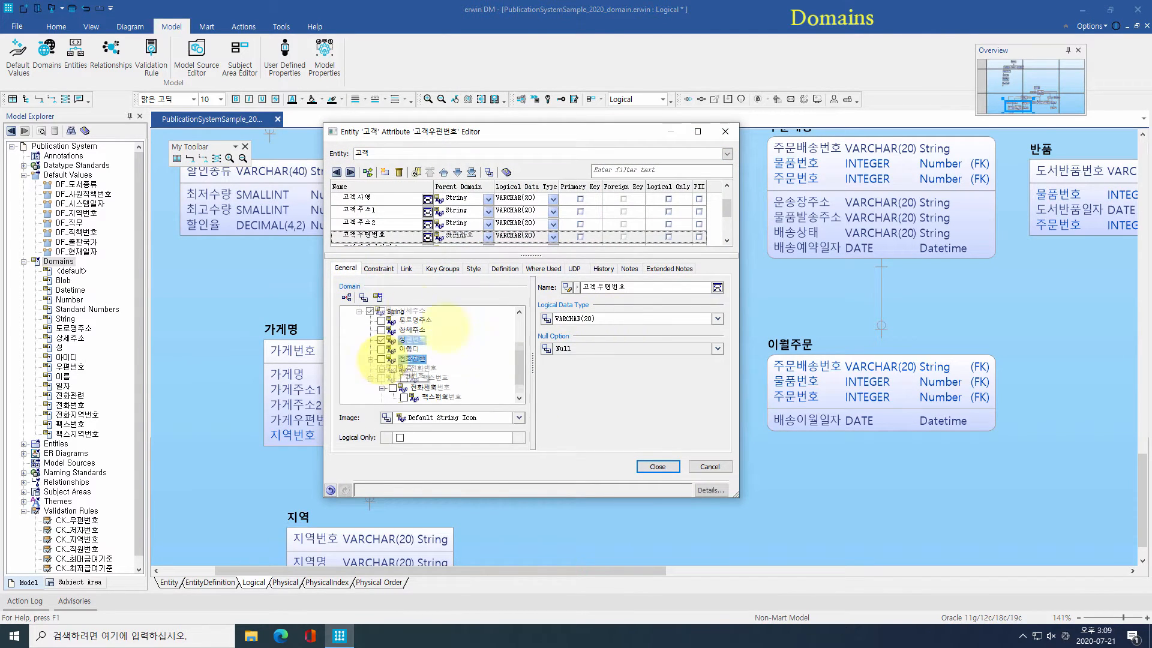
click(378, 268)
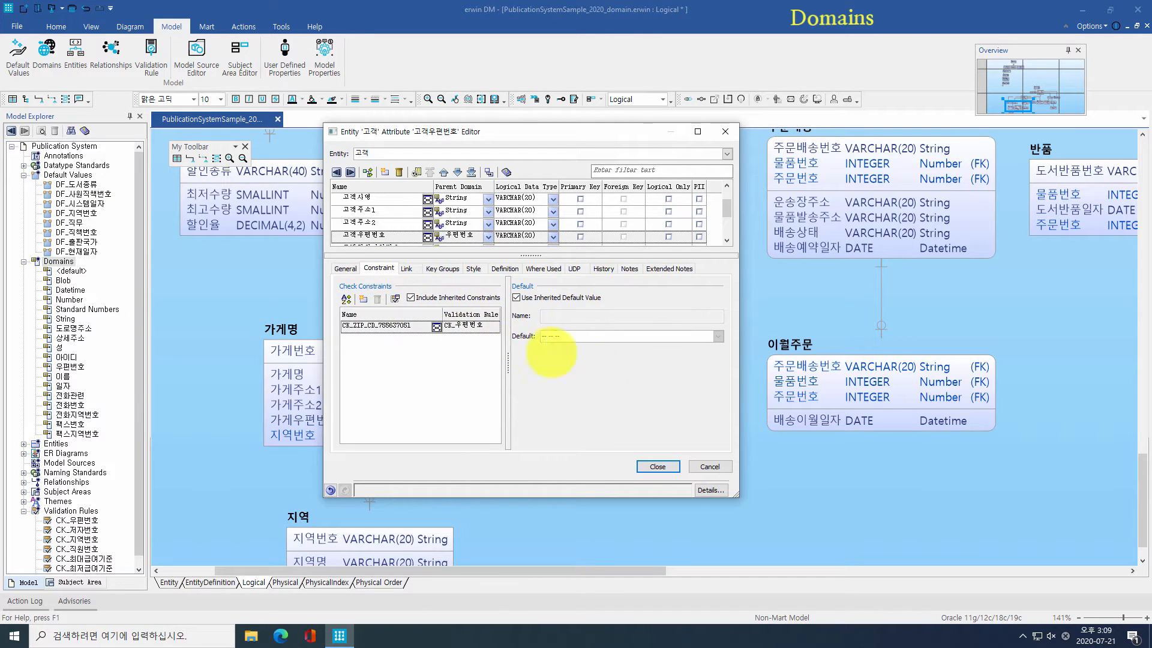
click(657, 466)
click(660, 466)
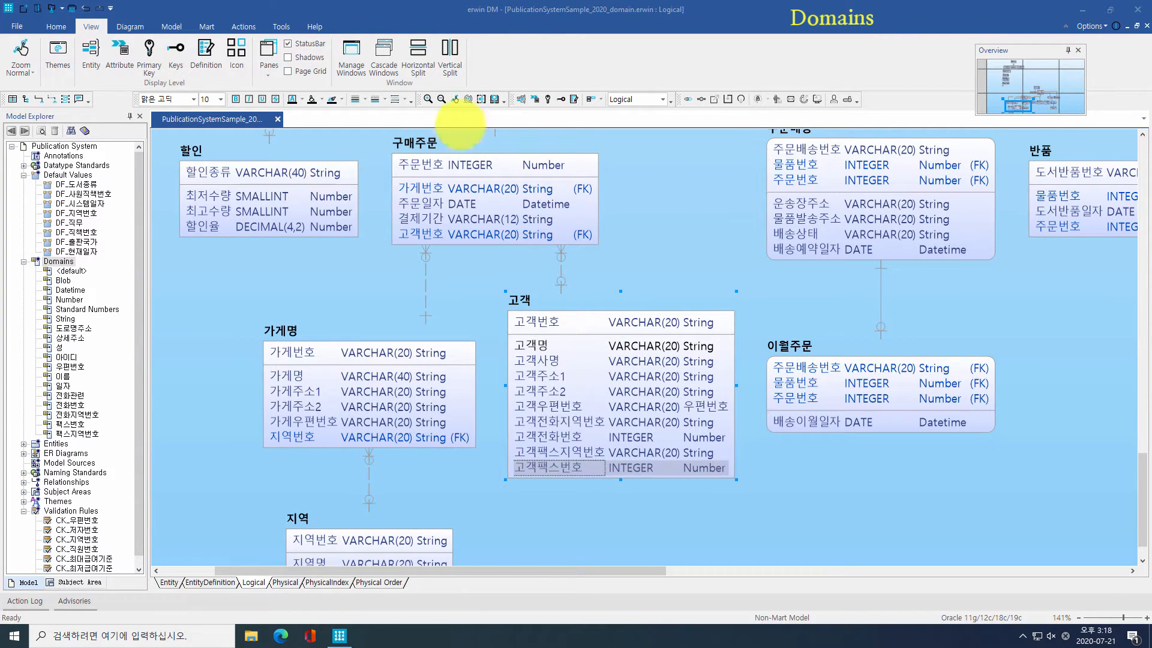
Step: Show the Bulk Editor pane and start its wizard with Column as the object type
click(268, 57)
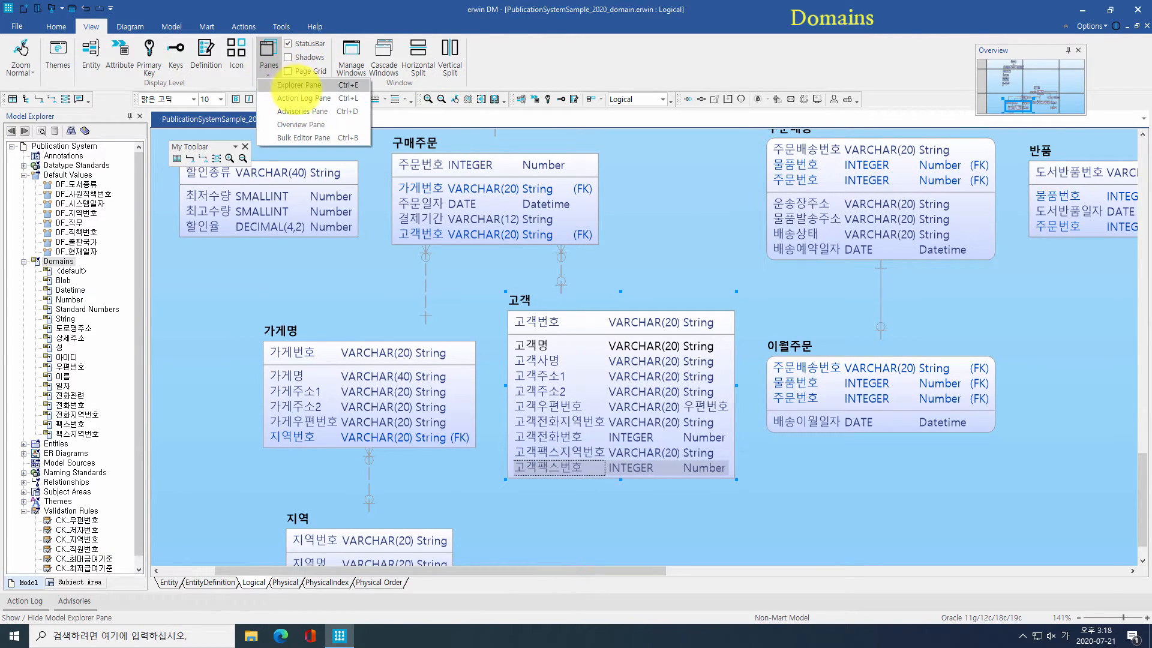
click(307, 138)
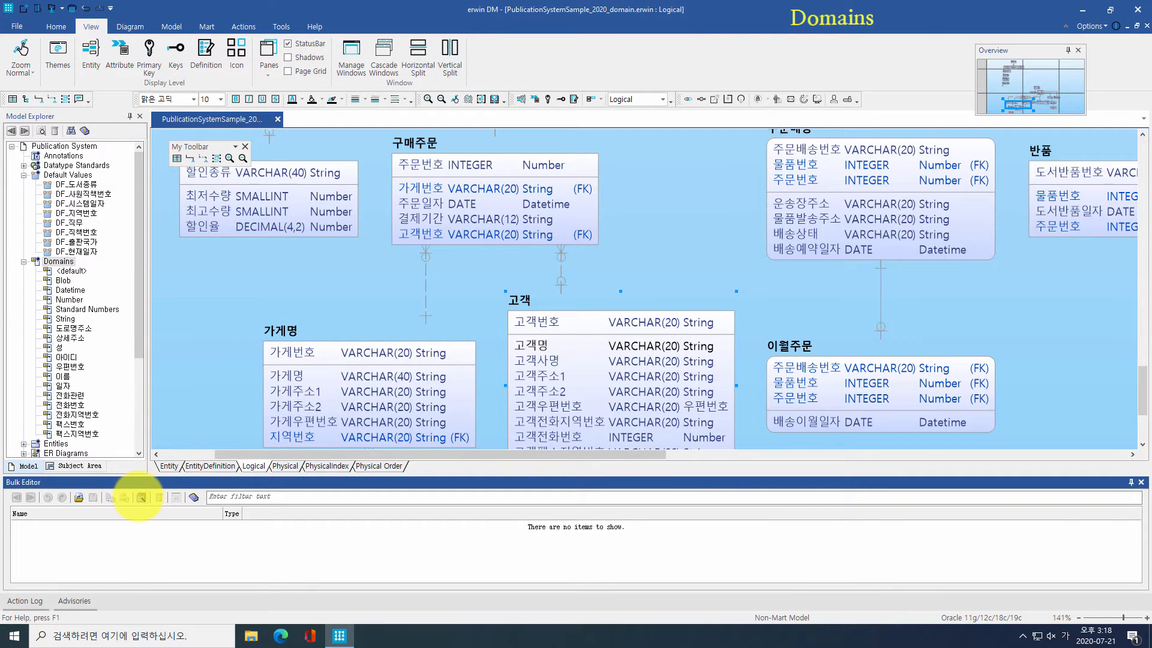
click(142, 497)
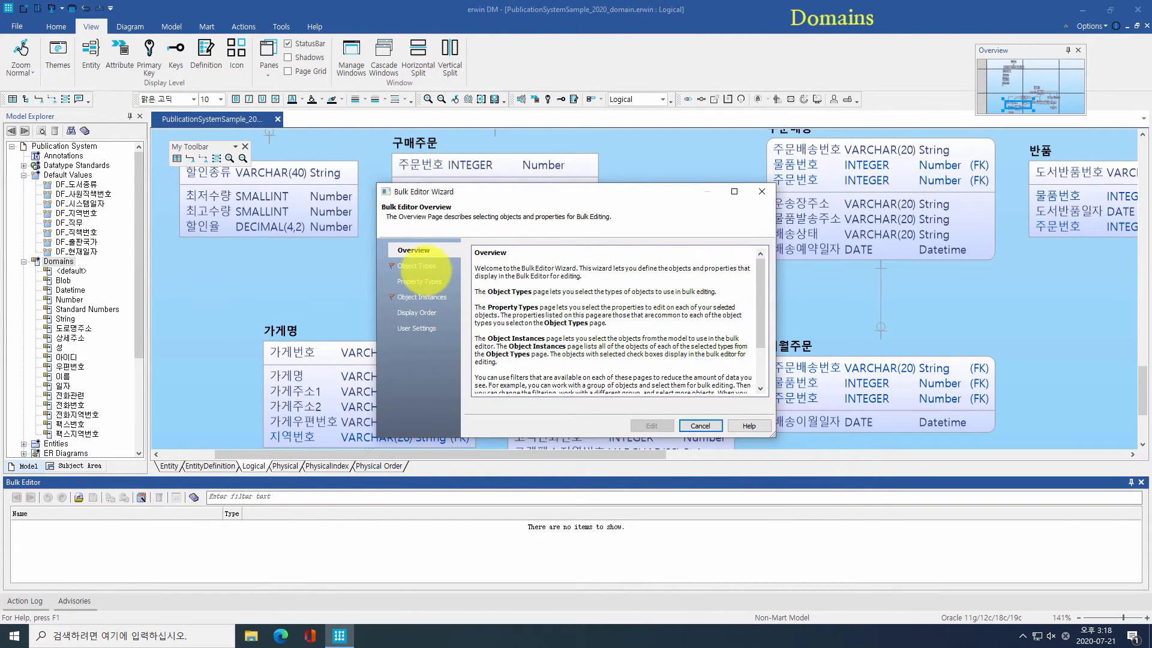
click(417, 266)
click(478, 289)
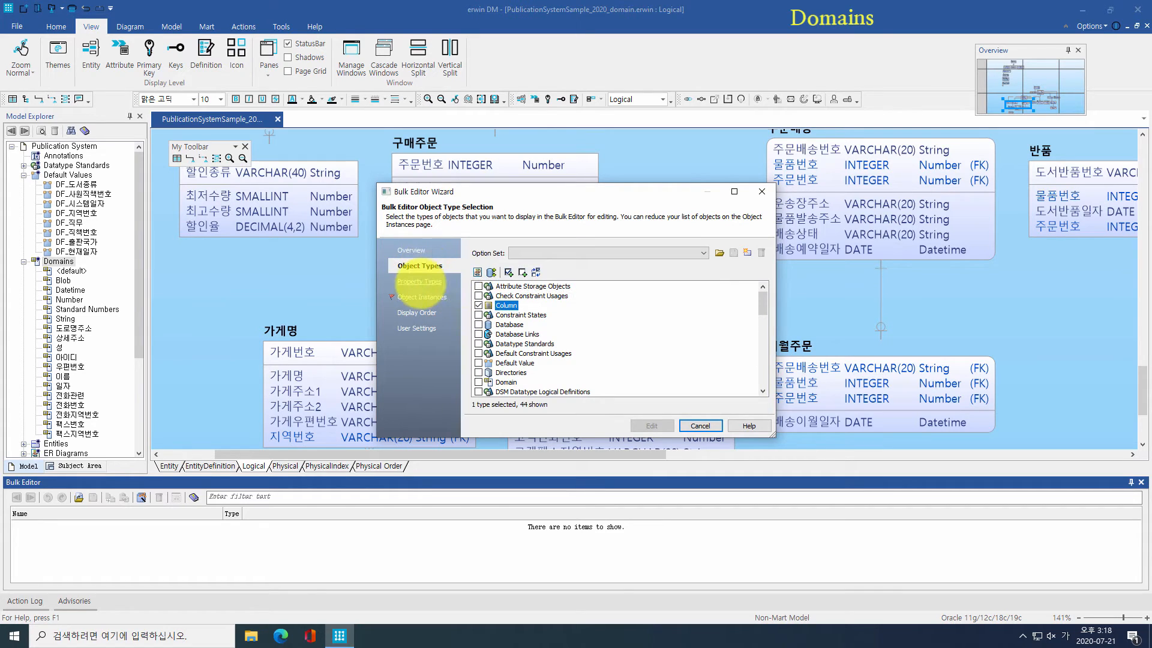
click(424, 281)
Step: Choose Domain Parent, Logical Data Type and Physical Data Type properties, listing all columns
scroll(481, 325, down, 2)
click(478, 353)
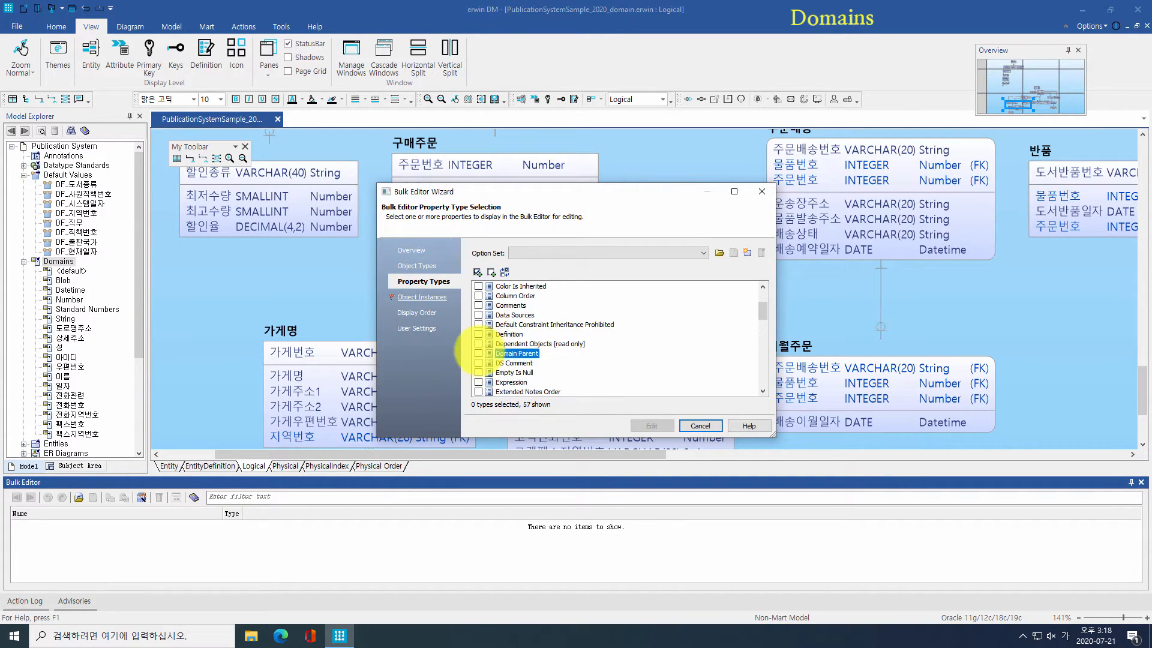
scroll(520, 353, down, 7)
click(478, 343)
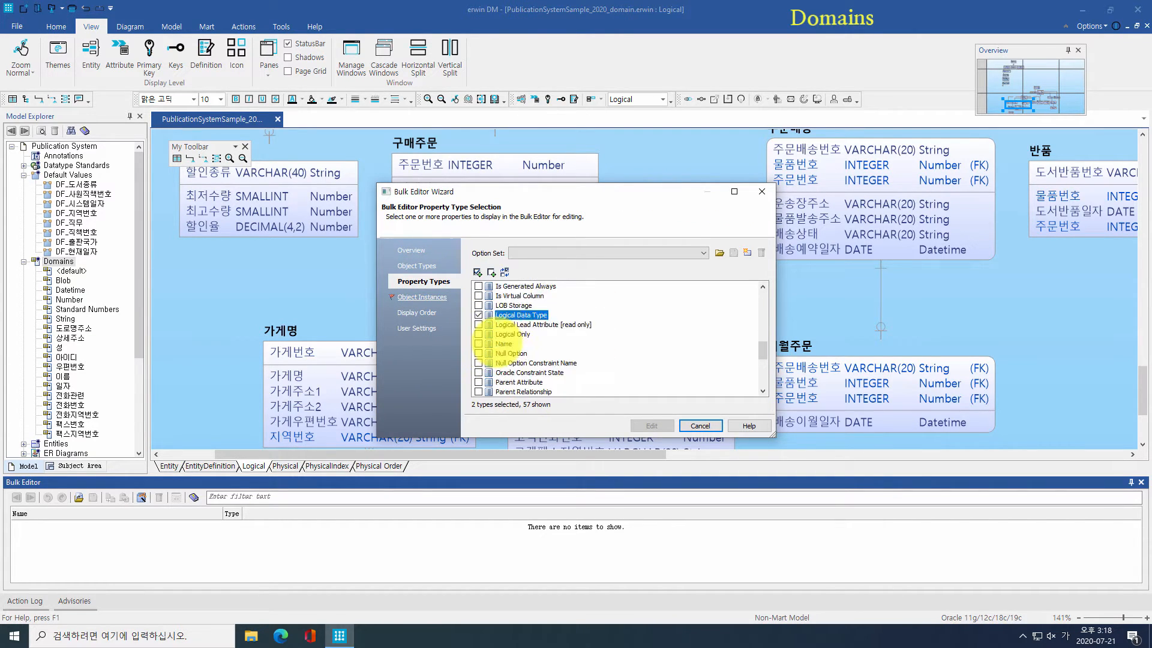
scroll(483, 336, down, 5)
click(478, 325)
click(408, 297)
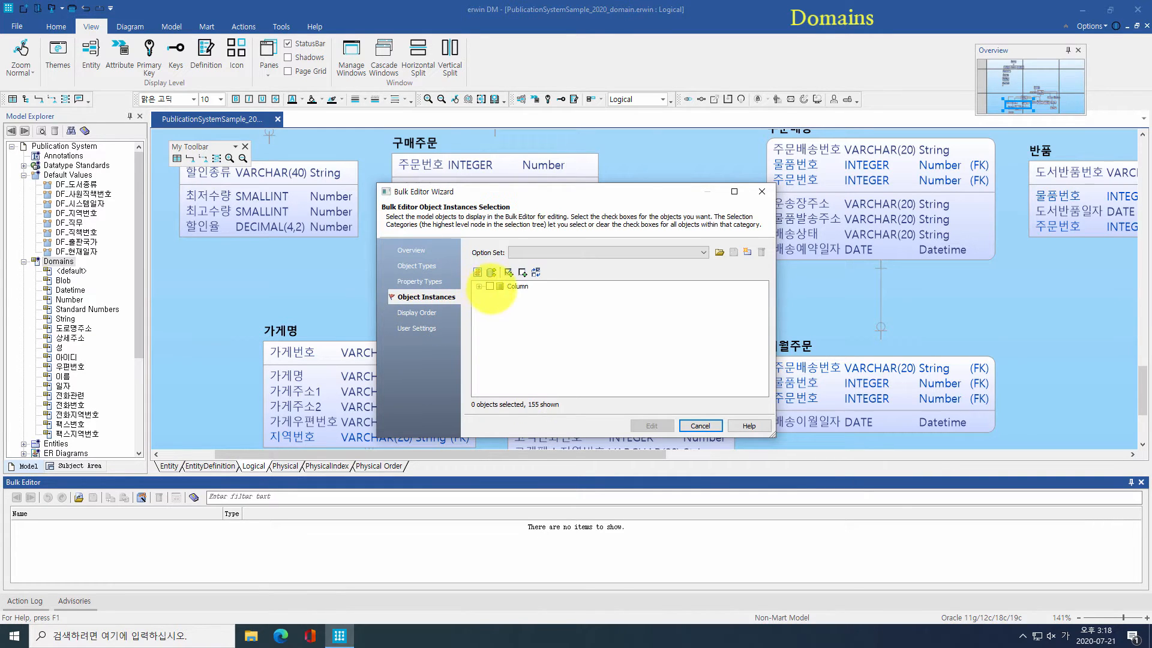
click(660, 426)
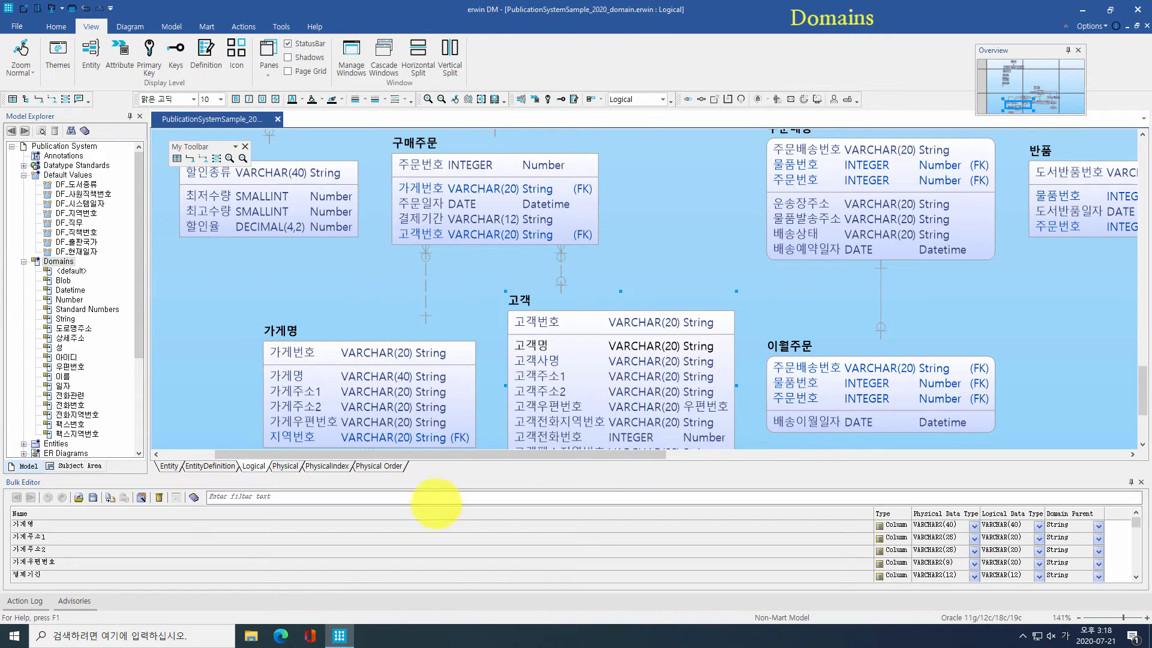
Step: Filter by 지역번호 and assign the 전화지역번호 and 팩스지역번호 parent domains
click(442, 498)
text(지역번호)
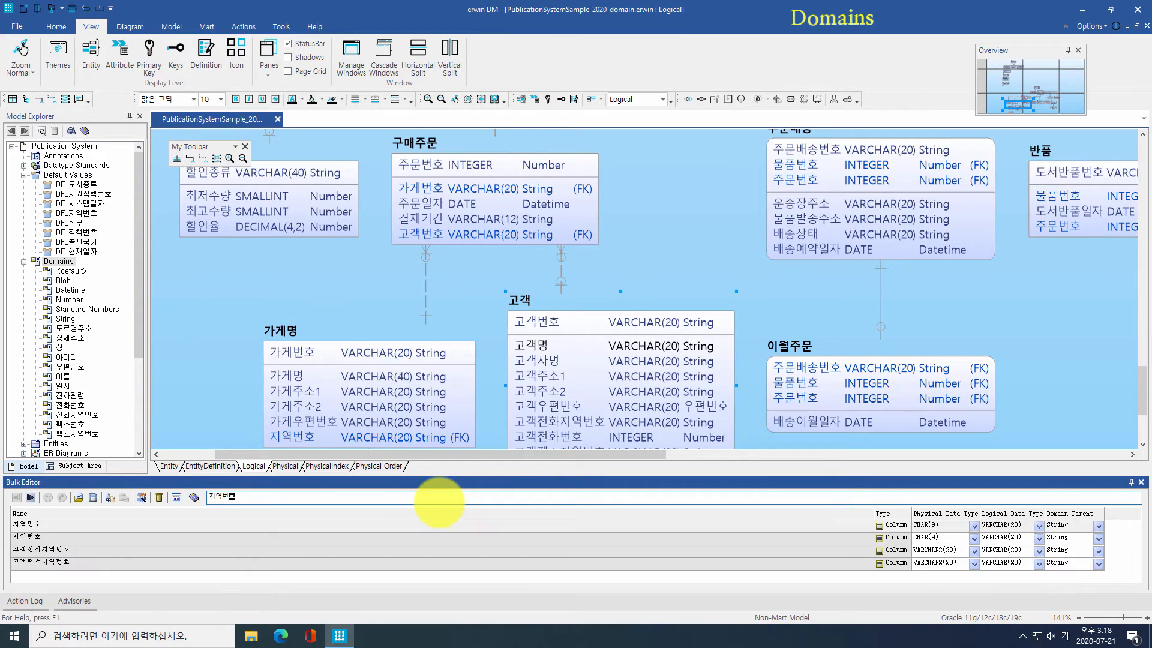
click(1098, 550)
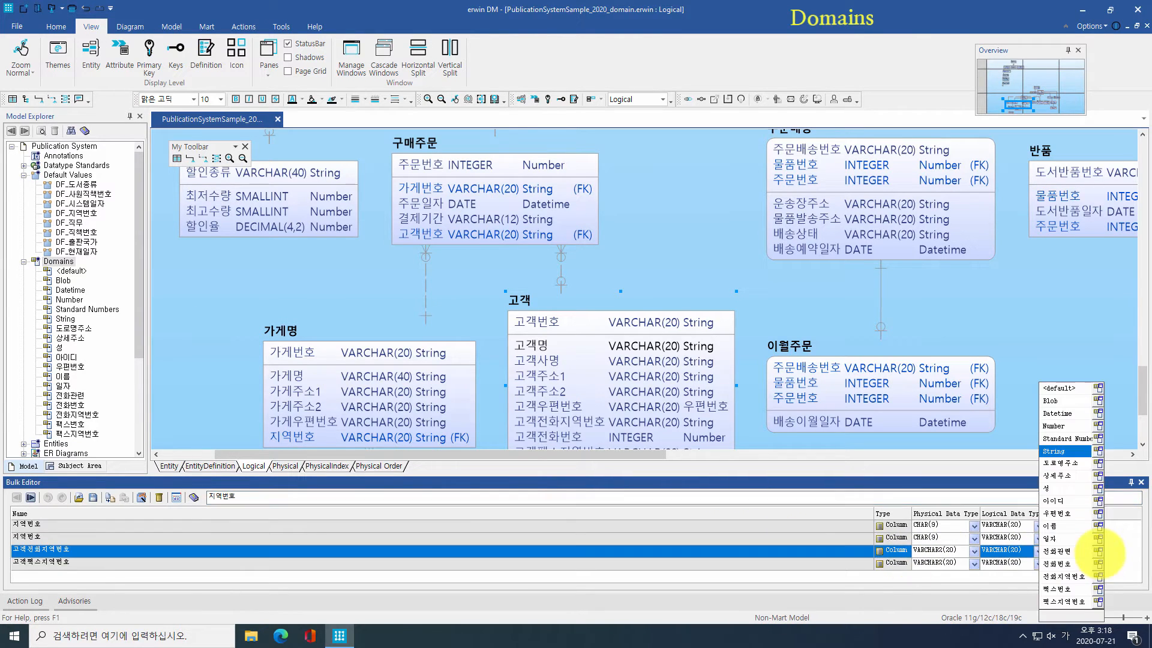
click(1063, 576)
click(1098, 564)
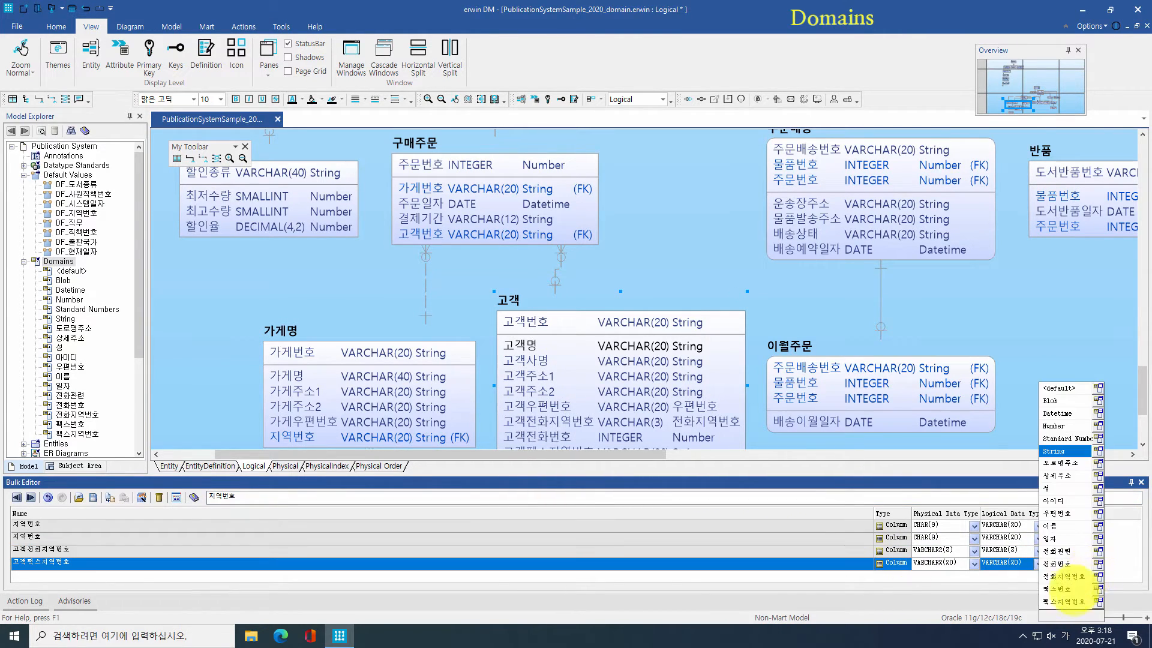
click(1063, 601)
click(1131, 482)
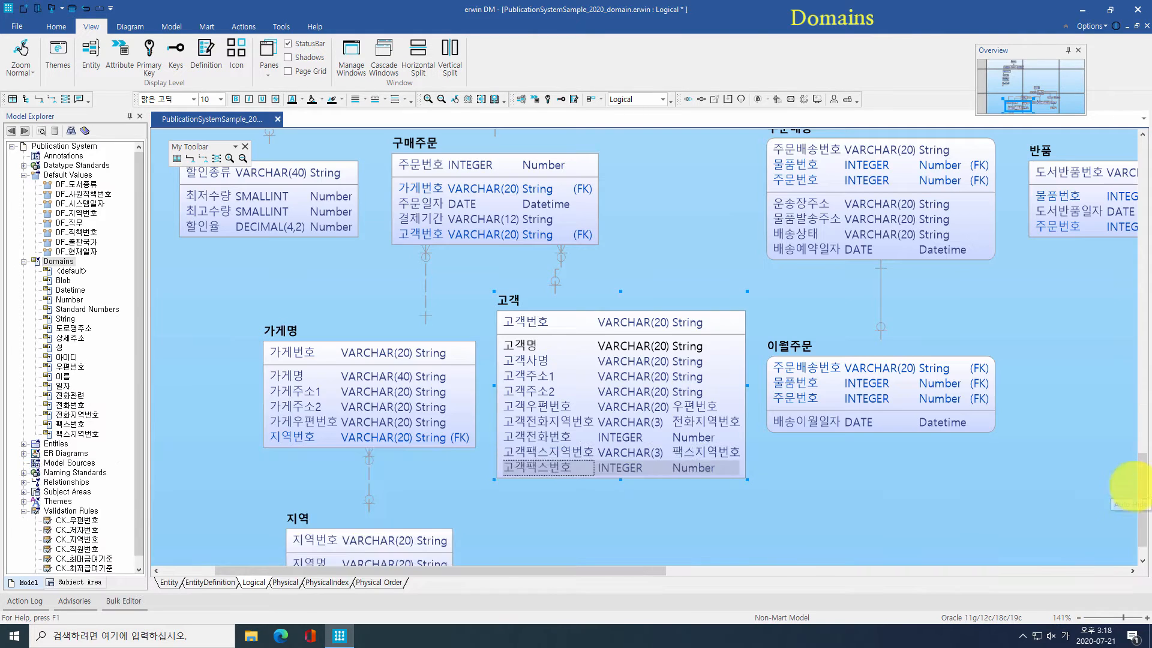
Step: Show inherited constraints on 고객전화지역번호, then review 고객팩스지역번호's properties
double_click(540, 422)
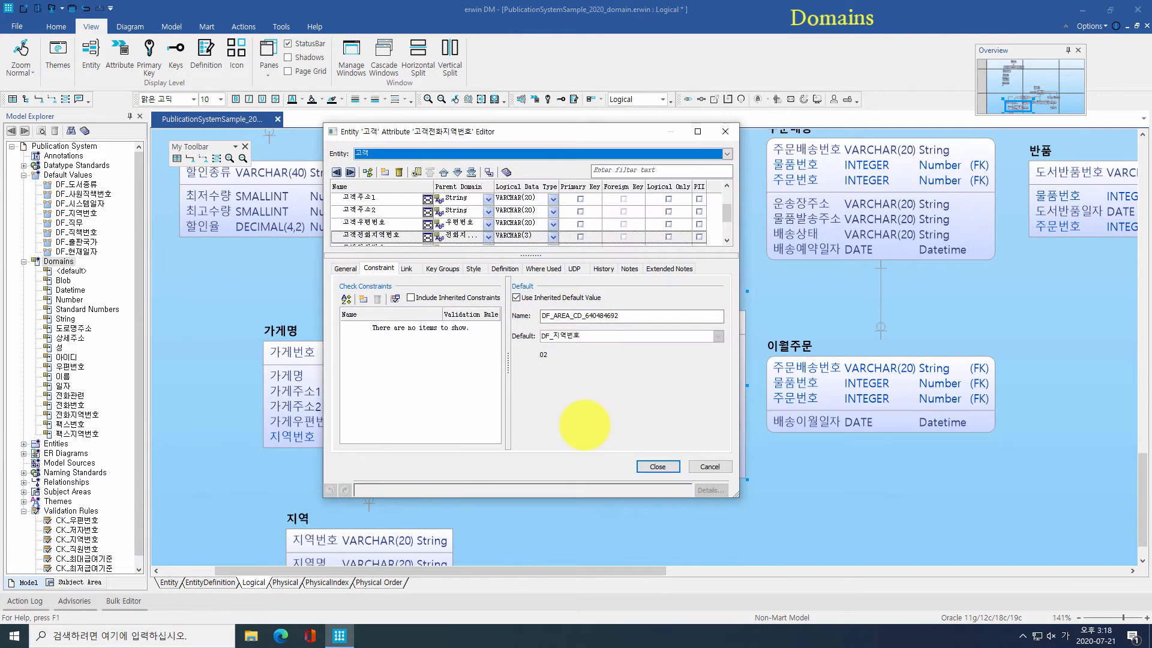
click(441, 297)
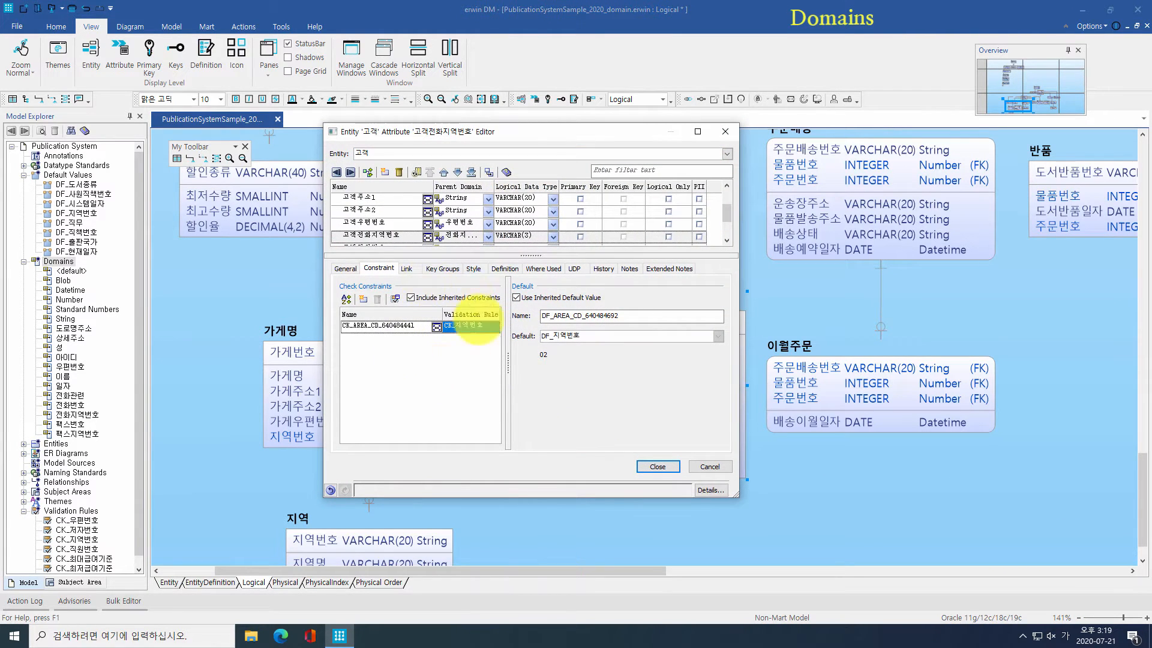
click(553, 236)
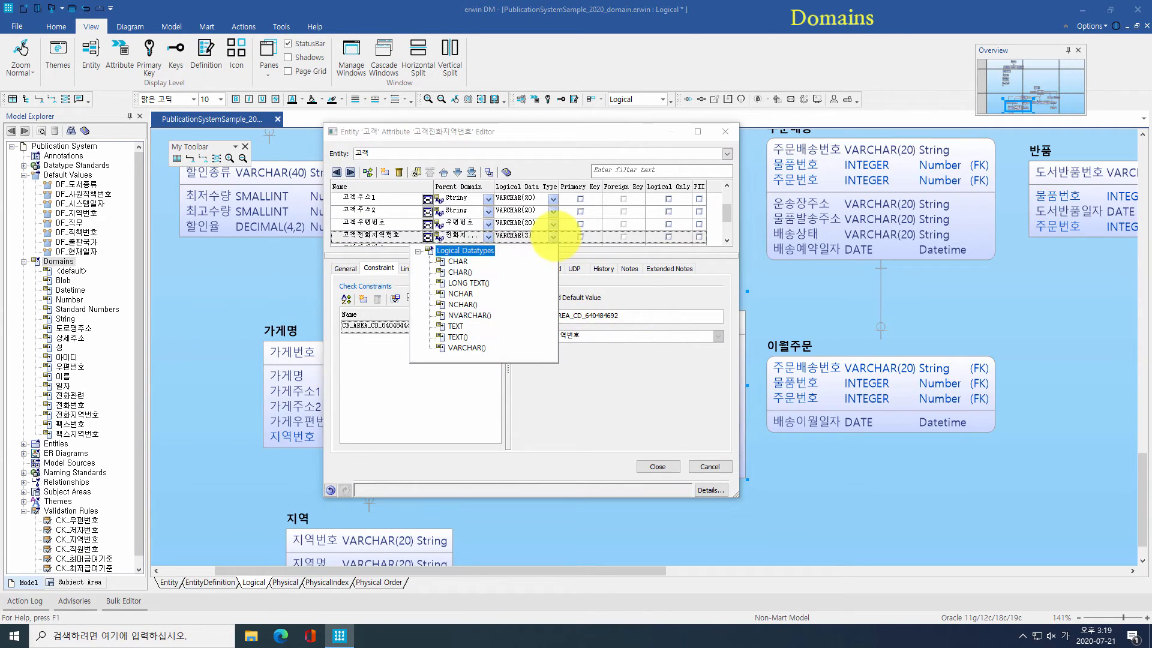
click(553, 236)
click(657, 467)
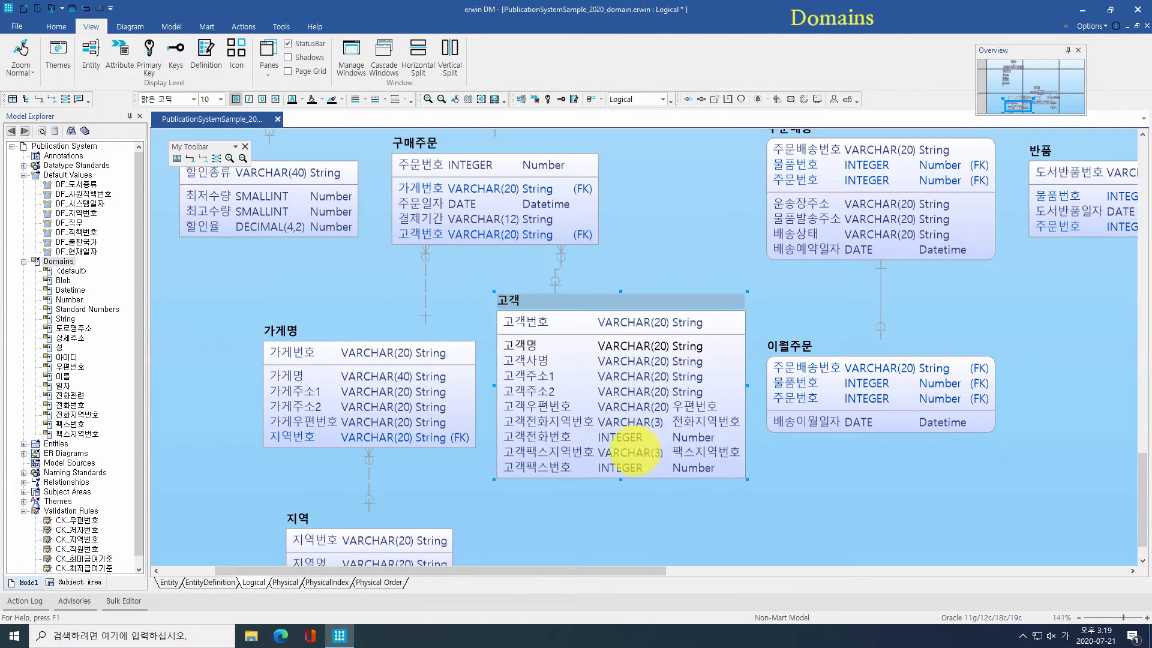
double_click(637, 451)
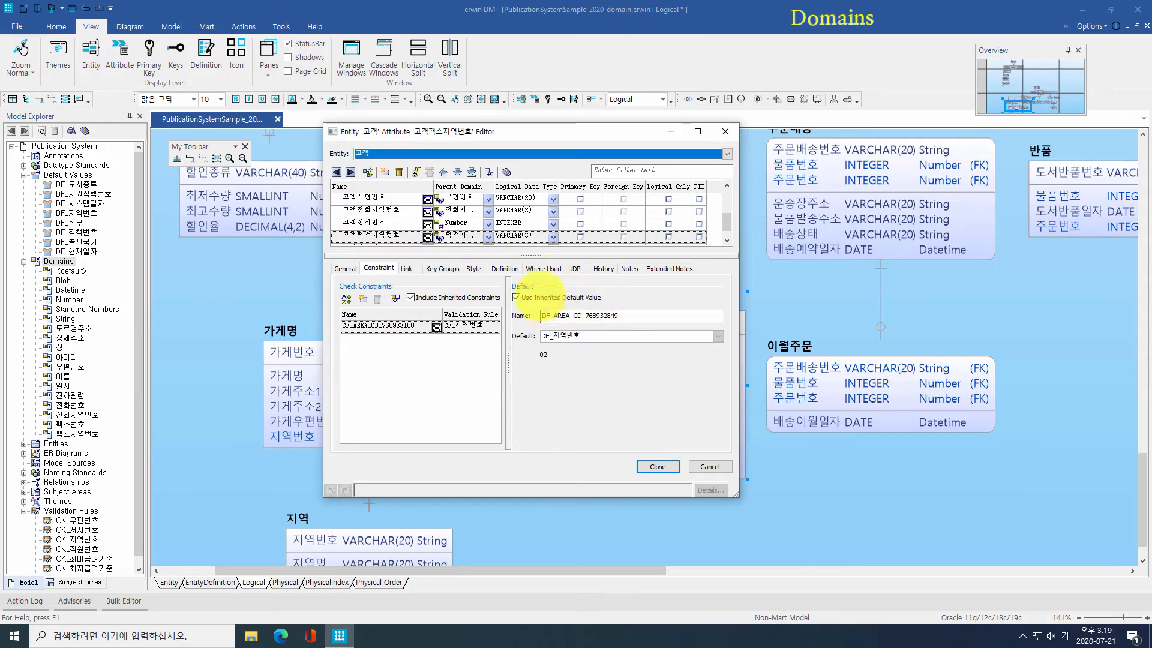
click(657, 466)
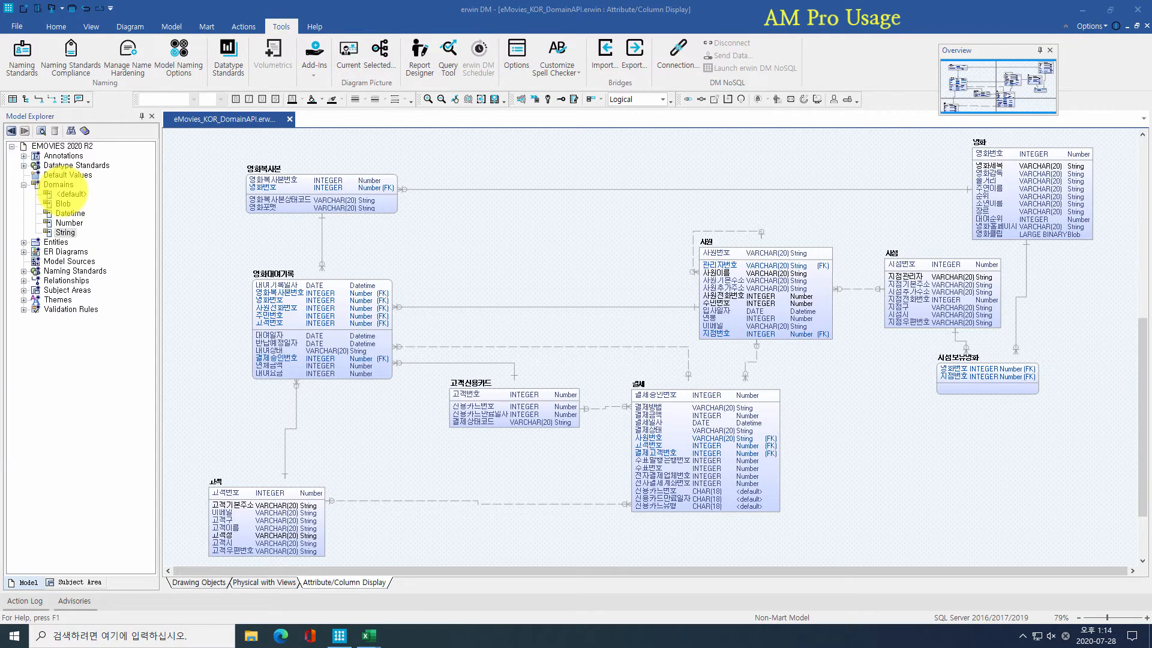
Step: Launch the erwin9 AM Pro add-in, open 도메인 자동생성, and review the Excel domain sheet
click(312, 53)
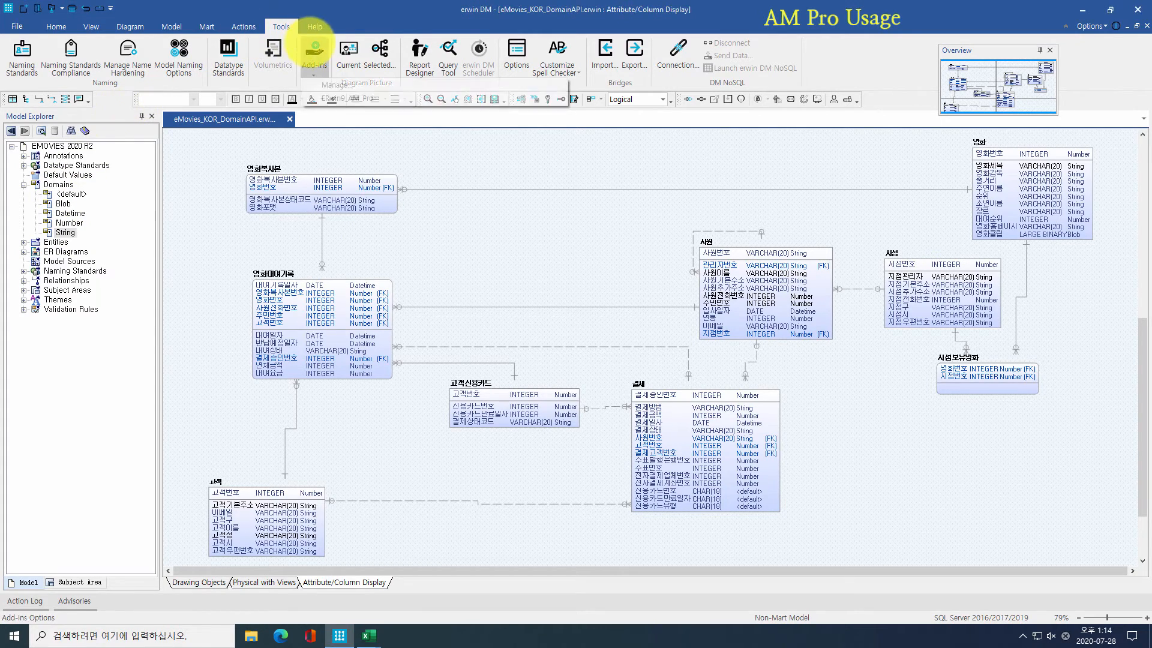
click(346, 98)
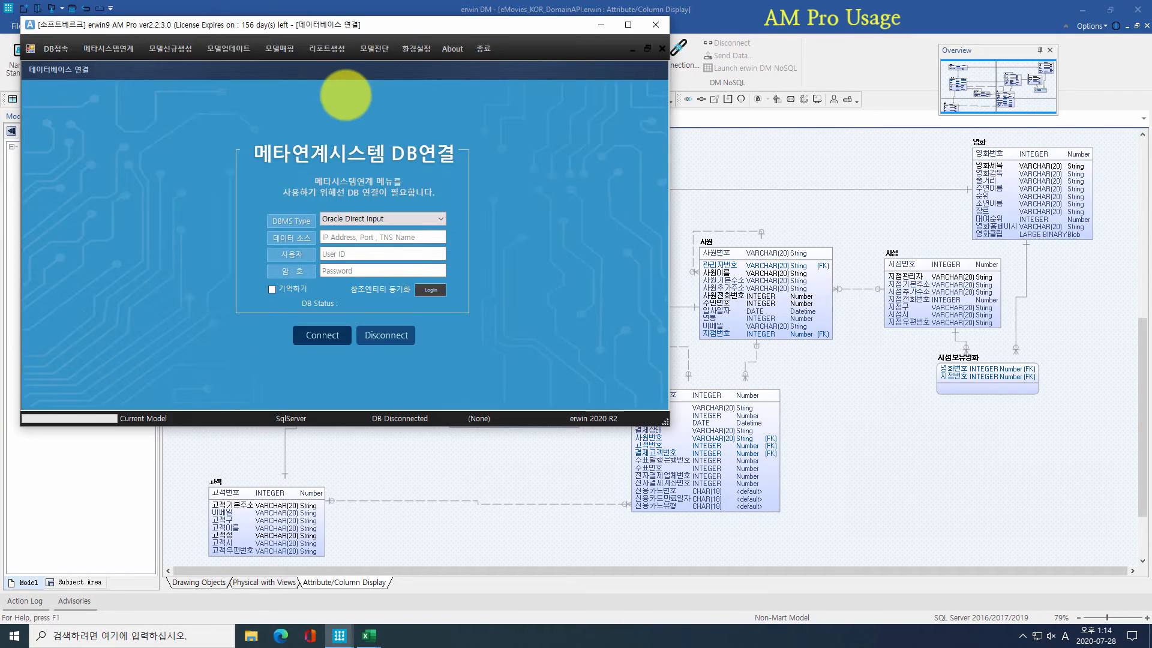
click(167, 54)
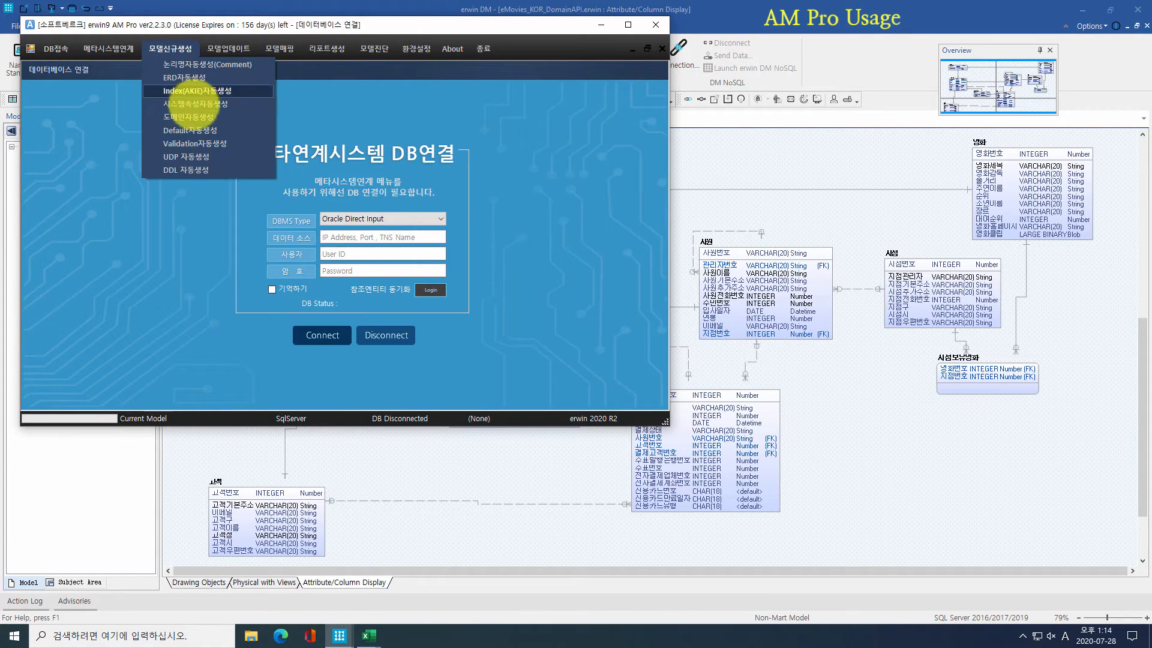
click(193, 117)
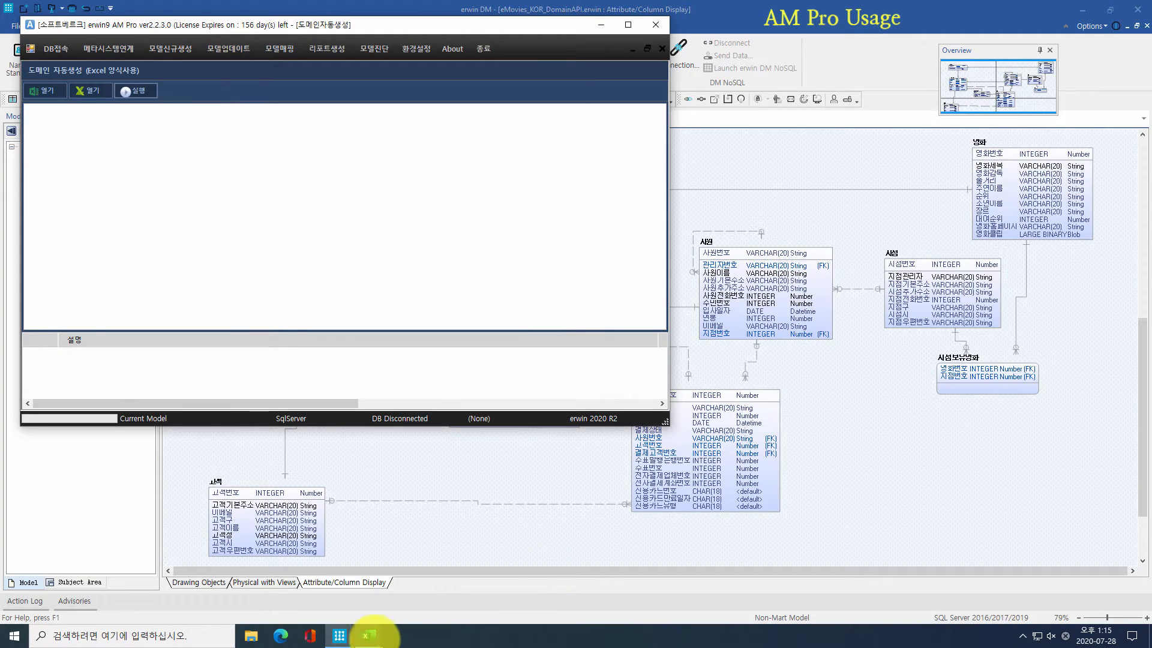
mouse_move(372, 631)
click(393, 585)
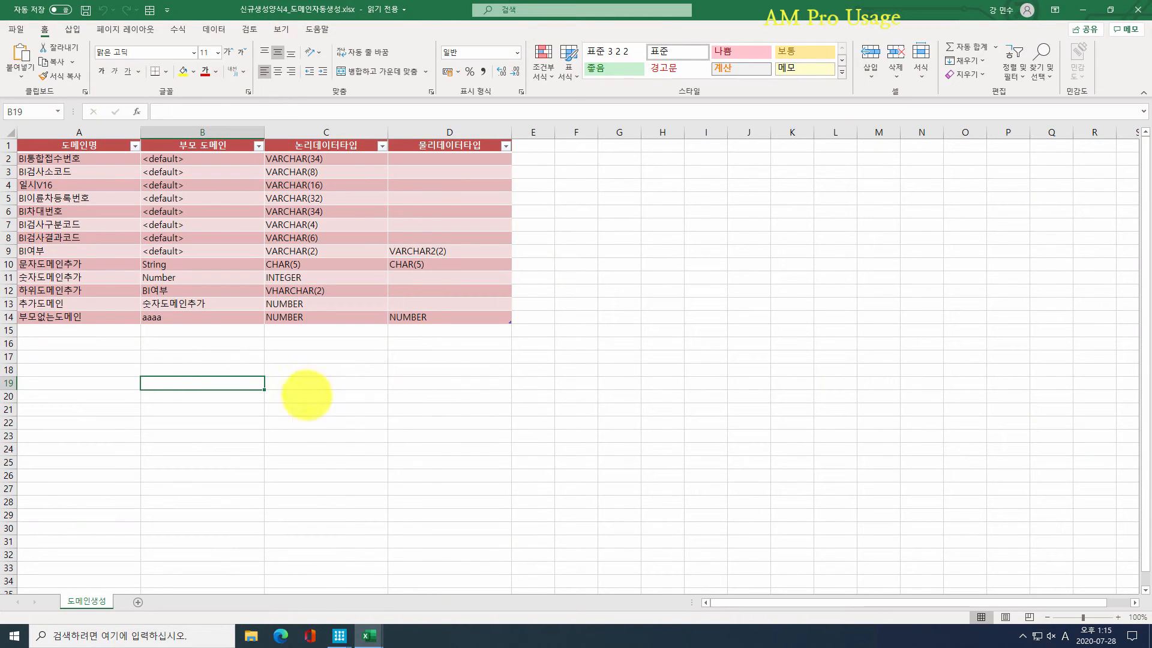
click(1084, 11)
Step: Load the domain workbook, generate its 13 domains, and switch to 도메인매핑
click(46, 90)
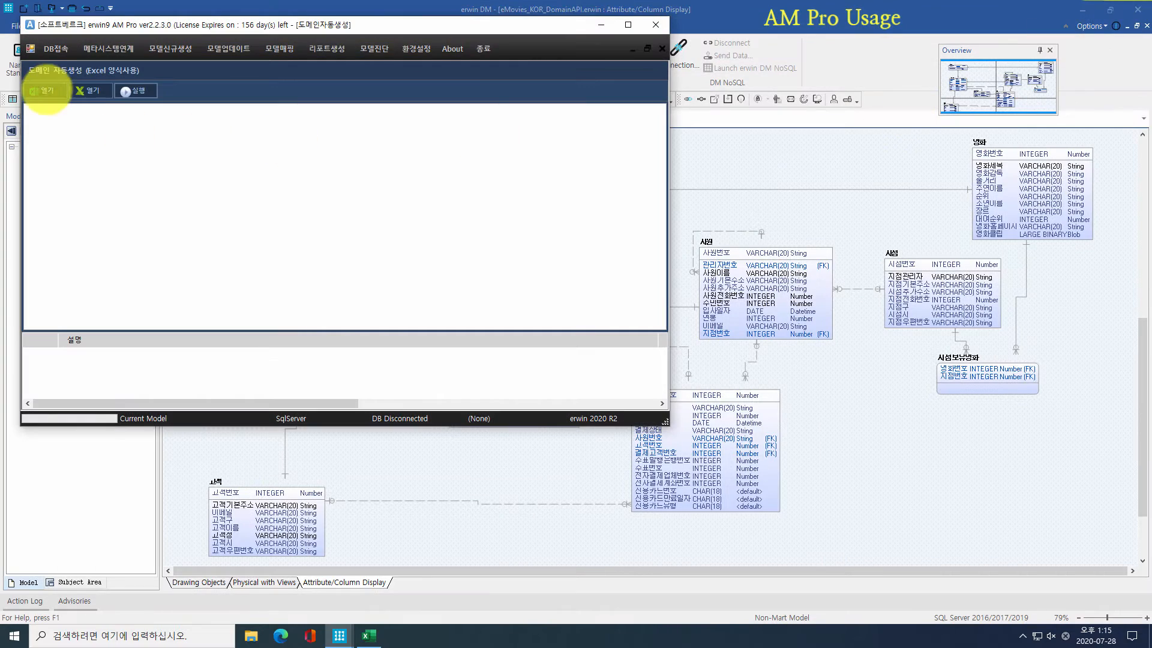
double_click(224, 299)
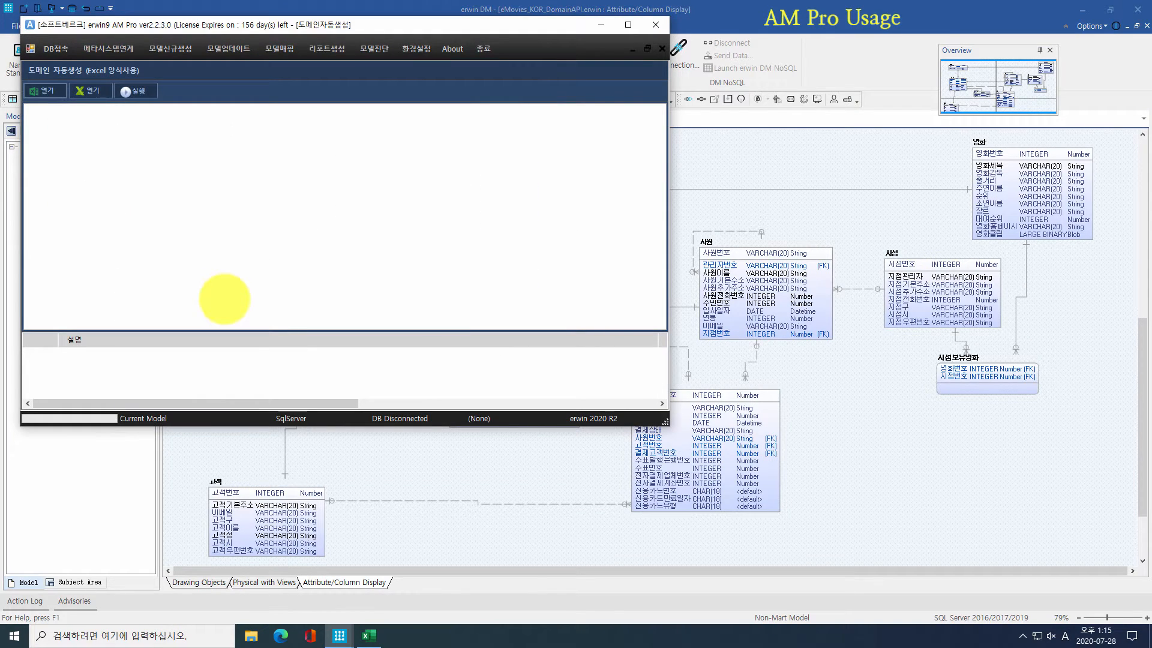
click(137, 91)
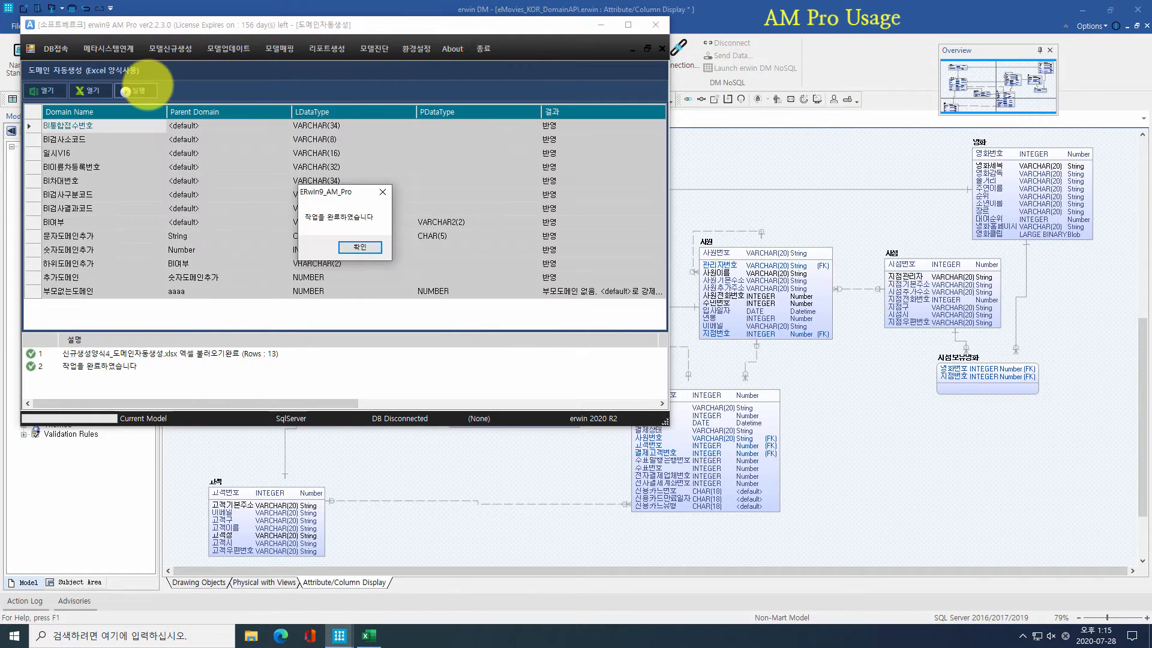
click(360, 246)
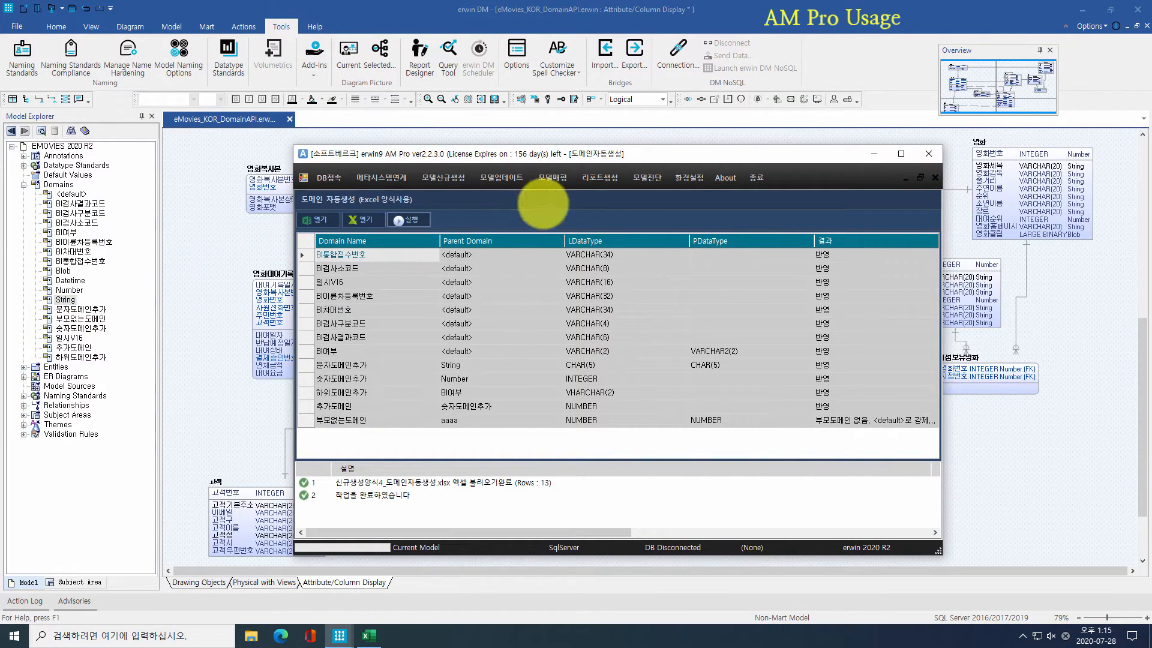
click(555, 178)
click(571, 206)
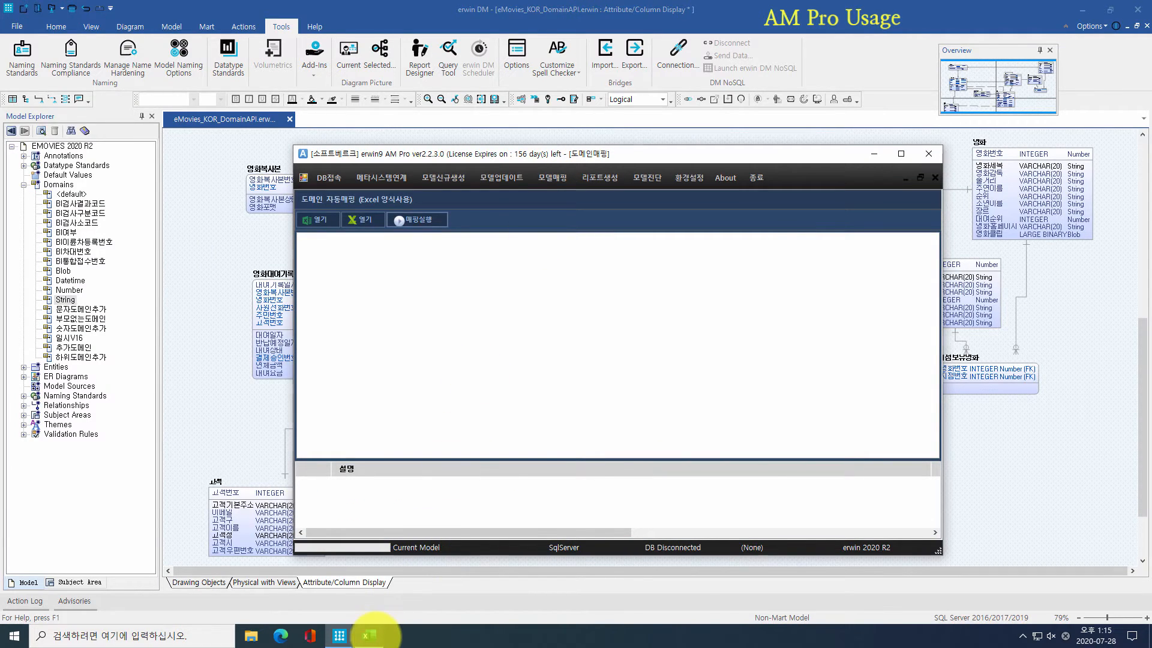
Step: Review the attribute-to-domain mapping rows in the Excel workbook, then close it
click(369, 636)
click(207, 303)
scroll(207, 300, down, 5)
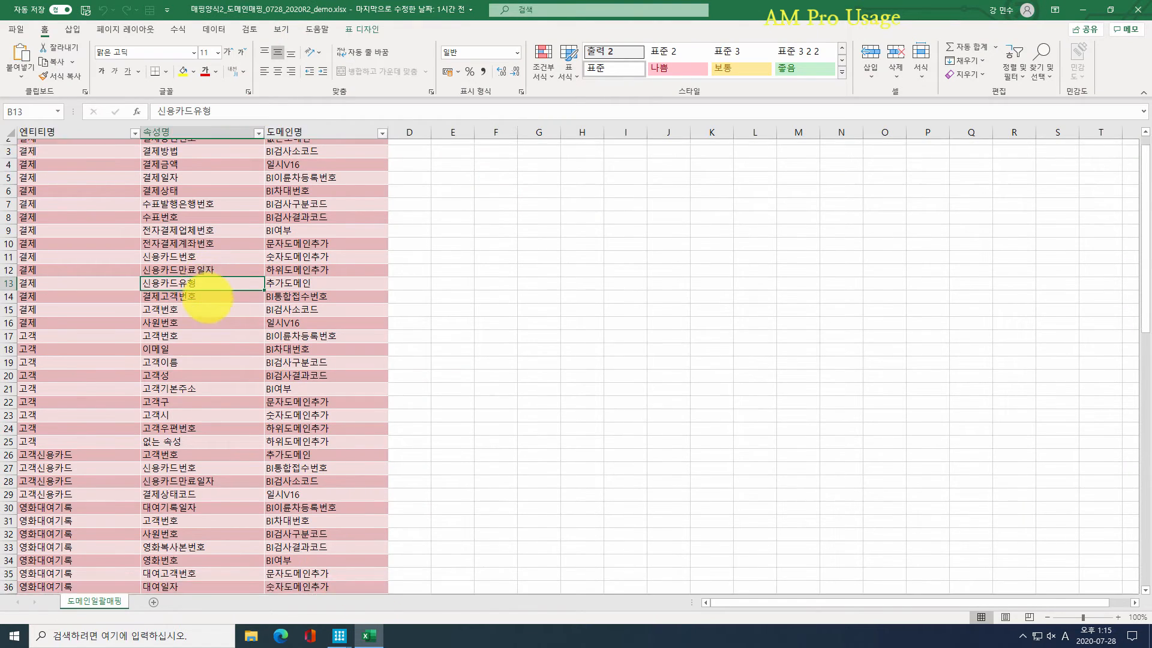
scroll(207, 297, down, 6)
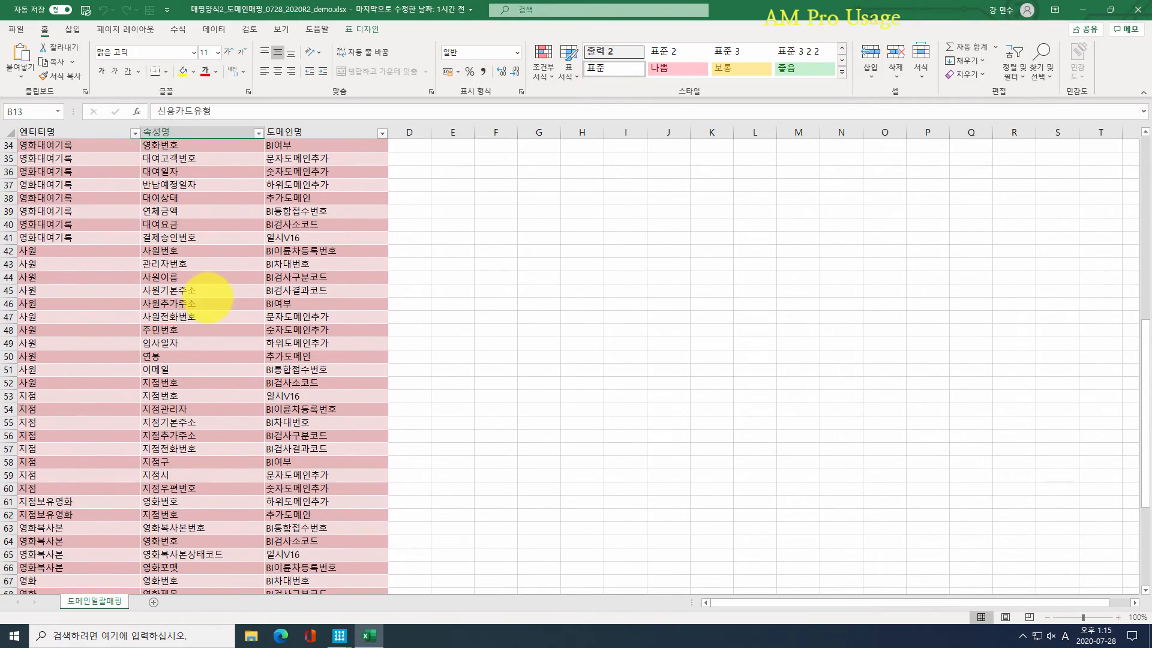
click(1137, 10)
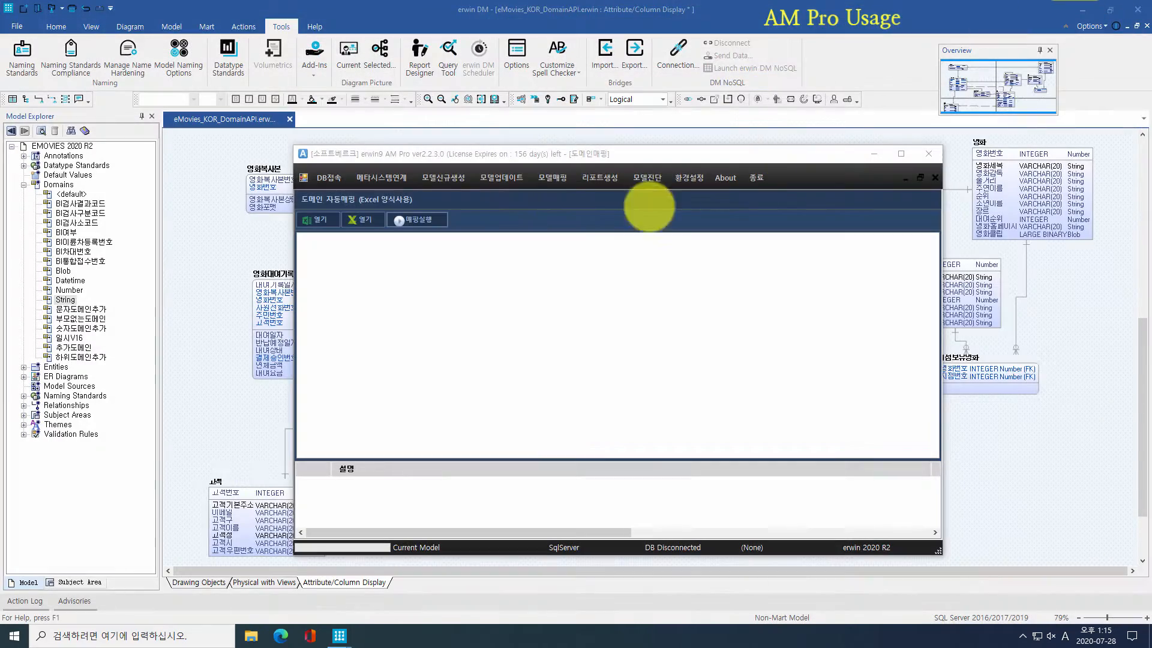
Step: Load the mapping workbook from 03_Sample Sources, run 매핑실행, and close AM Pro
click(327, 220)
click(351, 314)
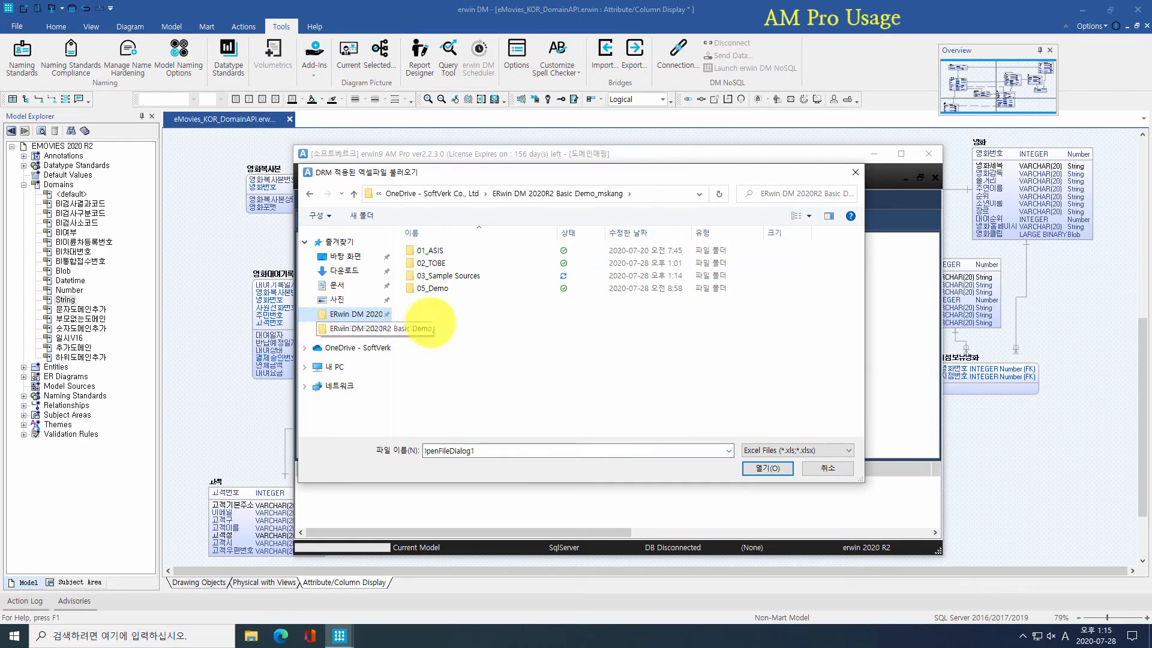
double_click(462, 275)
double_click(474, 301)
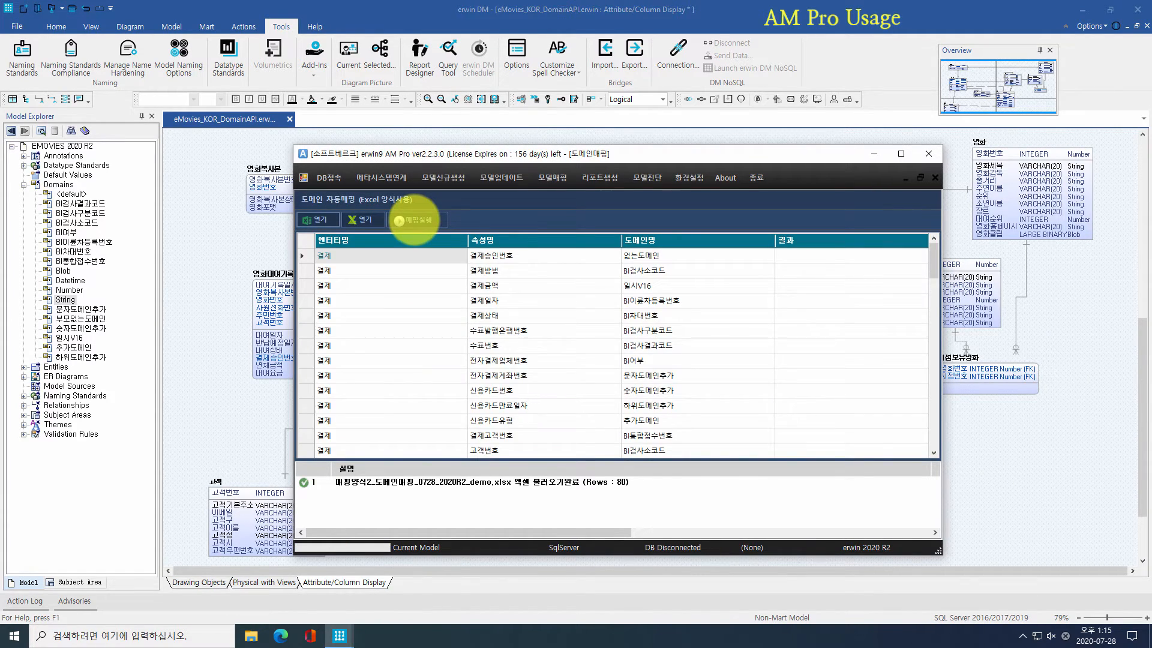
click(414, 219)
click(605, 376)
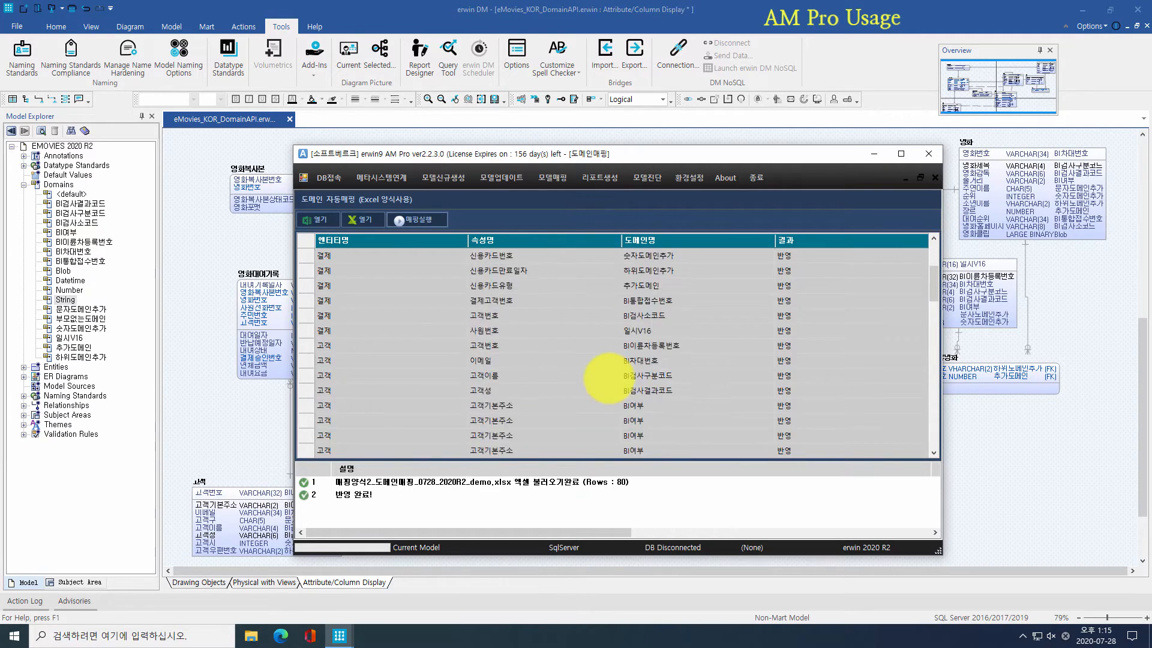
scroll(608, 378, down, 5)
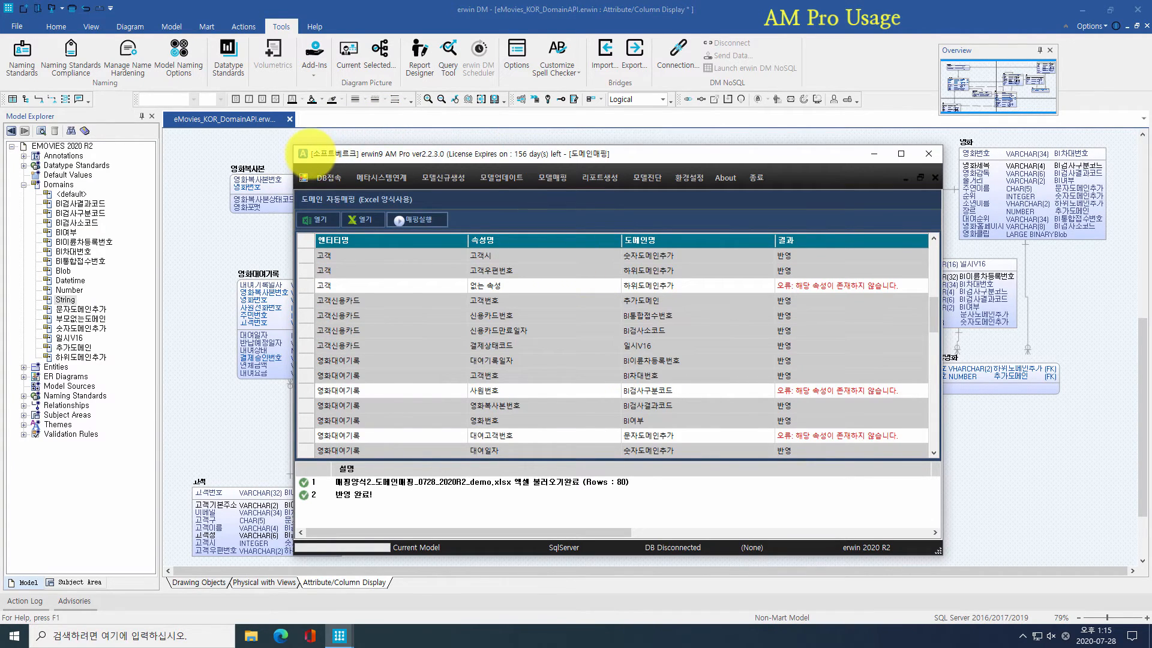
double_click(303, 154)
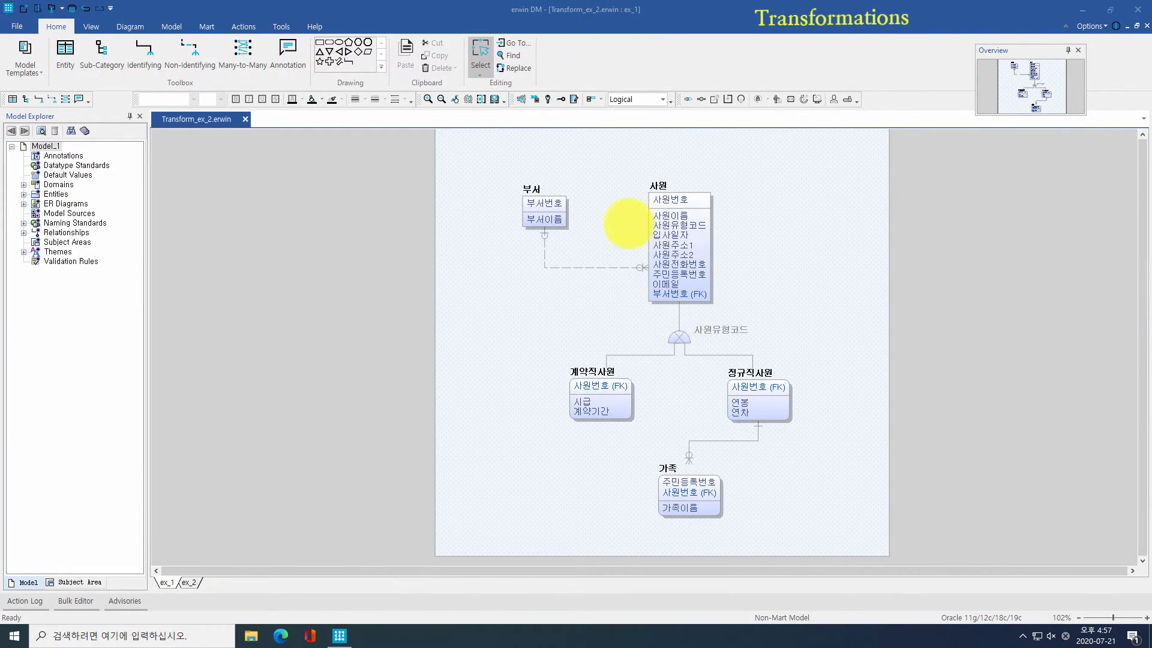
Step: Switch the diagram to physical names, then back to the logical view
click(659, 96)
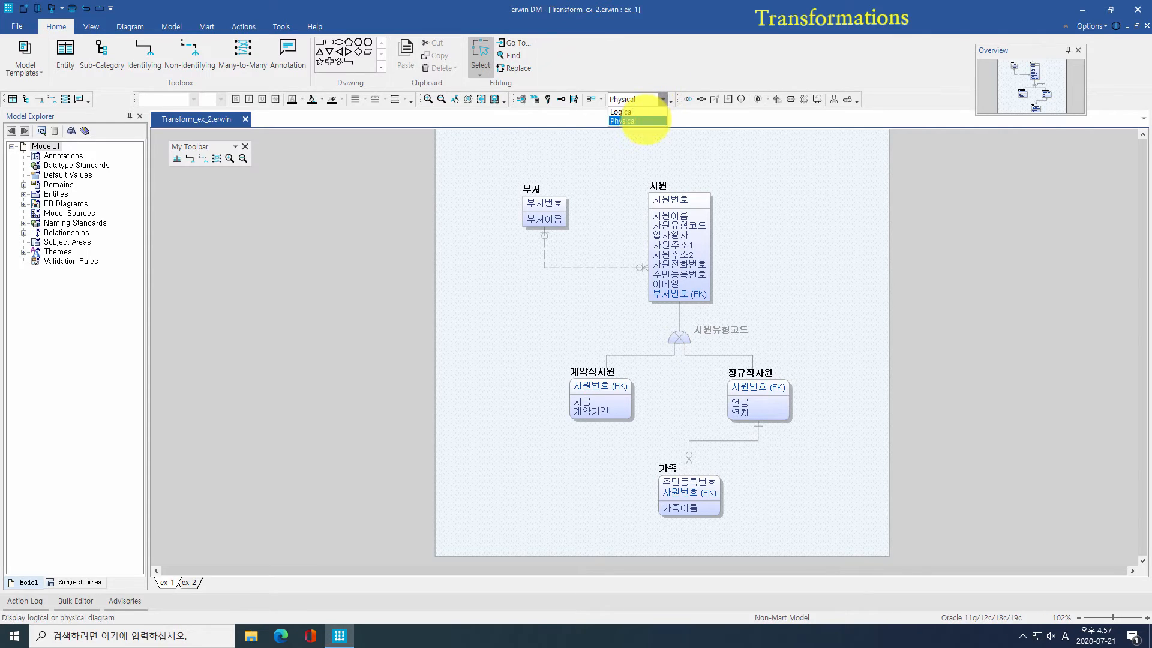
click(637, 111)
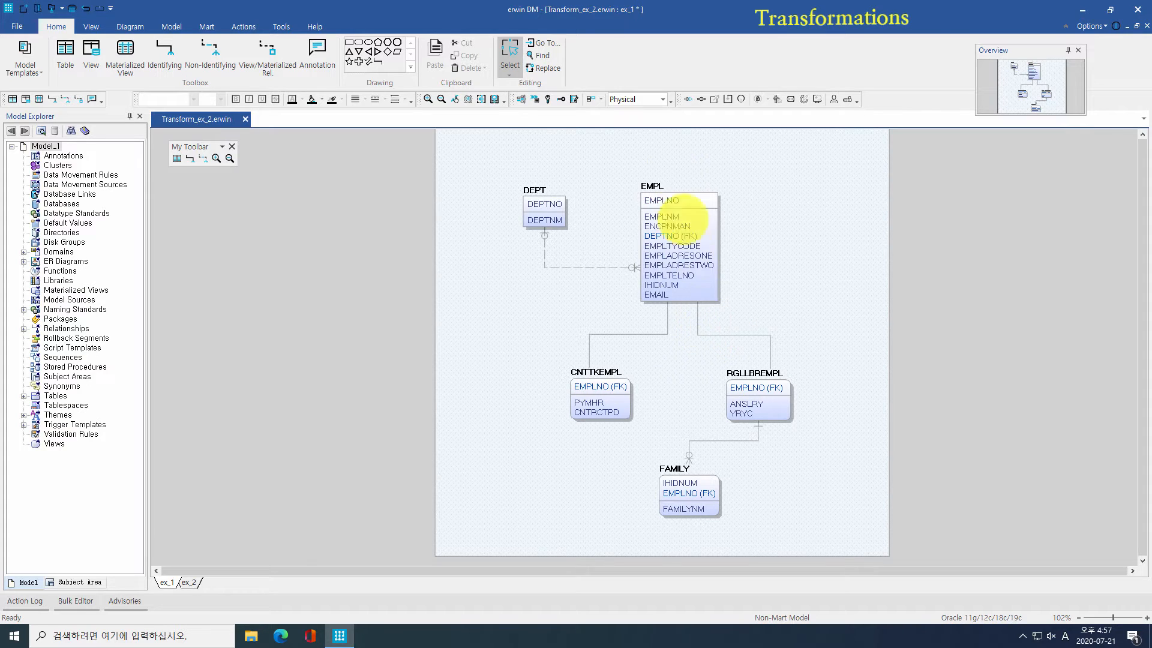
click(662, 98)
click(659, 111)
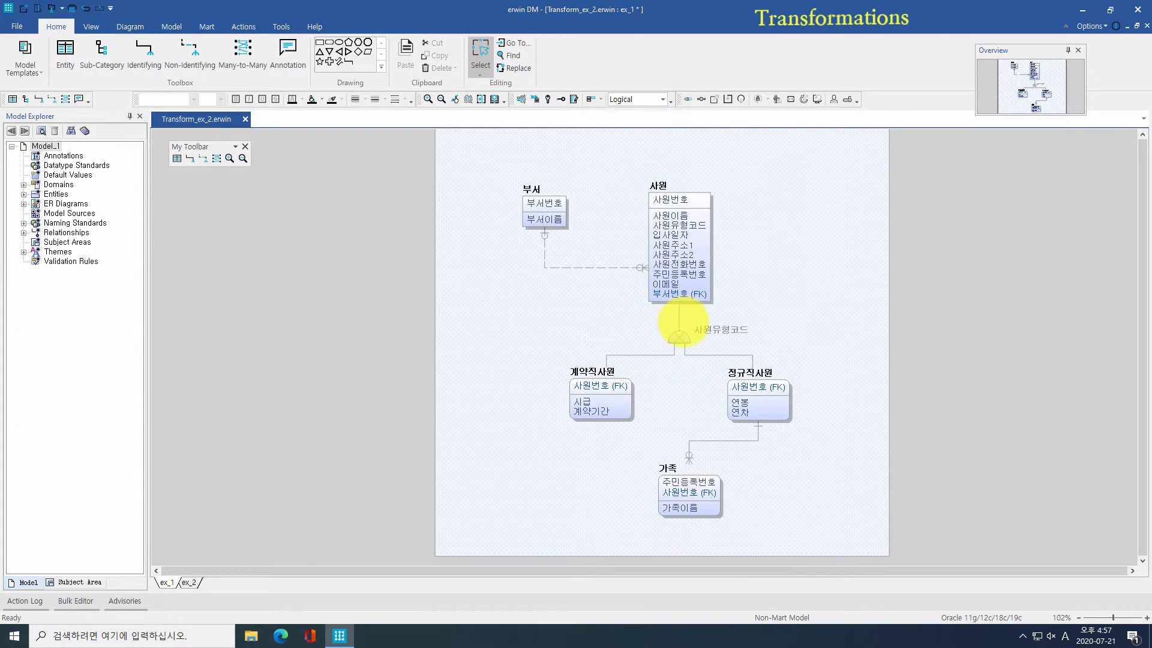
Step: Roll the subtypes up into 사원 with Supertype-Subtype RollUp, then undo it
click(675, 331)
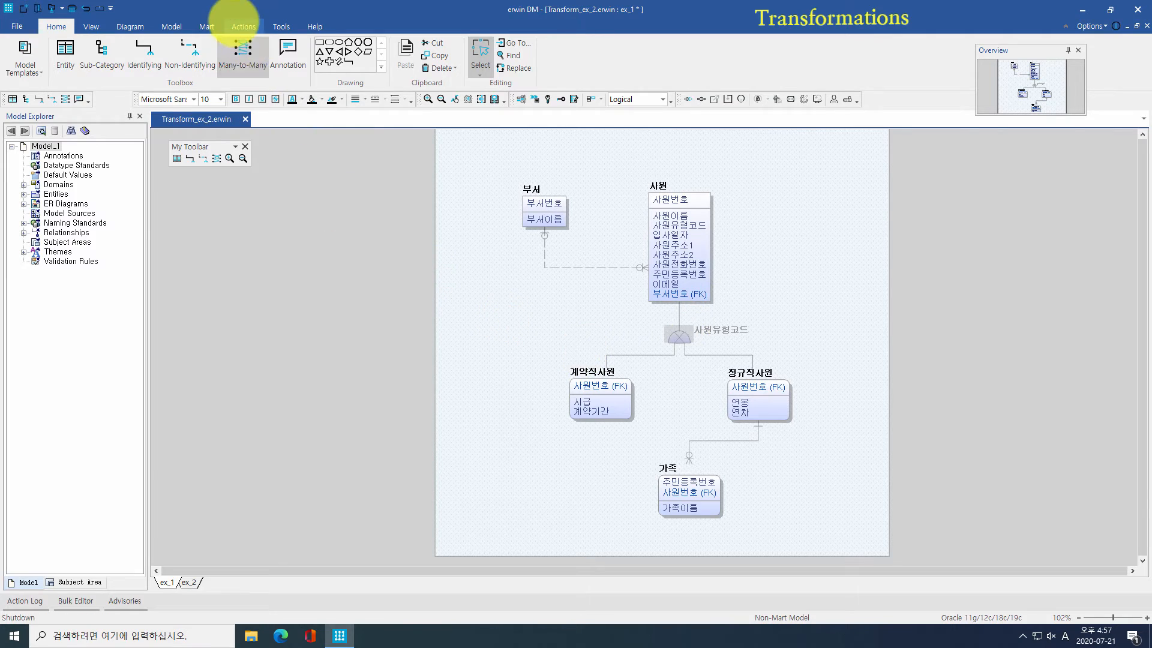
click(234, 25)
click(30, 55)
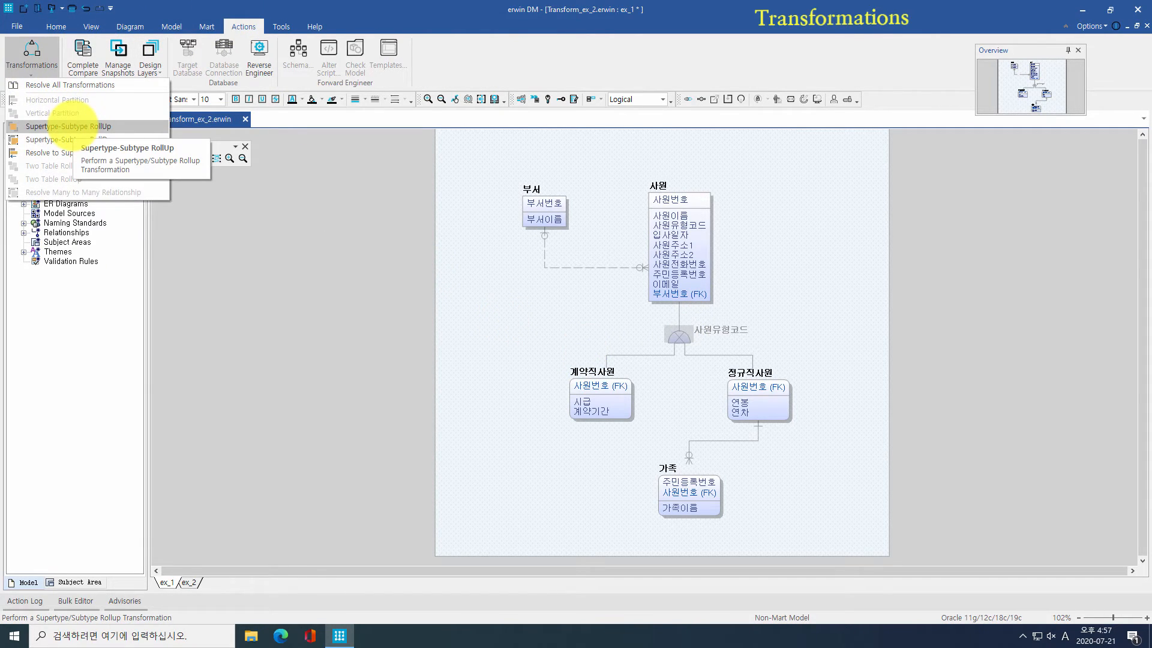
click(77, 125)
click(617, 448)
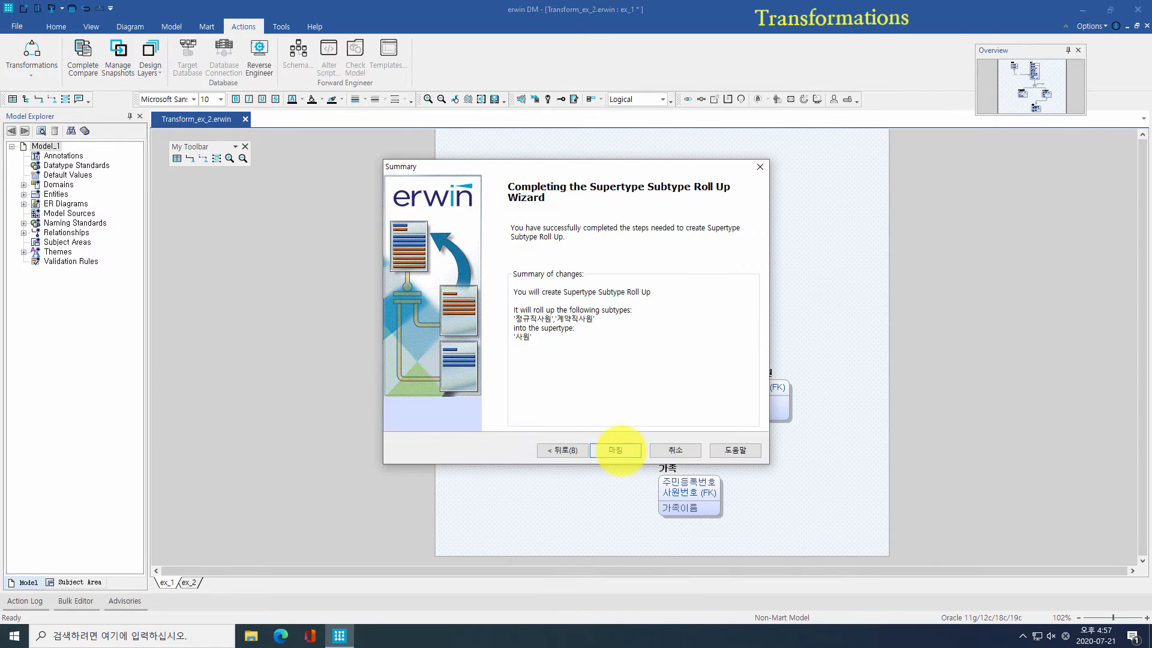
click(616, 449)
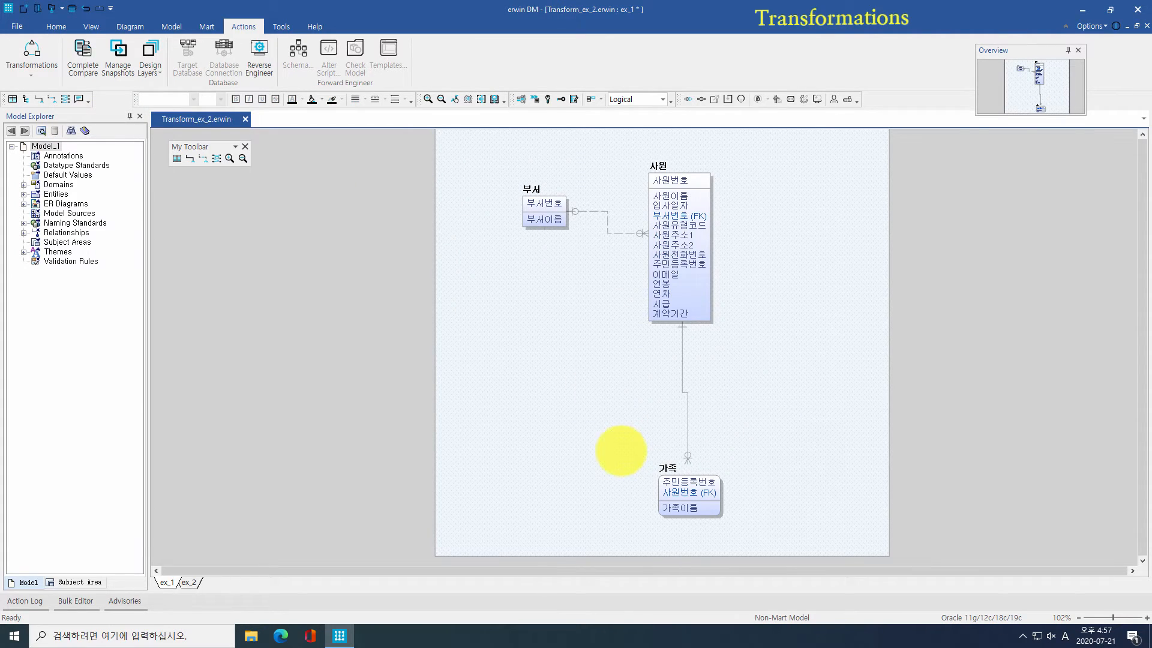
key(ctrl+z)
Step: Run Supertype-Subtype RollDown to push 사원 into 계약직사원 and 정규직사원
click(42, 57)
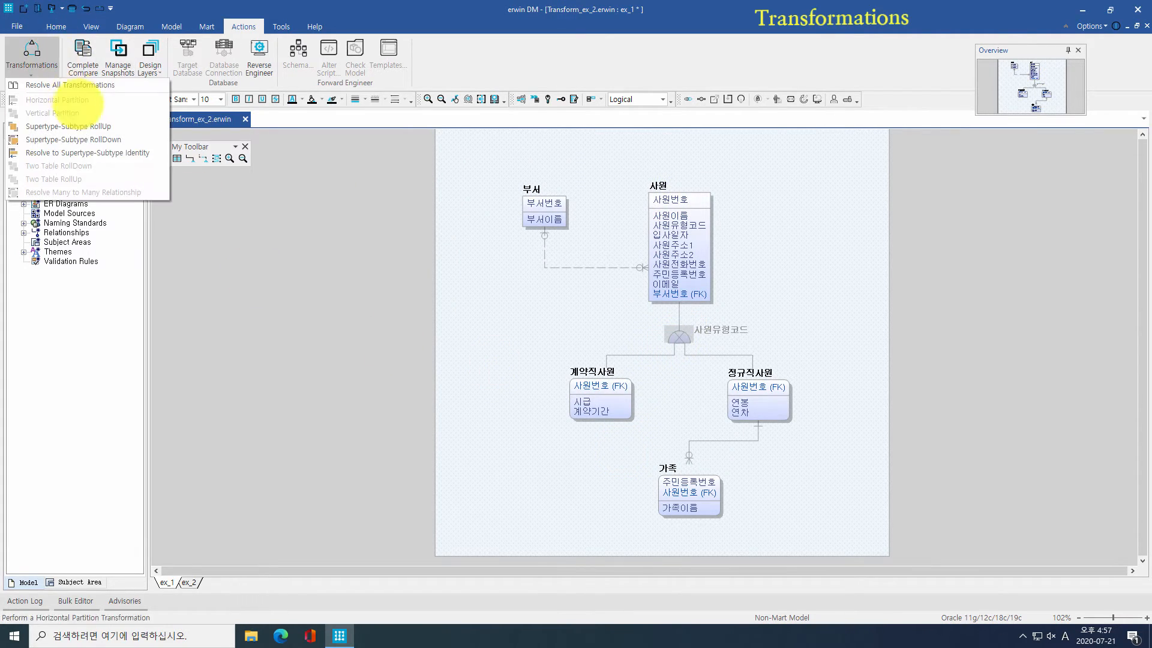
click(73, 139)
click(604, 517)
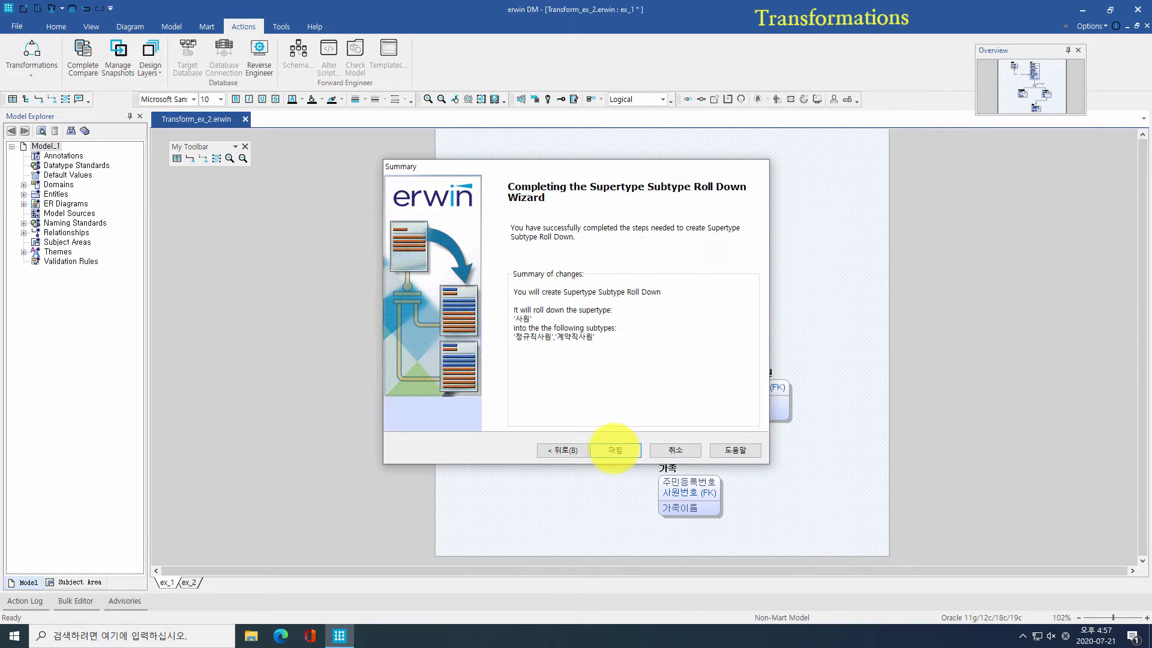
click(615, 450)
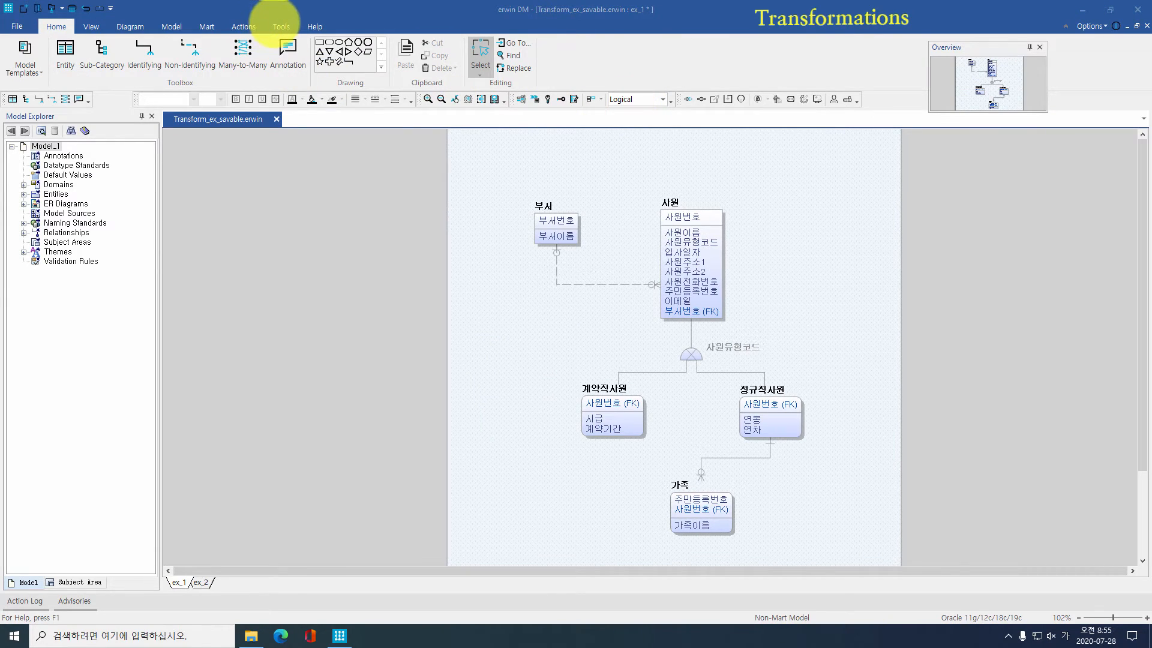
Step: Open Tools > Options and accept them unchanged
click(280, 27)
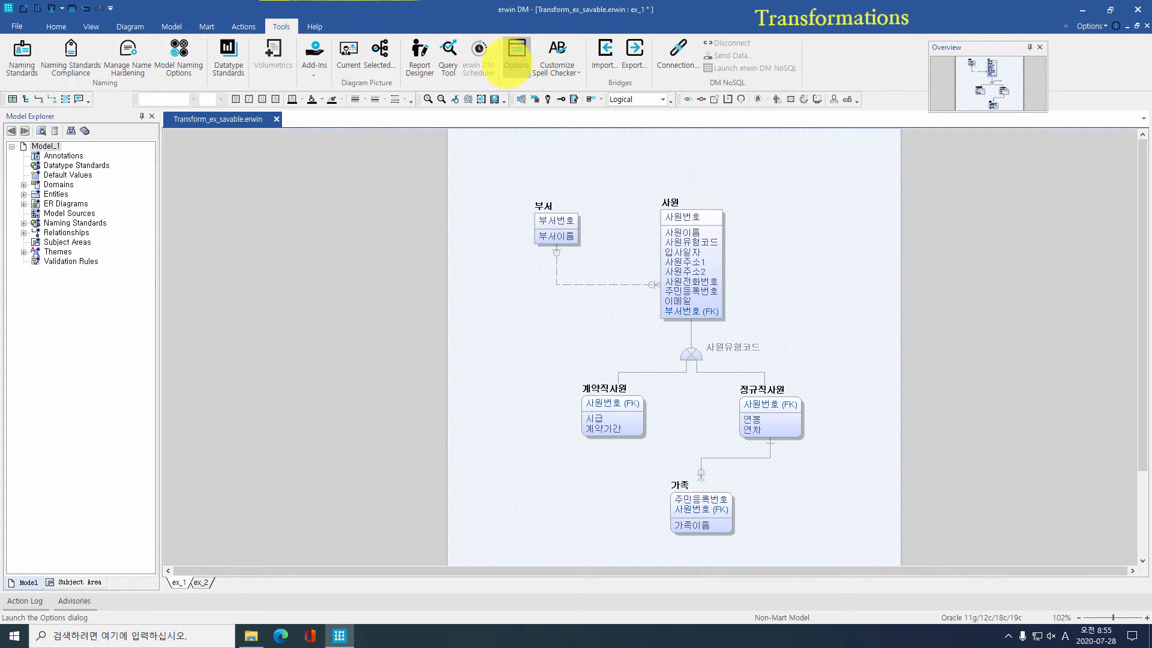
click(516, 60)
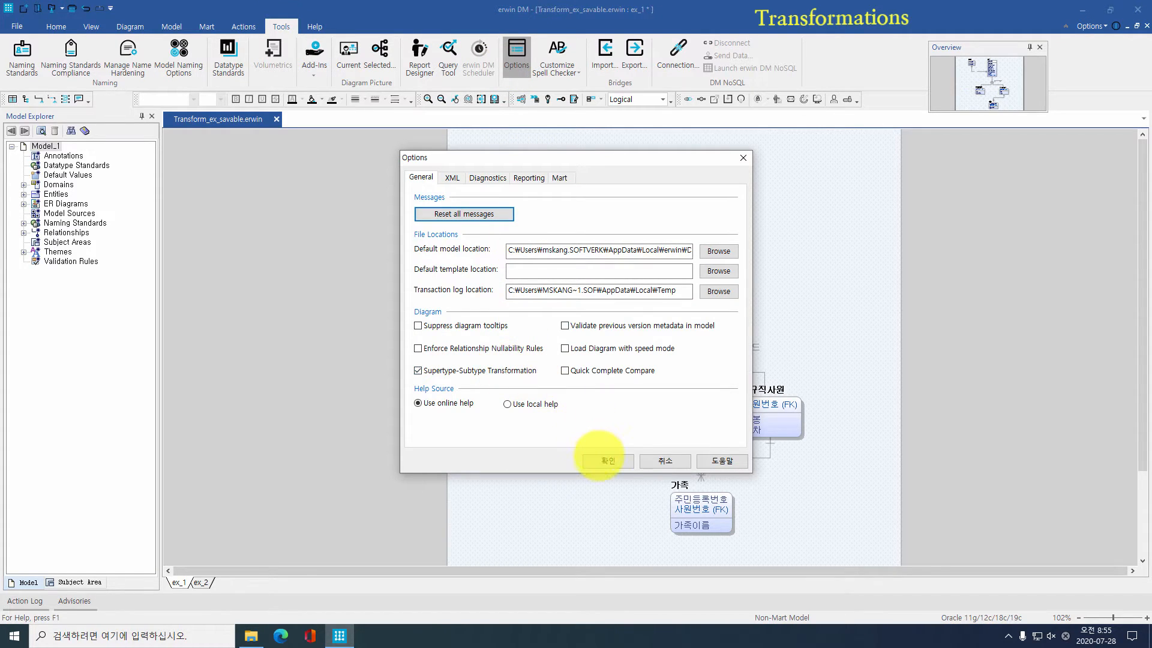
click(603, 460)
Step: Change the 사원 subtype symbol's transformation type from Identity to RollUp, then show physical names
double_click(689, 354)
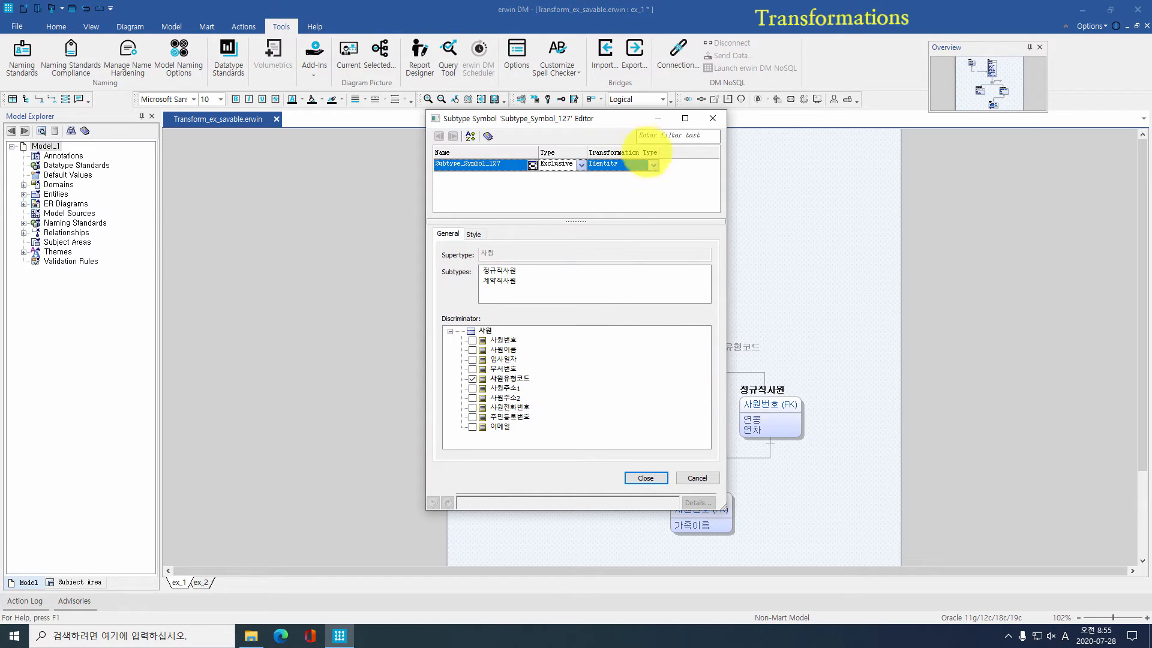
click(653, 165)
click(636, 180)
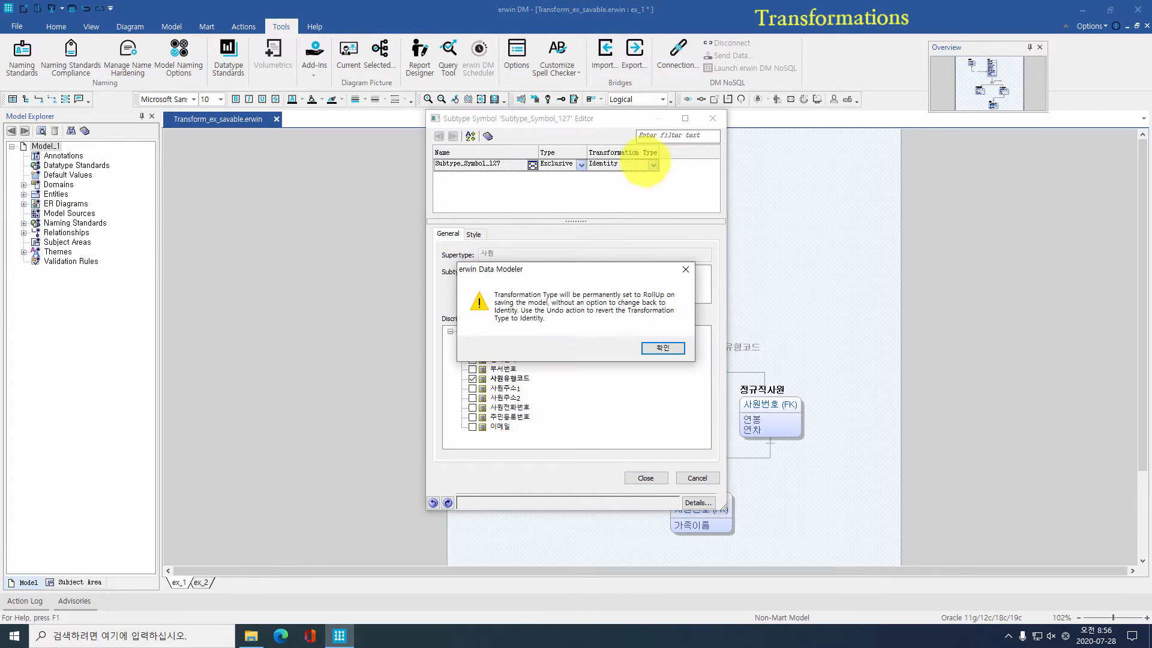
click(660, 348)
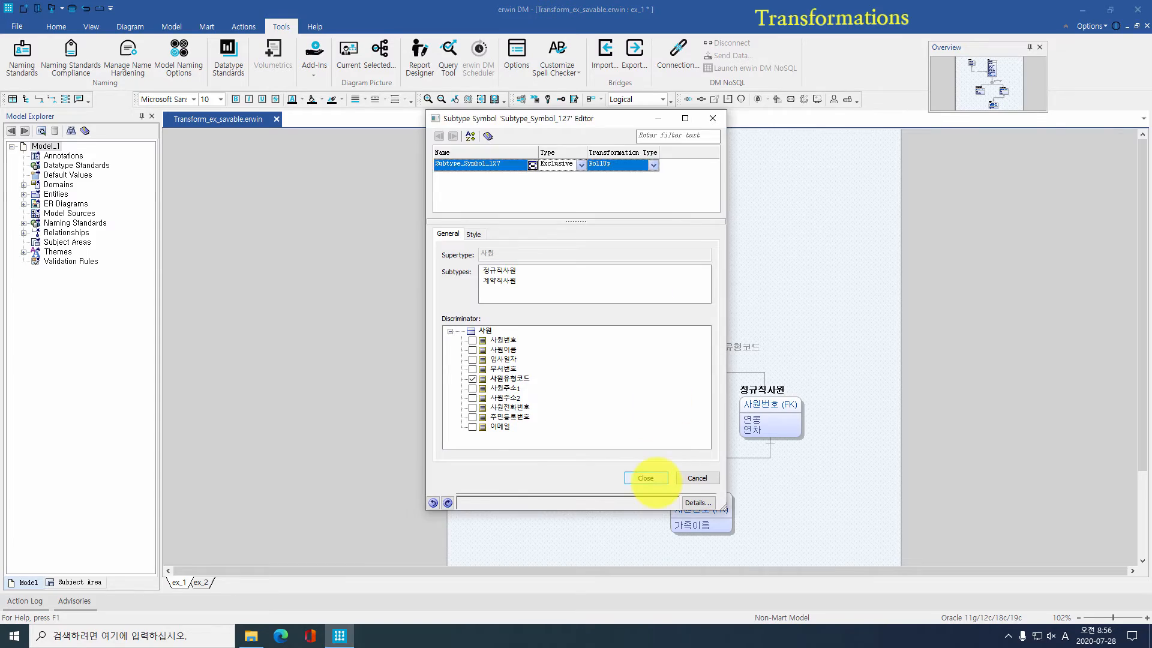
click(645, 477)
click(663, 99)
click(636, 120)
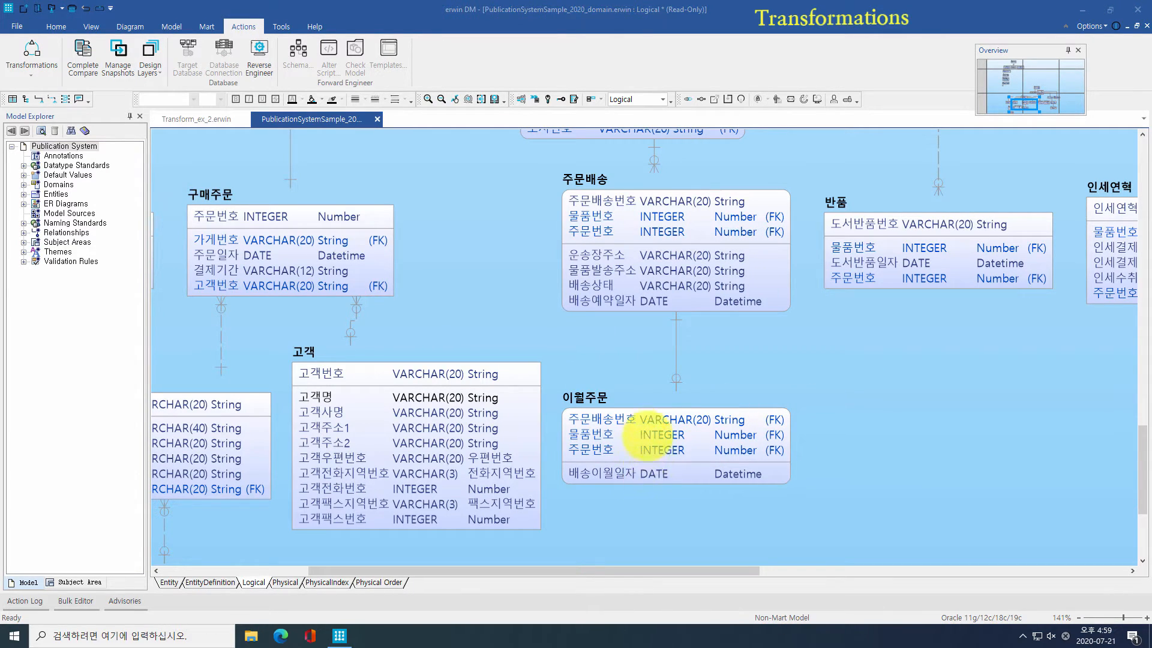
Step: Roll 이월주문 up into 주문배송 with a table roll-up, then undo it
click(674, 358)
click(32, 63)
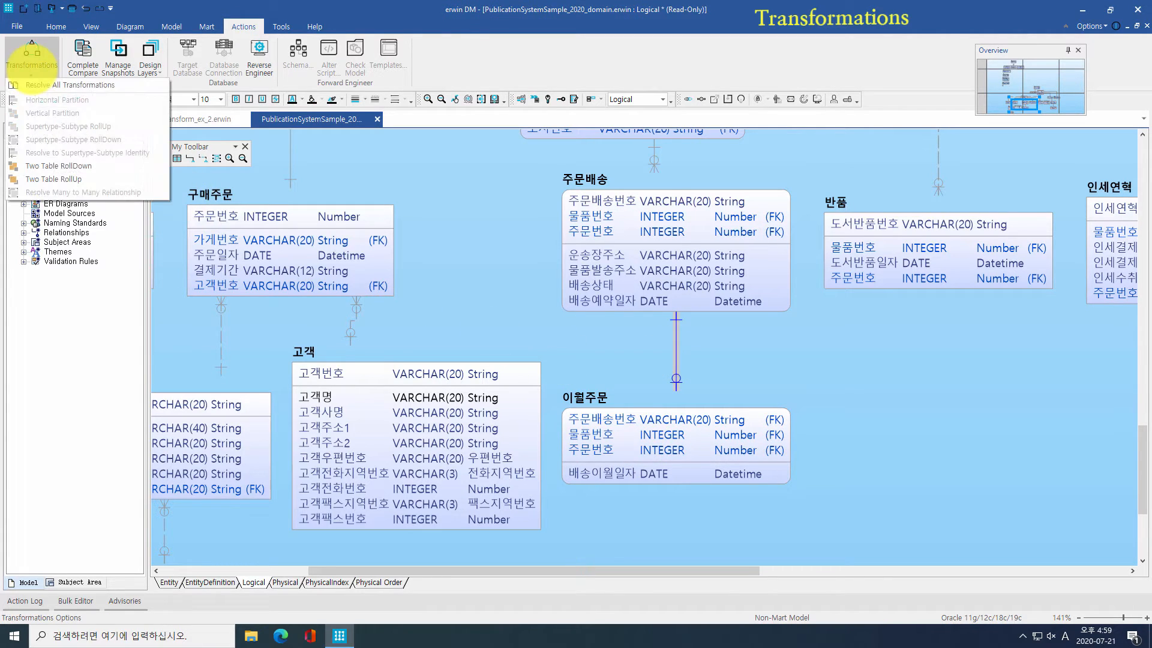
click(86, 177)
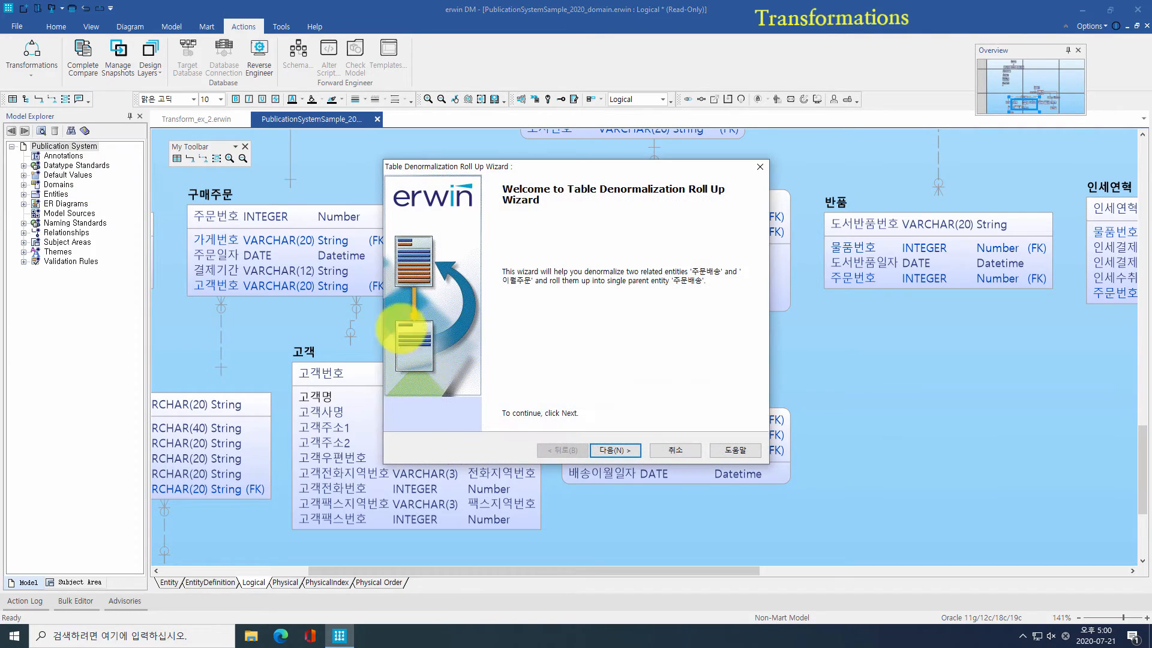
click(615, 449)
click(615, 450)
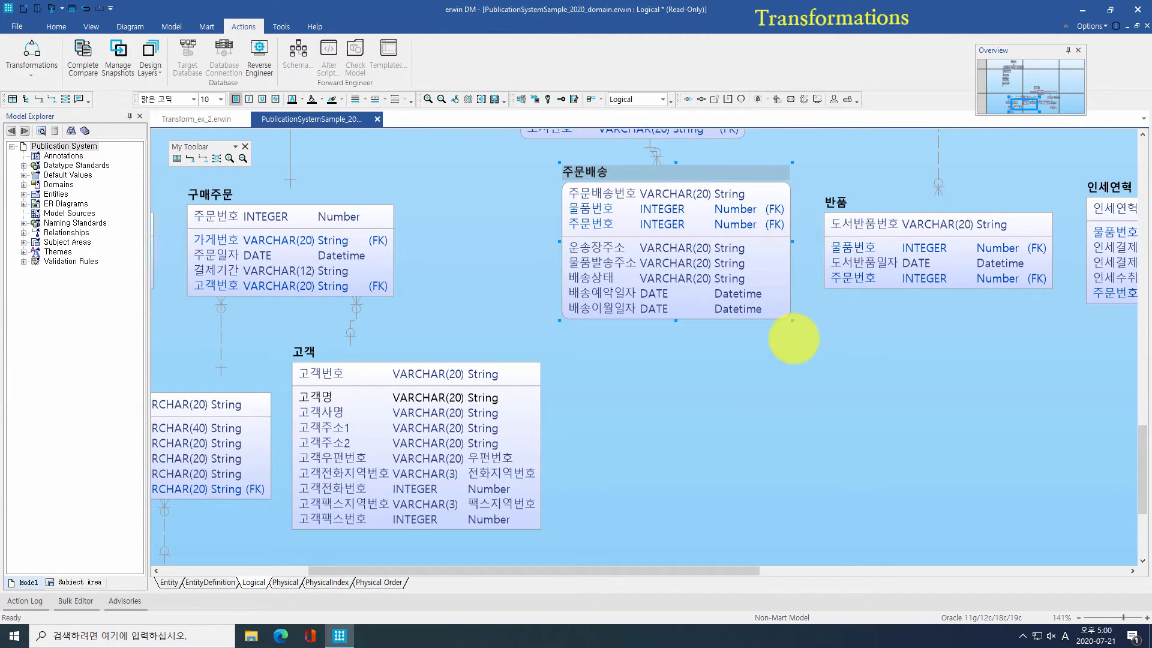
key(ctrl+z)
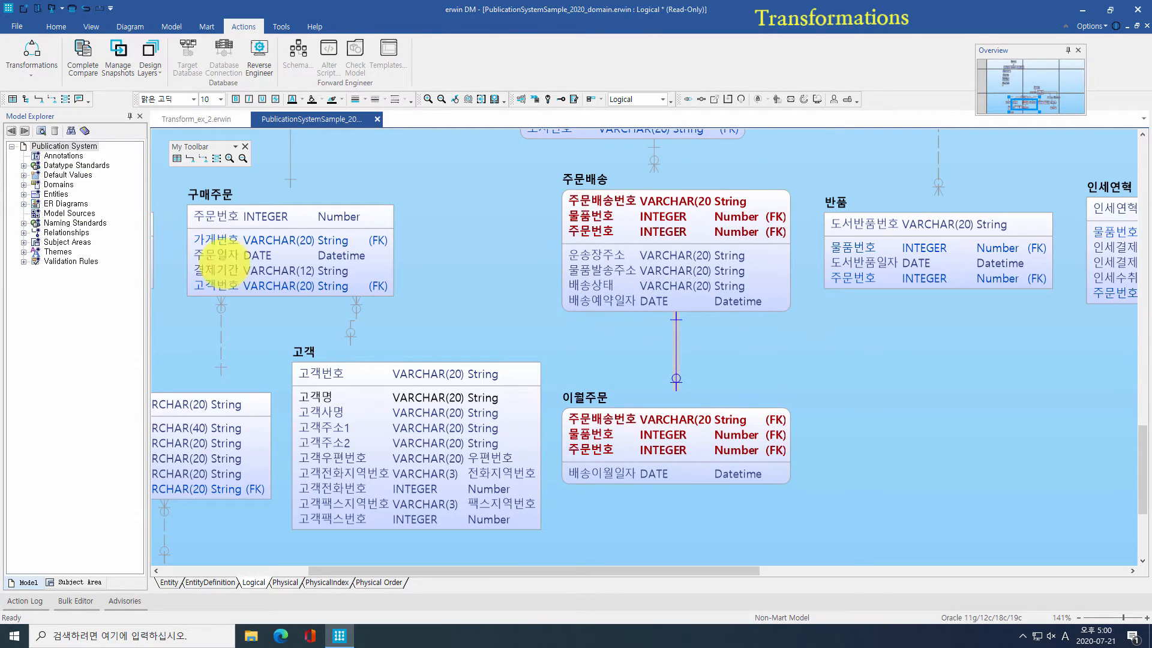
Step: Apply Table Roll Down to separate 이월주문 from 주문배송, then select 고객
click(31, 60)
click(53, 166)
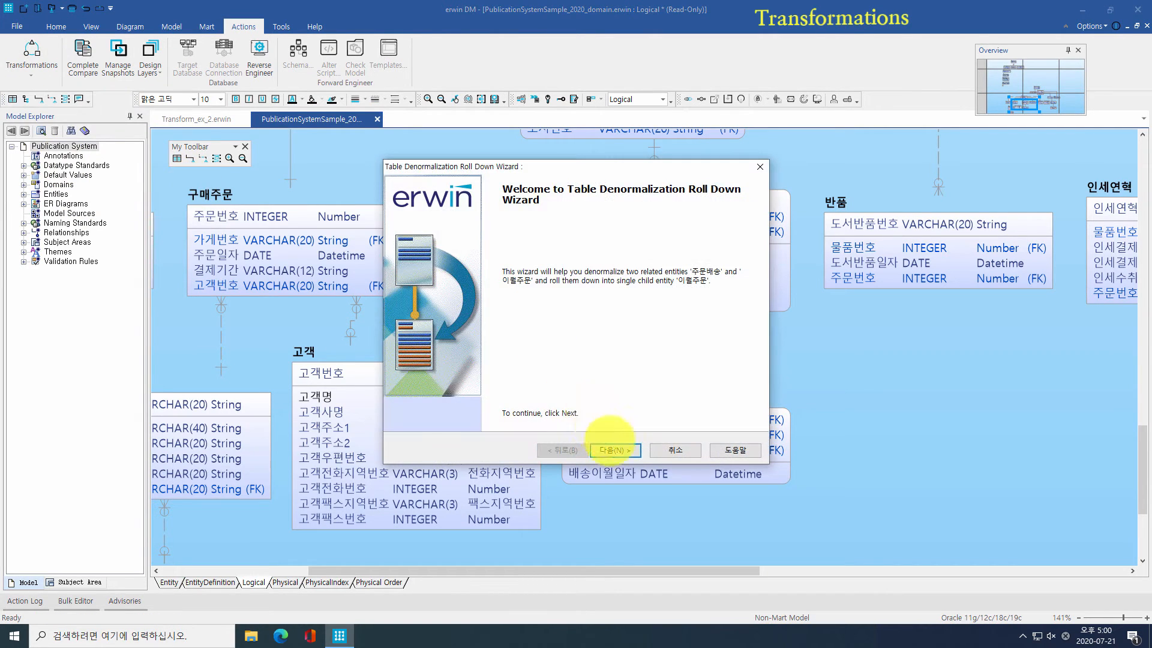
click(615, 450)
click(615, 450)
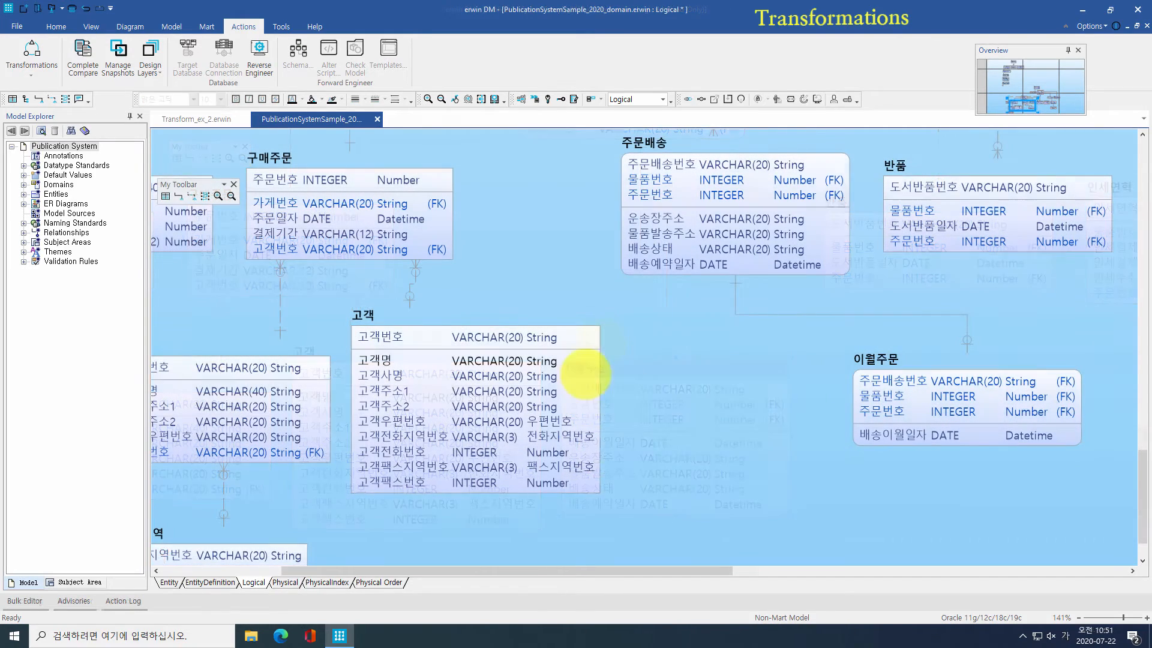
click(387, 313)
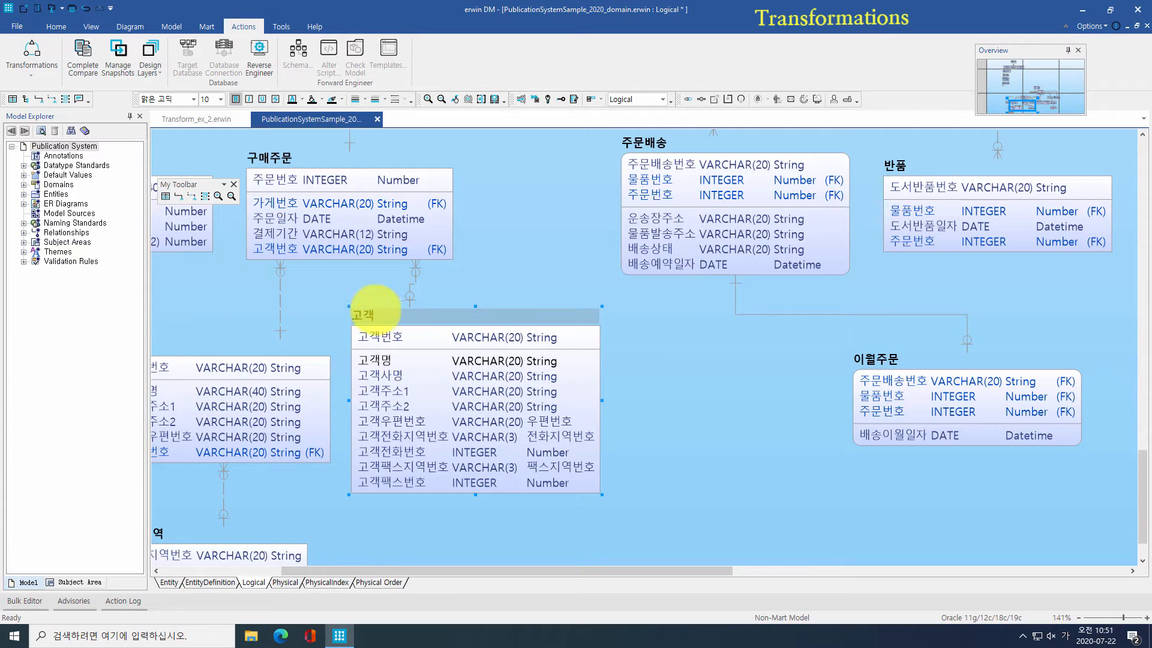
Step: Start a Vertical Partition of 고객 with partitions named 고객 and 고객_부가정보
click(41, 67)
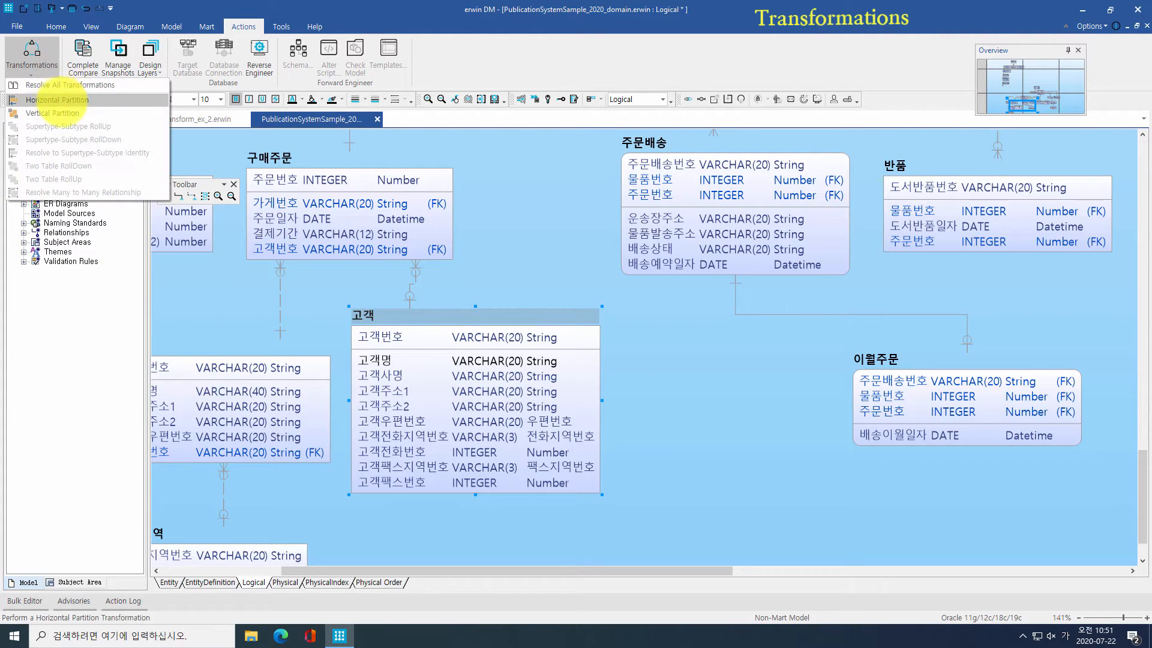
click(54, 113)
click(615, 450)
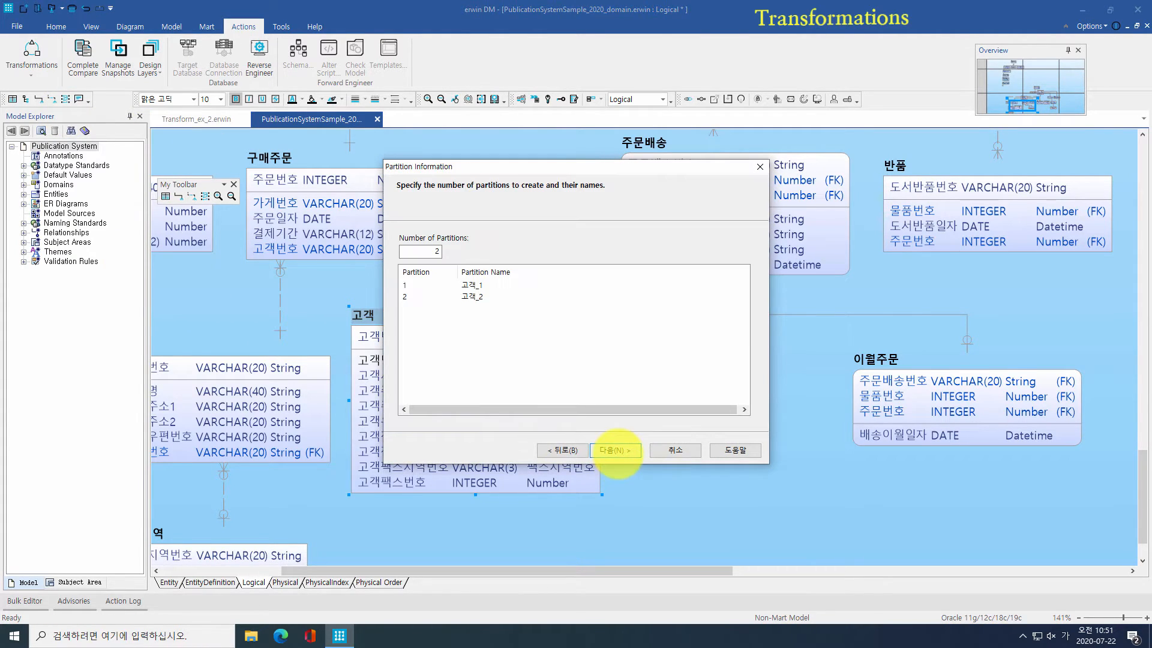
click(479, 286)
text(고객)
click(479, 296)
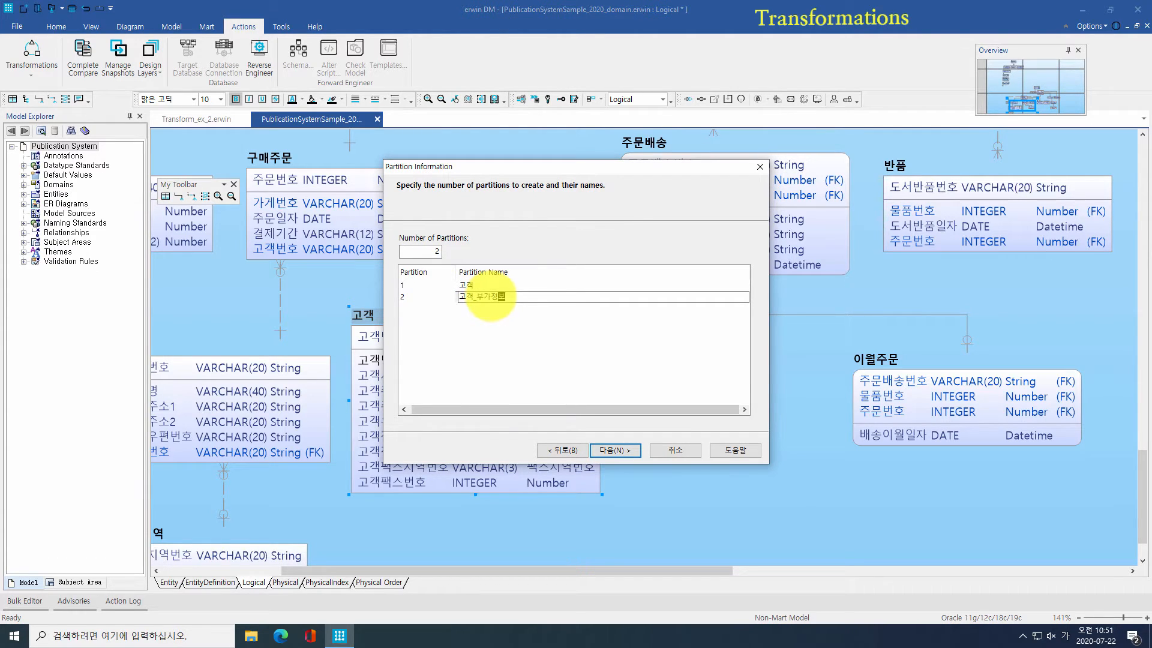
click(600, 450)
Step: Assign 고객명, 고객사명, 고객전화번호 and 고객전화지역번호 to the 고객 partition
double_click(464, 294)
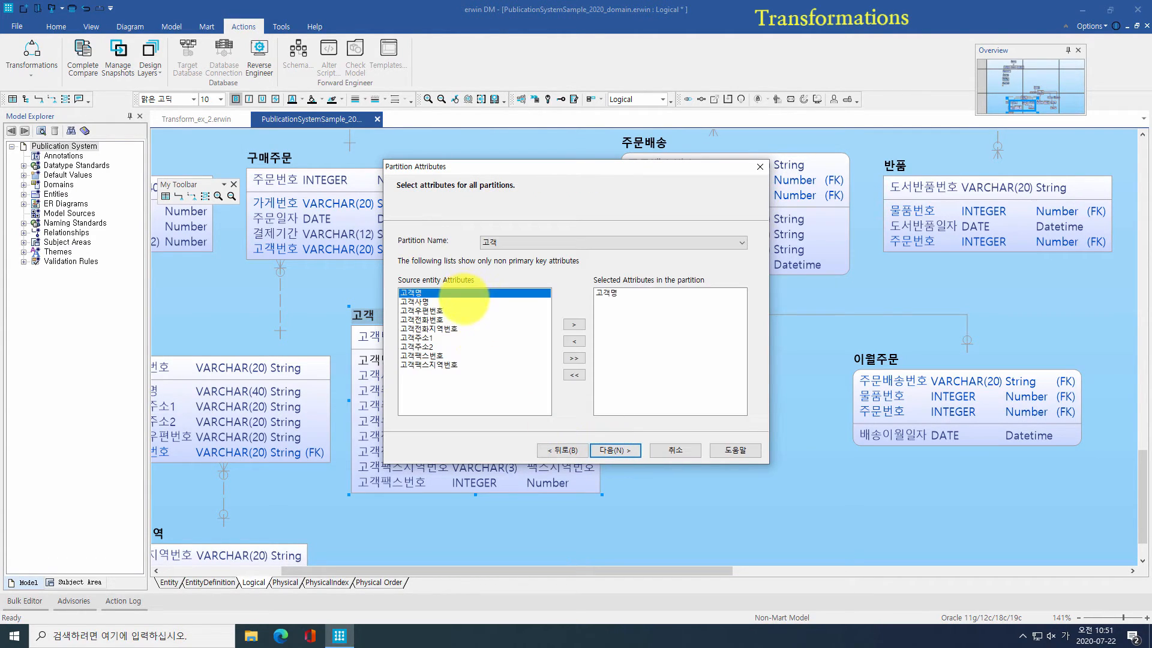
double_click(456, 302)
double_click(456, 319)
double_click(456, 328)
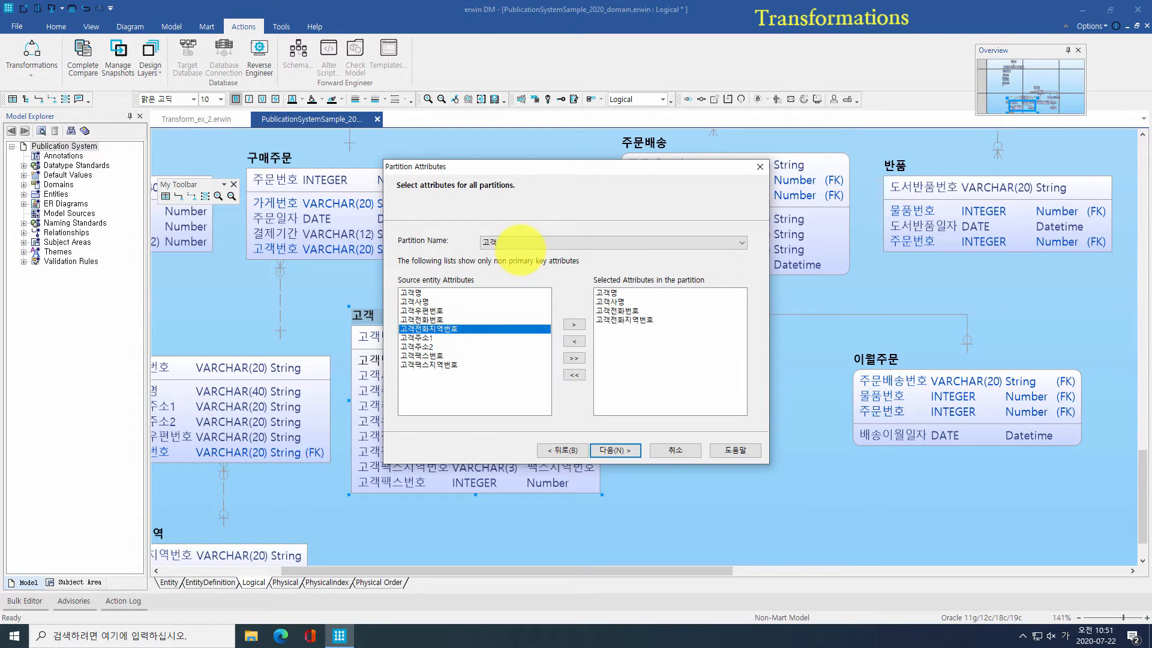
Step: Assign 고객우편번호, 고객주소1, 고객주소2, 고객팩스번호 and 고객팩스지역번호 to 고객_부가정보
click(520, 243)
click(507, 259)
double_click(427, 310)
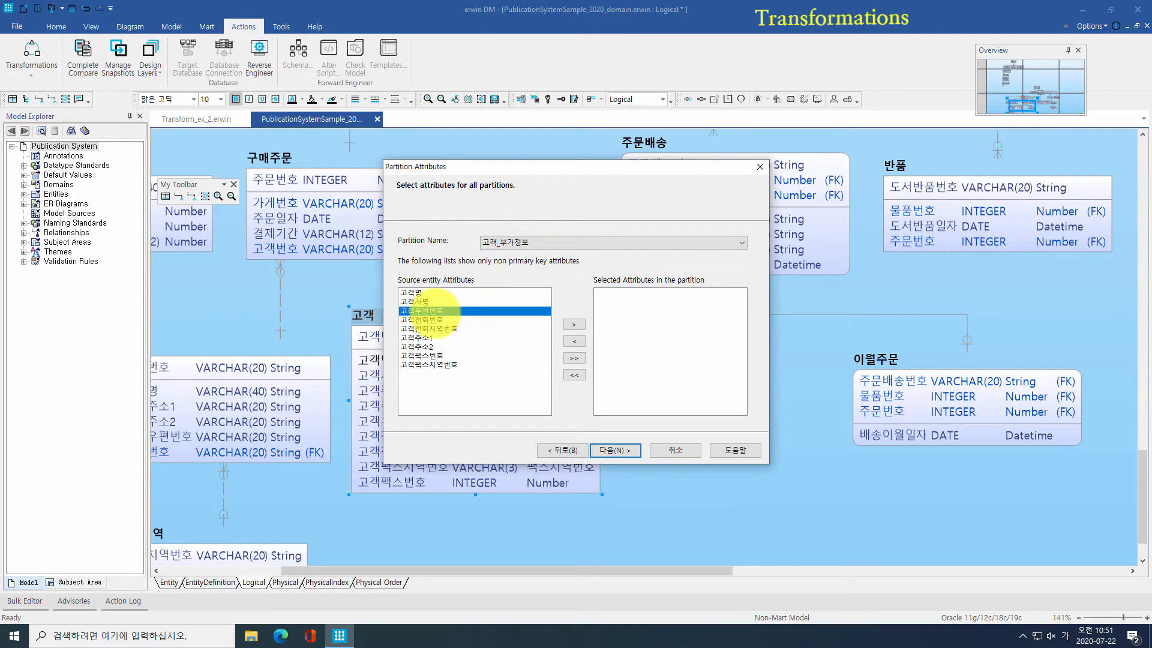
click(427, 338)
double_click(427, 337)
double_click(429, 346)
double_click(441, 356)
double_click(450, 365)
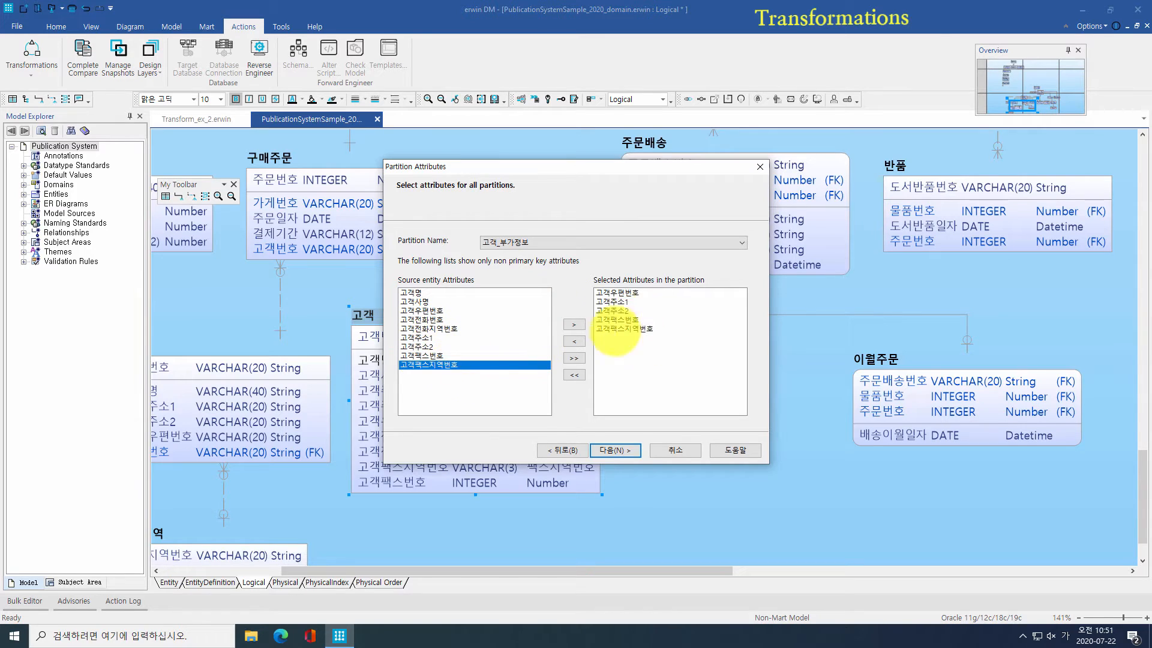
Step: Complete the vertical partition, move 고객_부가정보 aside, then undo the partition
click(615, 450)
click(612, 445)
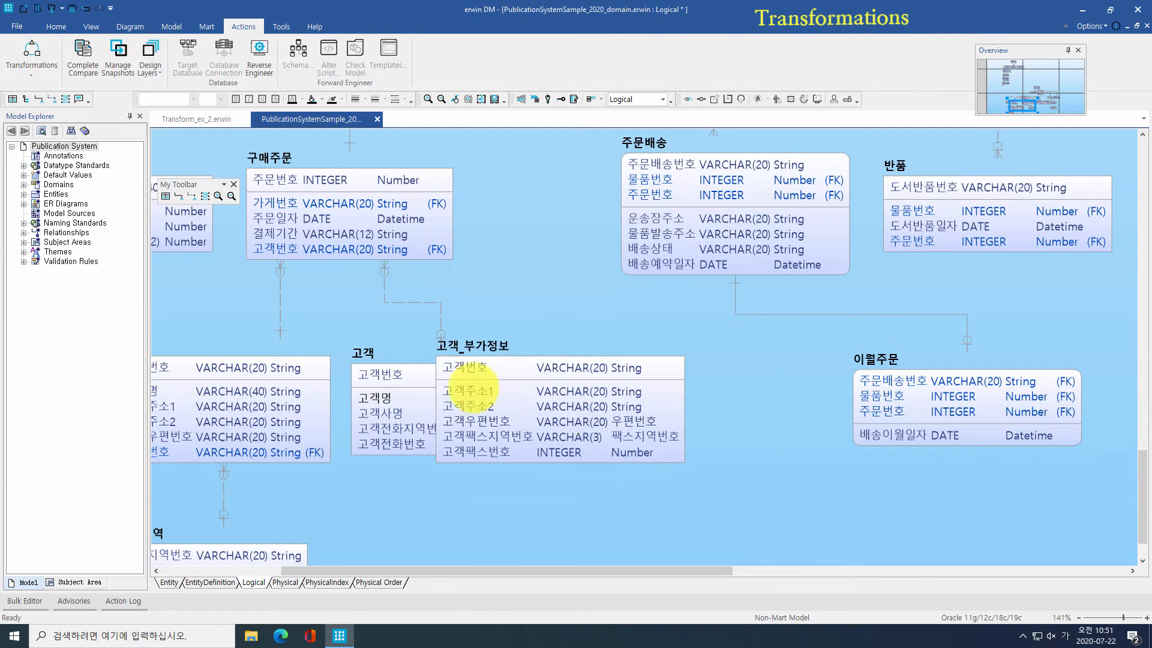
drag(456, 358, 600, 455)
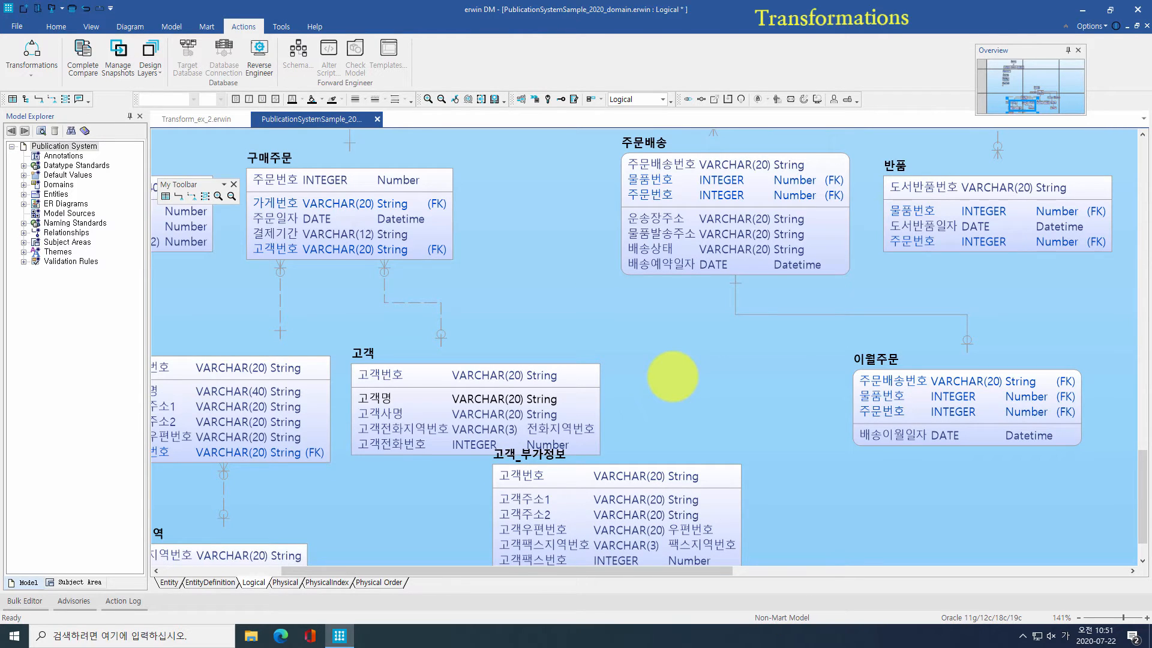
key(ctrl+z)
Step: Run Horizontal Partition on 고객, naming the partitions 고객_500000 and 고객_1000000
click(32, 57)
click(108, 105)
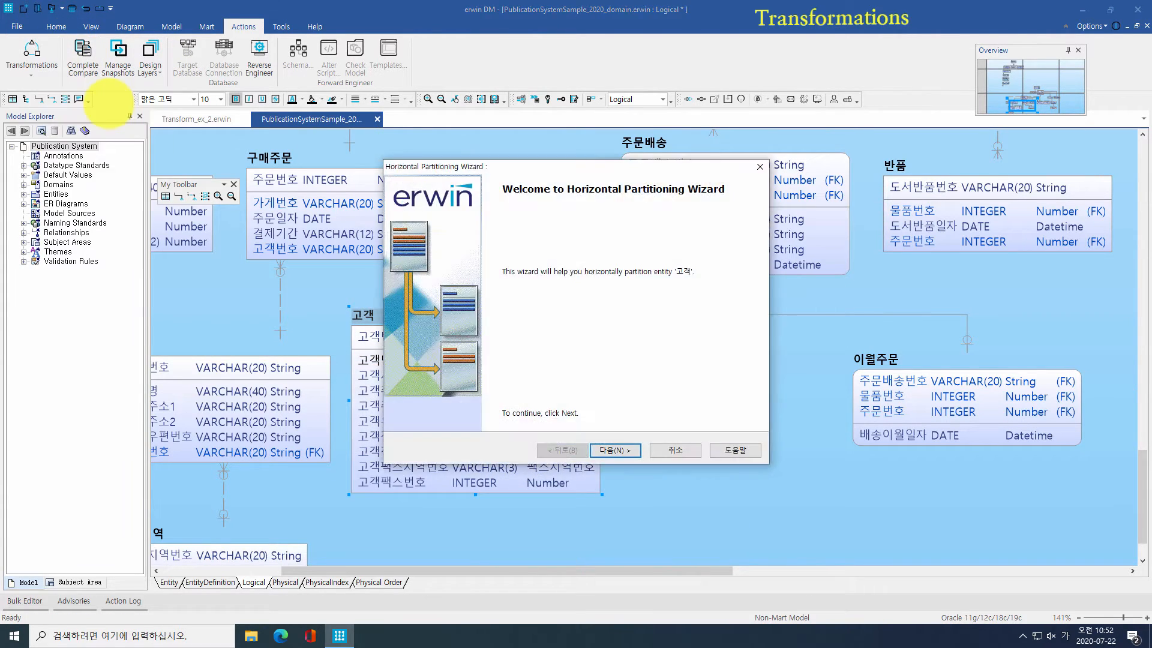
click(615, 450)
click(471, 286)
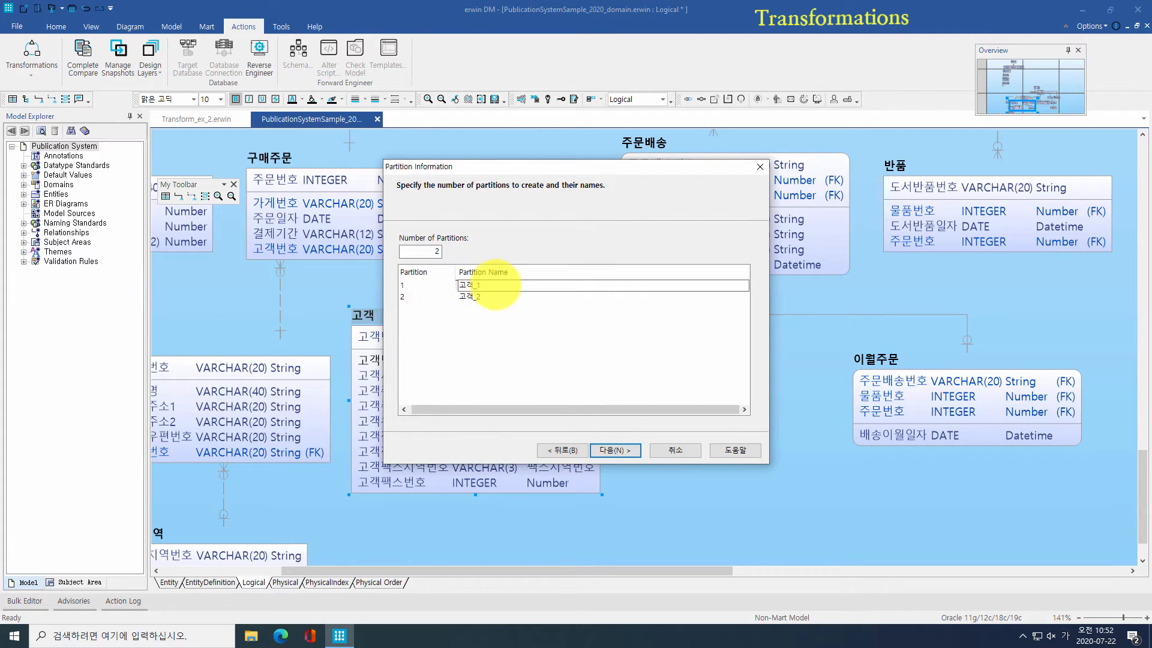
text(500000)
click(487, 297)
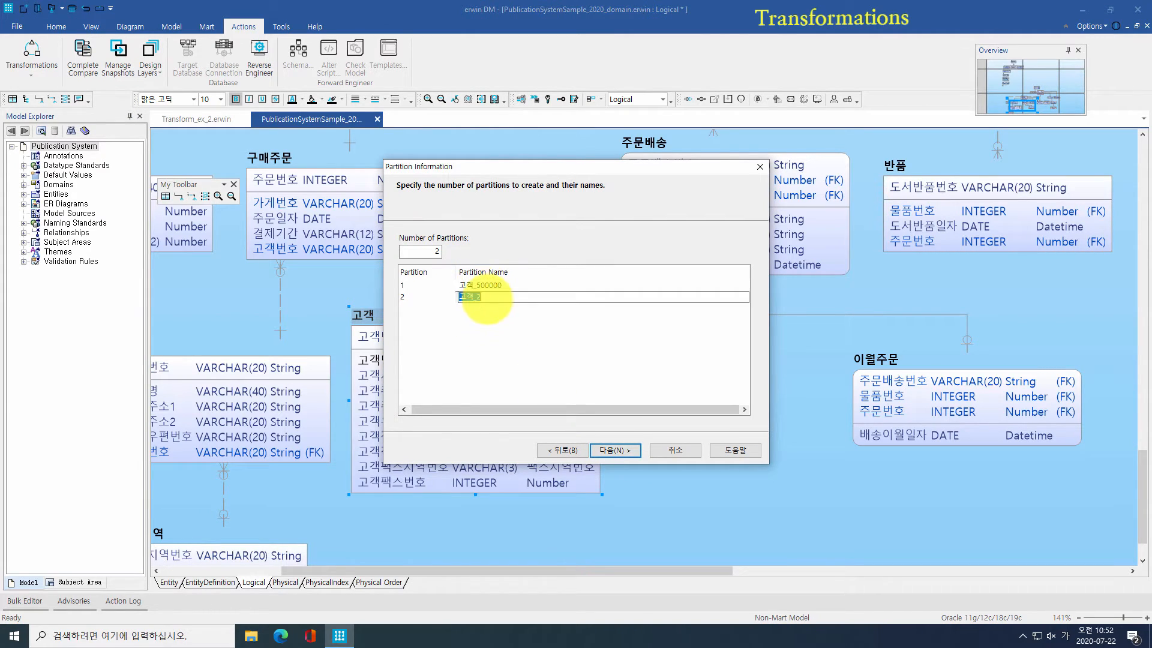
text(1000000)
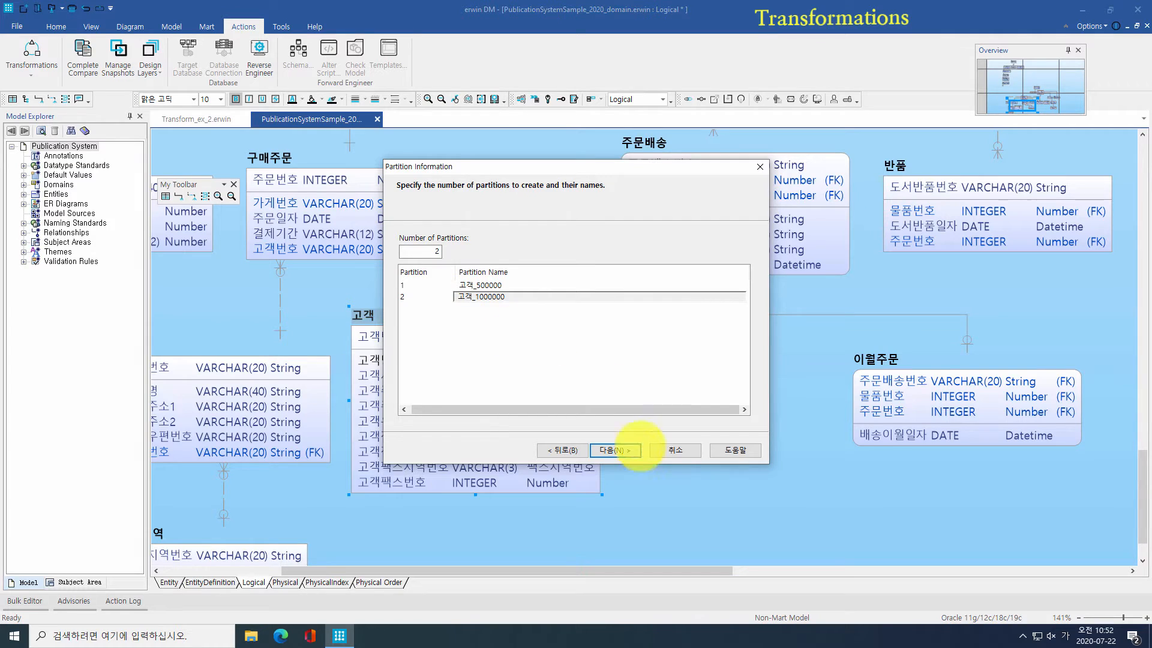
click(618, 450)
click(615, 450)
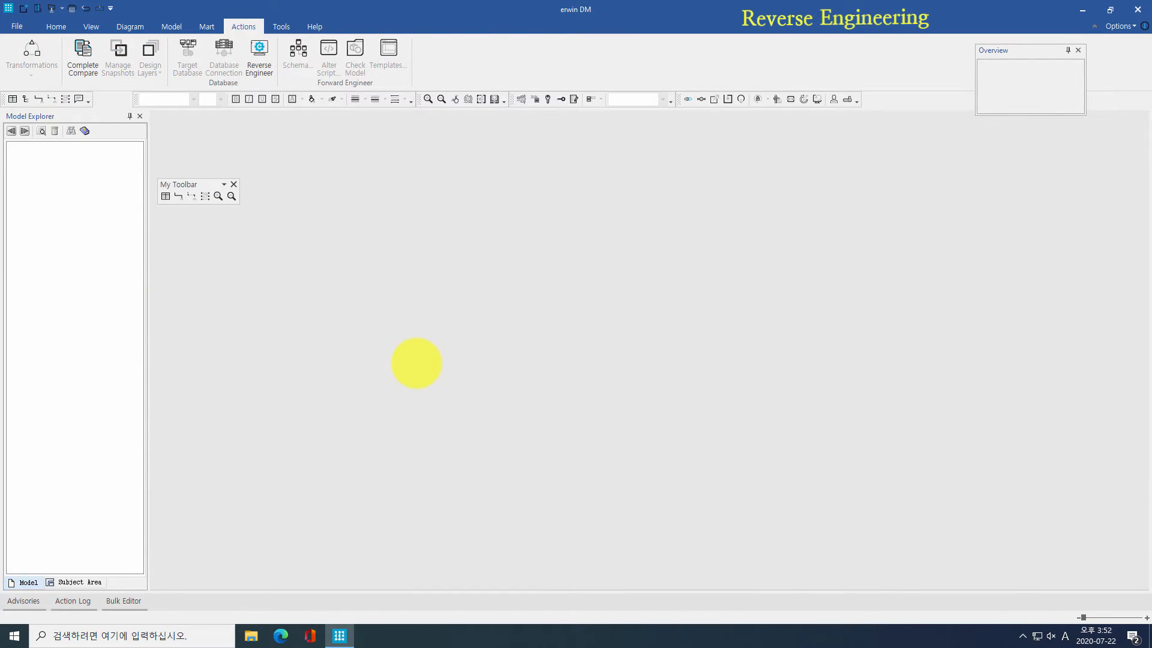
Step: Start Reverse Engineer into a new Logical/Physical model targeting Oracle 11g/12c/18c/19c
click(263, 70)
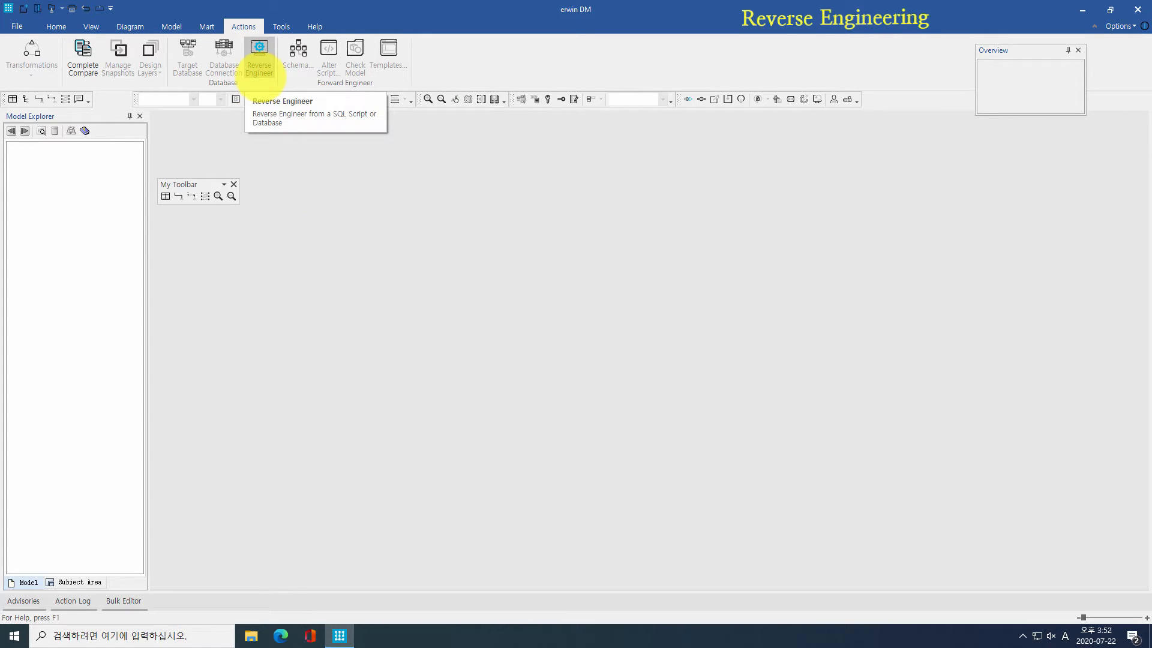
click(264, 74)
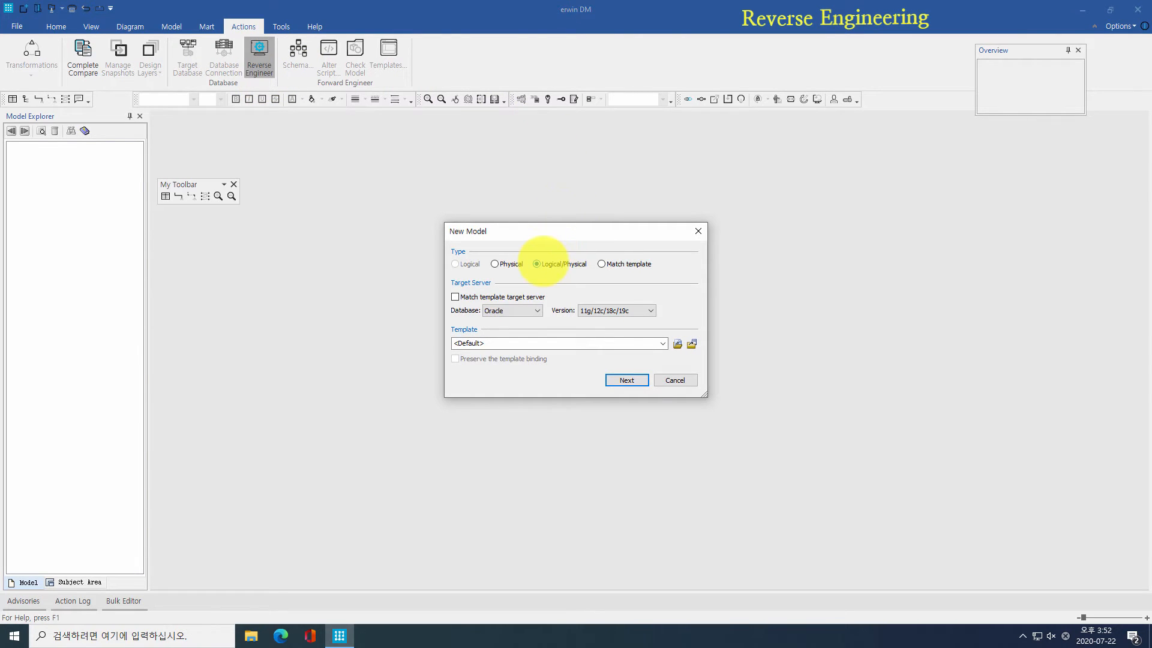
click(537, 311)
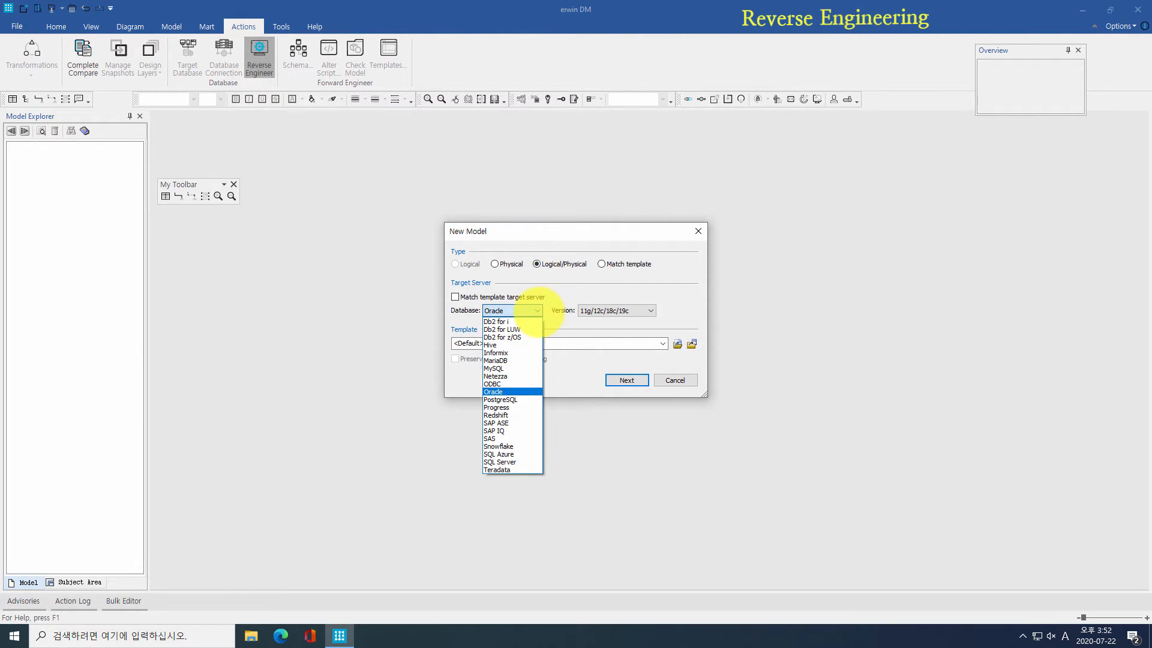
click(547, 312)
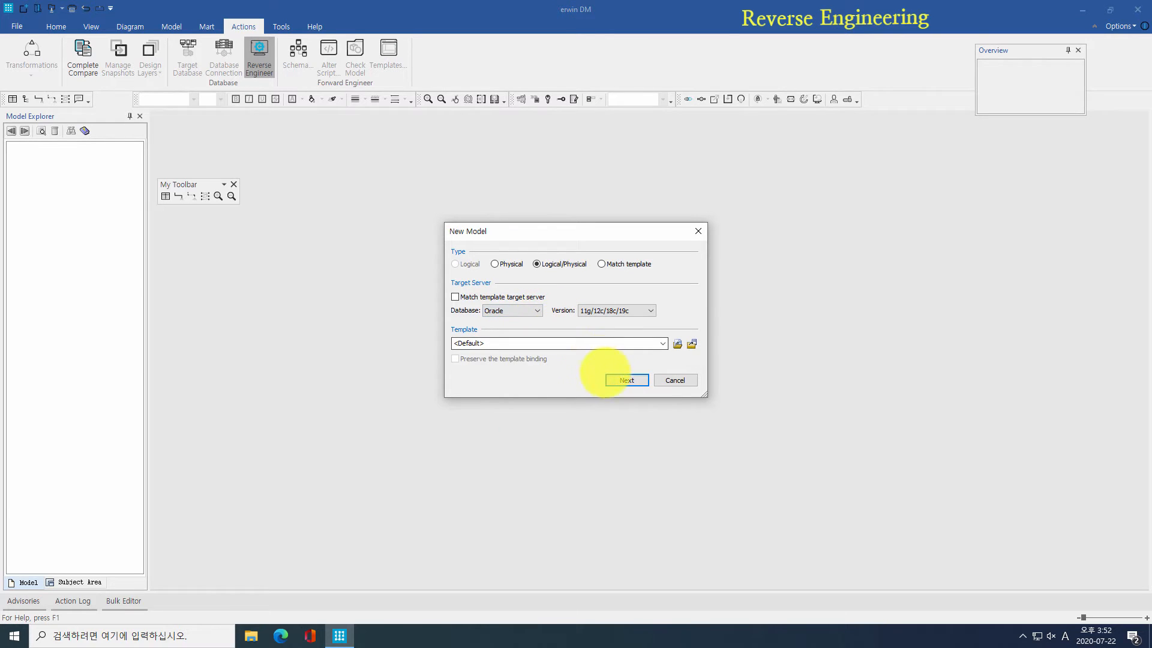
click(624, 379)
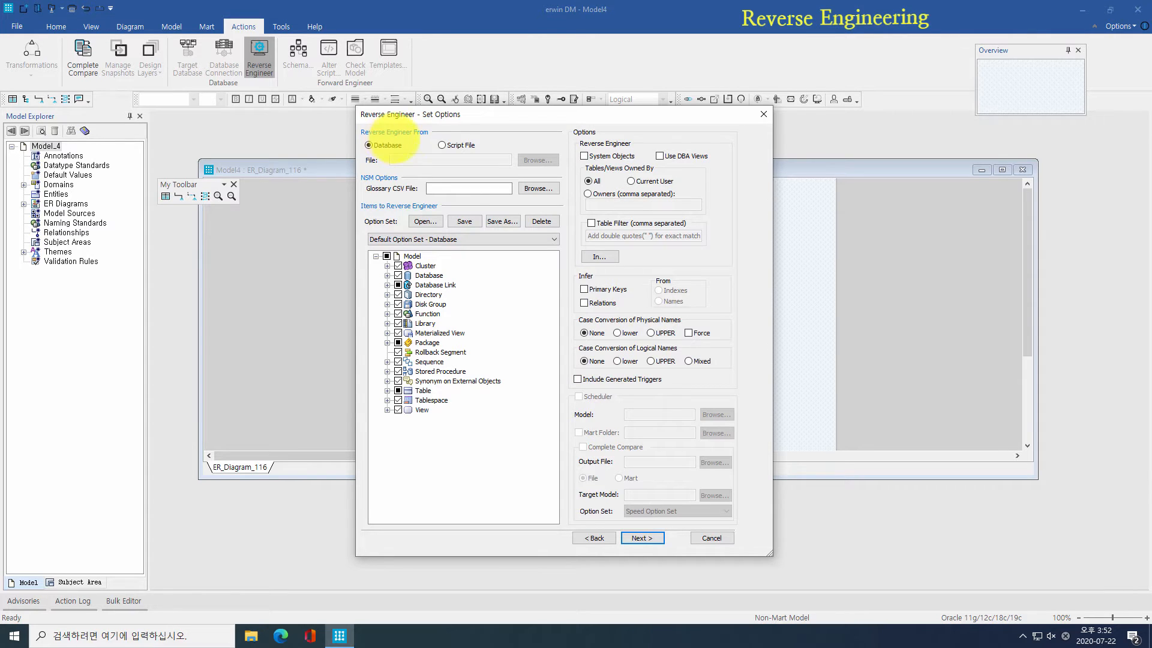
Step: Try a script-file source, then switch the reverse-engineer source back to database
click(460, 144)
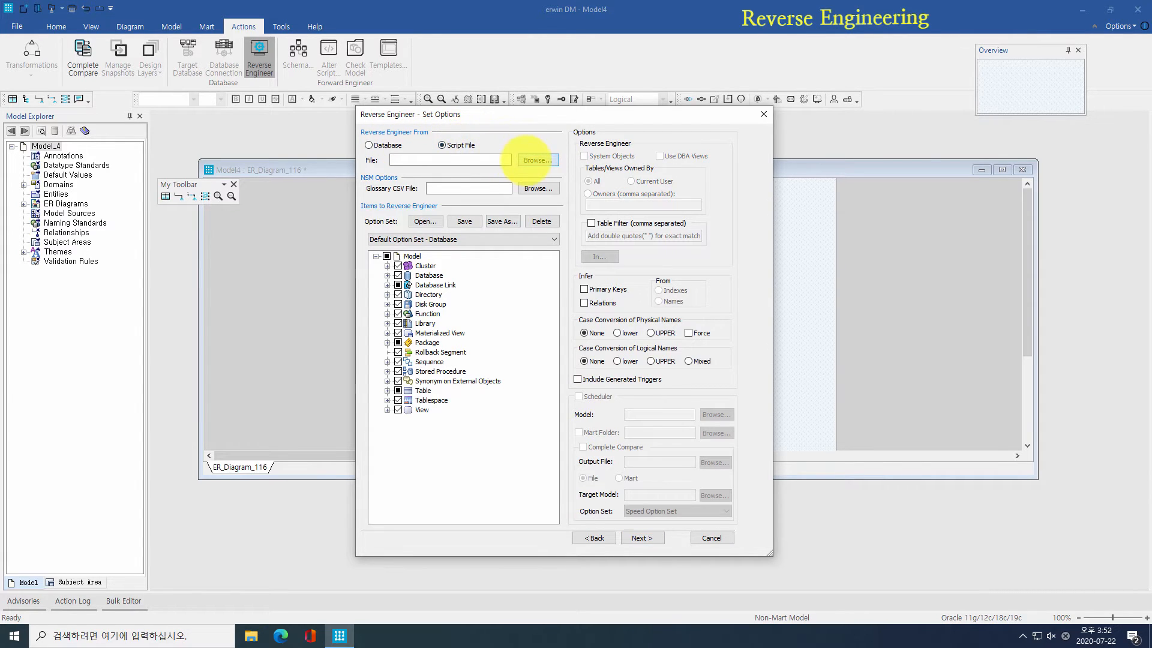
click(537, 159)
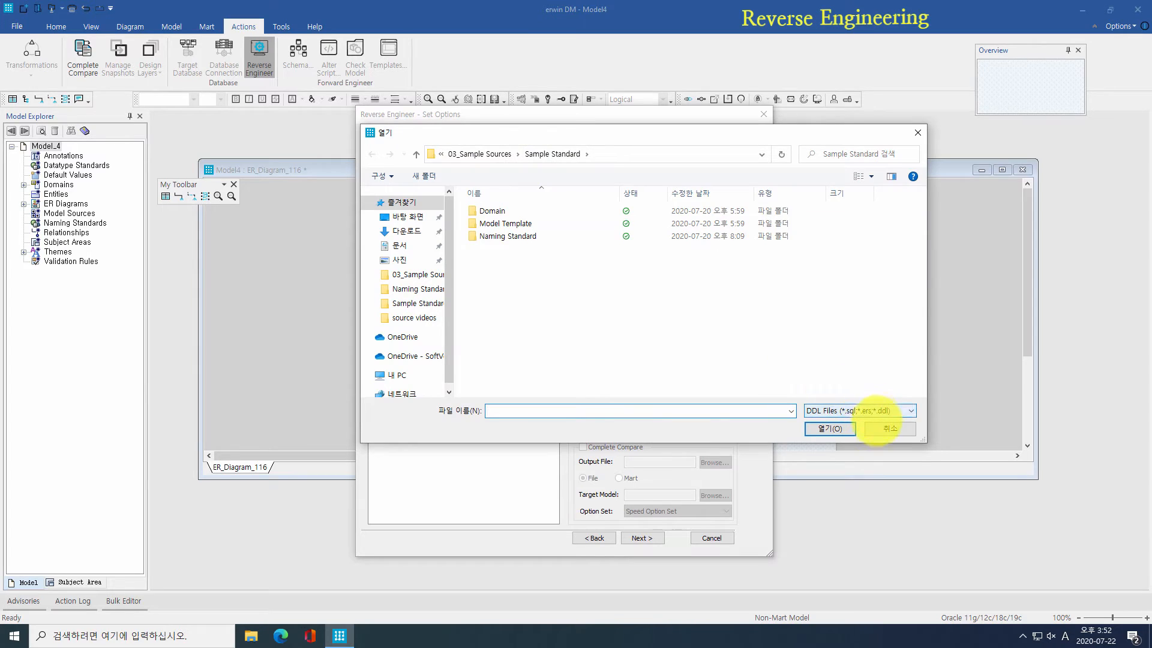
click(890, 429)
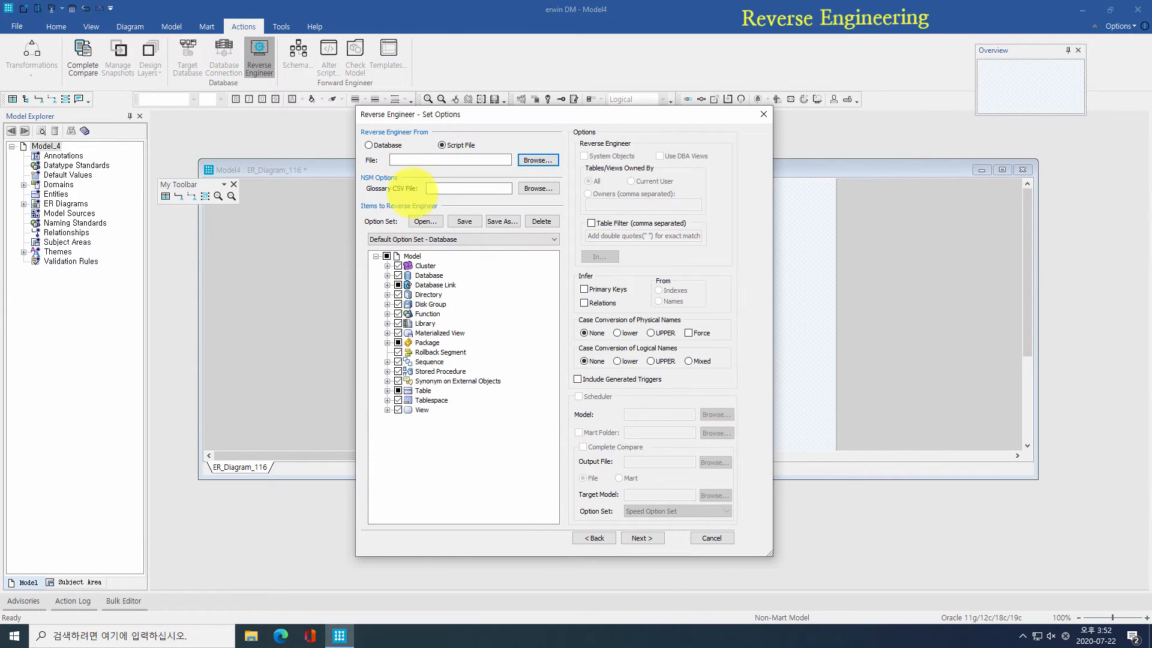
click(368, 144)
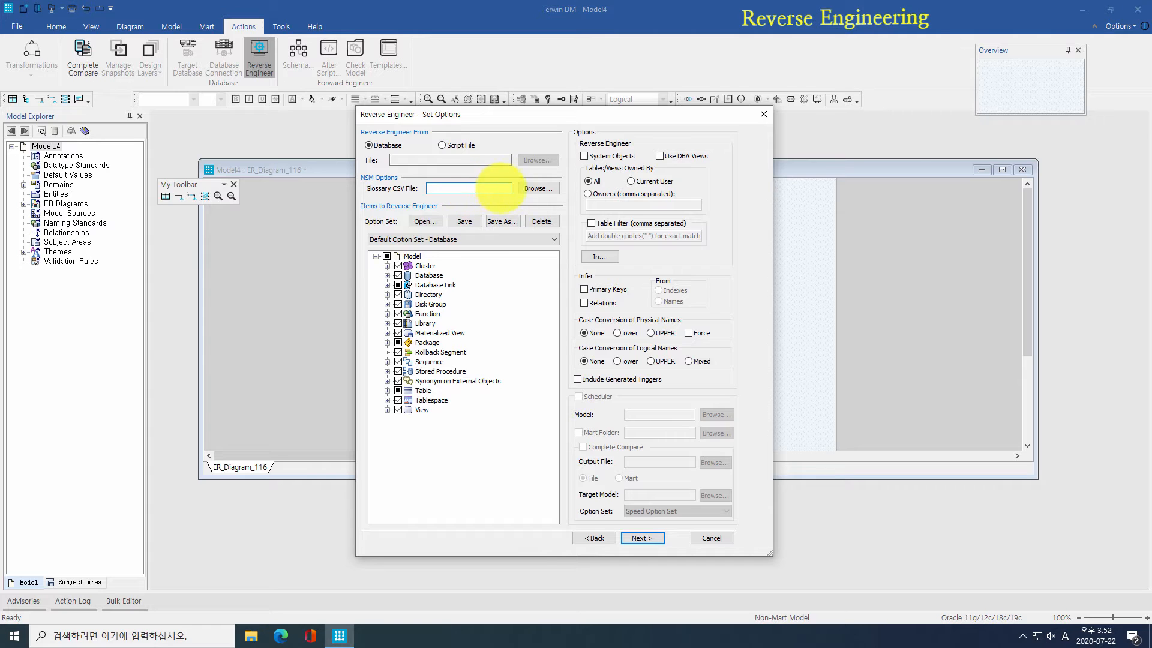
Step: Use PublicationSystem_Sample_NSM.csv as the glossary and exclude Disk Group and Function objects
click(530, 188)
double_click(532, 237)
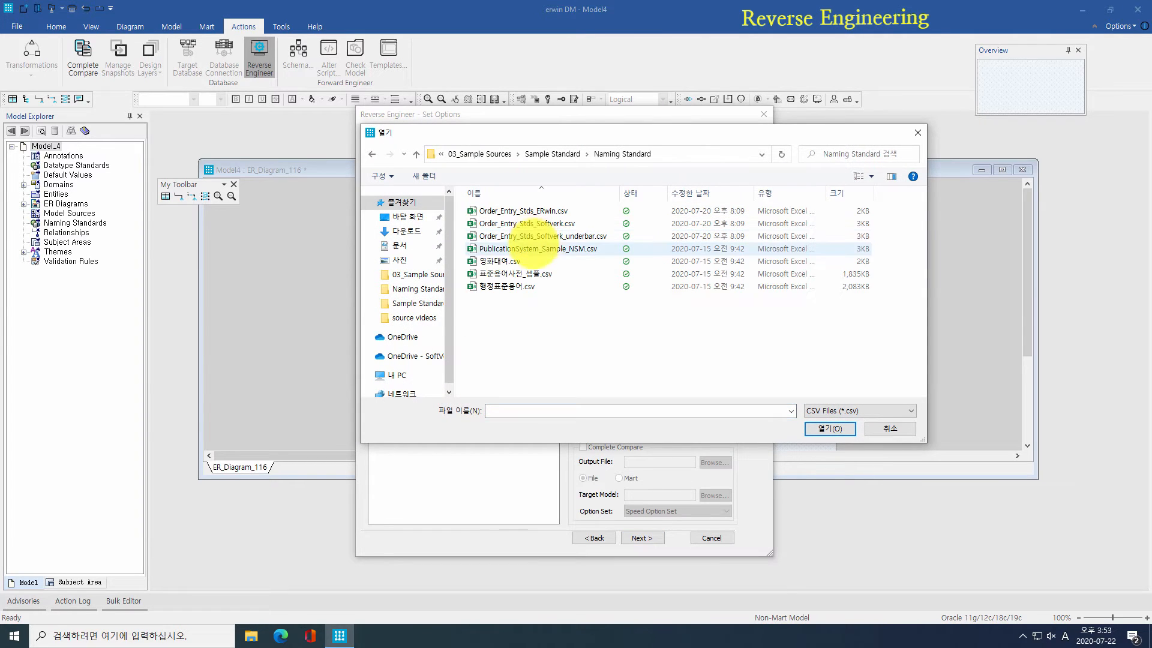
double_click(531, 247)
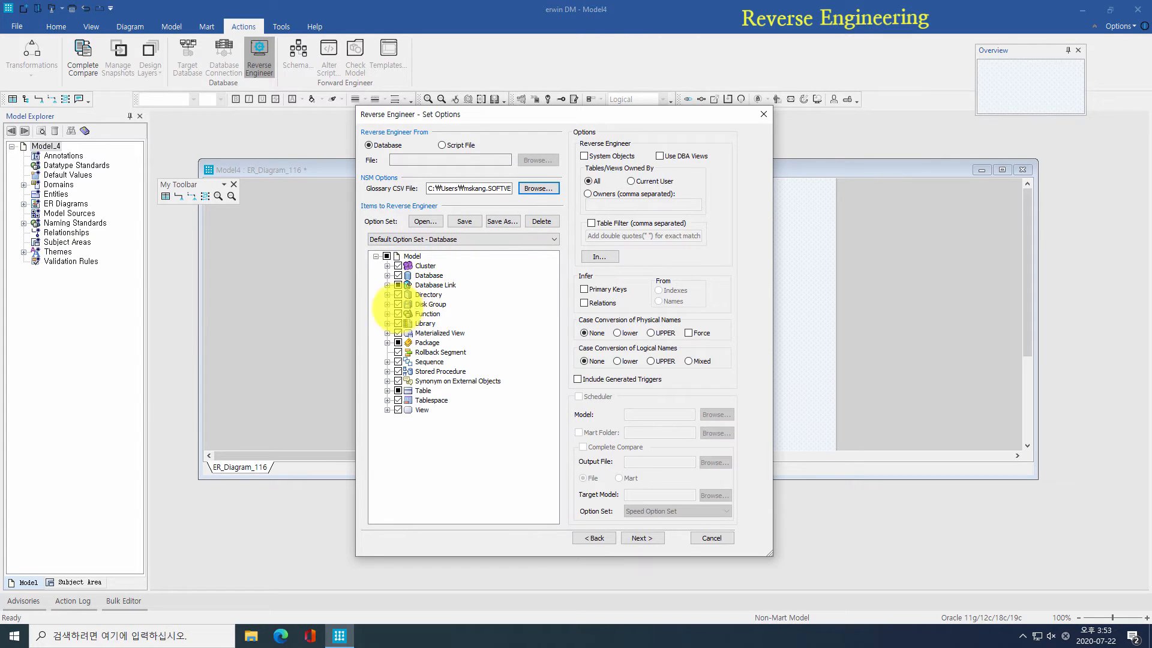
click(398, 304)
click(398, 314)
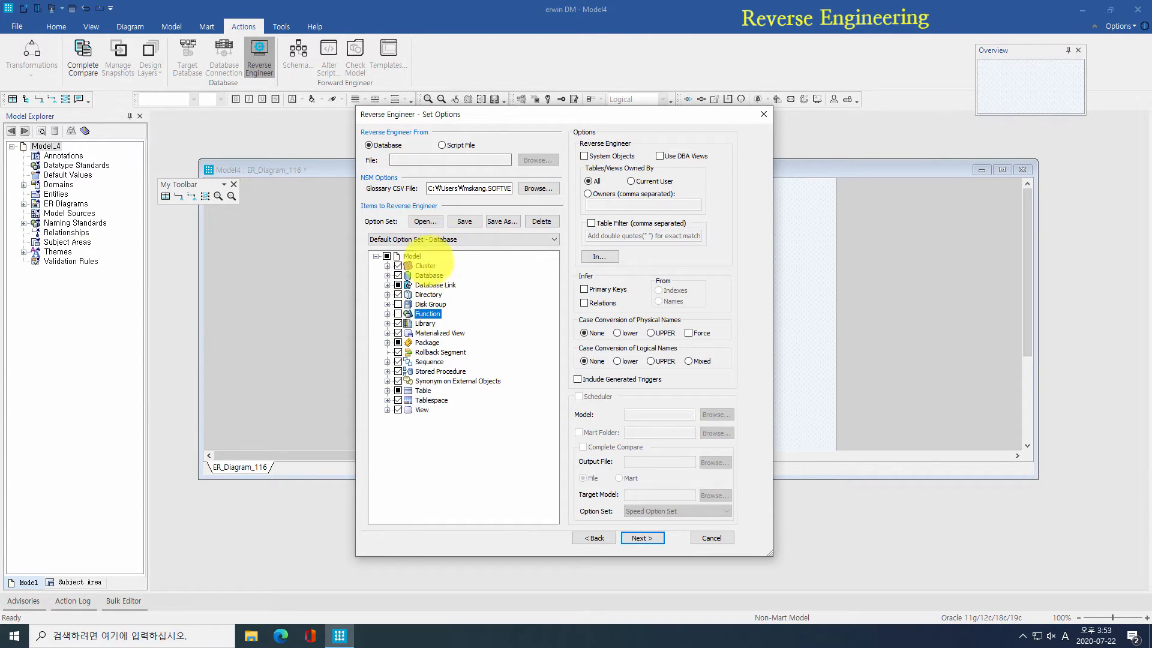
Step: Keep the default database option set and expand the Table and Type sub-options
click(453, 239)
click(465, 238)
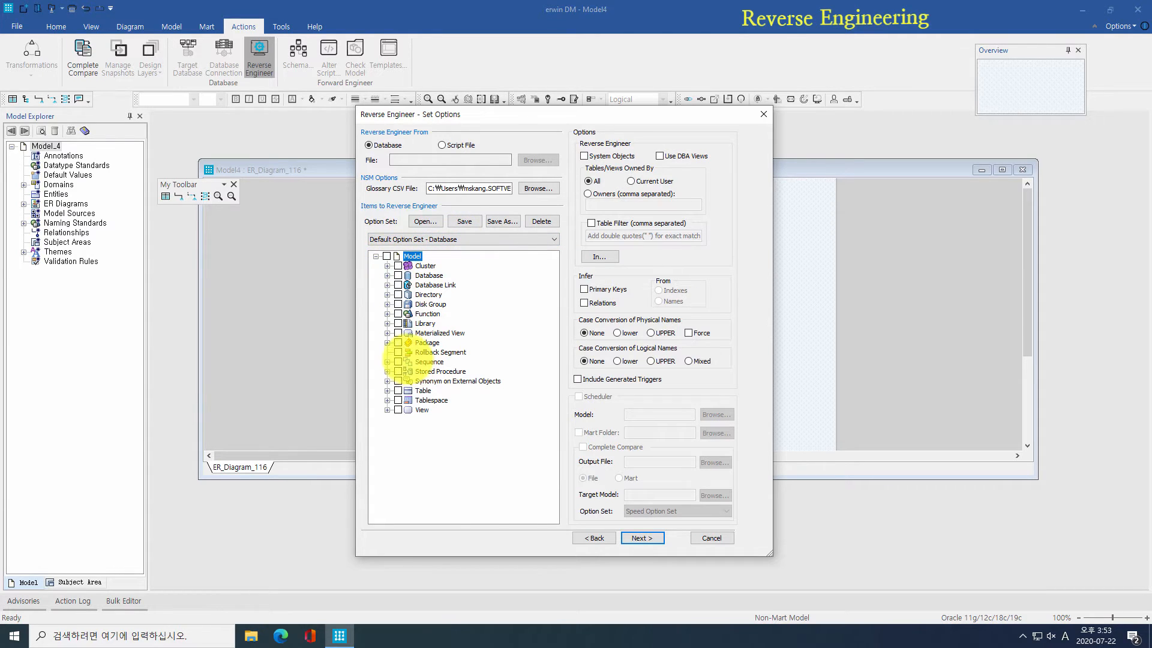
click(404, 391)
click(388, 391)
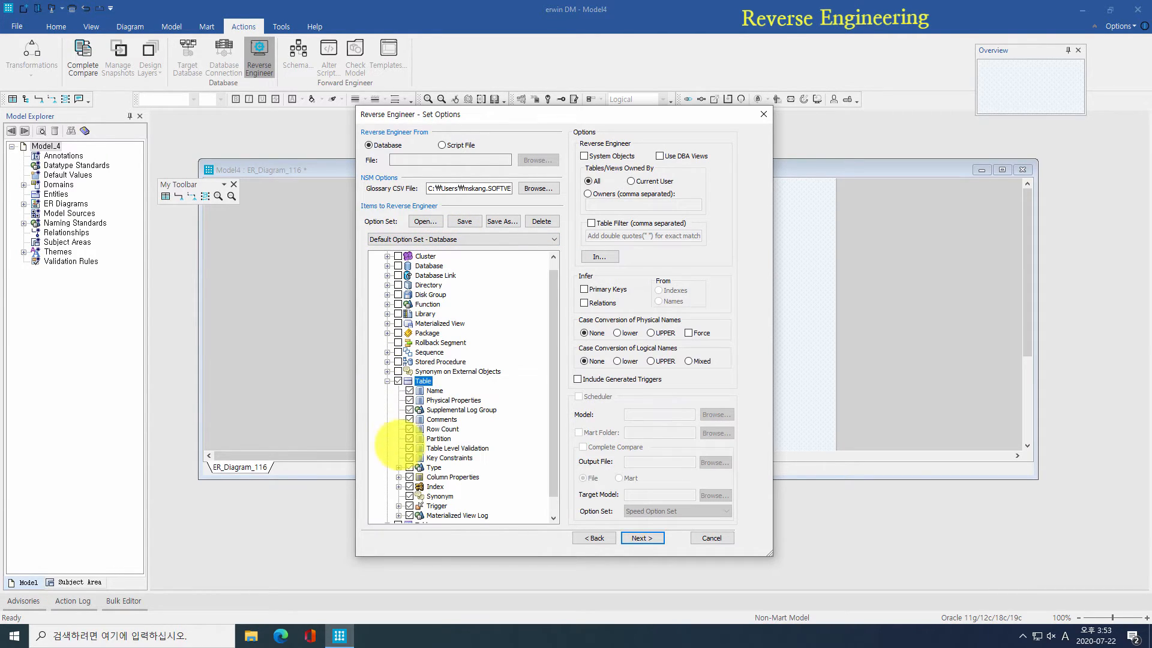
click(398, 467)
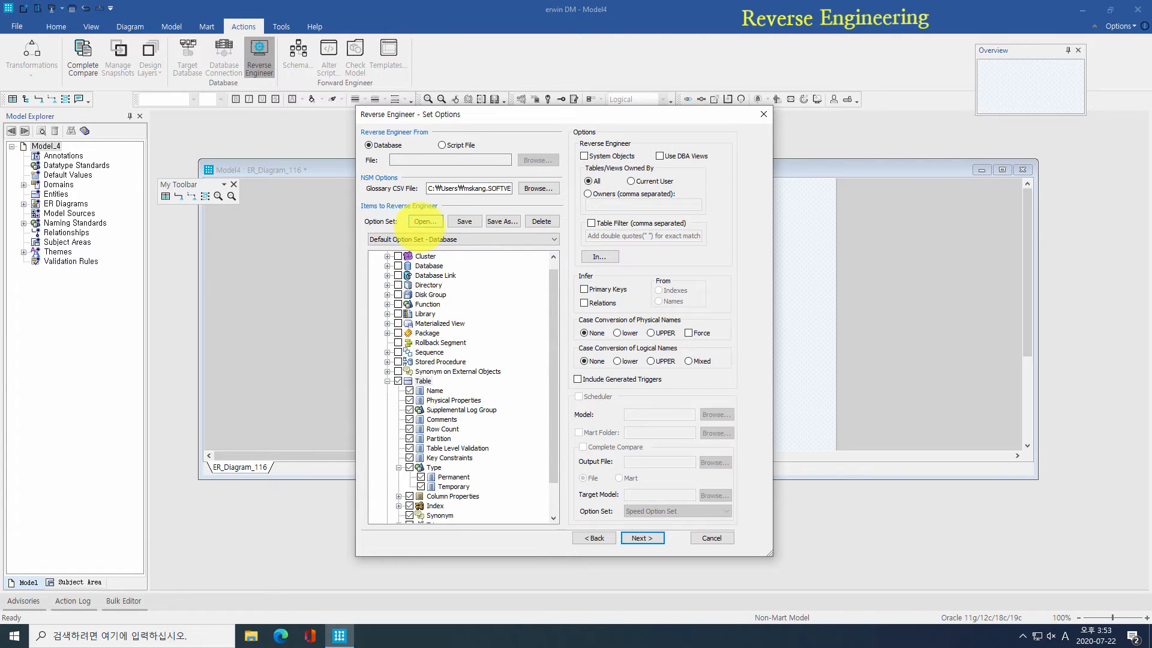
Step: Load the RE_Only_Table_Column option set and check the tables' tablespace filter
click(425, 221)
click(536, 154)
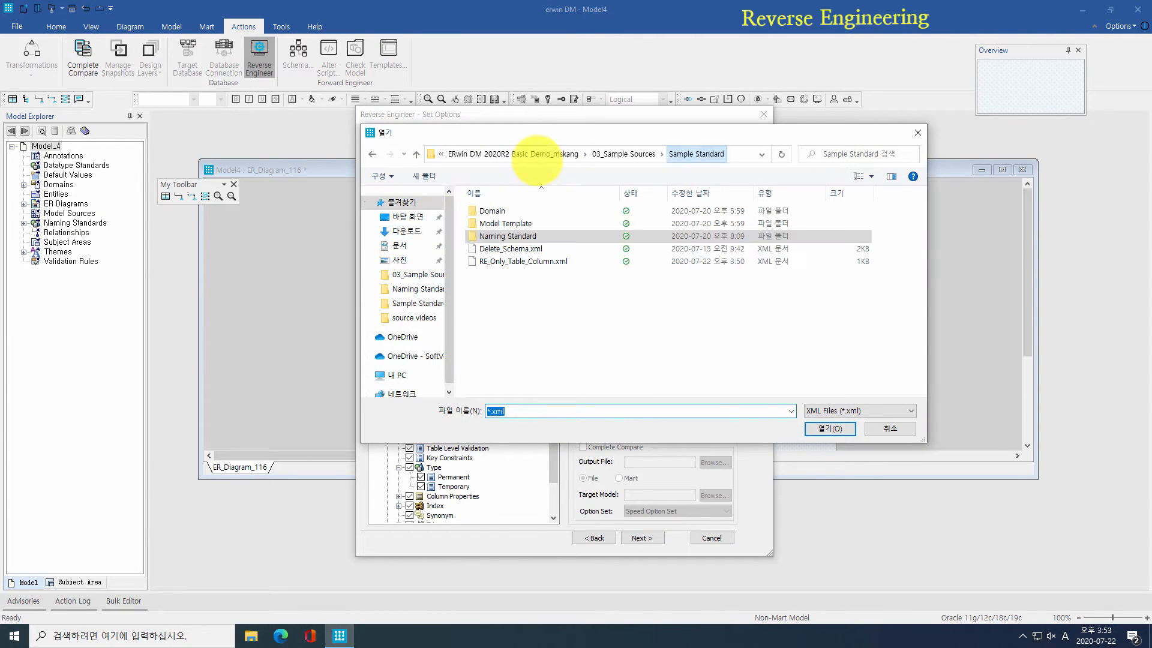
double_click(527, 261)
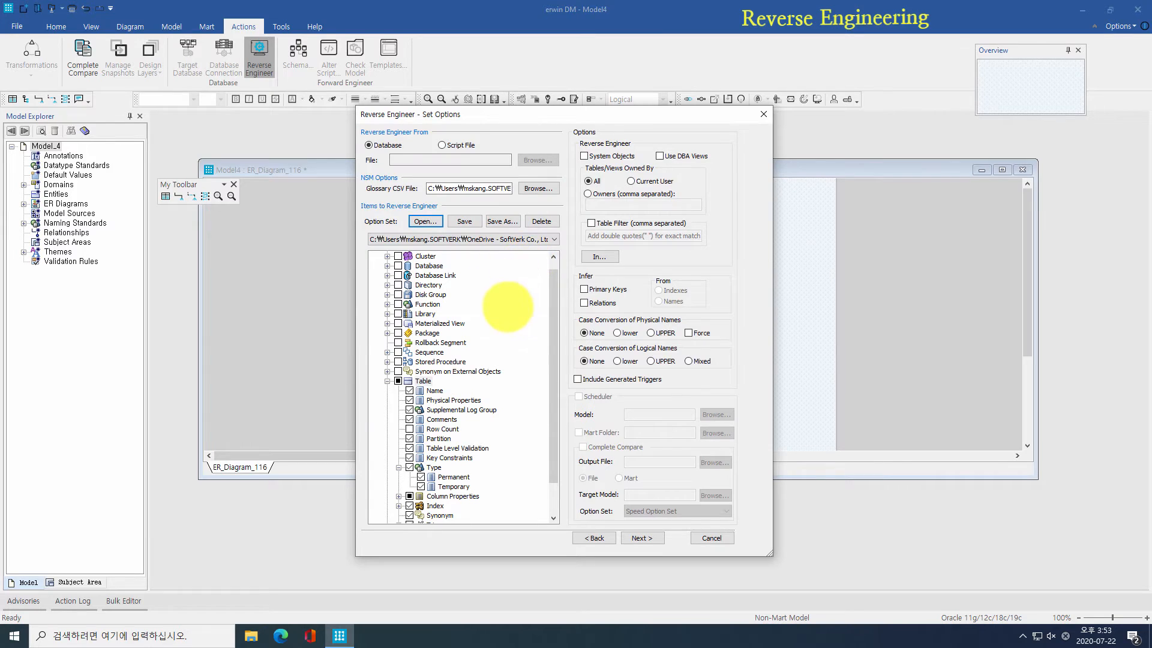
scroll(508, 309, down, 2)
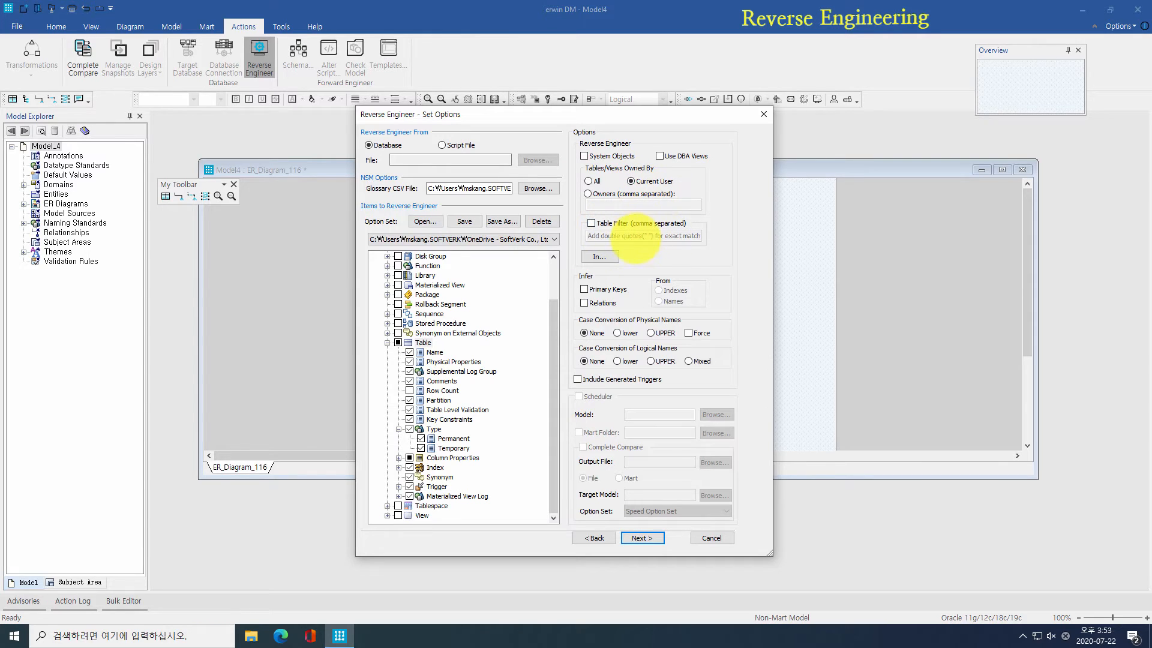
click(599, 256)
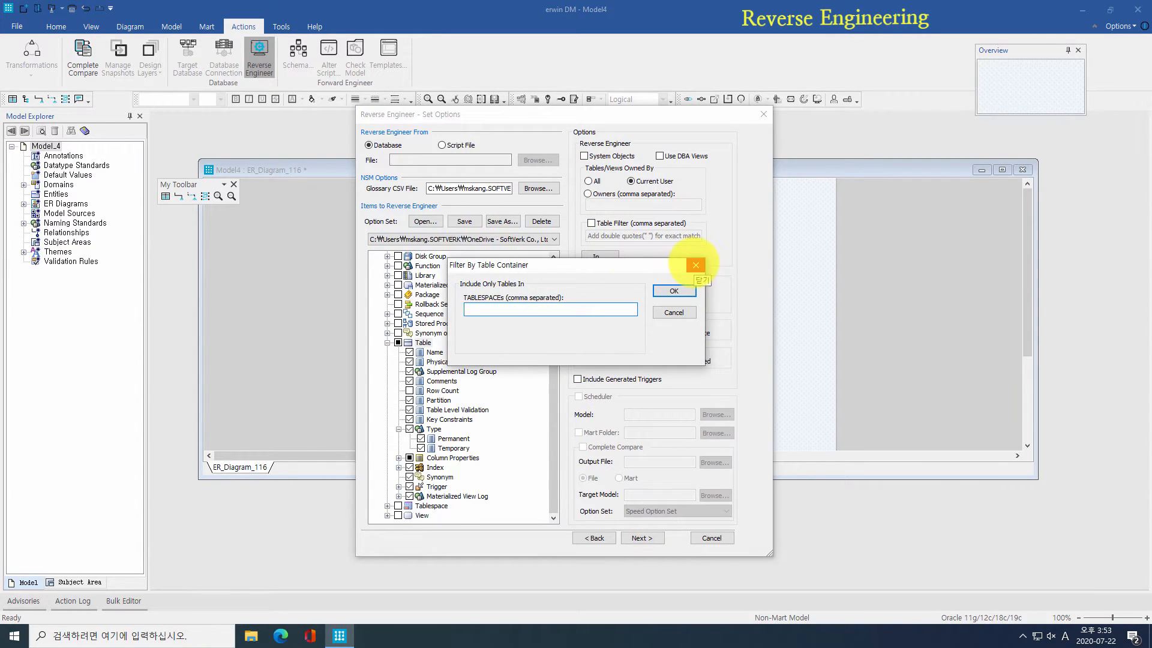
click(695, 264)
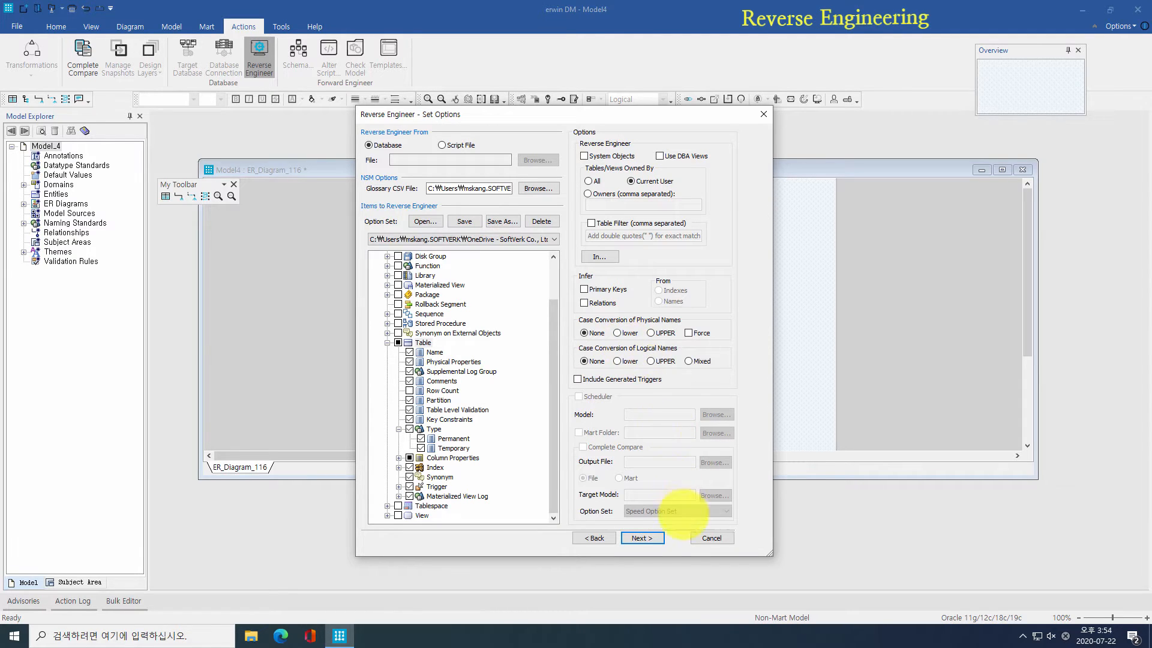
Step: Connect to the Oracle database with the account password and import the tables
click(642, 538)
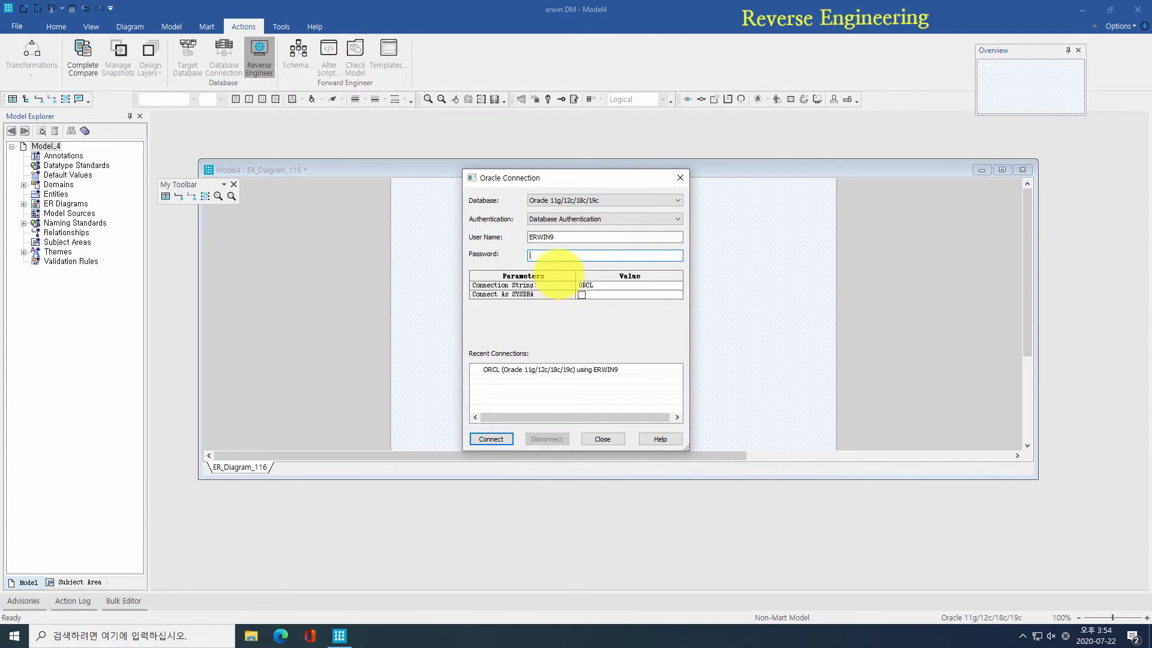
text(er)
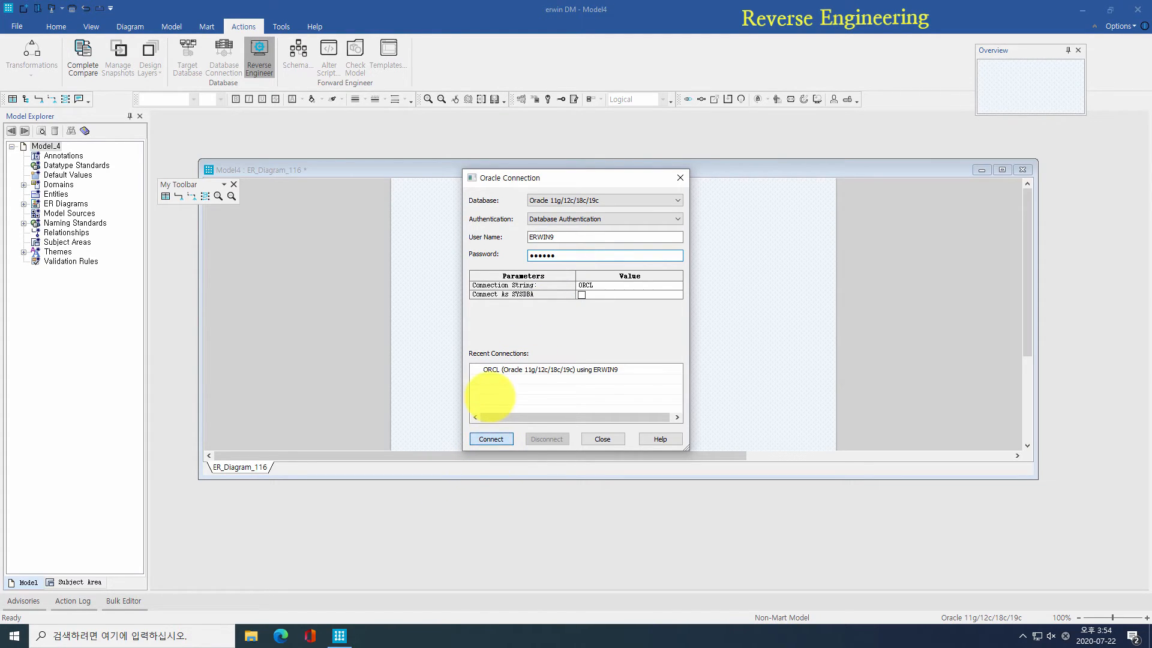
key(Return)
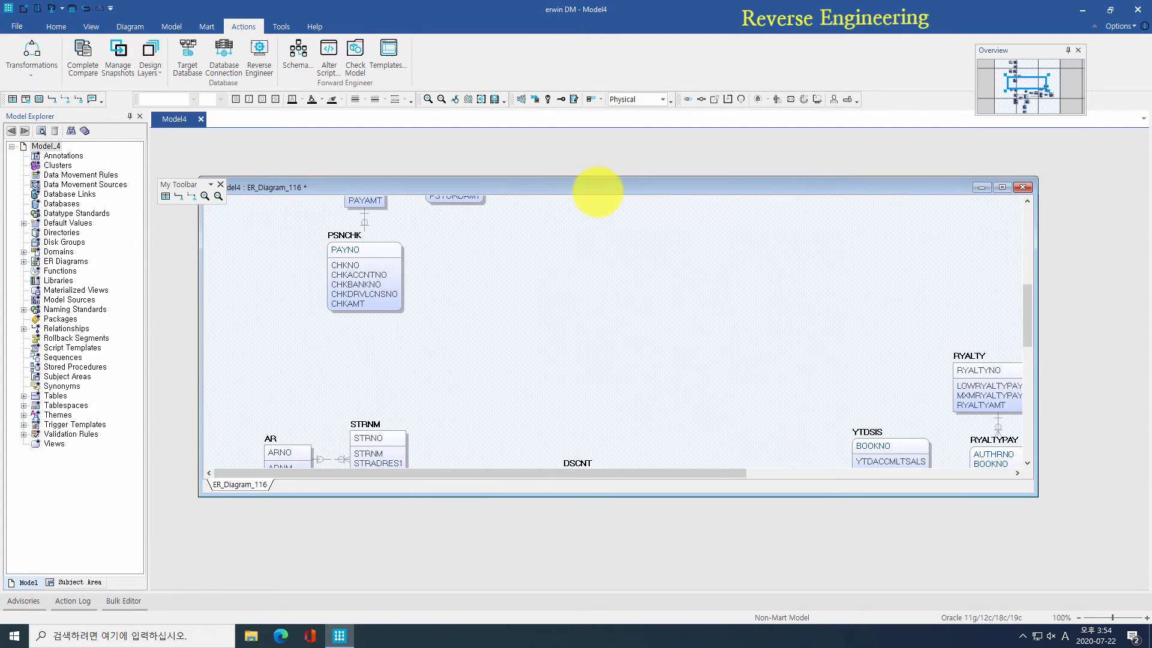
Step: Maximize the diagram, switch to the logical view, and review the Naming Standards editor
double_click(598, 189)
click(635, 99)
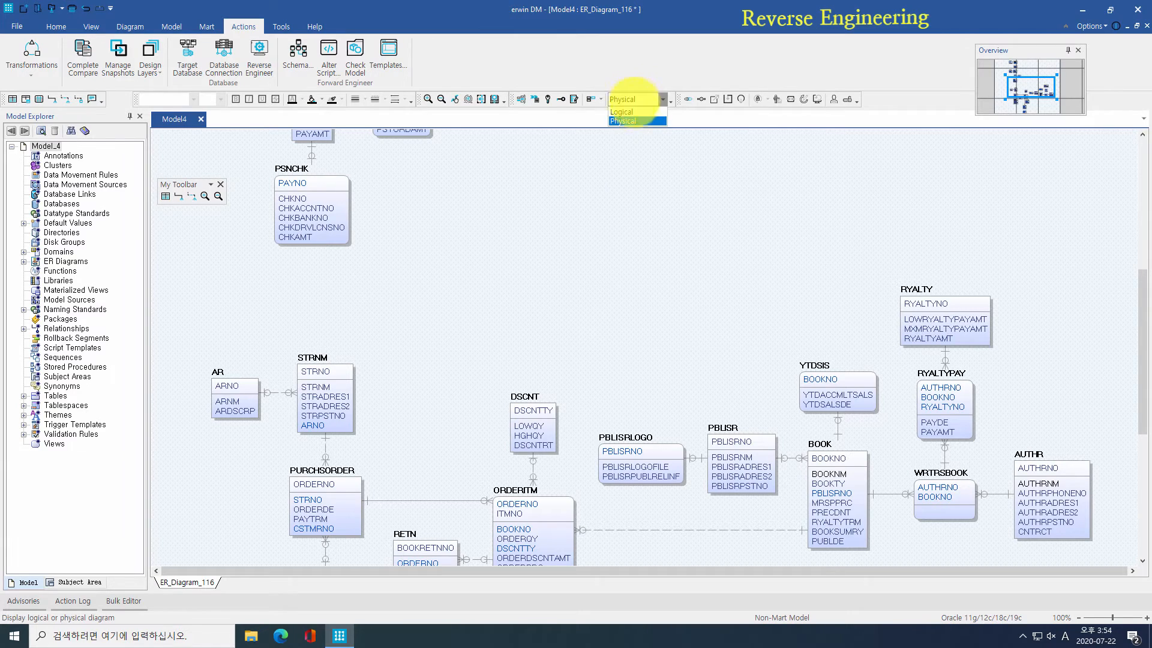
click(630, 112)
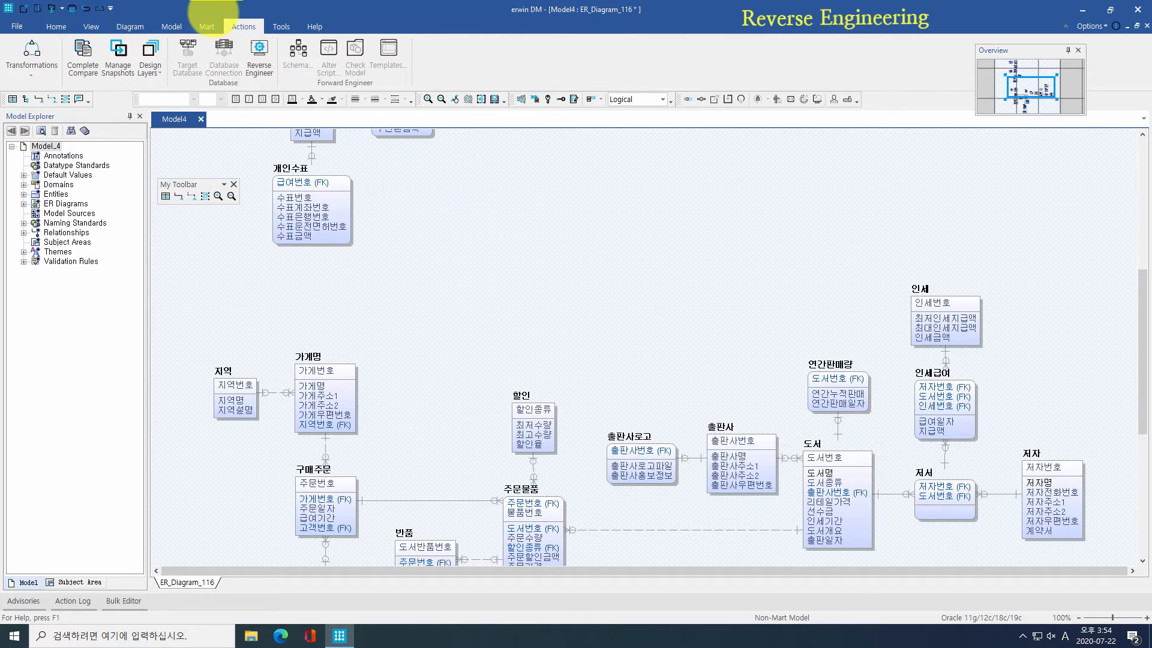
click(281, 26)
click(22, 57)
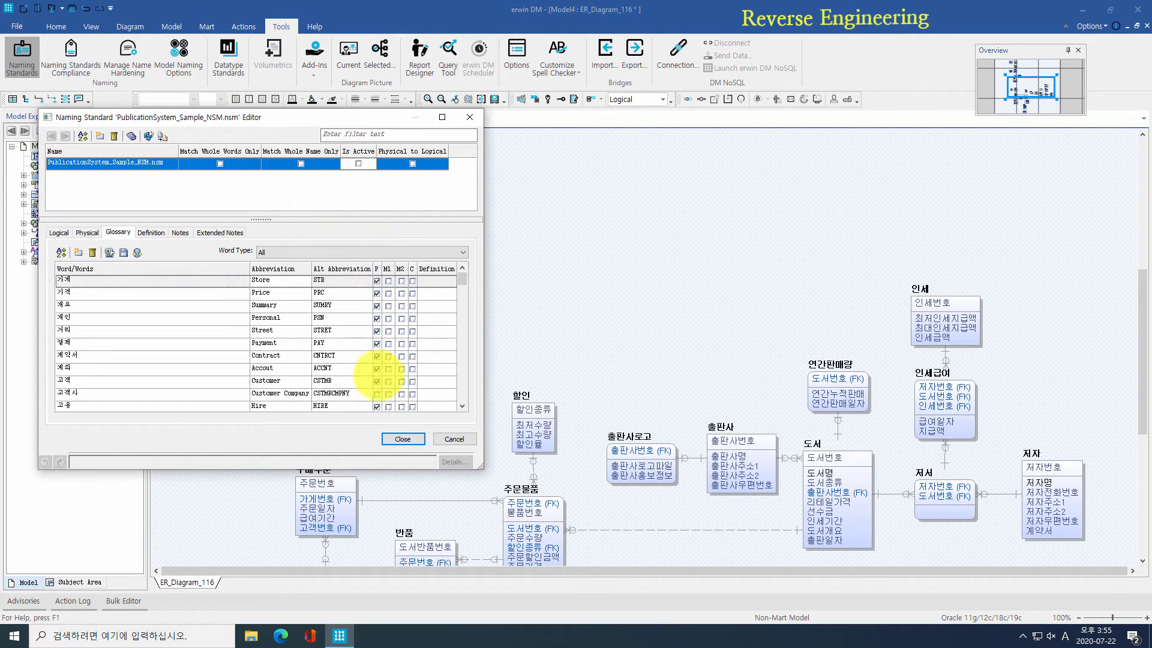
click(402, 439)
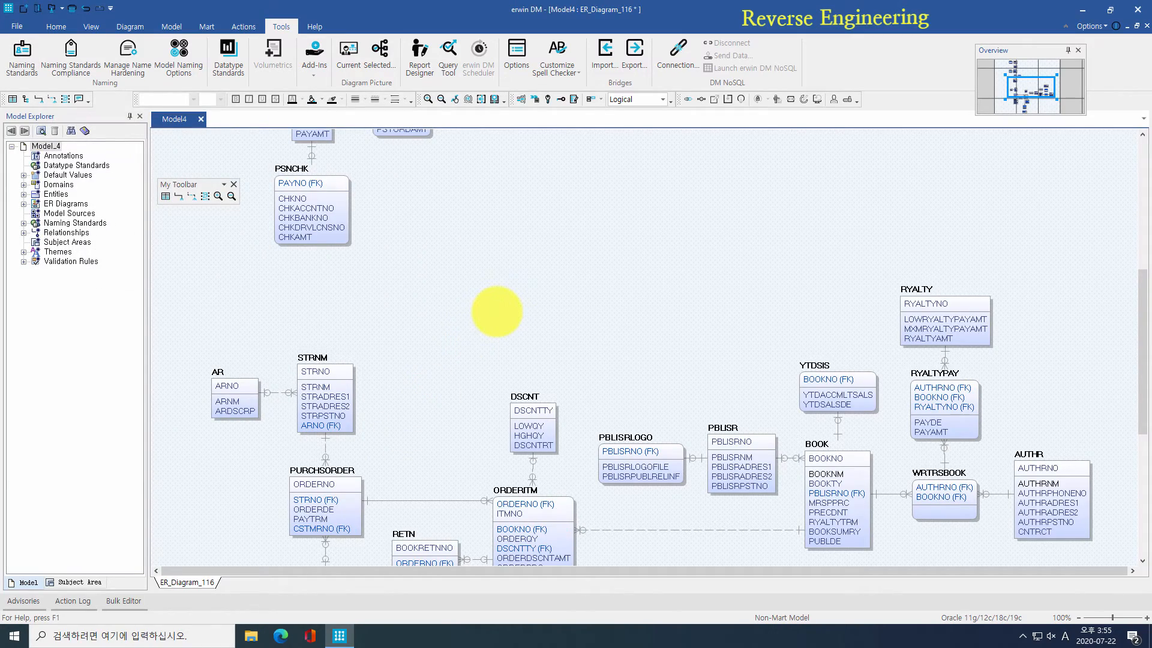
Step: Open RE_ENG.erwin from the 03_Sample Sources folder
click(18, 27)
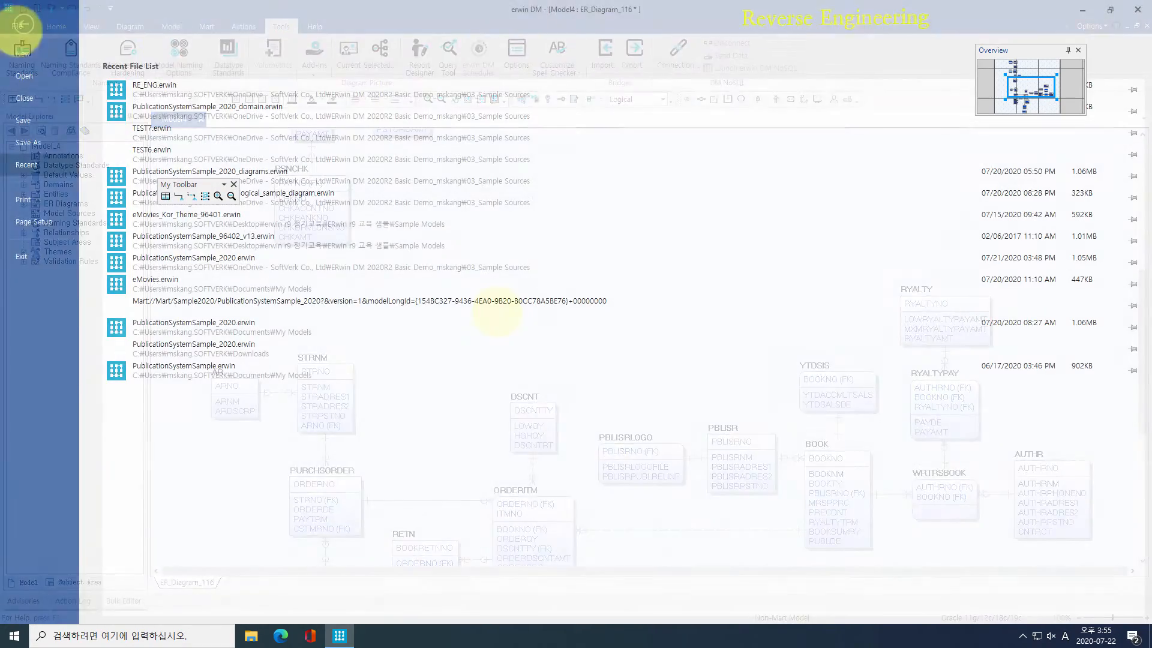
click(23, 72)
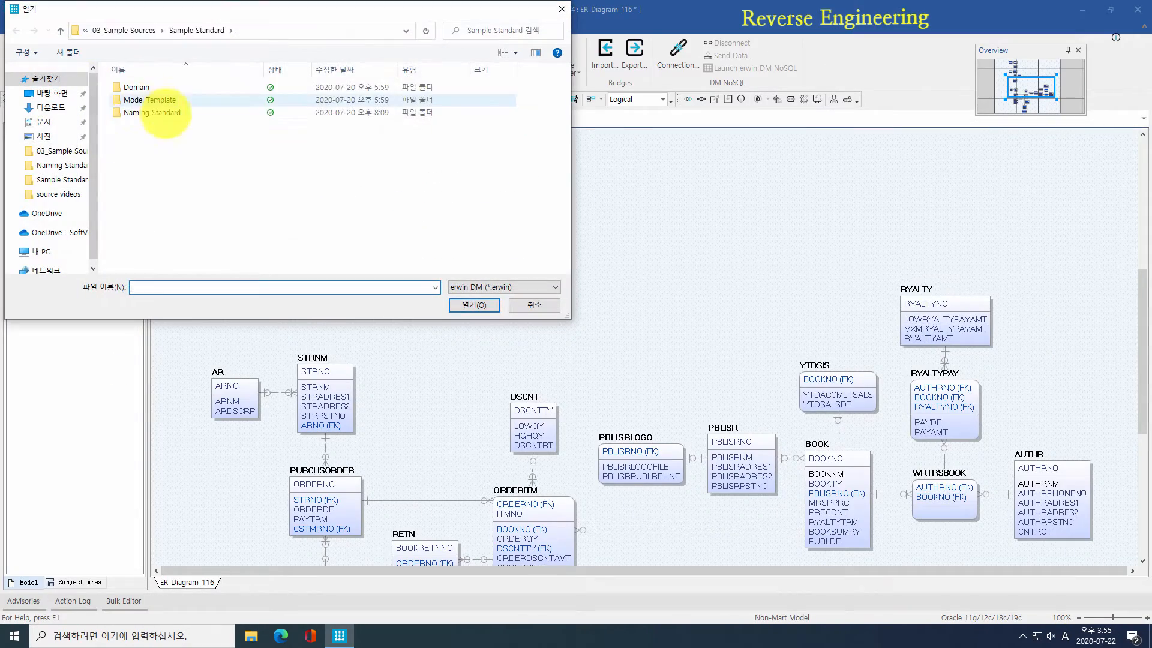
click(134, 31)
double_click(147, 151)
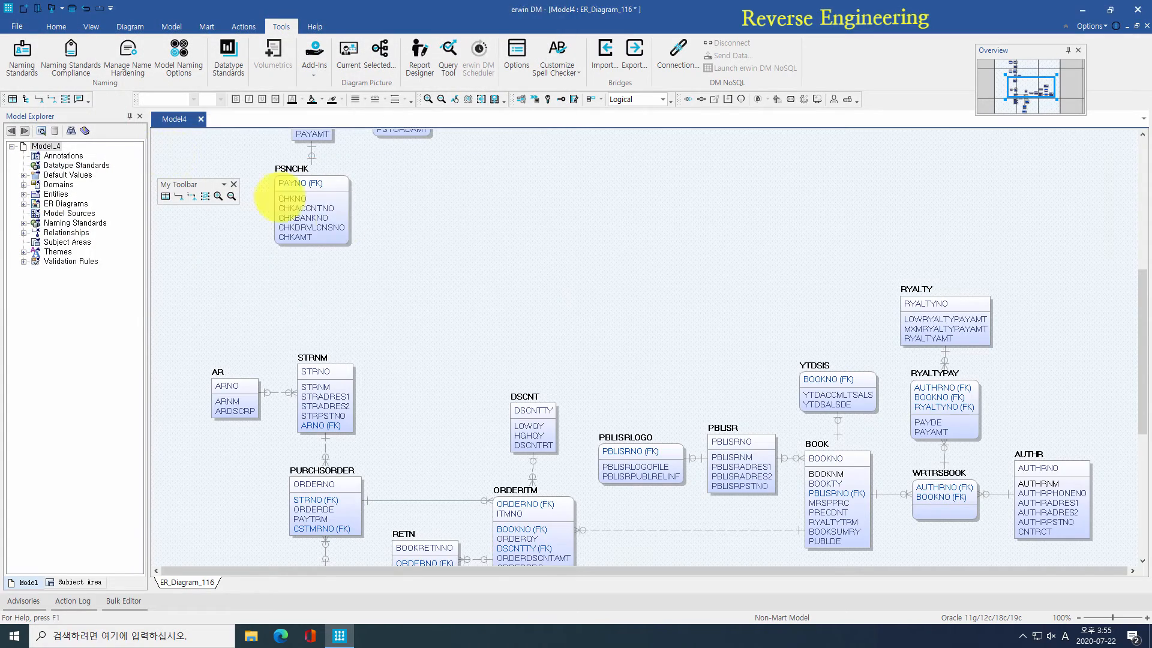
Step: Load RE_ENG's tables and columns with Comment, Name and Physical Name into the Bulk Editor
click(637, 99)
click(624, 111)
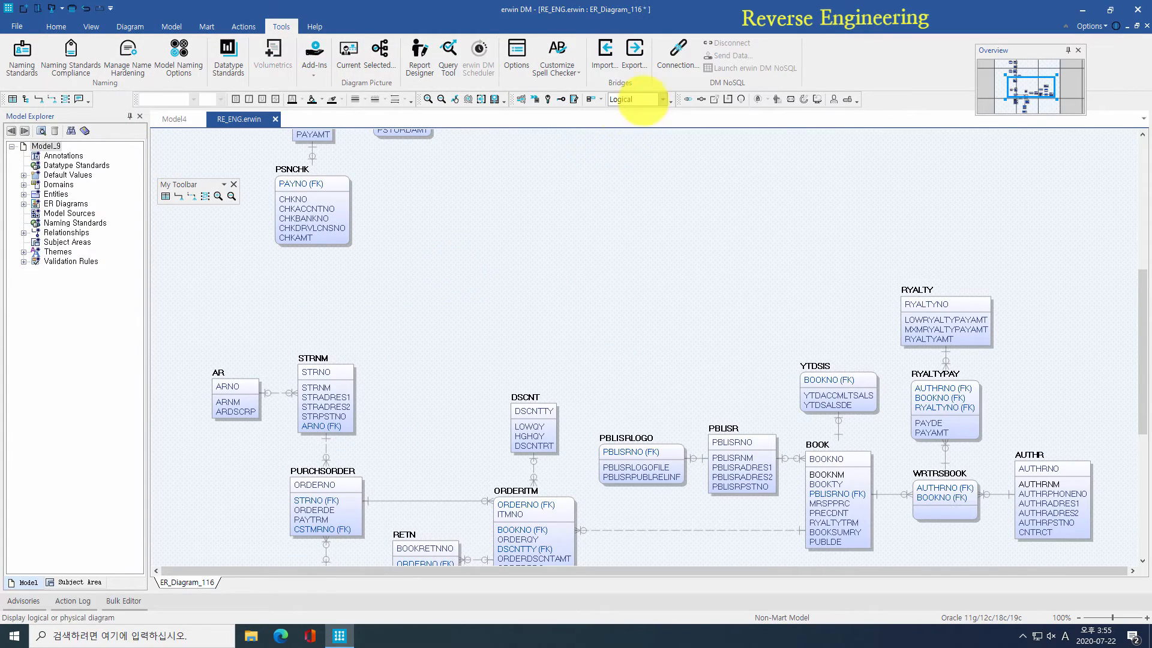
click(123, 600)
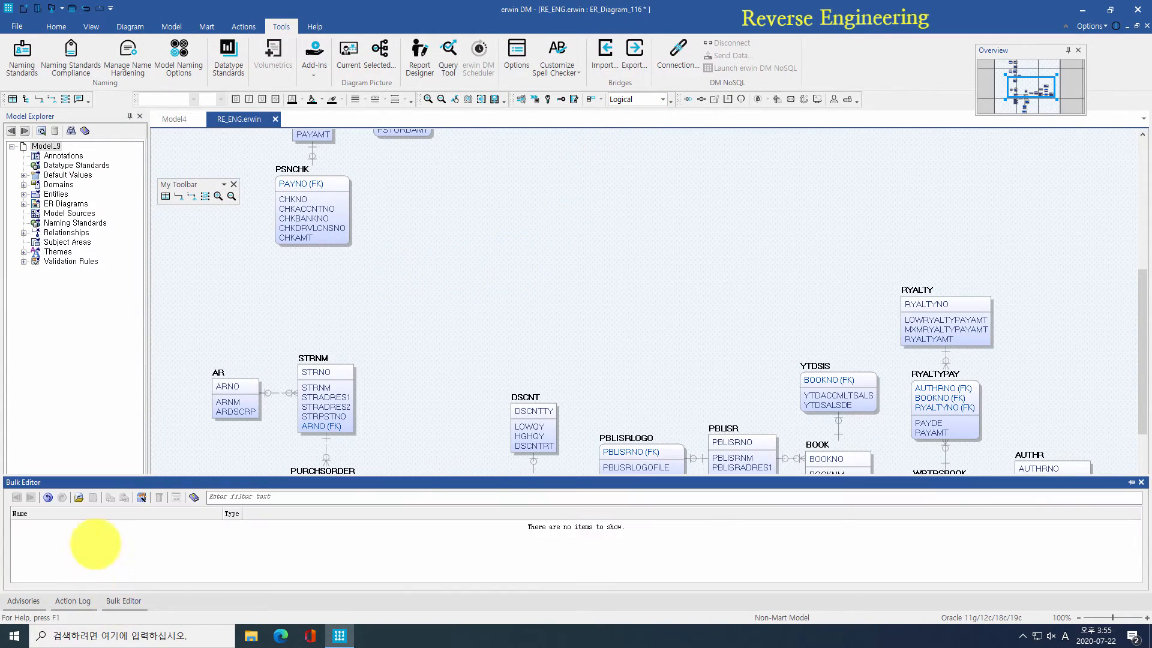
click(141, 496)
click(414, 265)
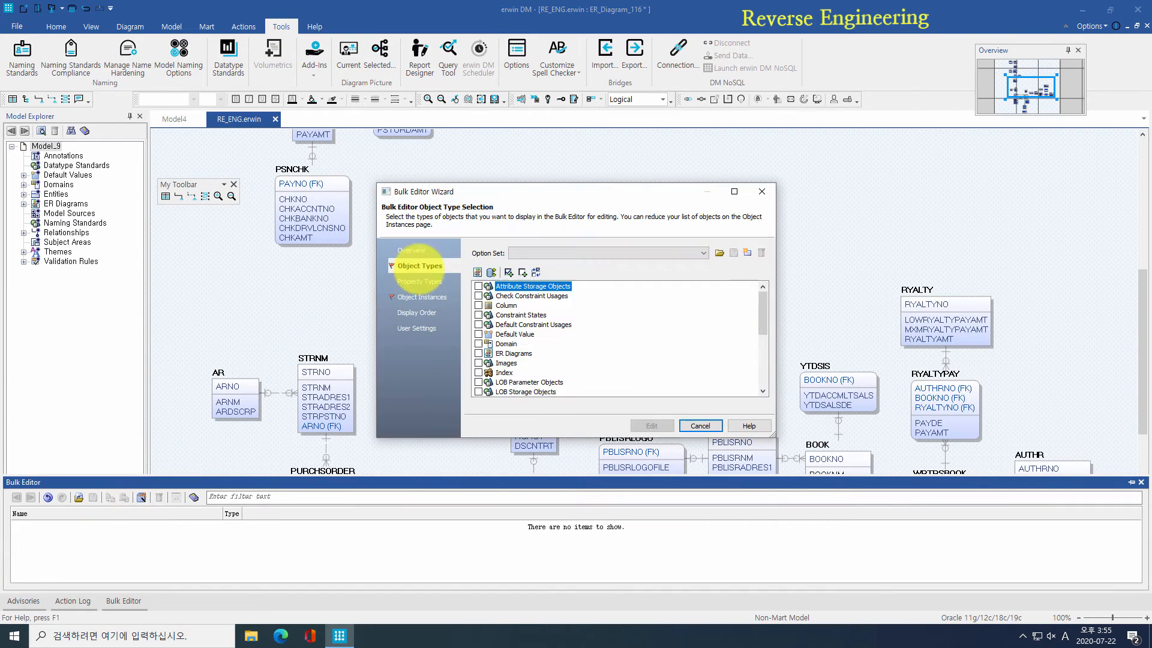
scroll(488, 322, down, 3)
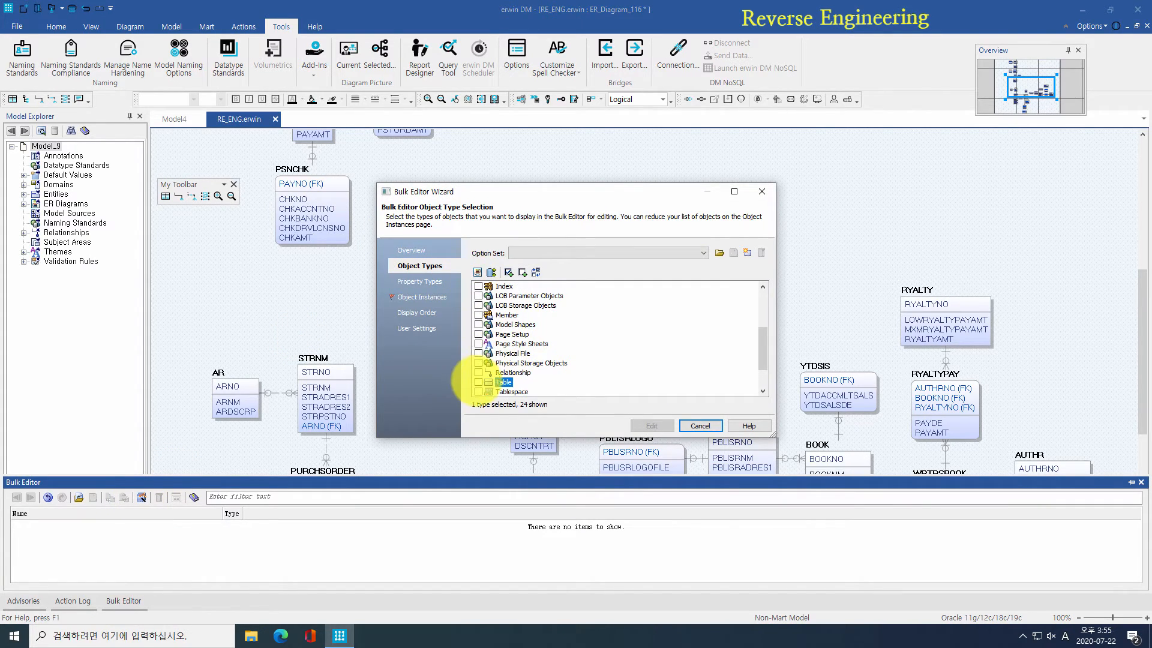
click(422, 281)
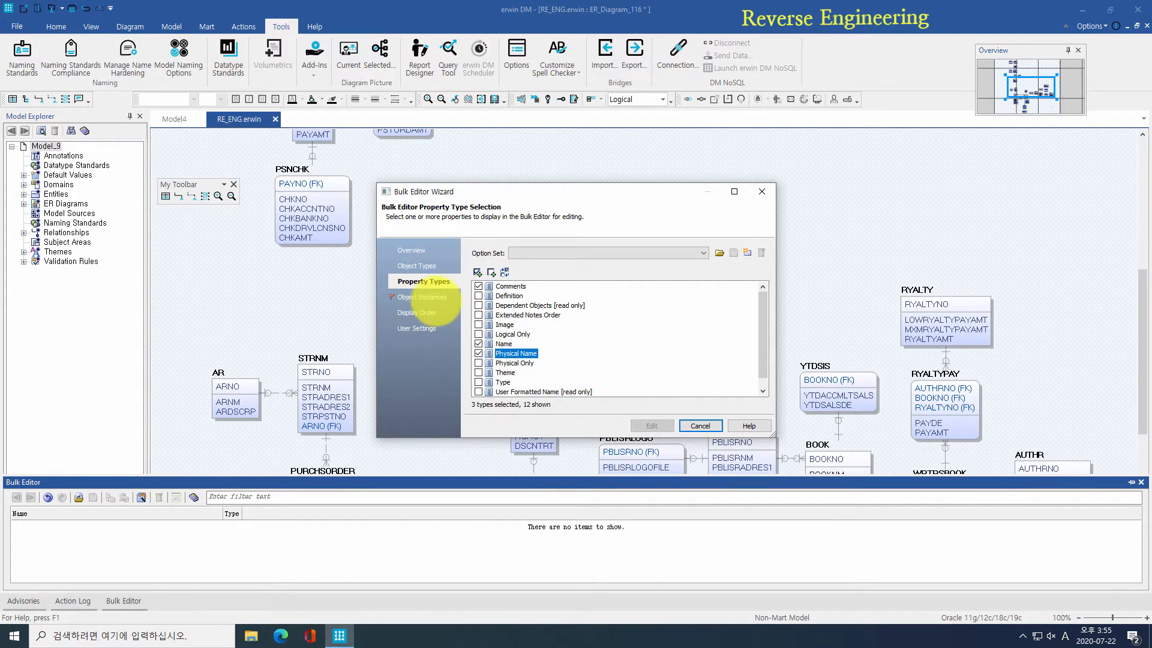
click(429, 298)
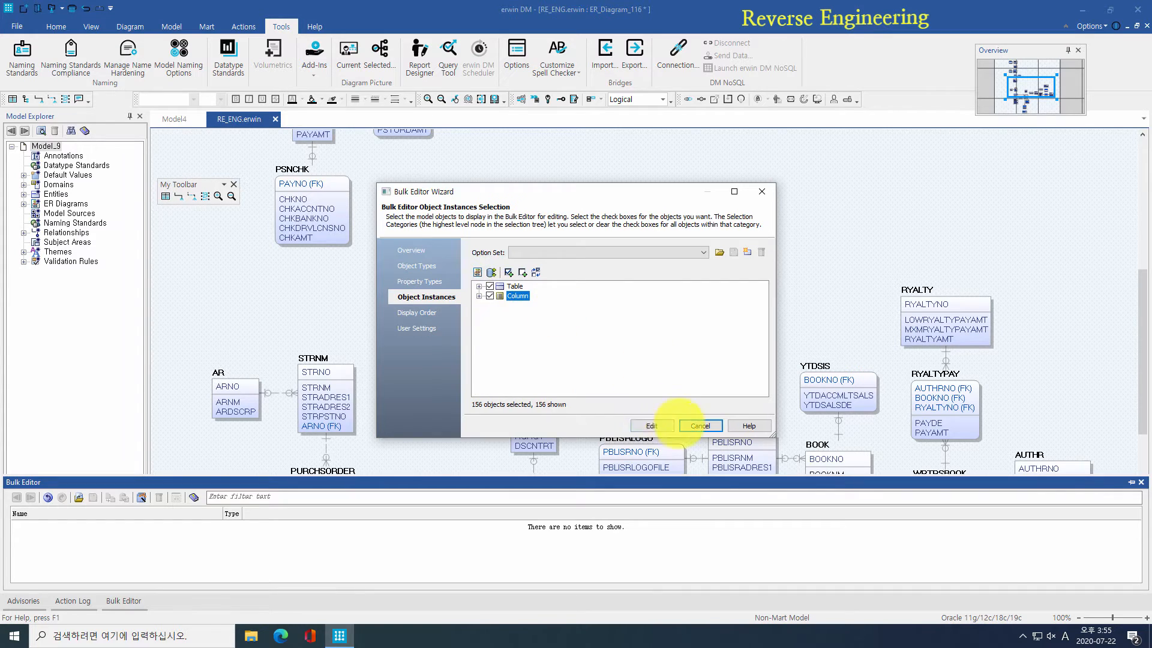
click(654, 425)
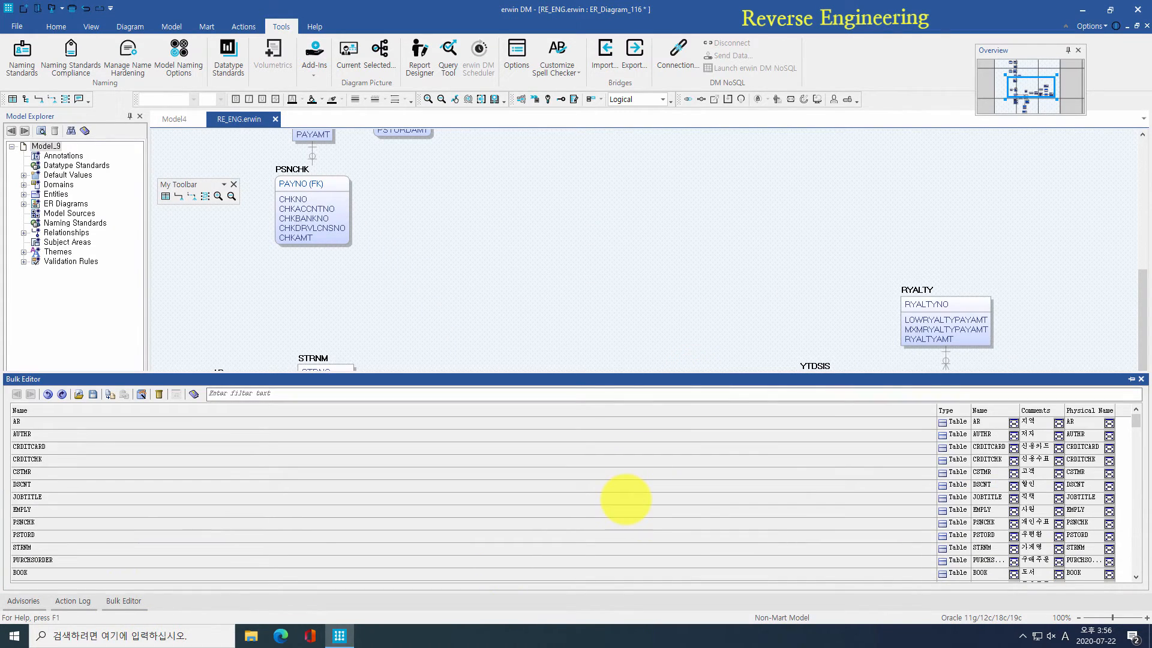
Step: Export the Bulk Editor rows to TEST.csv and open it in Excel
click(92, 394)
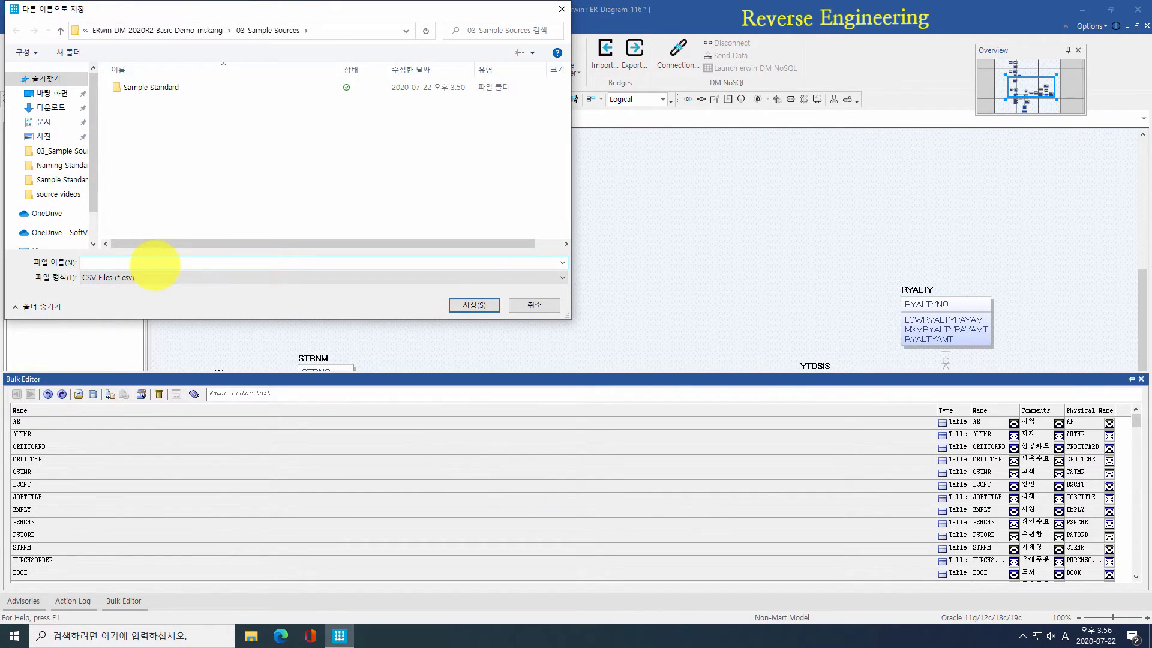
key(Return)
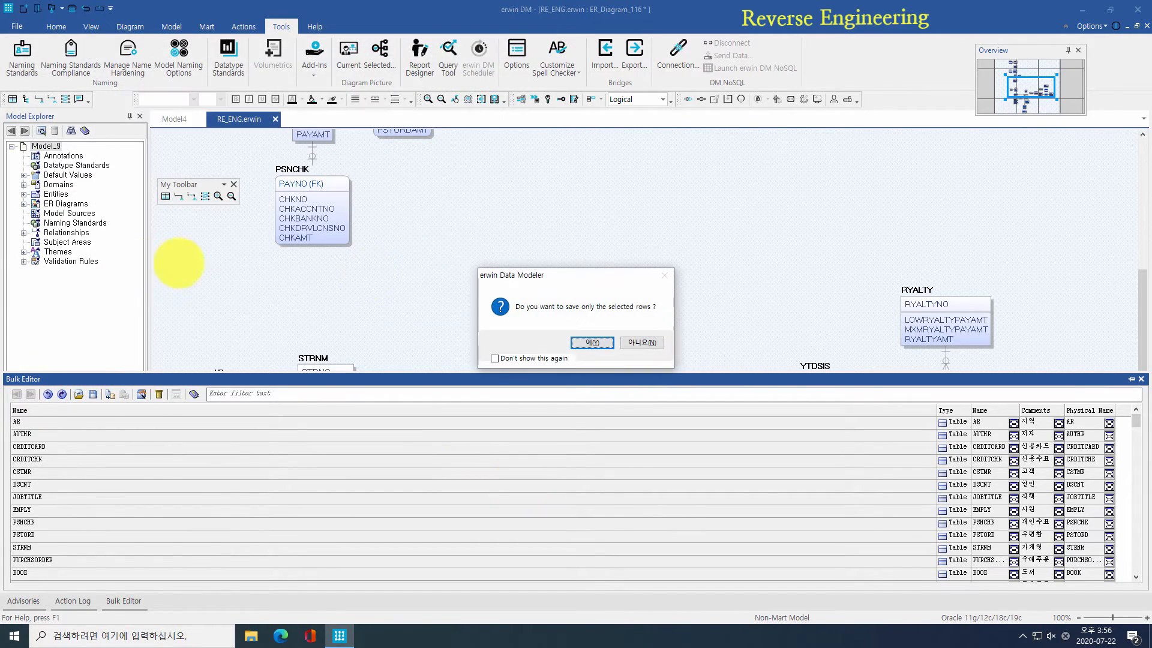
click(592, 340)
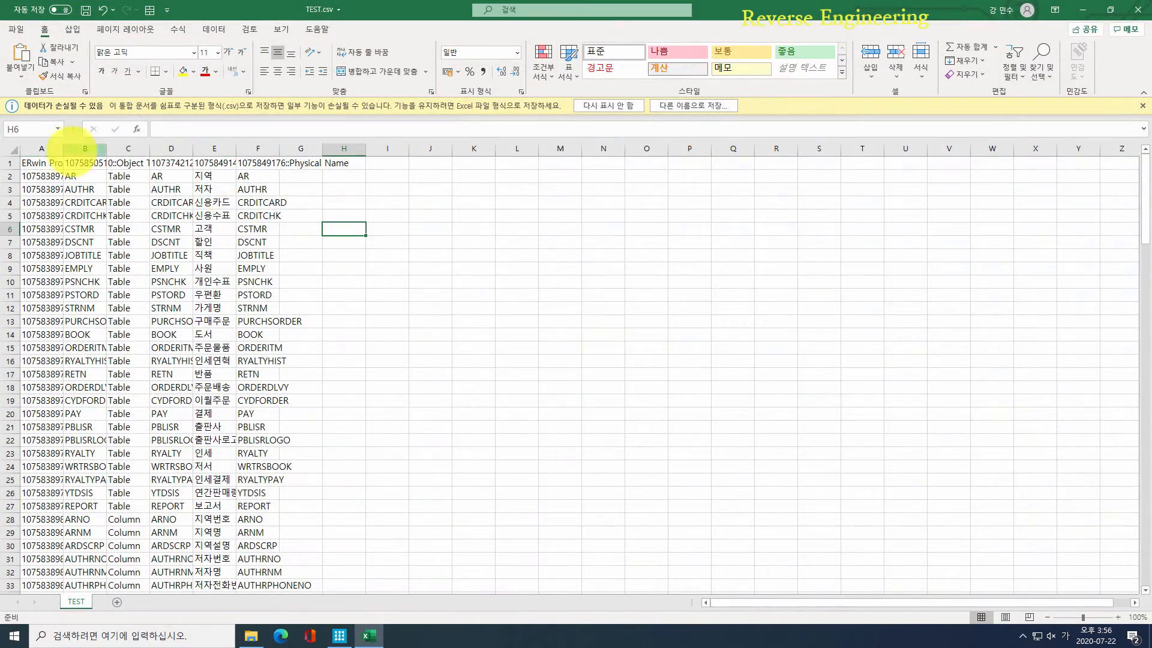
Step: Auto-fit every column width in TEST.csv to its contents
click(11, 149)
double_click(63, 149)
click(239, 230)
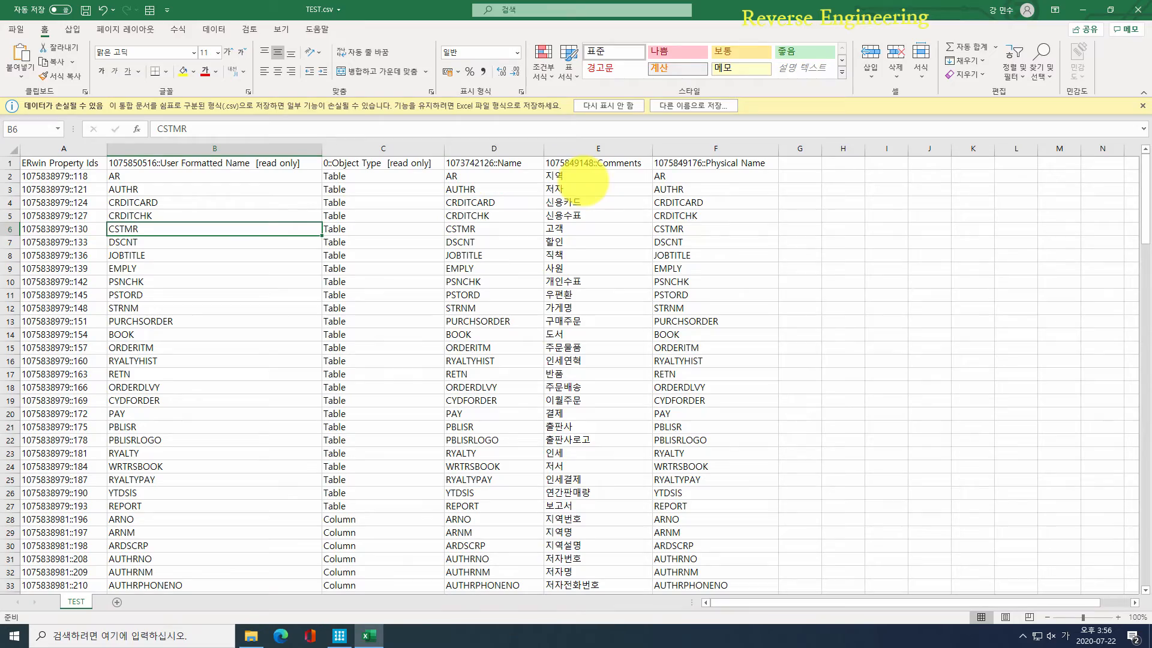
Step: Copy the comments in E2:E157 into the Name column at D2 and save the file
click(585, 180)
drag(1134, 200, 1116, 573)
shift+click(572, 585)
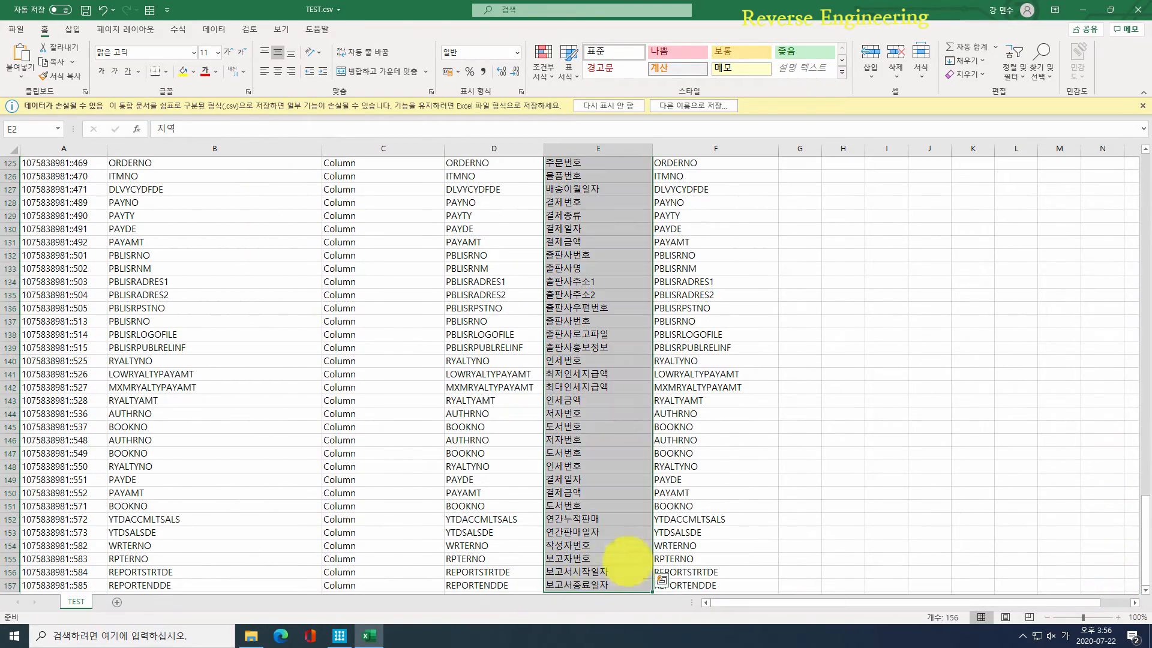
key(ctrl+c)
drag(1145, 528, 1144, 158)
click(474, 176)
key(ctrl+v)
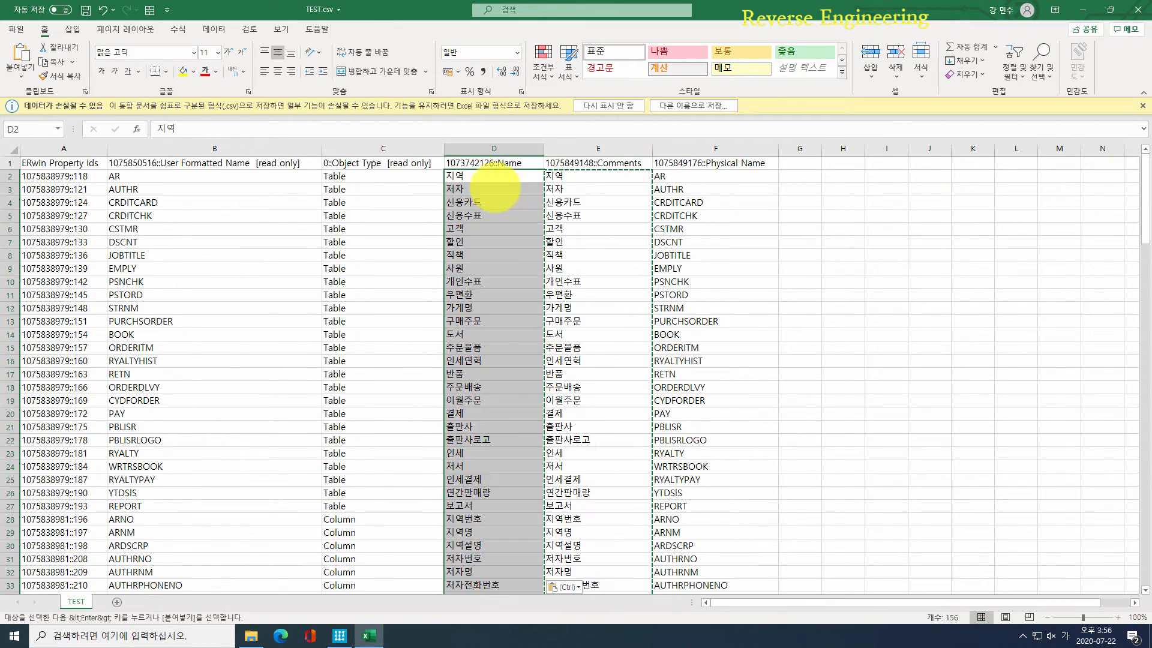
click(741, 215)
key(ctrl+s)
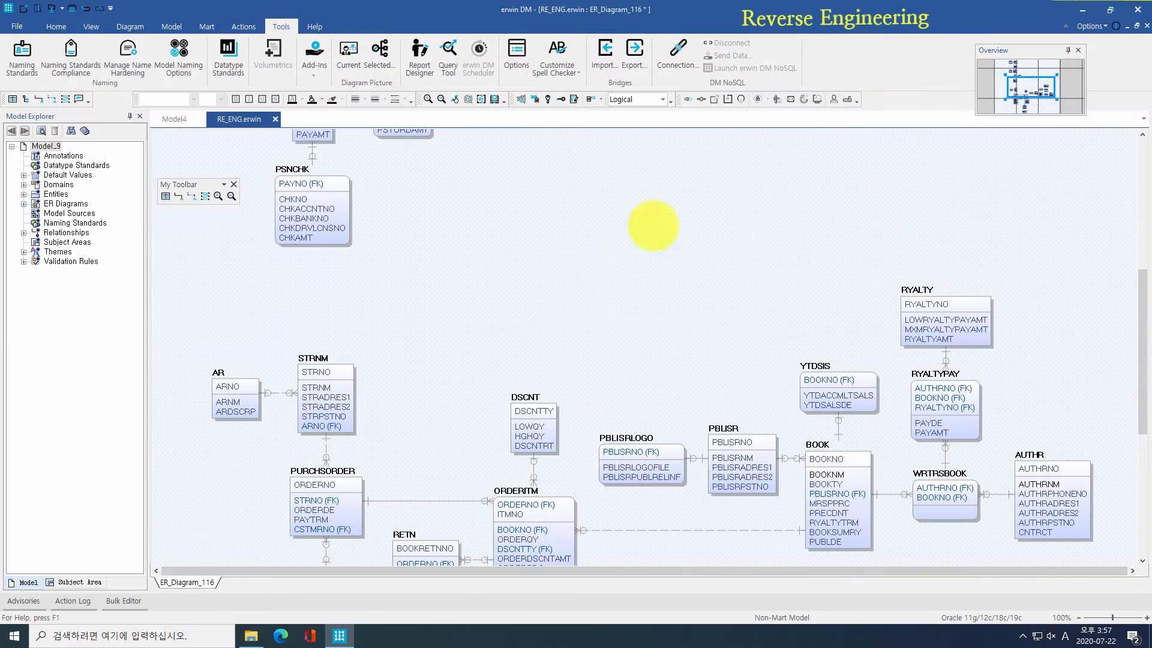
Step: Import model updates from TEST.csv through the Bulk Editor
click(123, 601)
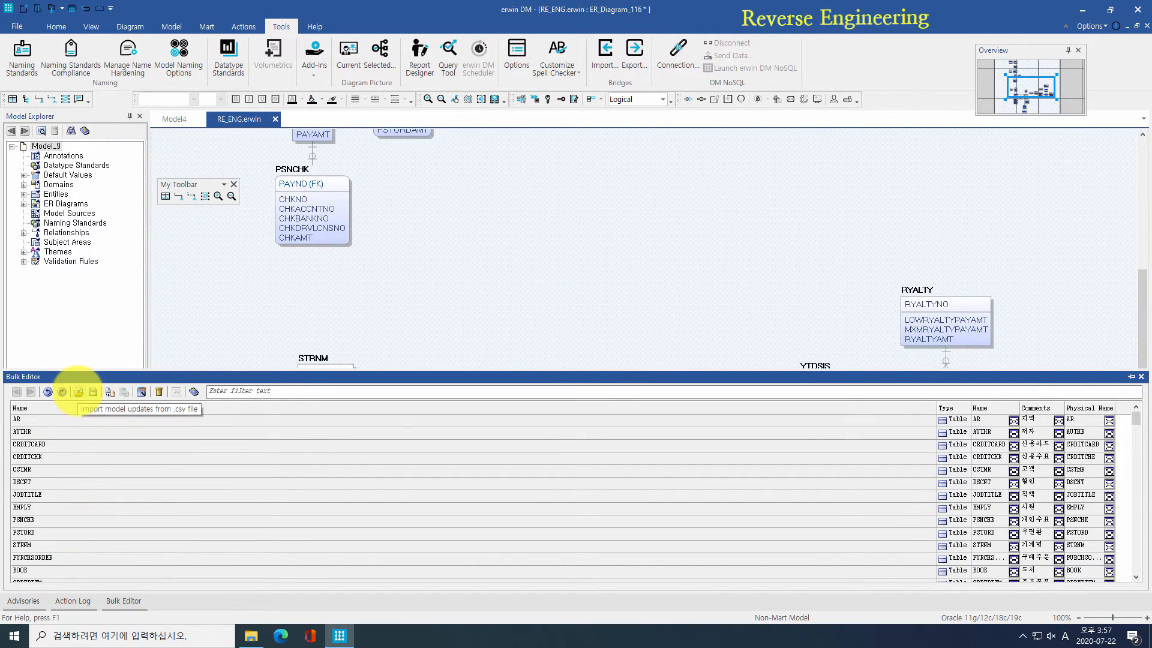
click(79, 391)
double_click(177, 103)
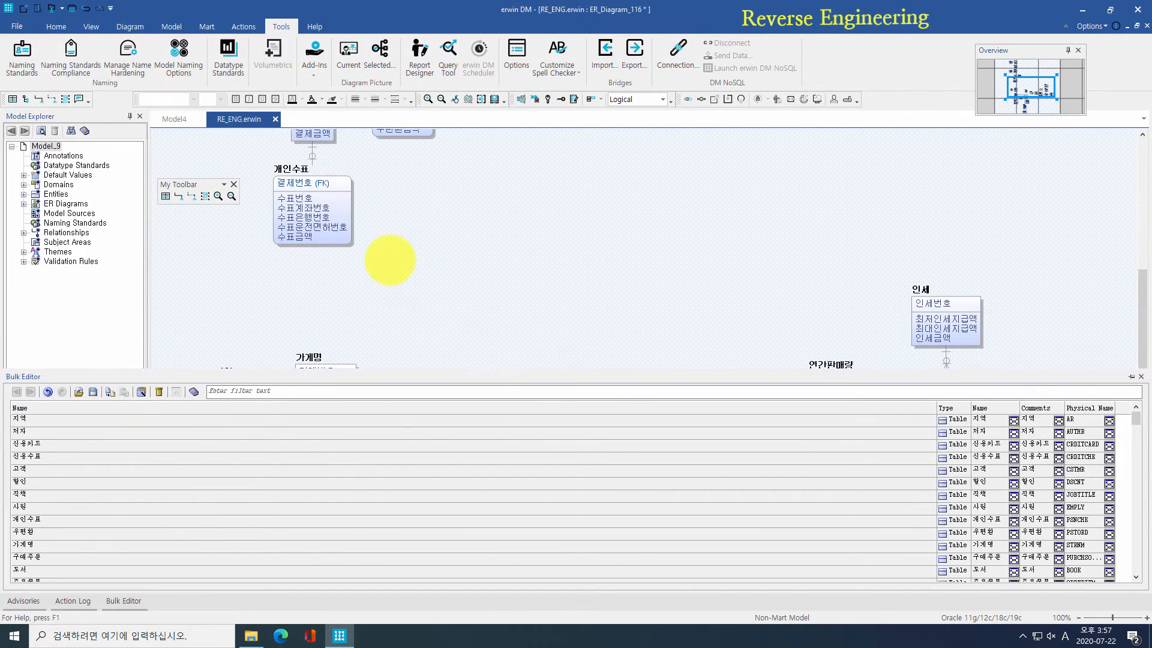
Step: Open Entity Properties for the 개인수표 entity on the diagram
click(386, 257)
right_click(297, 169)
click(345, 177)
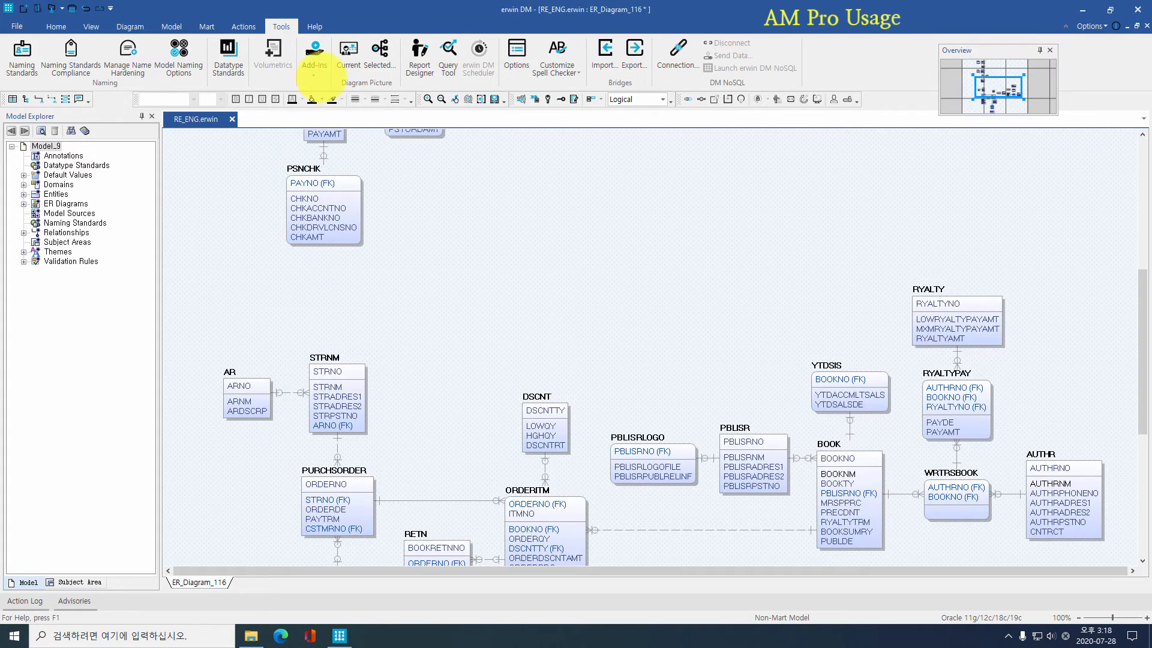
Step: Run AM Pro's 논리명자동생성(Comment) to build logical names from table and column comments
click(318, 71)
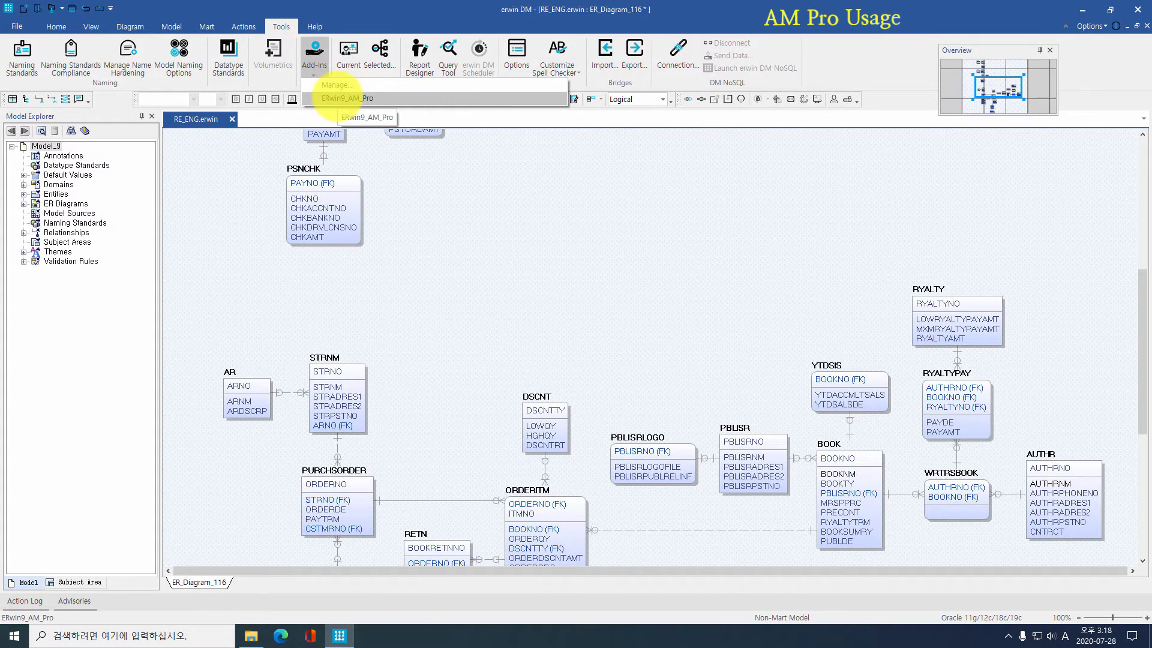
click(341, 97)
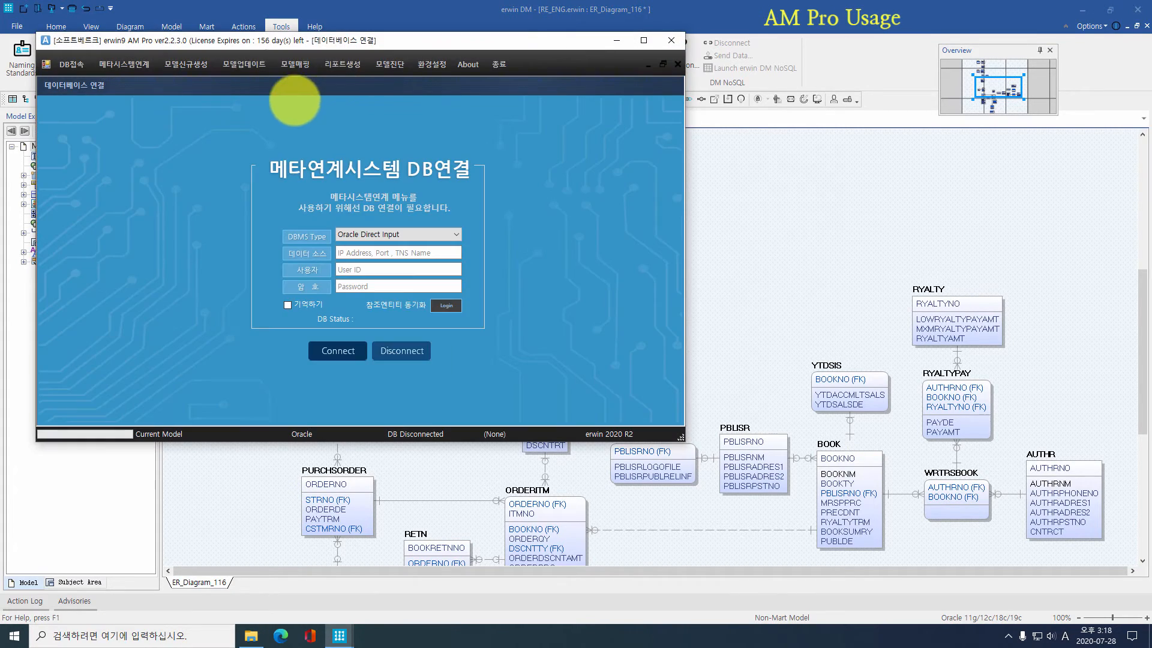
click(186, 65)
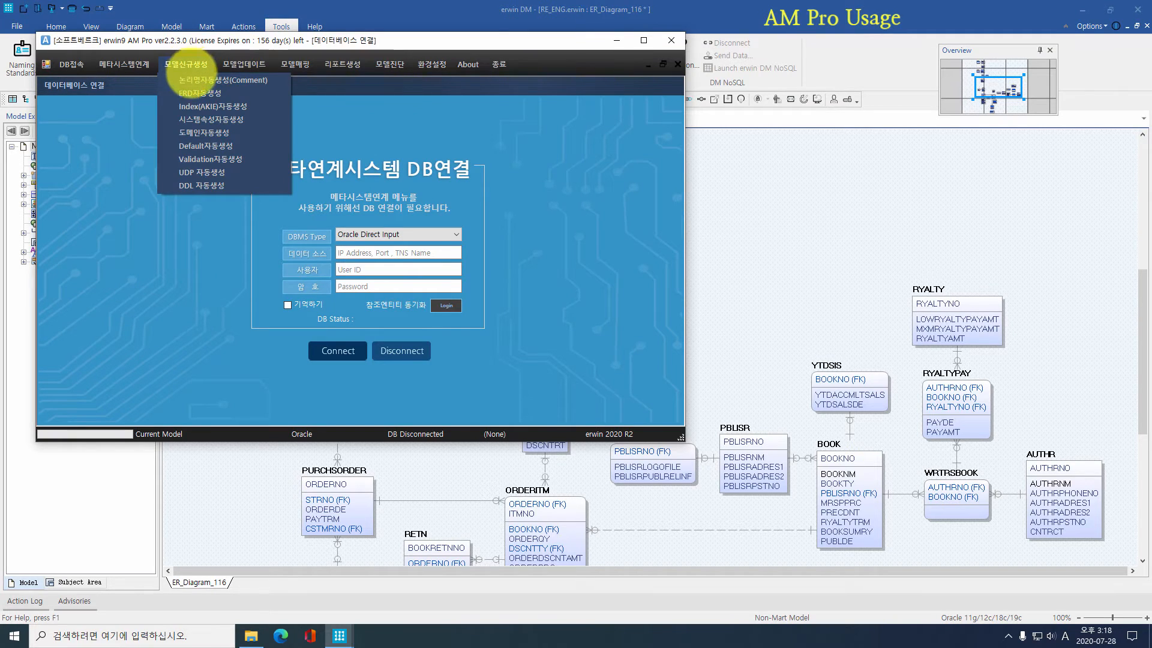
click(192, 82)
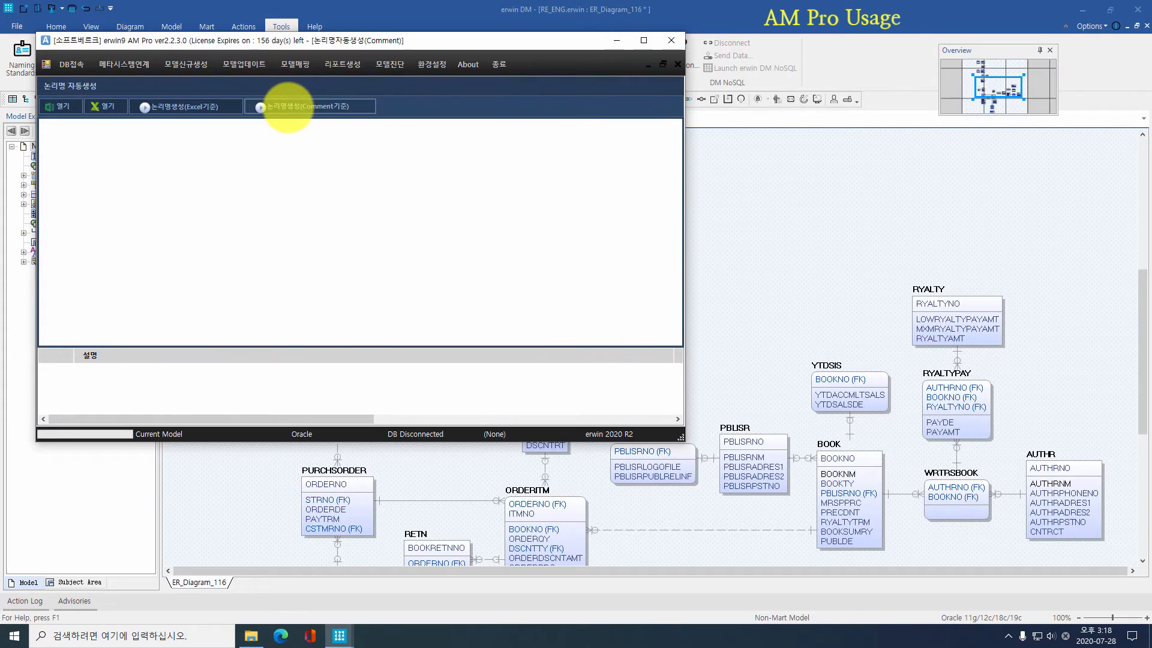
click(288, 107)
click(373, 260)
click(673, 40)
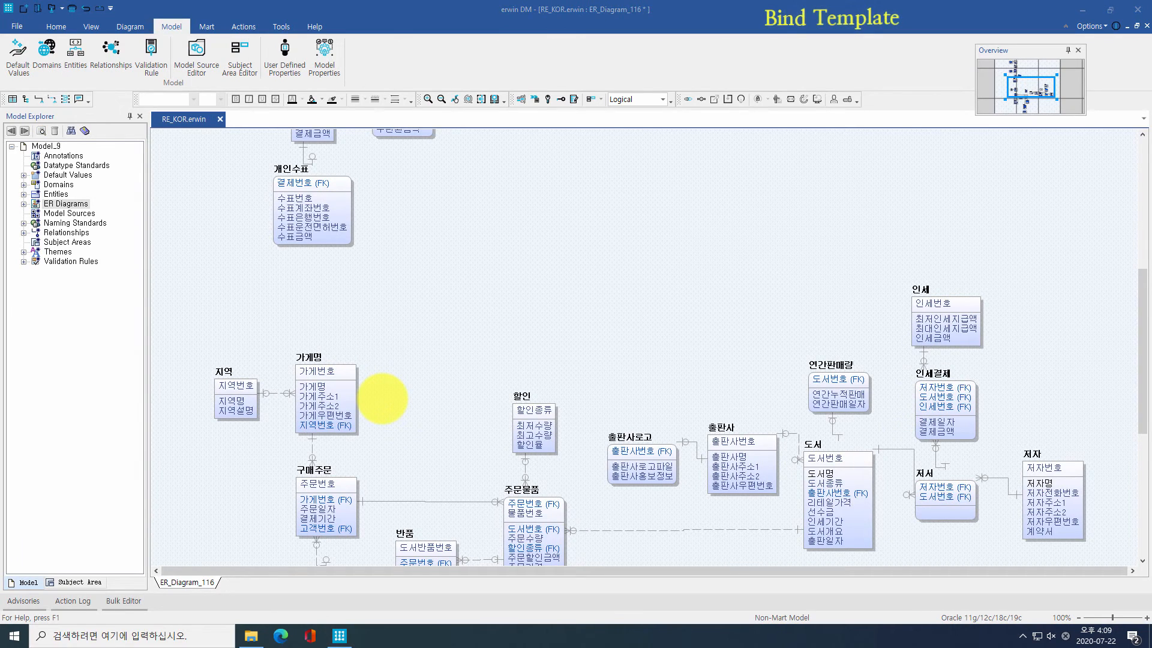
Step: Open ERwin Sample Template.erwin_tmpl and switch its display to Physical
click(23, 8)
click(462, 288)
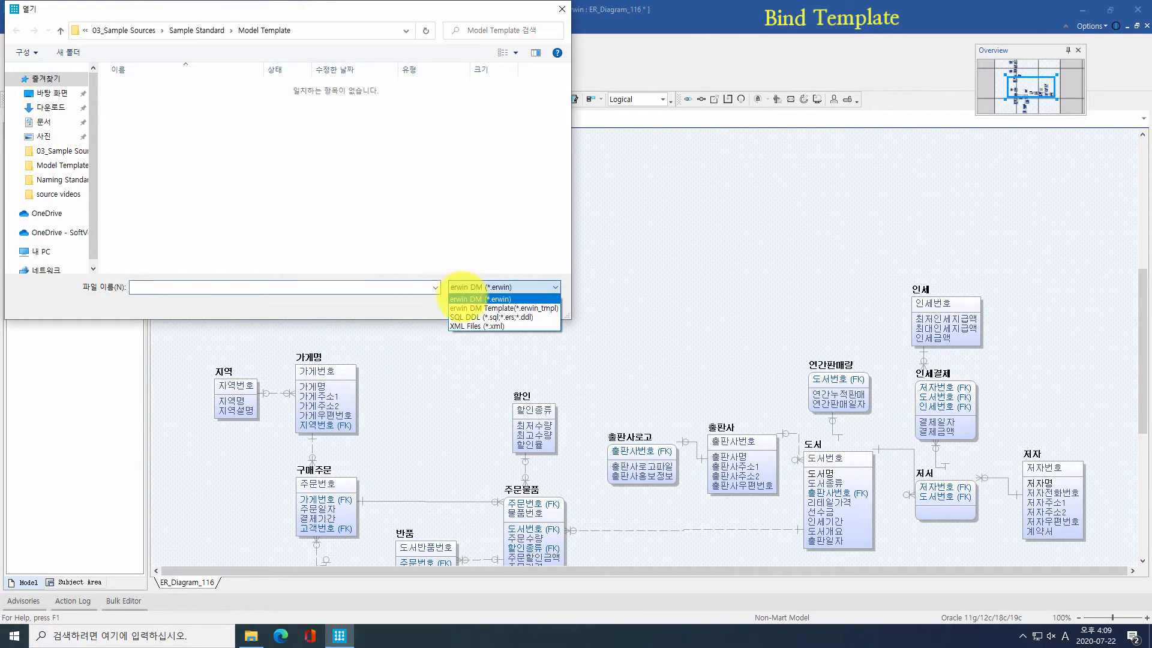
click(474, 308)
double_click(213, 103)
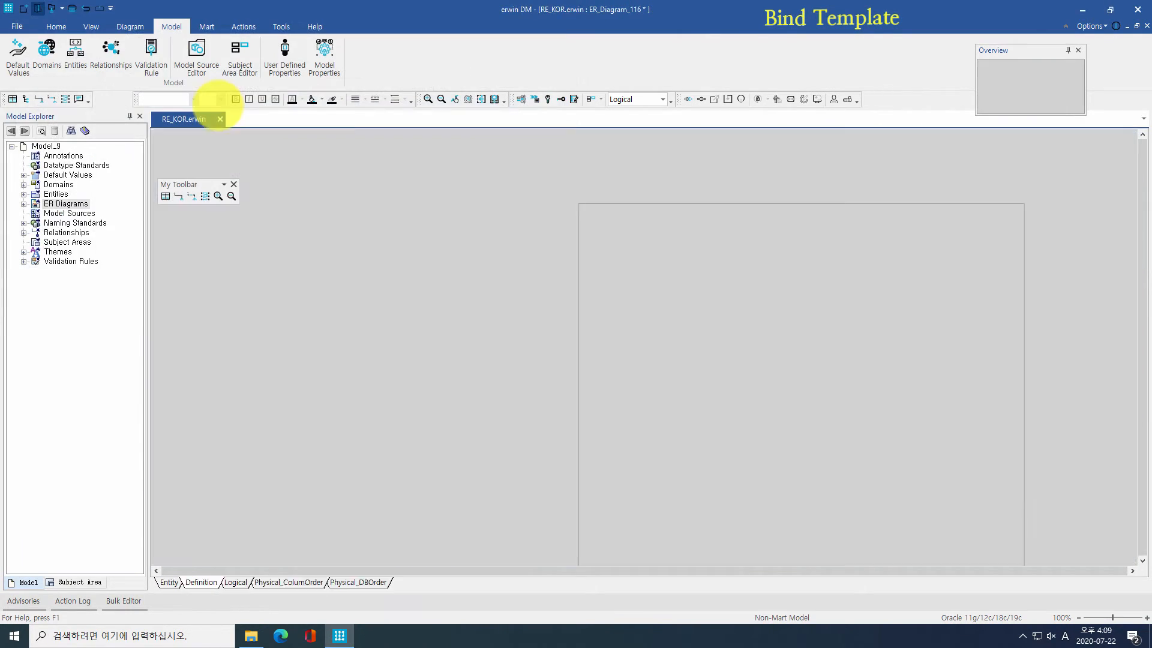
click(627, 99)
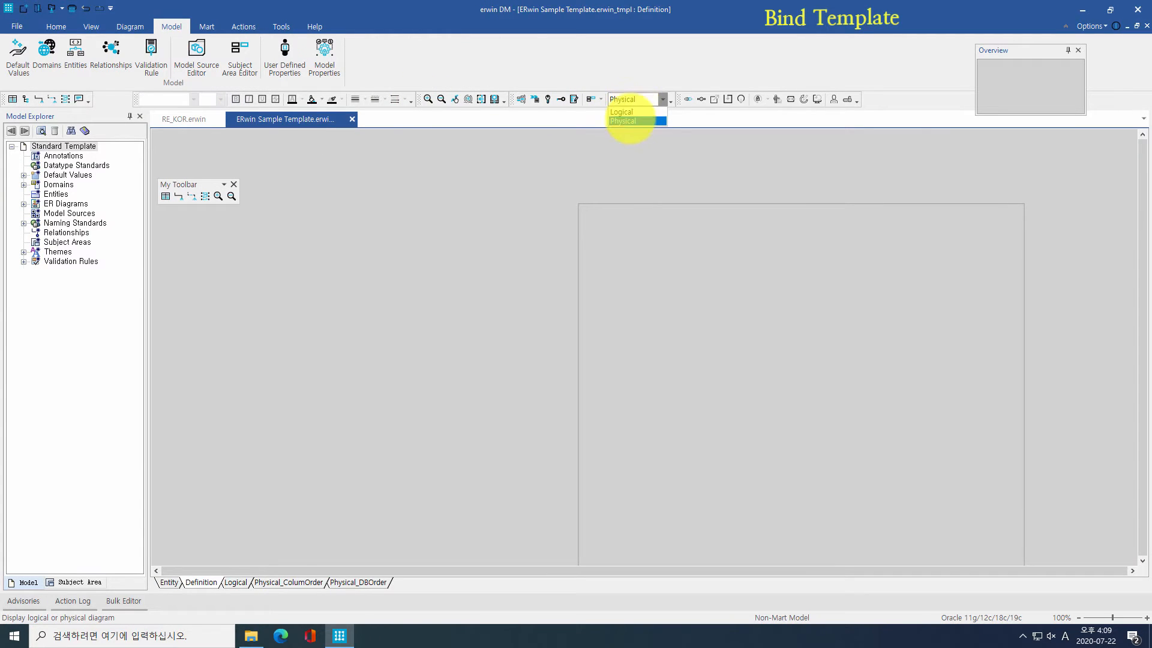
click(628, 120)
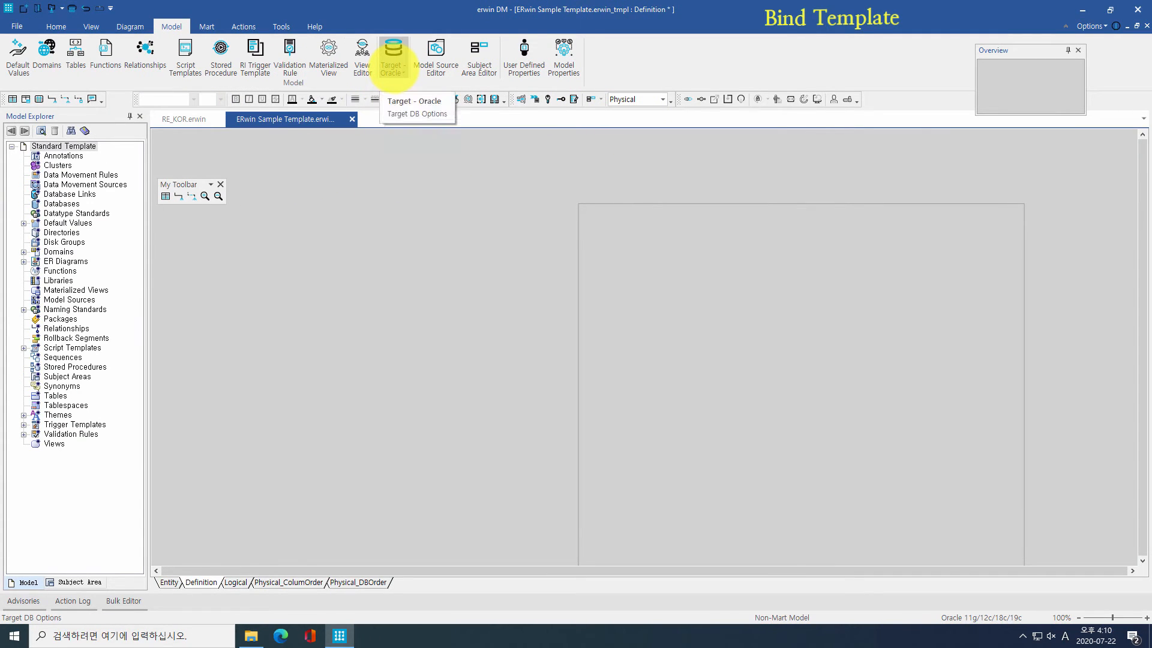
Step: Review the template's Domains, Naming Standards and Themes, then return to RE_KOR.erwin
click(59, 252)
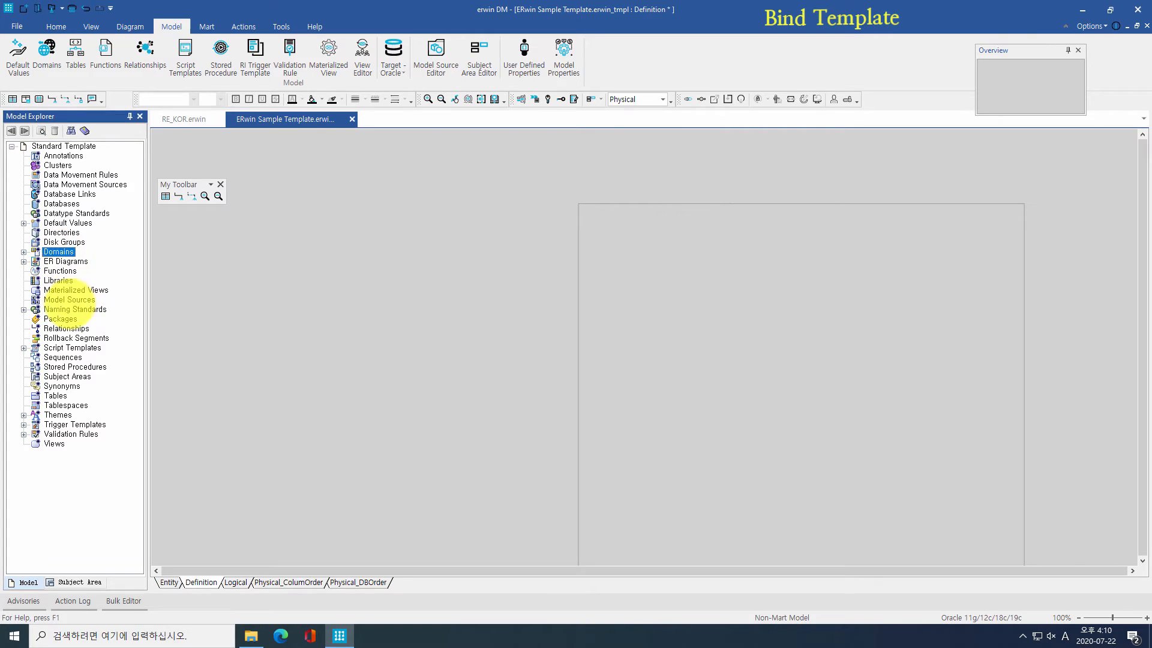
click(75, 309)
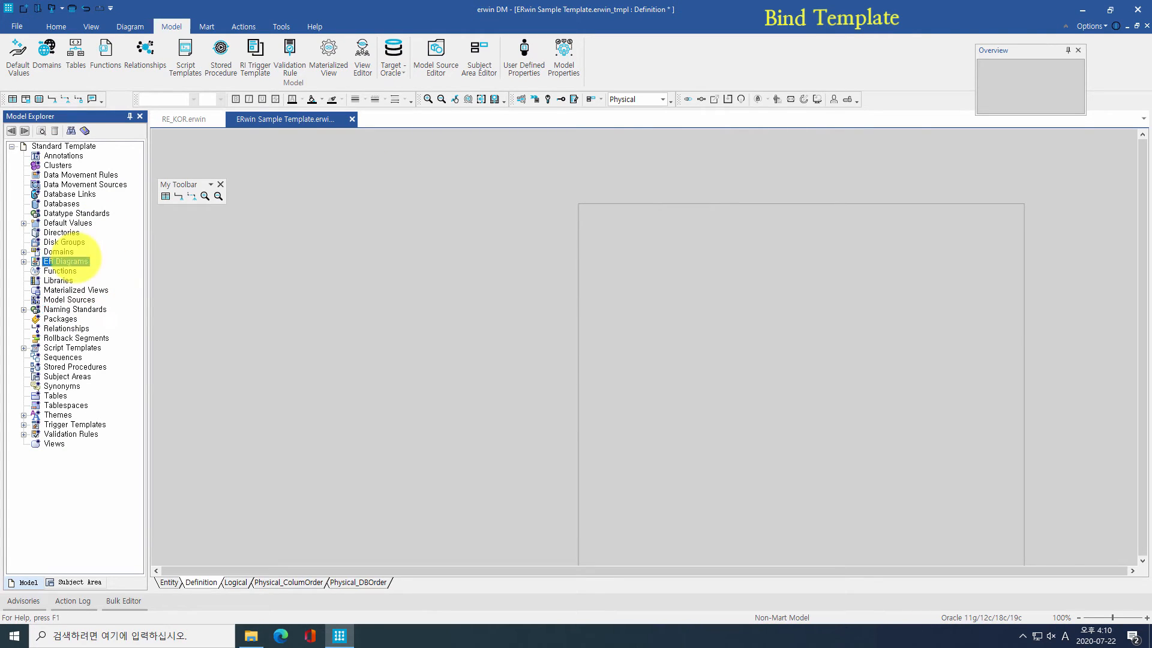
click(58, 414)
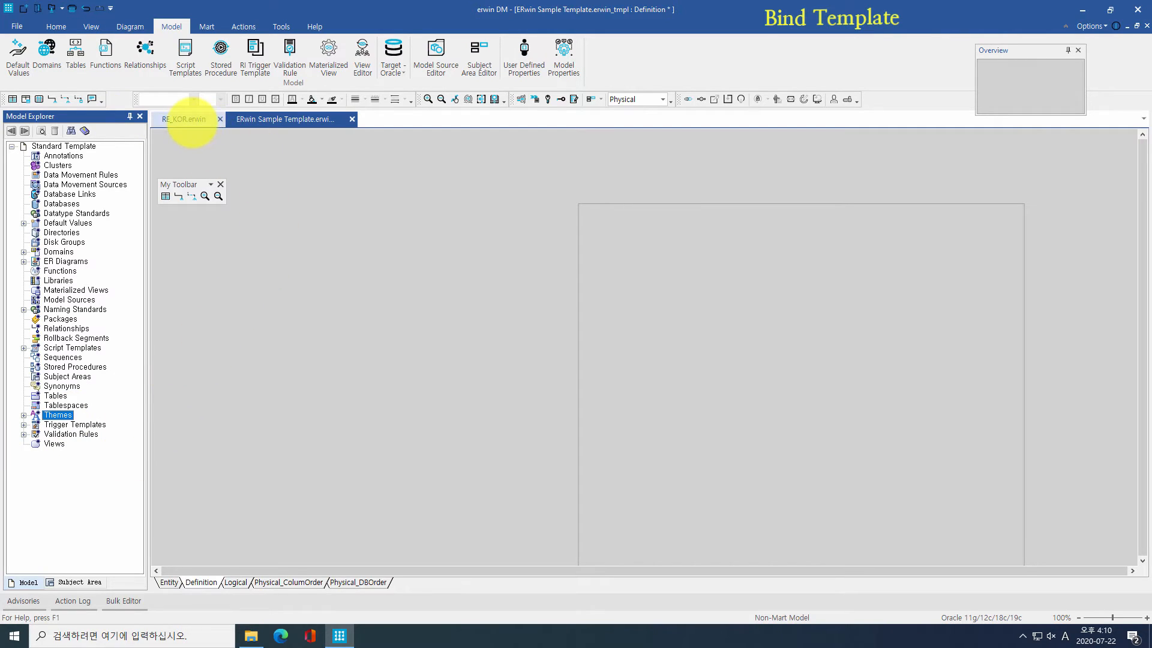
click(191, 121)
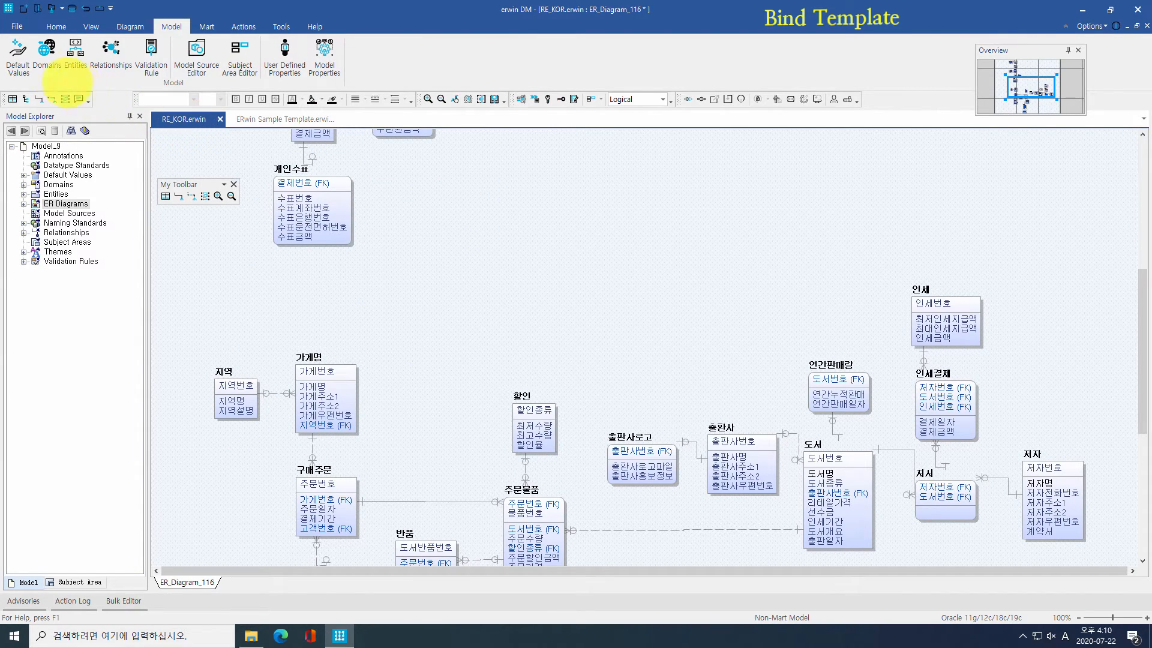
Step: Bind ERwin Sample Template.erwin_tmpl to the RE_KOR.erwin model
click(56, 26)
click(25, 59)
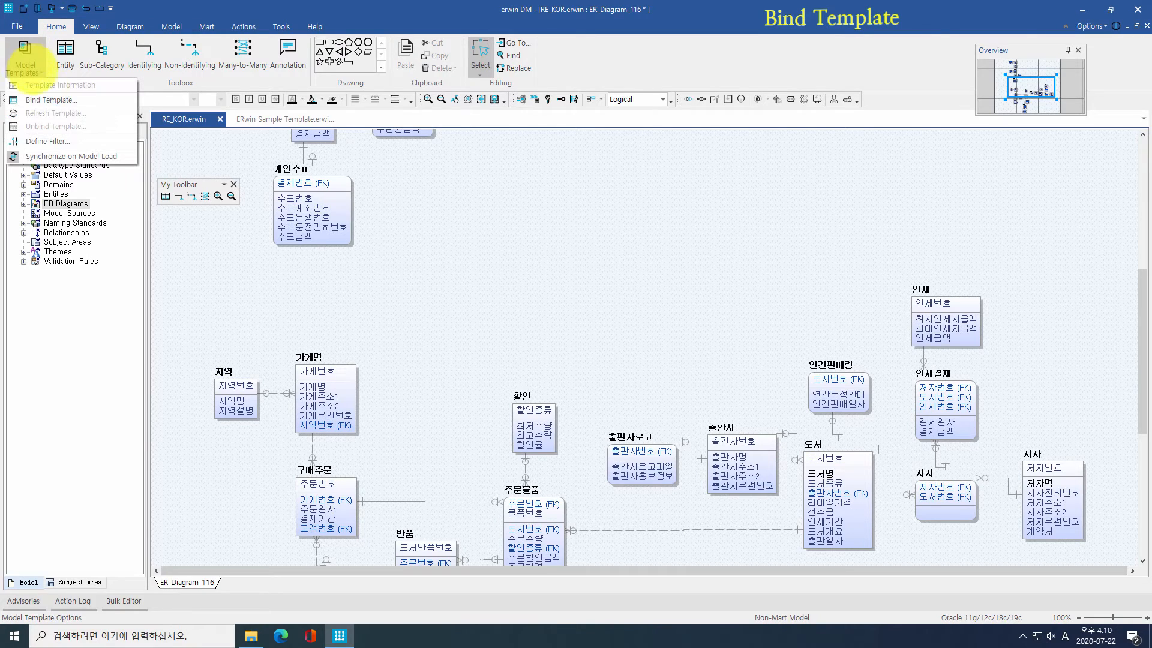
click(49, 99)
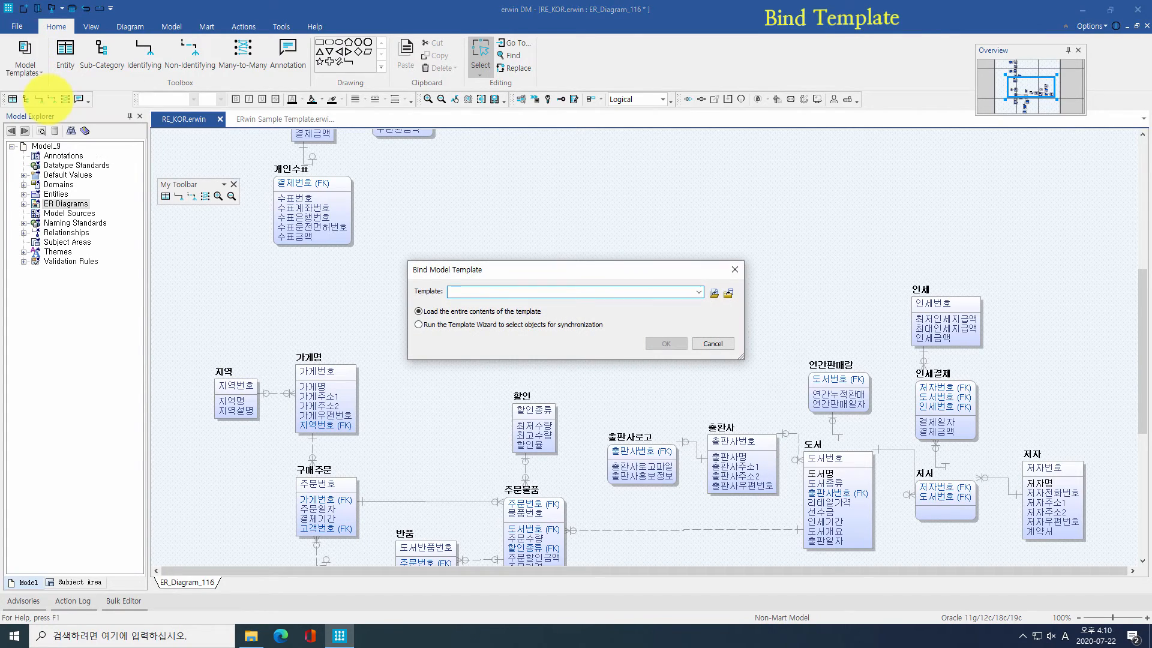
click(714, 293)
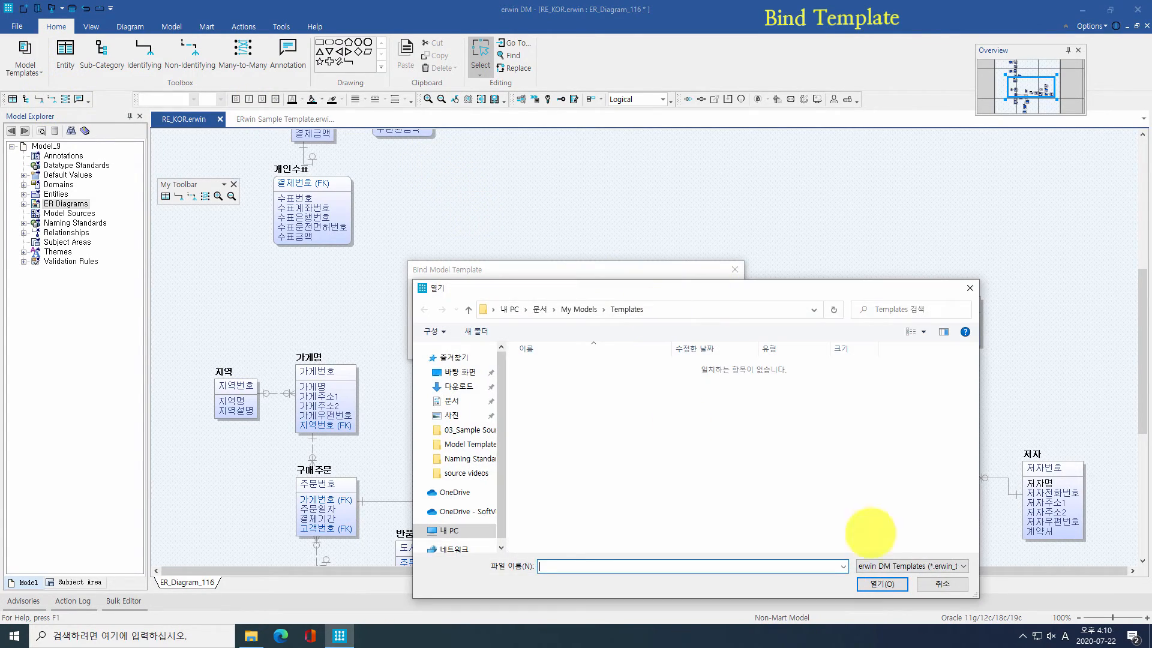
click(470, 430)
double_click(594, 367)
double_click(593, 367)
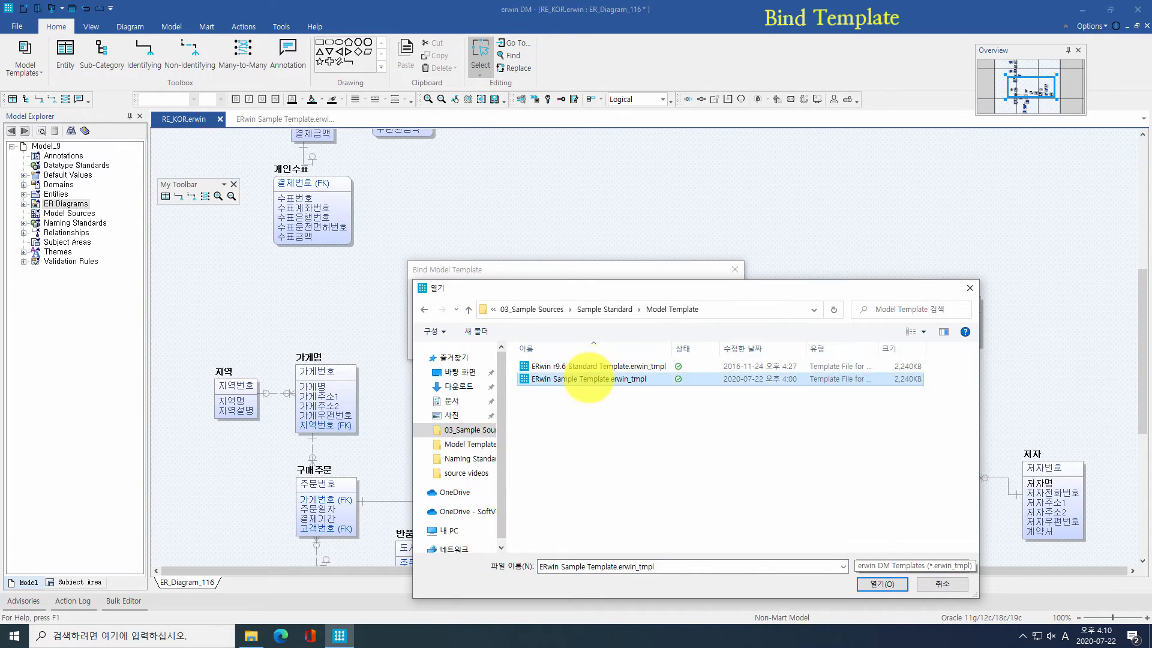
double_click(589, 381)
click(660, 344)
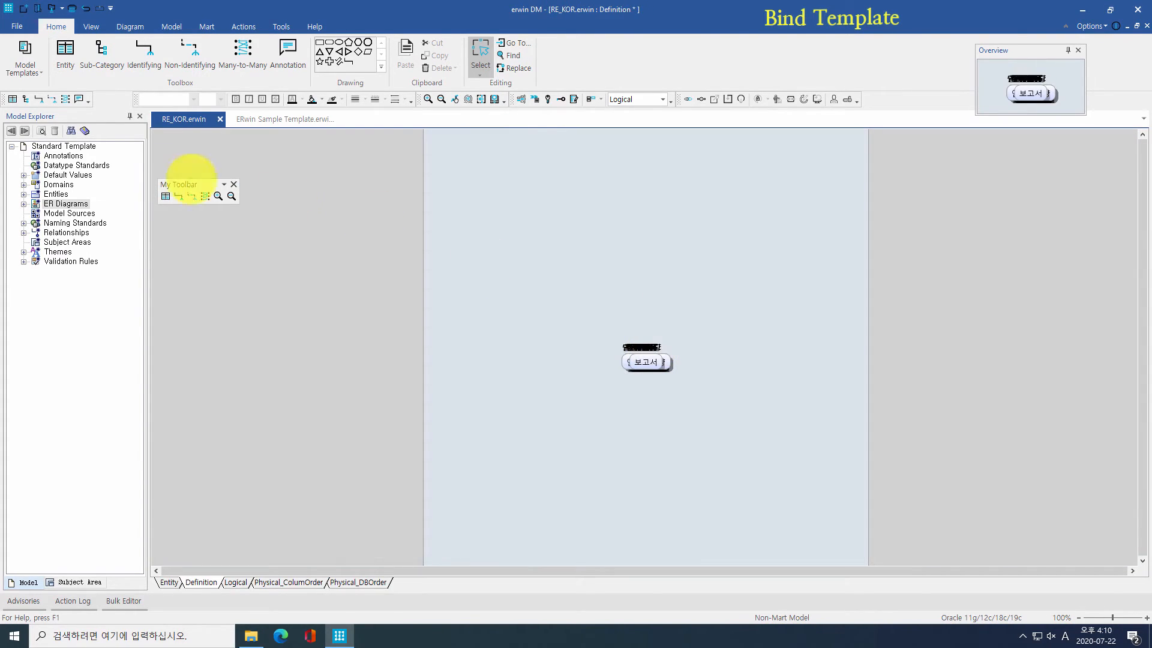
Step: Inspect the bound Domains, Naming Standards, Themes and ER Diagrams in the Model Explorer
click(23, 184)
click(23, 184)
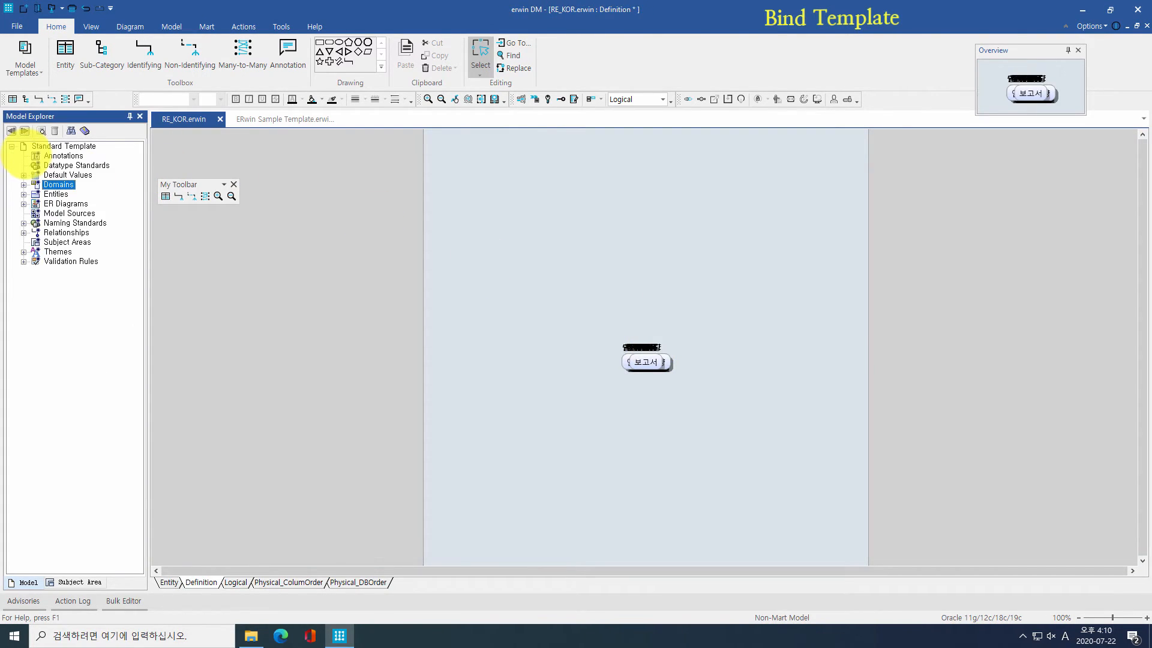
click(23, 222)
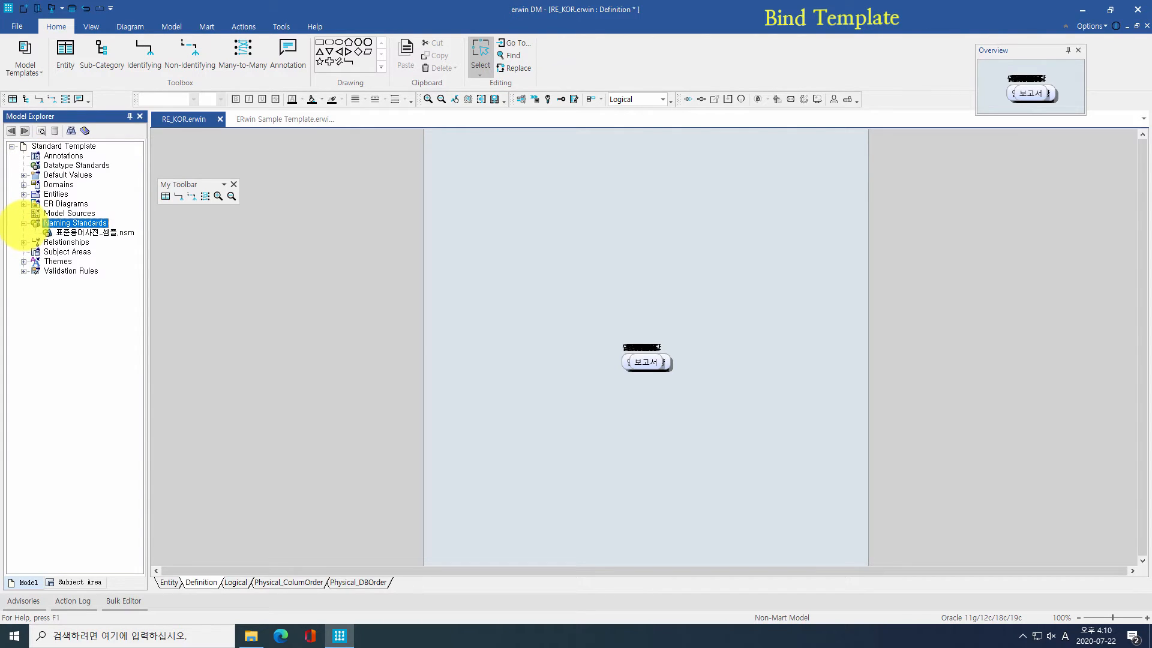
click(23, 261)
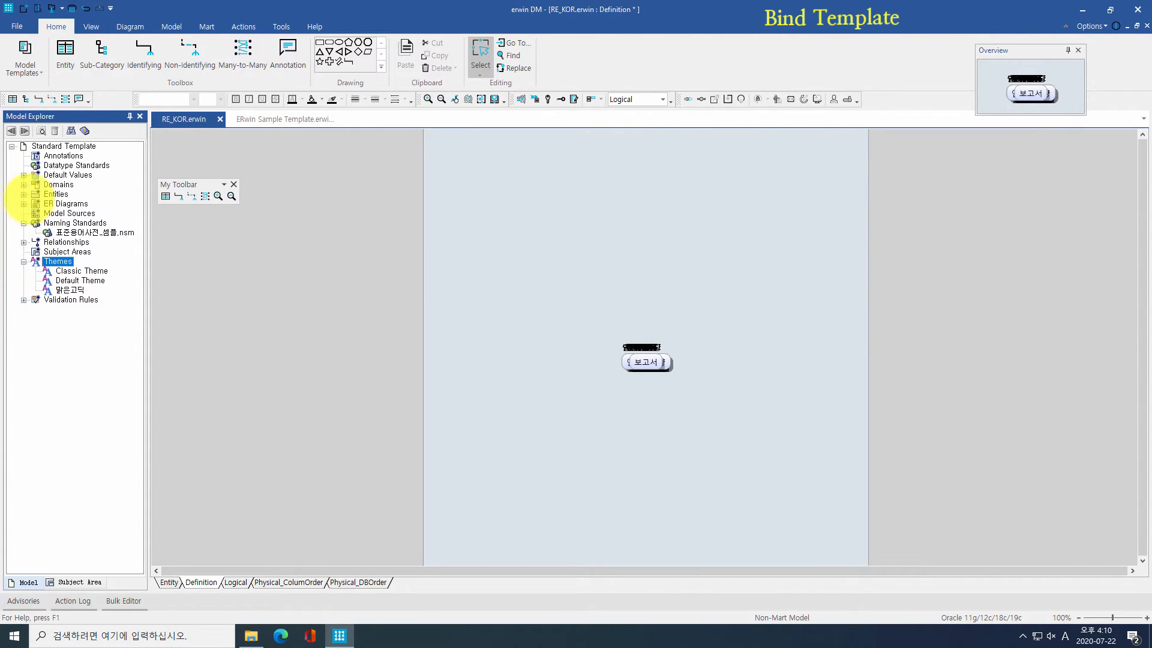
click(24, 204)
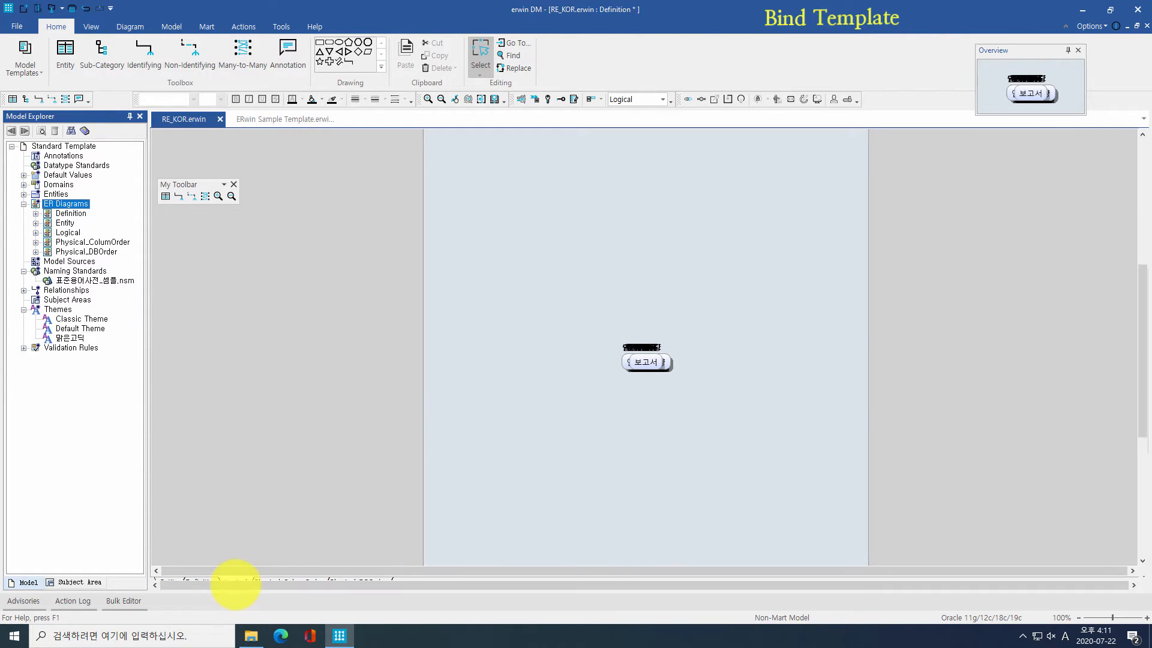
Step: Lay out all entities on the Logical and Physical_ColumOrder diagrams orthogonally
click(234, 582)
key(ctrl+a)
click(130, 26)
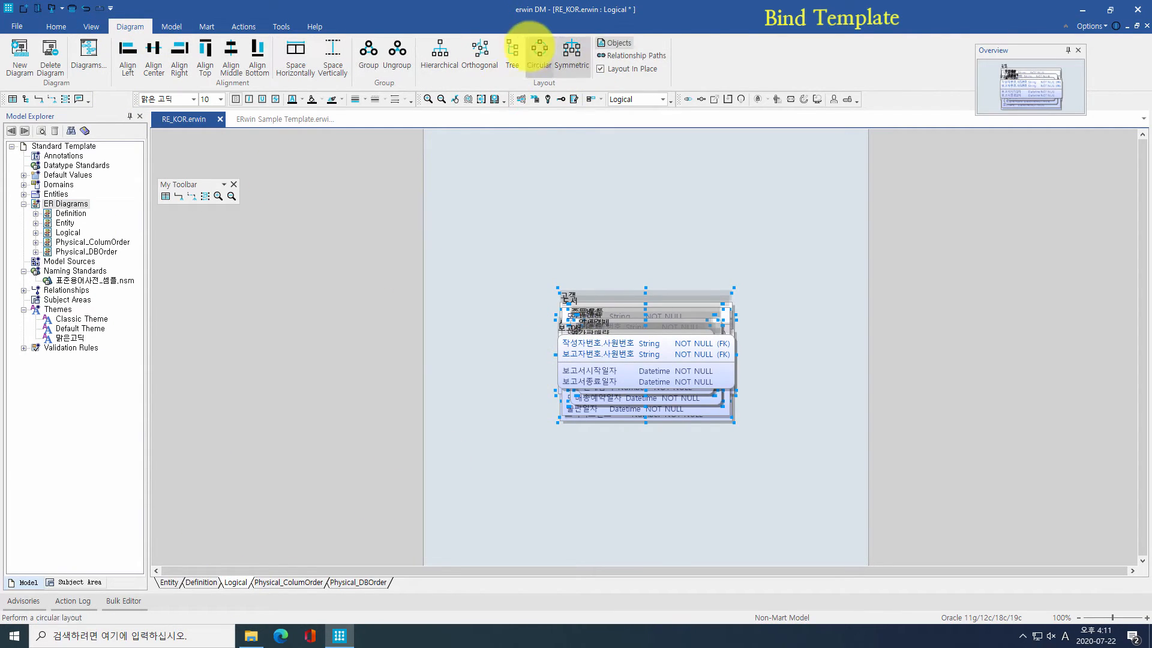
click(480, 54)
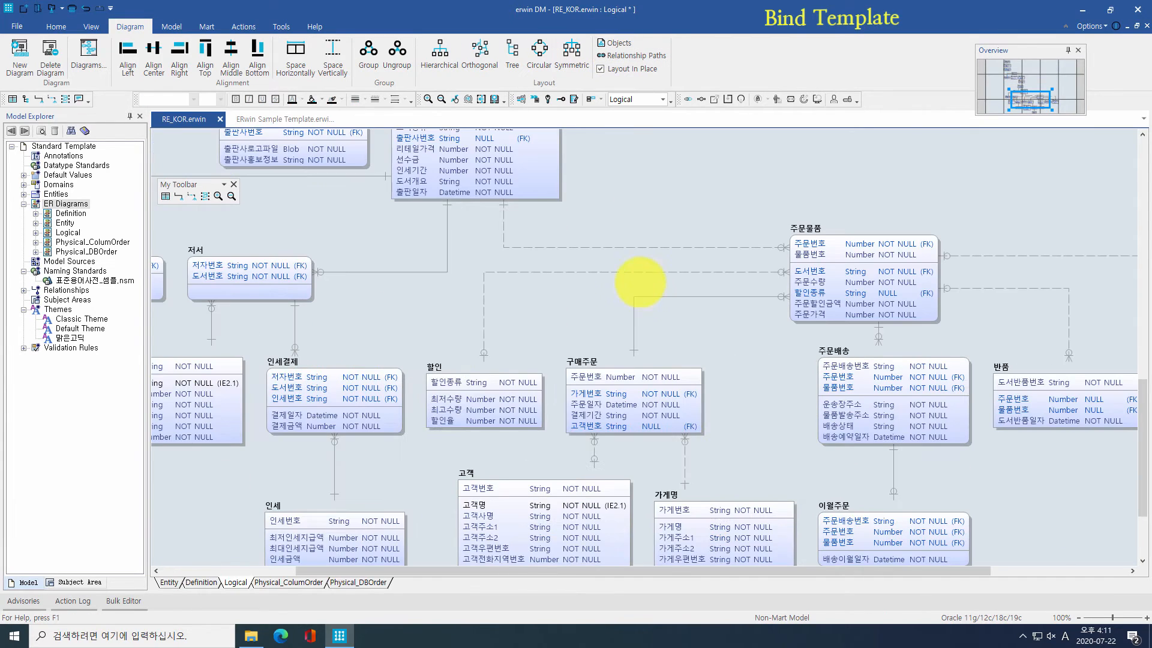
click(291, 581)
key(ctrl+a)
click(479, 54)
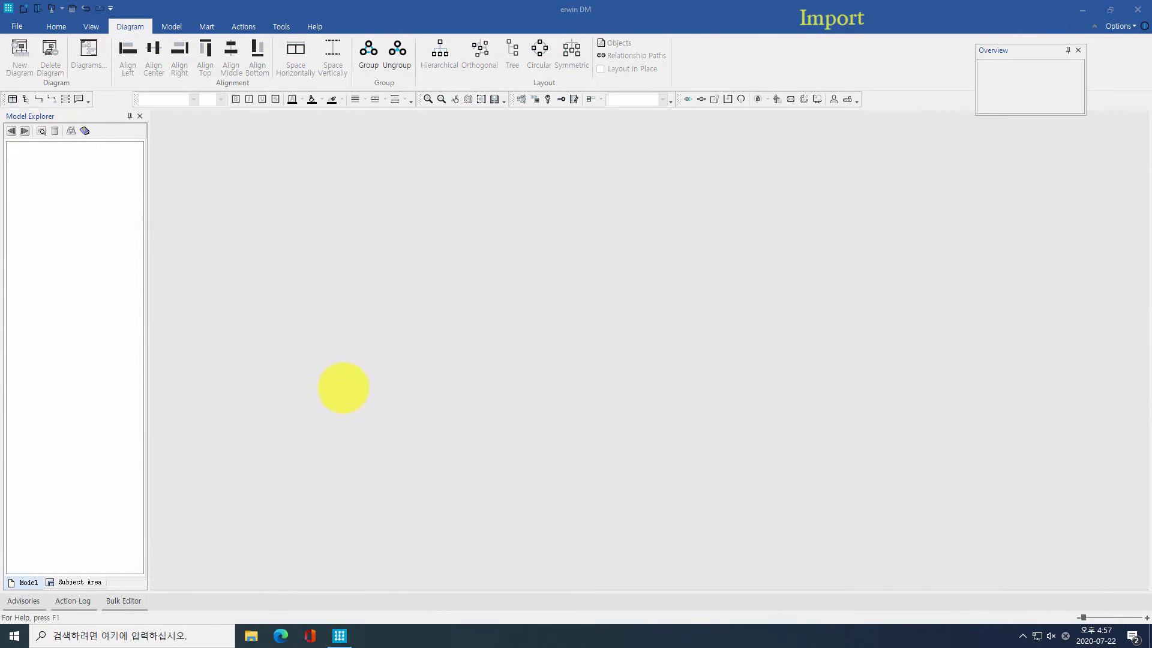
Step: Start an external-format import with SAP PowerDesigner PDM 7.5 to 16.x as the source type
click(281, 26)
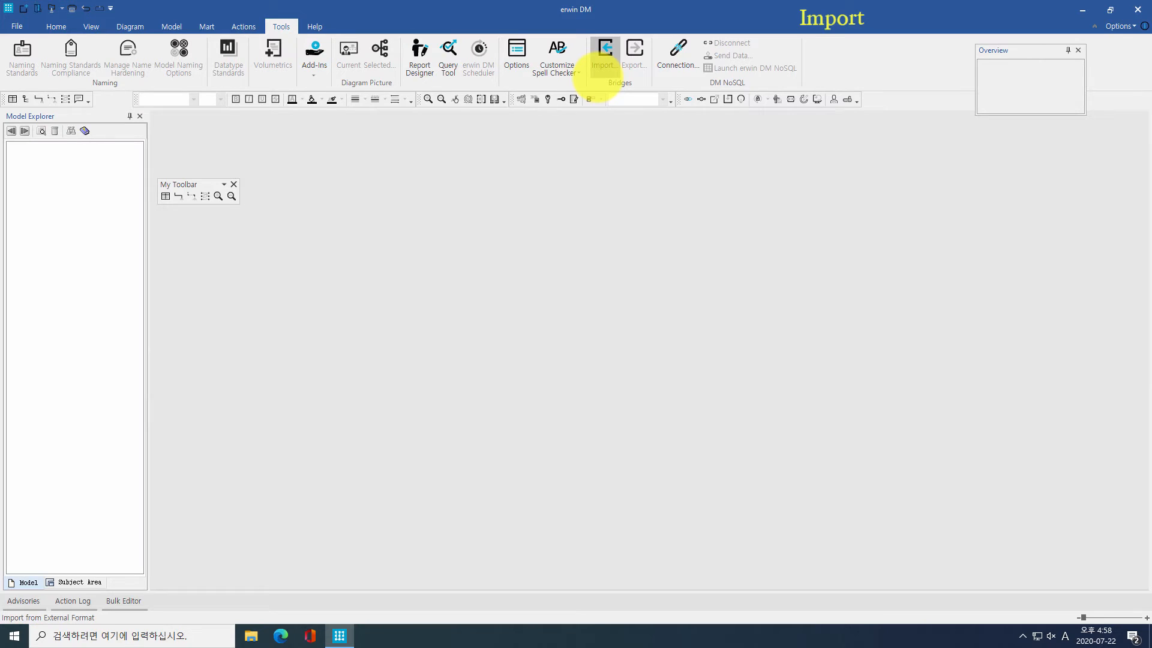
click(604, 67)
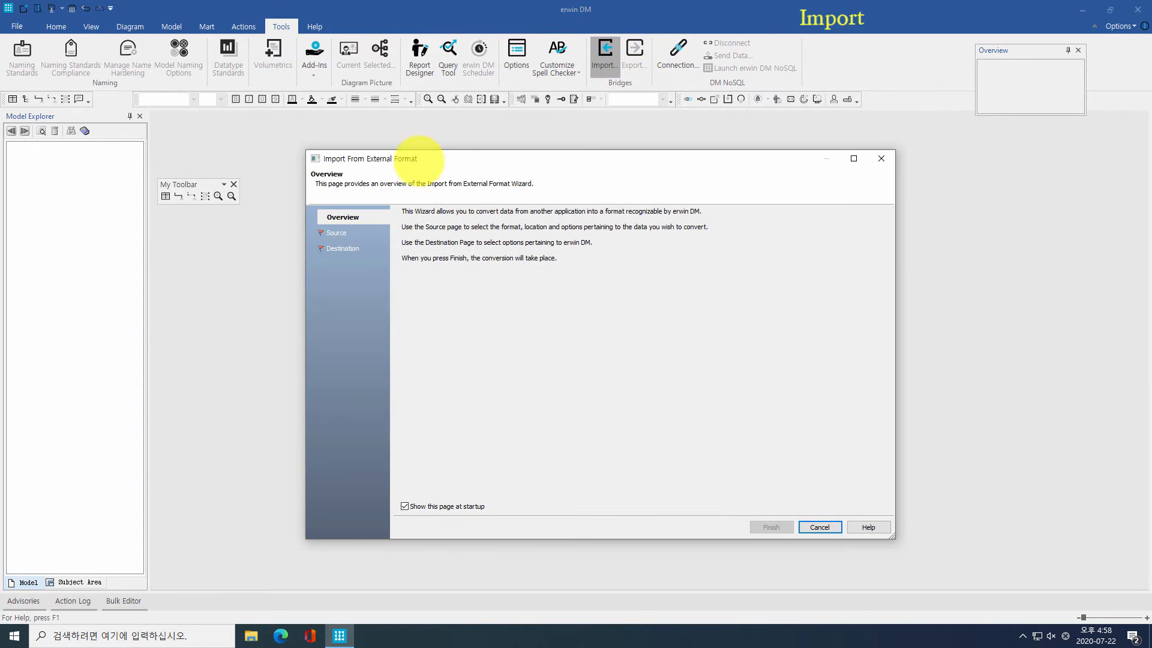
click(337, 234)
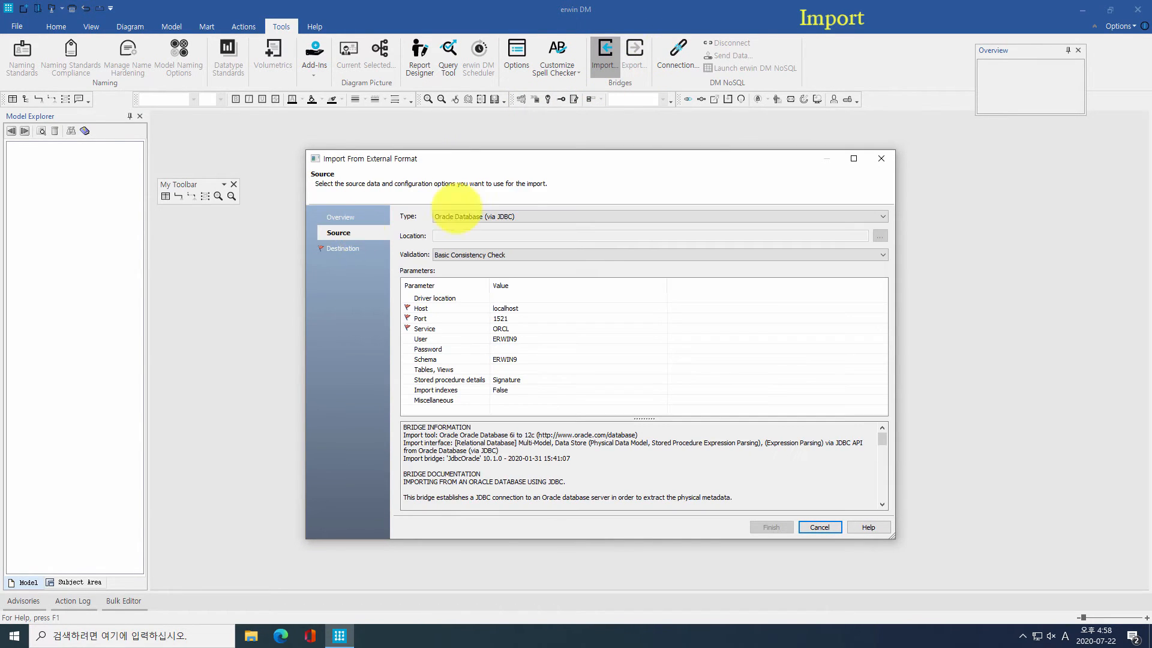
click(778, 214)
drag(883, 282, 900, 236)
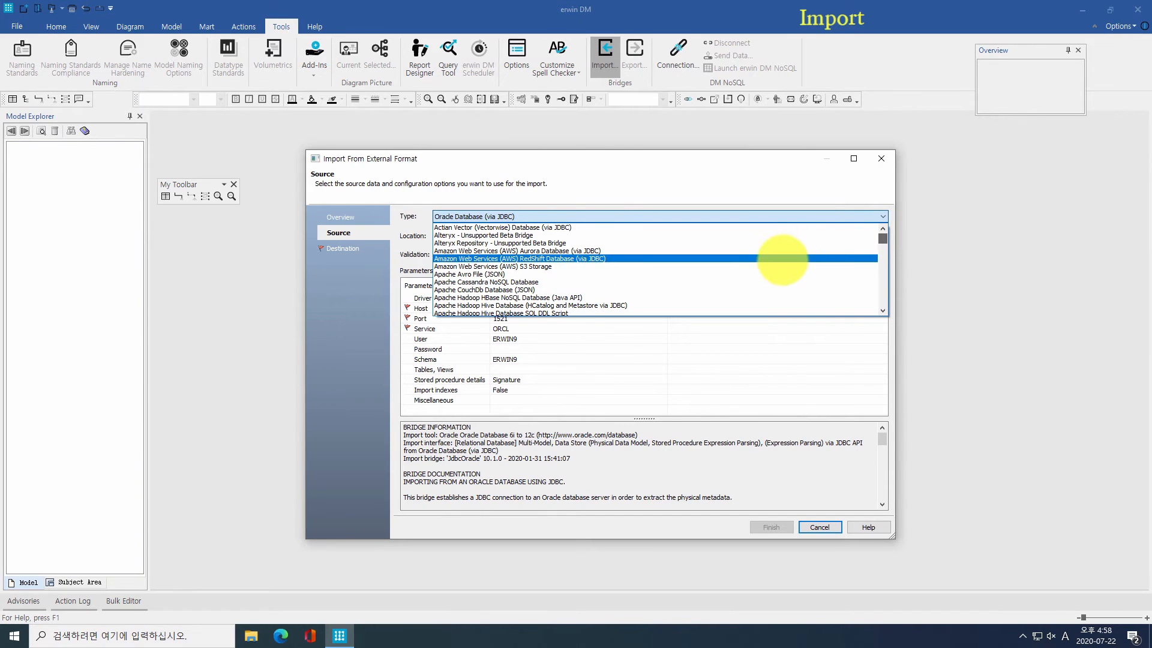
scroll(782, 259, down, 8)
scroll(783, 260, down, 12)
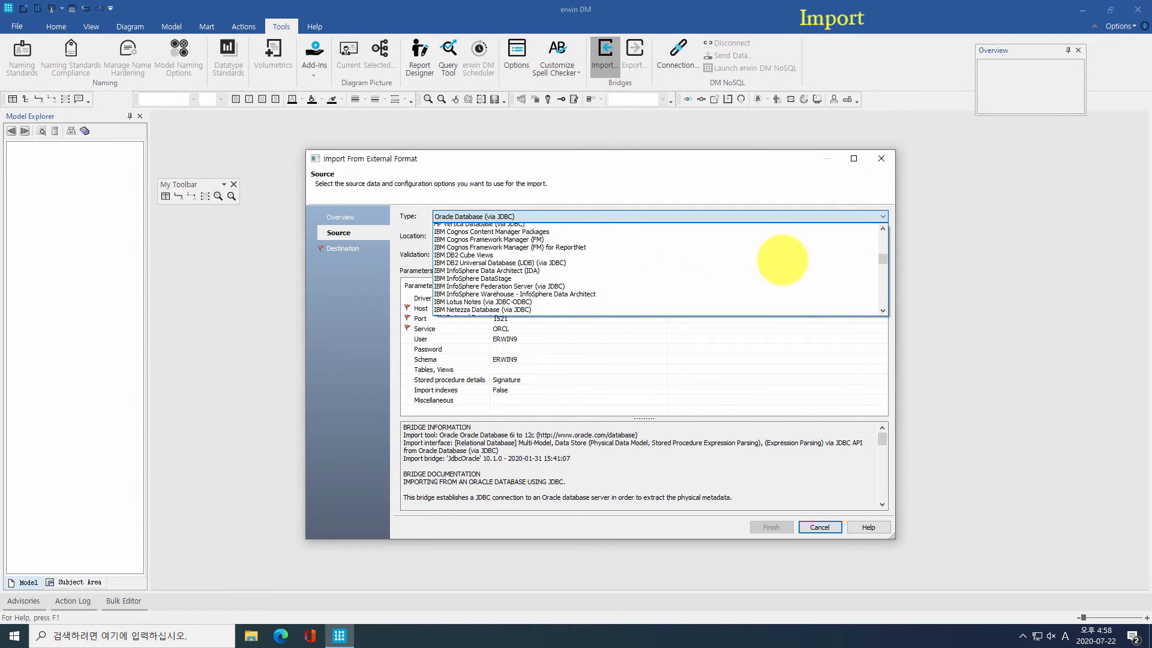
scroll(782, 259, down, 12)
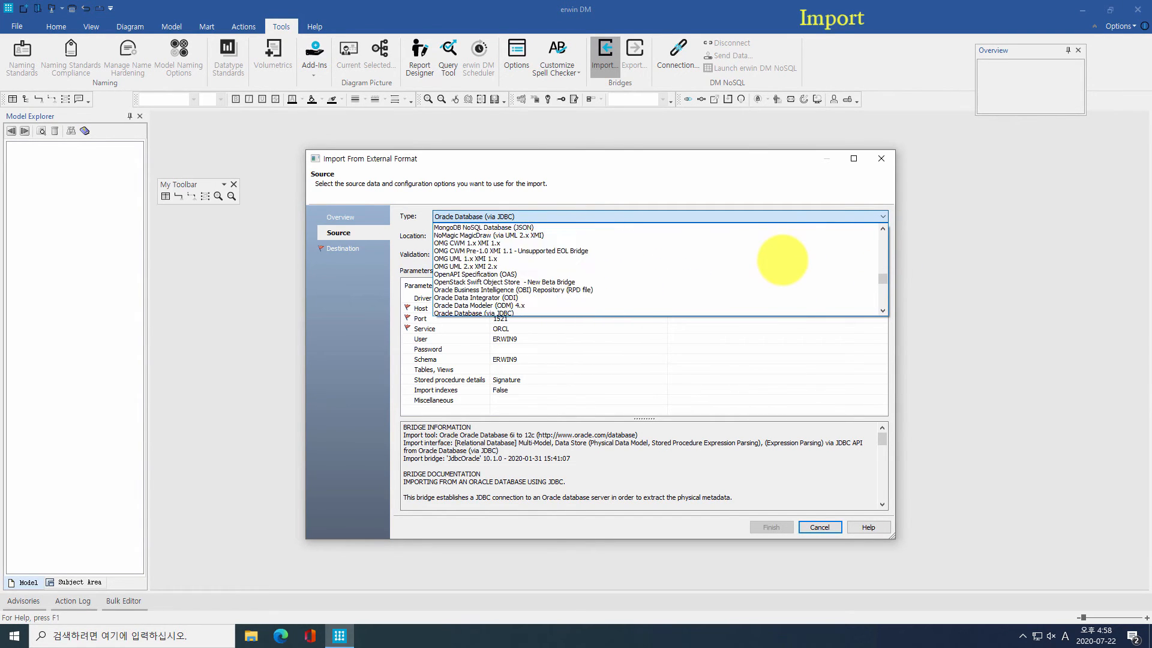
scroll(783, 260, down, 12)
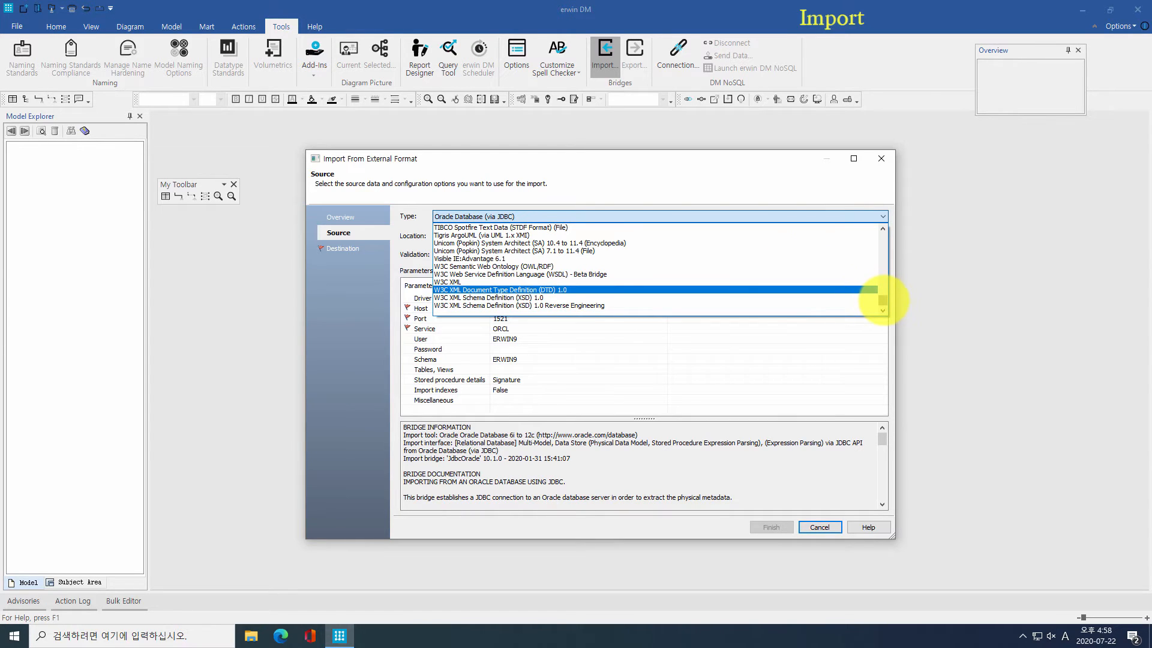
scroll(883, 297, up, 12)
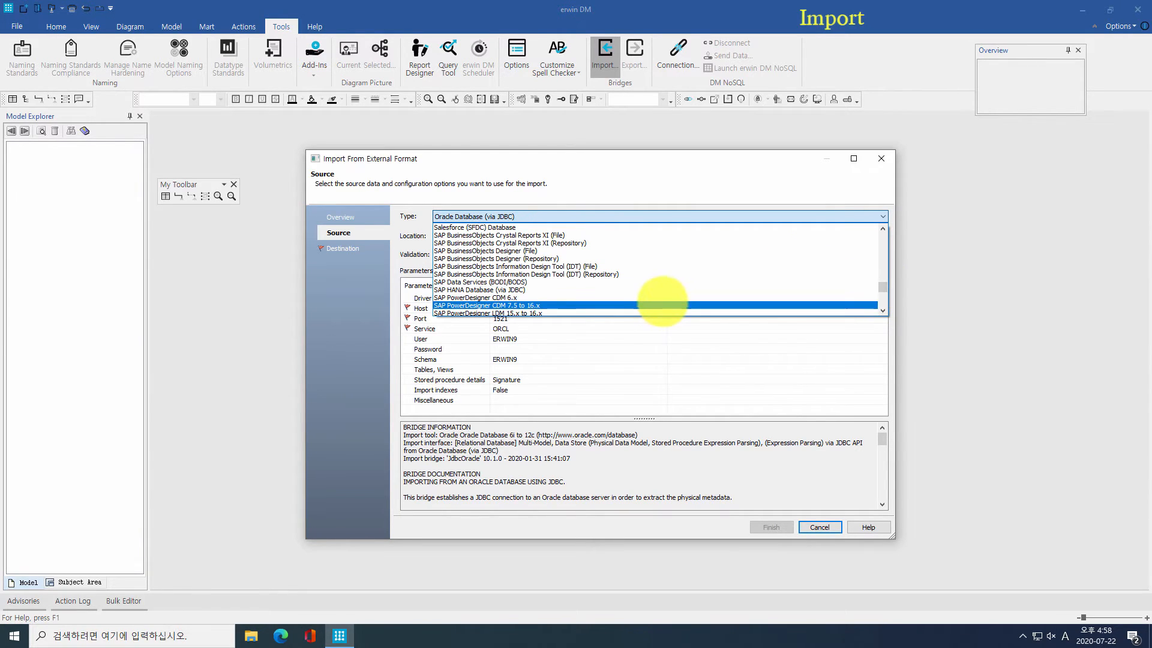
scroll(660, 298, down, 2)
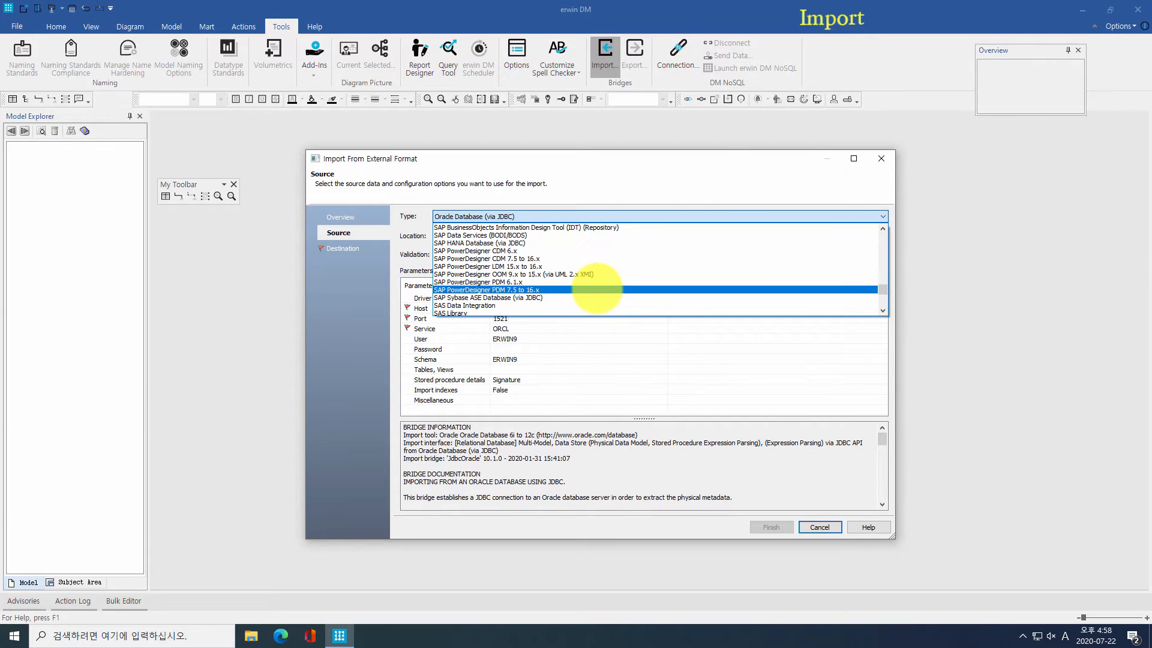
click(597, 289)
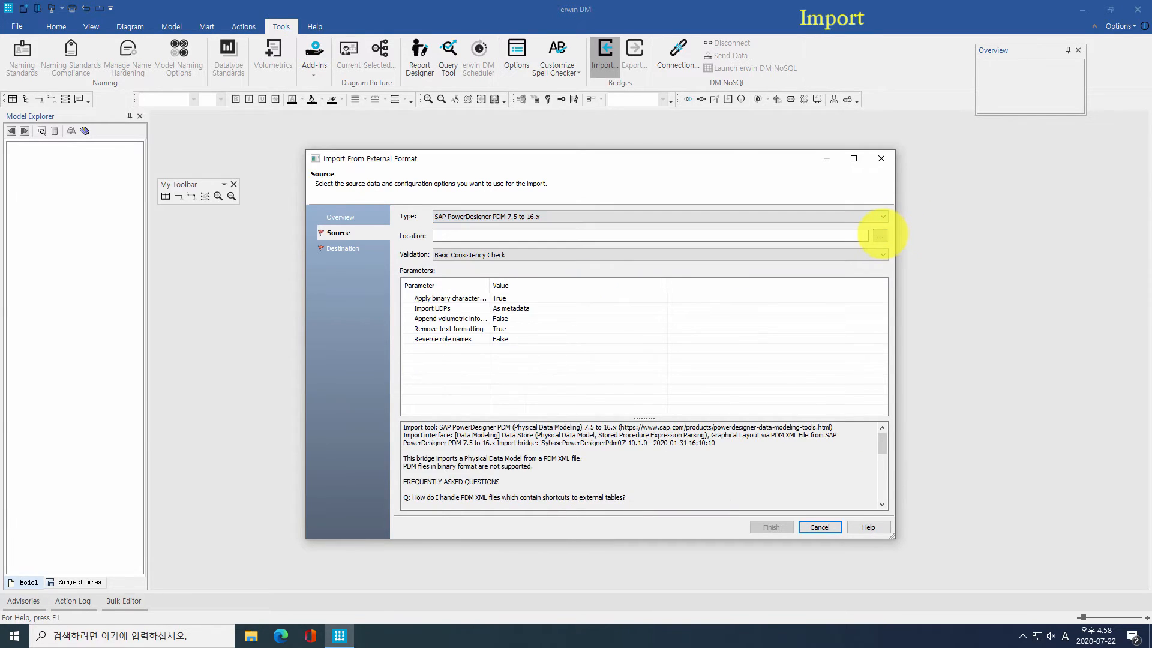
Step: Import PDM-ORACLE.pdm into a new erwin model saved as PDMTEST.erwin
click(881, 235)
double_click(504, 289)
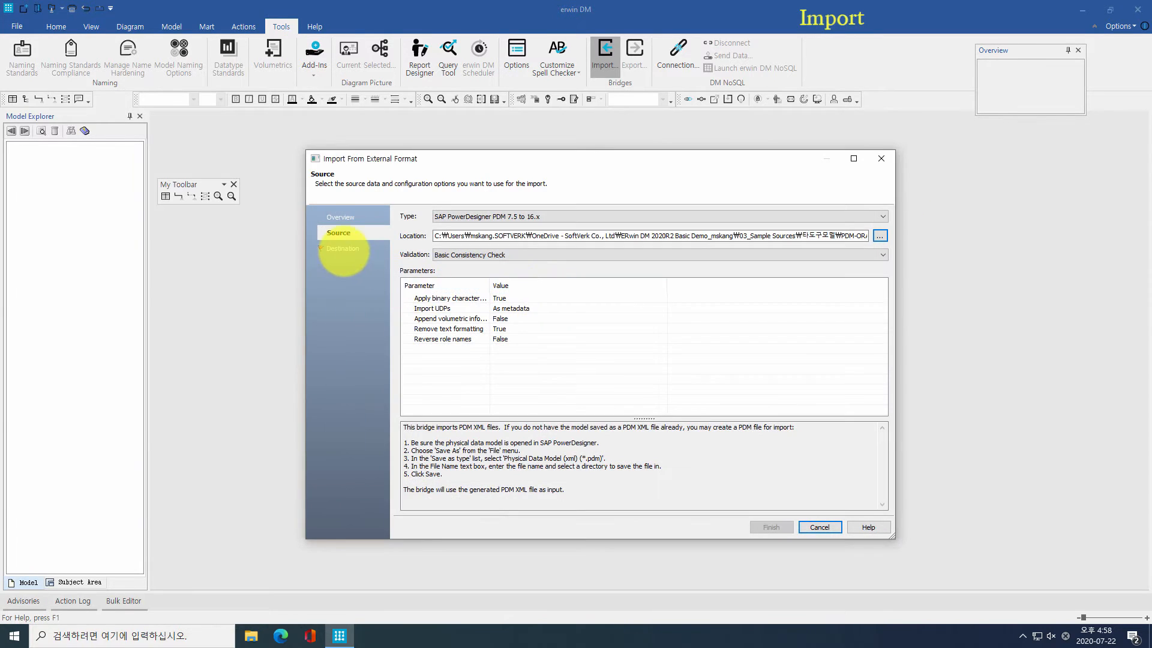
click(343, 248)
click(880, 215)
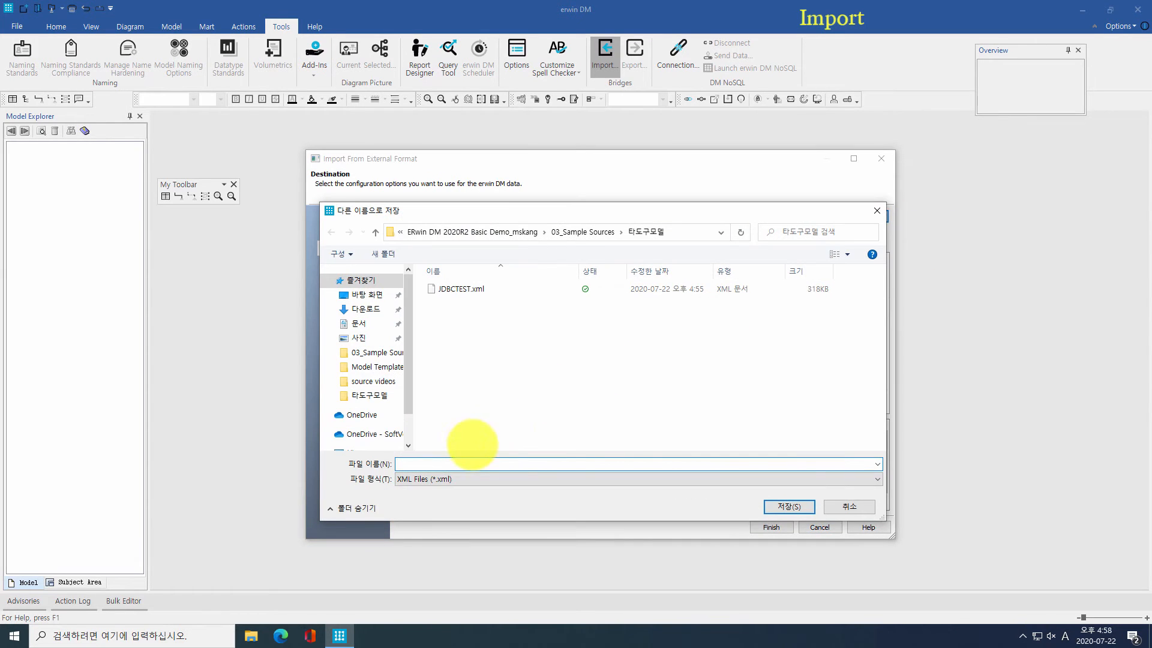
text(PDM)
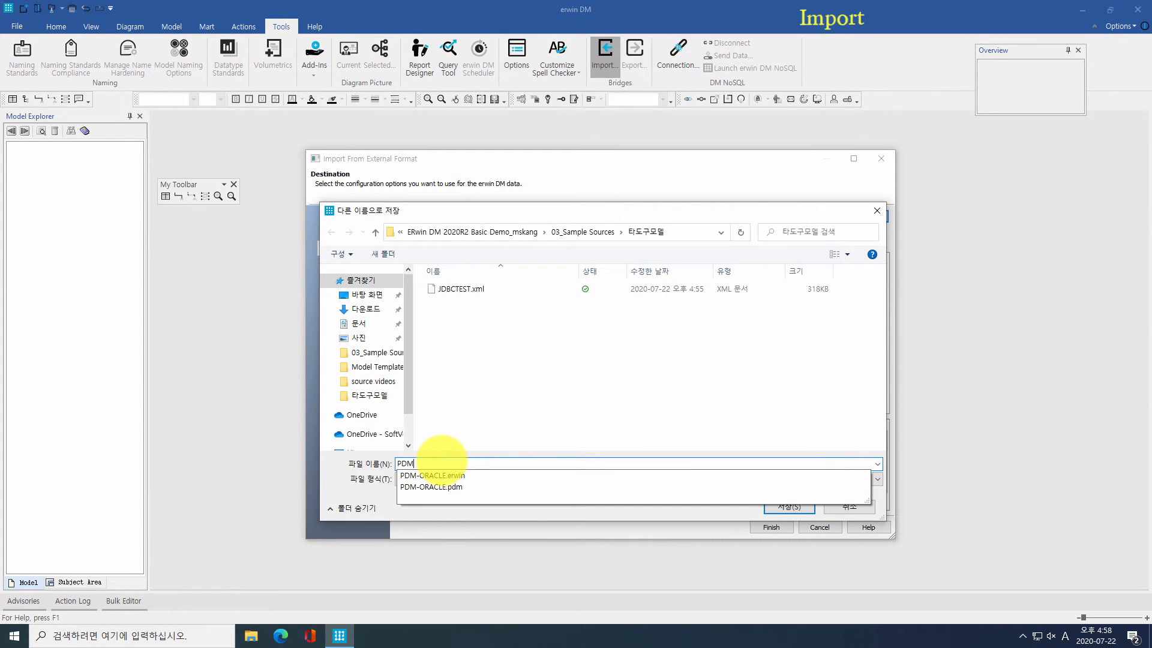
text(TEST)
click(450, 479)
click(457, 493)
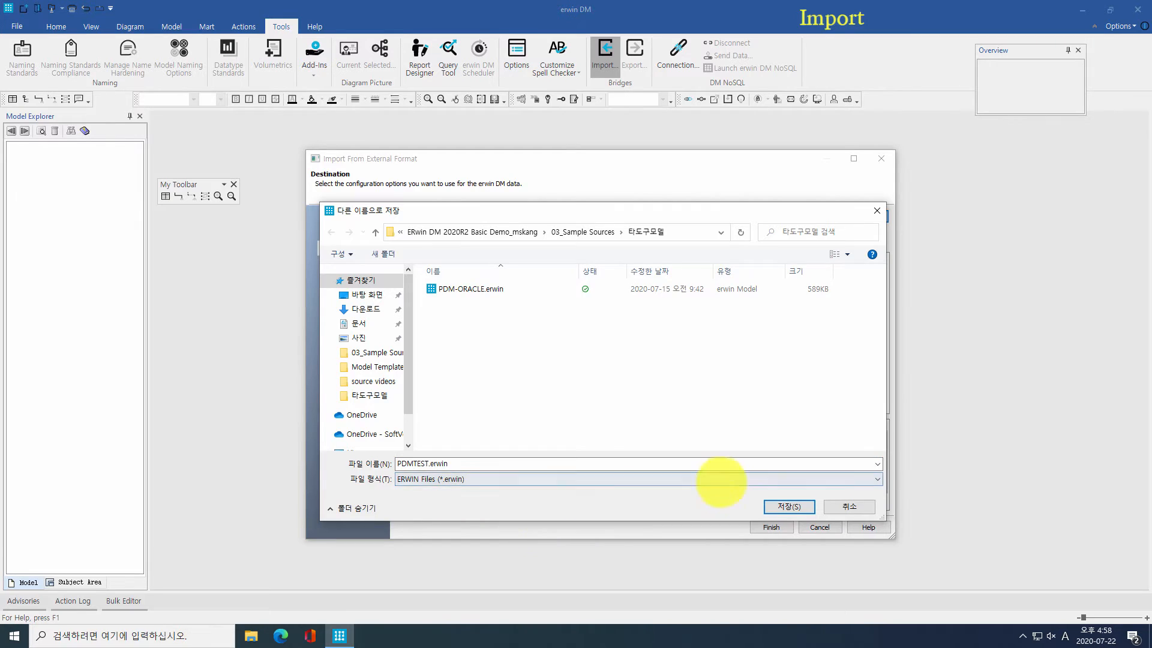
click(789, 507)
click(772, 527)
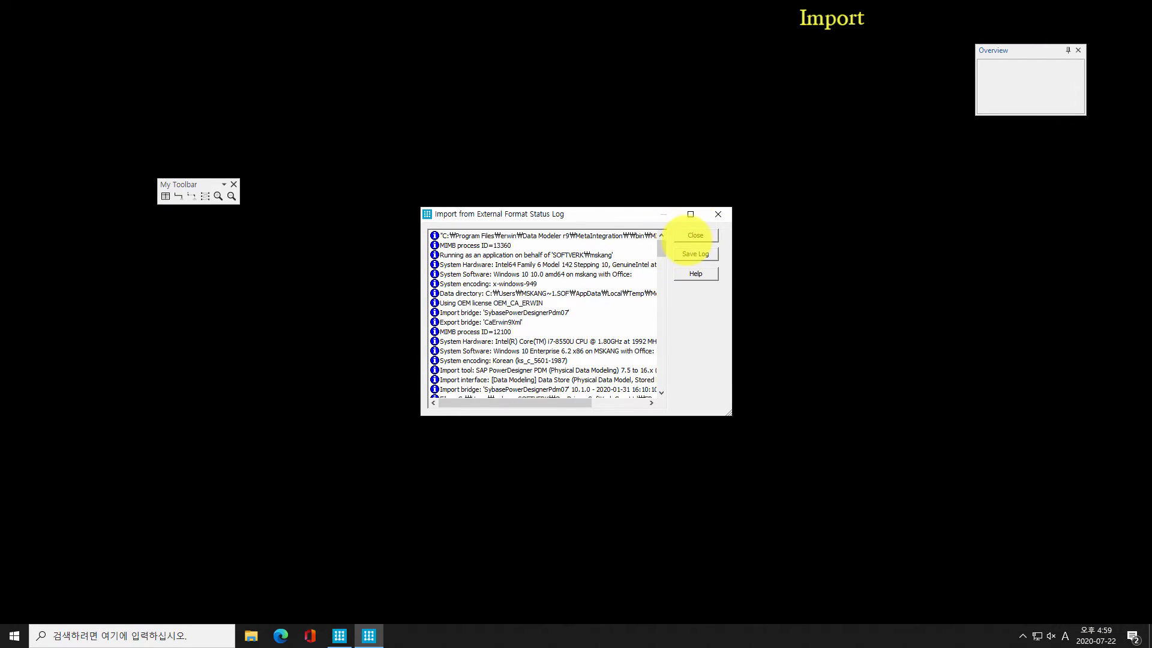
Step: Close the import log and view imported tables like META_WORD and META_DOMAIN_HISTORY
click(693, 236)
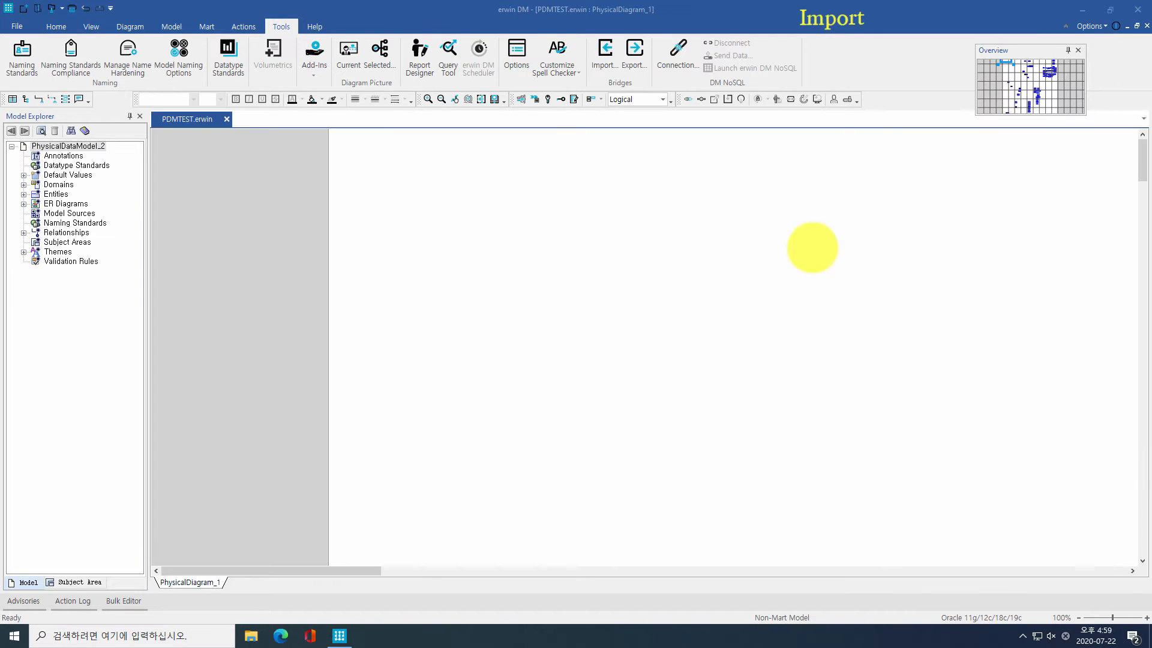
click(1031, 92)
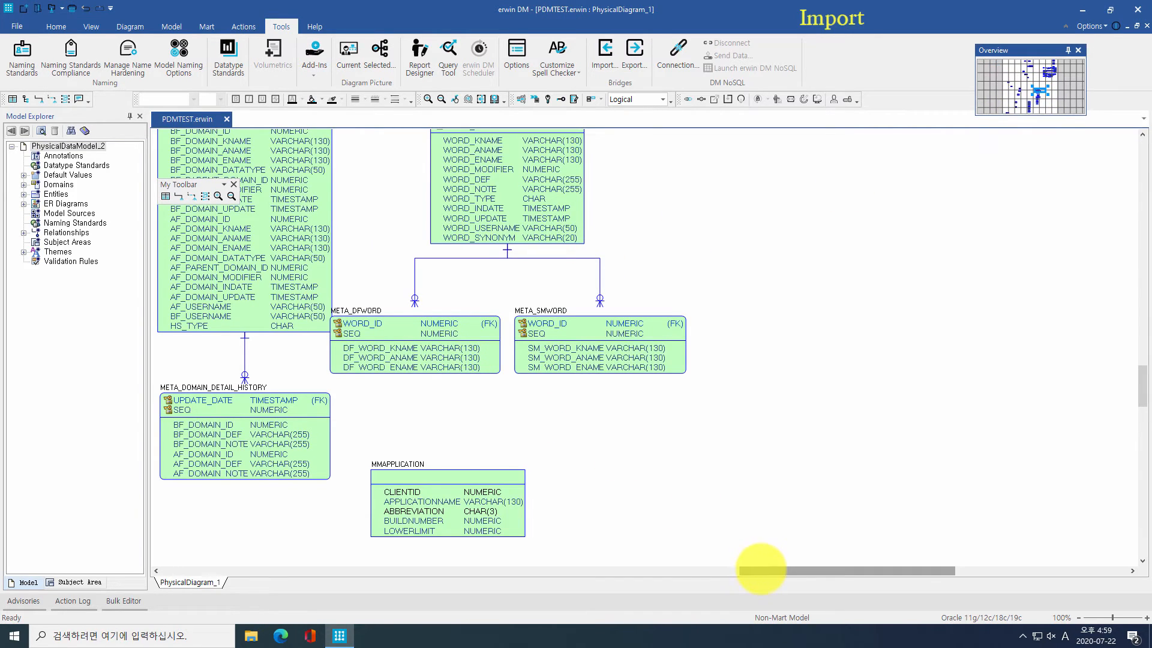
drag(761, 571, 733, 571)
scroll(563, 463, up, 3)
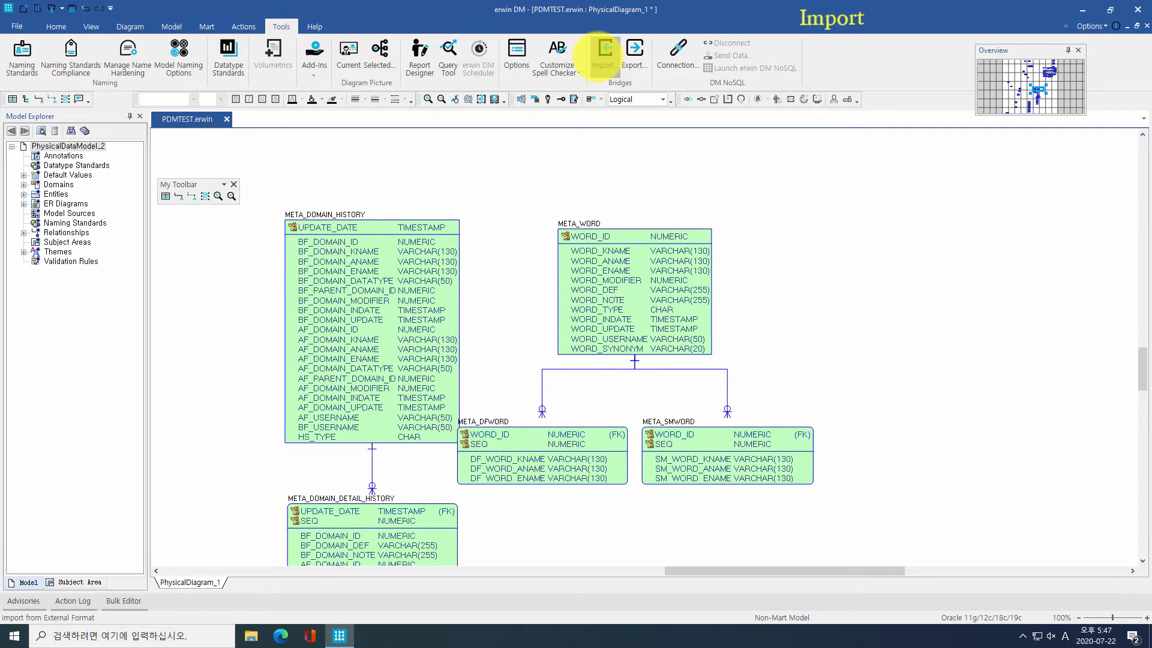
Step: Set up an Oracle Database (via JDBC) import with the user's password and ERWIN9 schema
click(604, 57)
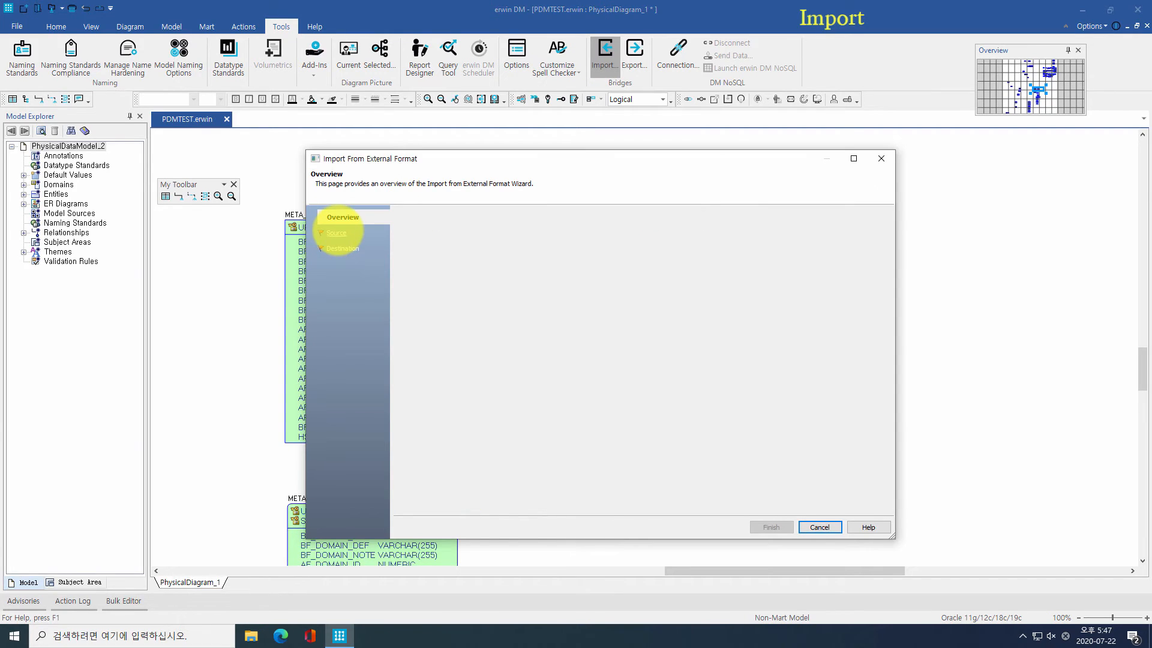
click(336, 232)
click(456, 214)
click(456, 228)
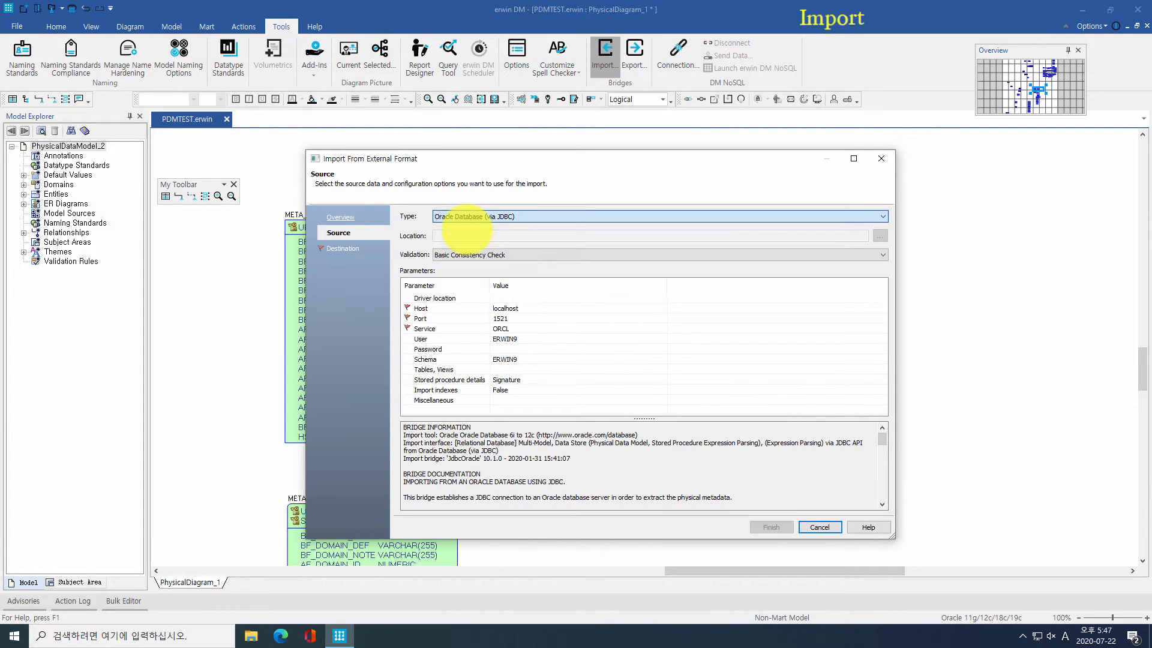
click(505, 349)
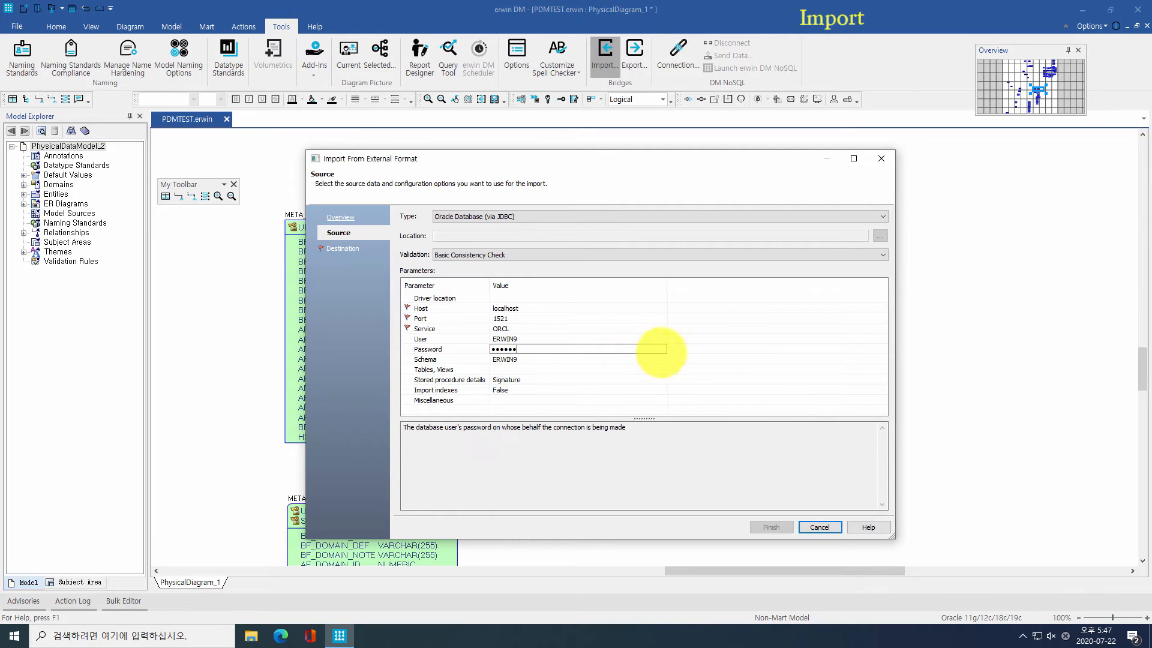
click(661, 358)
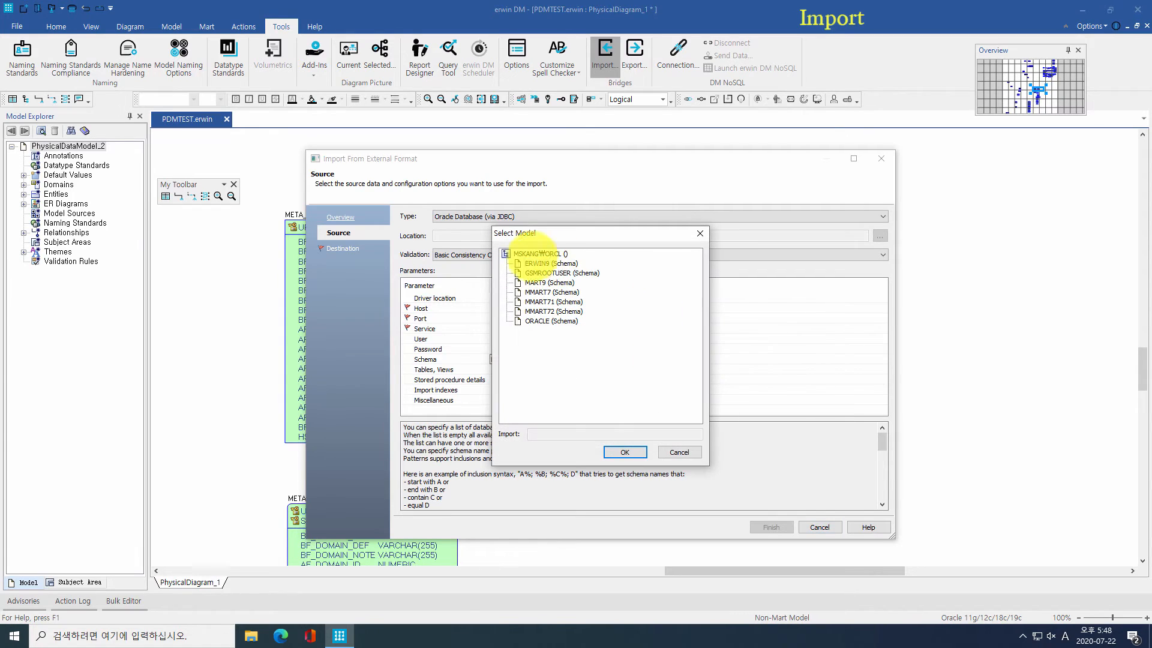
click(549, 263)
click(625, 452)
click(567, 370)
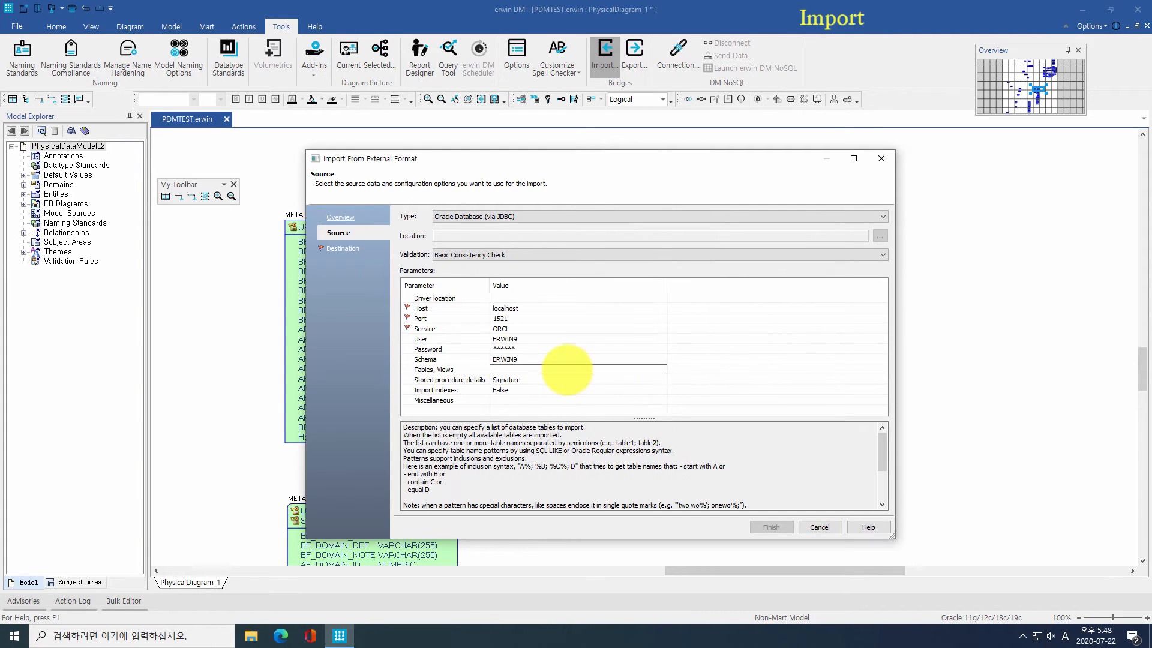
Step: Save the import destination as a JDBCTEST erwin file, run it and close the log
click(340, 247)
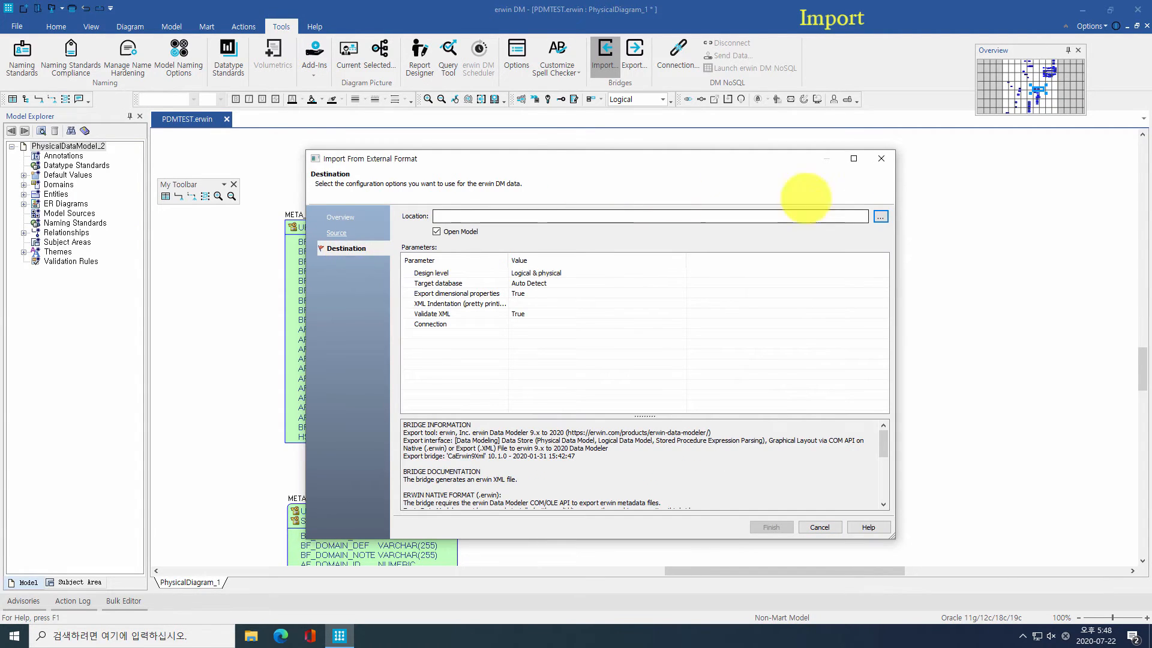
click(878, 215)
click(512, 478)
click(503, 499)
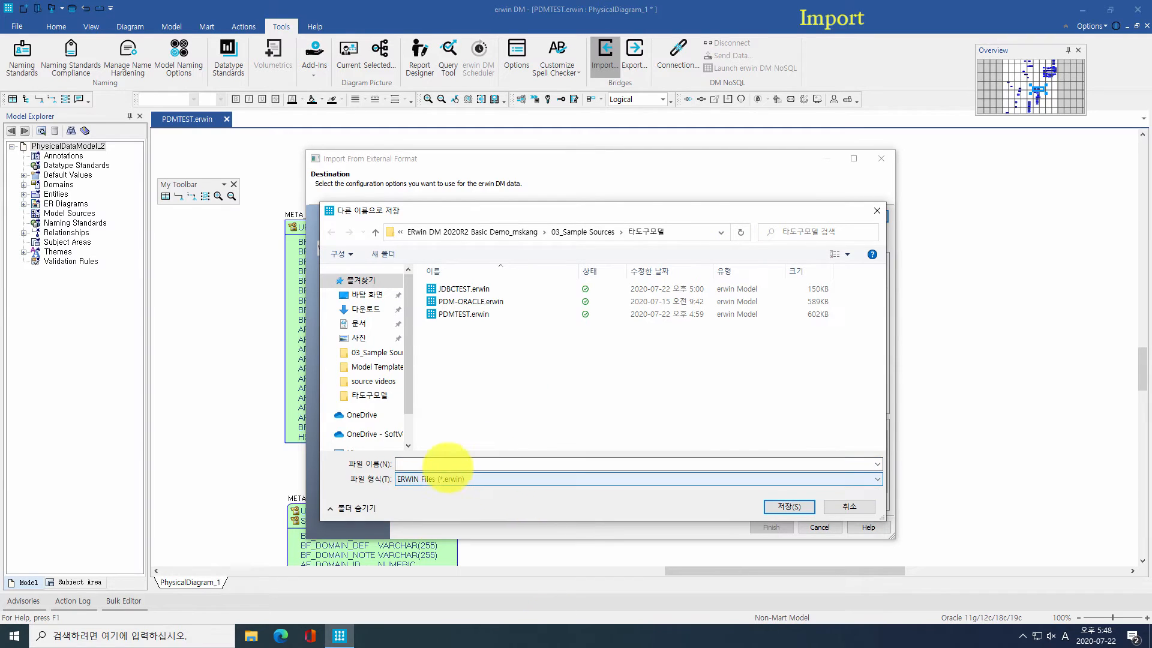
click(441, 465)
text(JDBCT)
key(Return)
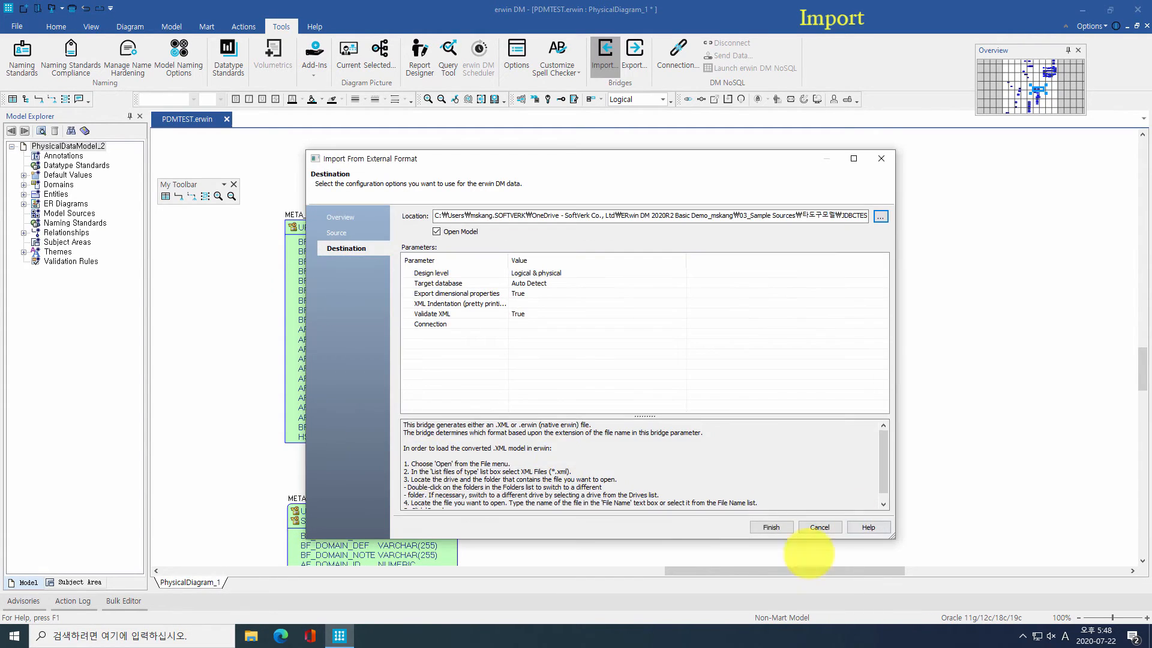
click(761, 527)
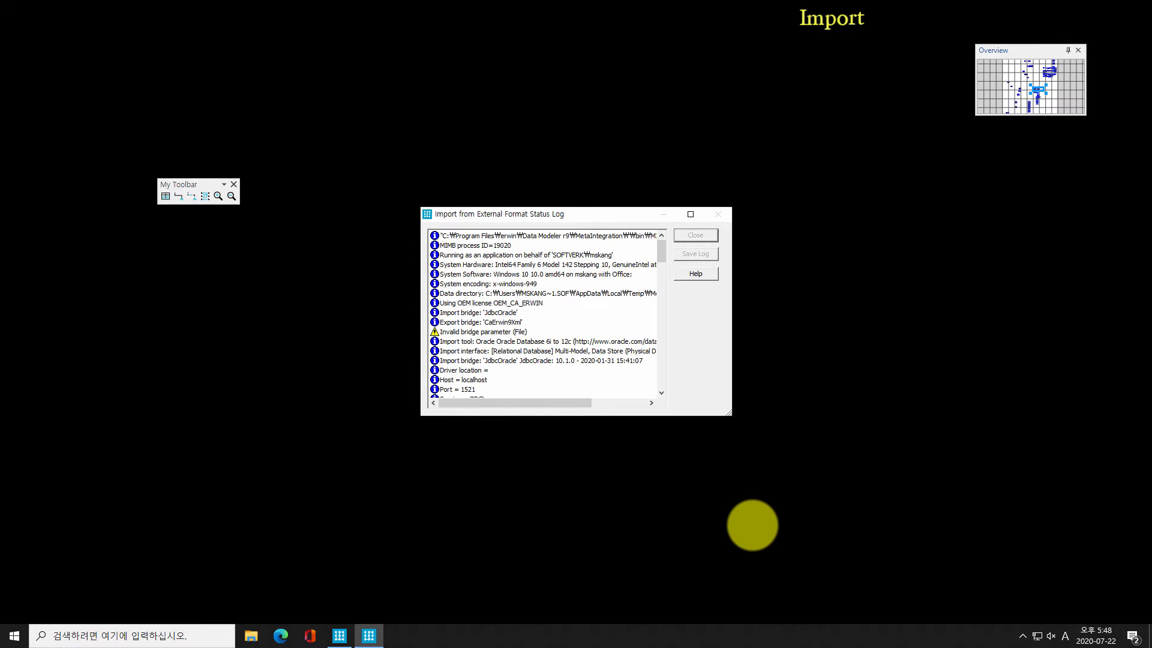
click(695, 235)
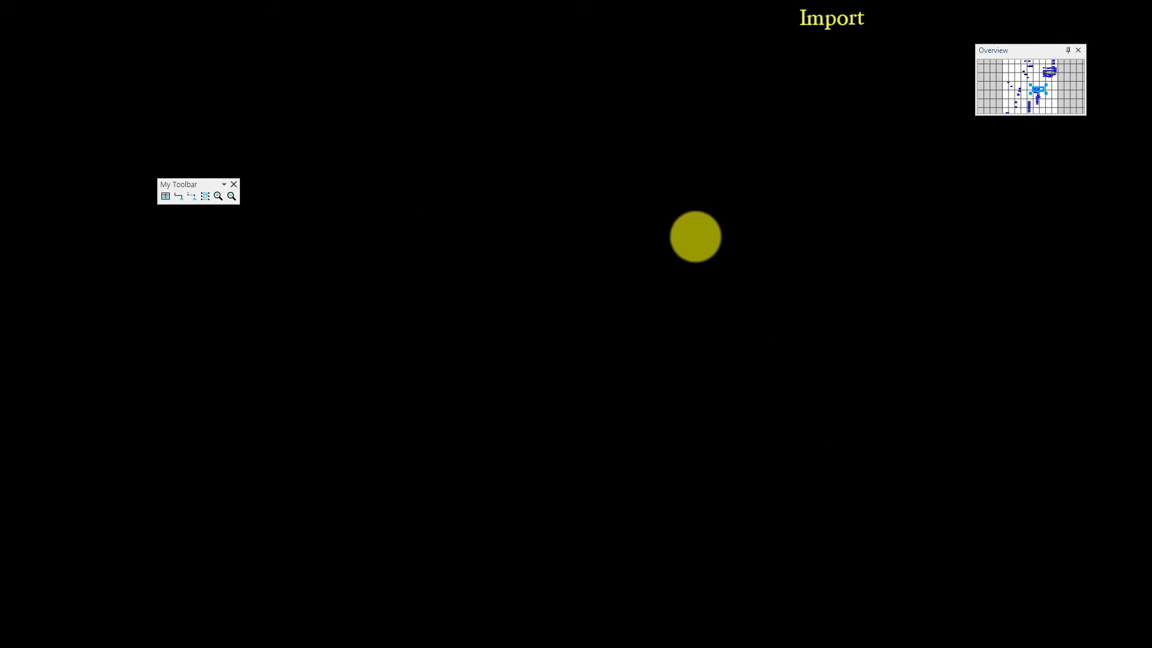
Step: Create a new ER diagram whose entities show data types, domains and grid display
right_click(63, 206)
click(81, 215)
right_click(103, 213)
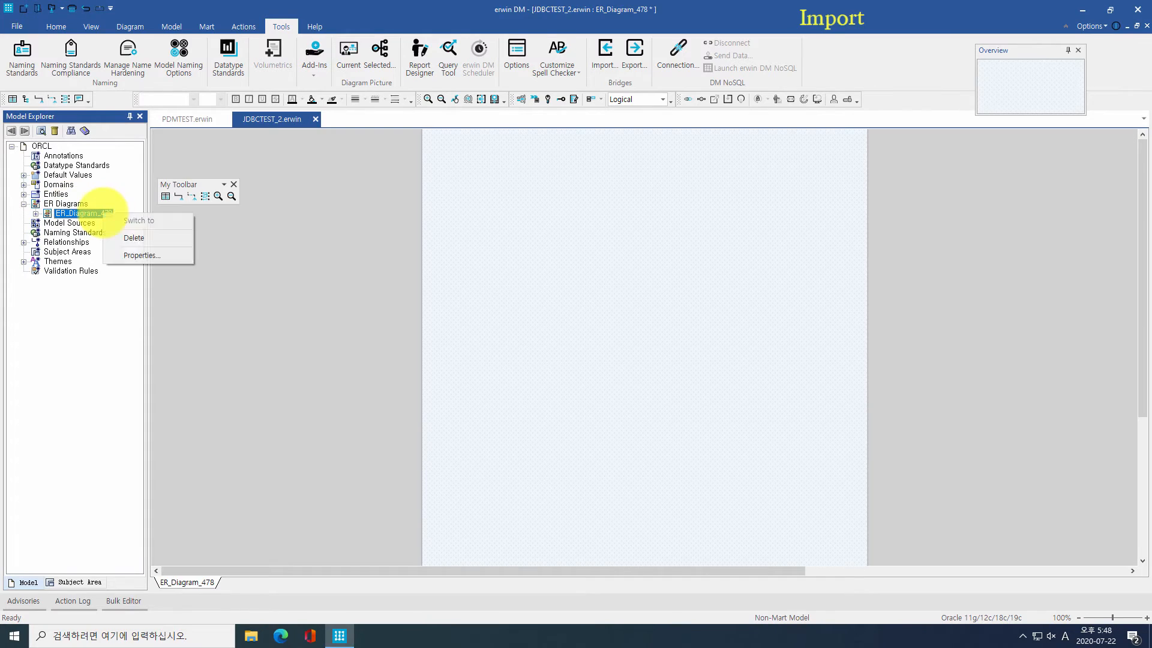
click(141, 255)
click(148, 249)
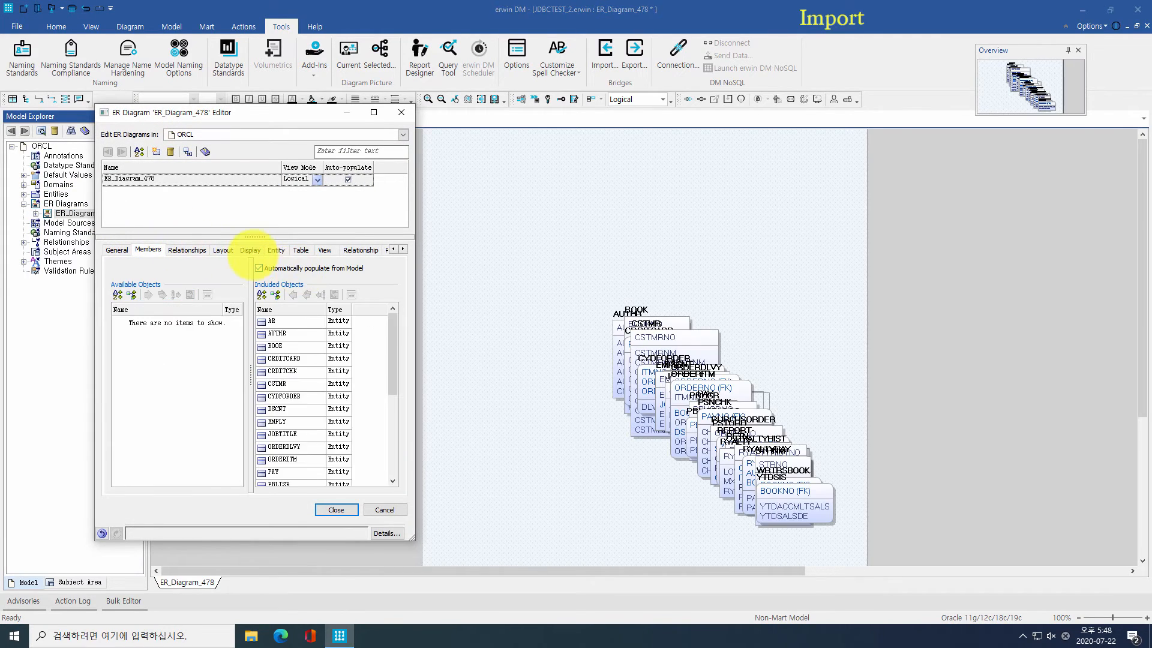
click(271, 251)
click(305, 336)
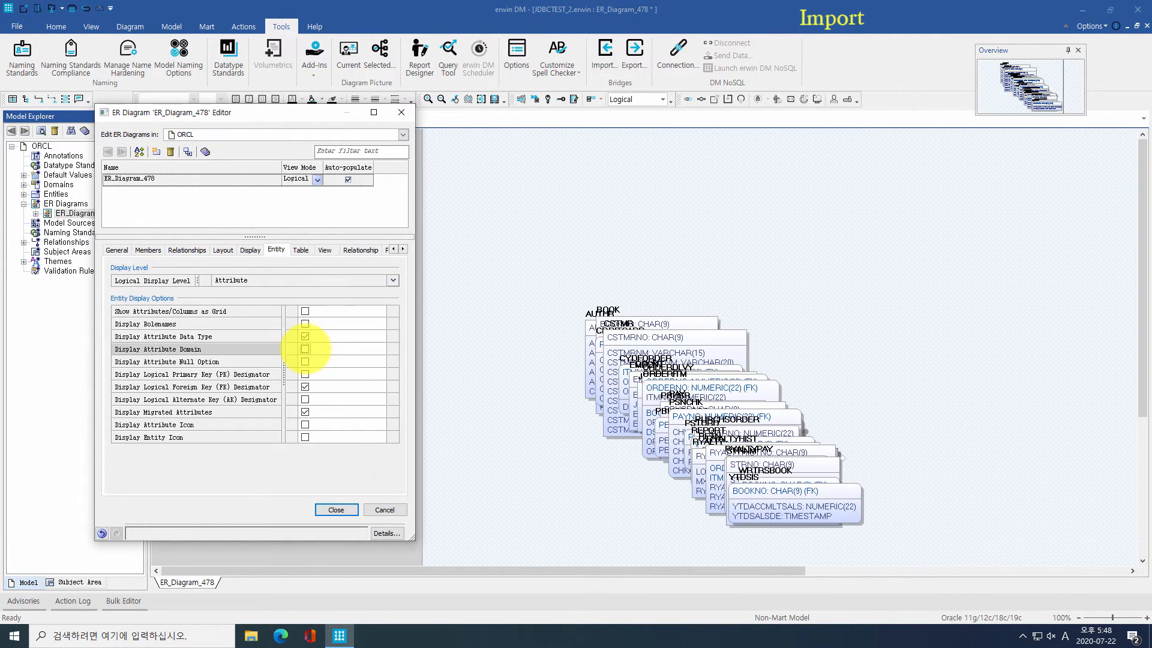
click(305, 349)
click(305, 311)
click(336, 509)
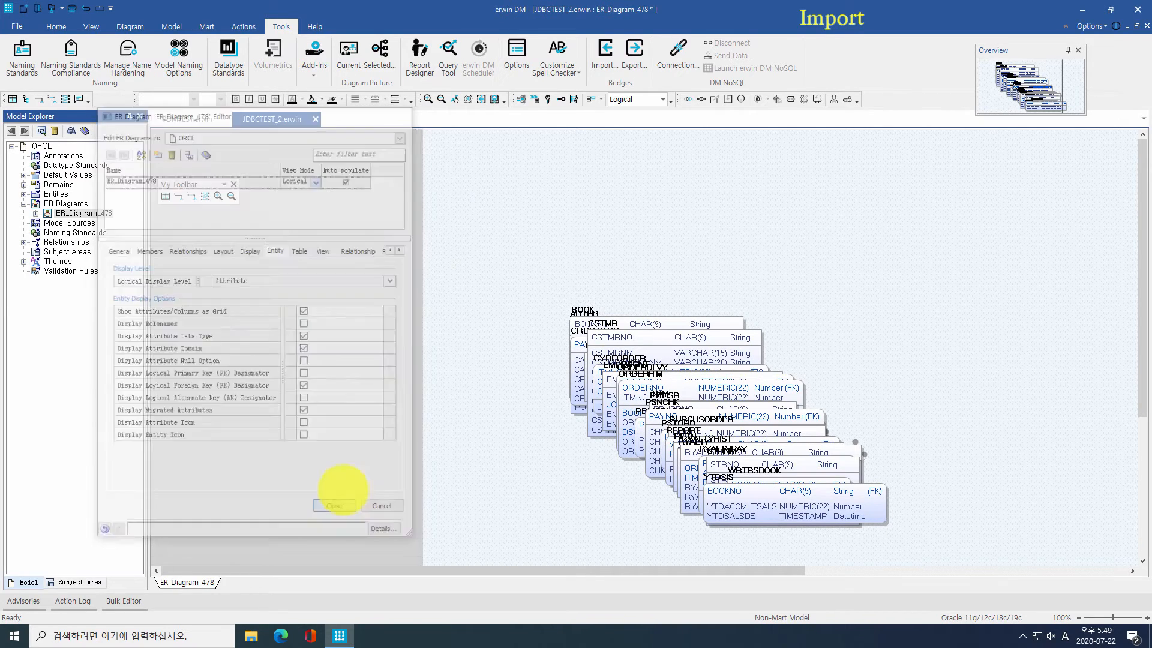
Step: Set both logical and physical notation to Information Engineering in Model Properties
click(171, 26)
click(324, 57)
click(765, 287)
click(699, 309)
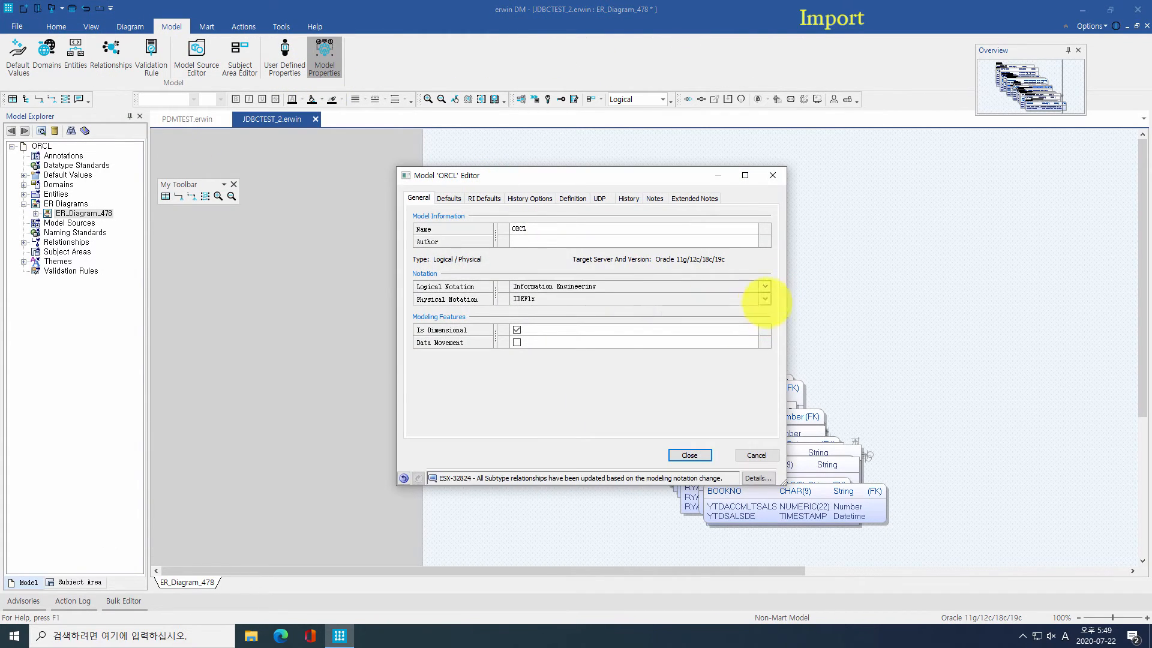
click(765, 298)
click(699, 323)
click(689, 455)
Step: Apply a tree layout to the diagram and reset the relationship line paths
click(130, 26)
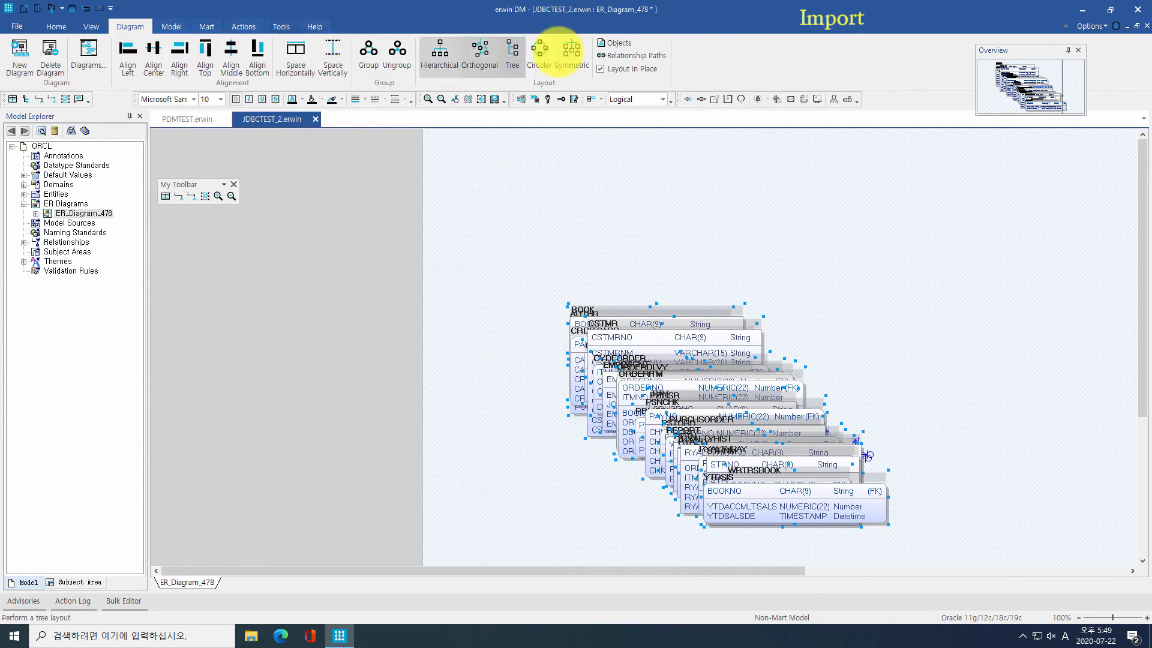
click(511, 54)
click(607, 54)
click(681, 396)
drag(722, 571, 831, 546)
scroll(826, 474, down, 4)
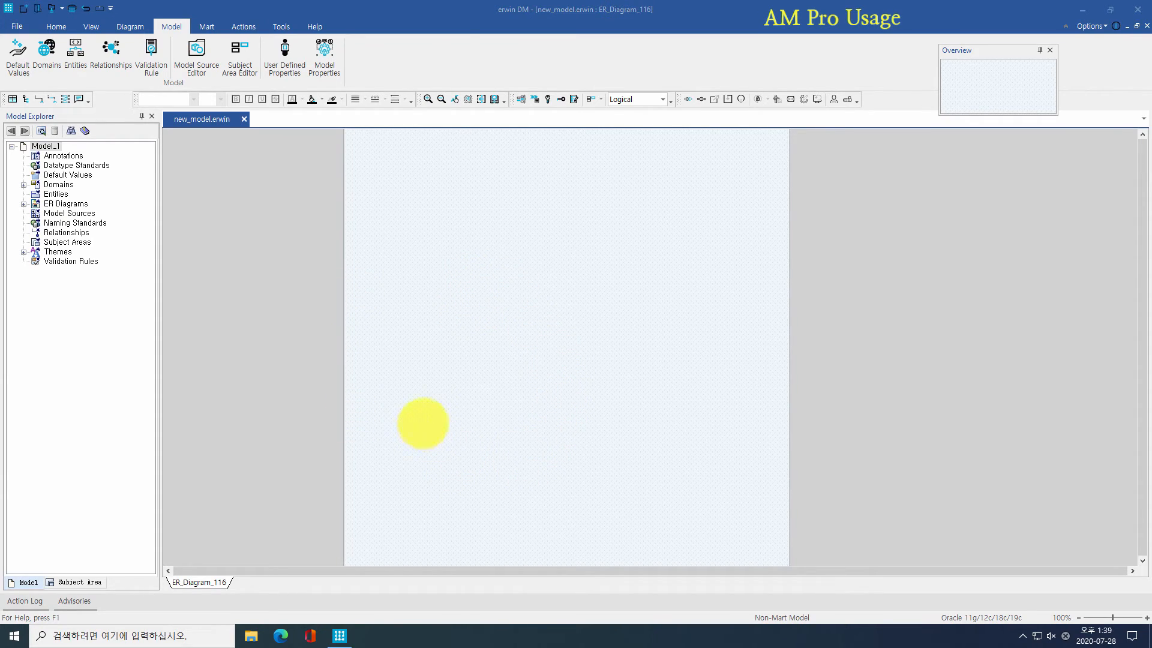
Step: Launch AM Pro's ERD자동생성 with ER_Diagram_116 as the target diagram
click(281, 26)
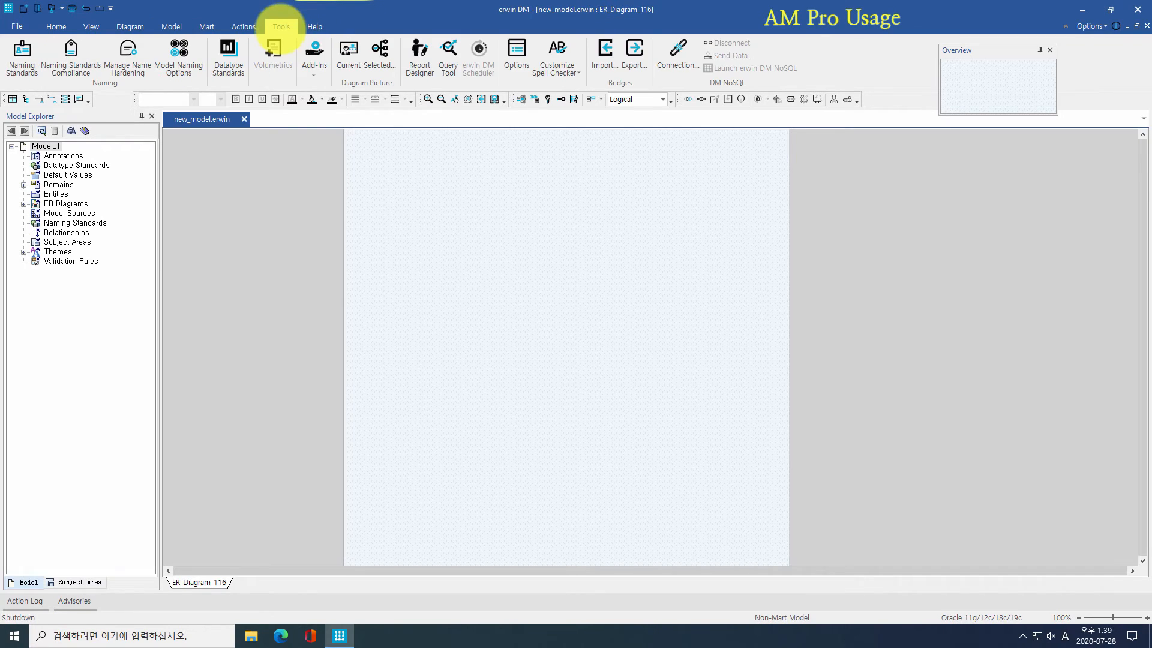
click(314, 57)
click(354, 96)
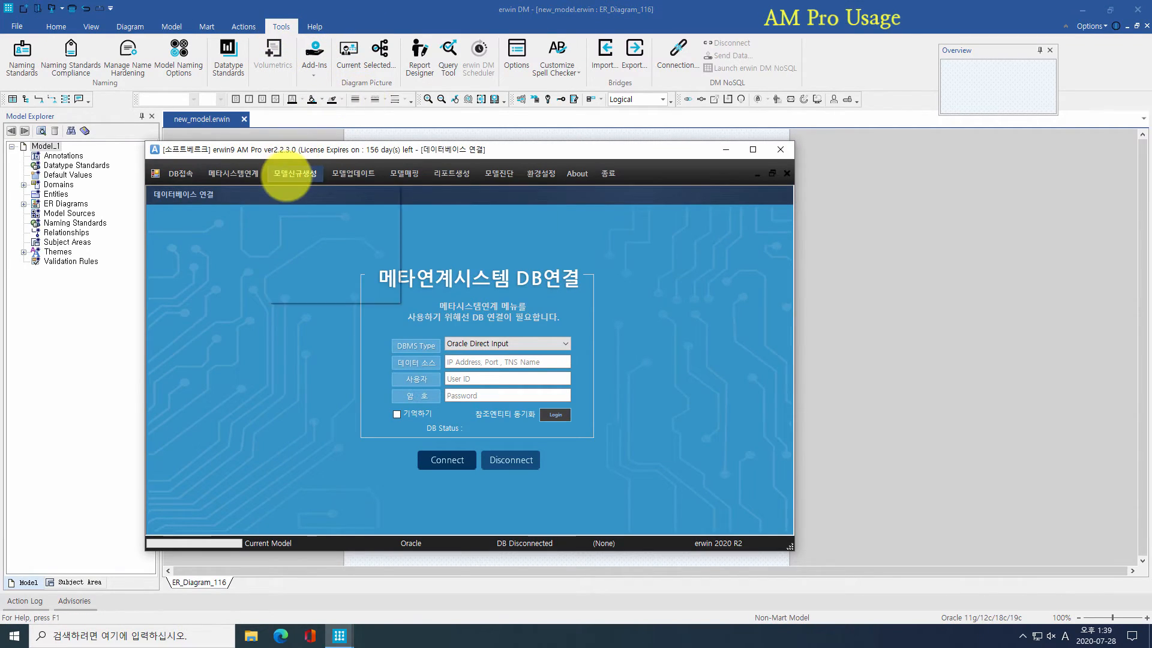
click(287, 175)
click(309, 202)
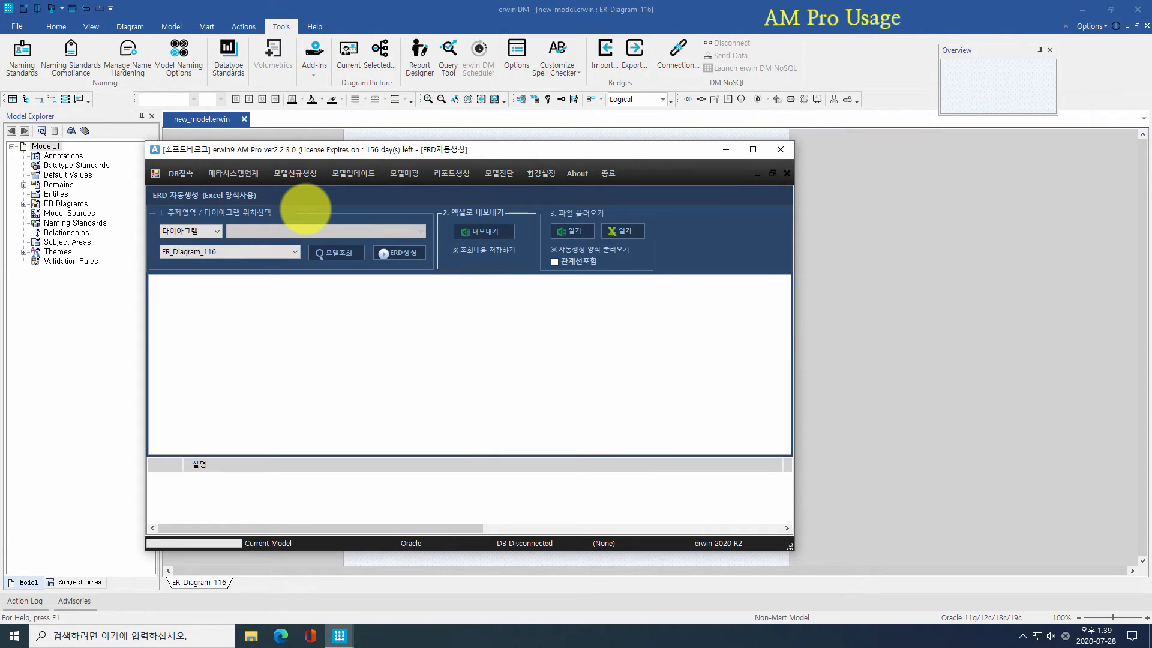
click(198, 231)
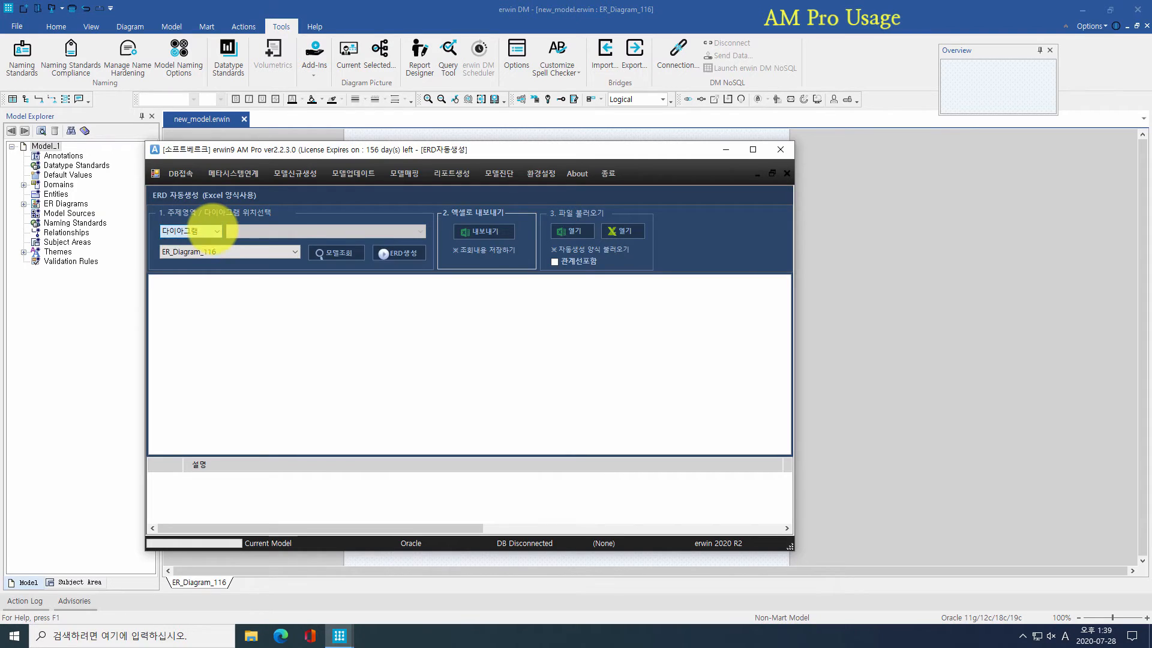
click(293, 251)
click(292, 250)
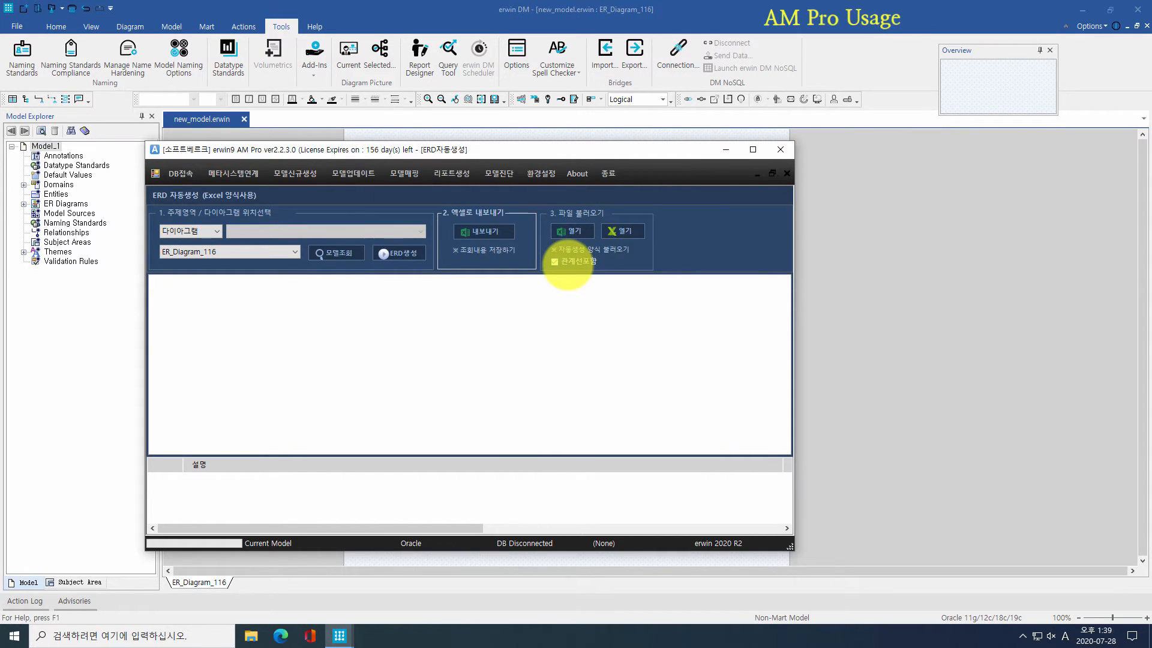
Step: Load the 관계선포함 Excel template and generate the ERD from its 132 rows
click(568, 230)
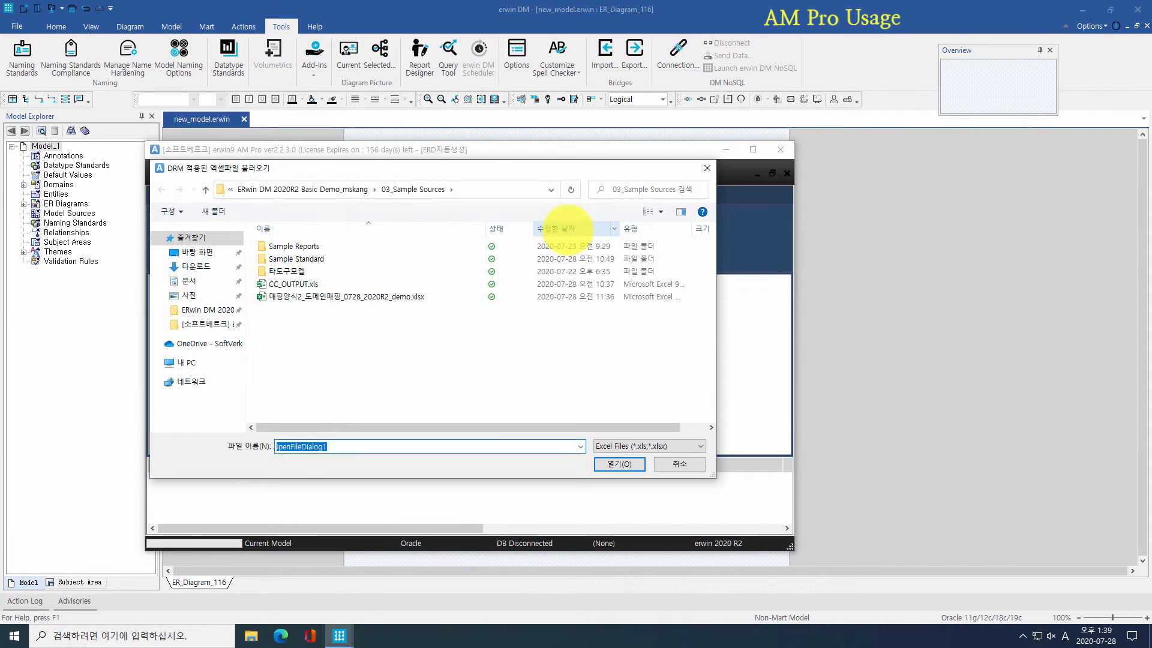
click(204, 324)
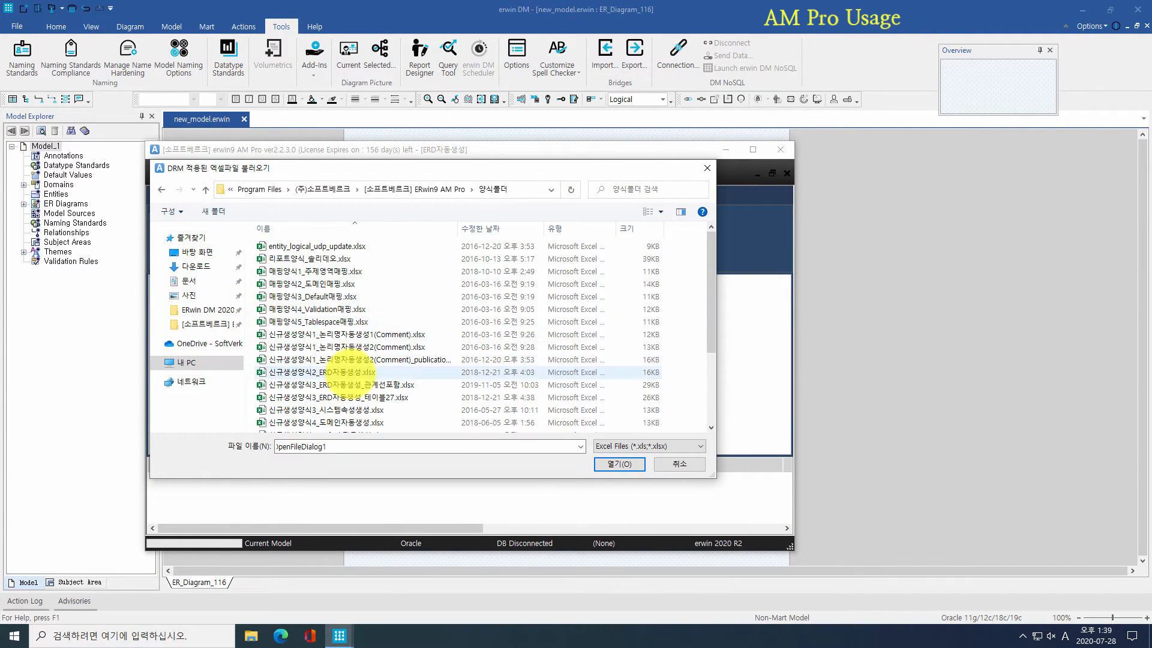
double_click(359, 384)
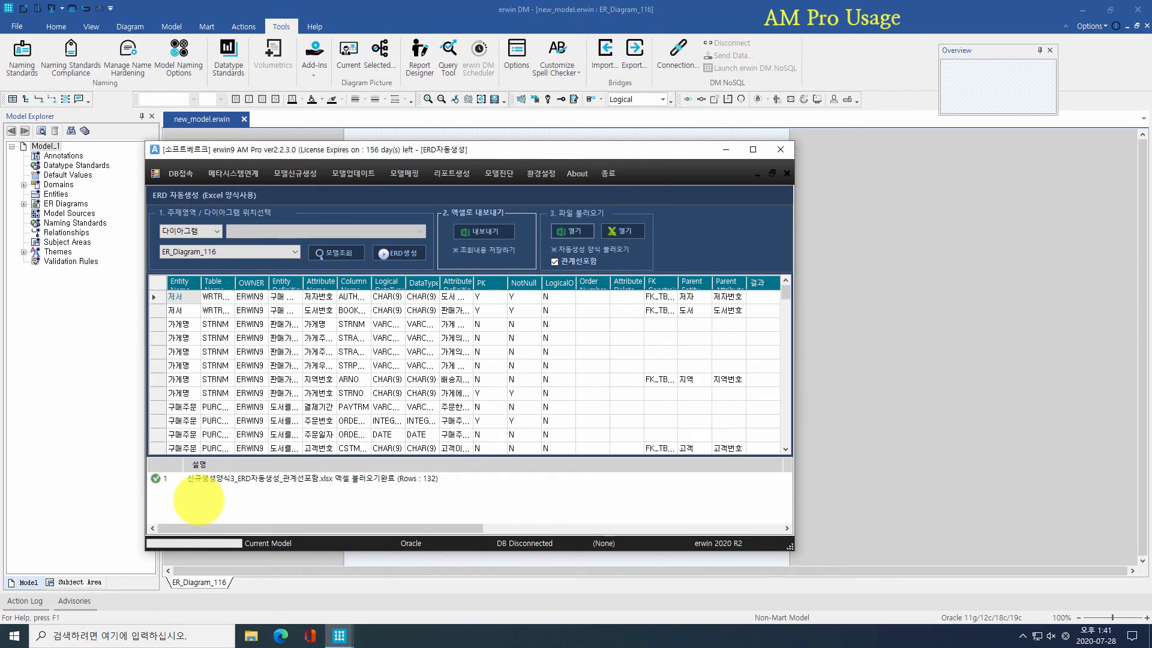
scroll(296, 358, down, 10)
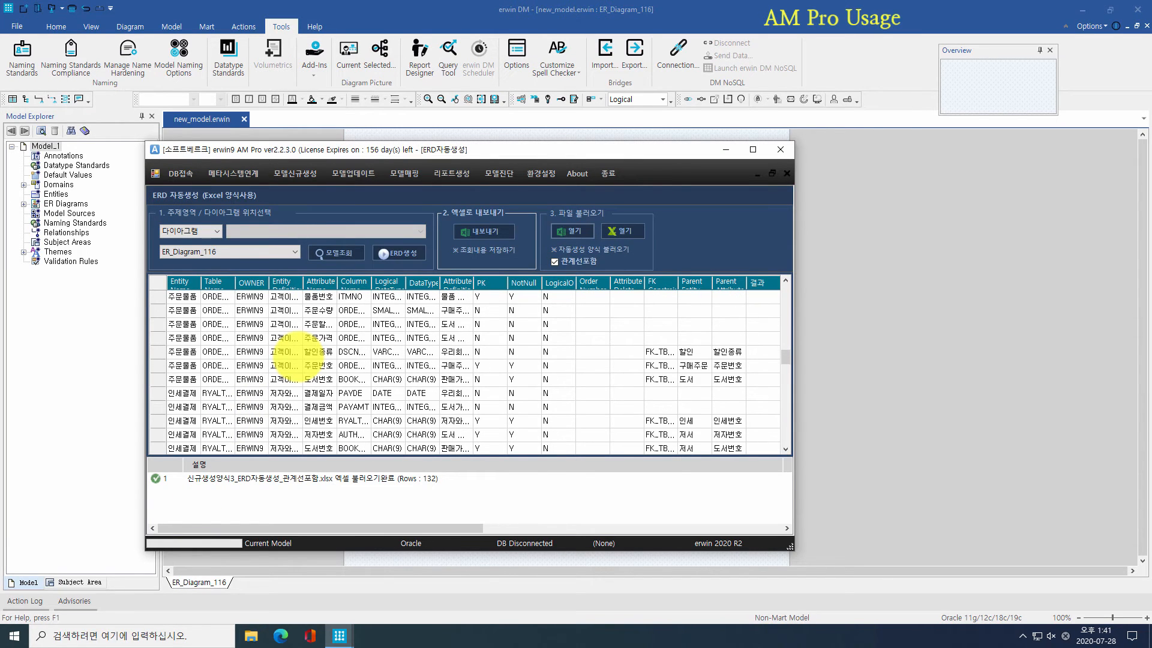
click(384, 252)
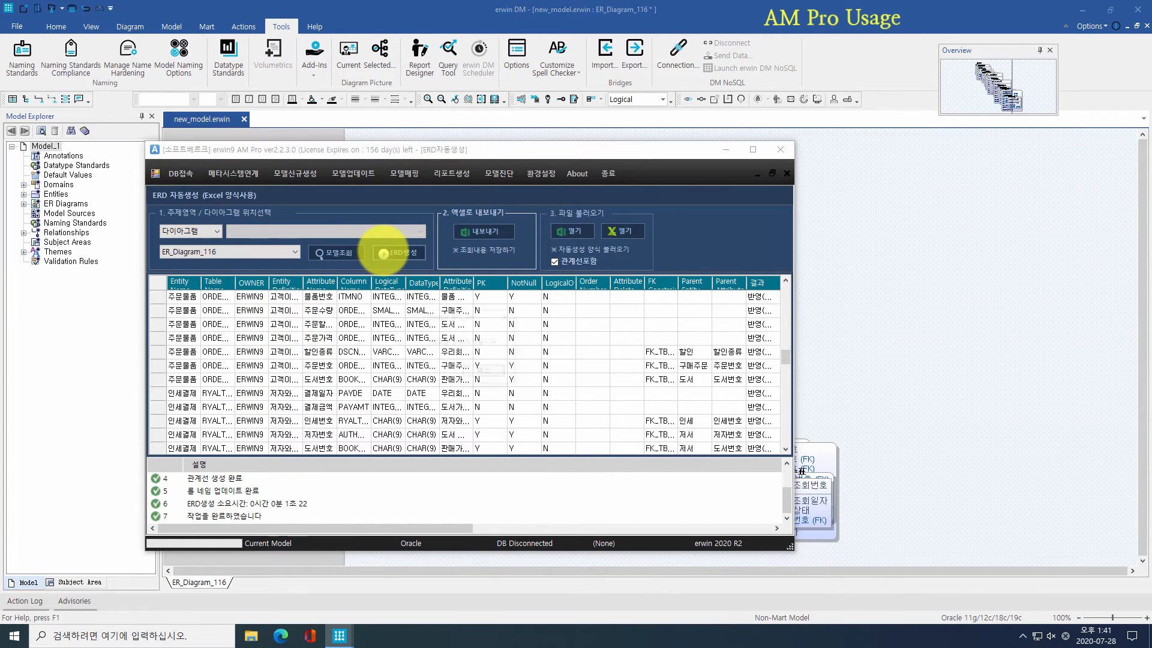
click(484, 372)
click(780, 149)
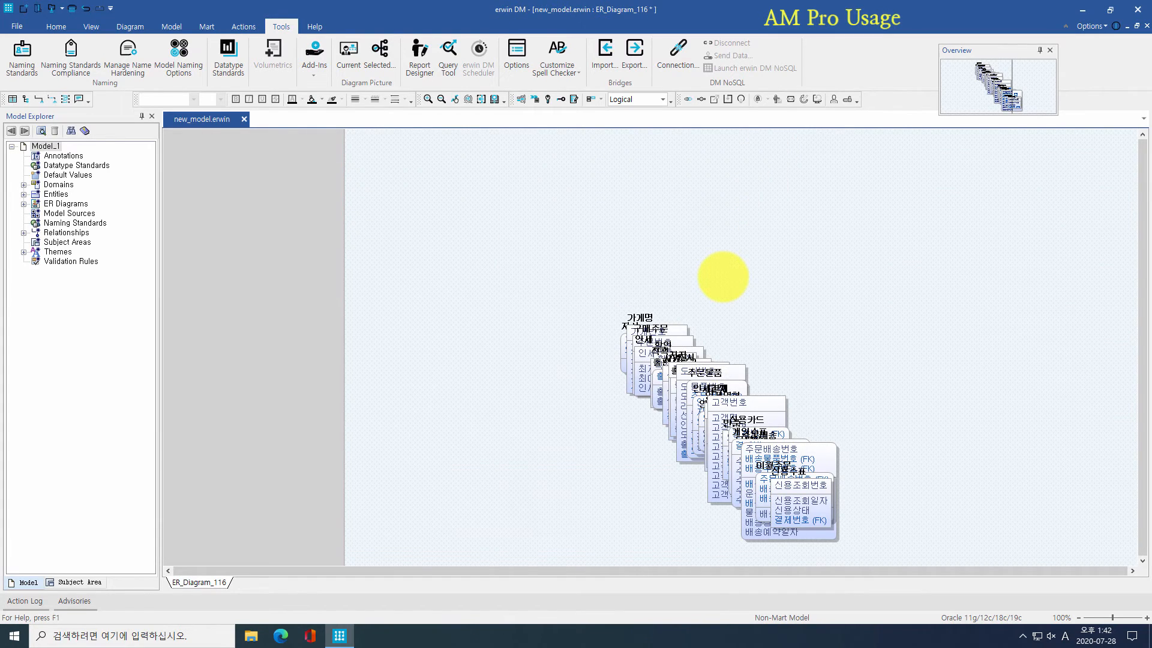
Step: Auto-arrange the generated entities on ER_Diagram_116 with a Tree layout and clear the selection
click(129, 26)
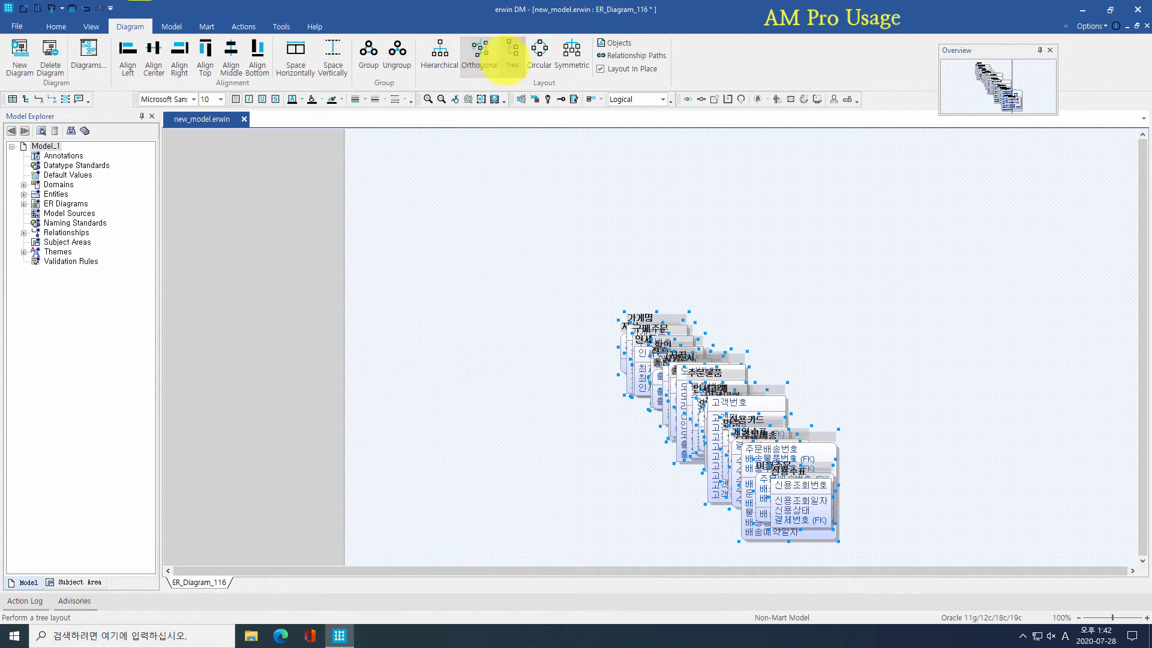
click(543, 57)
click(1004, 101)
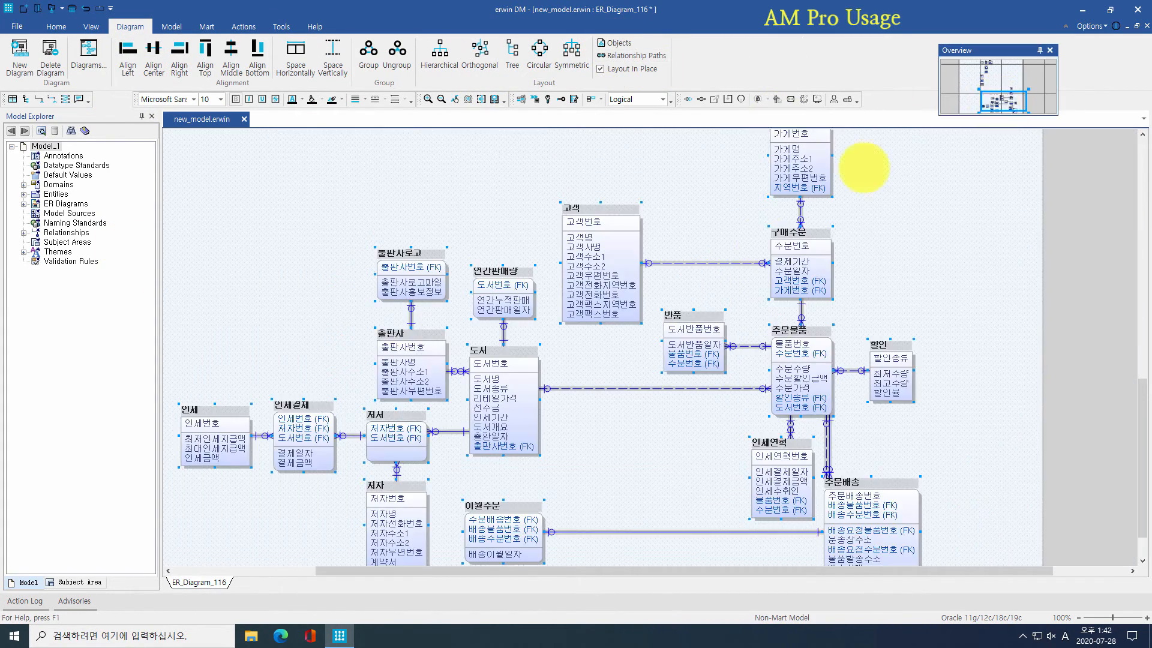
click(682, 305)
scroll(682, 304, down, 3)
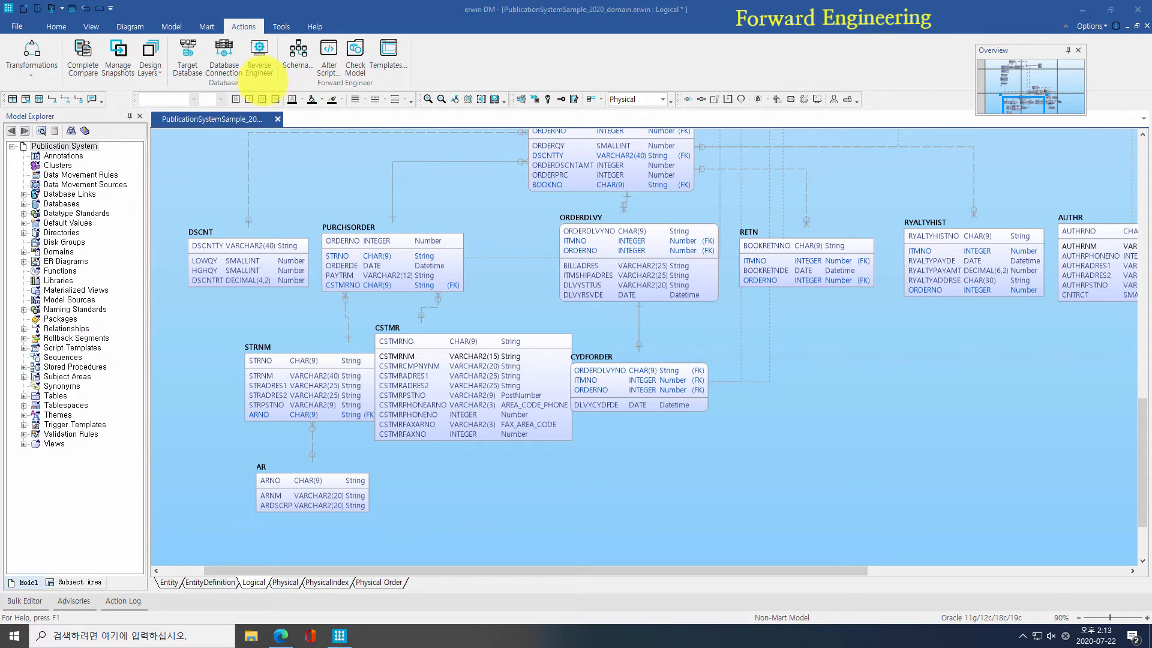
Step: Open Actions > Schema and review the Table, Index and Summary generation options
click(298, 53)
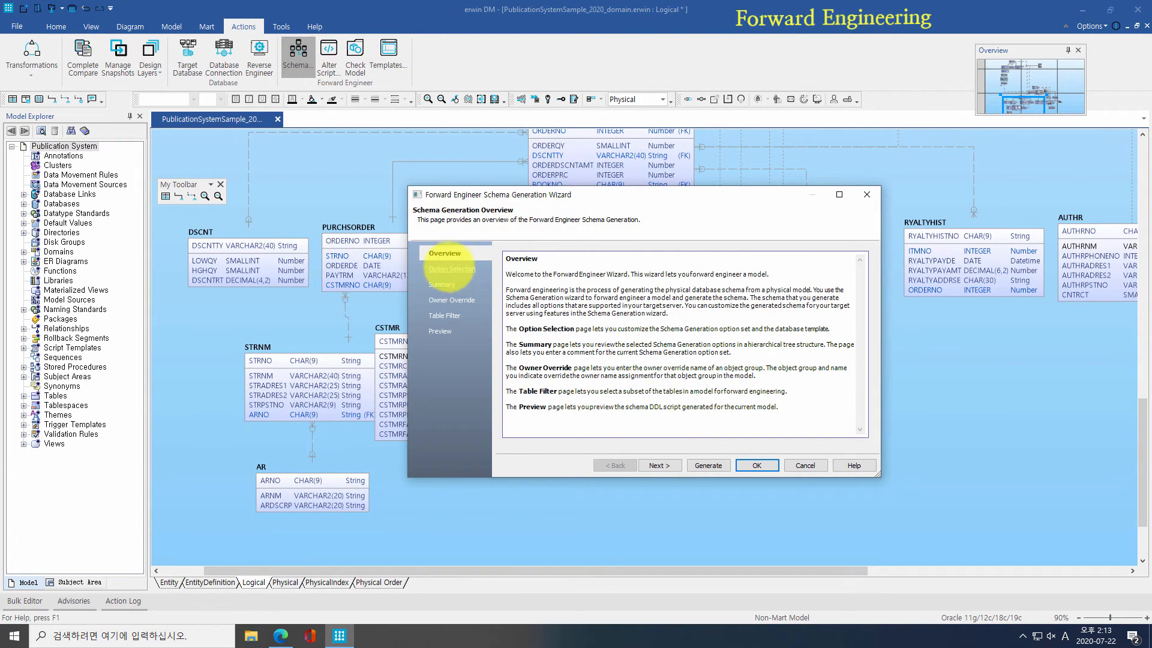
click(451, 269)
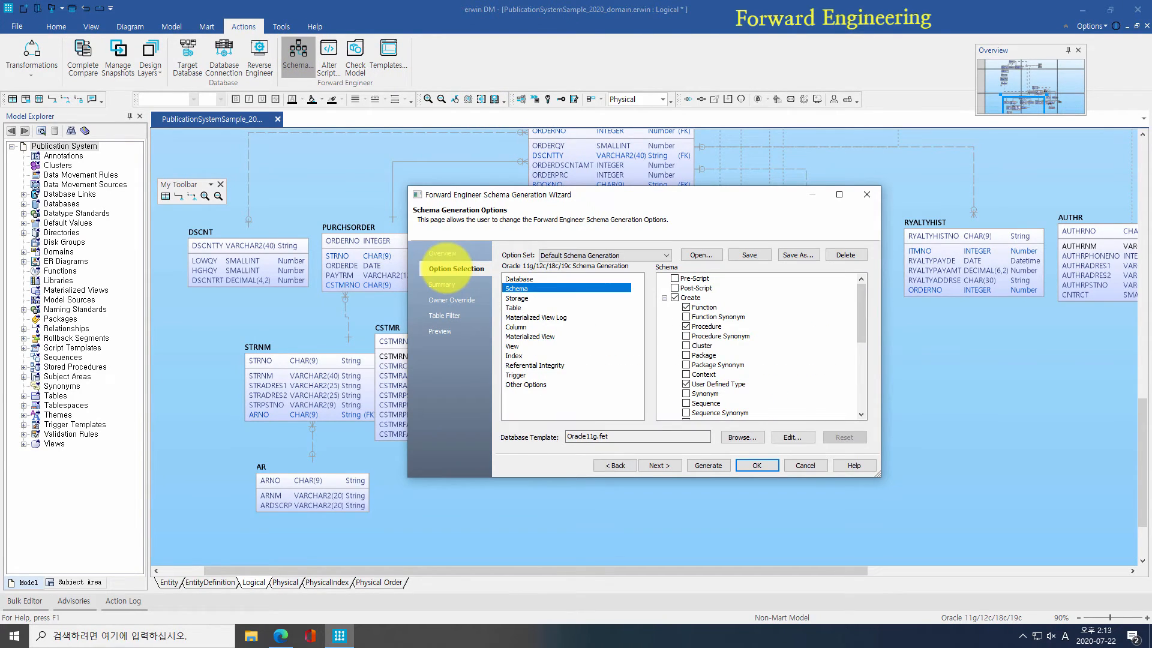
click(618, 307)
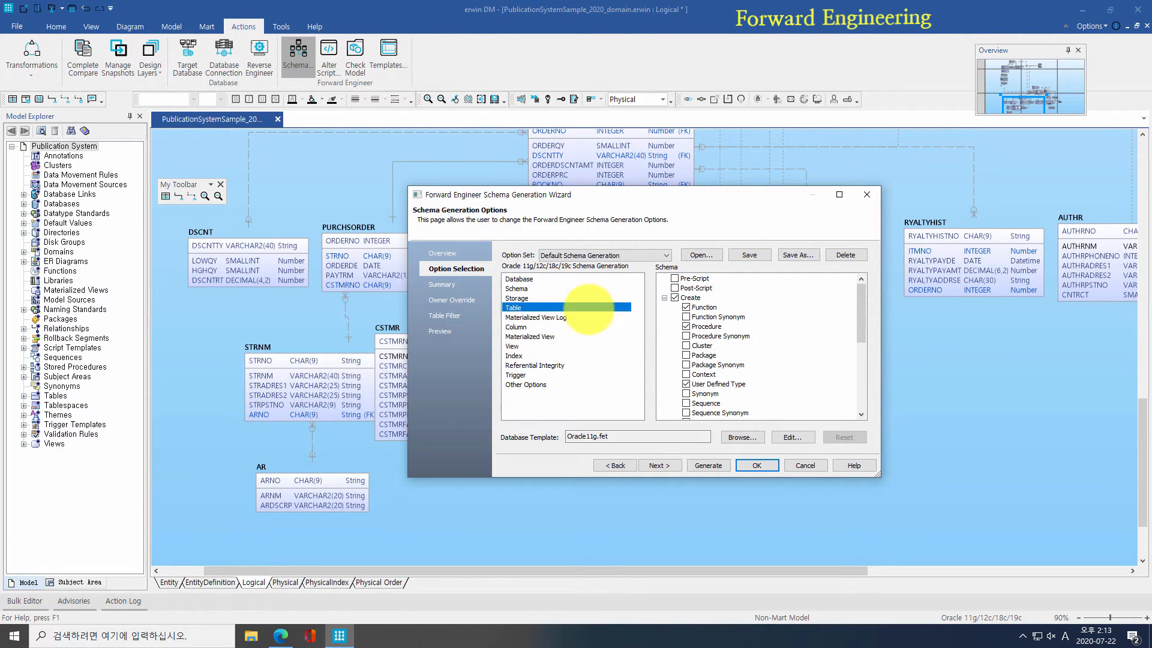
scroll(750, 327, down, 3)
scroll(763, 327, up, 2)
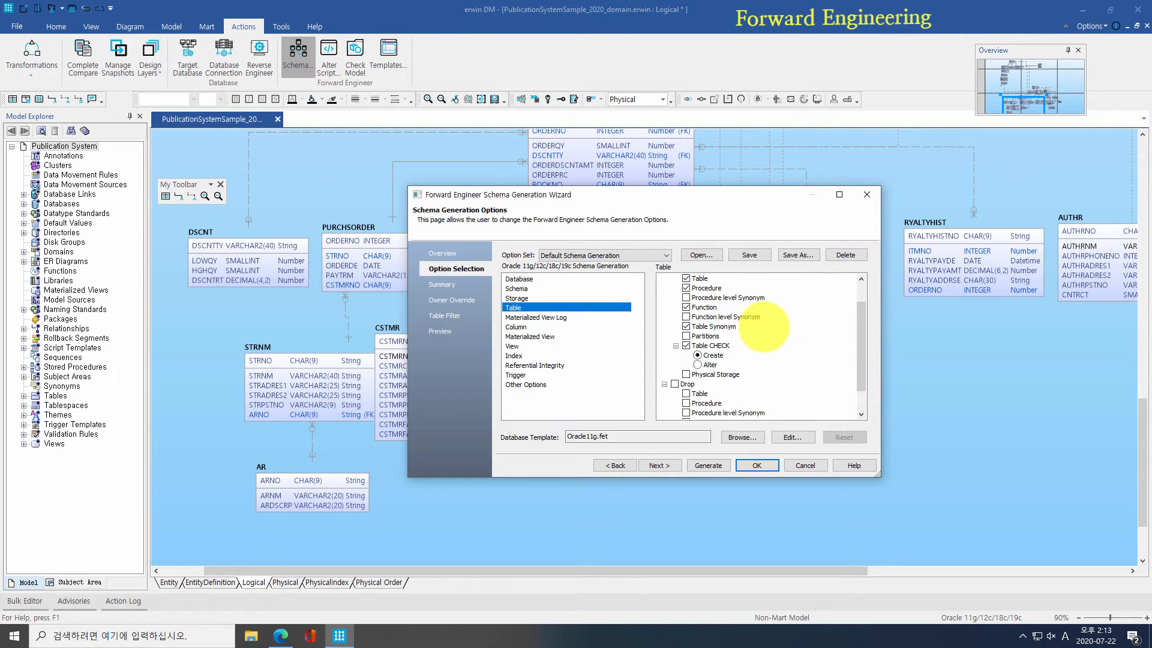
click(591, 356)
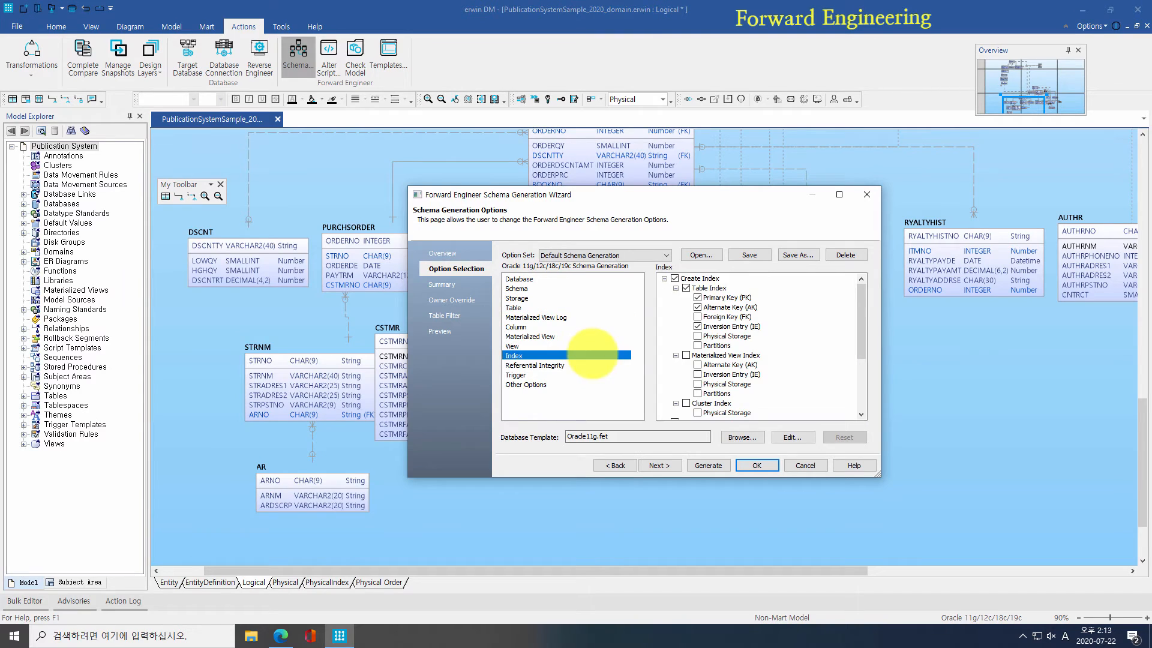
scroll(669, 318, down, 3)
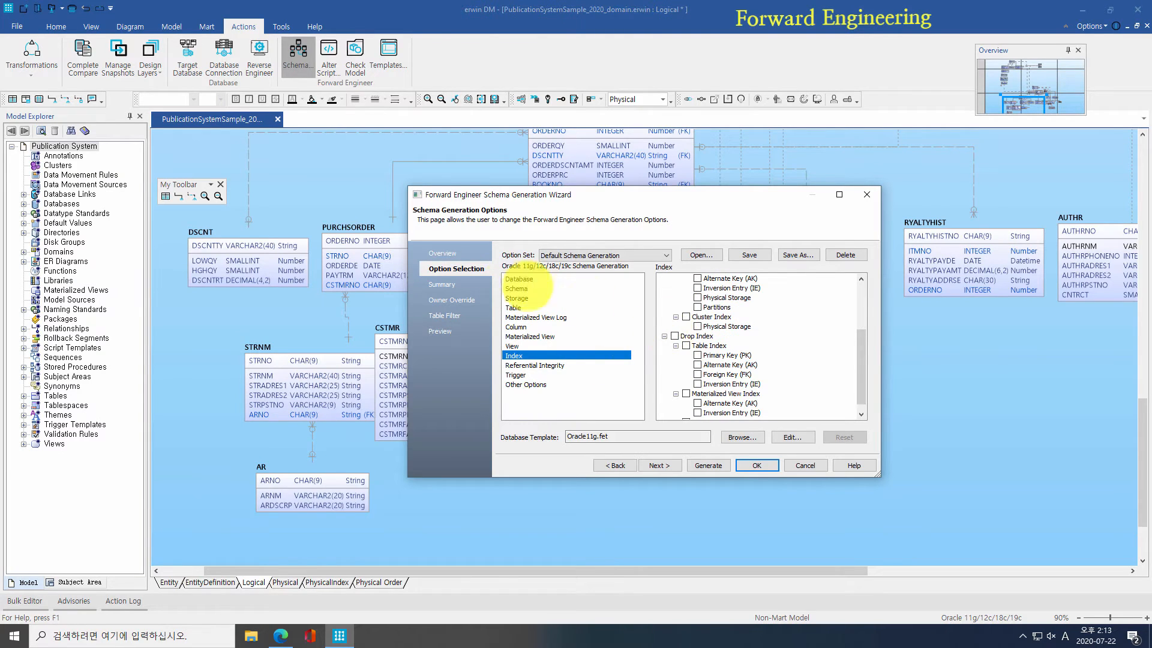
click(443, 284)
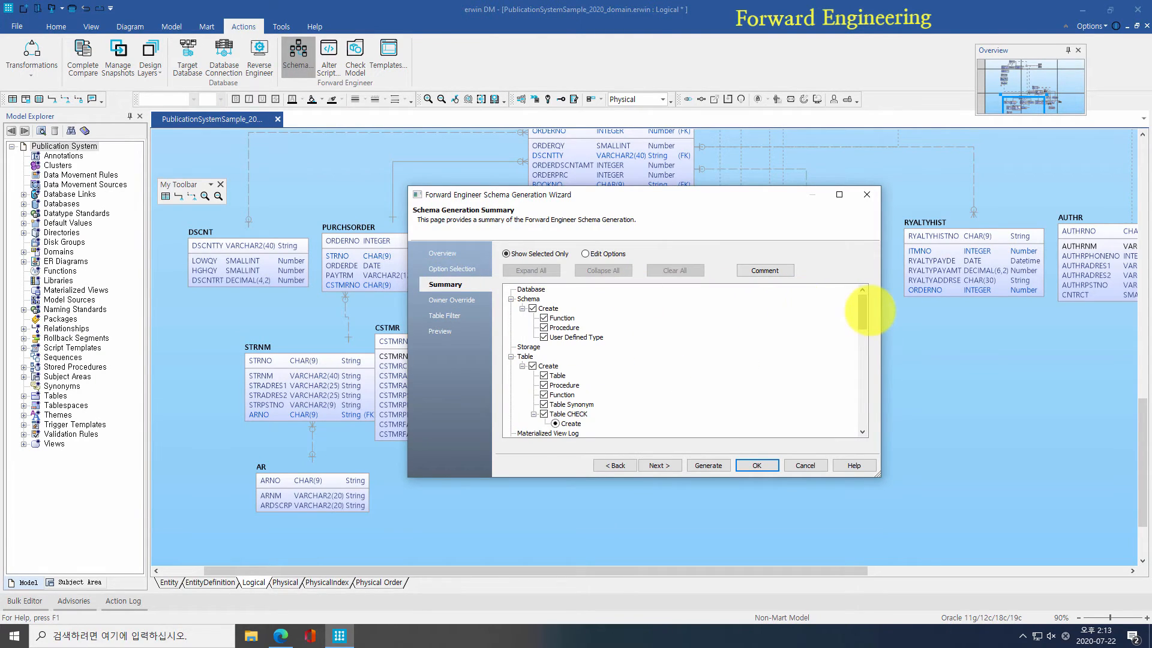
Step: Uncheck View in the Table Filter, leaving 26 of 30 objects, then marquee-select diagram entities
drag(864, 312, 862, 329)
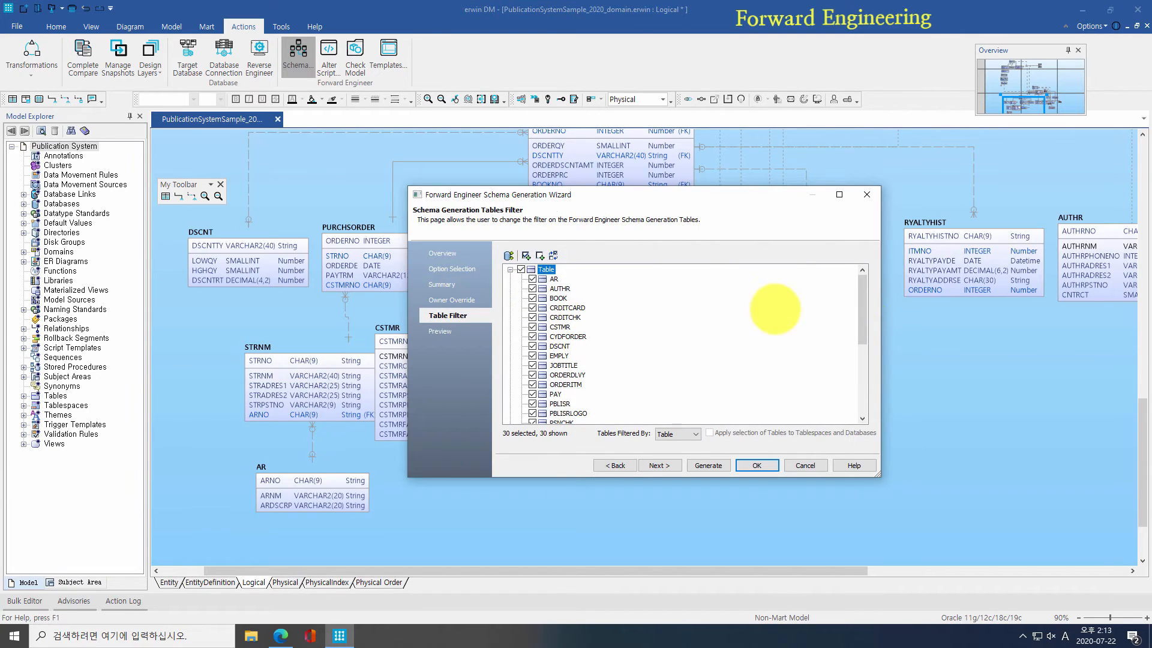
drag(862, 309, 862, 375)
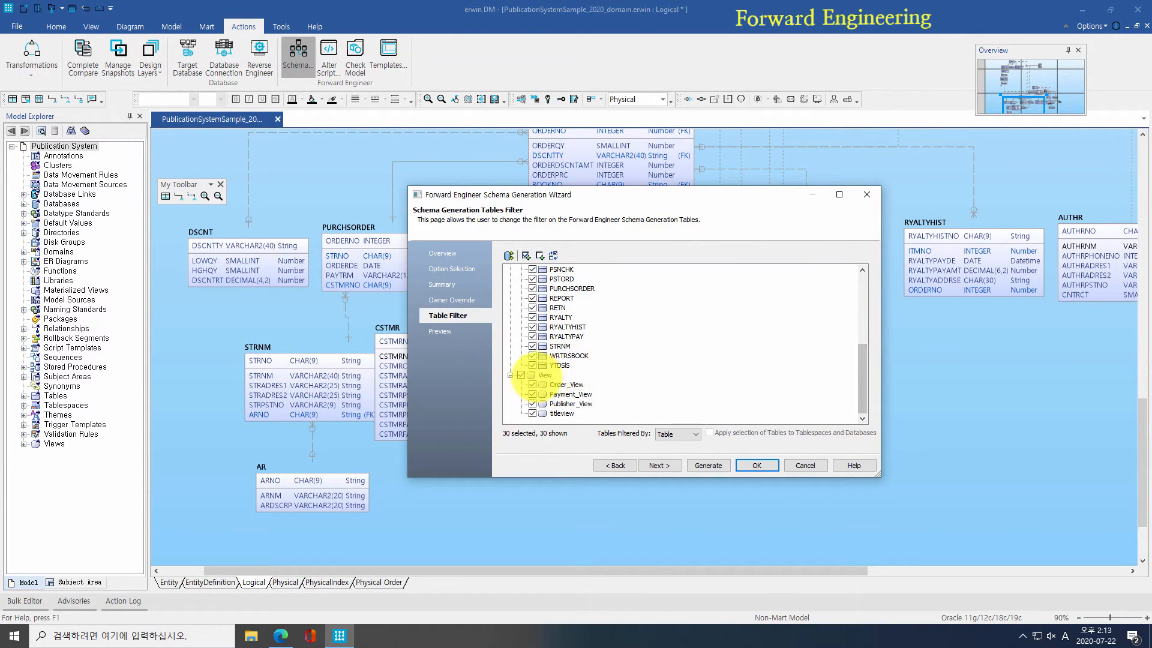
click(520, 375)
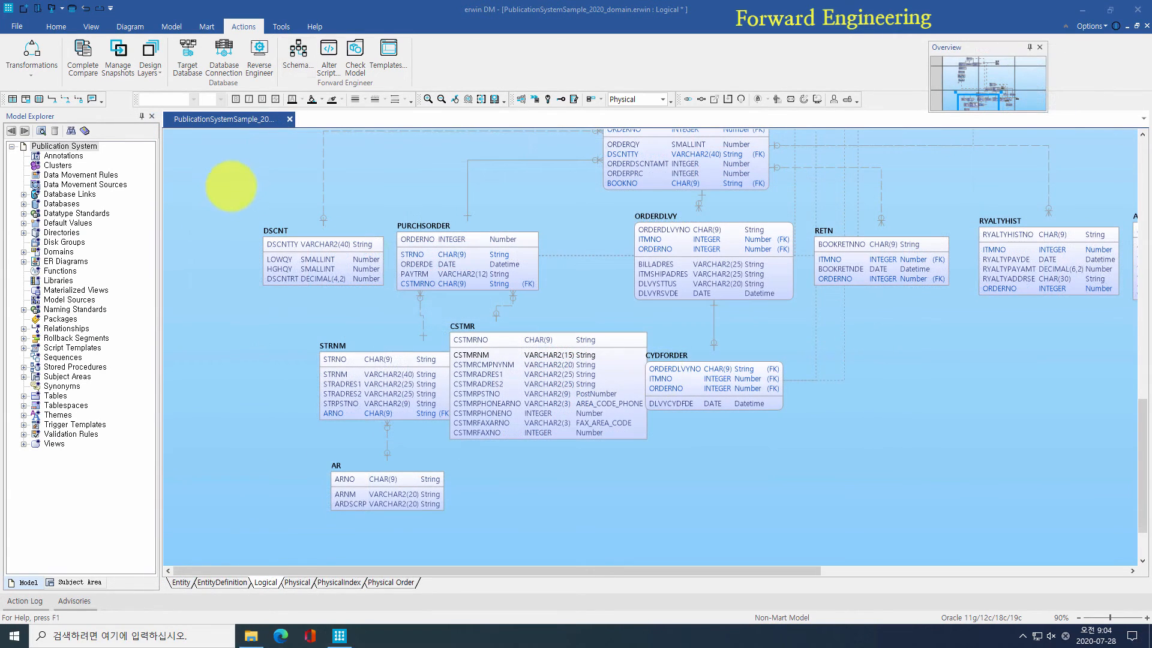
drag(231, 182, 932, 527)
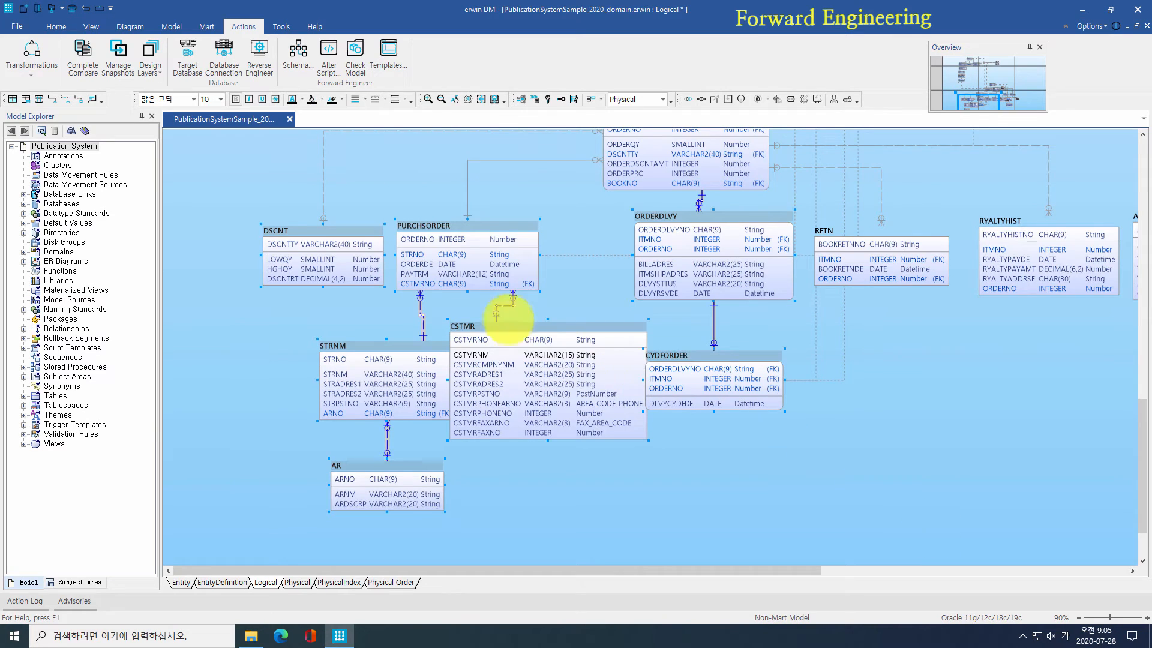
Step: Reopen schema generation and limit the Table Filter to the 7 selected entities, such as AR and CSTMR
click(299, 53)
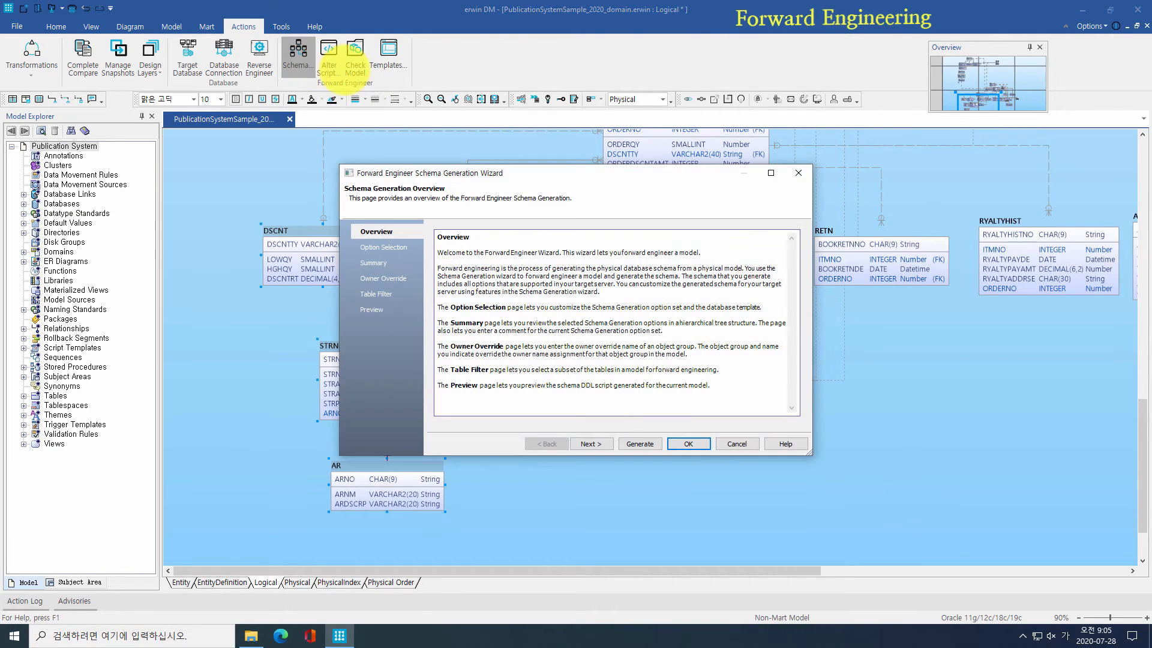
click(379, 294)
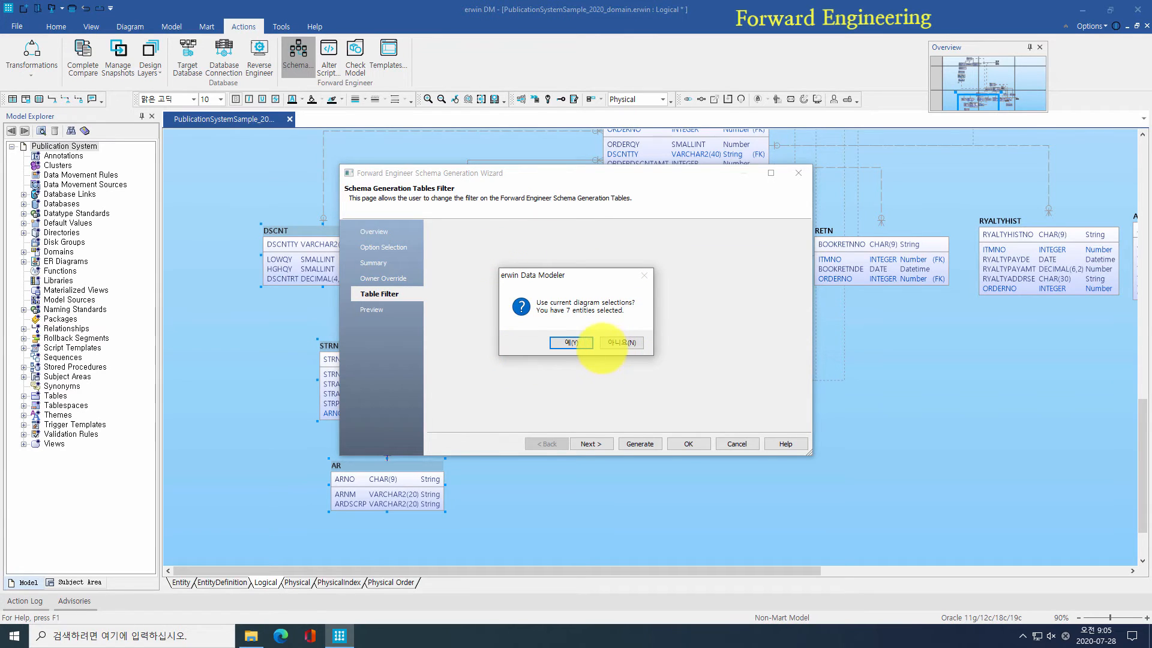
click(582, 343)
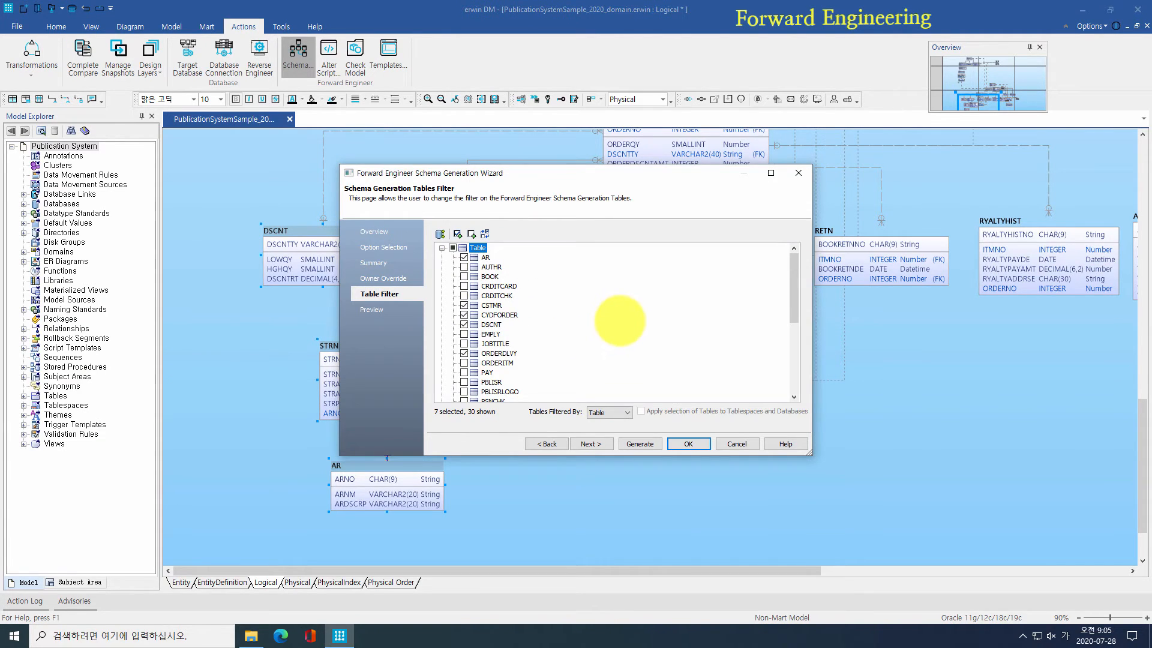
scroll(618, 317, down, 5)
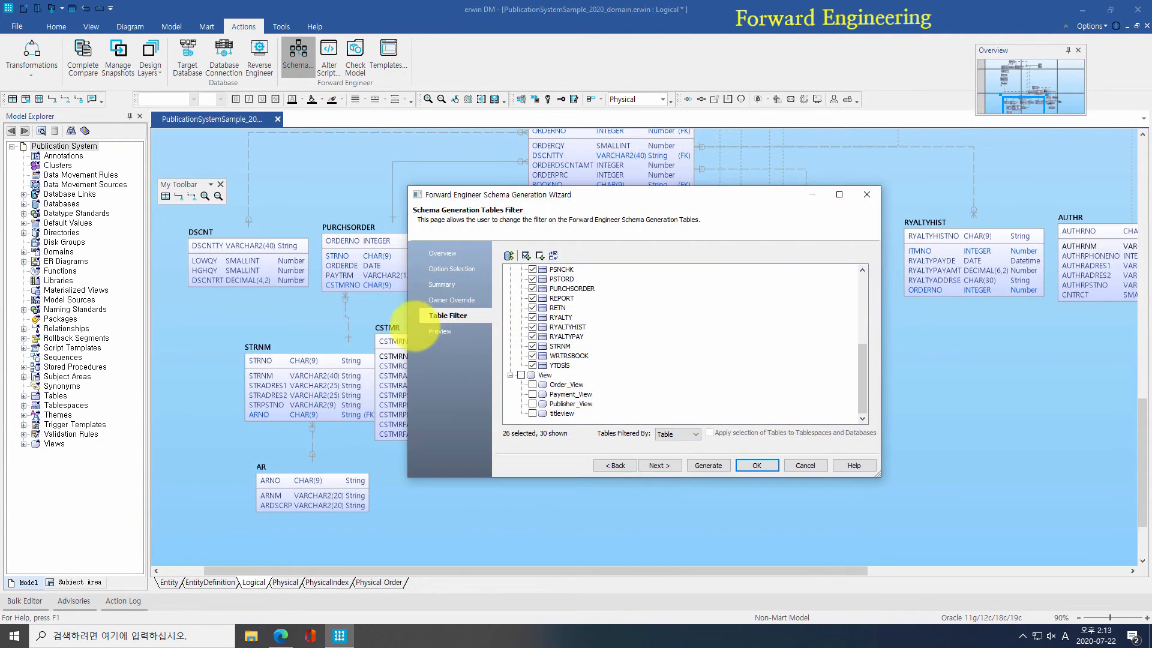
Step: Preview the generated DDL script, then check the saved option sets and the generation summary
click(440, 331)
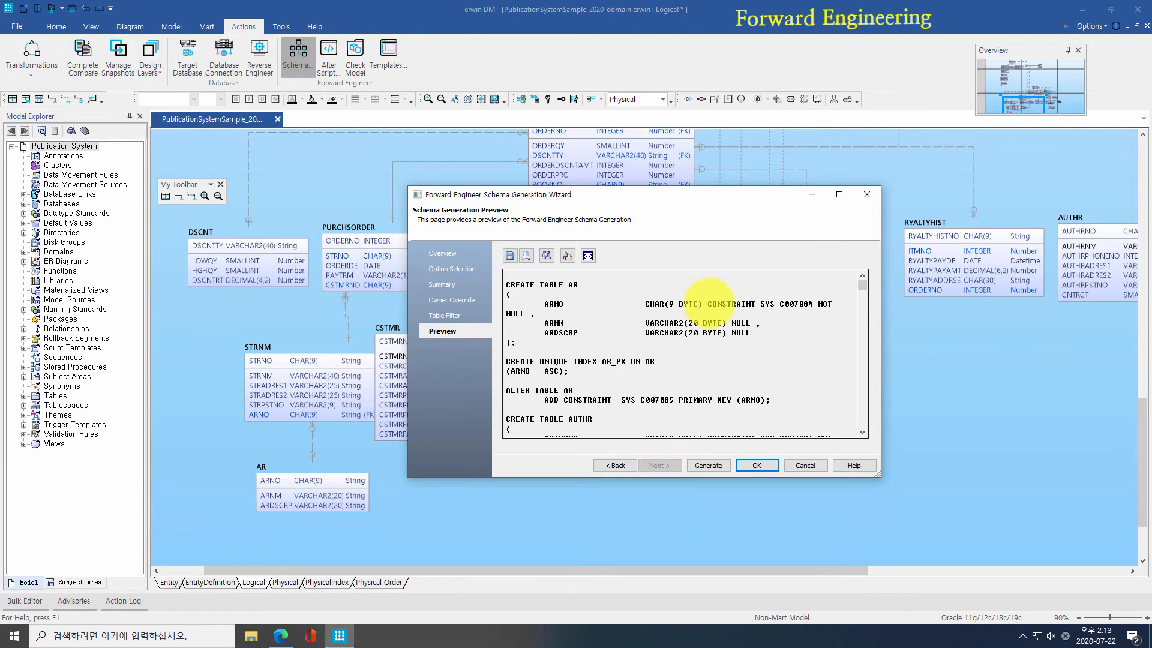
scroll(709, 297, down, 6)
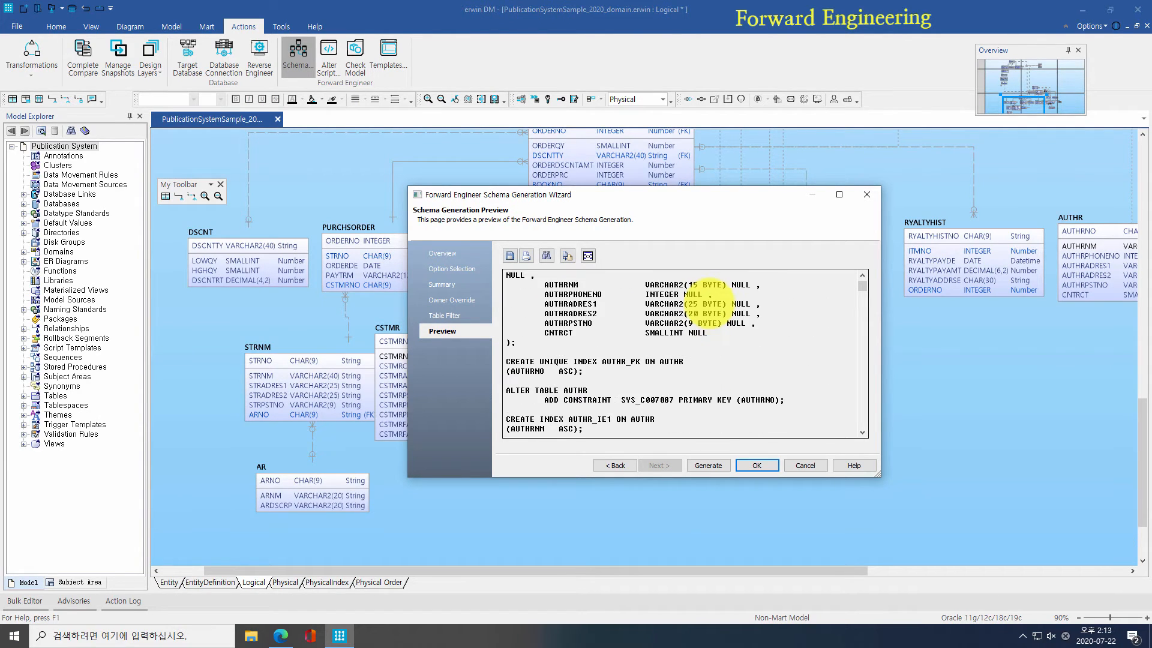
scroll(708, 298, down, 6)
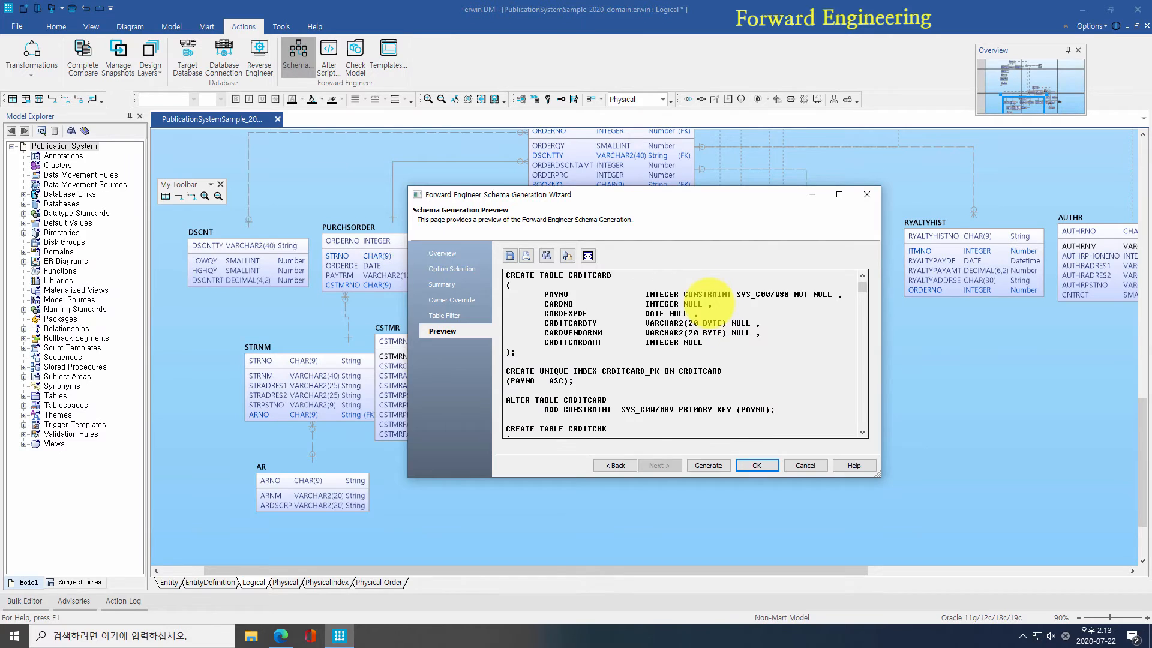
scroll(708, 297, down, 5)
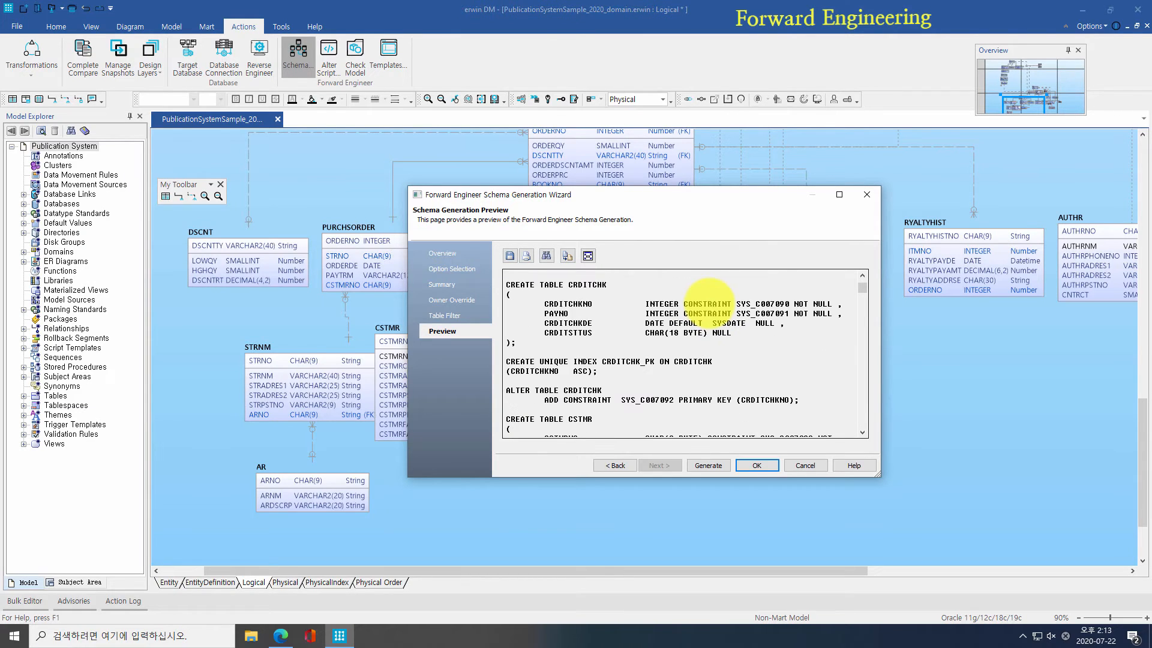
click(451, 268)
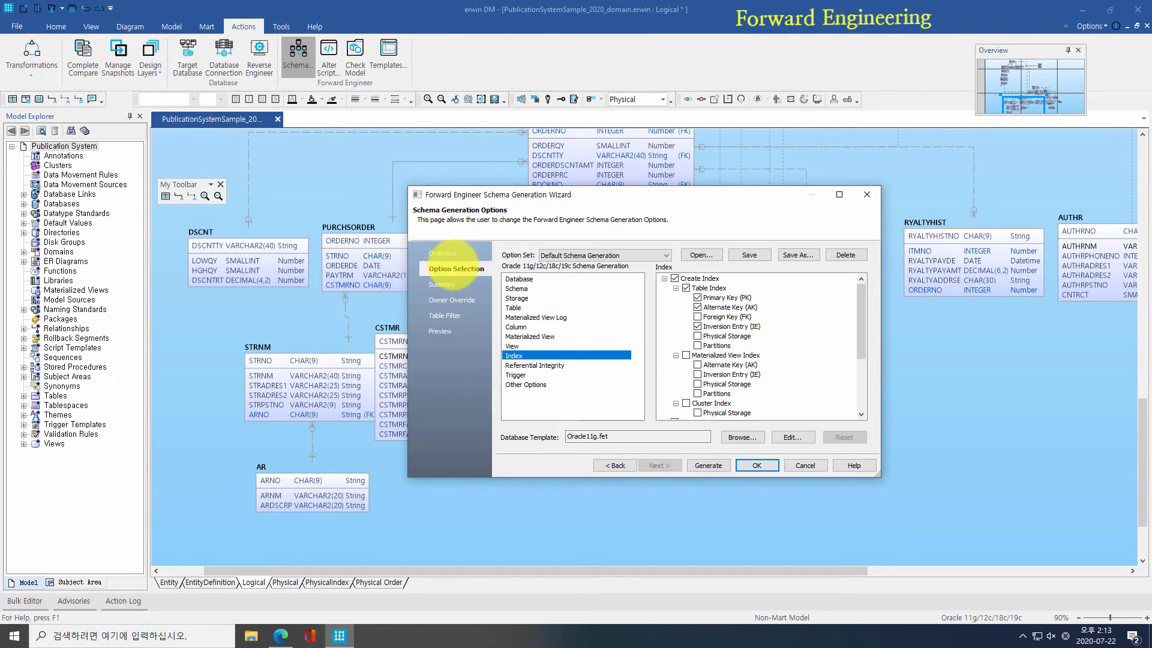
click(558, 255)
click(598, 274)
click(445, 285)
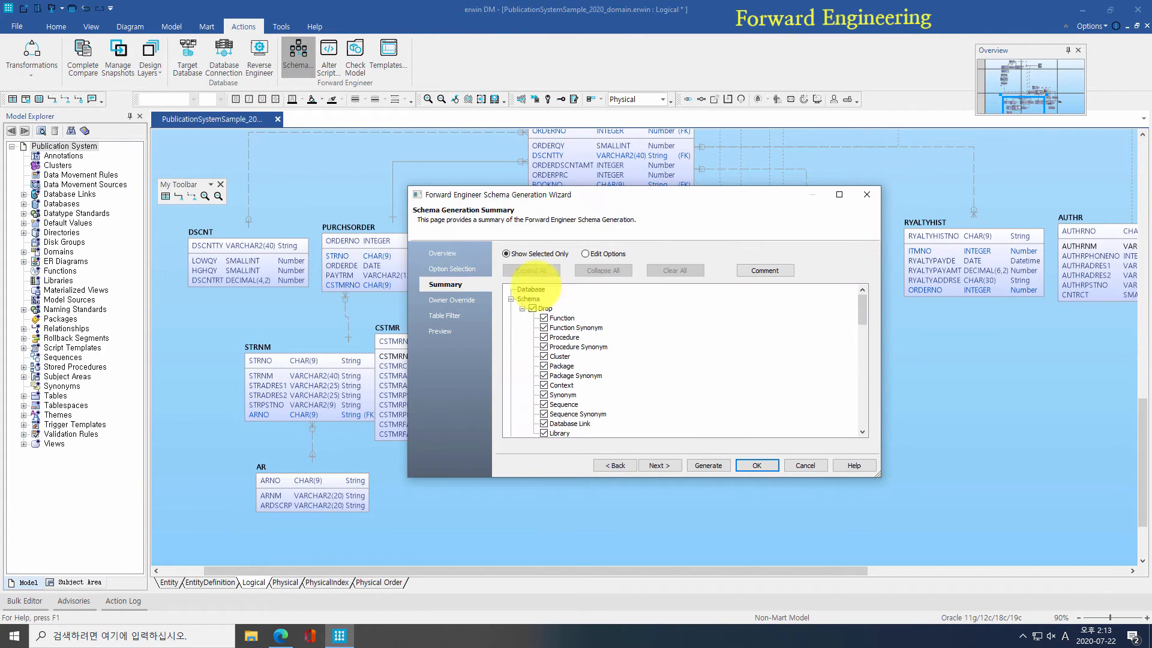
drag(862, 300, 862, 349)
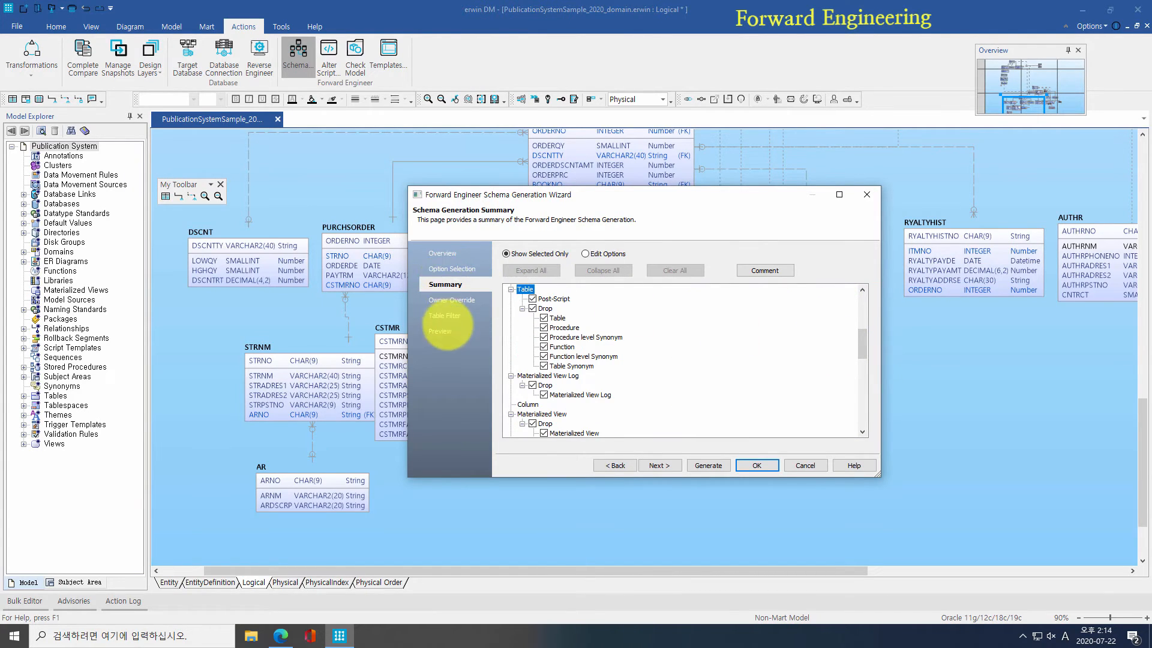
Step: Preview the DDL again, showing ALTER TABLE … DROP CONSTRAINT statements, and list the option sets
click(441, 331)
scroll(738, 329, down, 8)
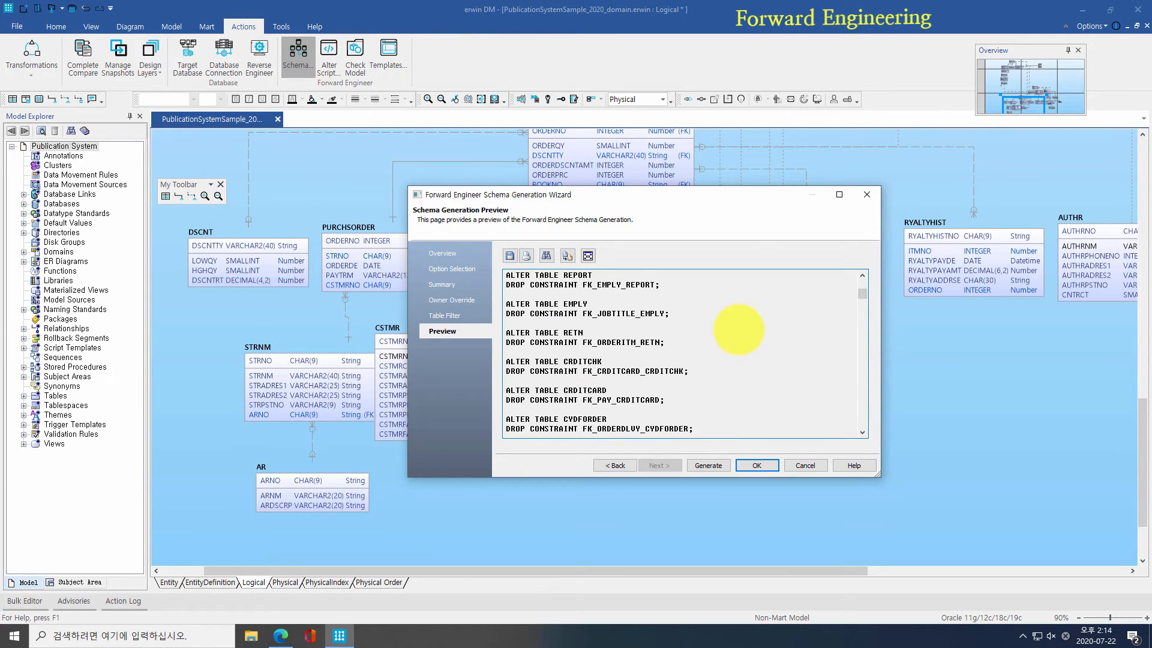
scroll(738, 329, down, 3)
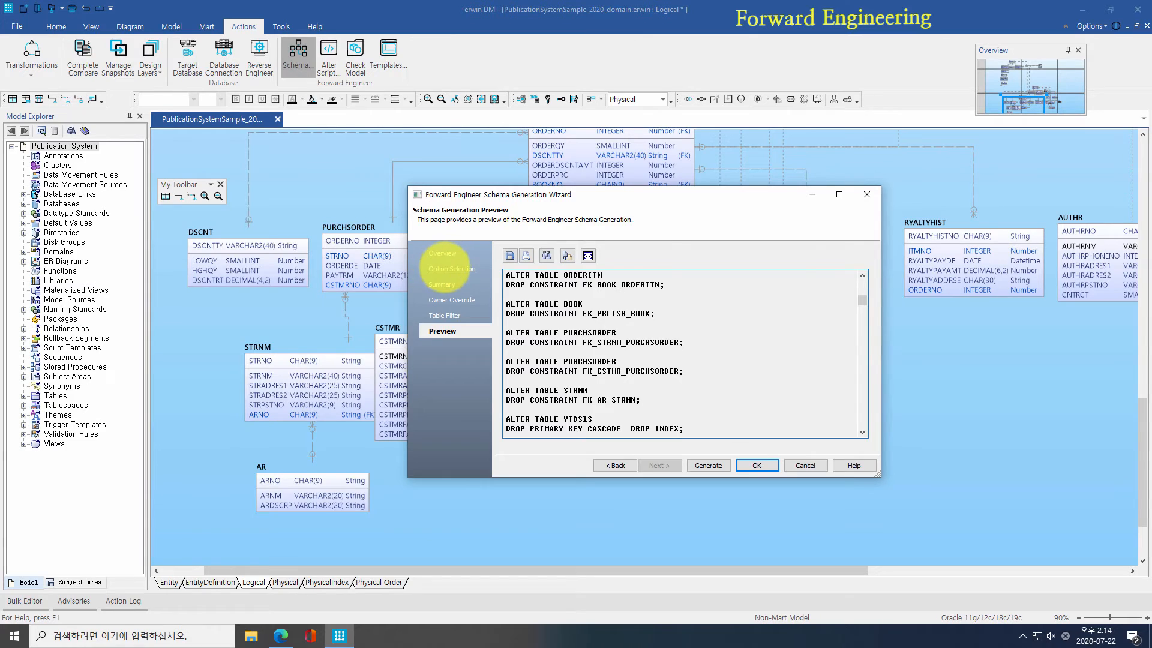
click(445, 268)
click(579, 255)
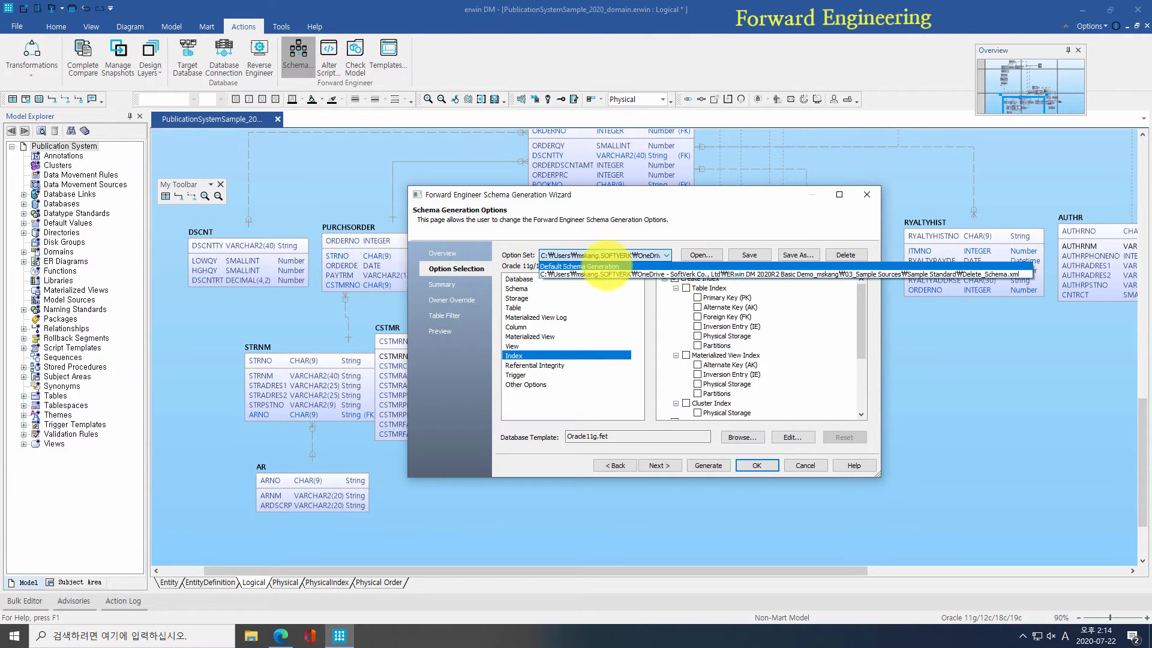
Step: Pick Default Schema Generation, select Comments under Other Options, then cancel the wizard
click(624, 268)
click(555, 385)
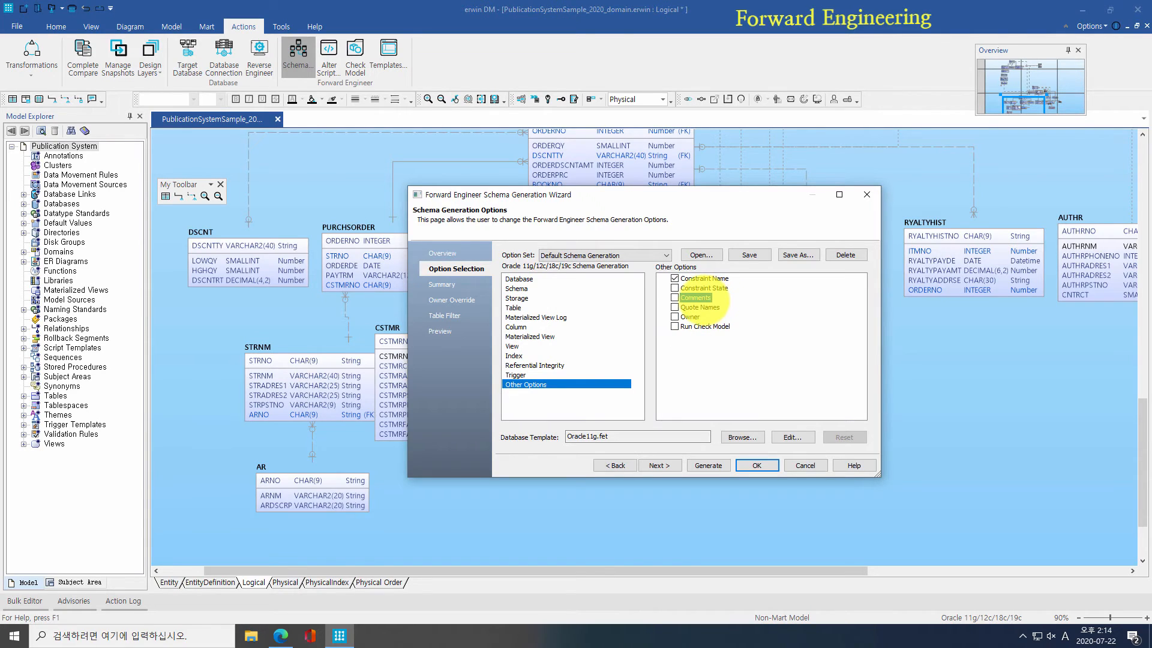
click(691, 298)
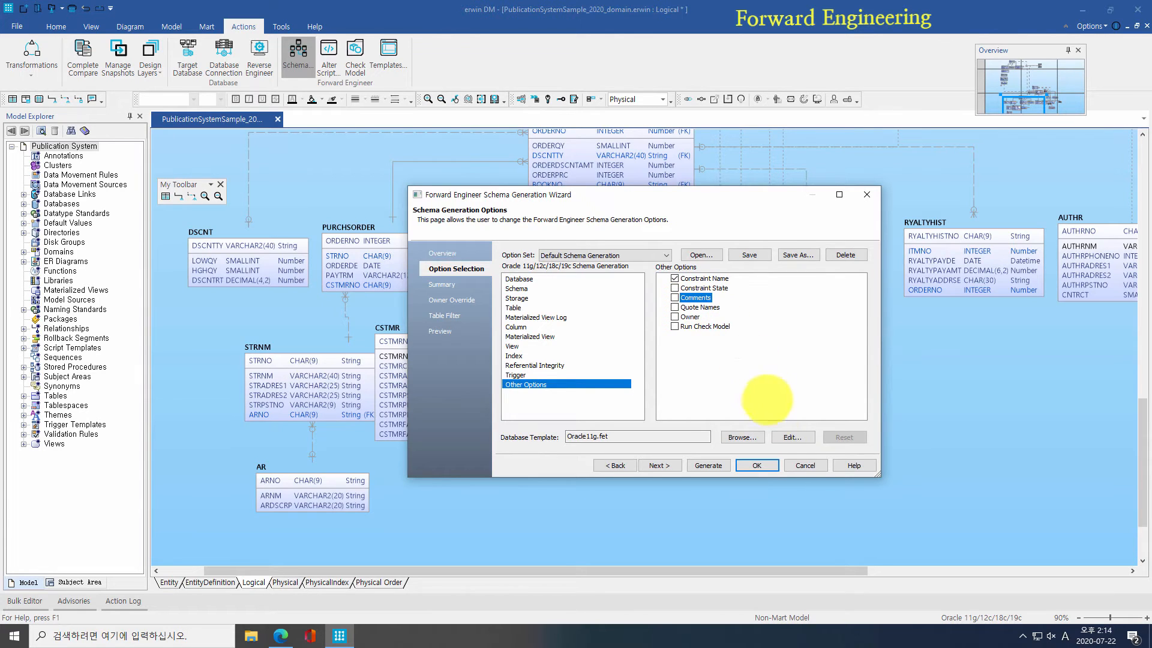
click(804, 464)
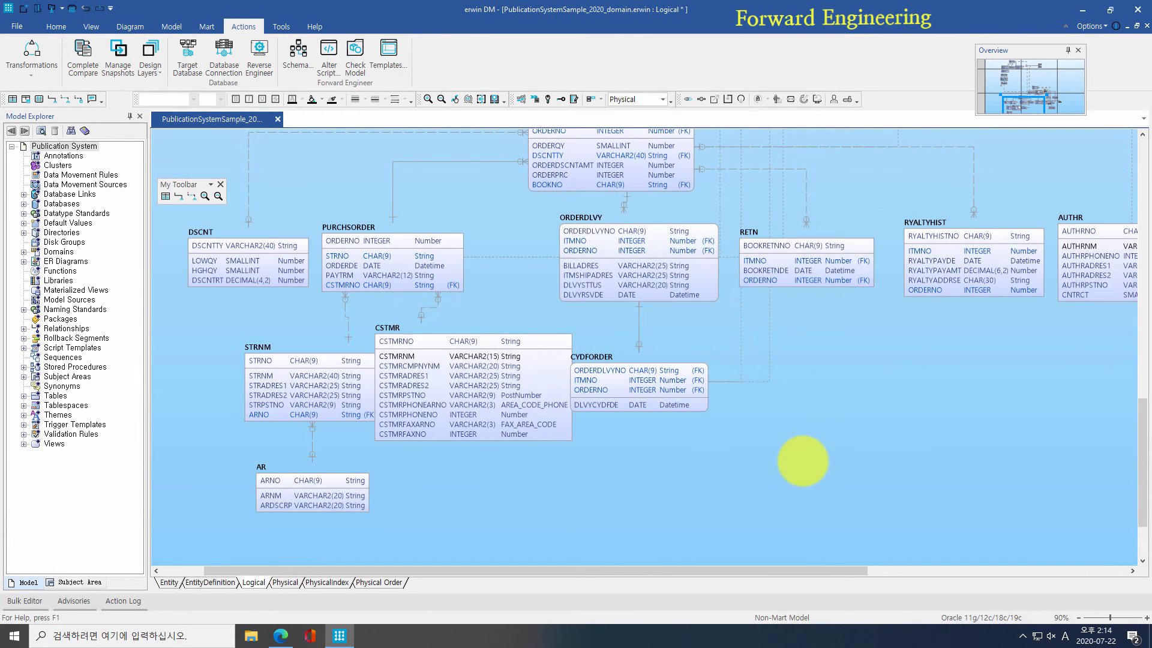
click(171, 26)
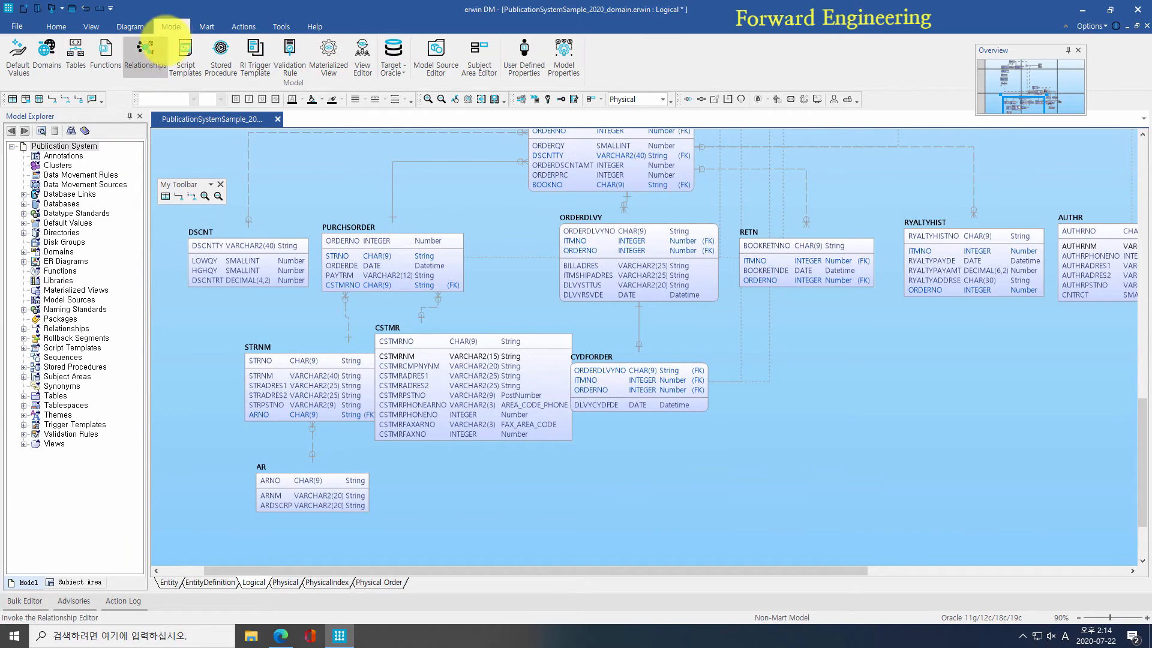
click(180, 69)
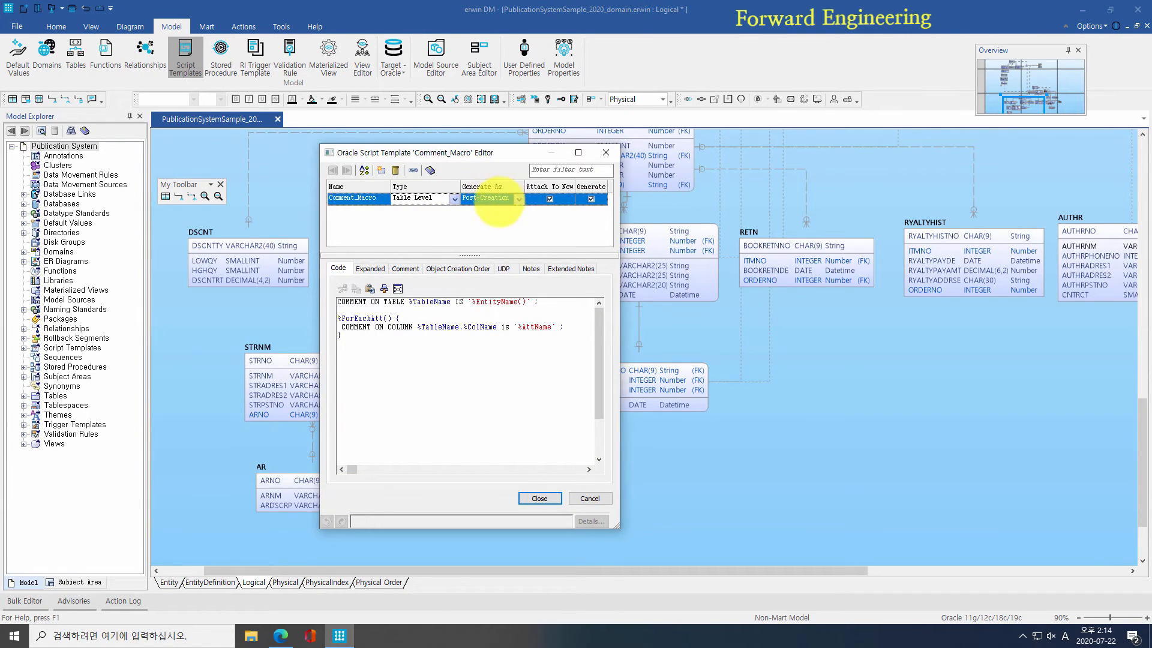
drag(434, 351, 277, 296)
click(416, 338)
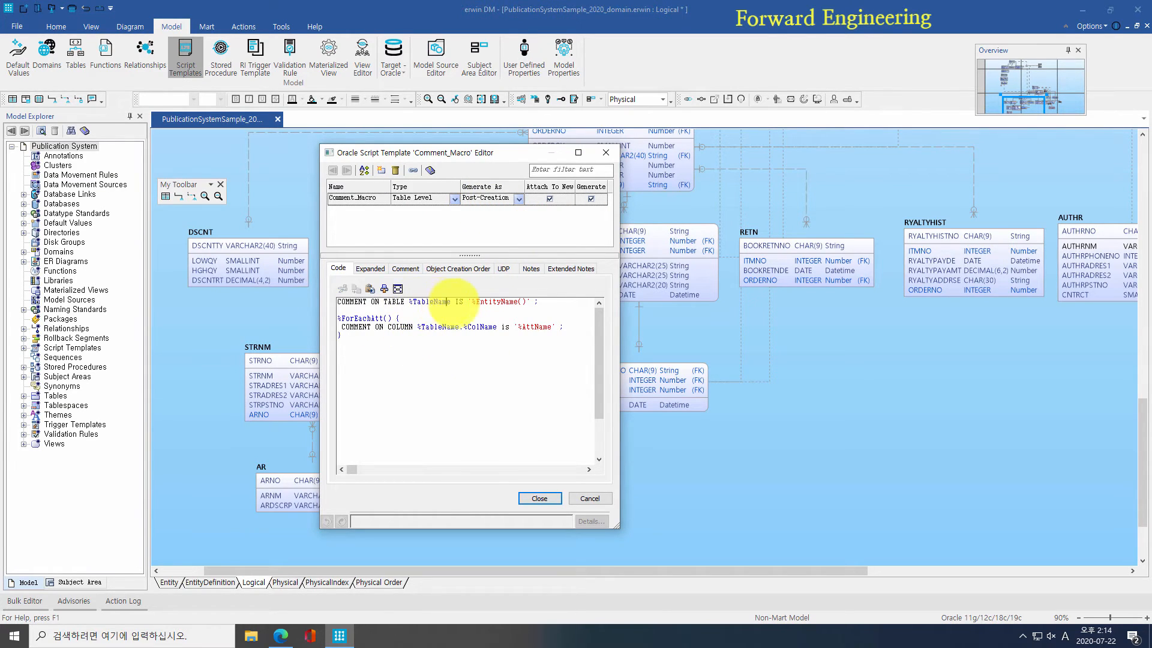
drag(471, 301, 515, 301)
click(490, 312)
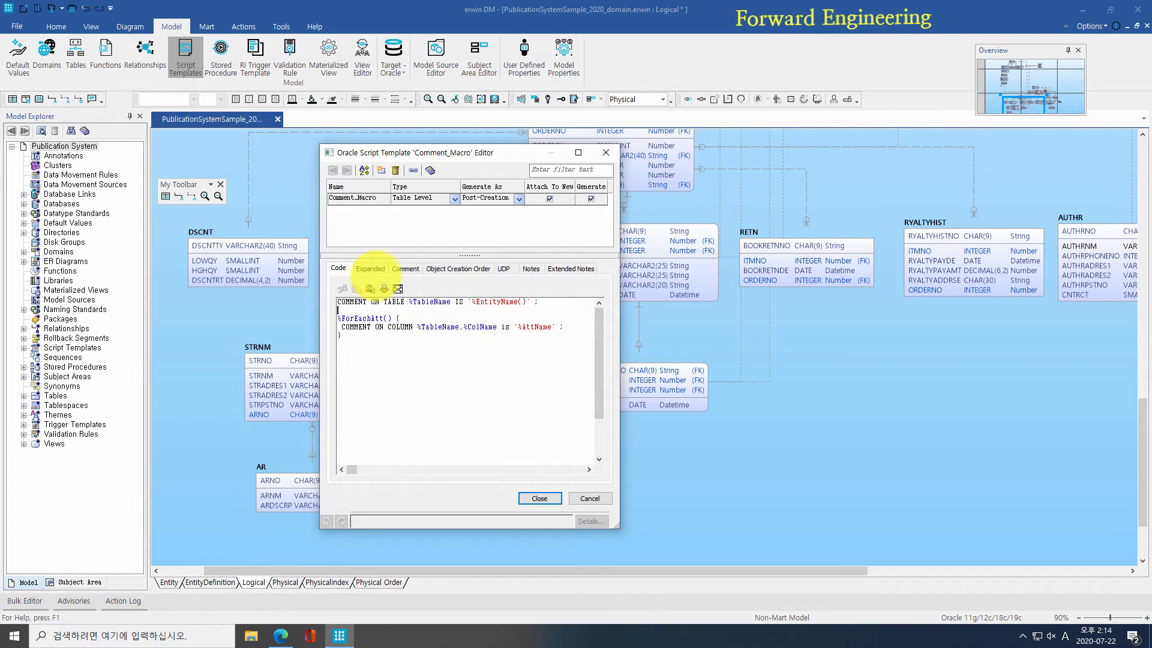
click(371, 268)
click(516, 298)
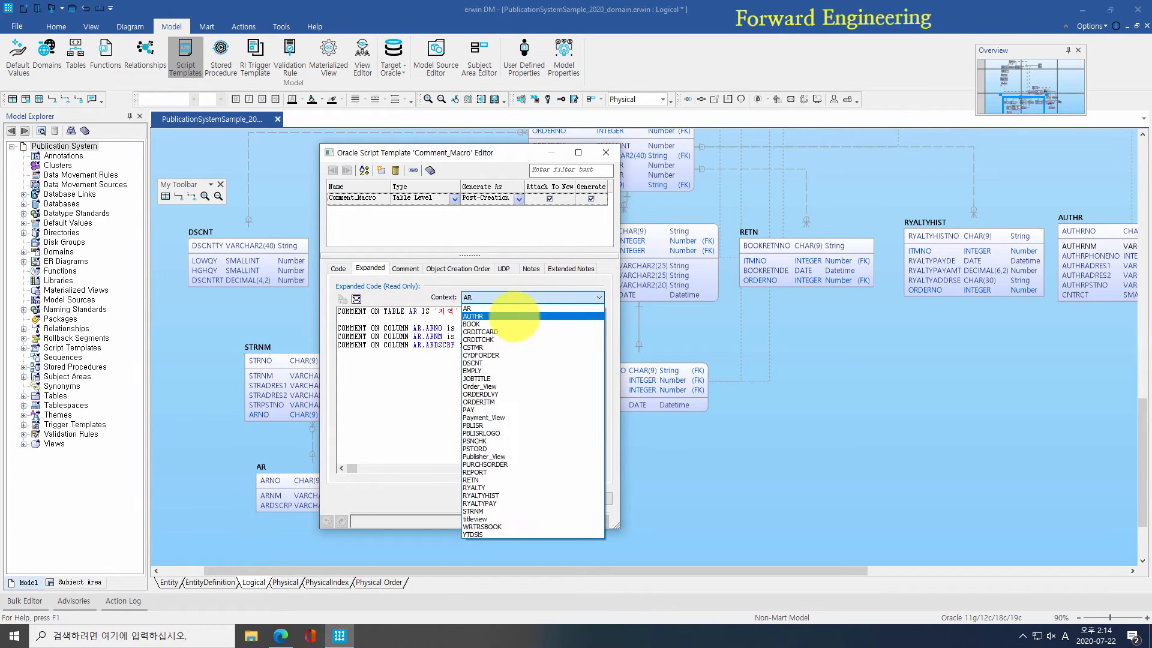
click(514, 311)
click(515, 298)
click(512, 329)
click(512, 298)
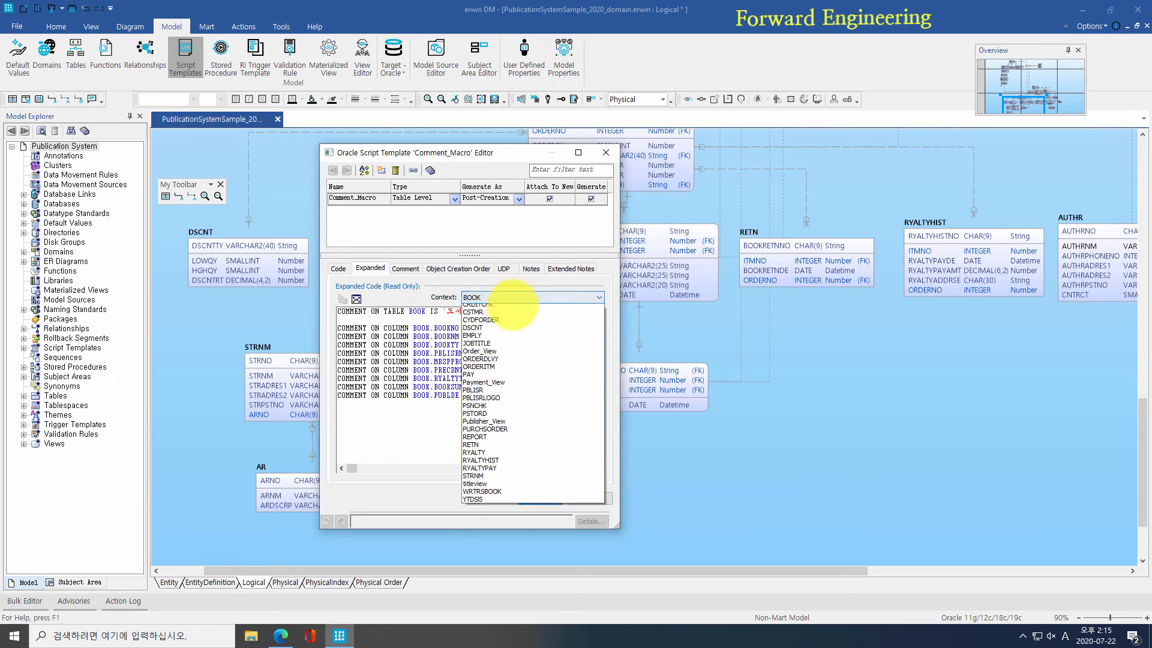
click(497, 330)
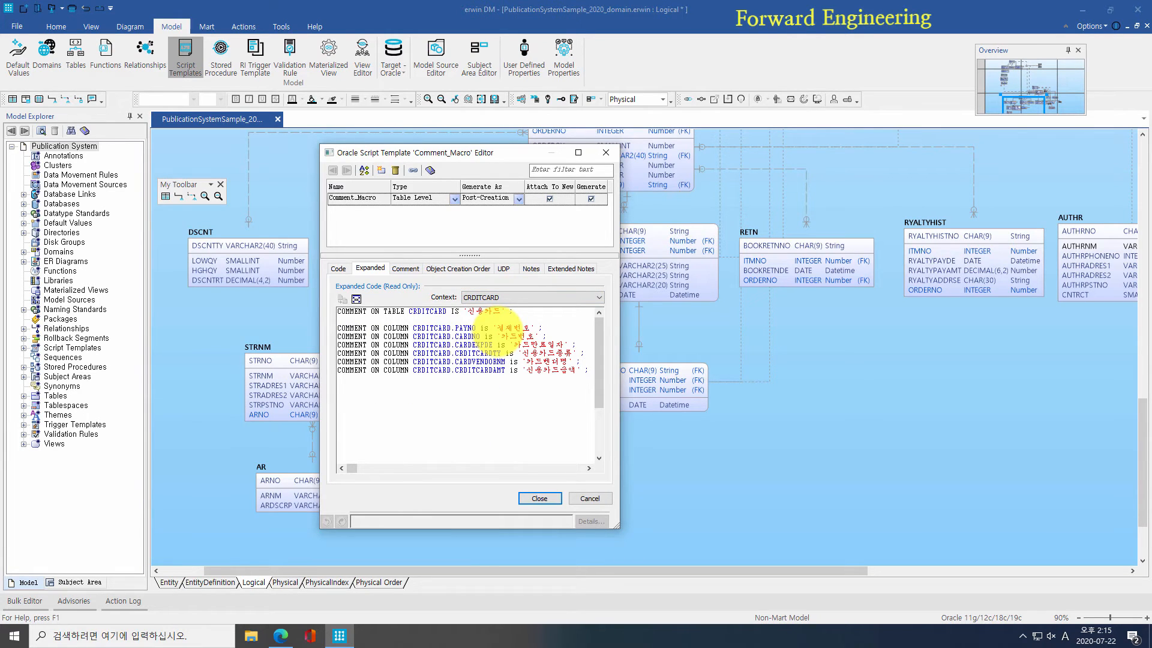
click(540, 499)
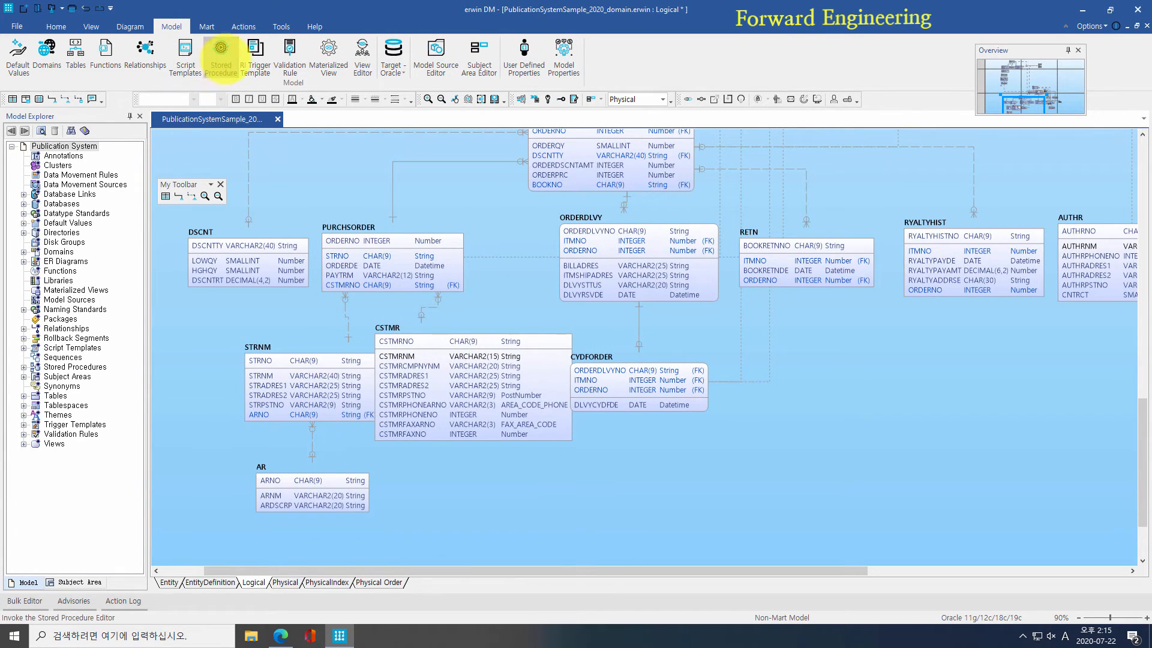
Step: Reopen schema generation, select Comments under Other Options, and check the Table create/drop options
click(243, 26)
click(297, 55)
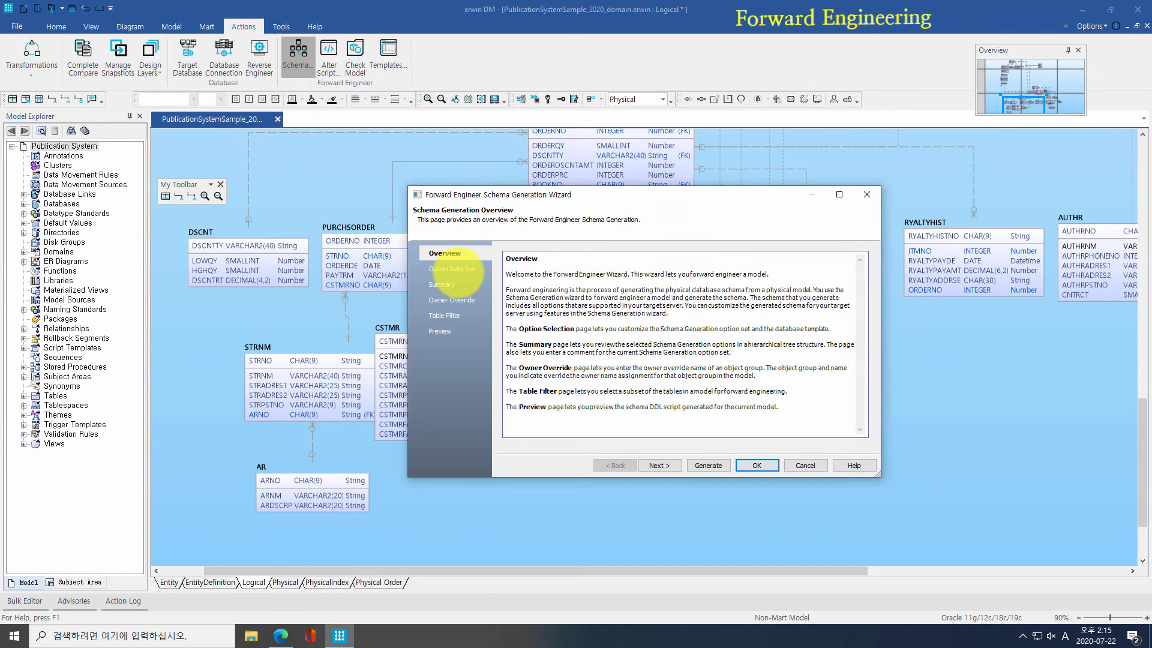
click(453, 268)
click(528, 384)
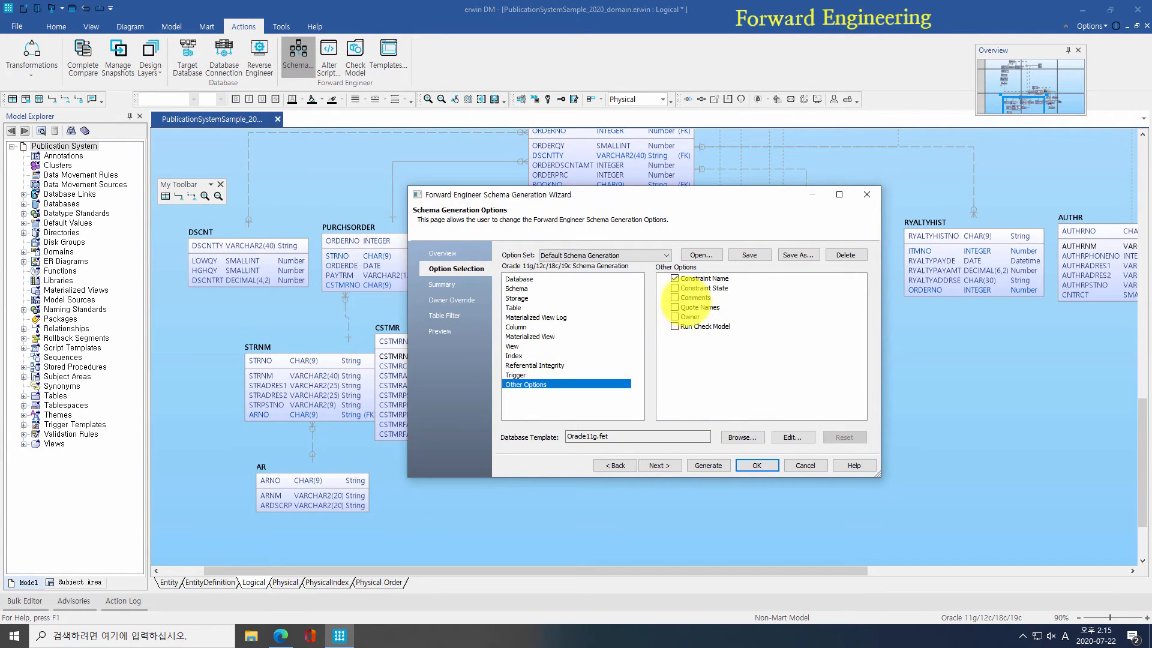
click(693, 297)
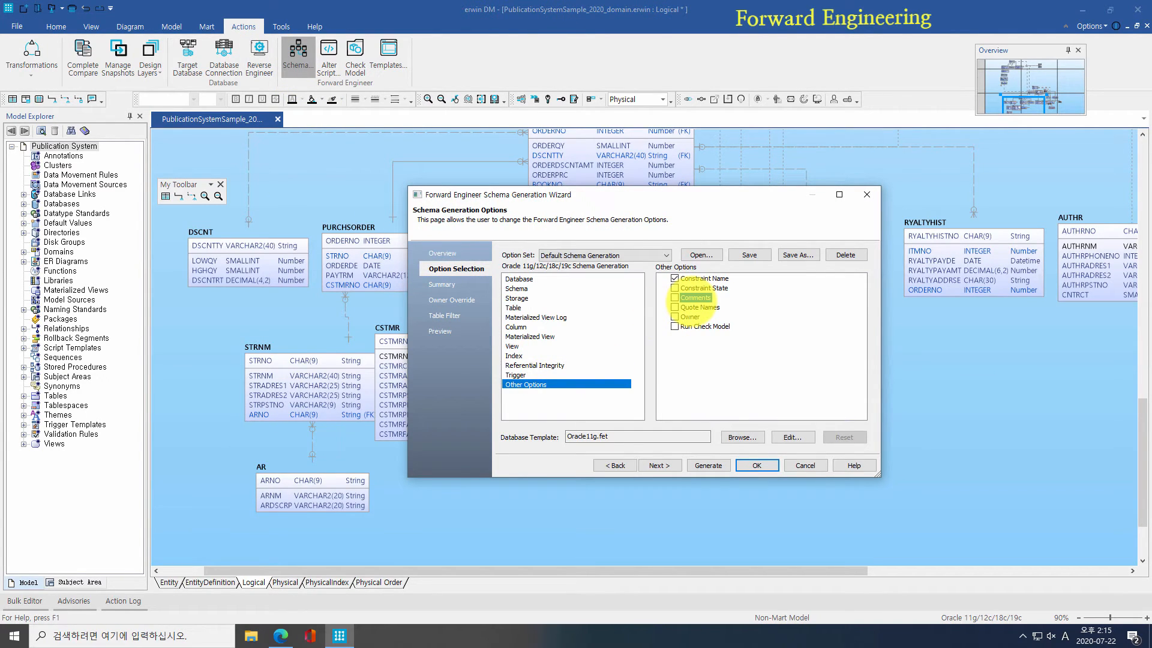
click(514, 307)
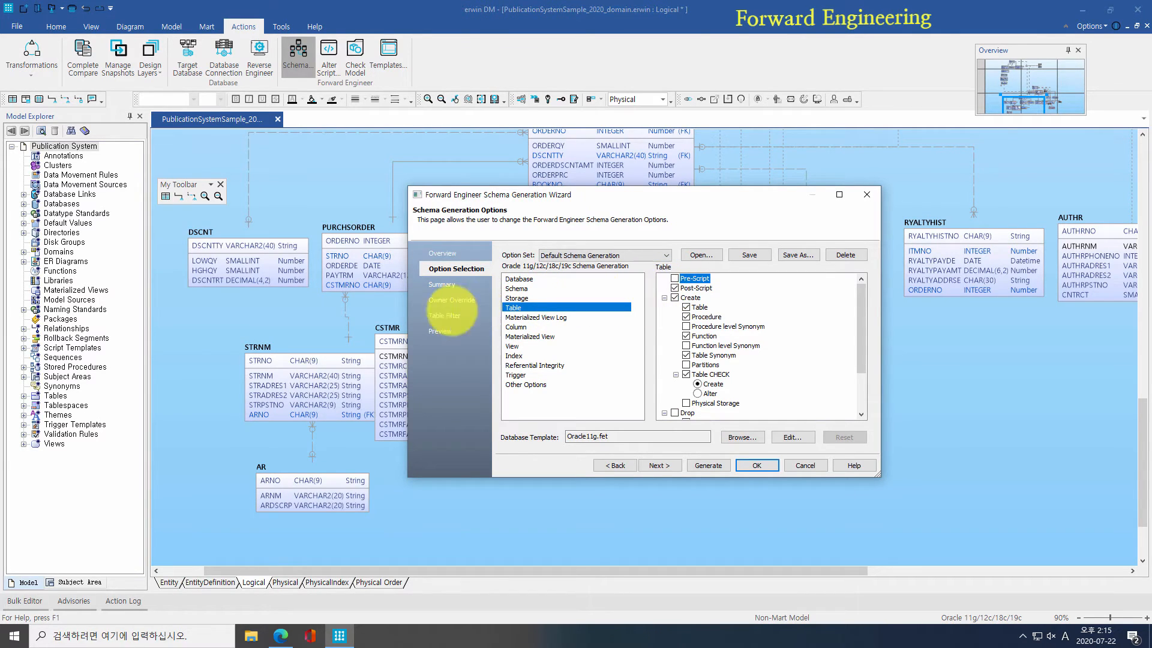
Step: Verify the COMMENT ON statements for AR in the DDL preview, then start Generate to Oracle
click(442, 331)
scroll(666, 345, down, 1)
scroll(666, 345, down, 3)
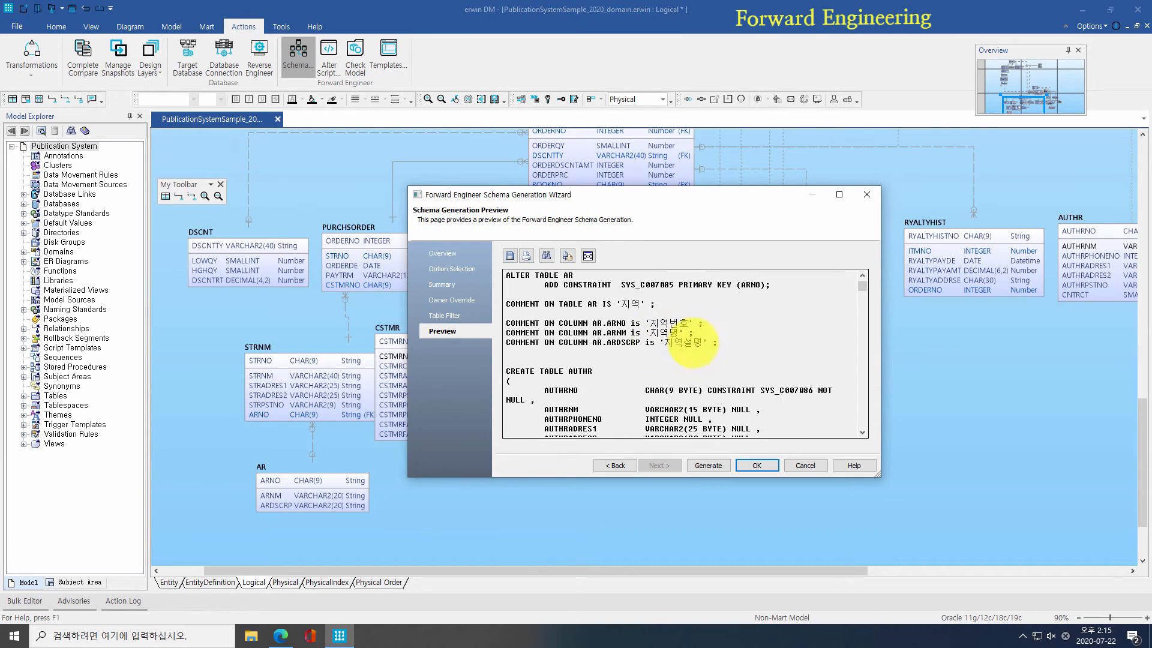
drag(719, 345, 505, 304)
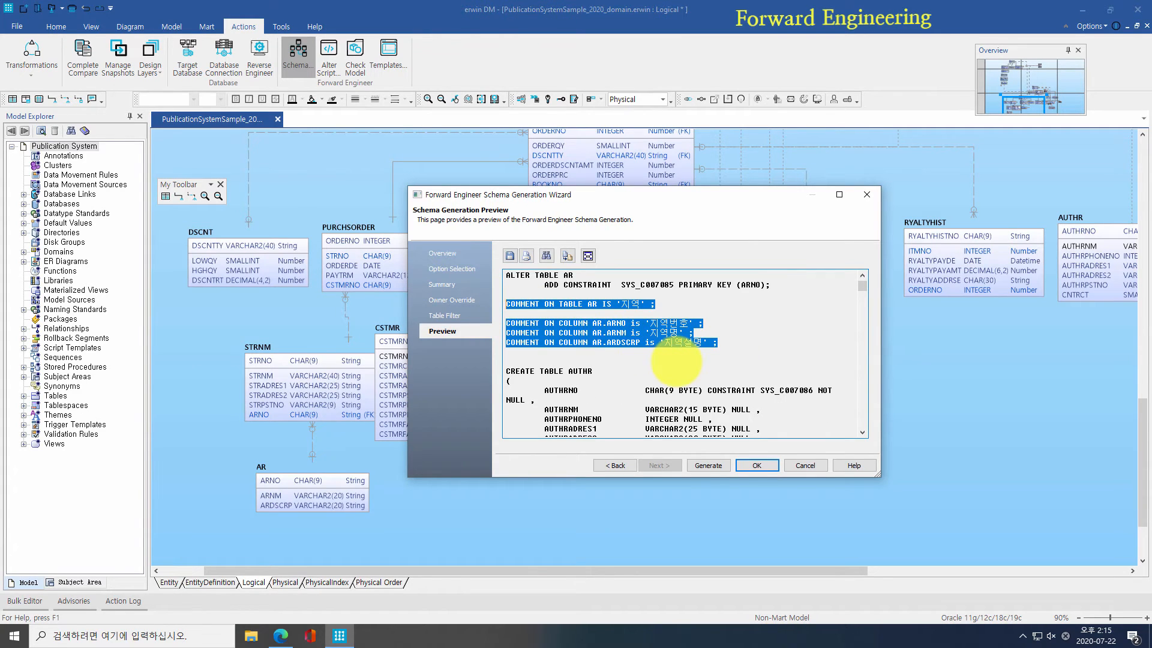
click(676, 361)
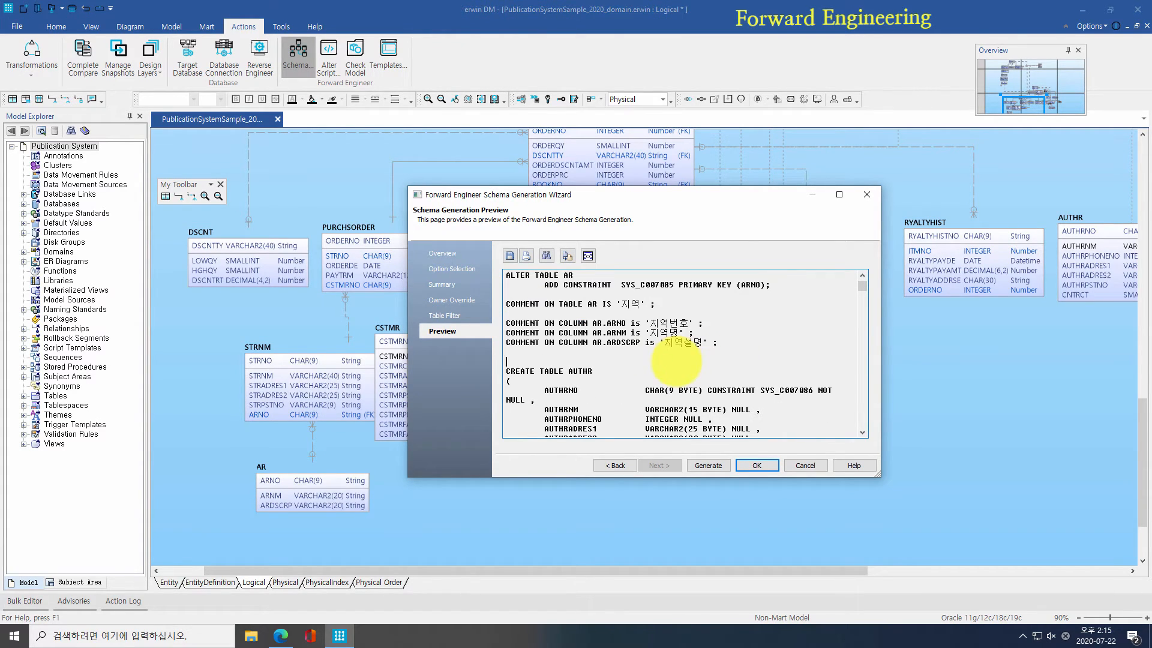
click(707, 466)
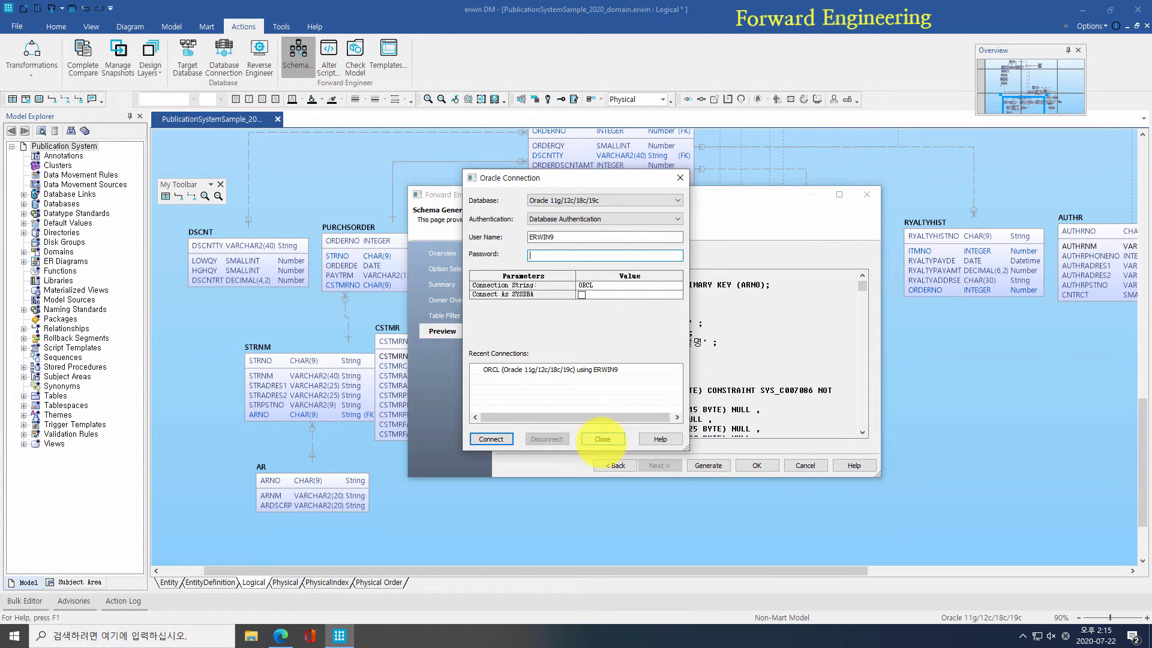
Step: Dismiss the Oracle connection prompt and the schema report save dialog, then cancel the wizard
click(603, 439)
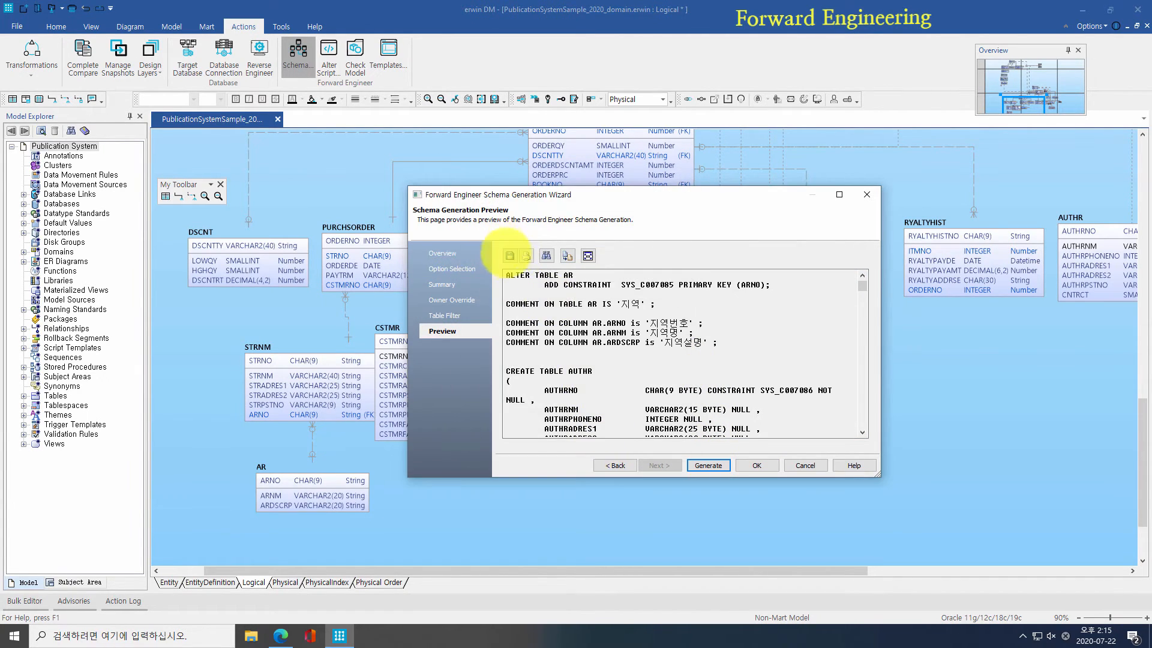
click(510, 257)
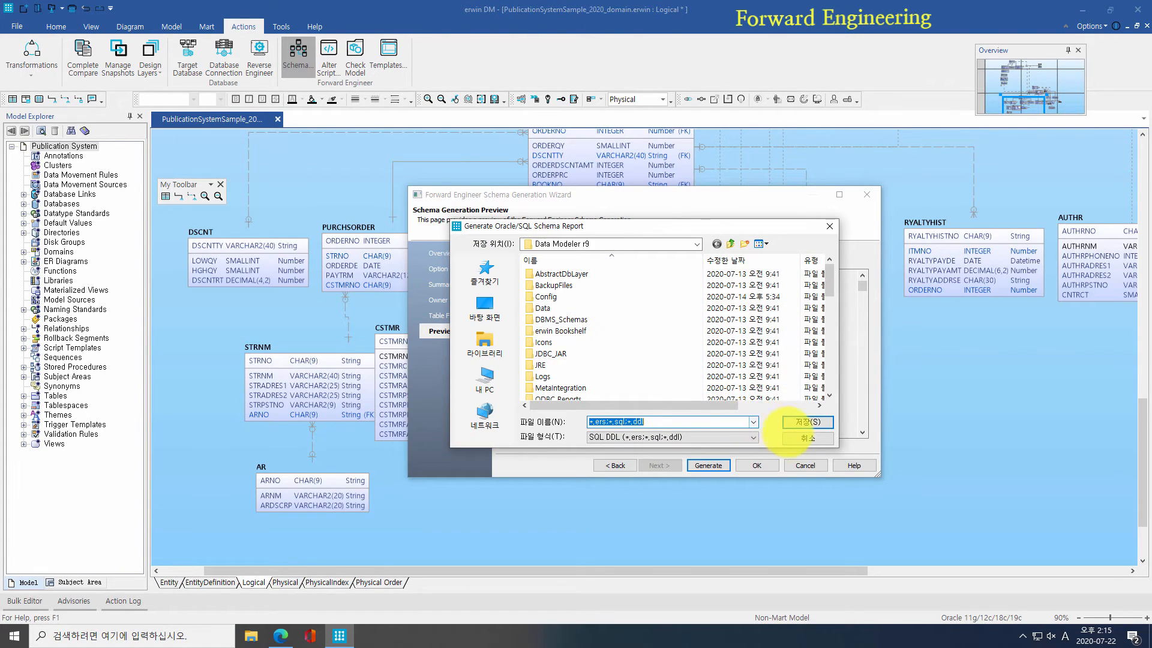
click(790, 438)
click(792, 460)
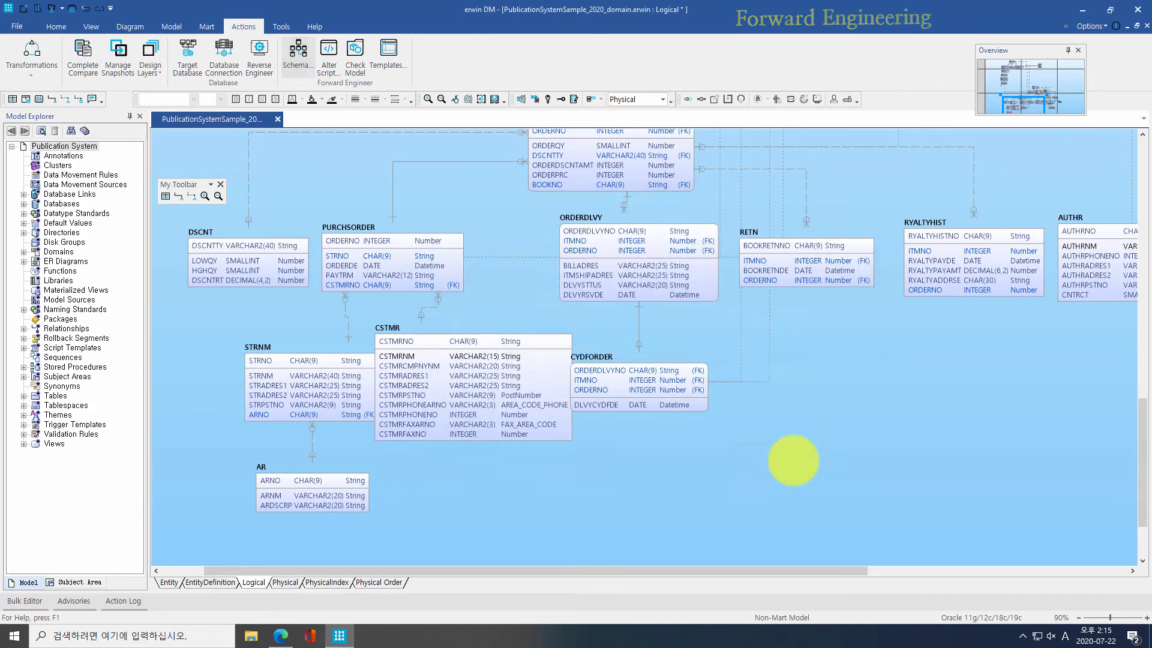
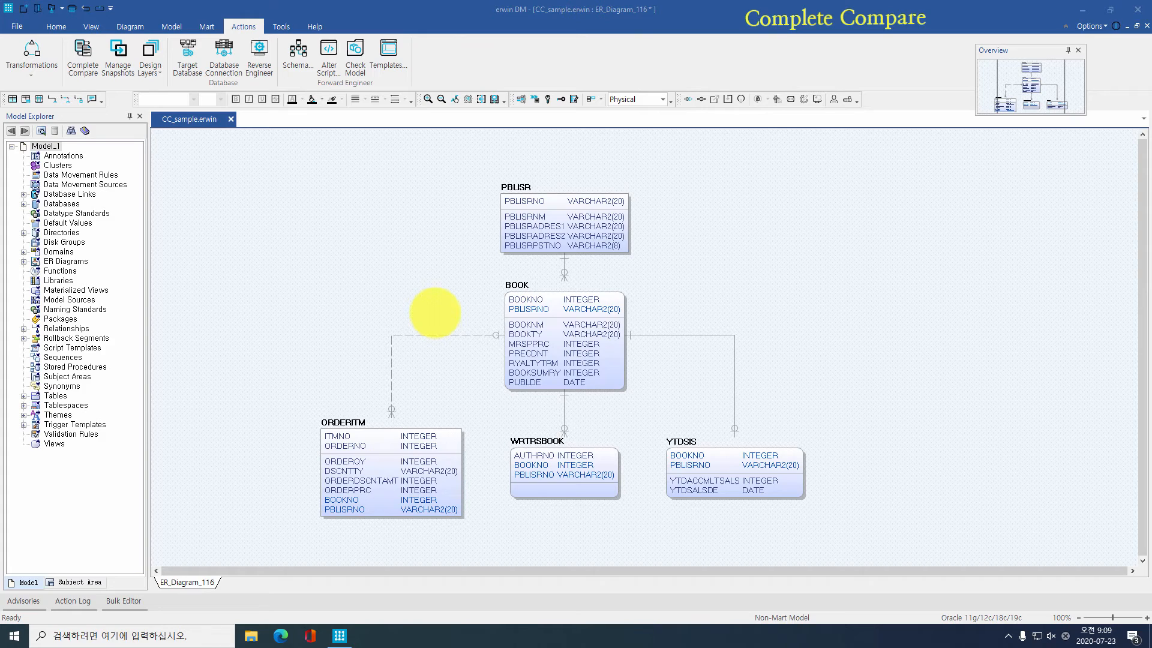
Step: Delete PUBLDE from the BOOK table and add a new ADDCOL column after BOOKSUMRY
click(519, 286)
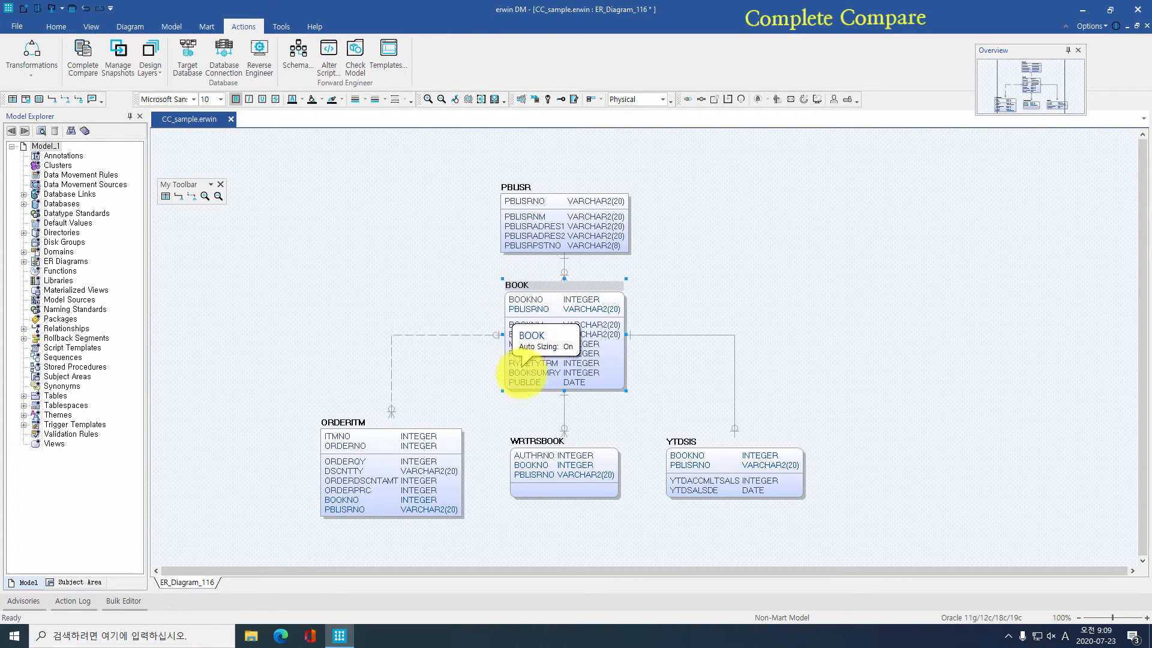
key(Delete)
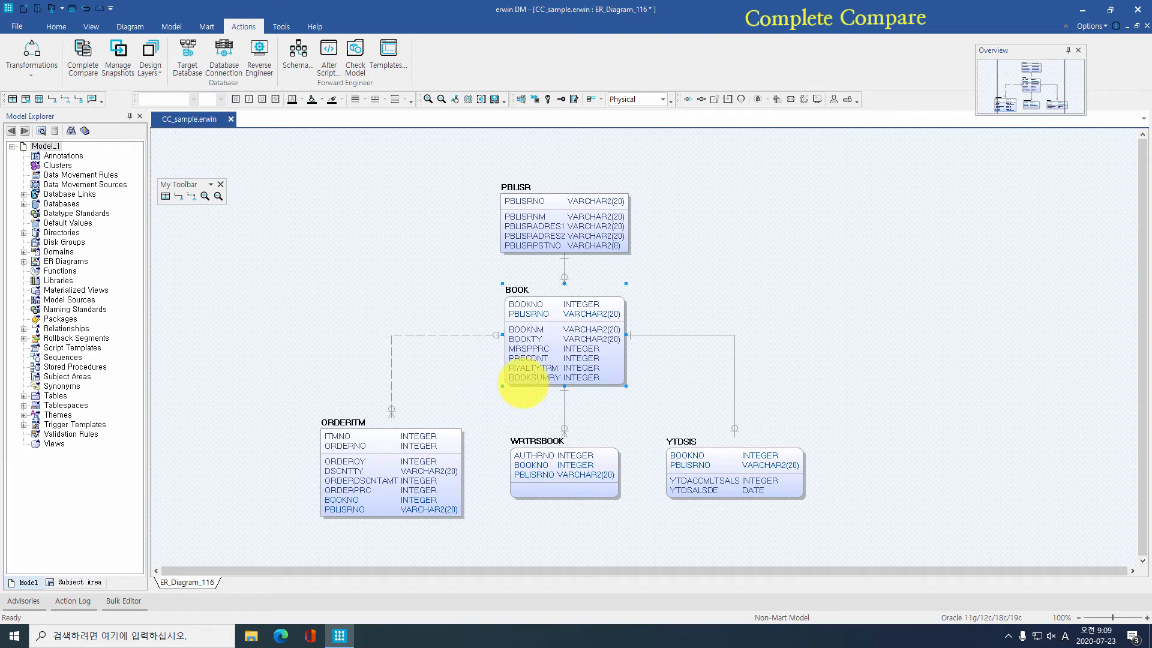
click(529, 380)
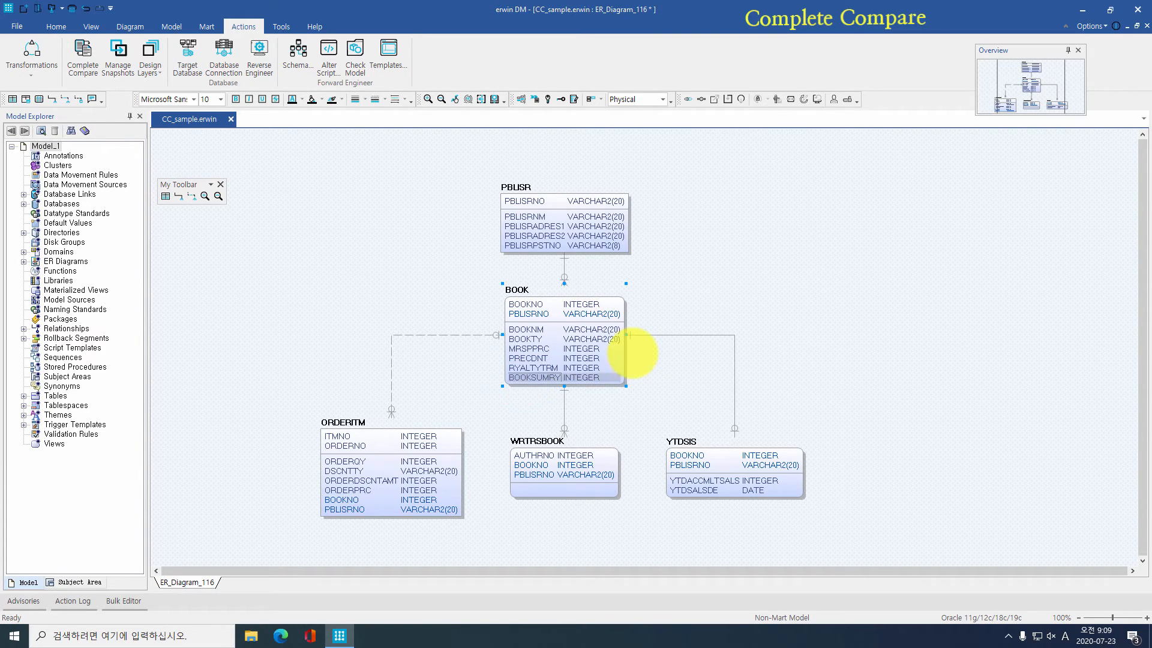
key(Return)
text(ADDCOL)
key(Return)
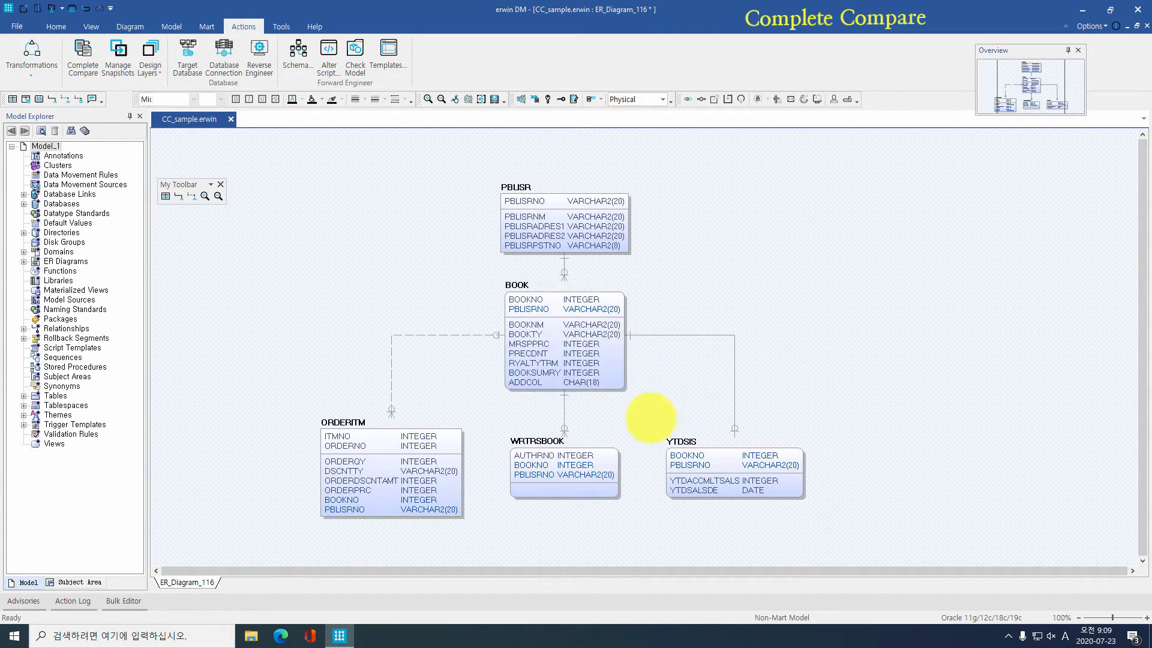
Step: In the Column Editor, set ADDCOL's data type to VARCHAR2(20)
double_click(536, 384)
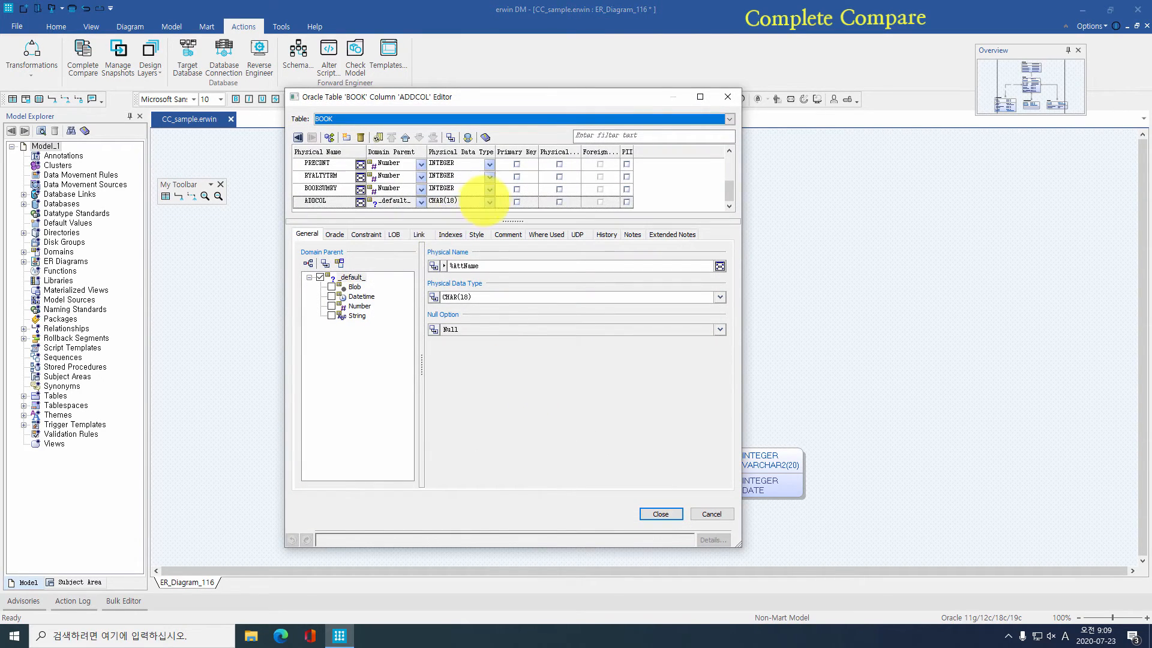
click(490, 202)
drag(488, 226, 487, 304)
click(422, 302)
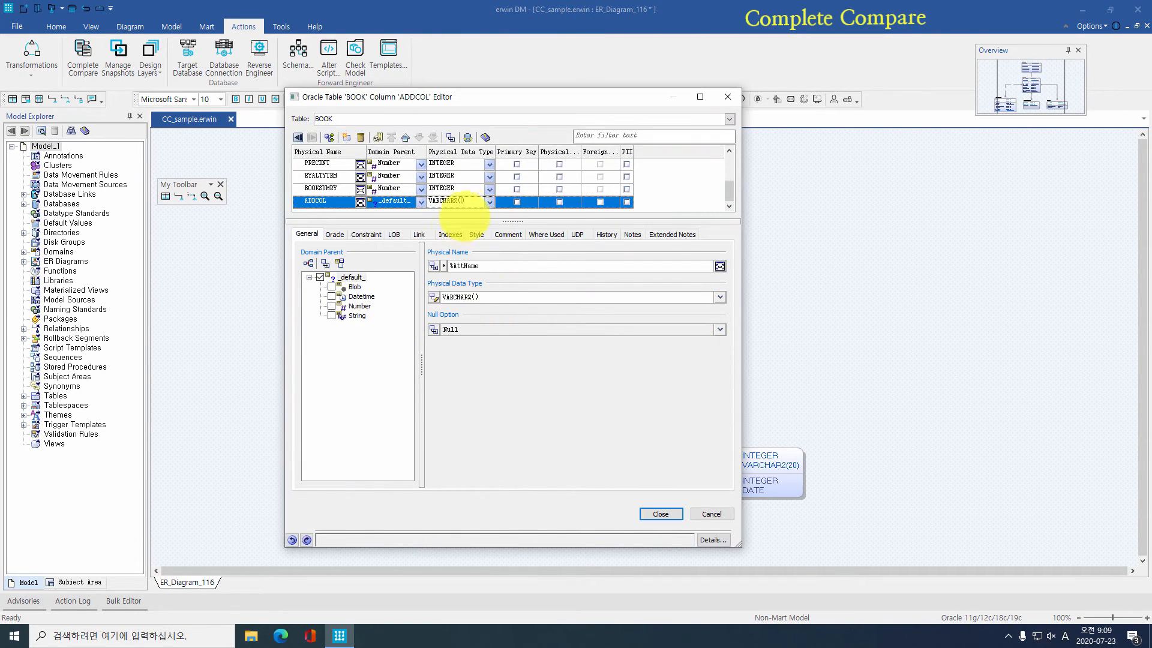
click(464, 202)
text(20)
key(Return)
Step: Change BOOKNM's length to VARCHAR2(30) and close the Column Editor
scroll(472, 196, up, 2)
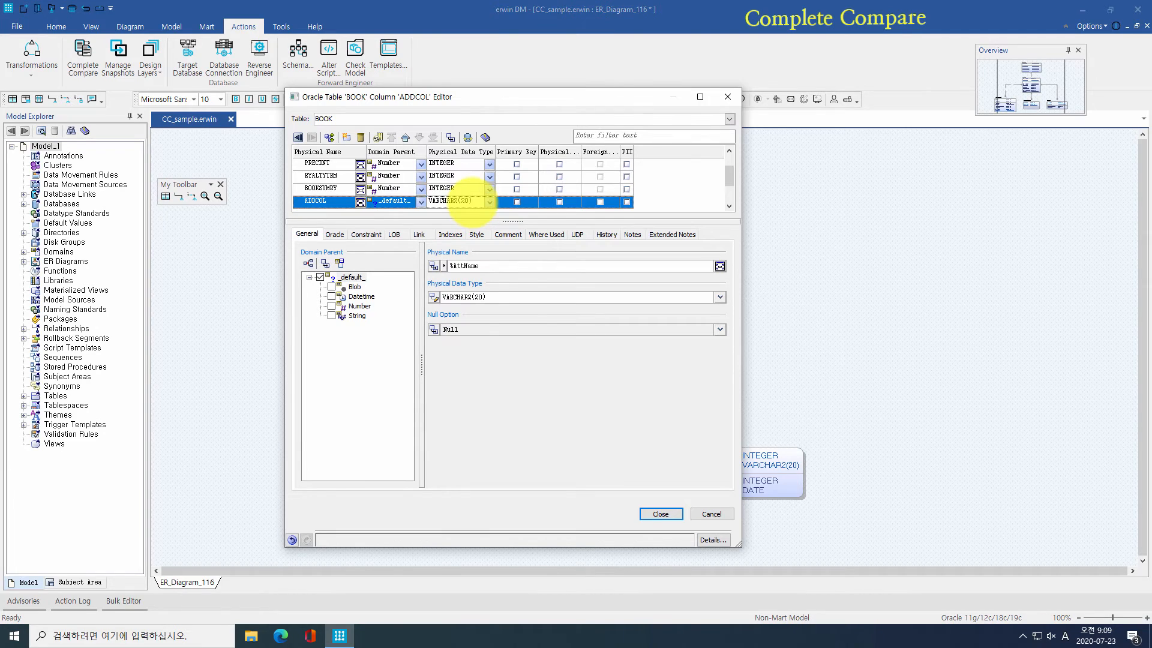
click(468, 192)
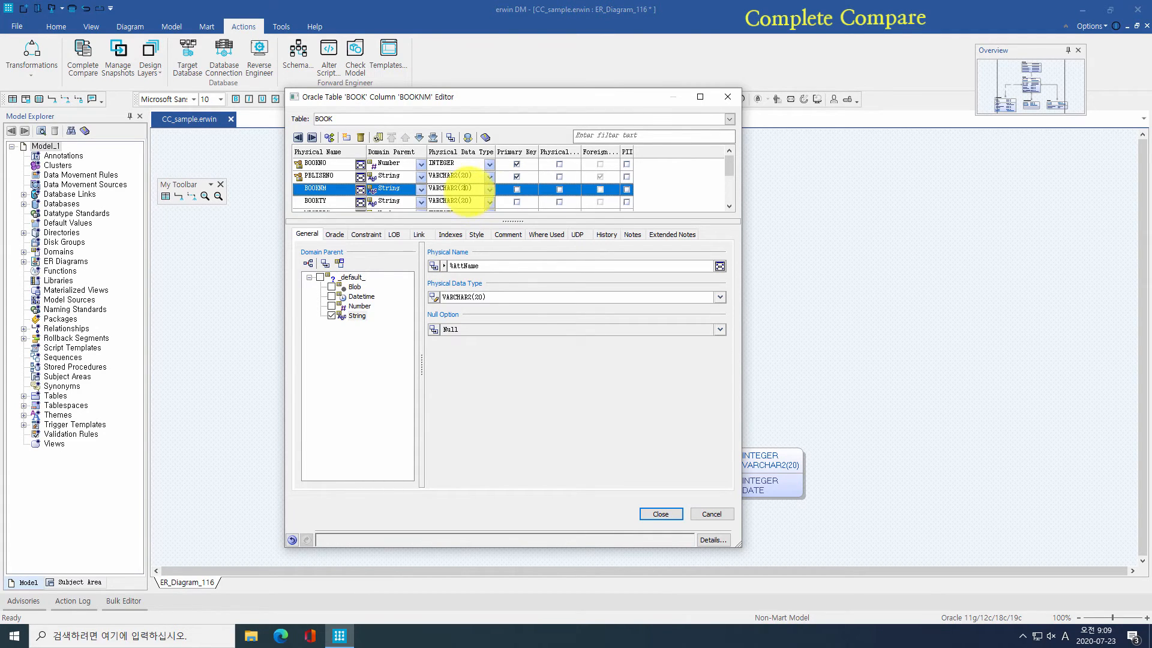
key(BackSpace)
text(3)
click(651, 511)
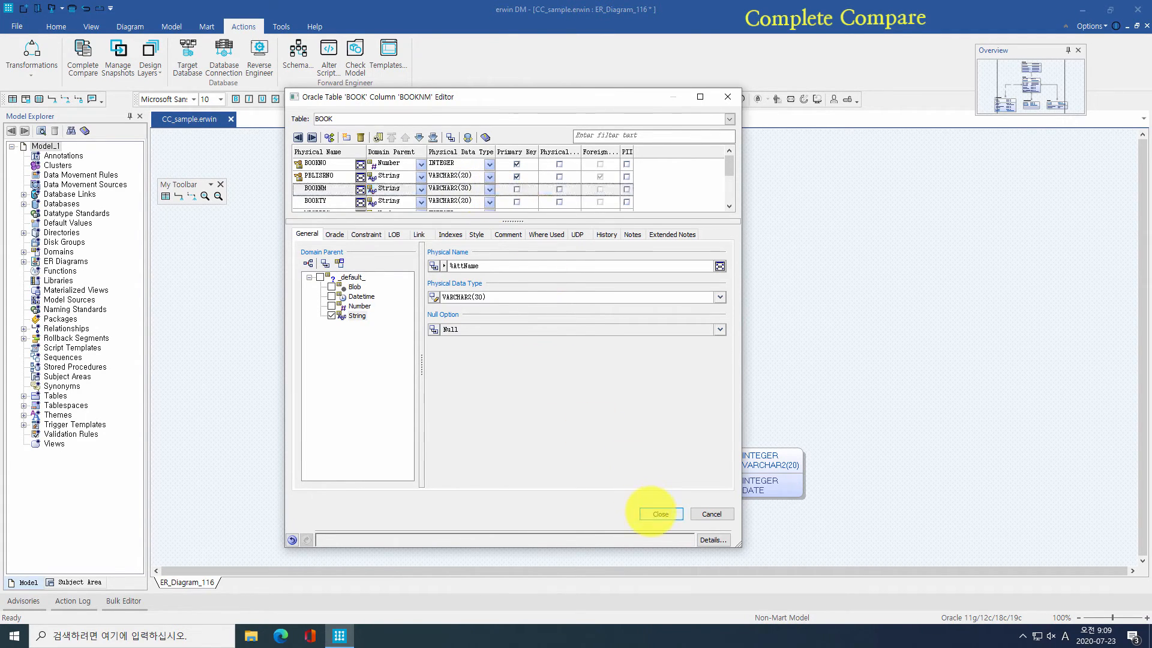
click(581, 327)
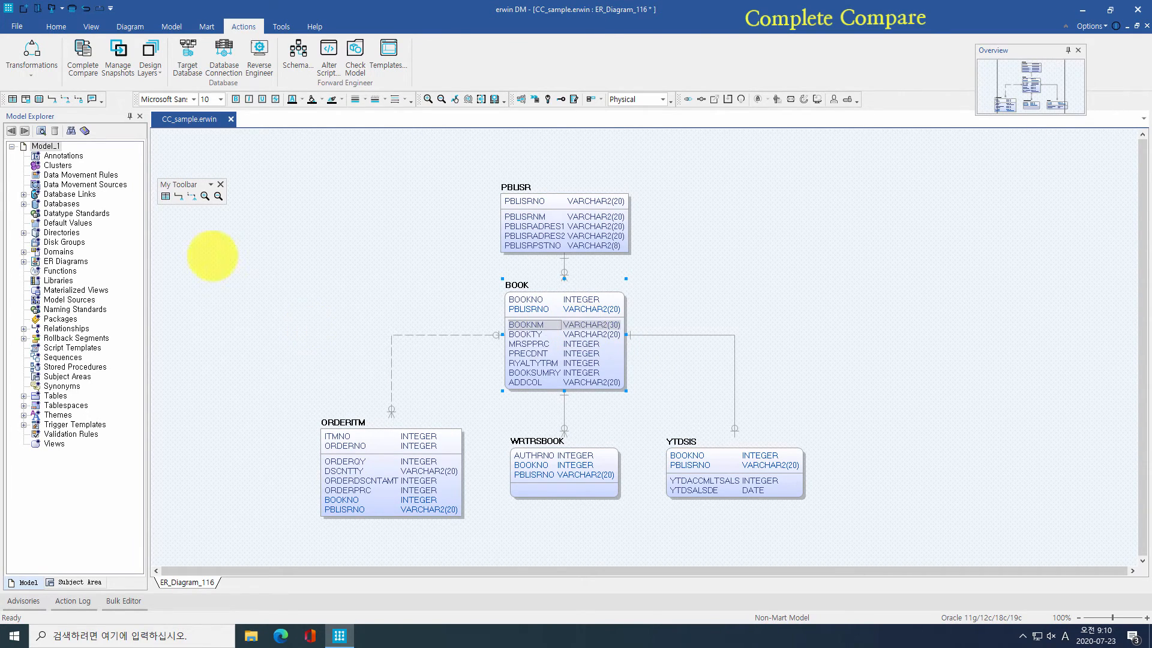
Step: Start Complete Compare and reverse-engineer the right-side model from the Oracle database
click(83, 57)
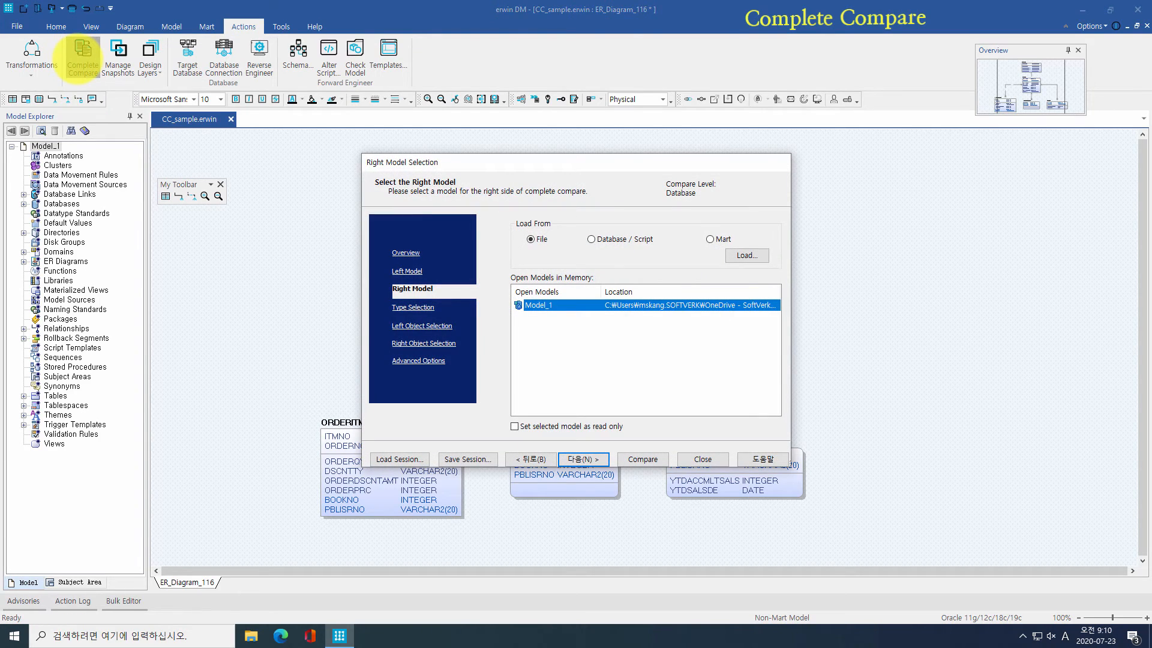
click(408, 271)
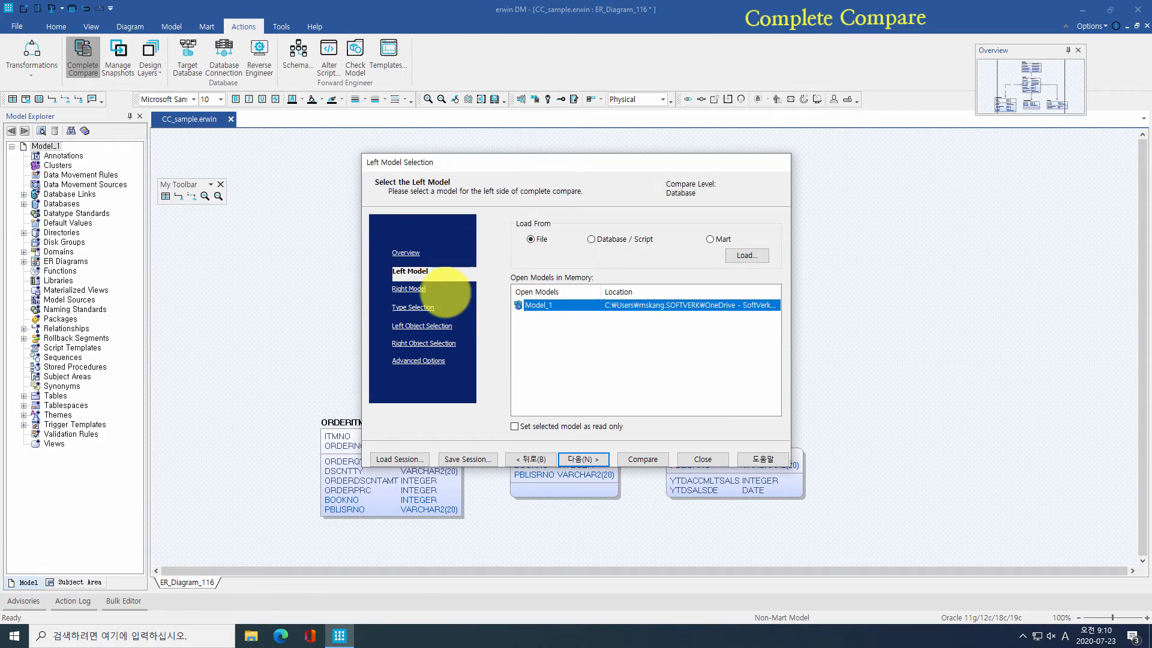
click(419, 289)
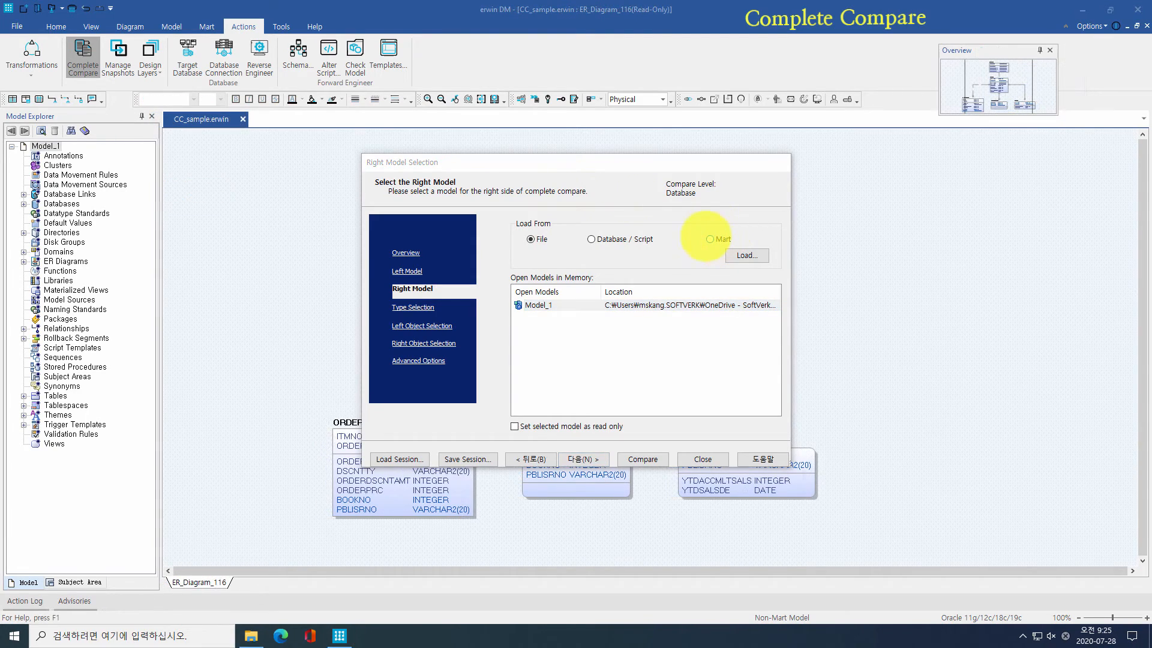
click(627, 239)
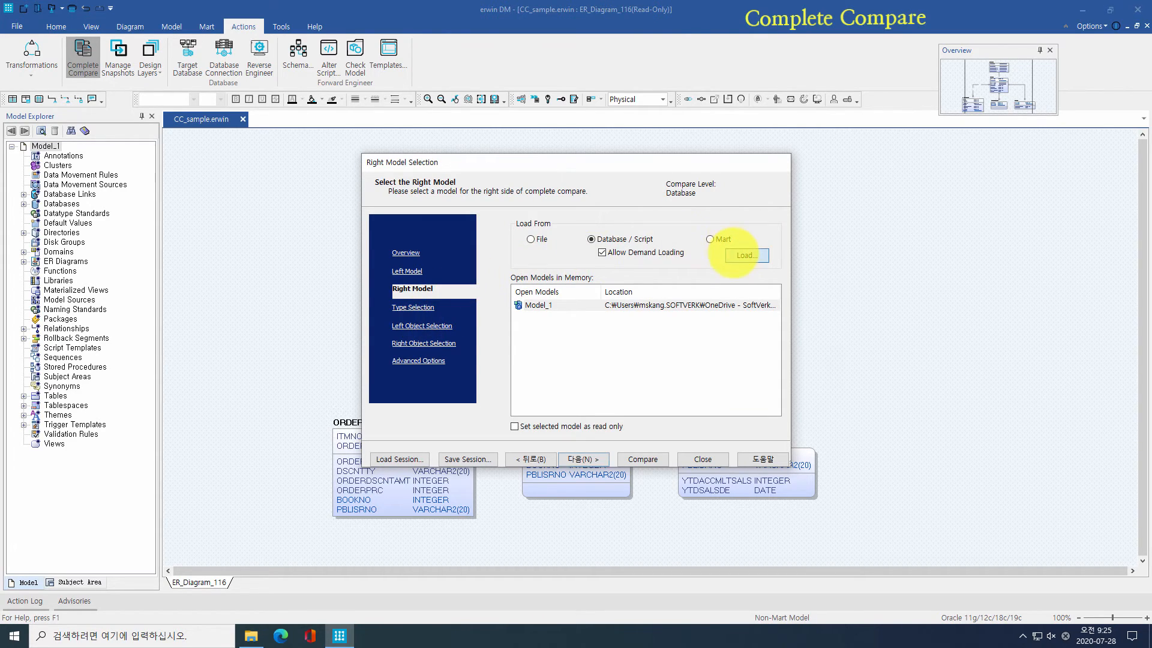
click(746, 255)
click(626, 380)
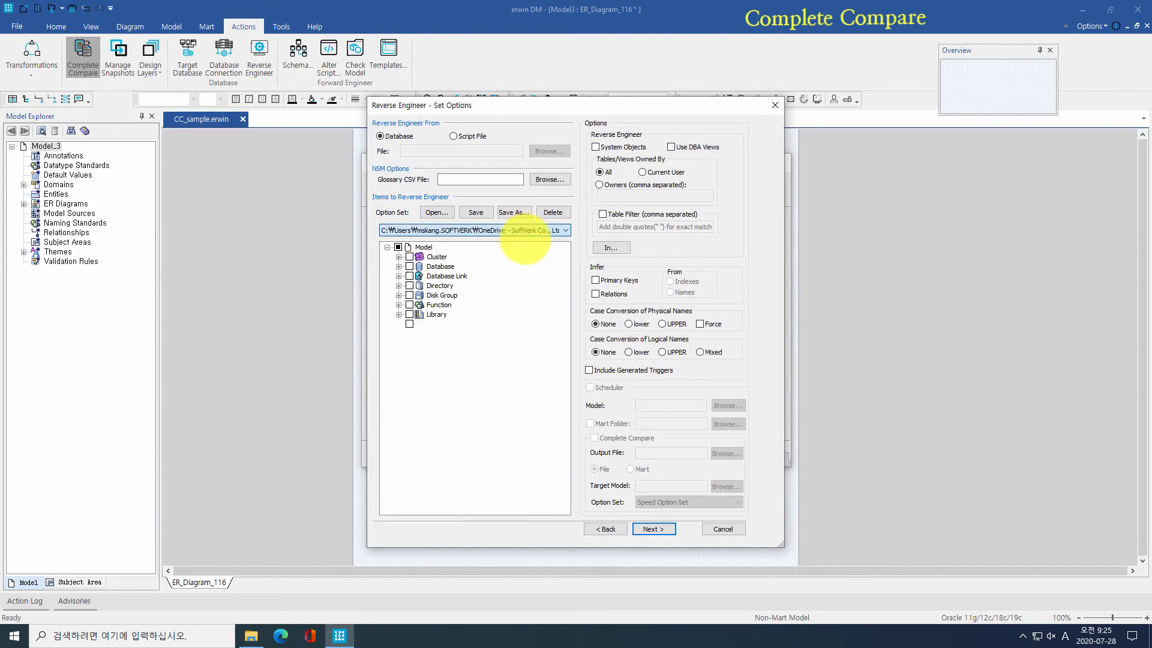
click(653, 528)
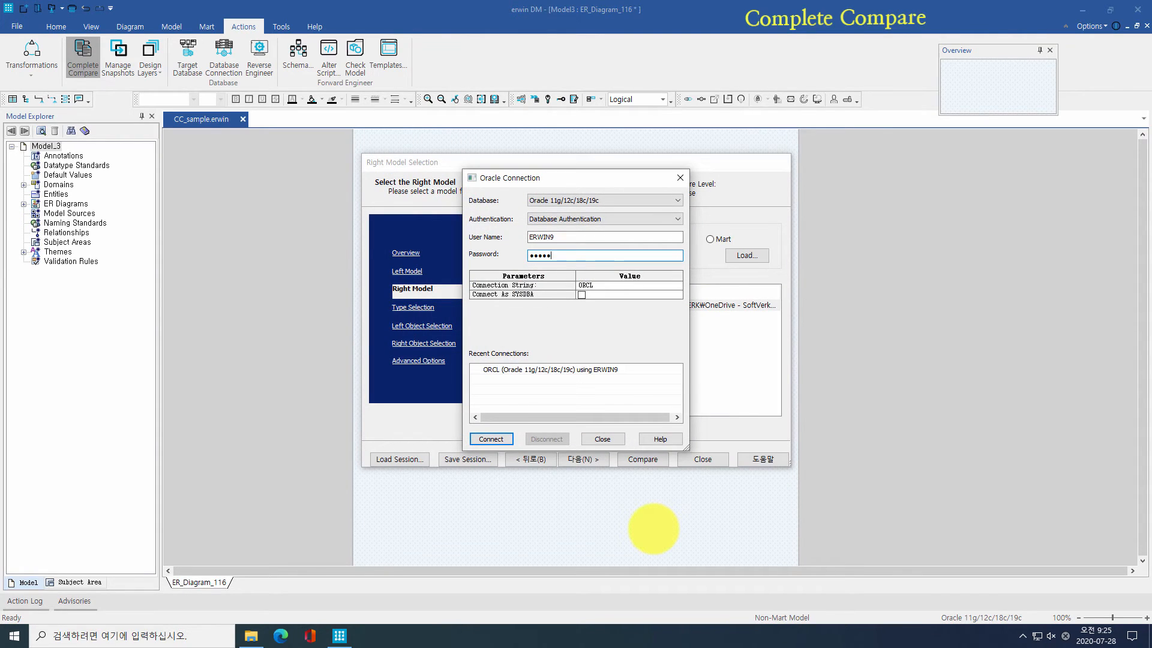
key(Return)
click(591, 460)
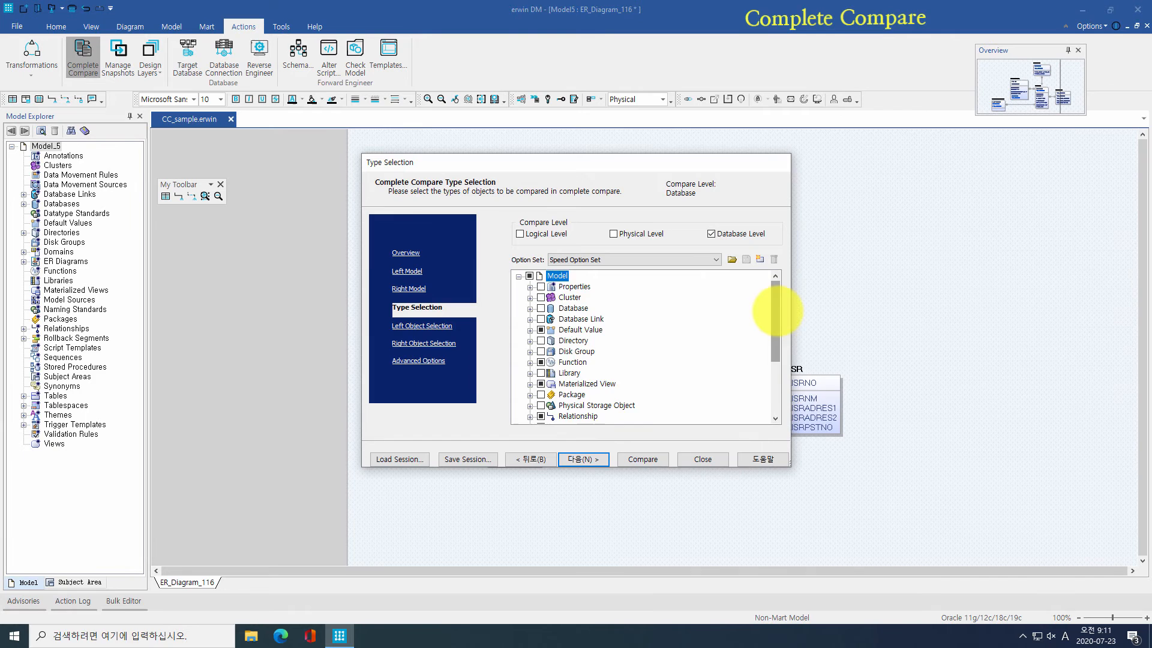
Step: Load the CC_DB_PhysicalDatatype.xml option set from Sample Standard and select the Table object type
drag(778, 310, 739, 268)
click(733, 260)
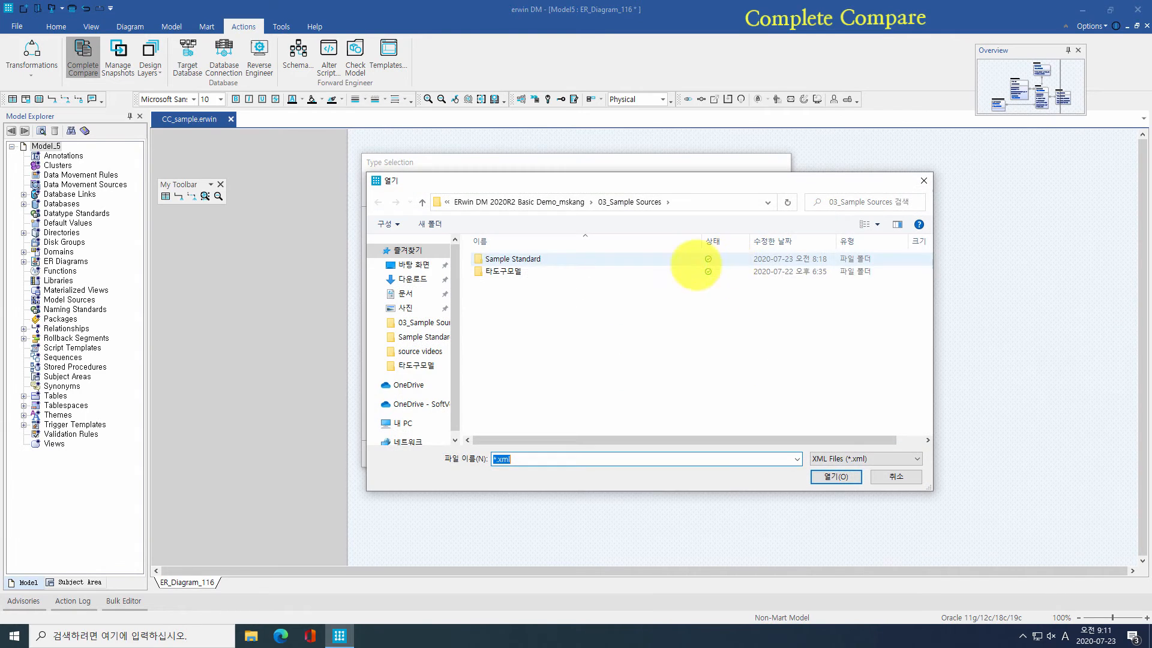
double_click(656, 258)
click(632, 296)
double_click(631, 296)
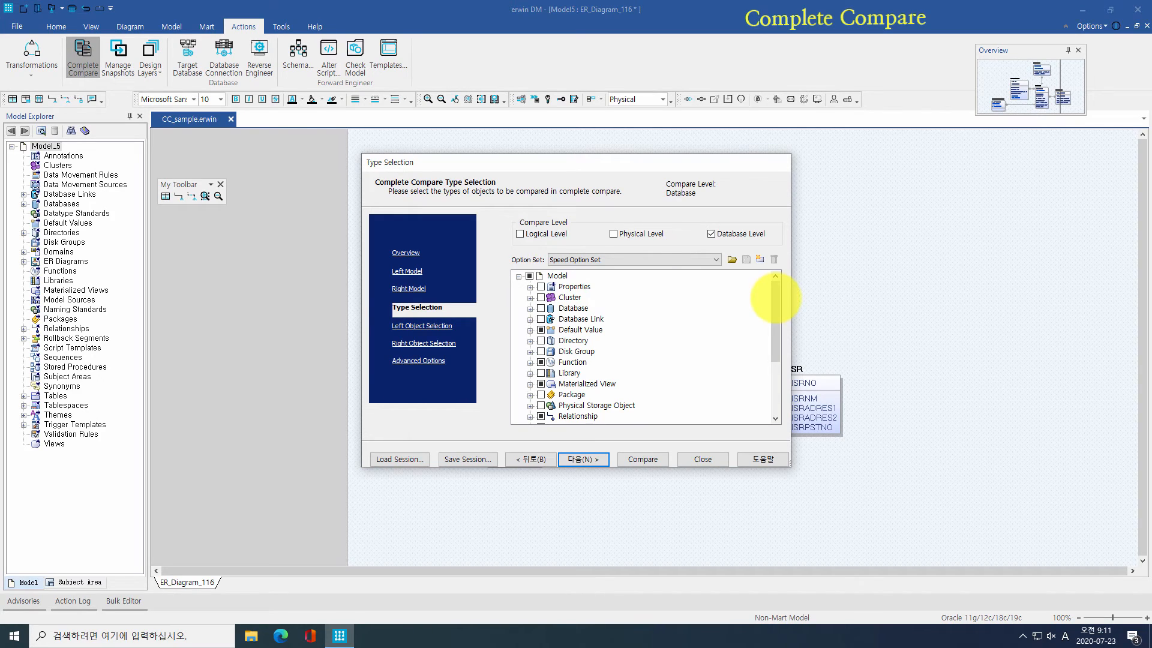
drag(778, 303, 773, 372)
click(567, 372)
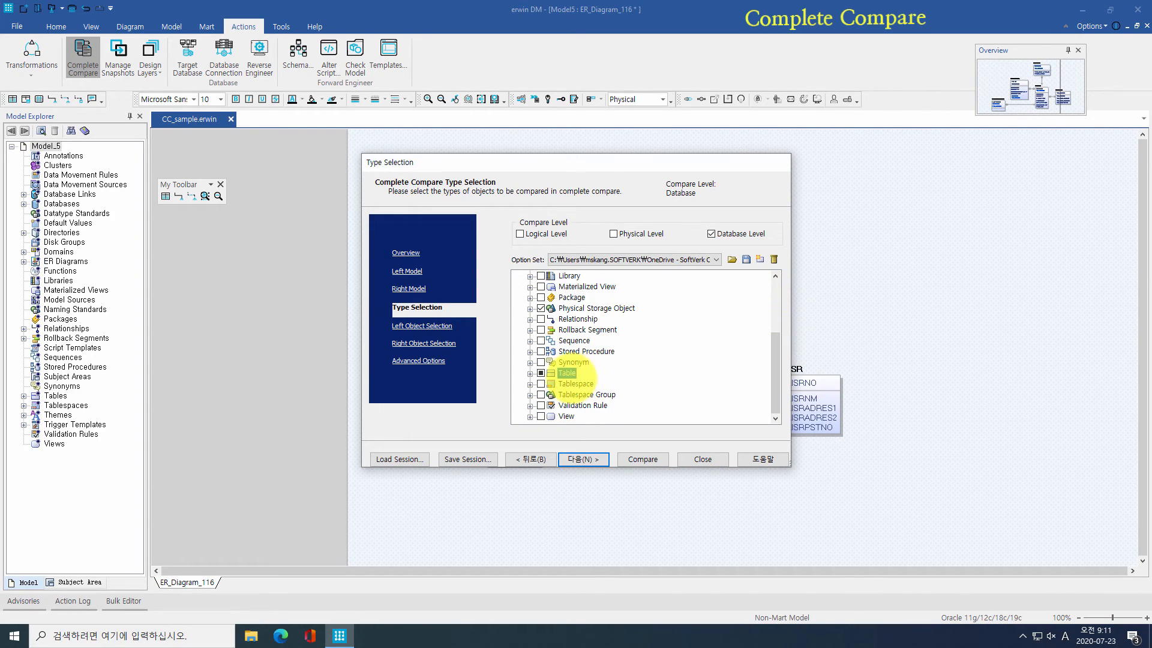
Step: Review the left and right model object selections and run the comparison
click(588, 459)
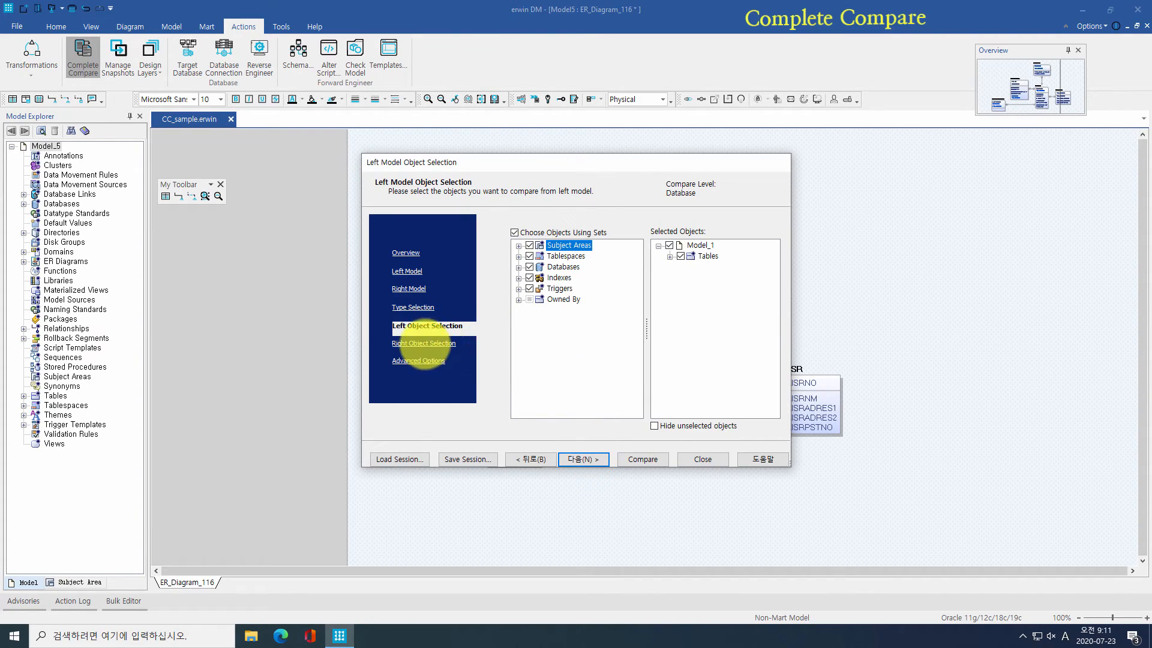
click(424, 344)
click(429, 326)
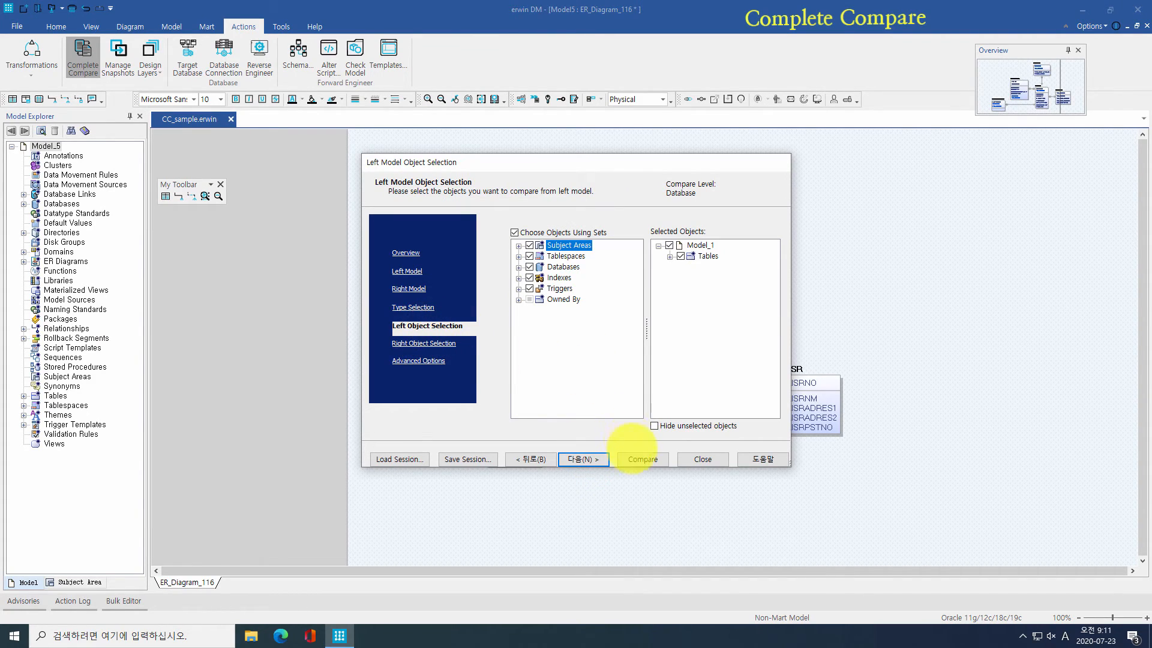
click(634, 458)
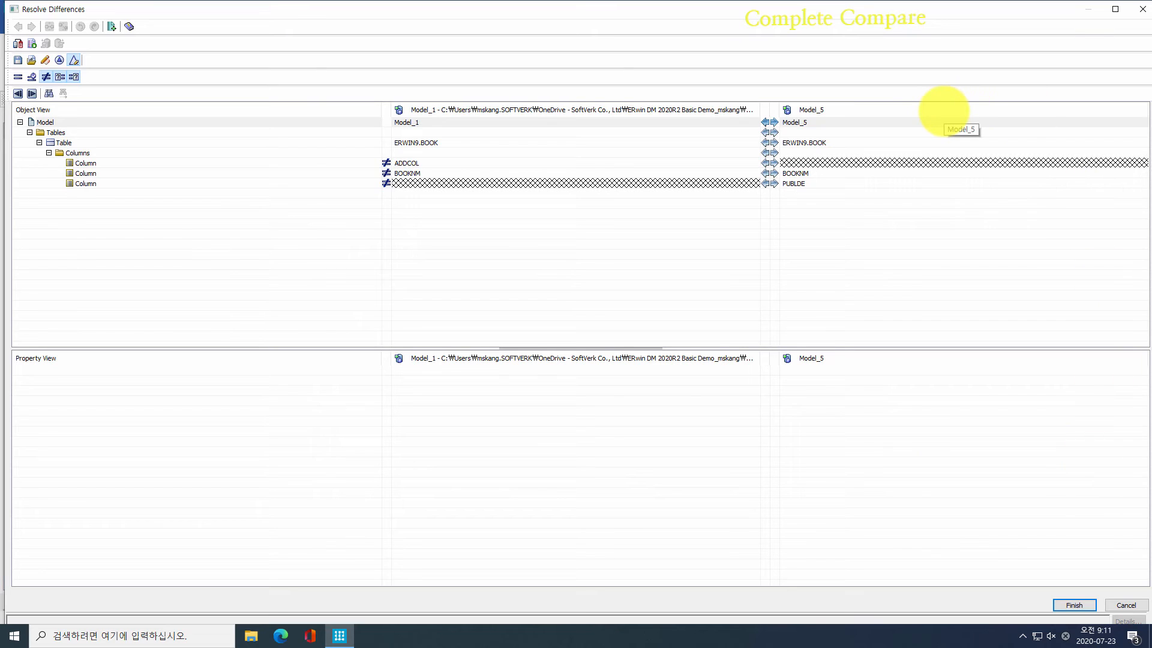
Step: Copy the ADDCOL, BOOKNM length and PUBLDE removal differences to the database model
click(666, 183)
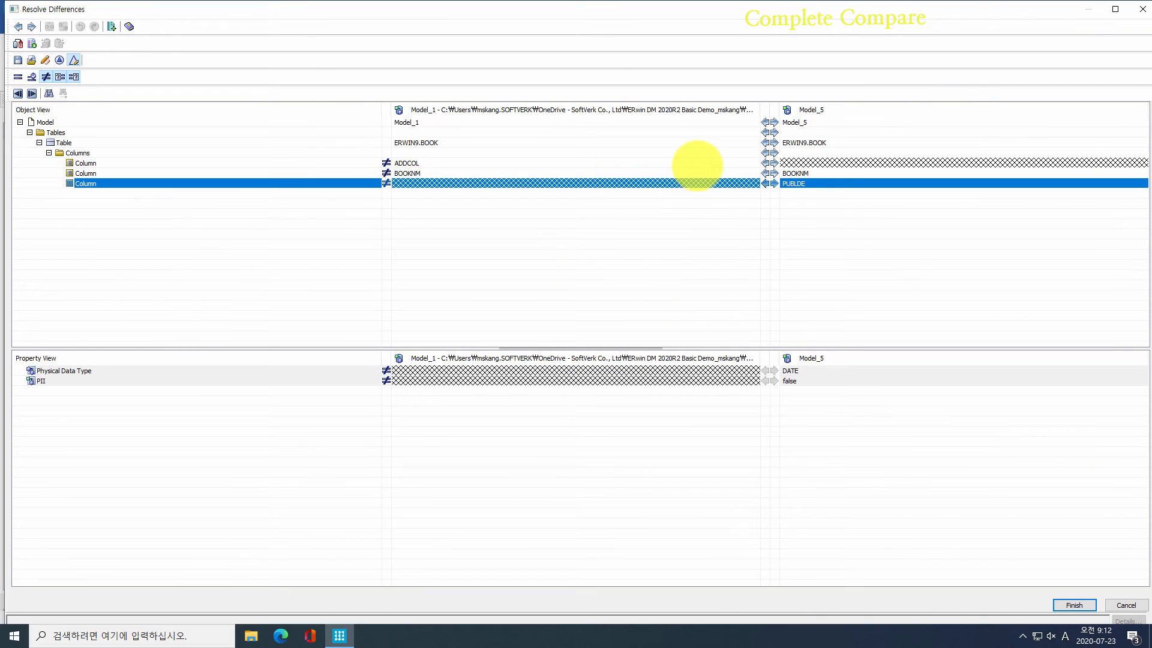
click(697, 163)
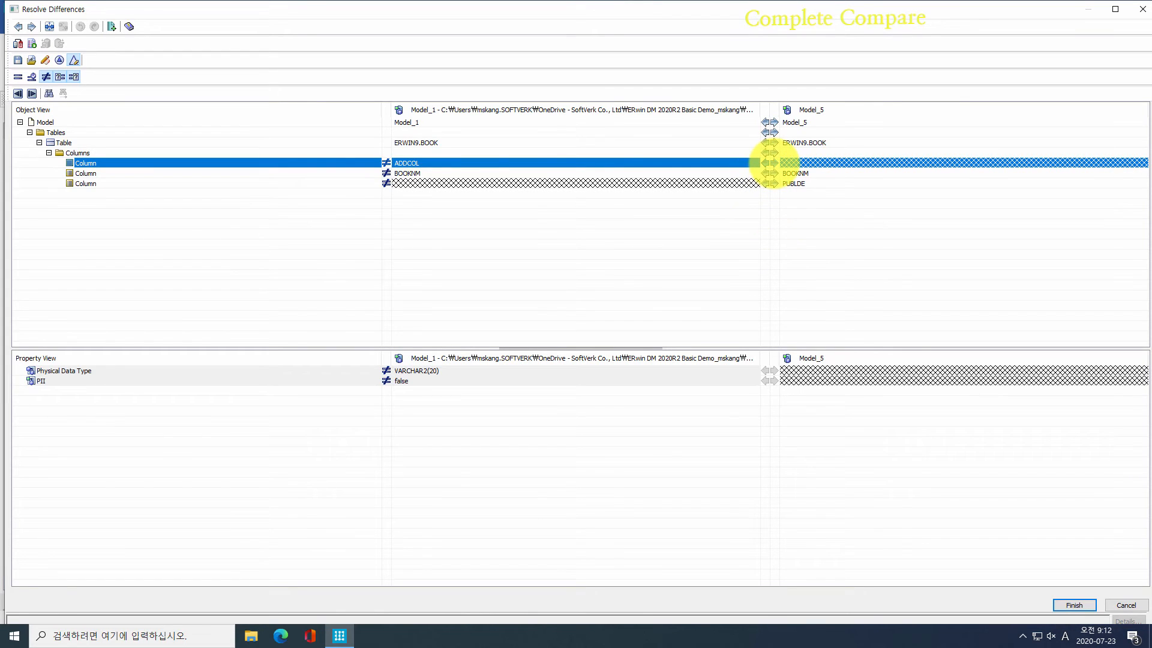
click(774, 163)
click(742, 163)
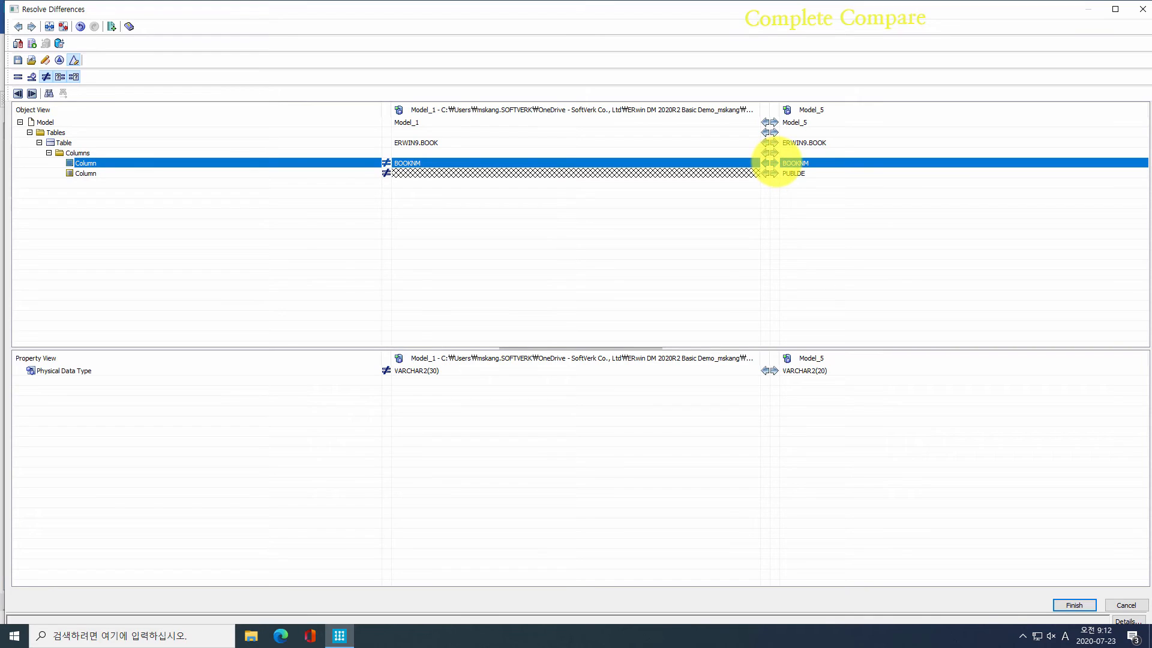
click(773, 163)
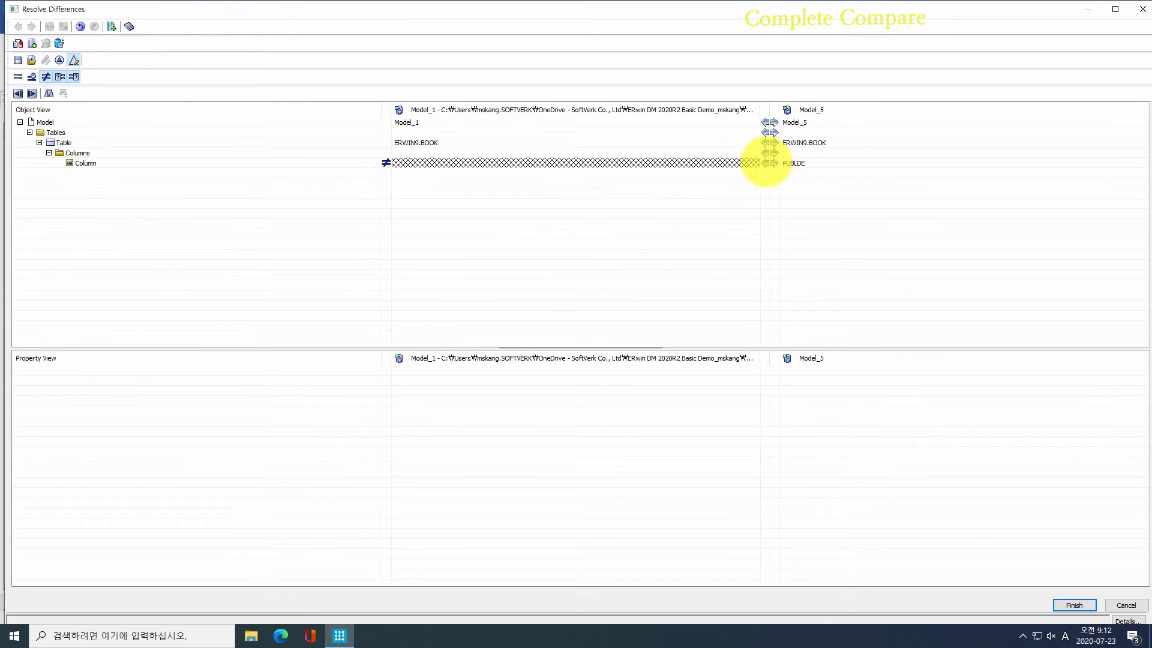
click(750, 162)
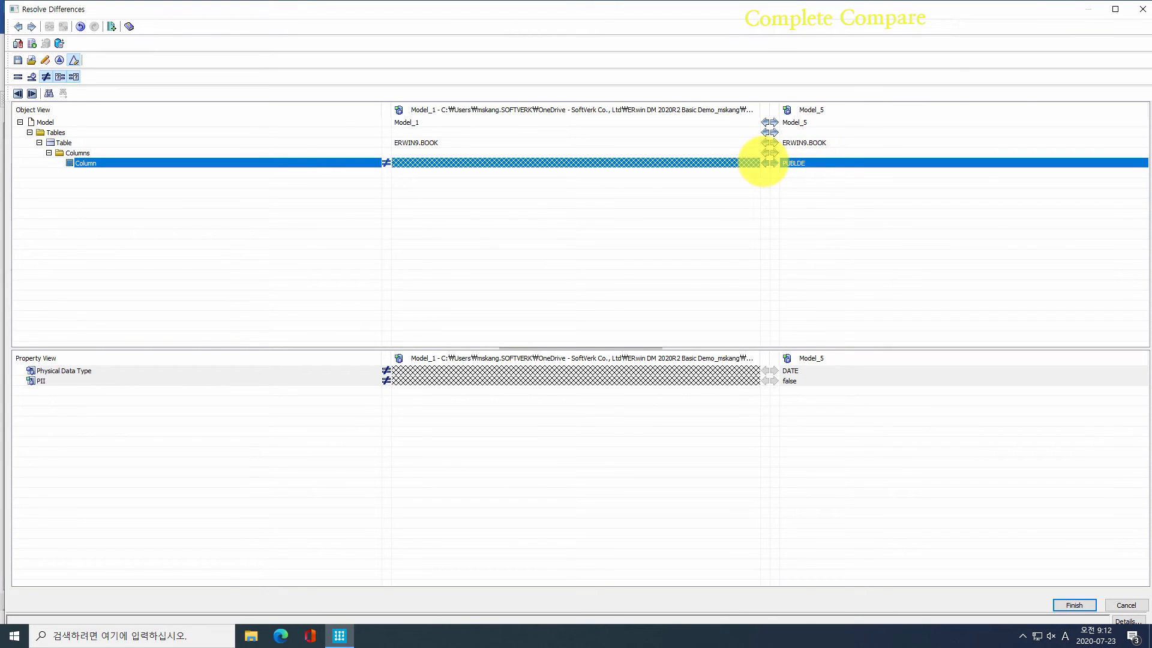
click(765, 162)
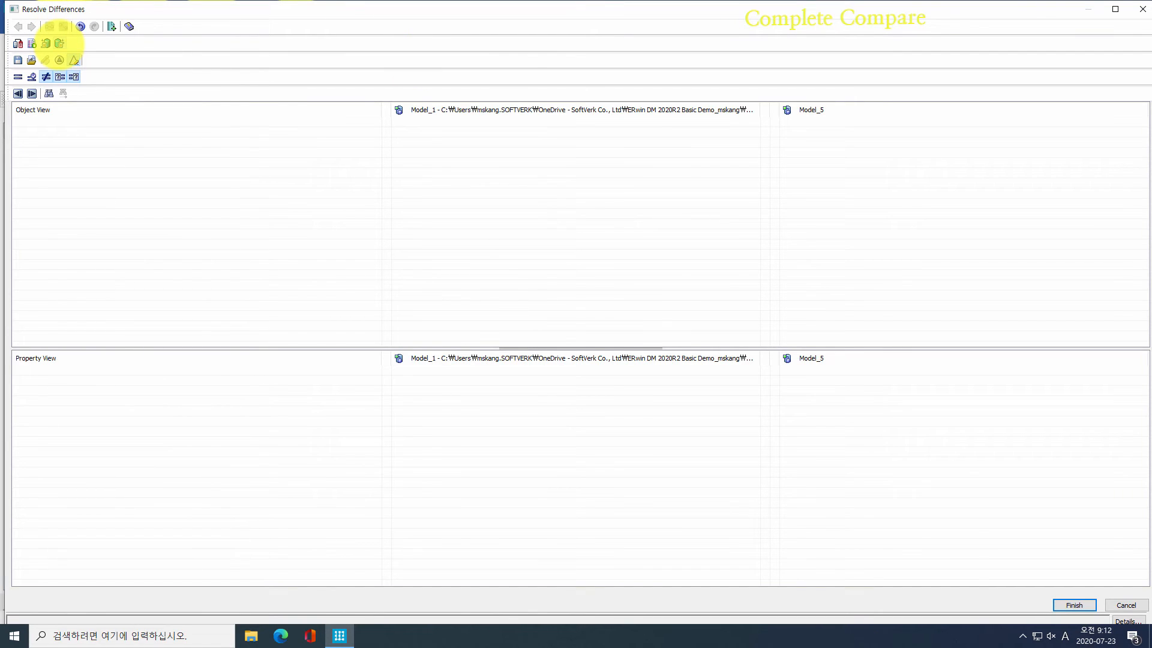
Step: Preview the ALTER TABLE script, cancel it, and finish and close the compare windows
click(73, 60)
click(424, 332)
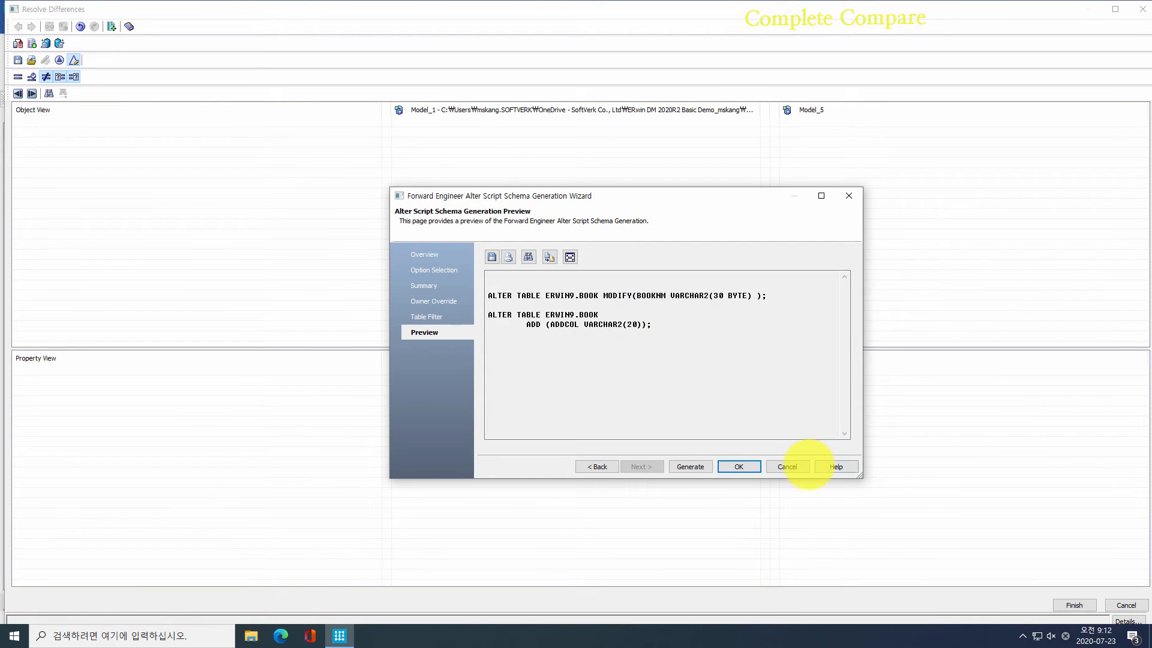
click(803, 465)
click(1061, 606)
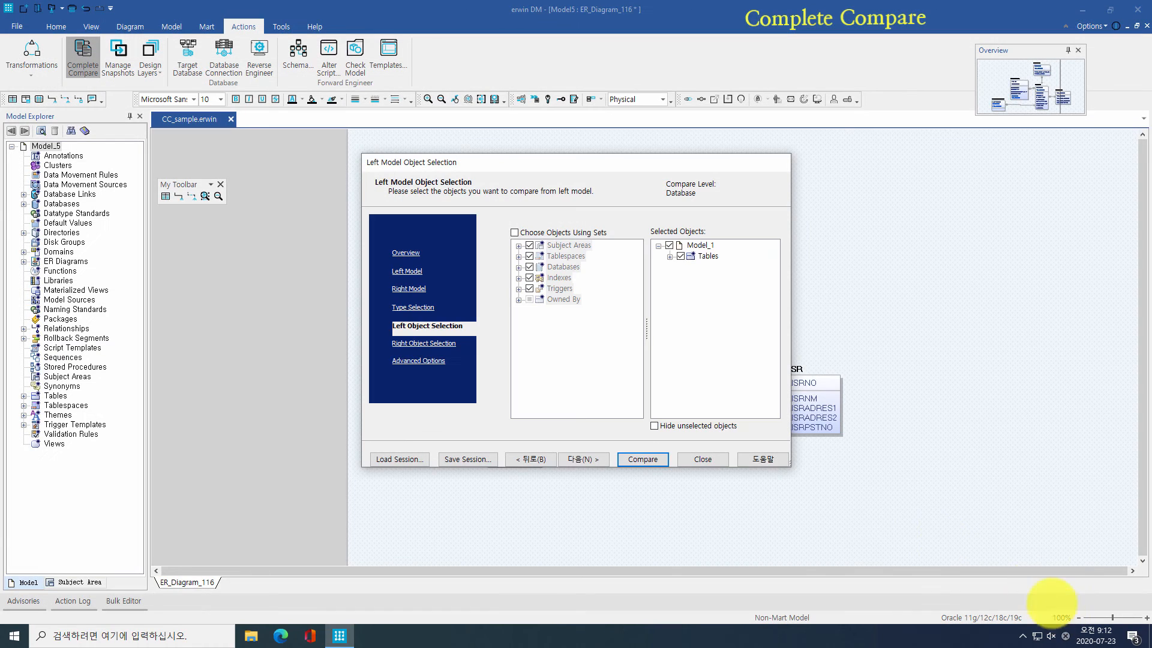
click(703, 459)
click(531, 387)
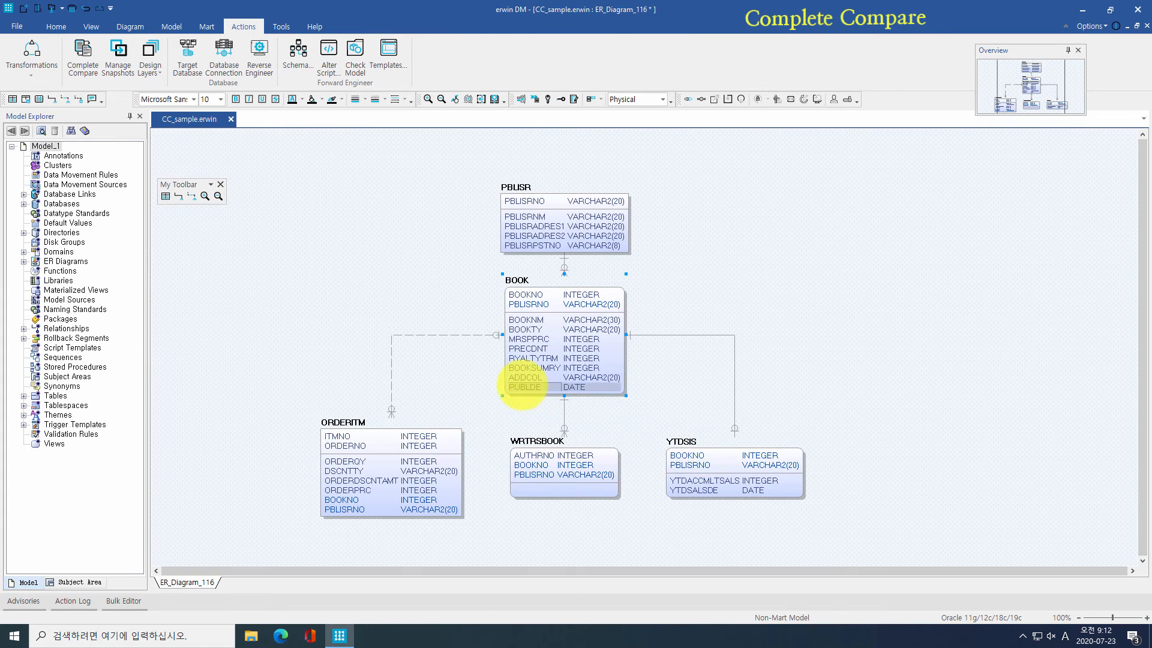
Step: Migrate PBLISRPSTNO from PBLISR into BOOK's primary key area
click(576, 321)
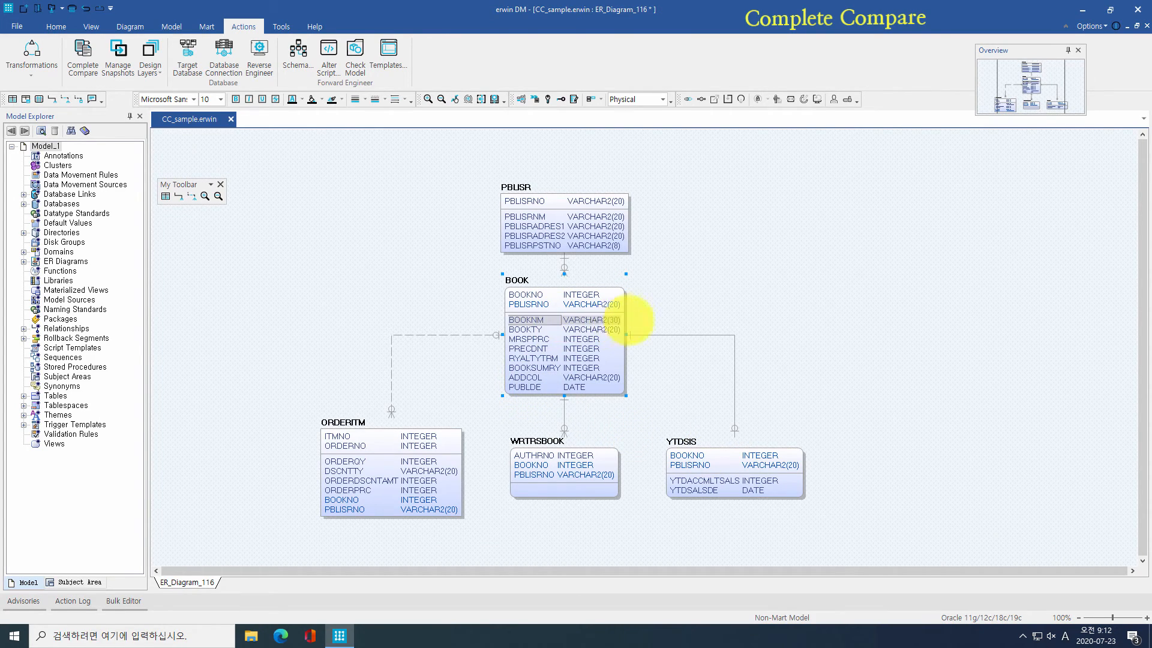
click(633, 316)
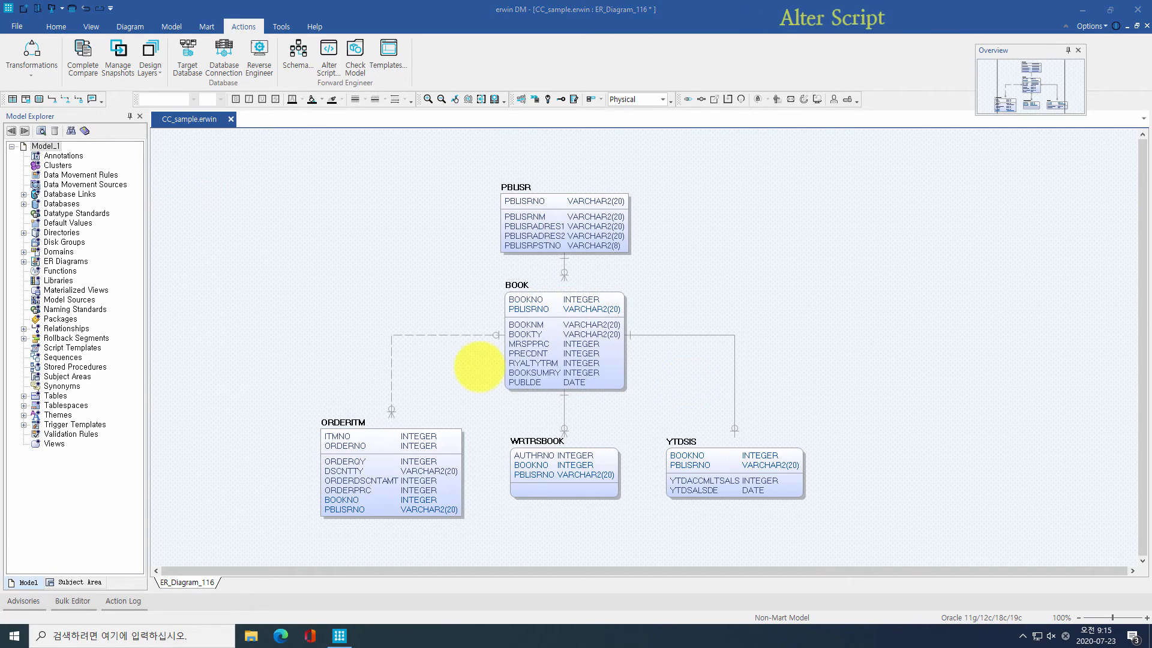
click(534, 245)
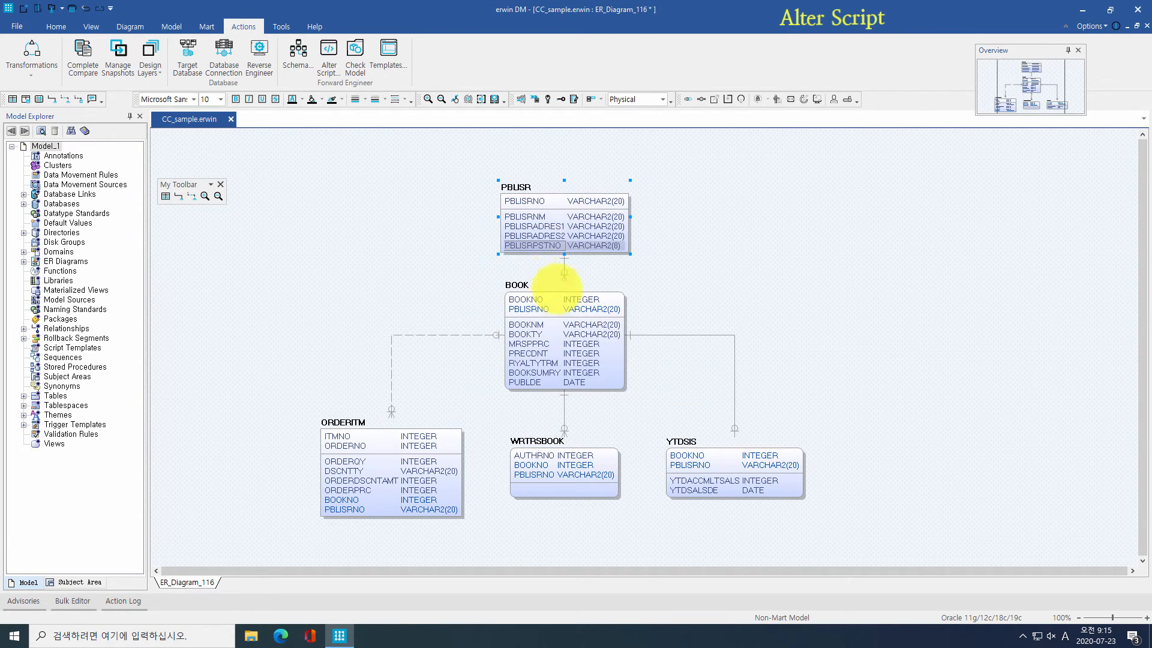
drag(564, 282, 552, 303)
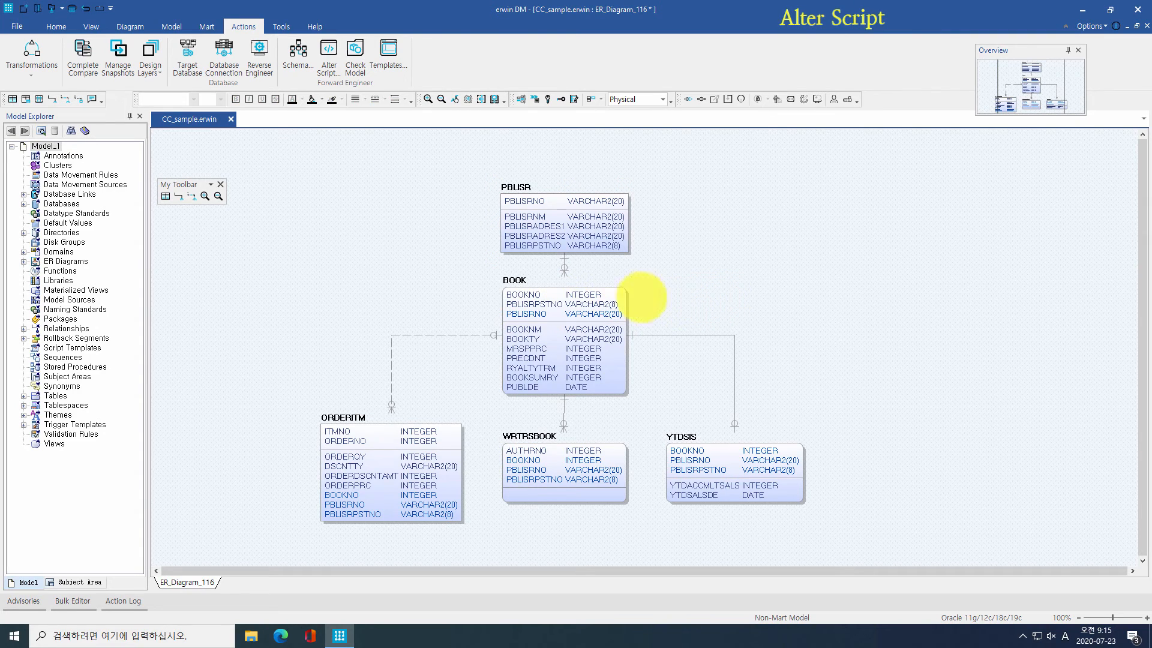
Step: Check the migrated PBLISRPSTNO column in BOOK, ORDERITM, WRTRSBOOK and YTDSIS
click(531, 303)
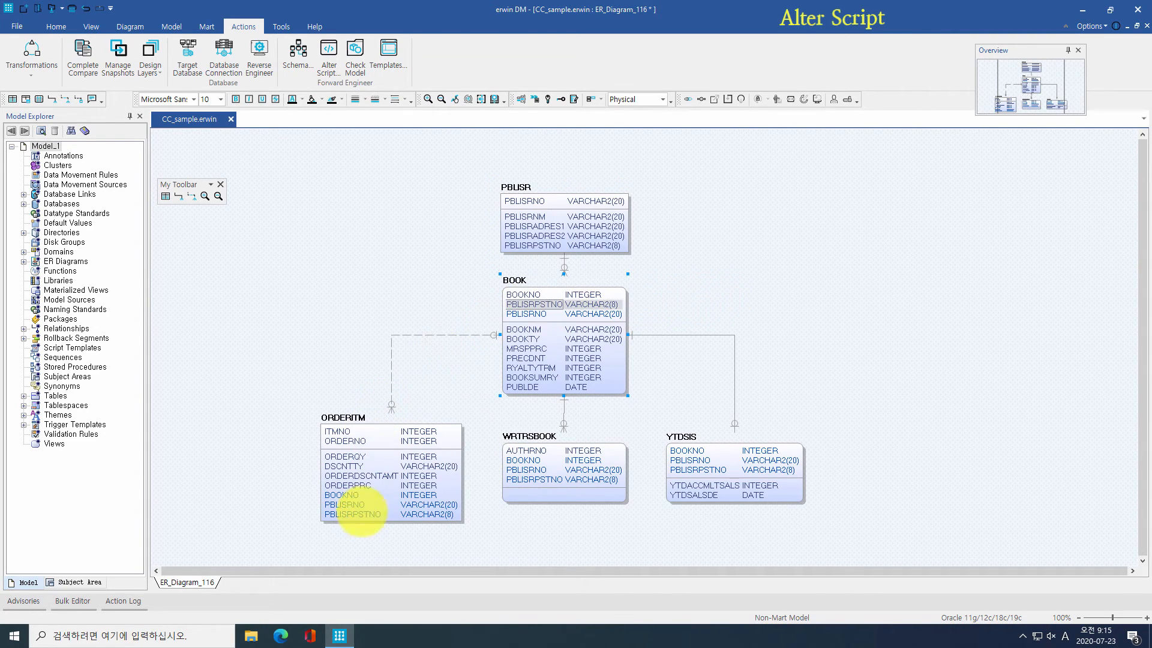
click(359, 514)
click(543, 479)
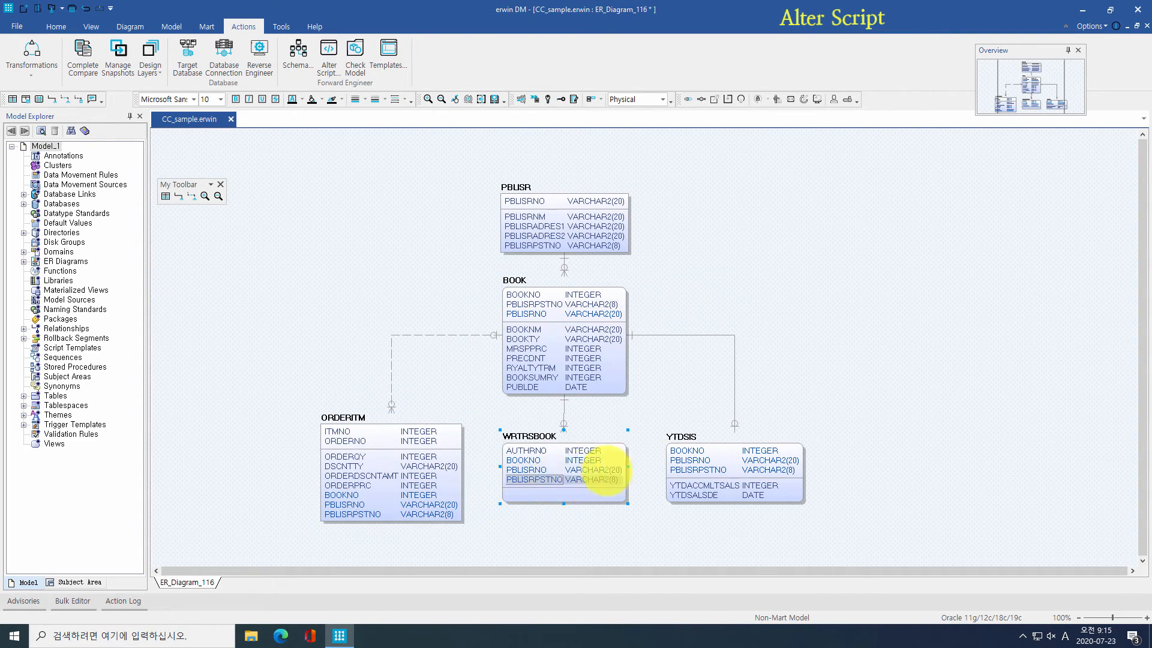
click(699, 470)
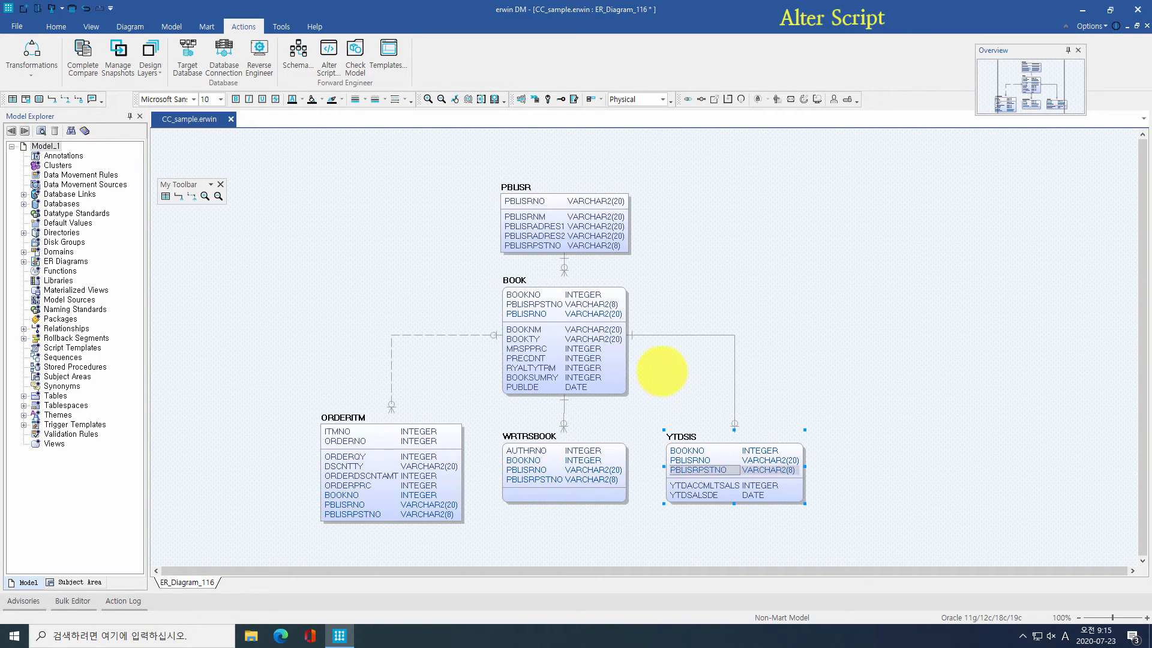
click(661, 371)
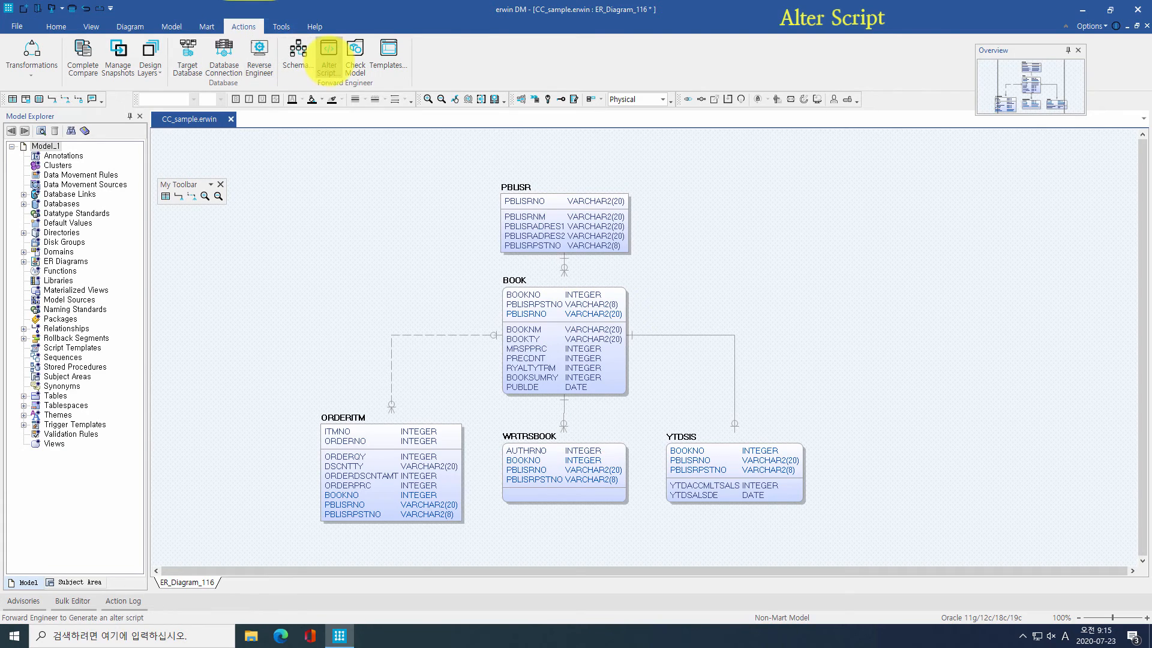
Step: Preview the alter script for the PBLISRPSTNO change, then find its entry in the Action Log
click(329, 63)
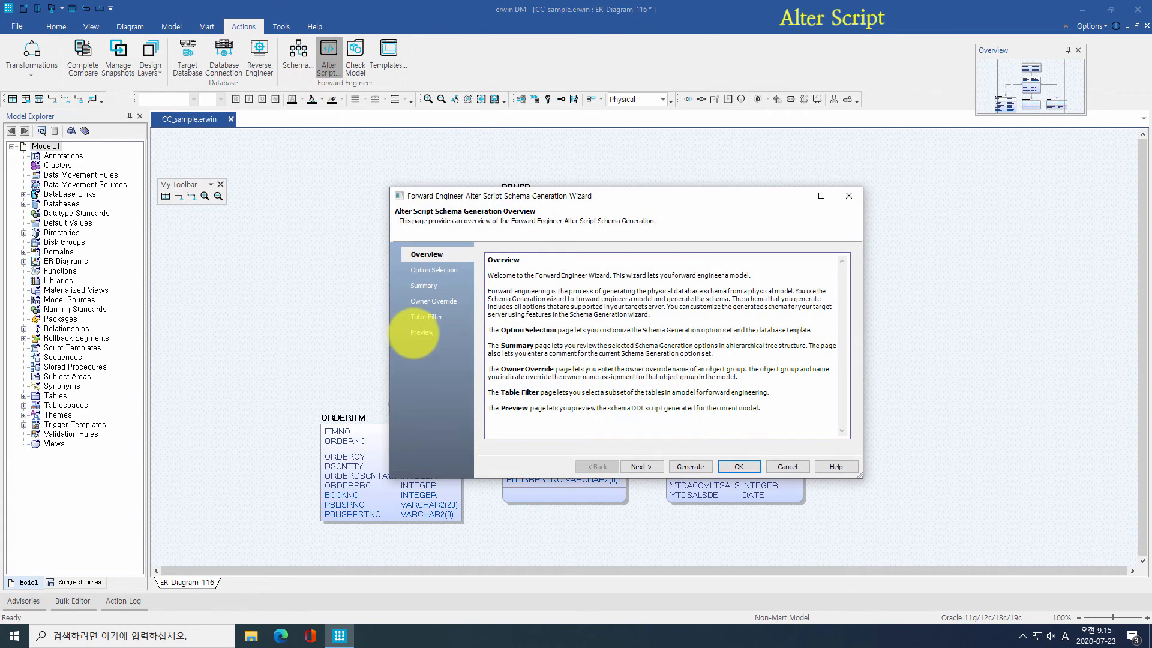
click(420, 333)
scroll(681, 308, down, 10)
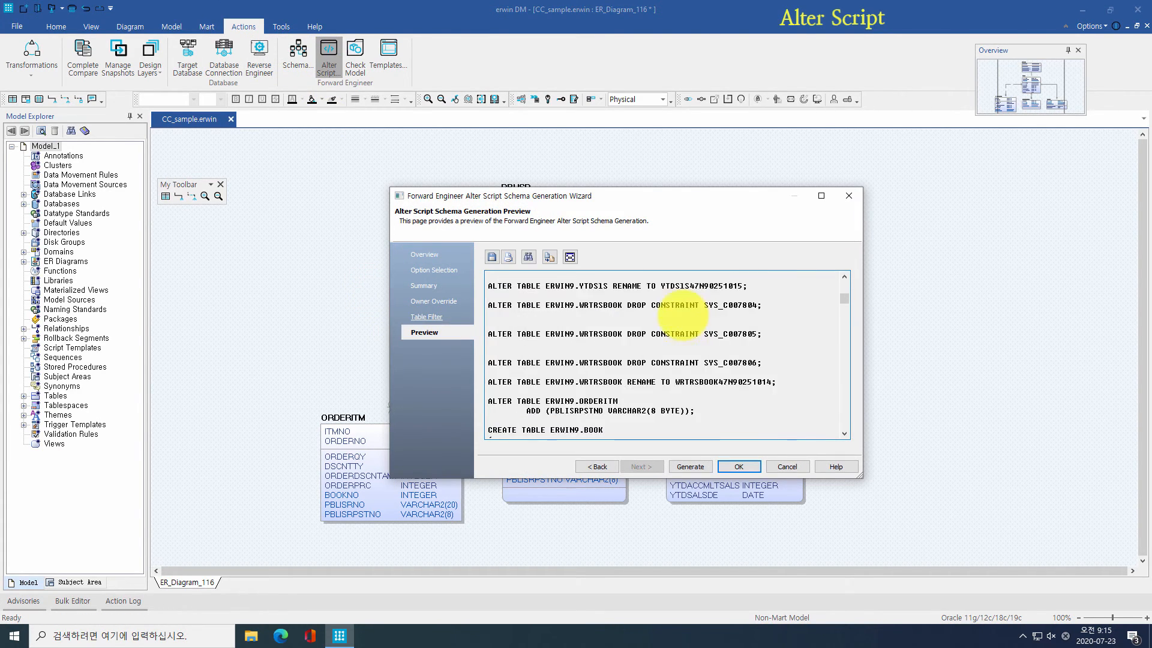
scroll(683, 313, down, 10)
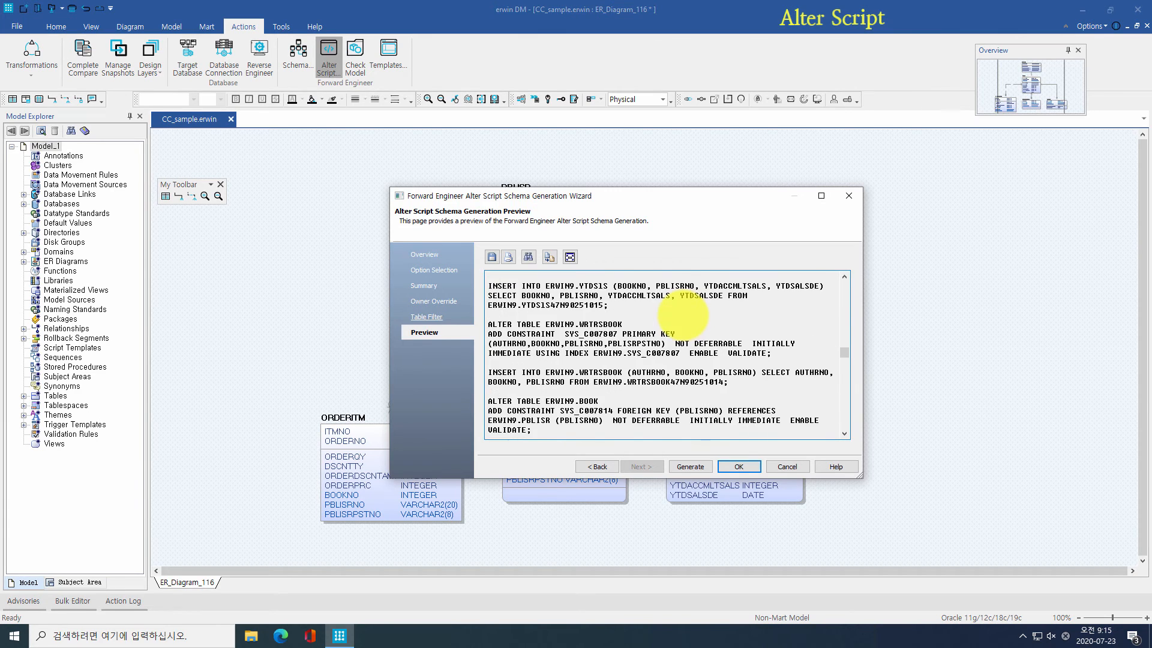
click(738, 467)
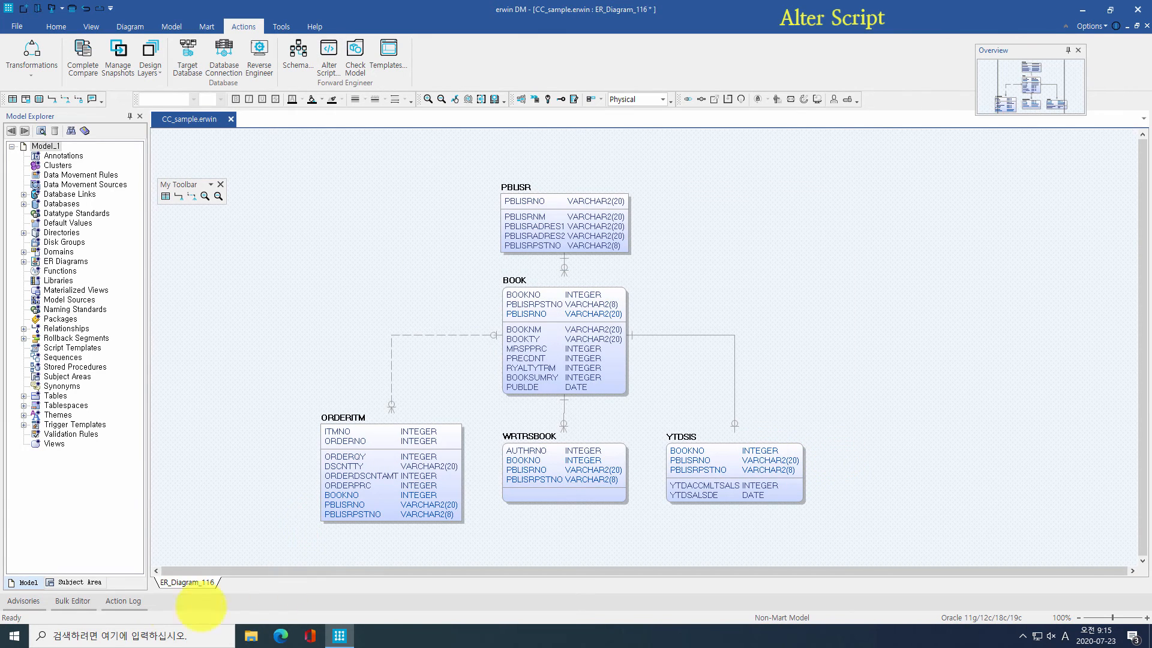
click(123, 601)
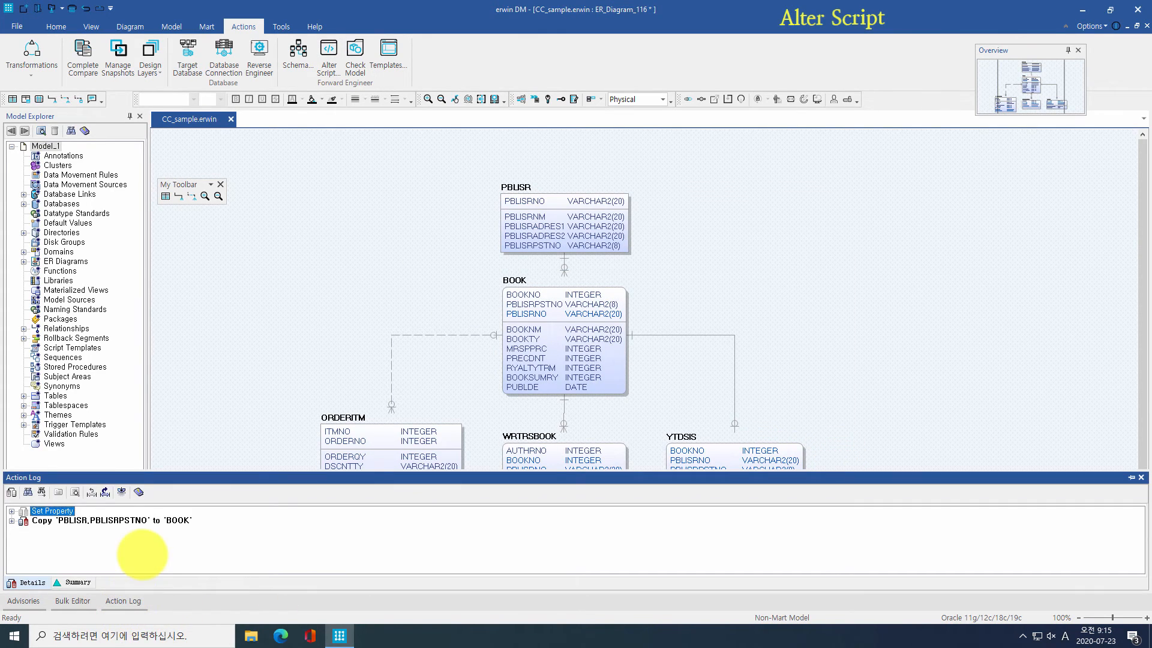
key(Down)
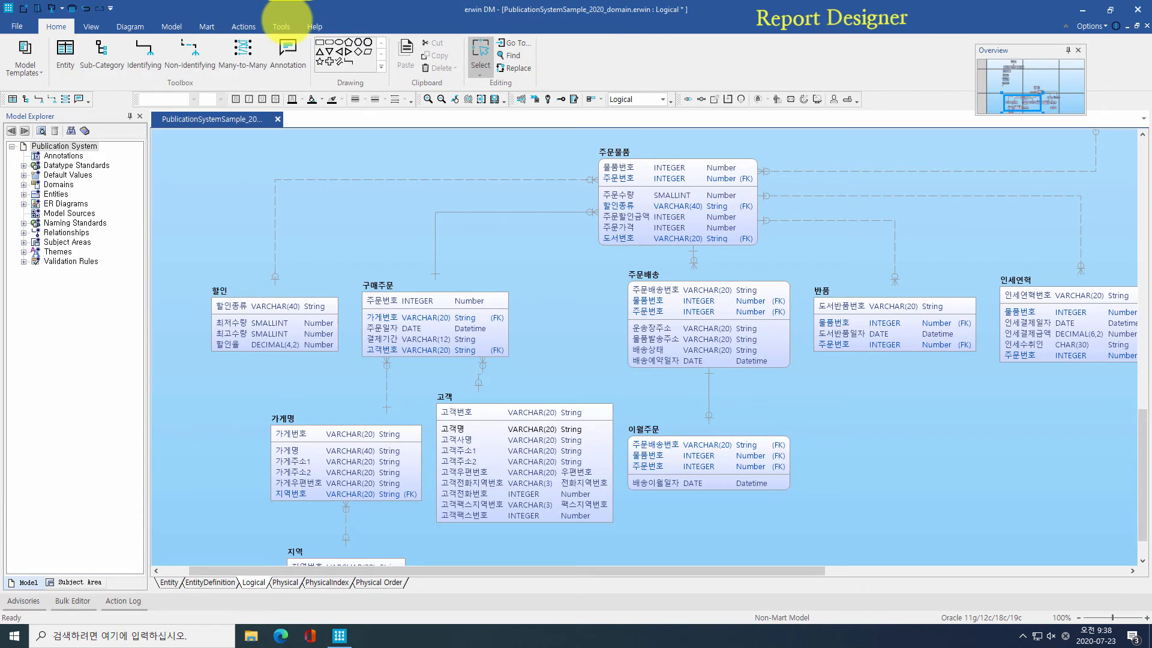
Step: Launch Report Designer, cancel the new report, and open the Model Reports.erps solution
click(281, 26)
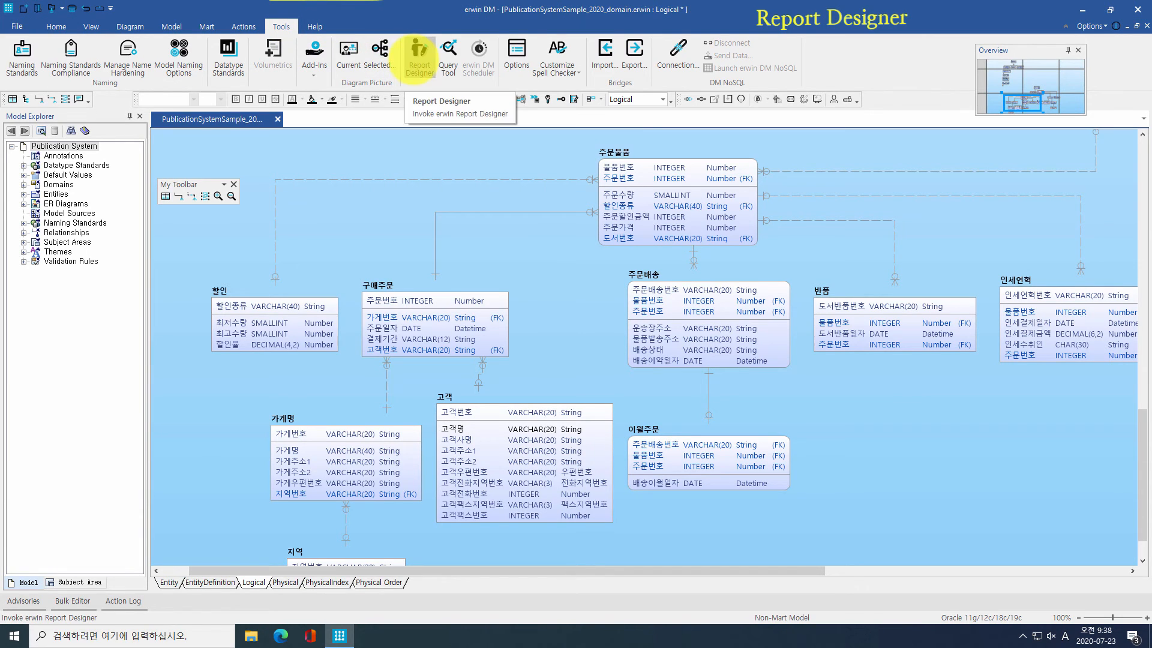
click(418, 52)
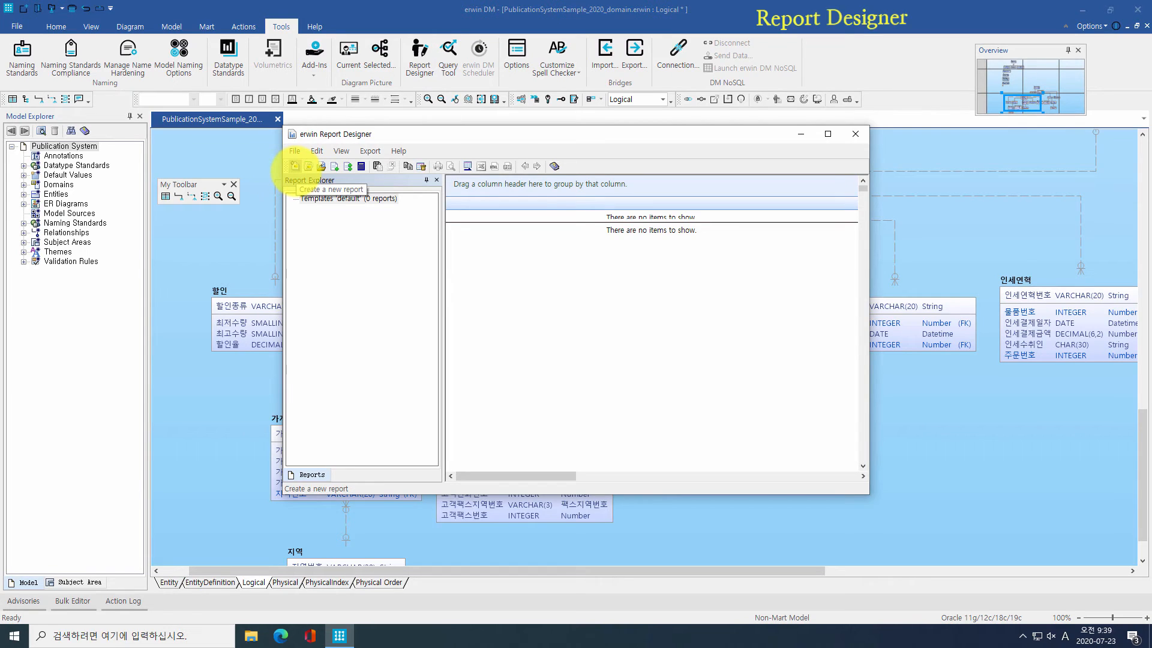
click(295, 166)
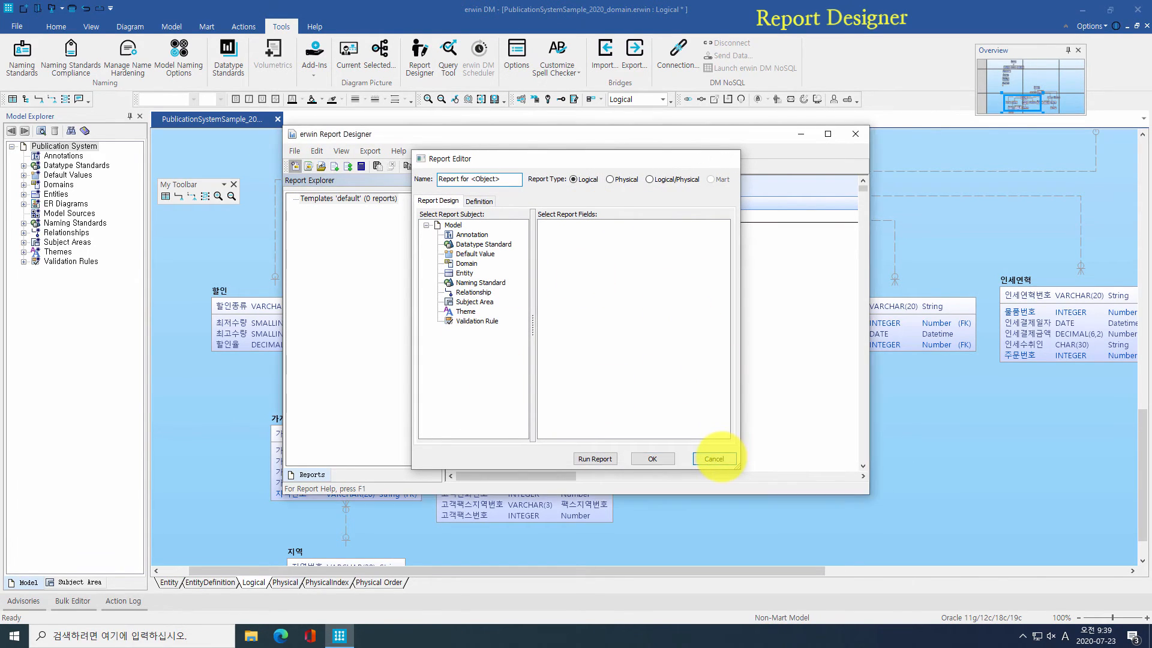
click(714, 458)
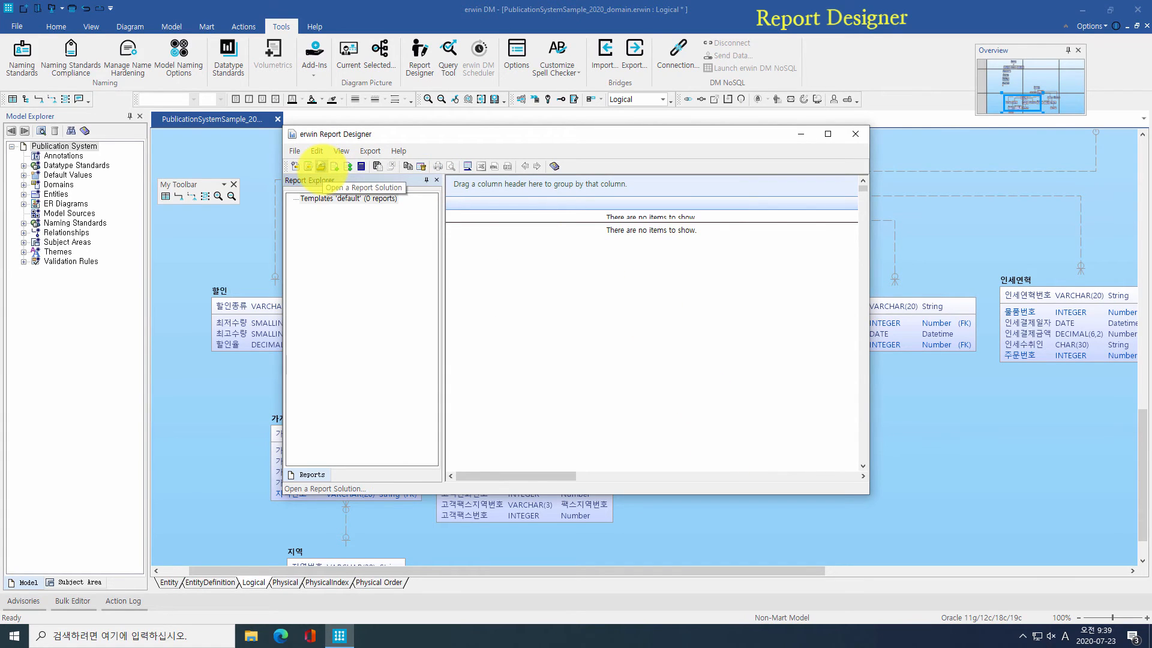
click(321, 166)
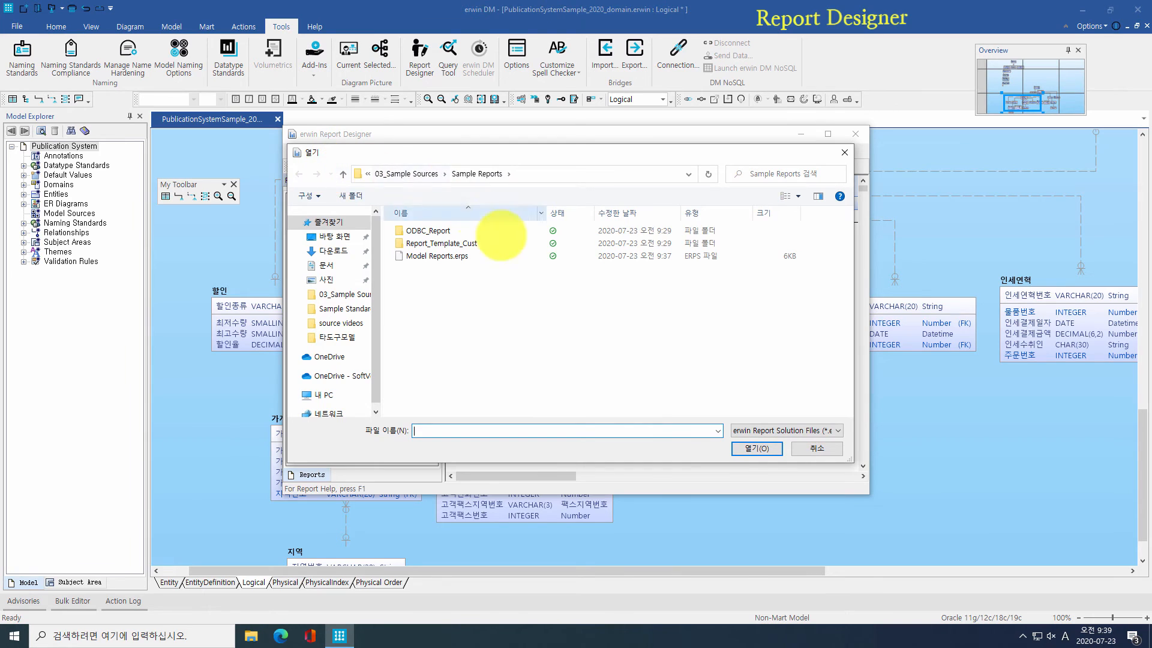
double_click(504, 255)
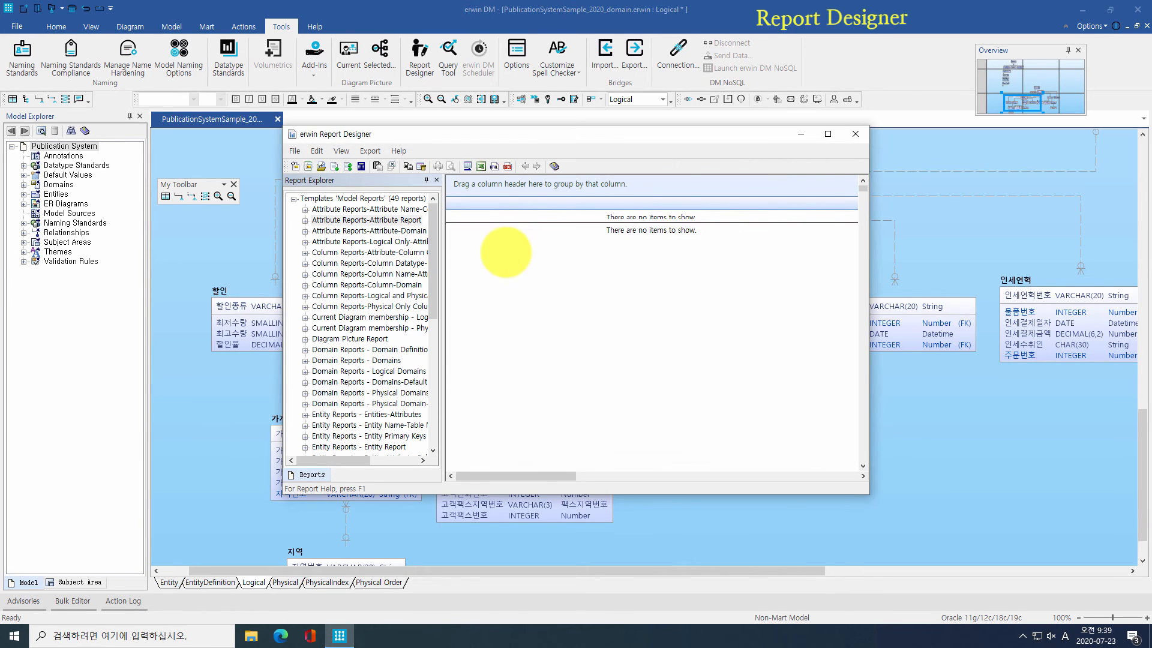
Step: Run the Attribute Report and the Column-Domain report
right_click(356, 221)
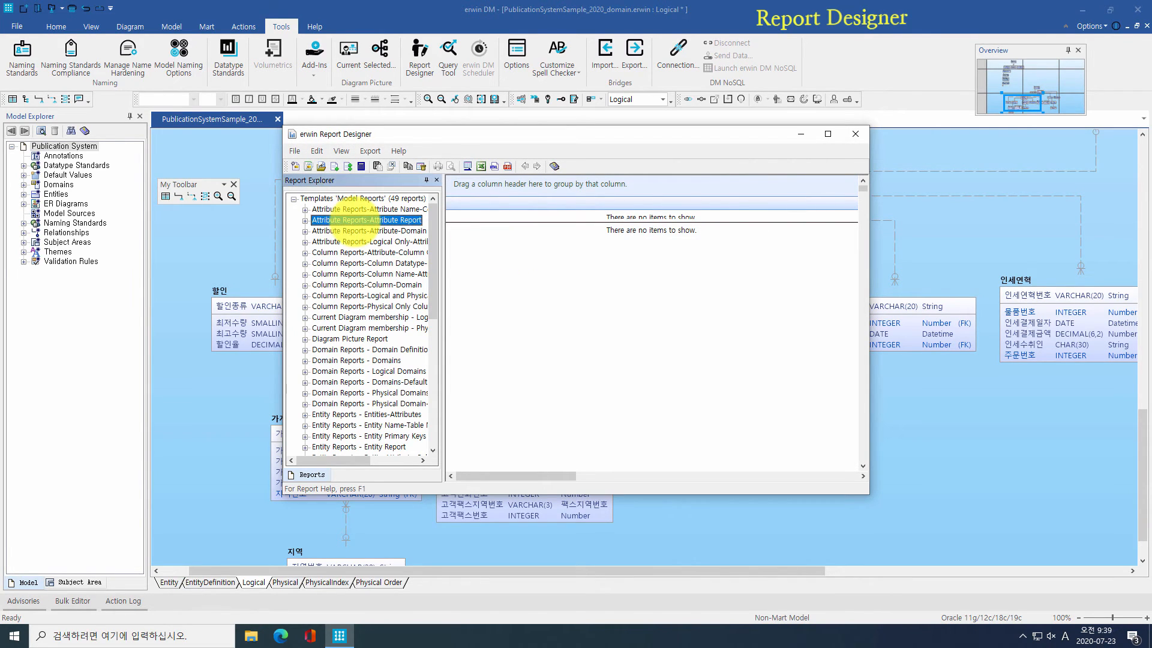
click(383, 264)
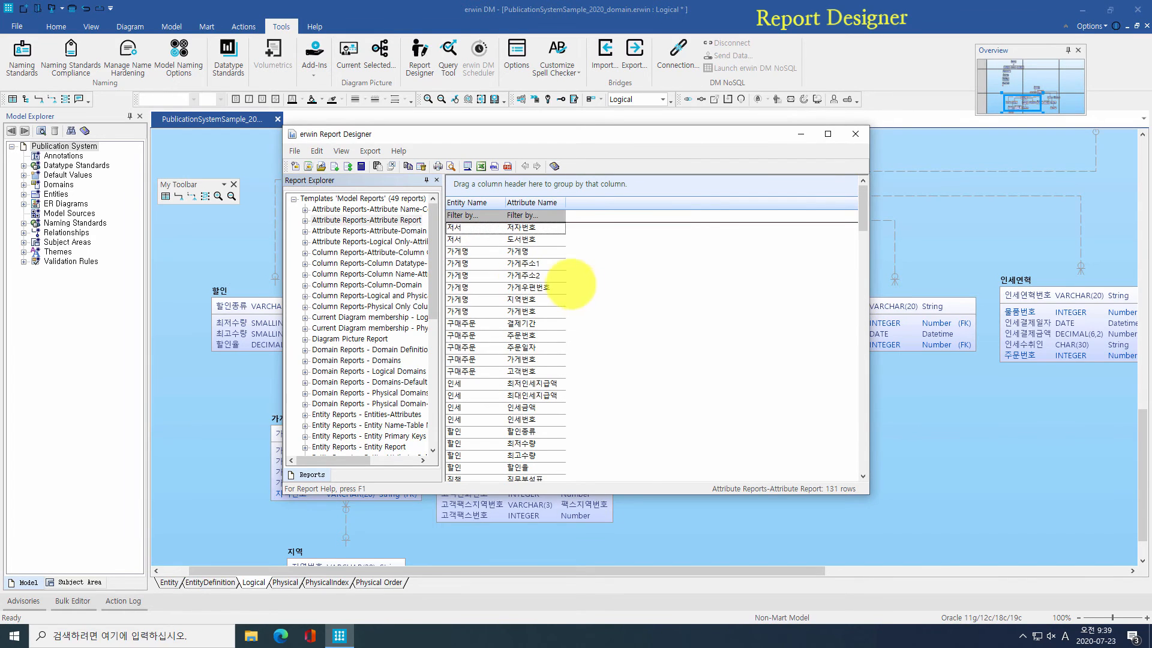
right_click(372, 284)
click(474, 312)
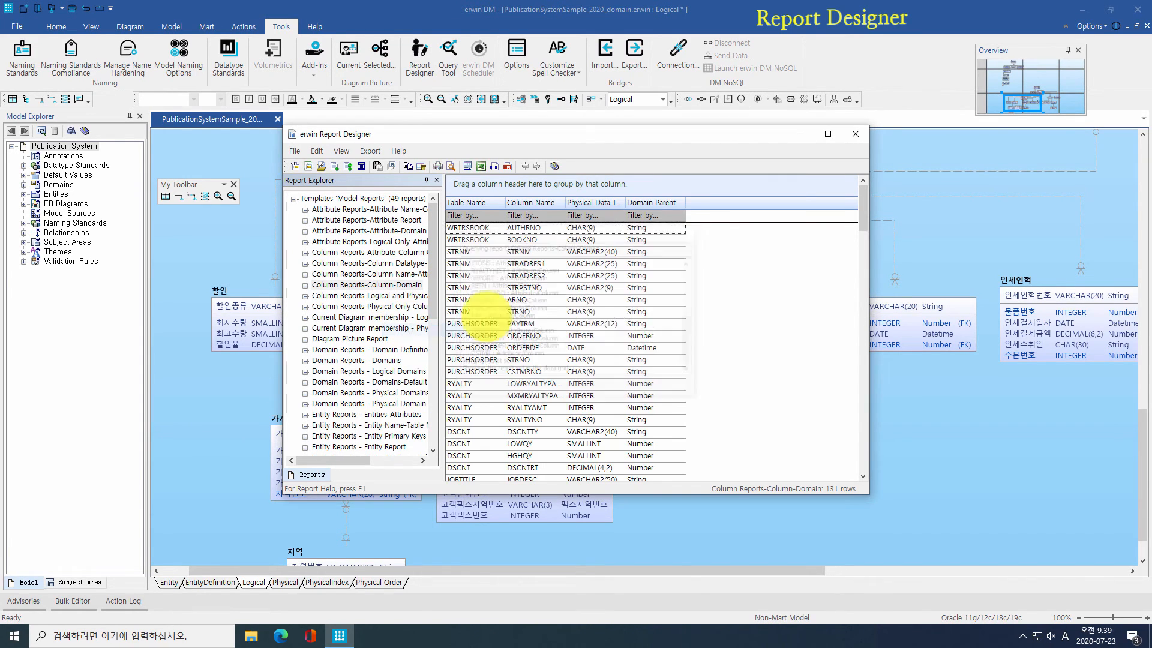
scroll(654, 312, down, 6)
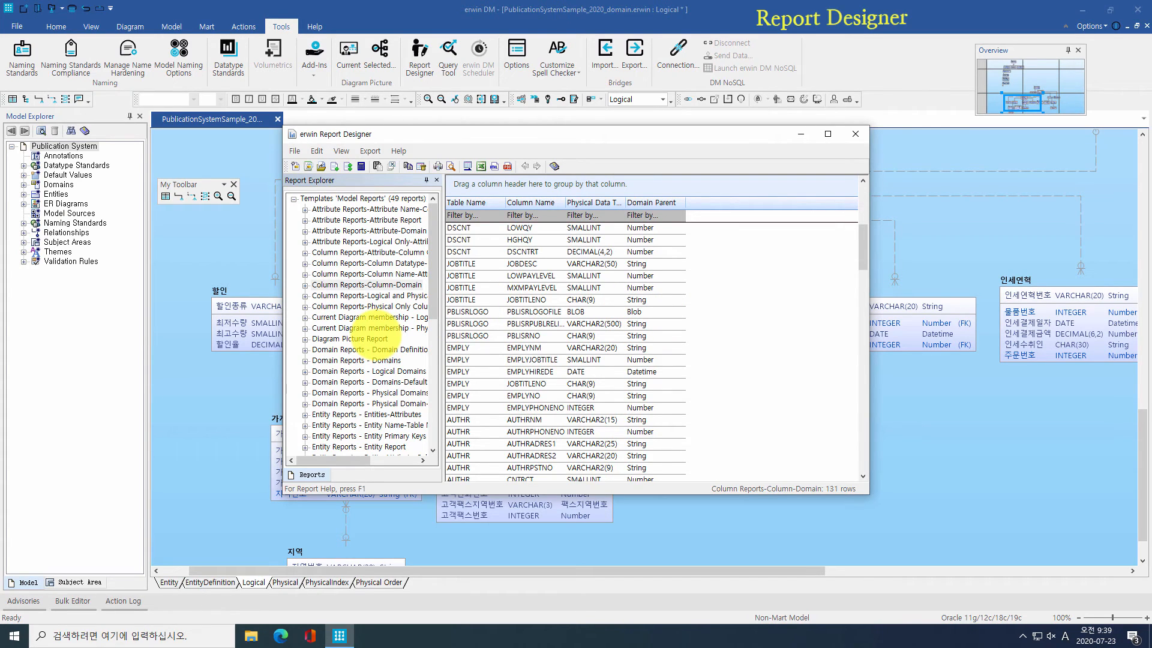
Step: Export the Diagram Picture Report to HTML for the selected subject areas and diagrams
click(360, 338)
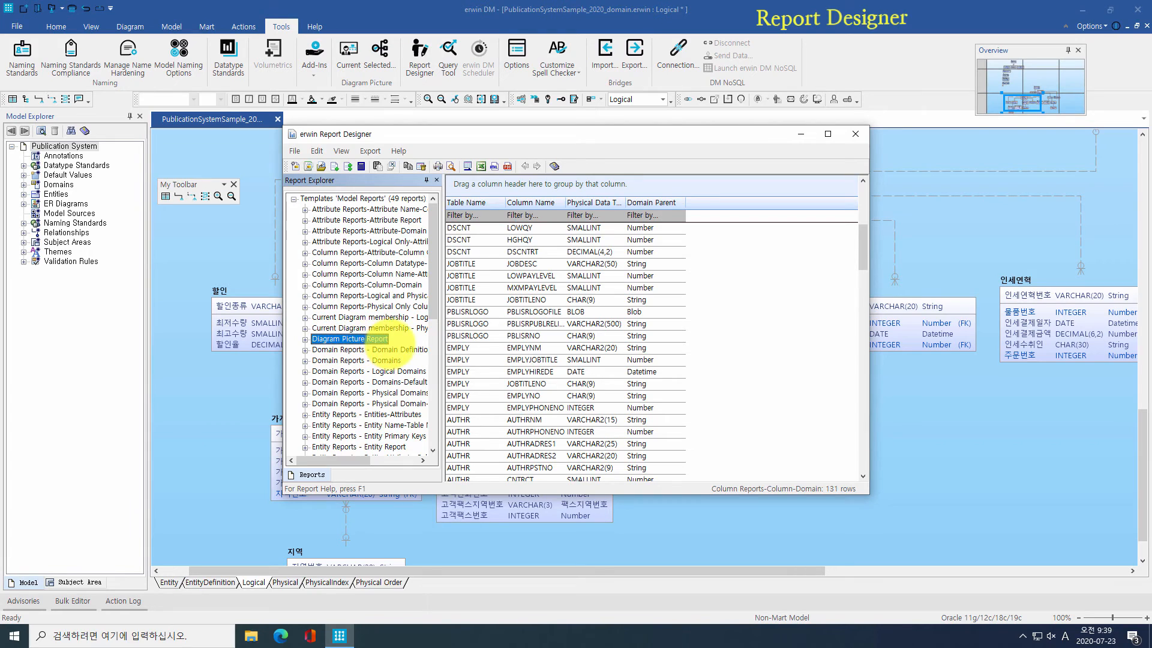
right_click(363, 339)
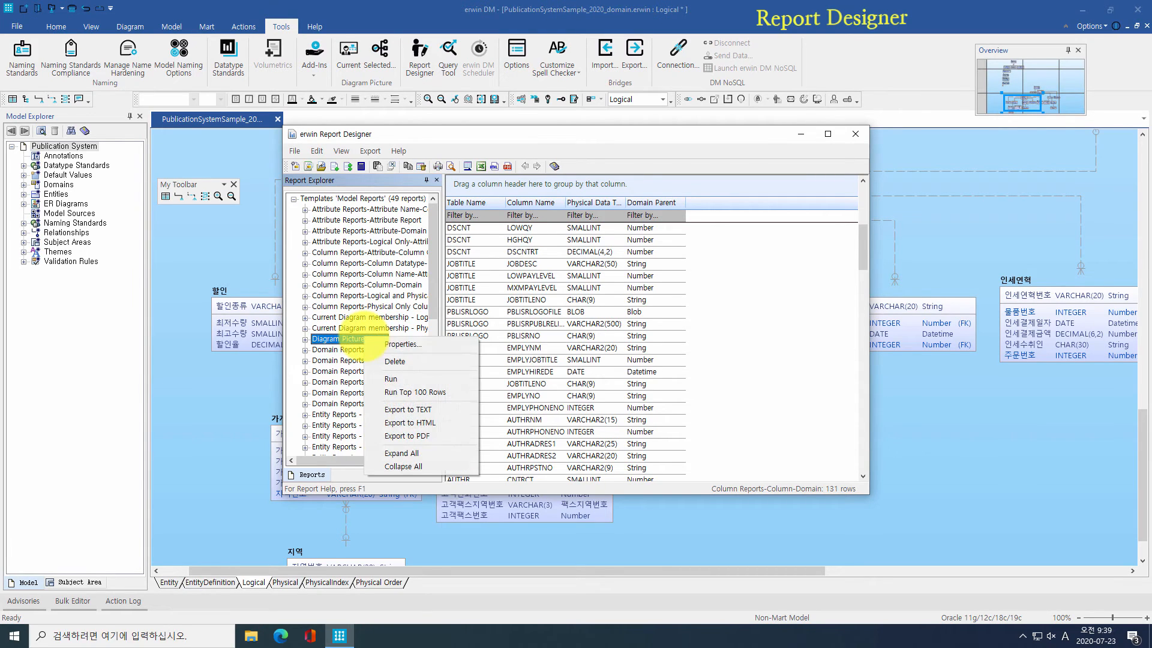
click(413, 423)
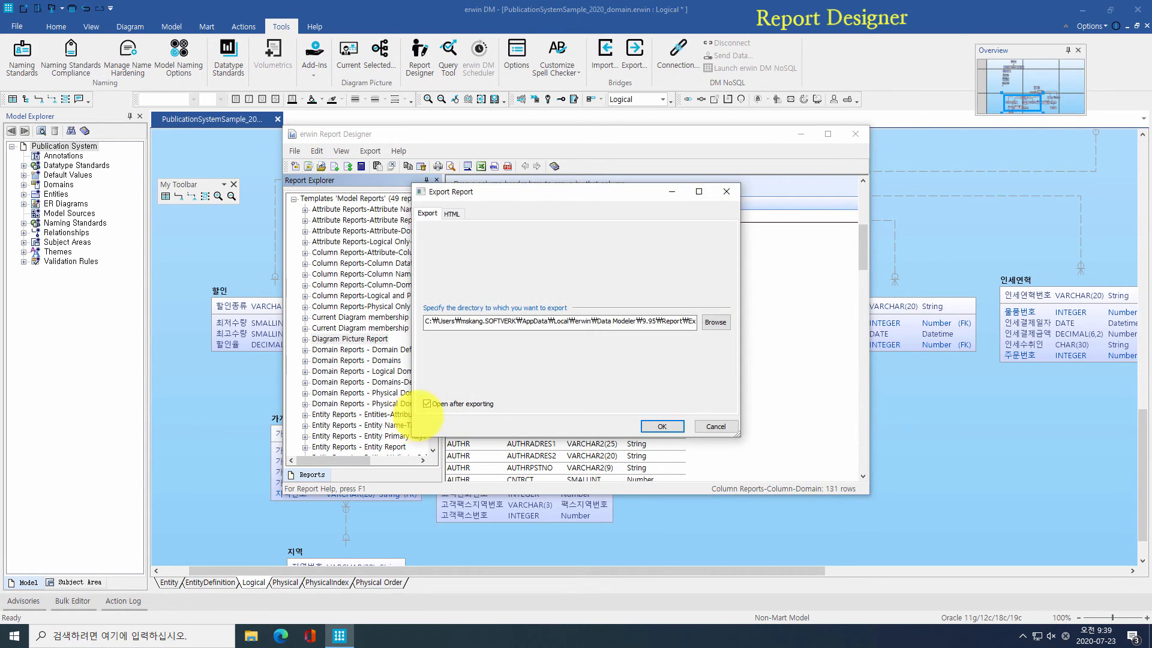
click(661, 426)
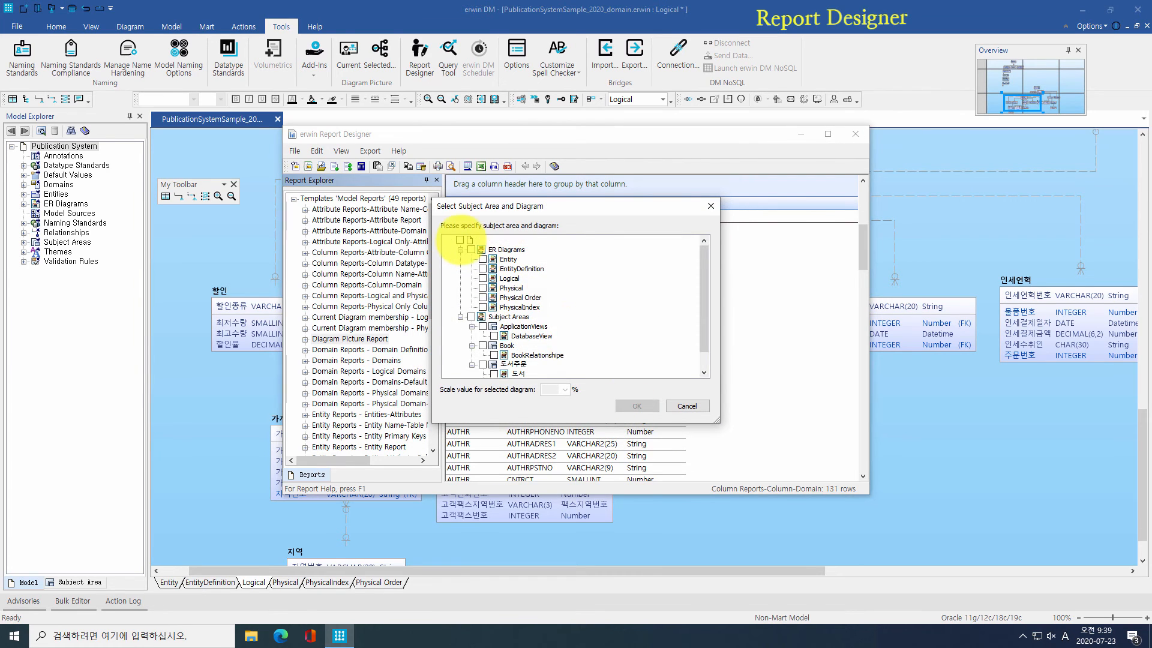
scroll(509, 240, down, 3)
click(624, 404)
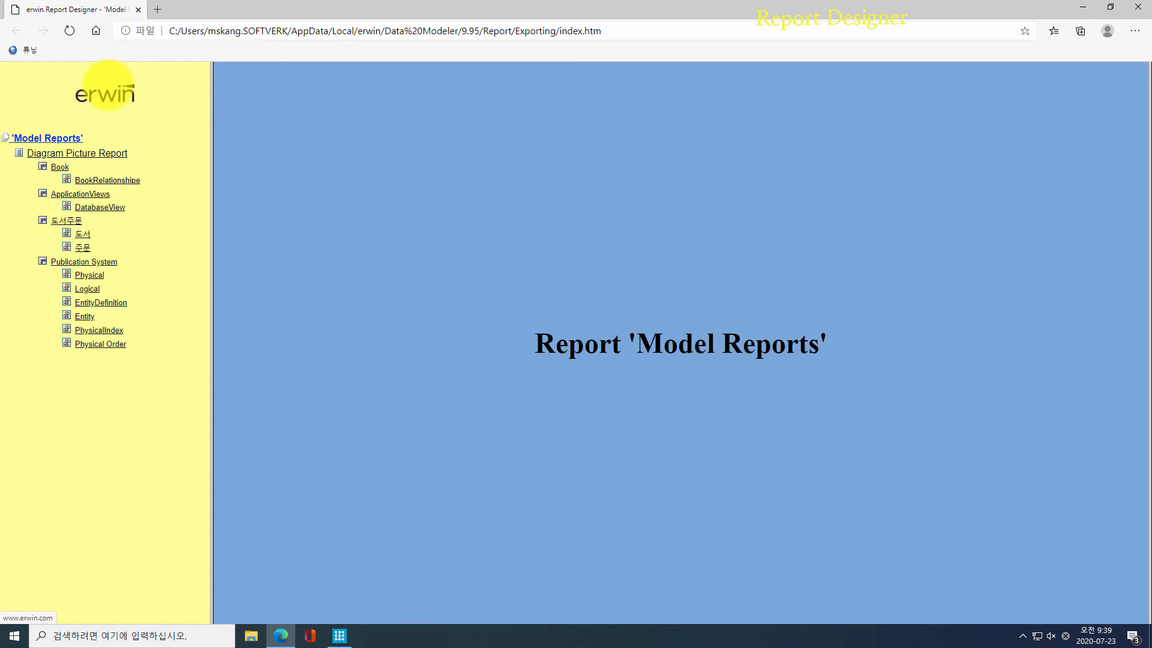
Step: Browse the BookRelationshipe, DatabaseView, 도서 and Logical diagram pages of the exported report
click(124, 179)
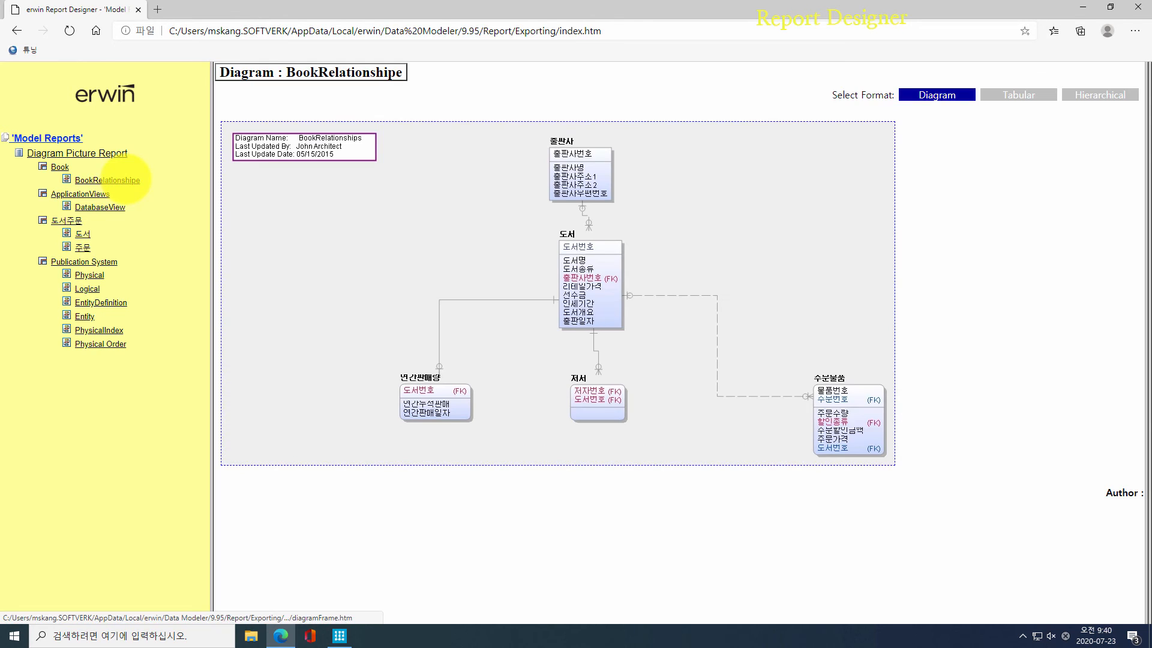
click(120, 207)
click(83, 233)
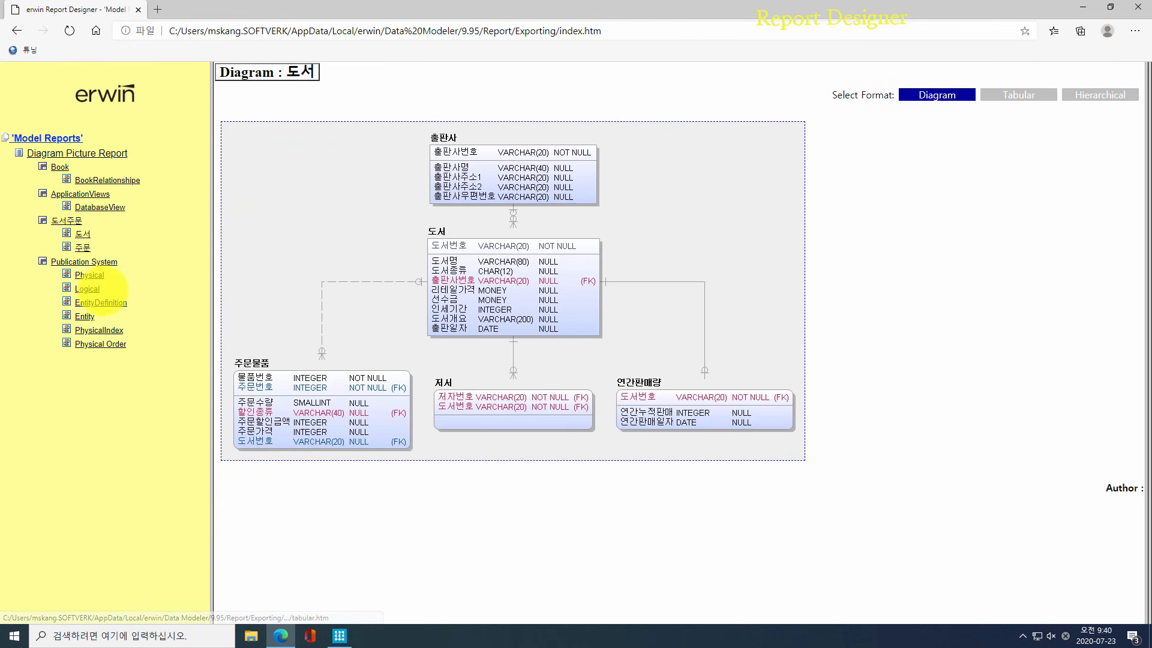
click(90, 289)
scroll(535, 380, down, 15)
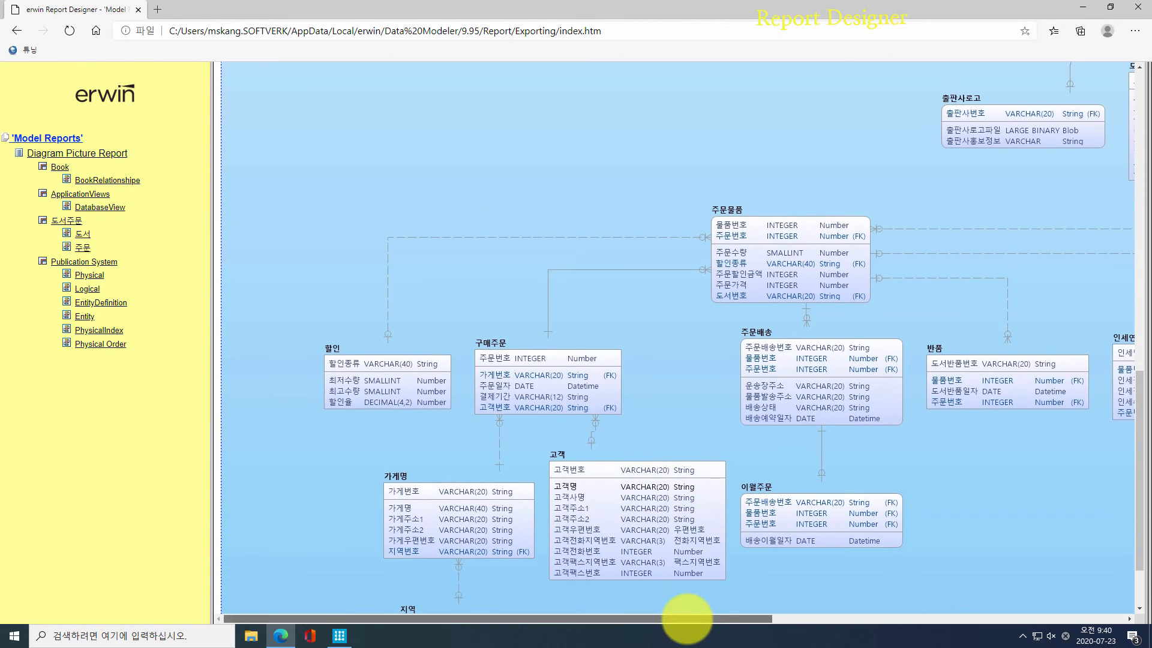
drag(690, 617, 875, 618)
Step: View the 주문물품 entity details full screen, then close them
click(438, 265)
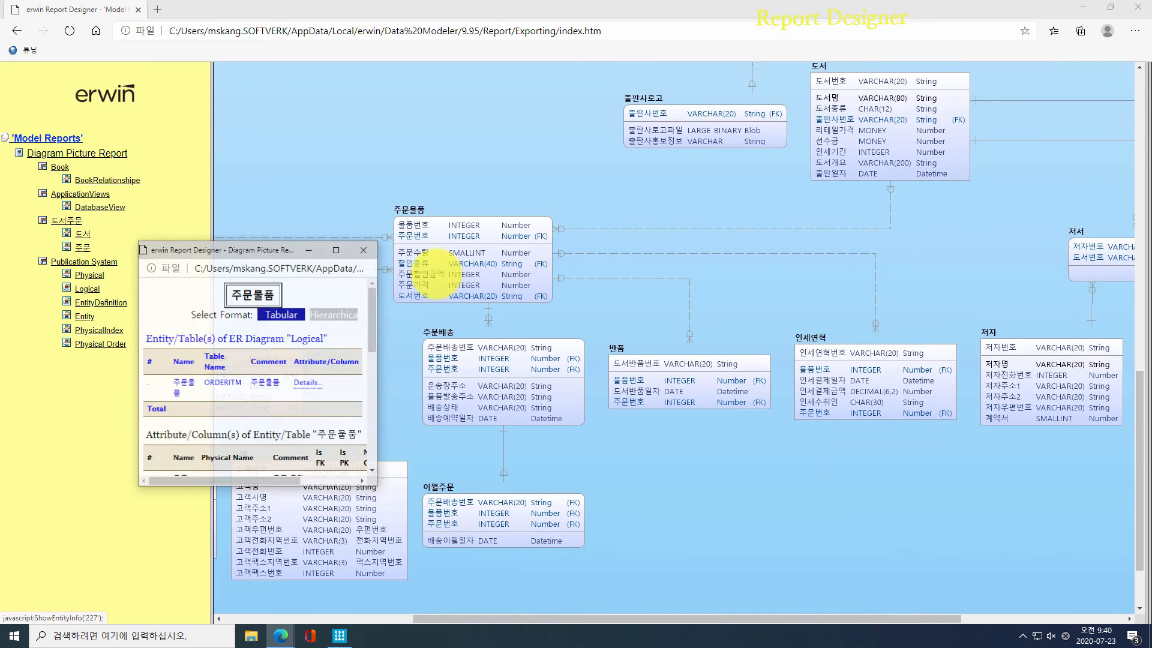
click(337, 249)
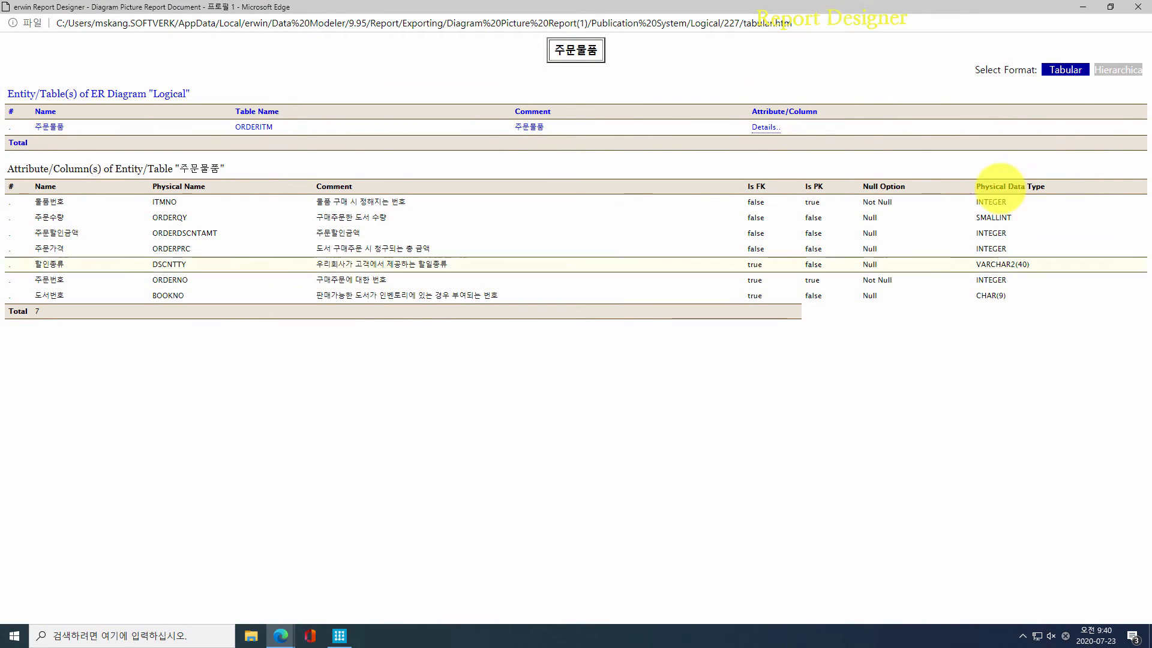
click(1135, 8)
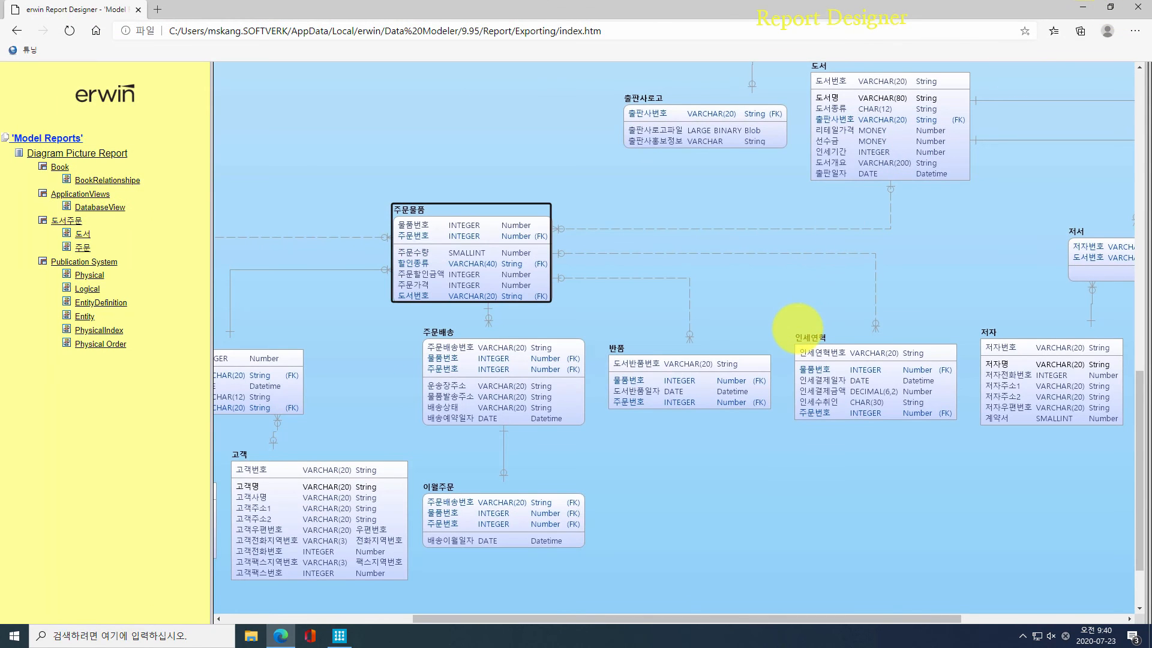
drag(787, 618, 972, 615)
scroll(1002, 486, up, 13)
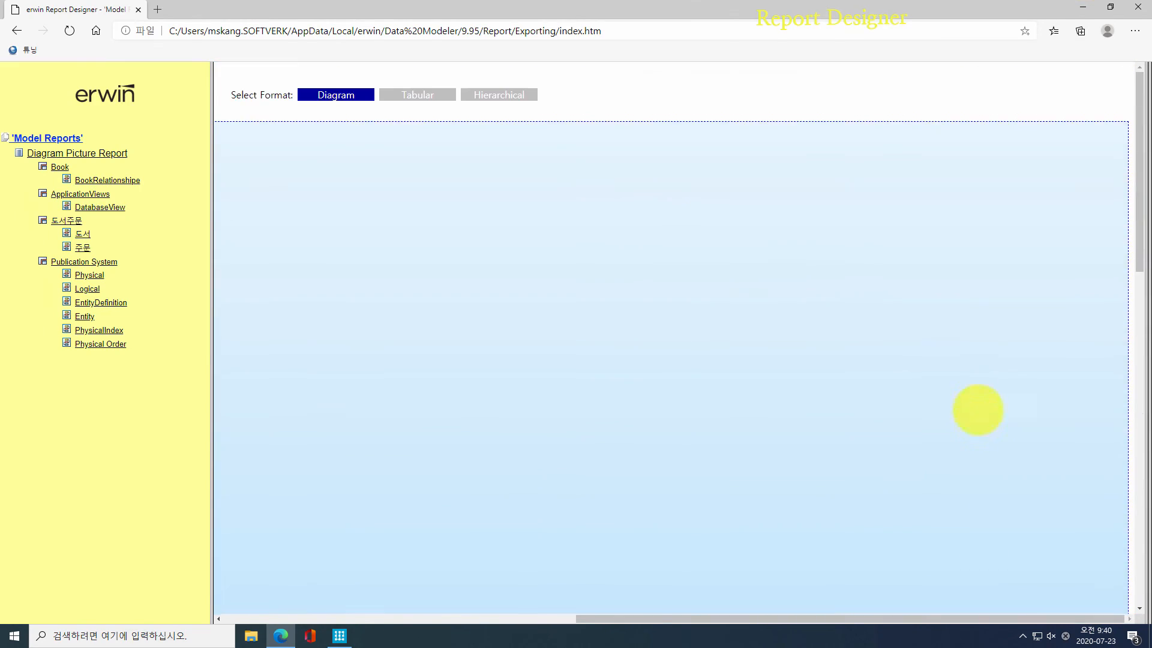
Step: Show the Logical diagram in Tabular format and open the ApplicationViews subject area report
click(386, 94)
scroll(570, 290, down, 15)
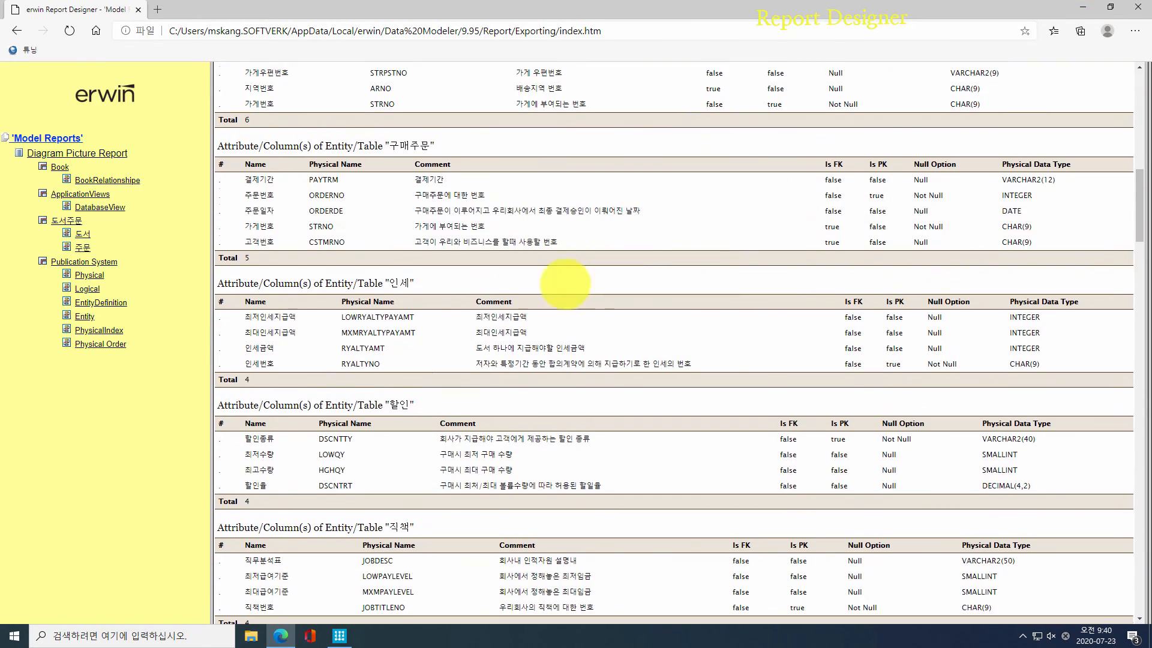
click(63, 194)
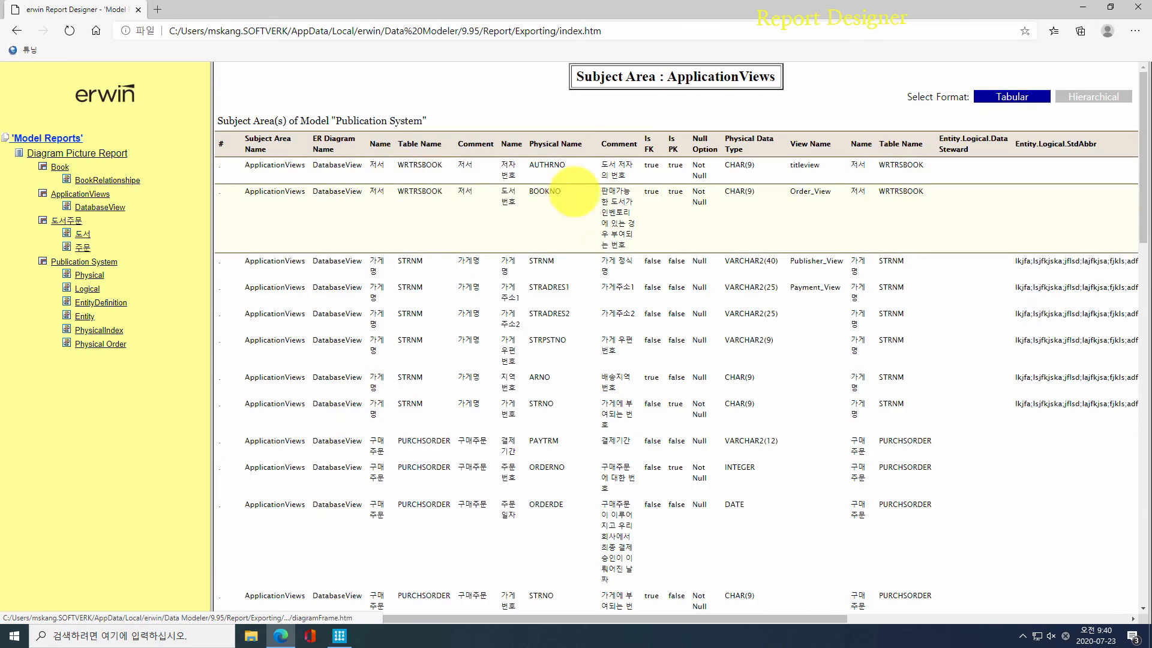
scroll(600, 207, down, 5)
scroll(600, 207, down, 10)
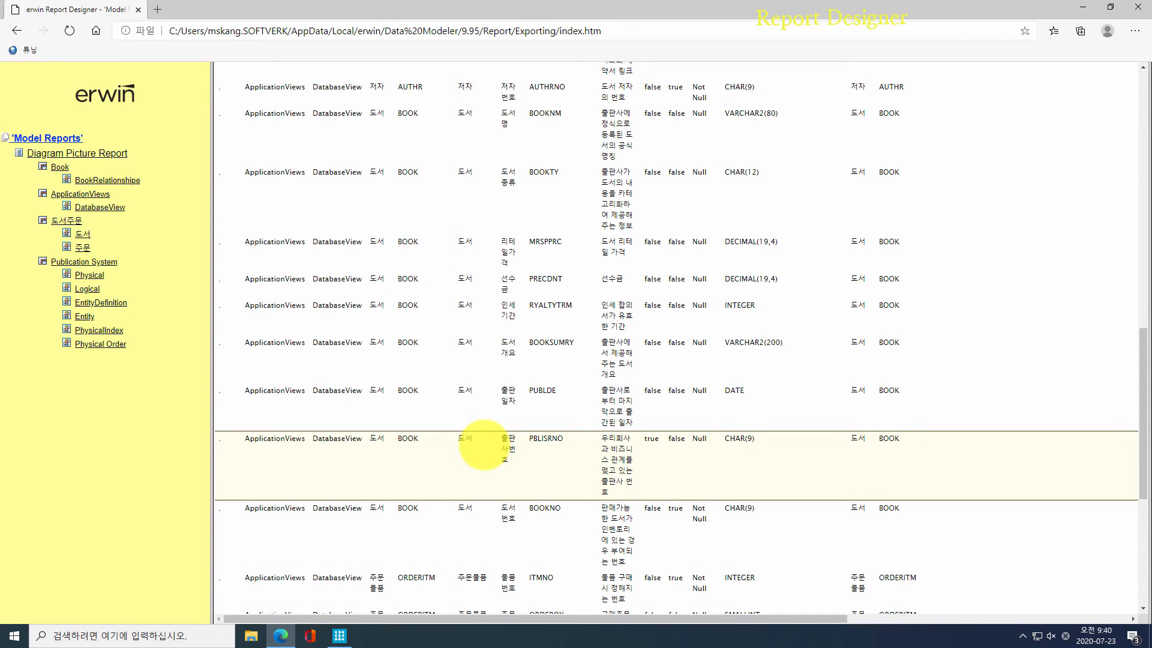
Step: Close the browser and Report Designer without saving changes
click(1138, 7)
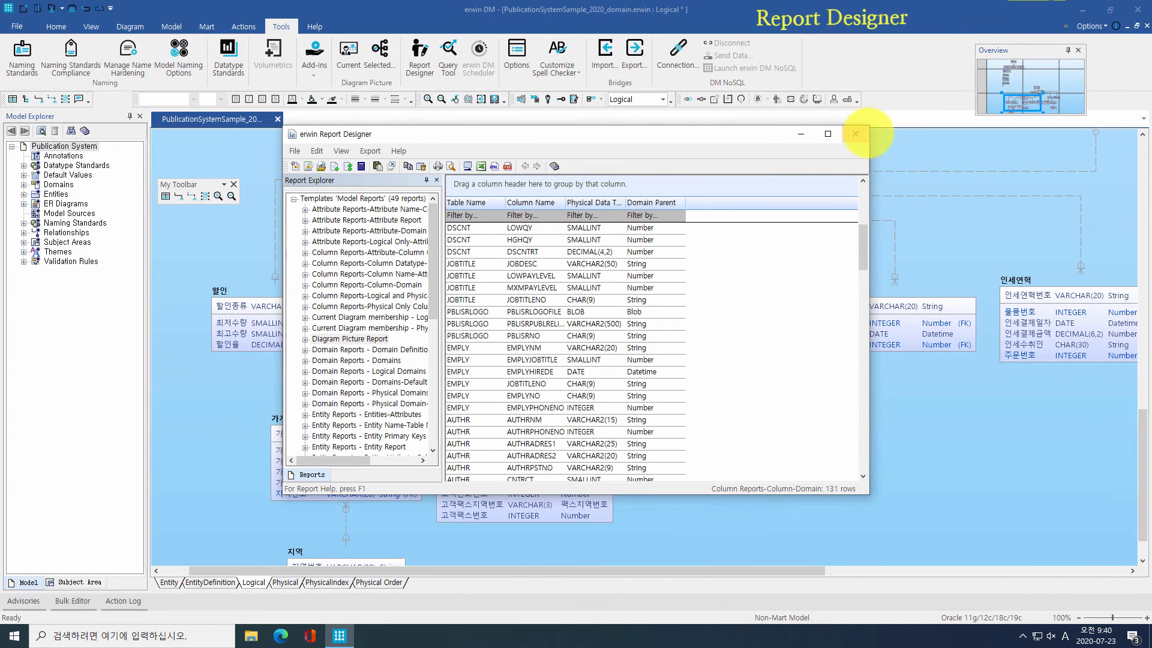
click(855, 133)
click(599, 342)
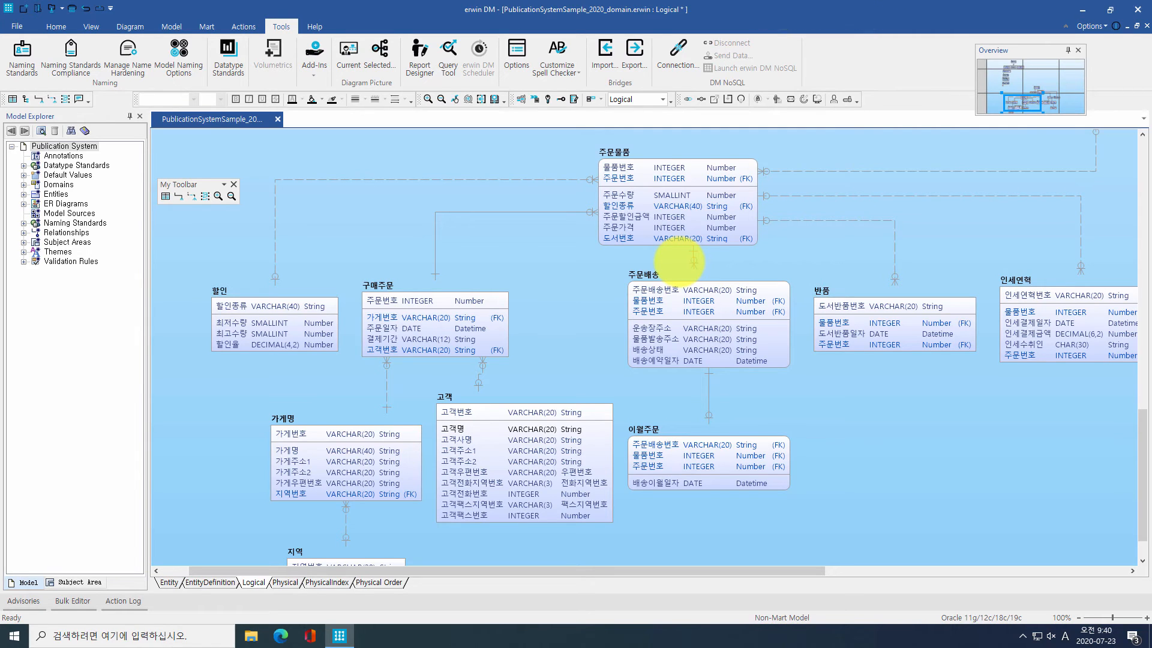
Step: Generate the full 솔리데오양식 standard report in AM Pro and save it as reportsample
click(312, 57)
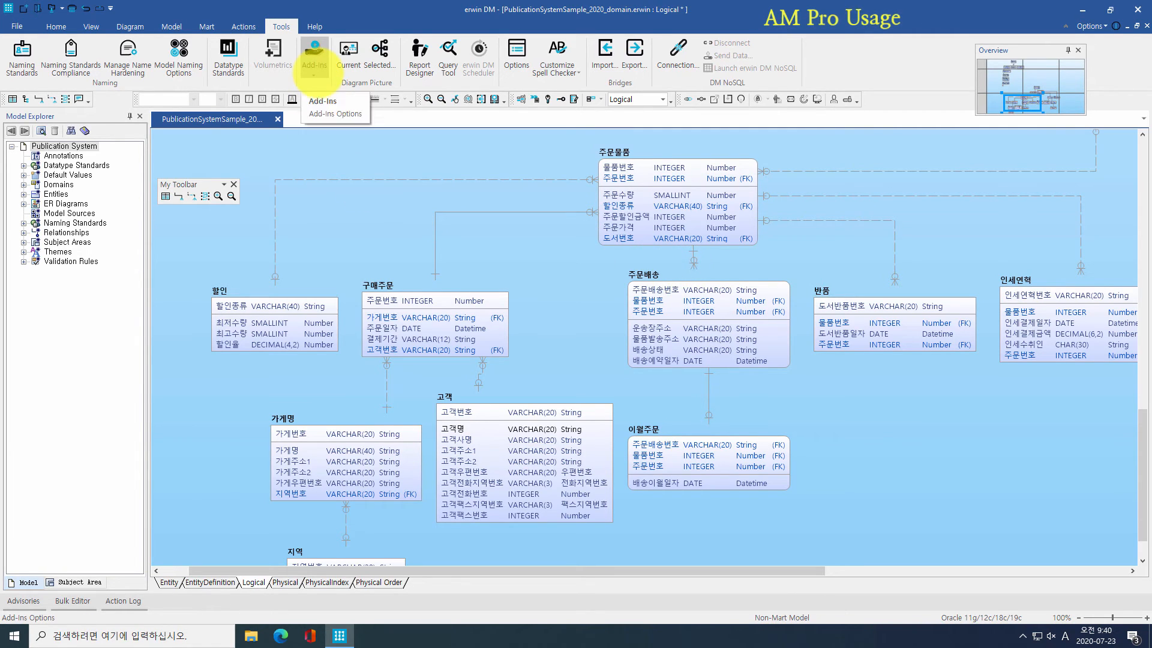
click(336, 98)
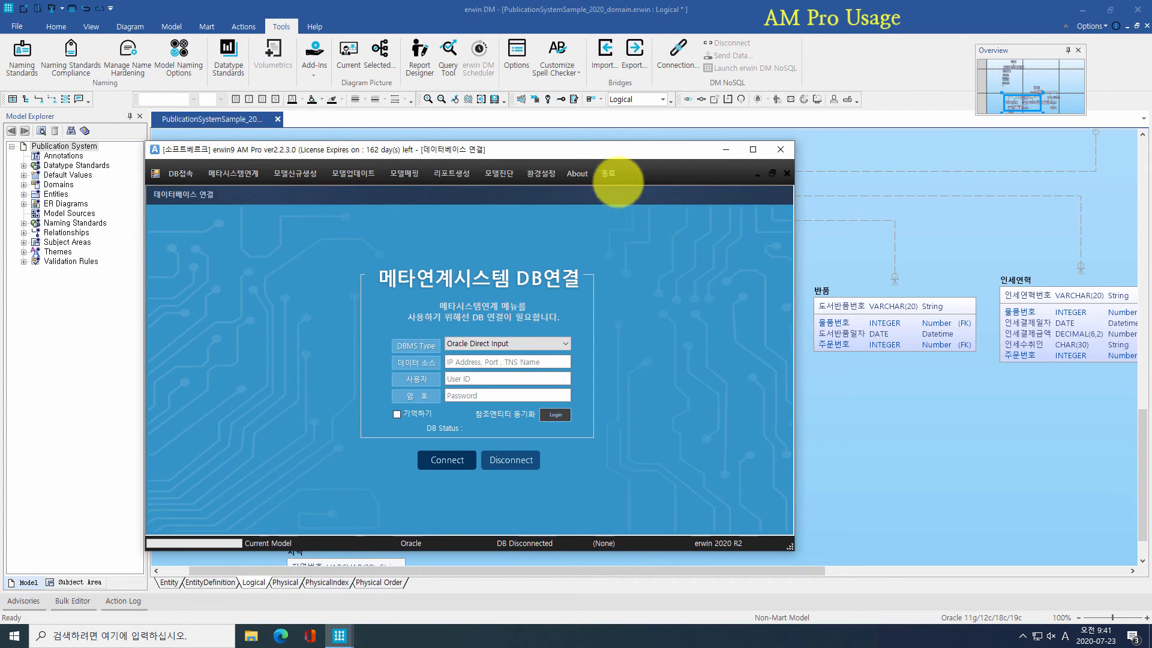
click(451, 174)
click(464, 188)
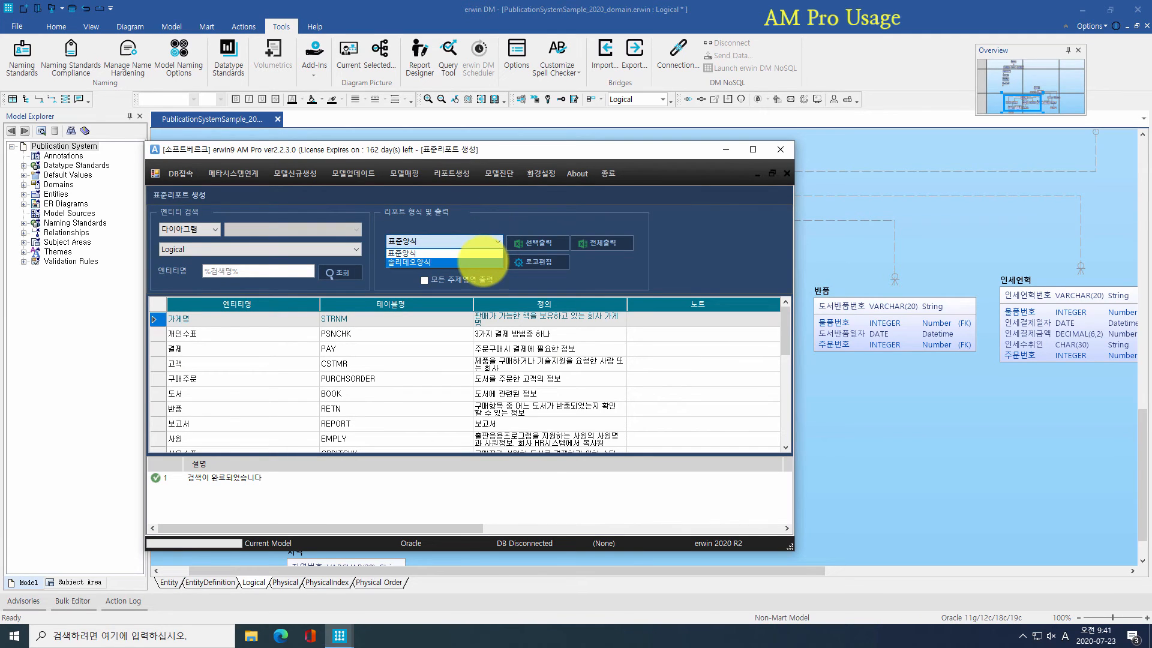
click(482, 263)
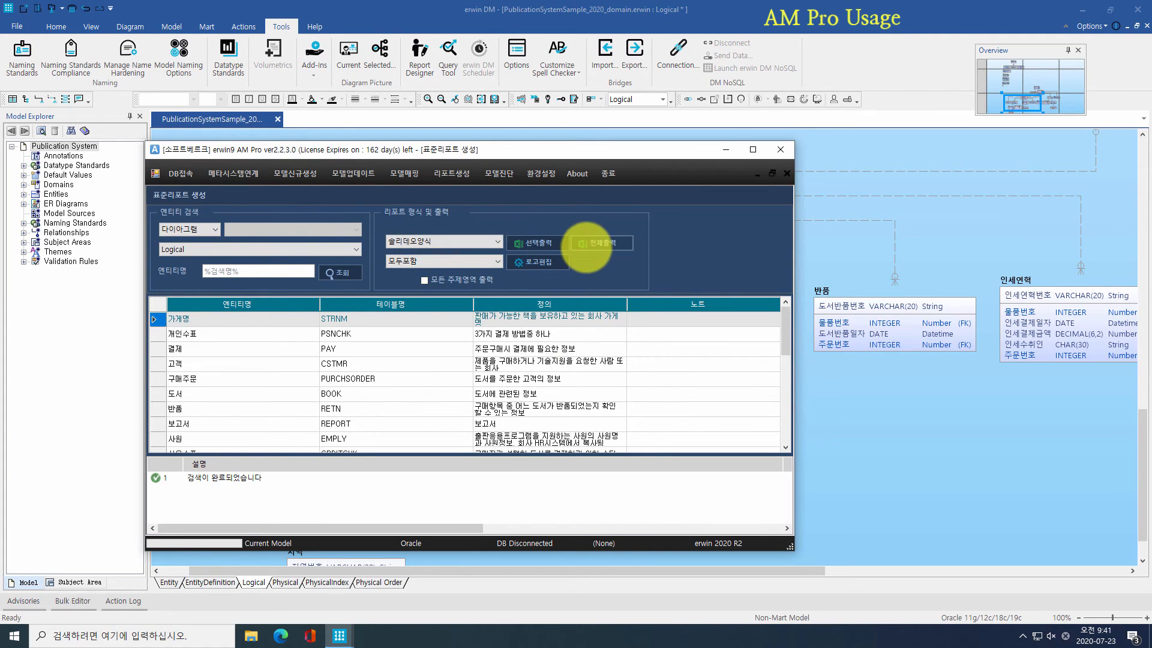
click(591, 243)
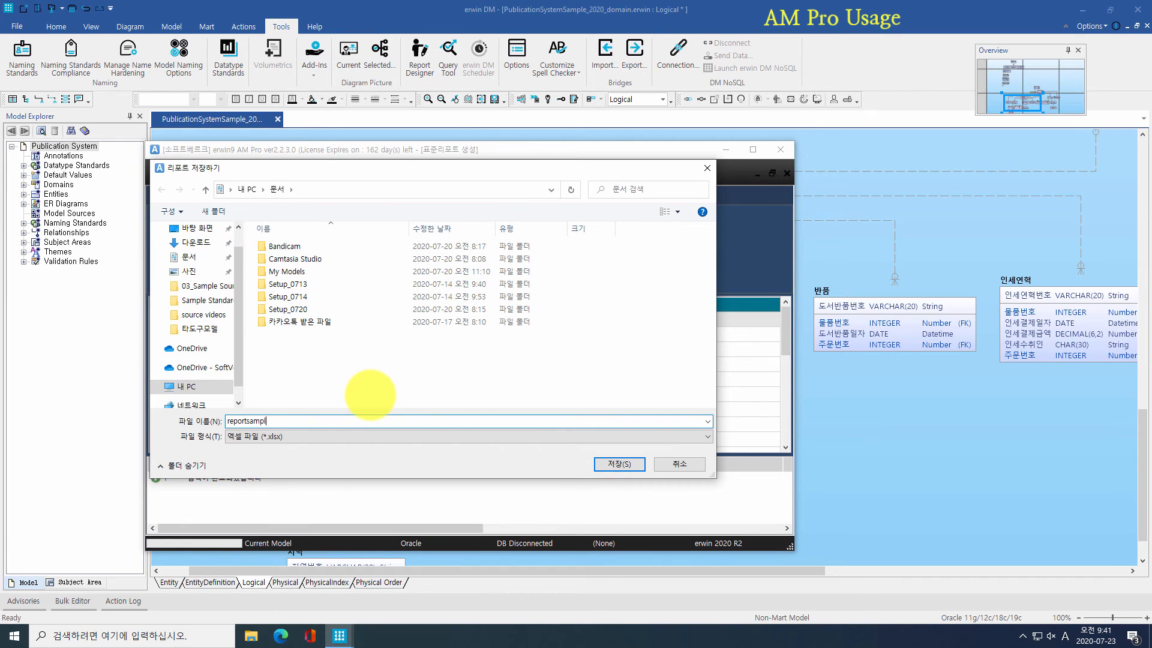
text(reportsample)
key(Return)
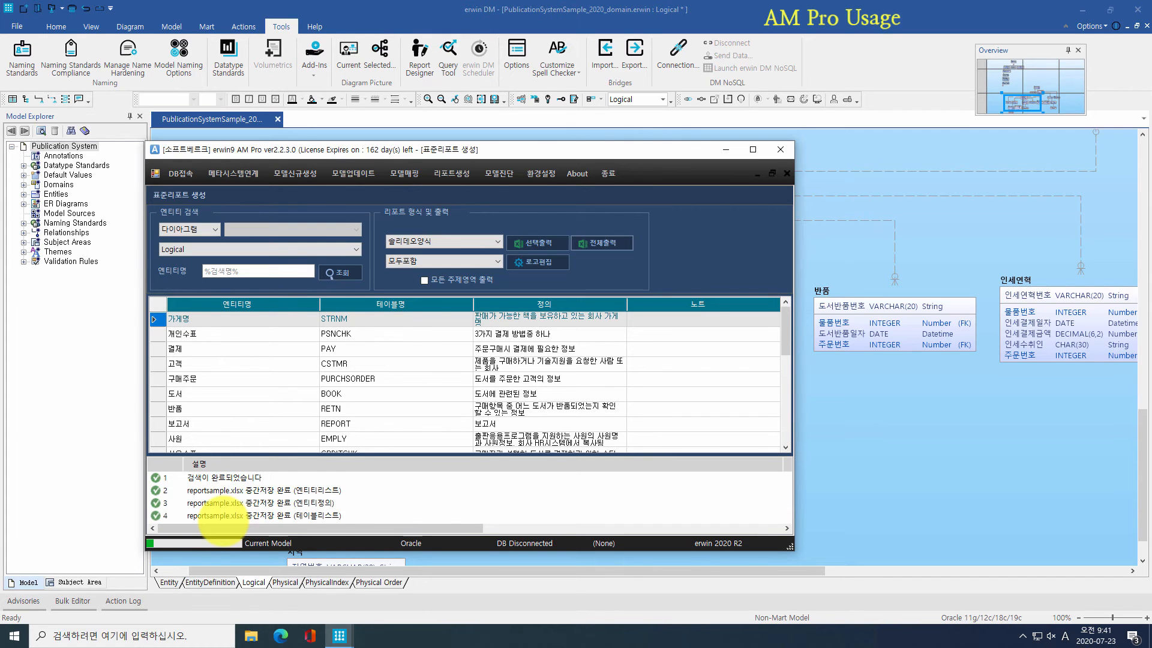
Step: Maximize reportsample.xlsx and review the 문서표지, 엔티티리스트, 엔티티정의서, 테이블리스트 and 테이블정의서 sheets
click(366, 635)
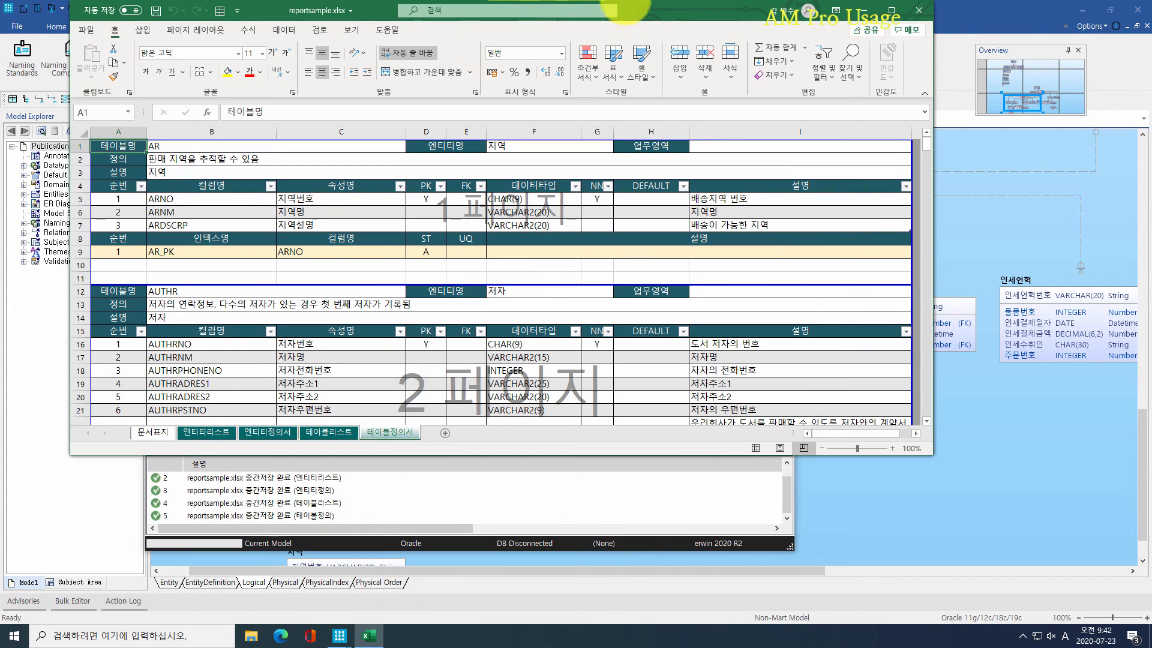
double_click(667, 11)
click(620, 312)
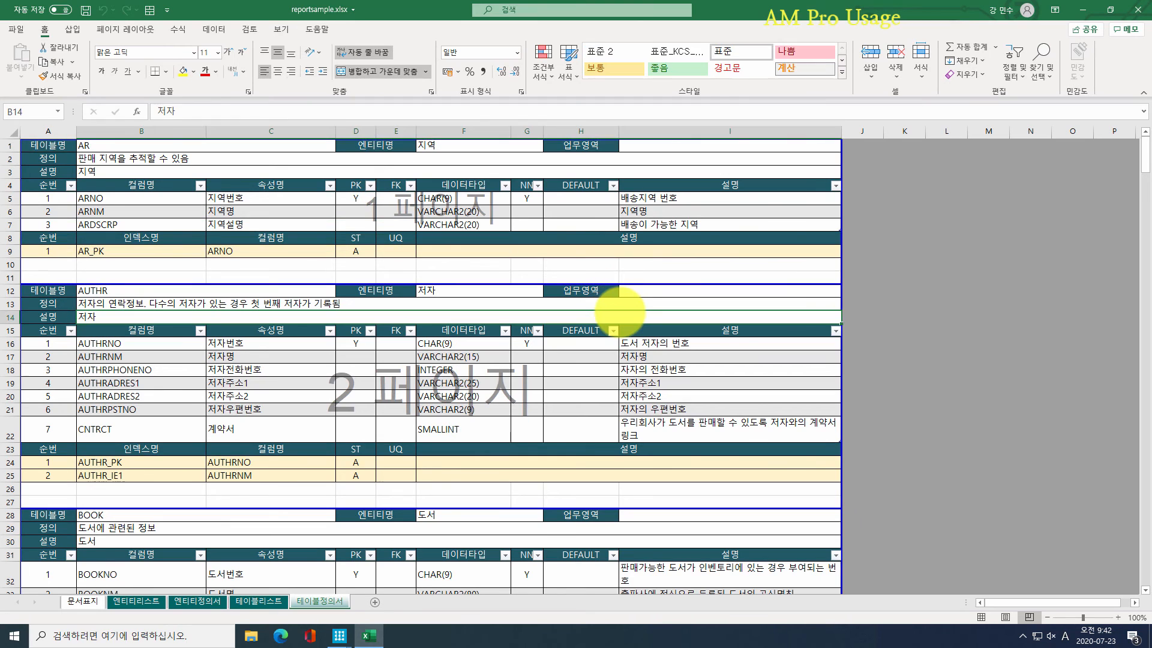
scroll(620, 312, down, 5)
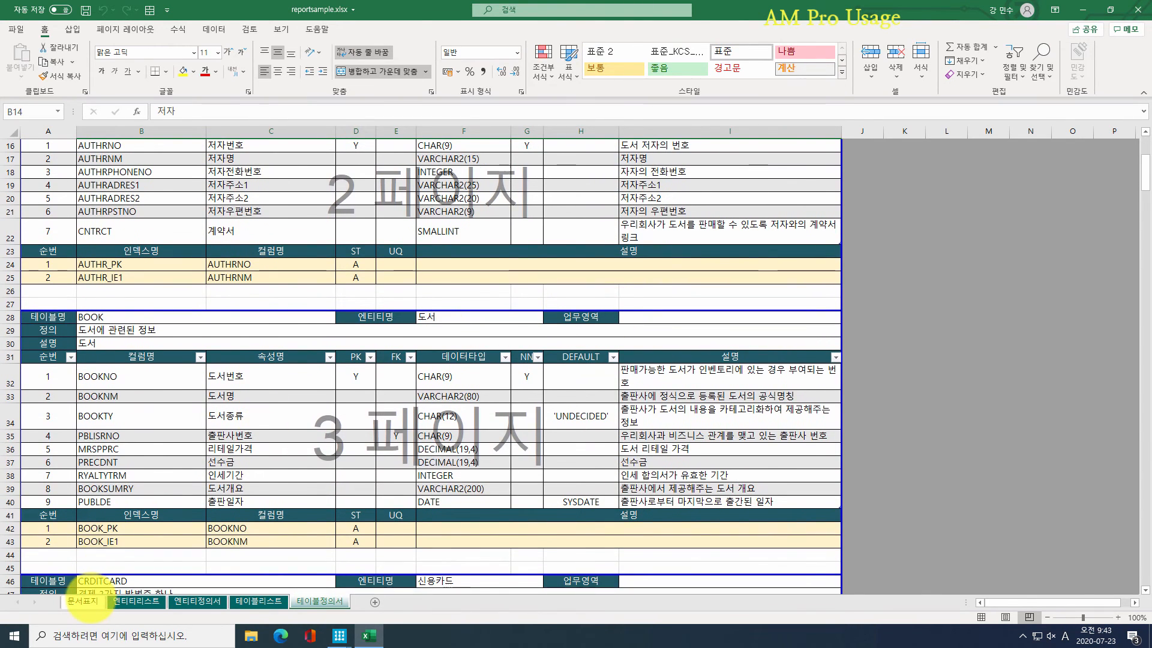
click(82, 601)
click(126, 600)
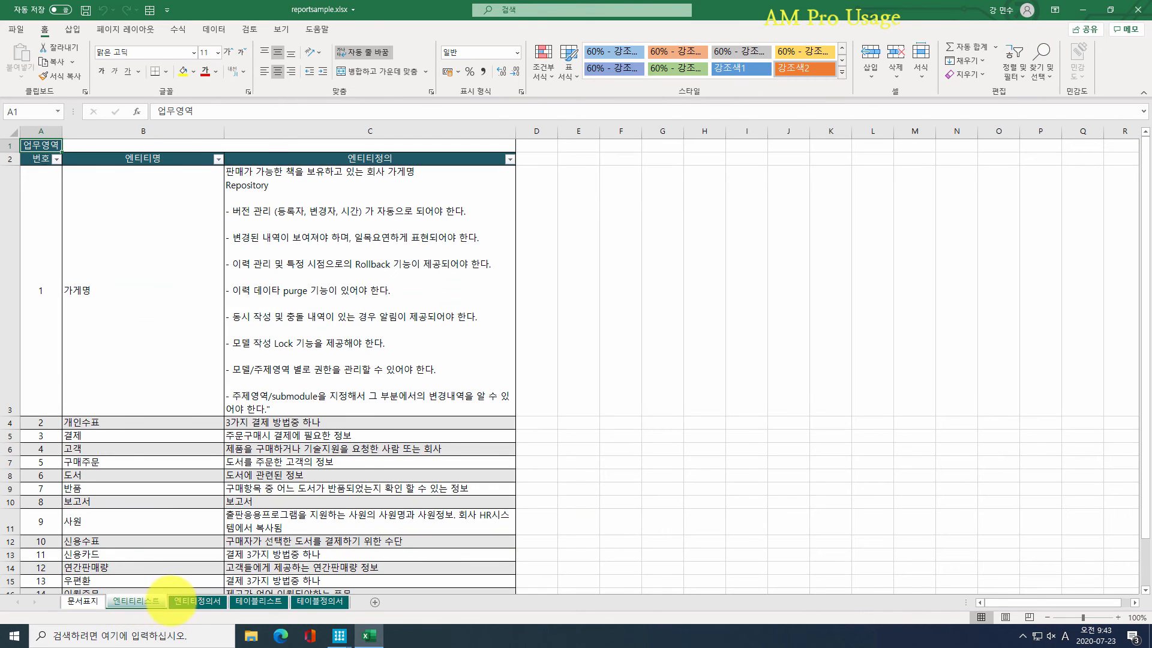
click(196, 601)
click(257, 600)
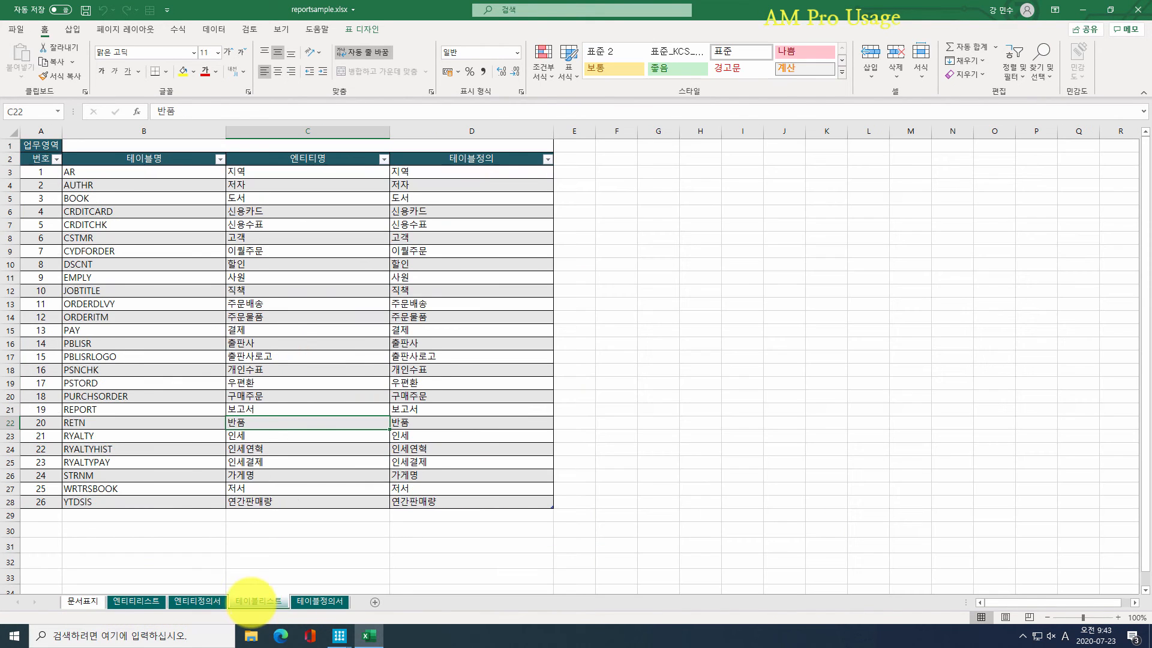
click(318, 600)
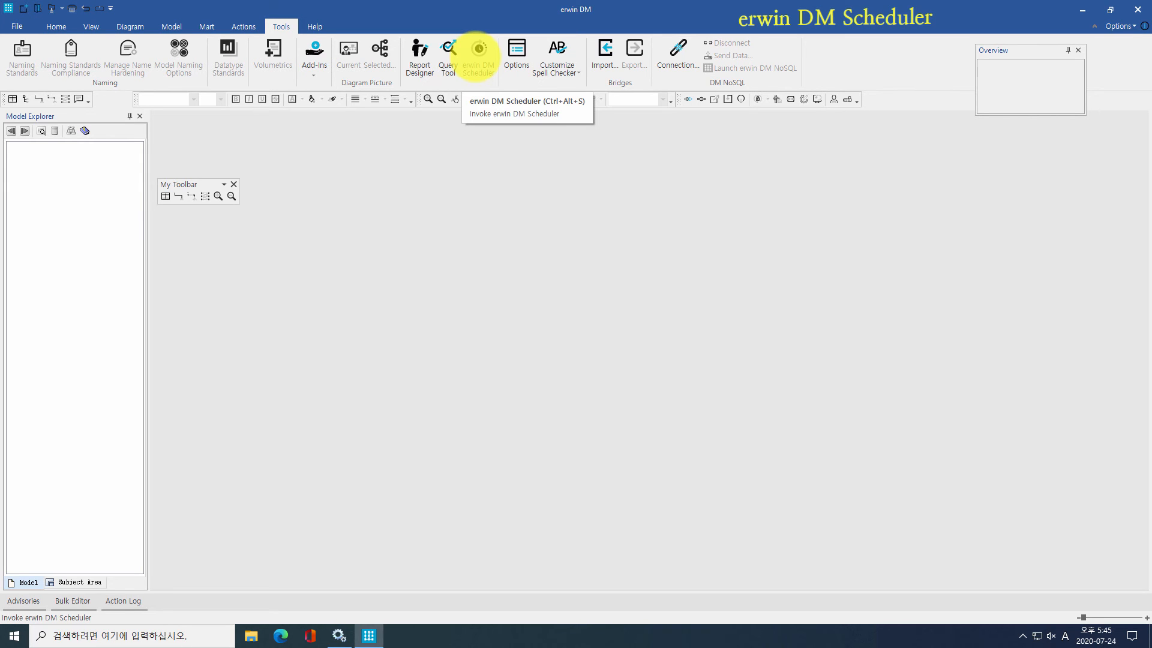
Step: Check the Scheduler service in Services, then close Services and erwin DM
click(338, 634)
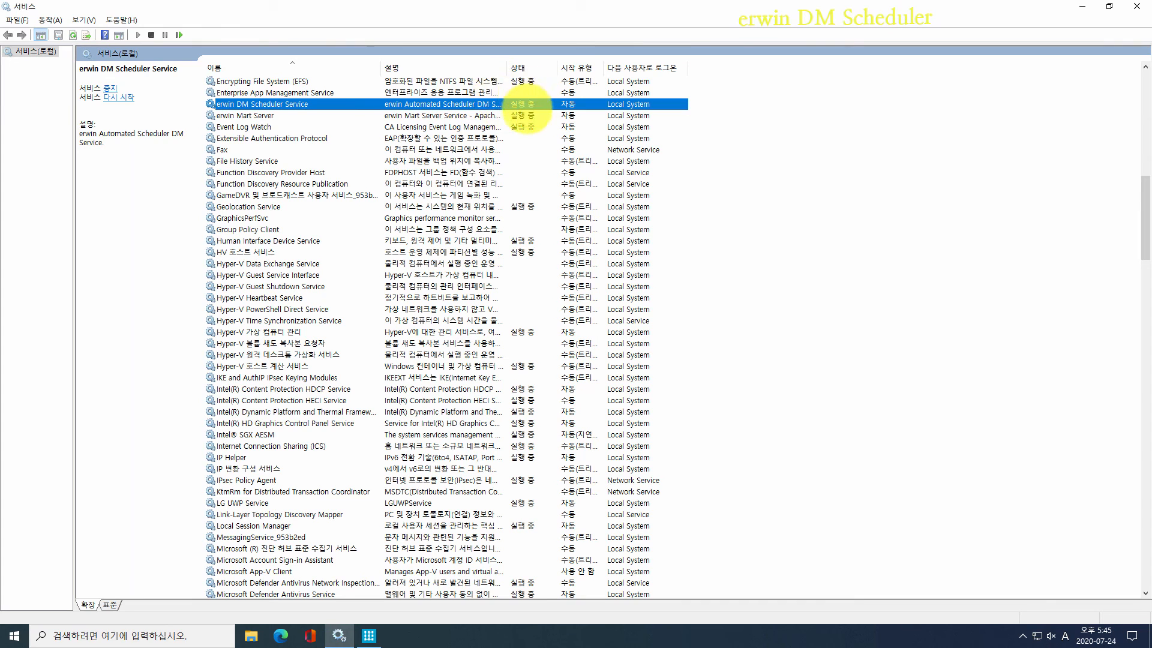
click(1137, 6)
click(1137, 6)
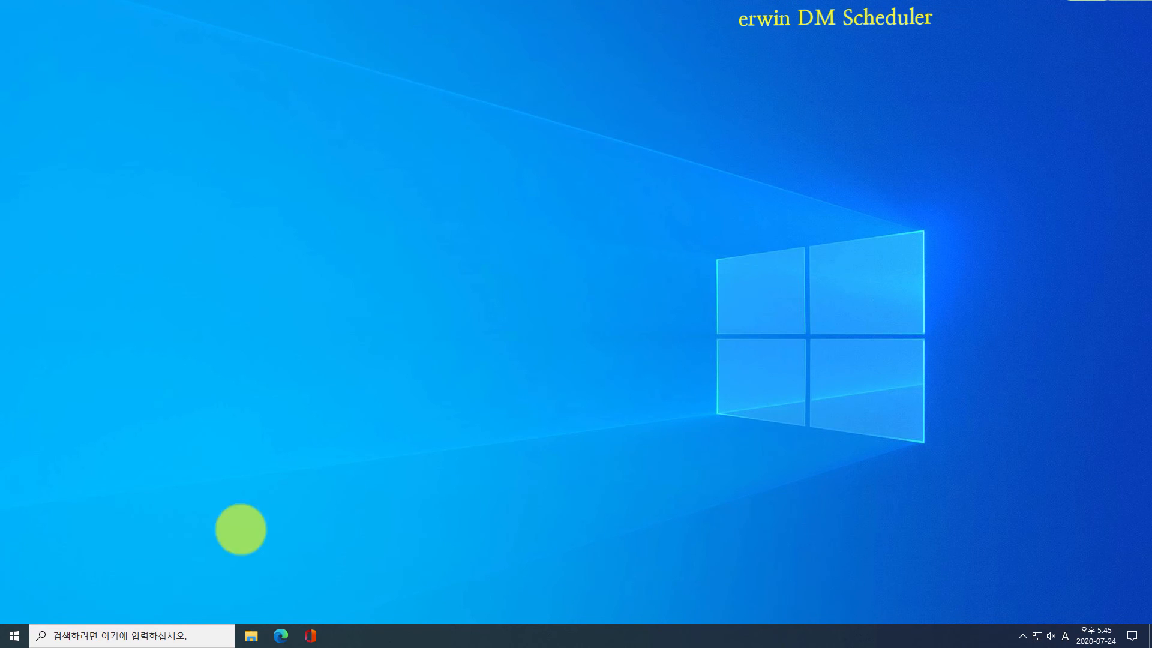
click(13, 635)
Step: Launch erwin DM Scheduler from the Tools commands in erwin Data Modeler
right_click(235, 310)
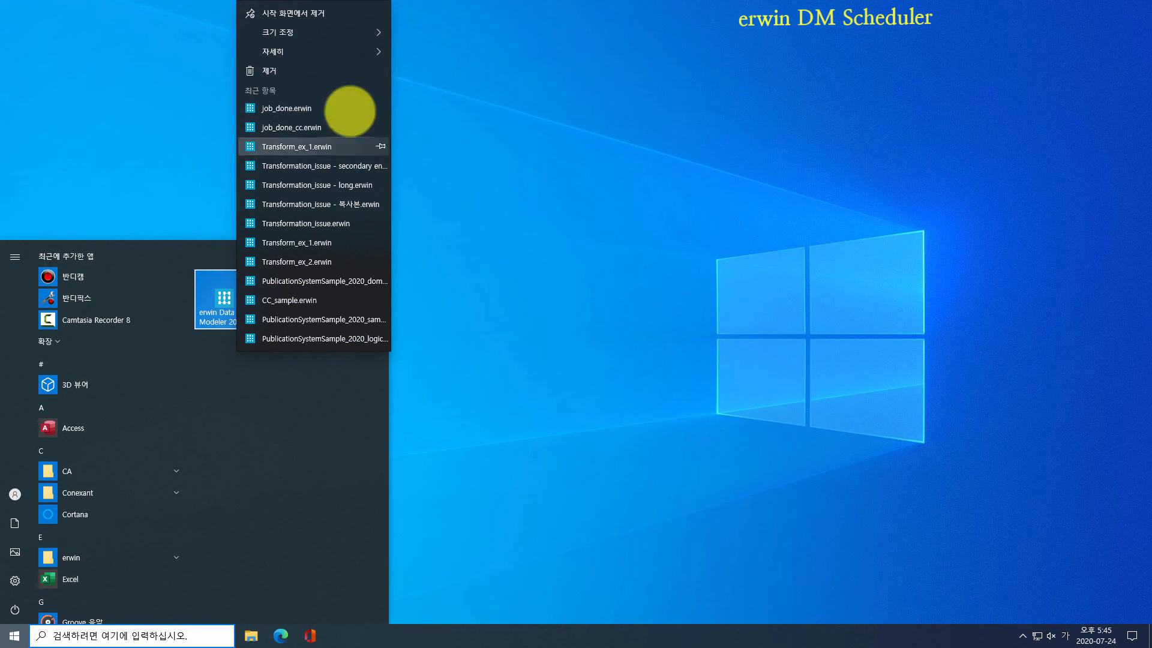
mouse_move(352, 51)
click(529, 396)
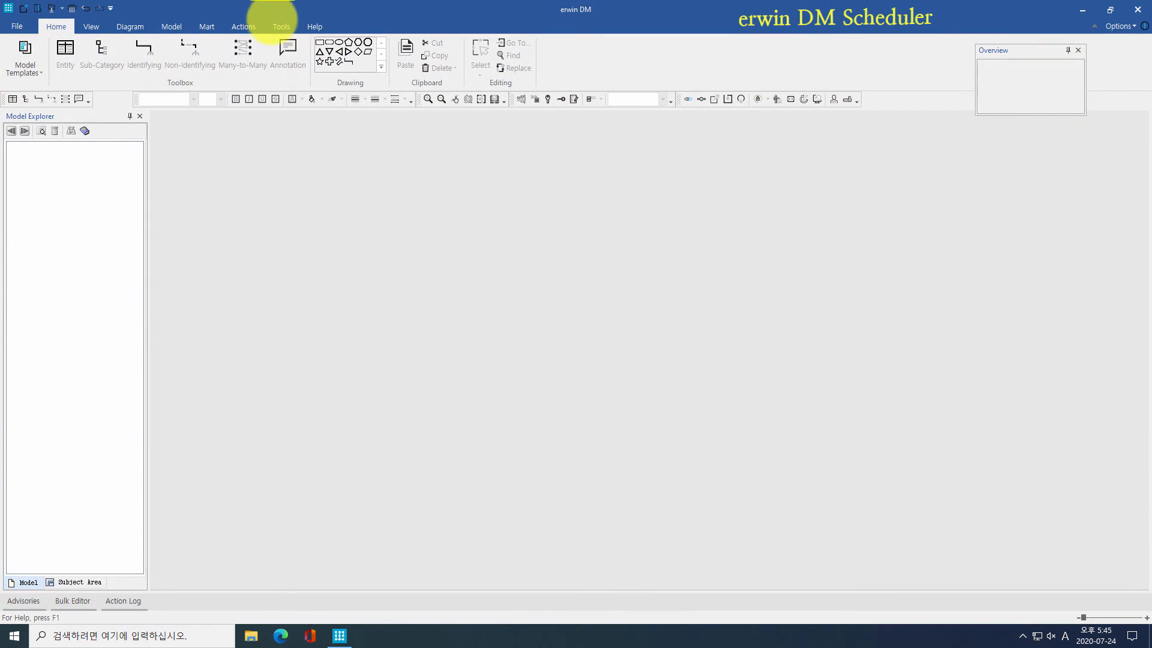
click(281, 25)
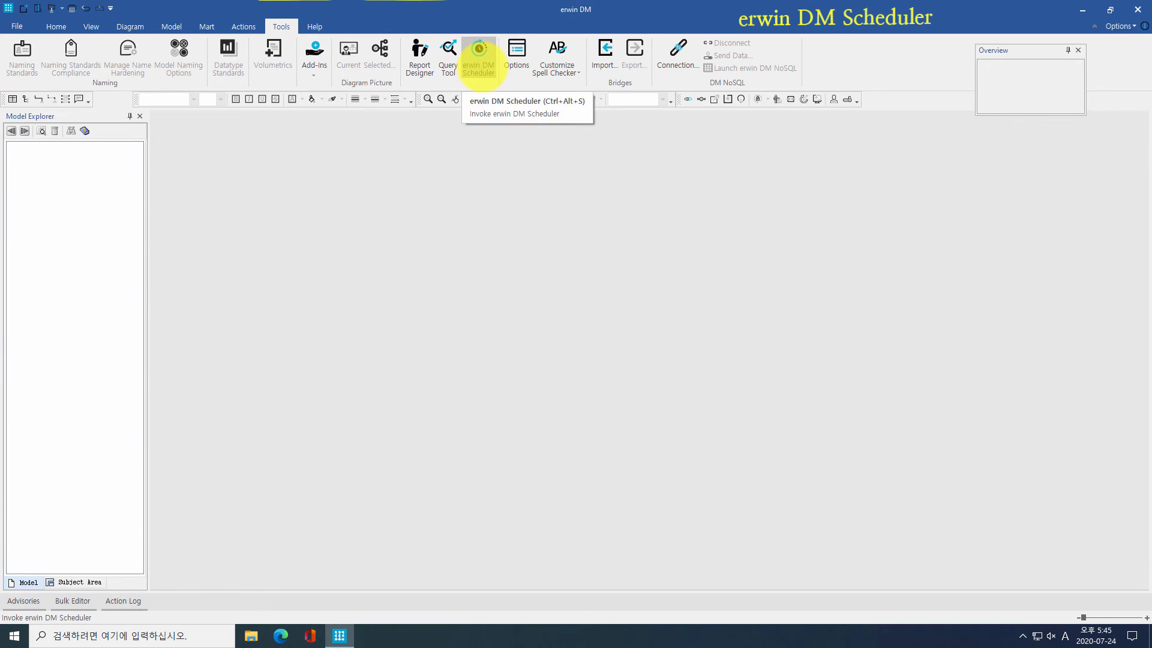
click(478, 56)
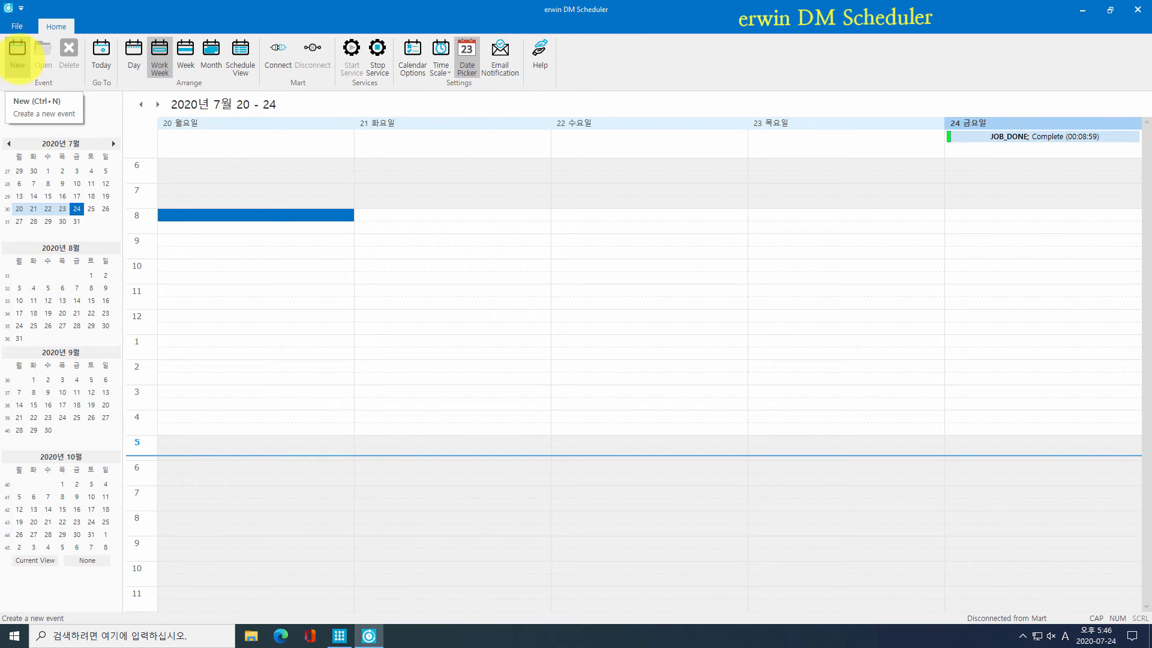
Step: Switch the calendar to month view and open a new event on July 28
click(18, 54)
click(207, 57)
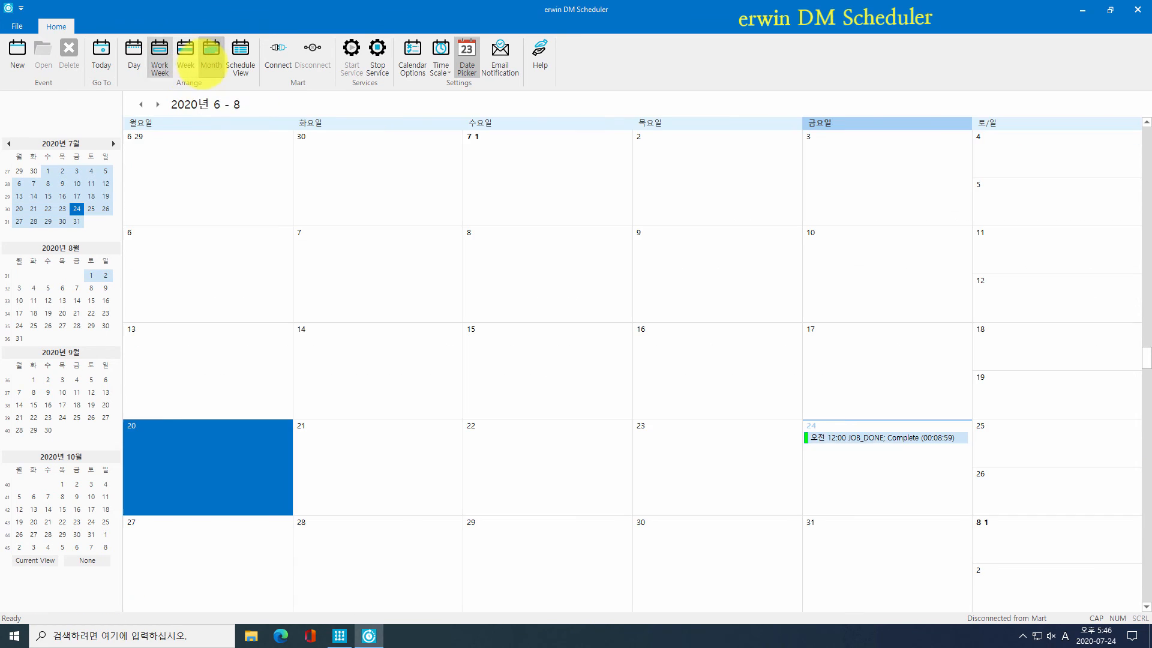
scroll(470, 390, down, 1)
click(432, 454)
double_click(431, 454)
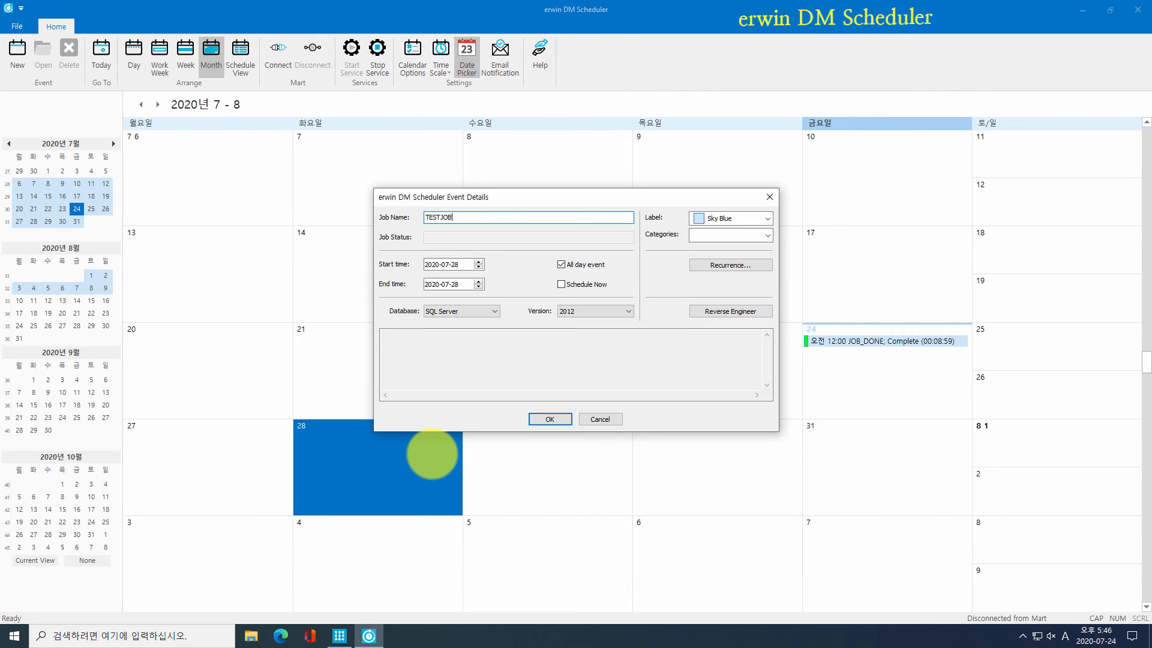
Step: Make the job an all-day event, leaving the immediate-run option off
click(561, 264)
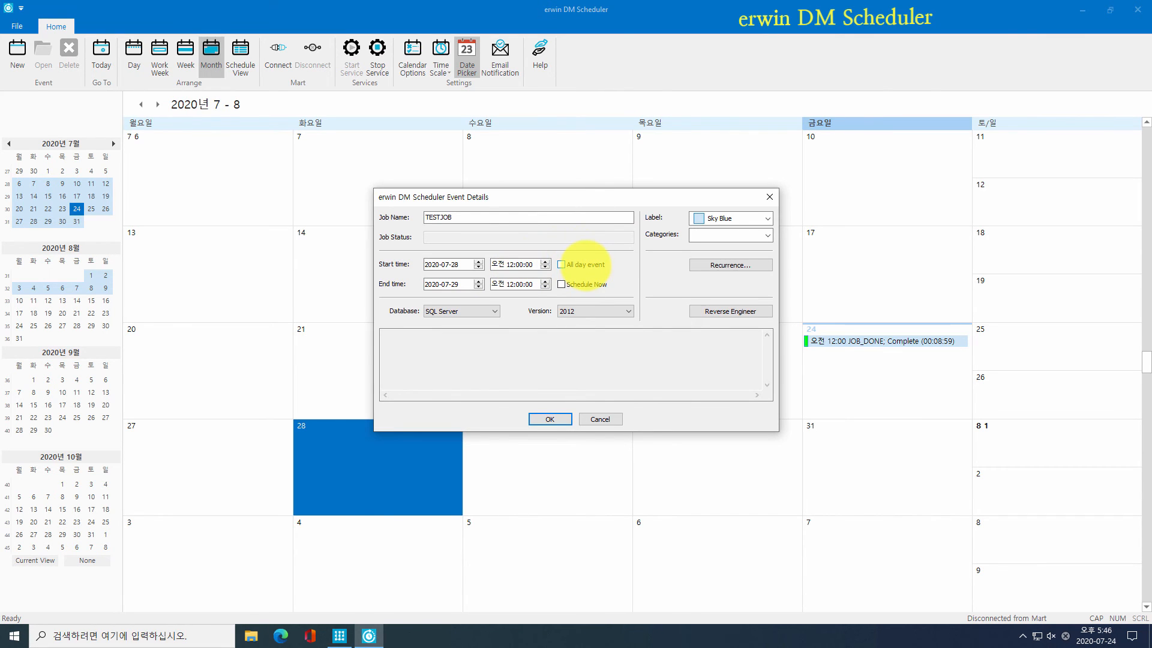
click(562, 265)
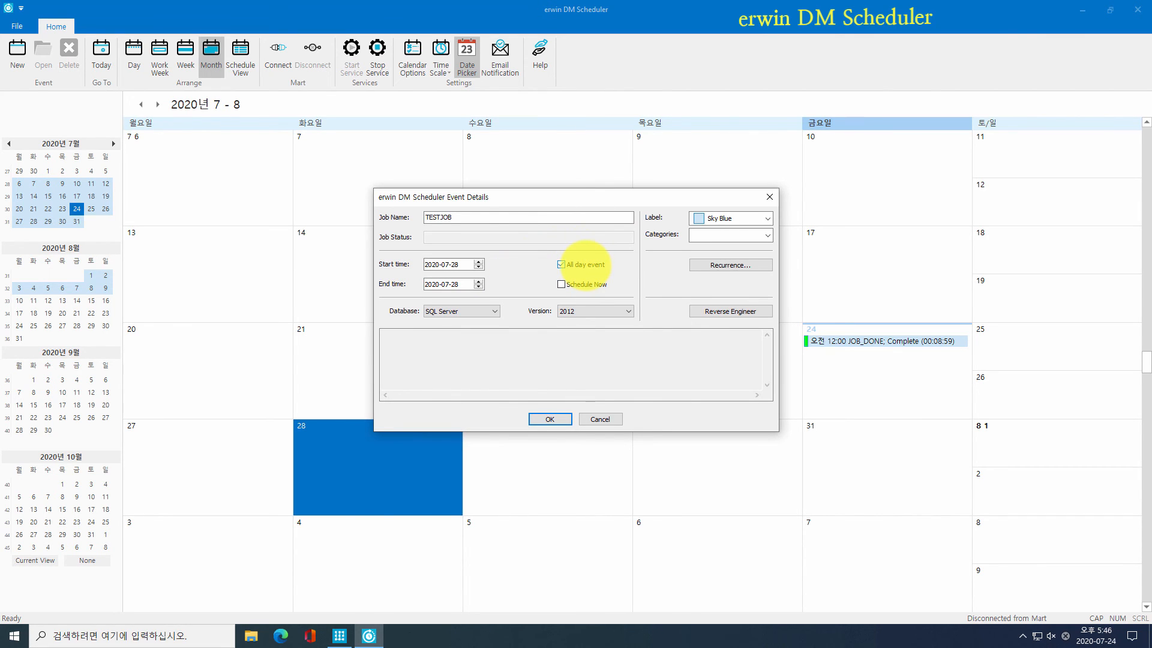
click(561, 264)
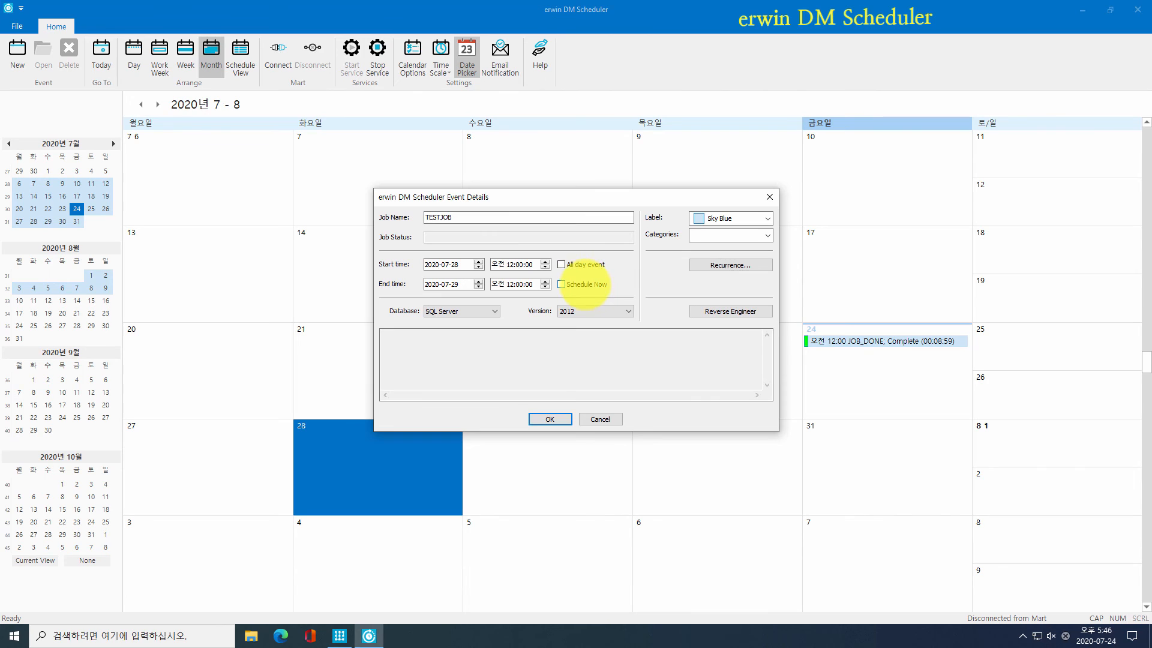
click(561, 284)
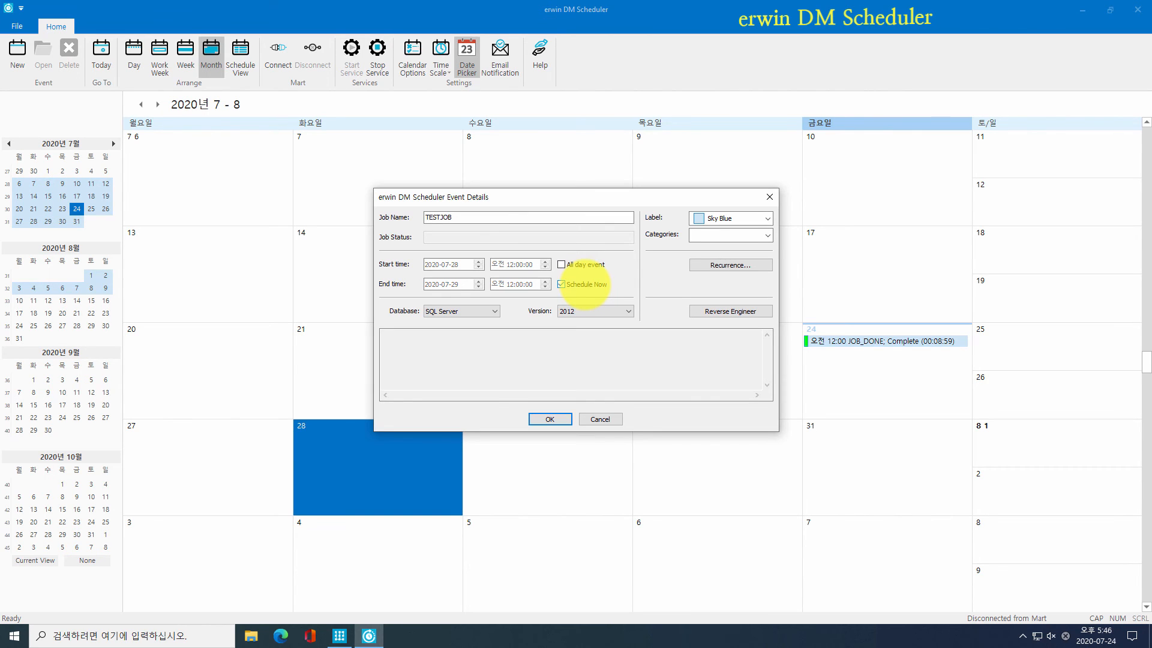
click(584, 284)
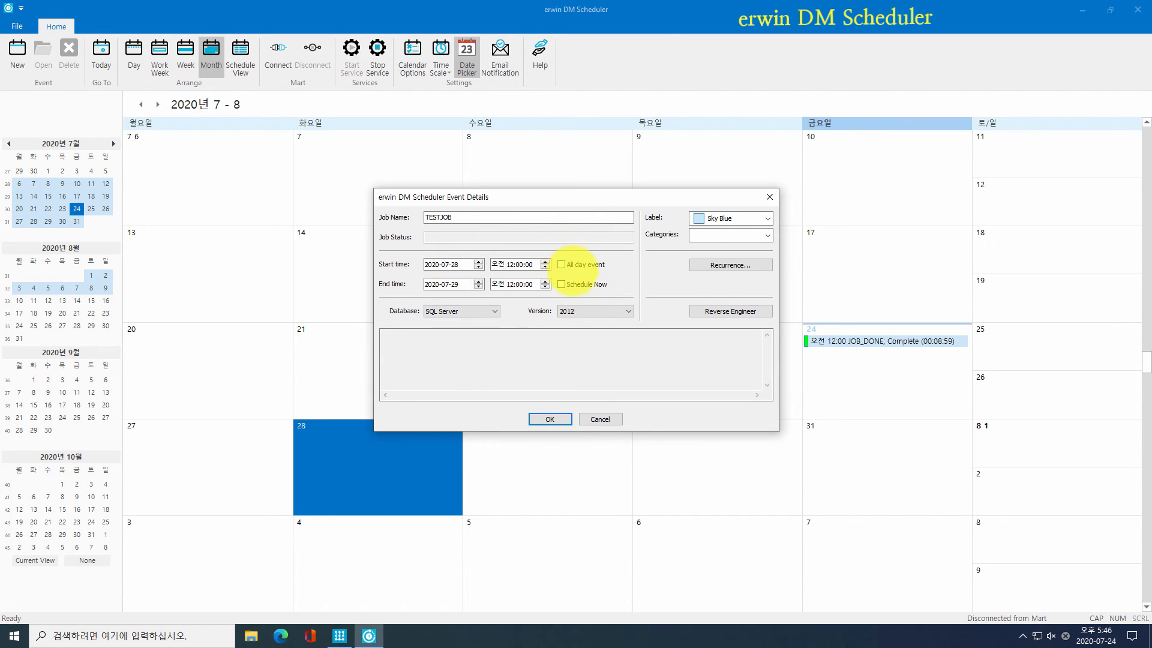
click(580, 265)
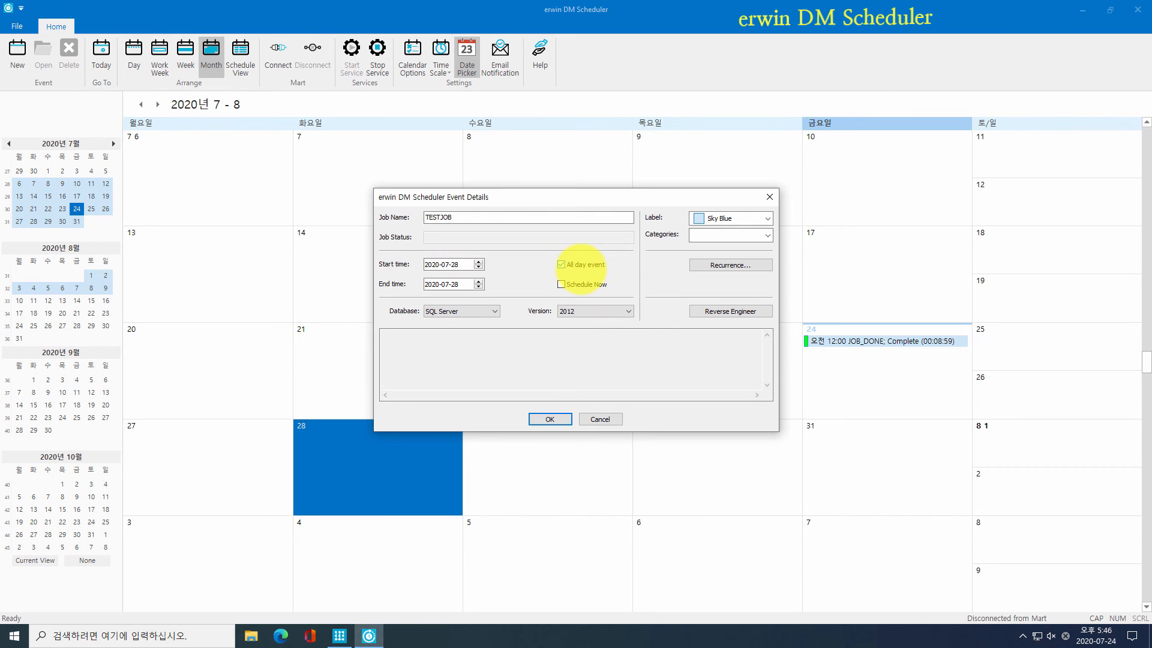
Step: Target Oracle 11g/12c/18c/19c and keep the Sky Blue label
click(489, 311)
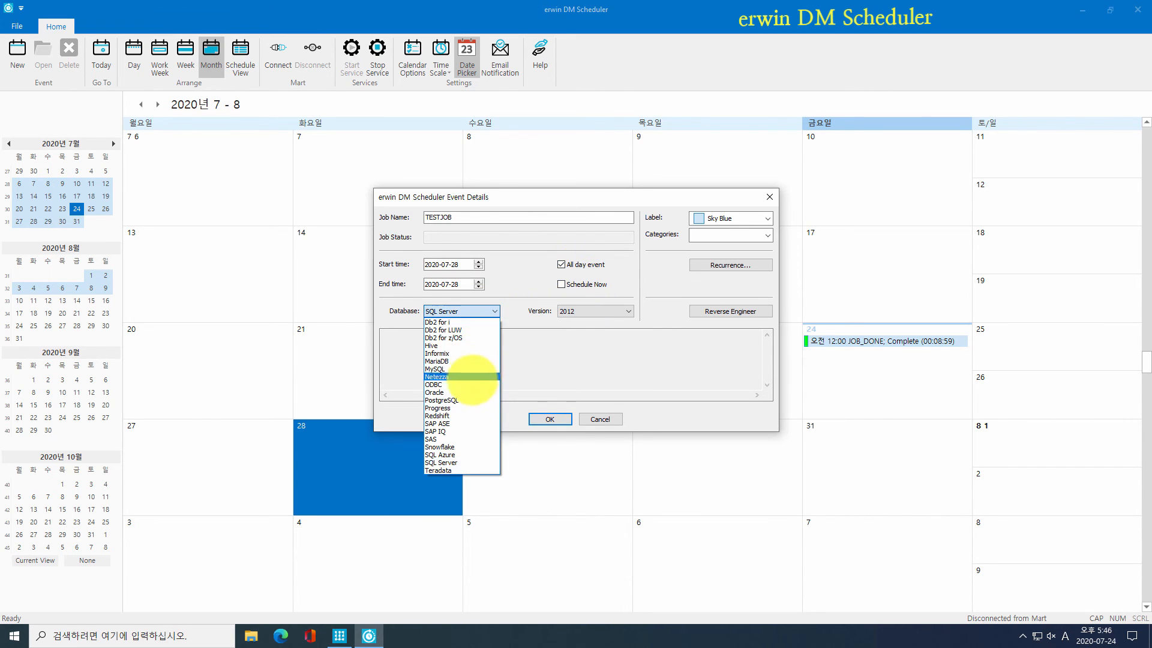
click(470, 389)
click(586, 311)
click(587, 324)
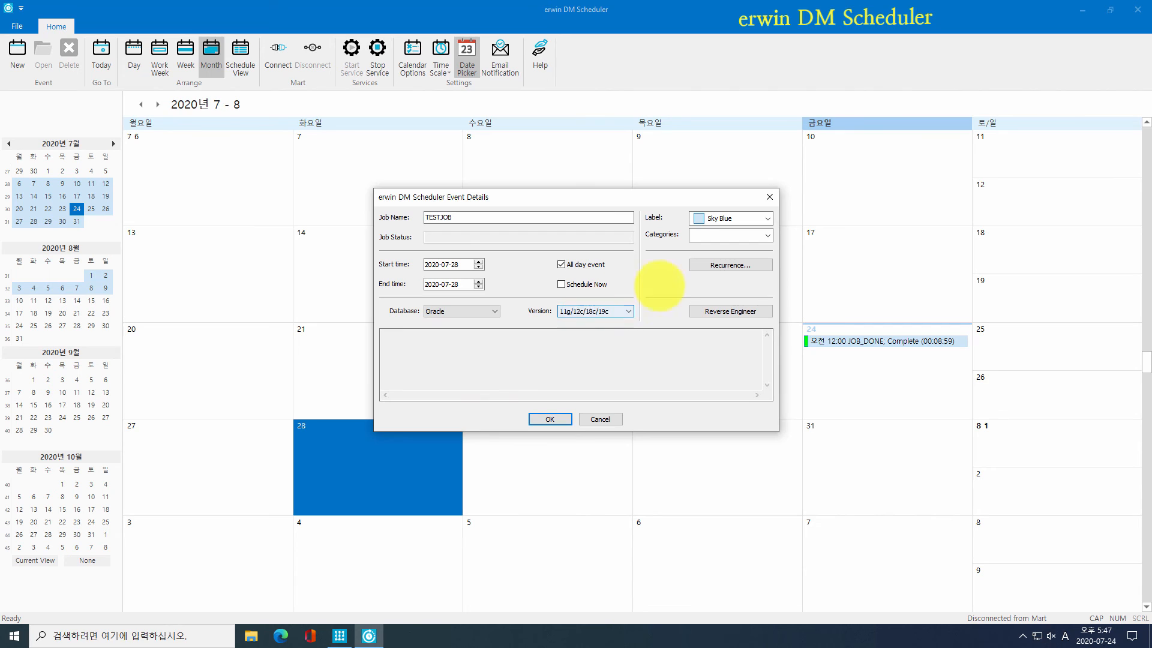
click(725, 219)
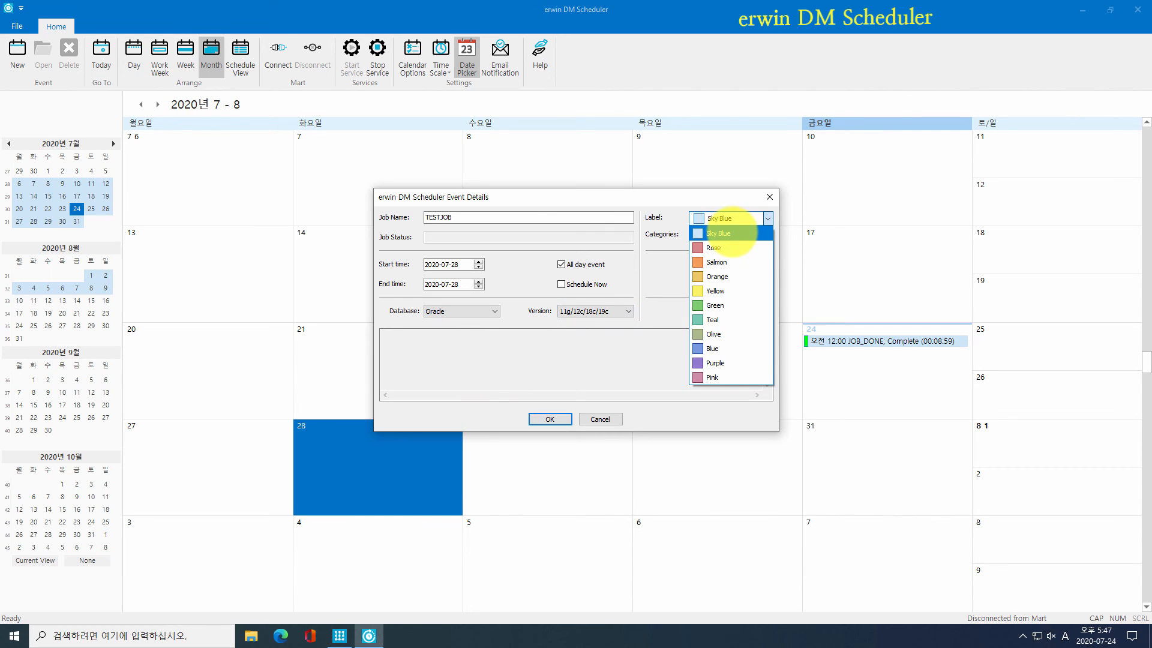
click(723, 233)
click(729, 235)
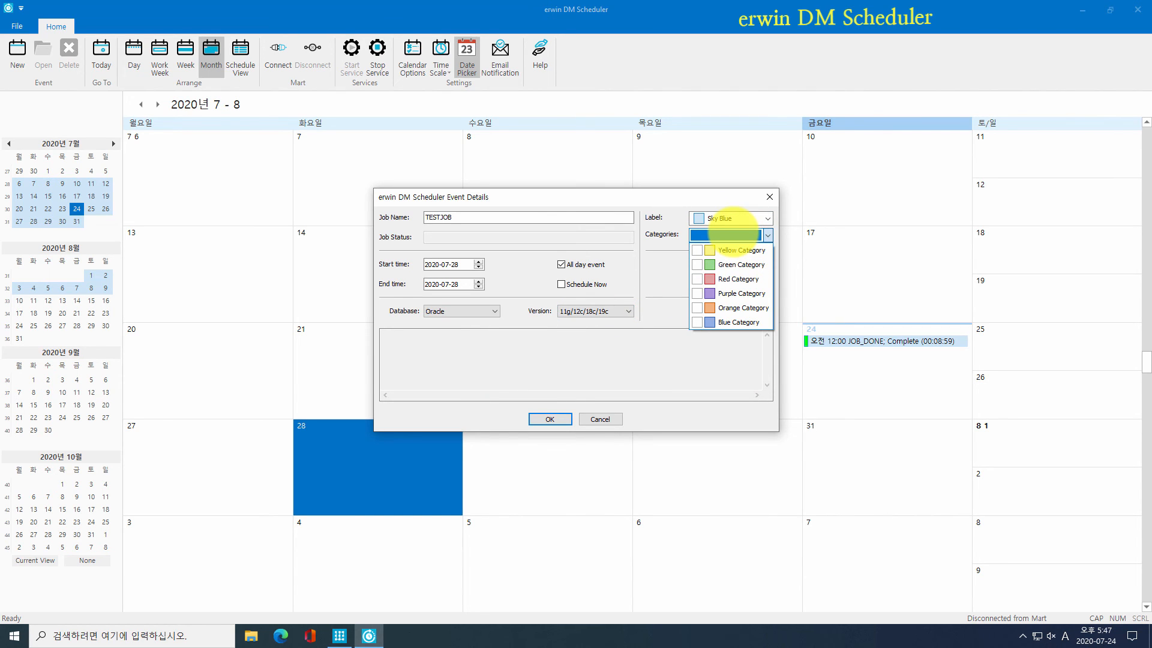
click(727, 234)
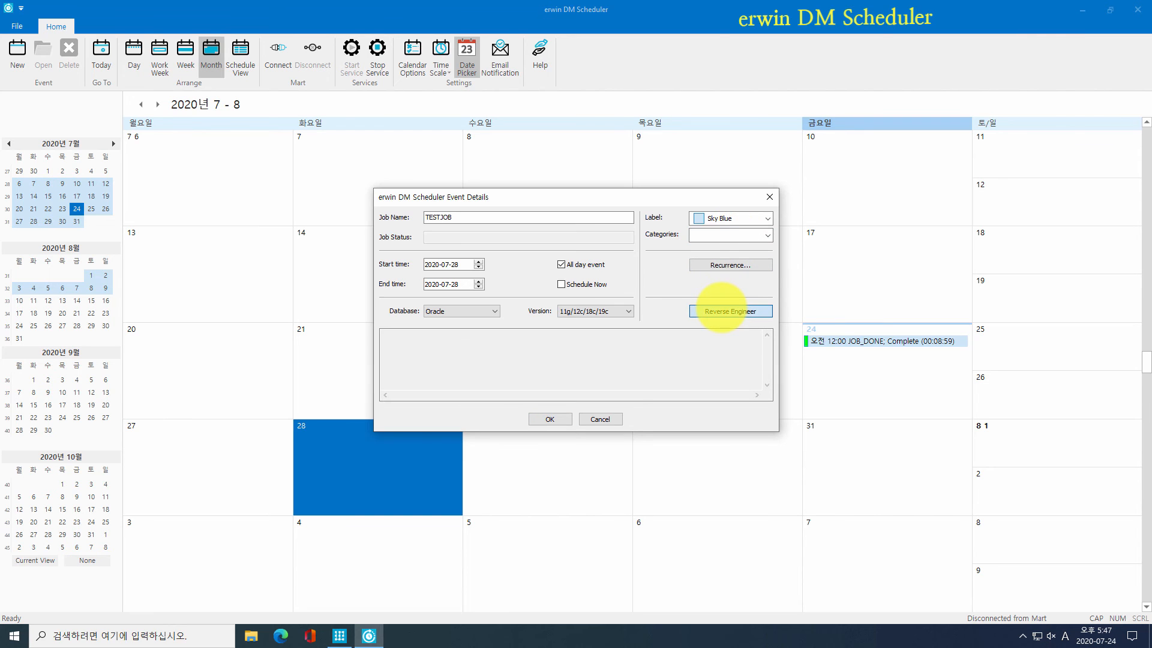
click(721, 309)
Step: Use the RE_Only_Table_Column.xml option set with current-user objects and model file TEST
click(538, 239)
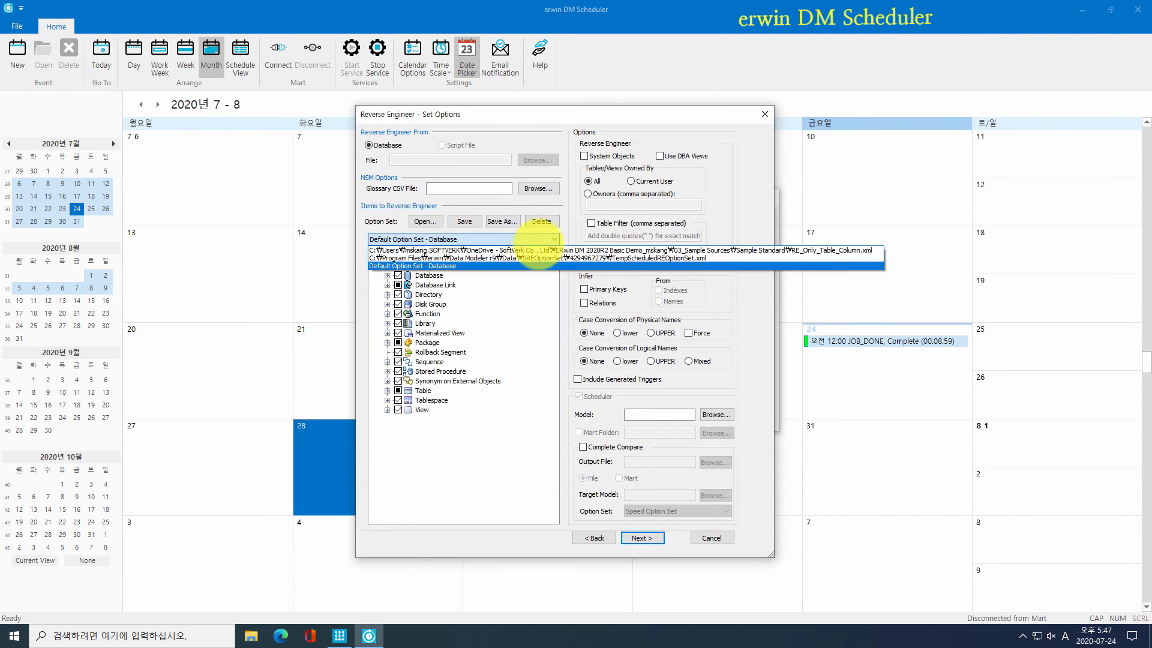
click(540, 250)
click(651, 182)
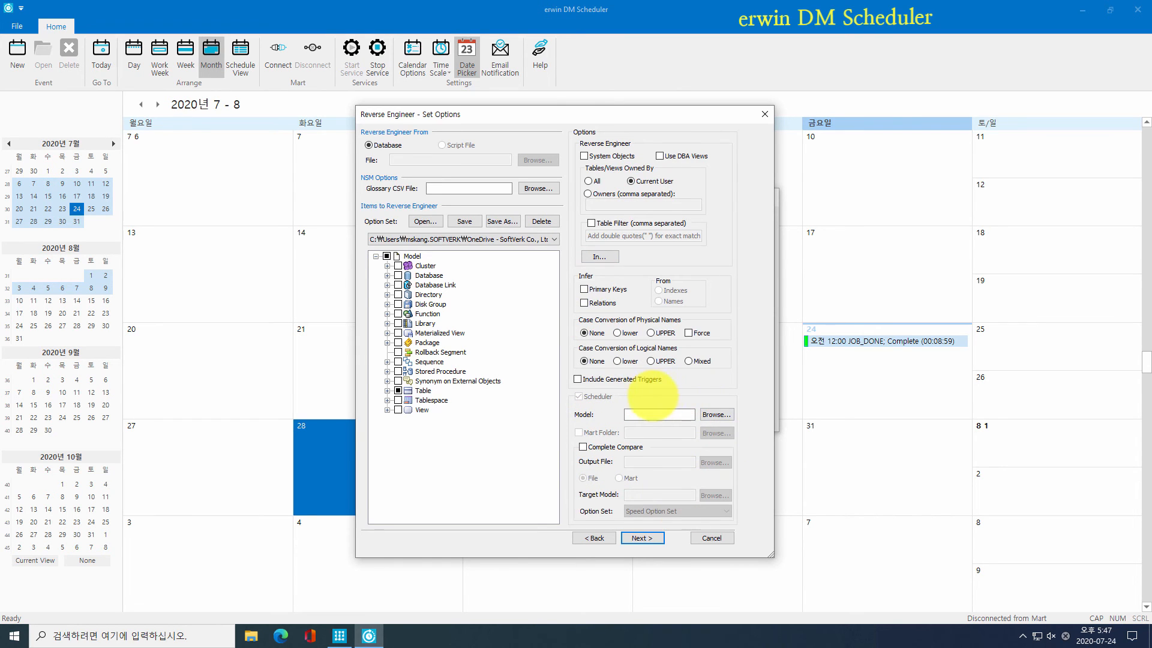
click(716, 415)
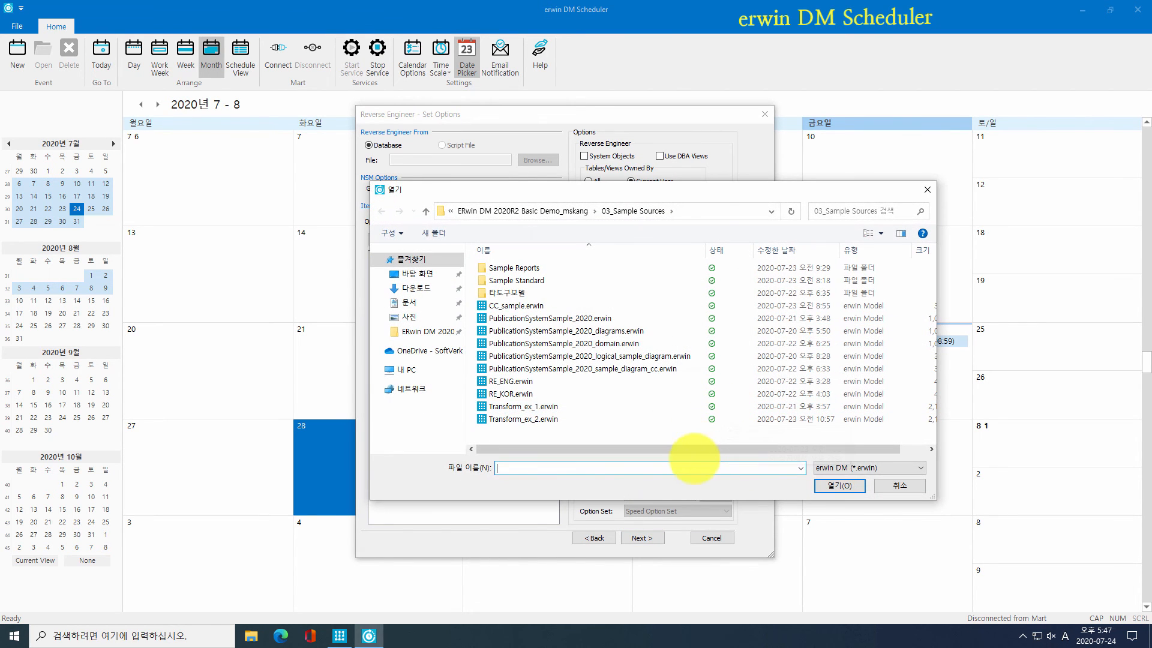
text(TESTJOB)
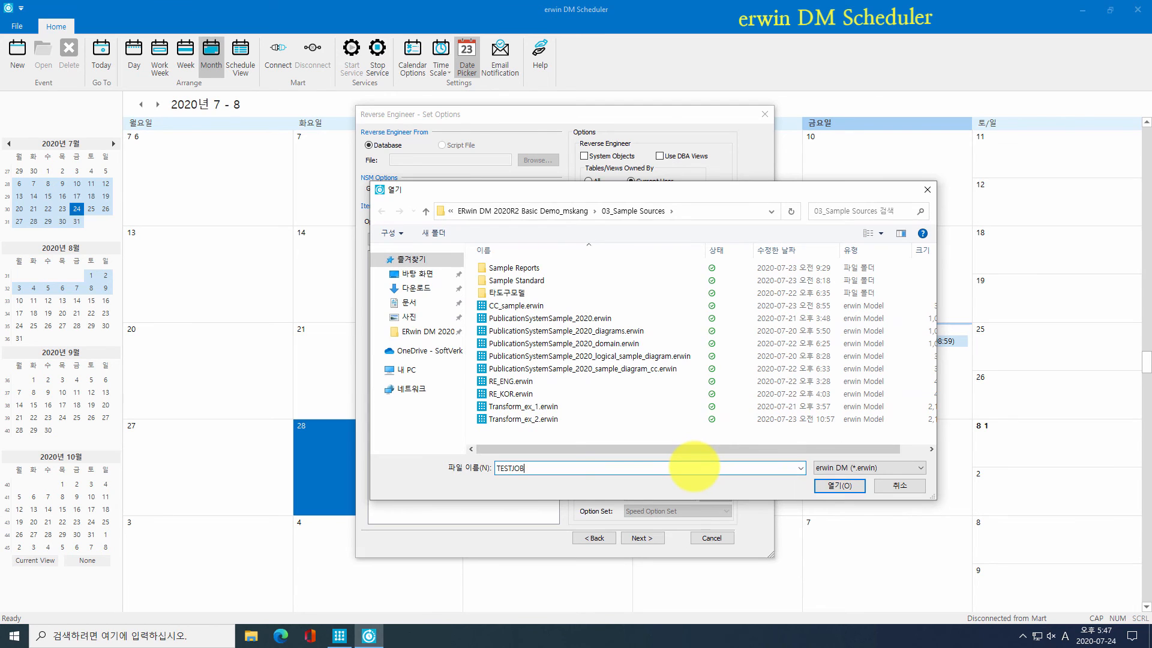
key(Return)
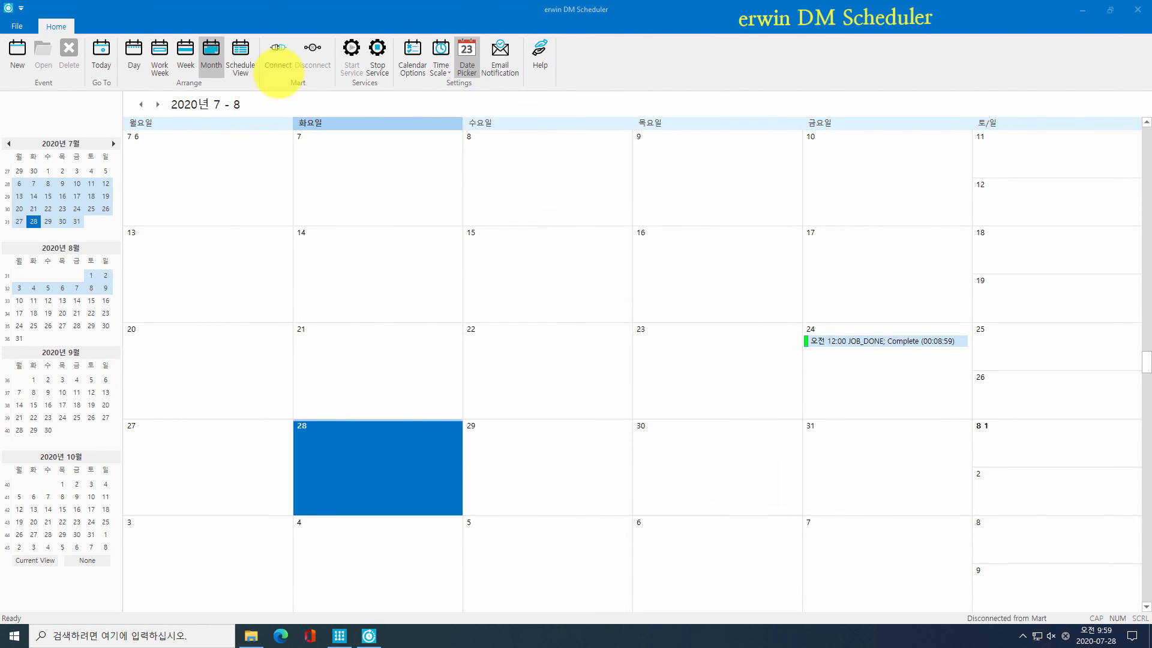
Step: Connect to Mart, pick folder Sample2020 and model martsample.erwin, connect to Oracle, and save TESTJOB
click(277, 60)
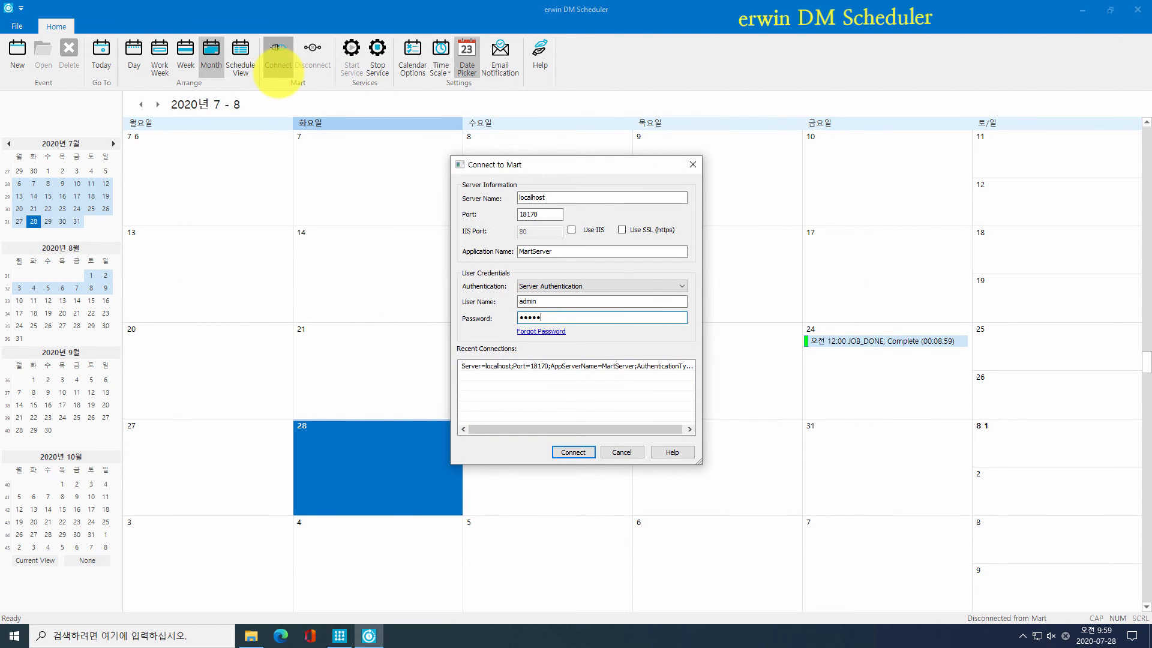
key(Return)
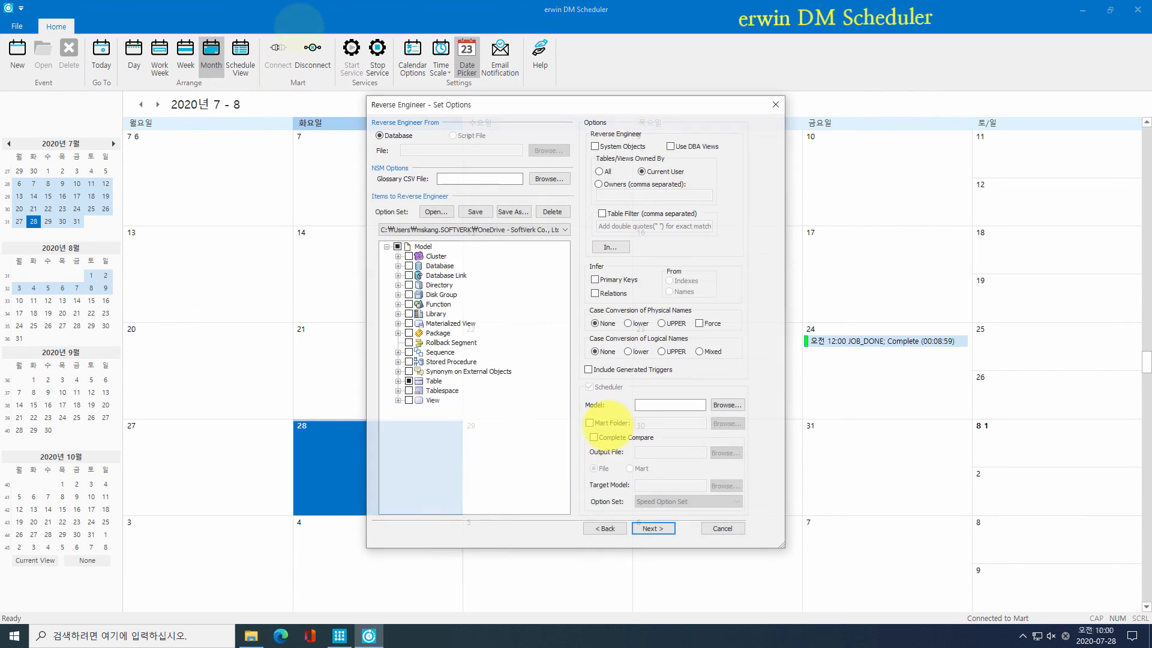
click(732, 424)
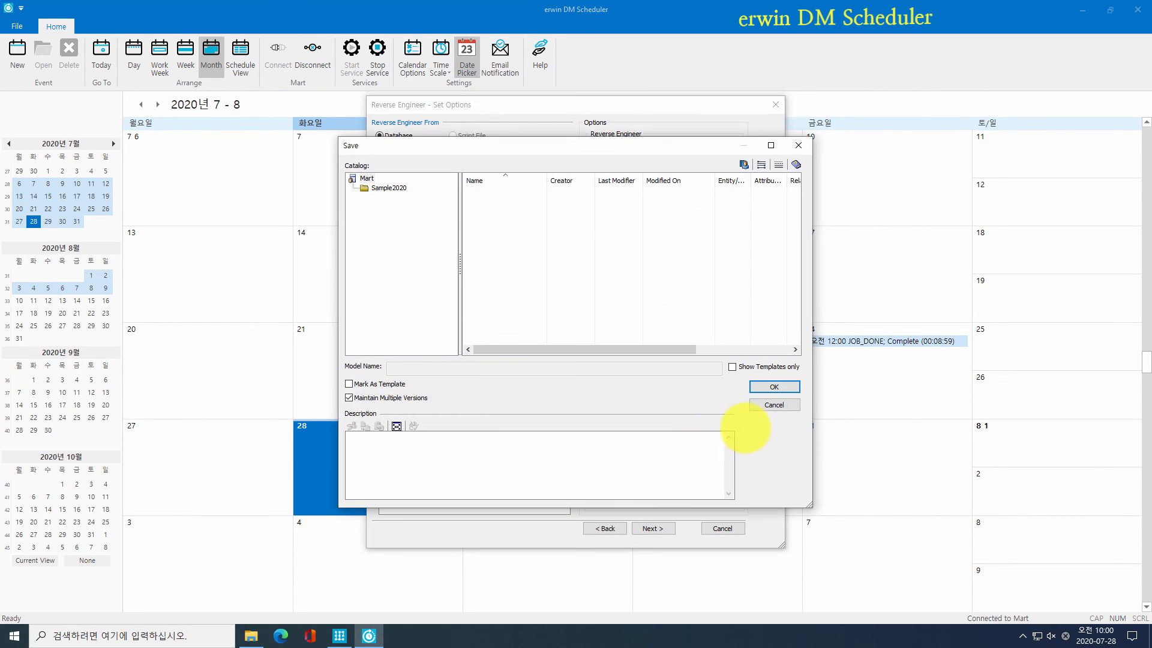
click(400, 186)
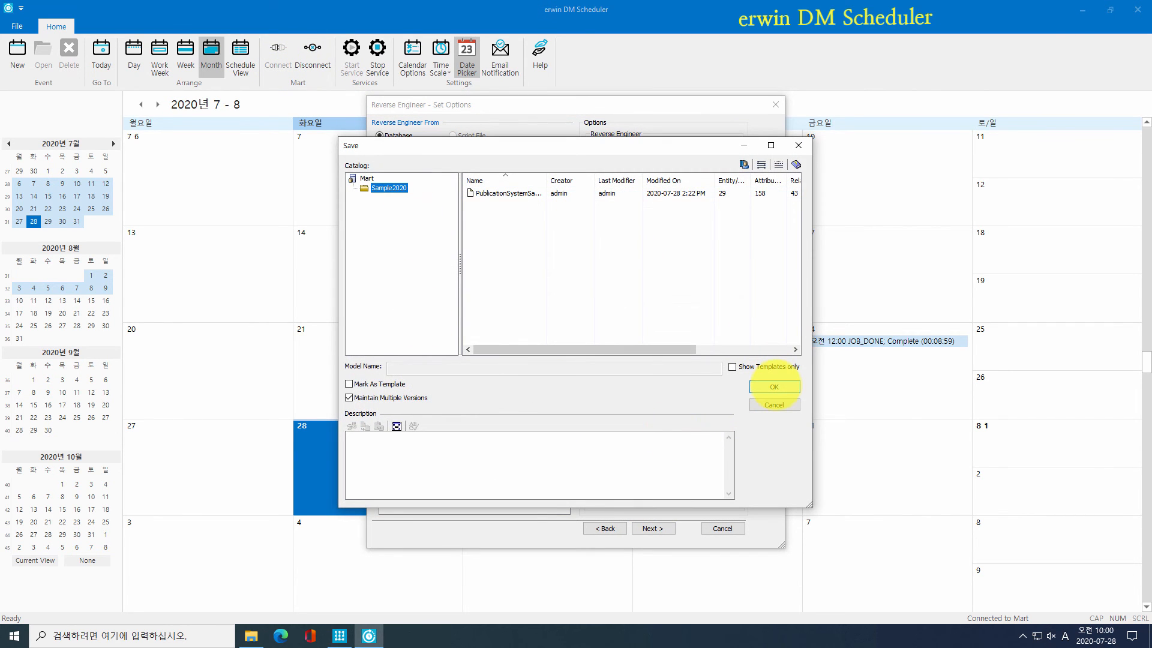
click(774, 386)
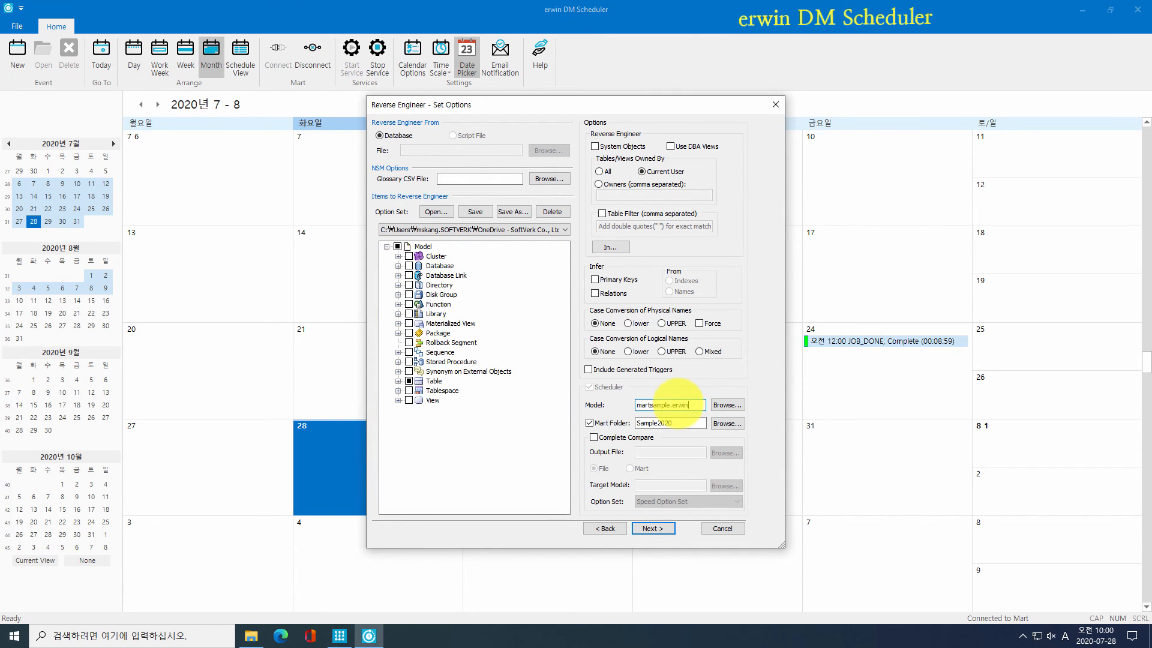
double_click(689, 405)
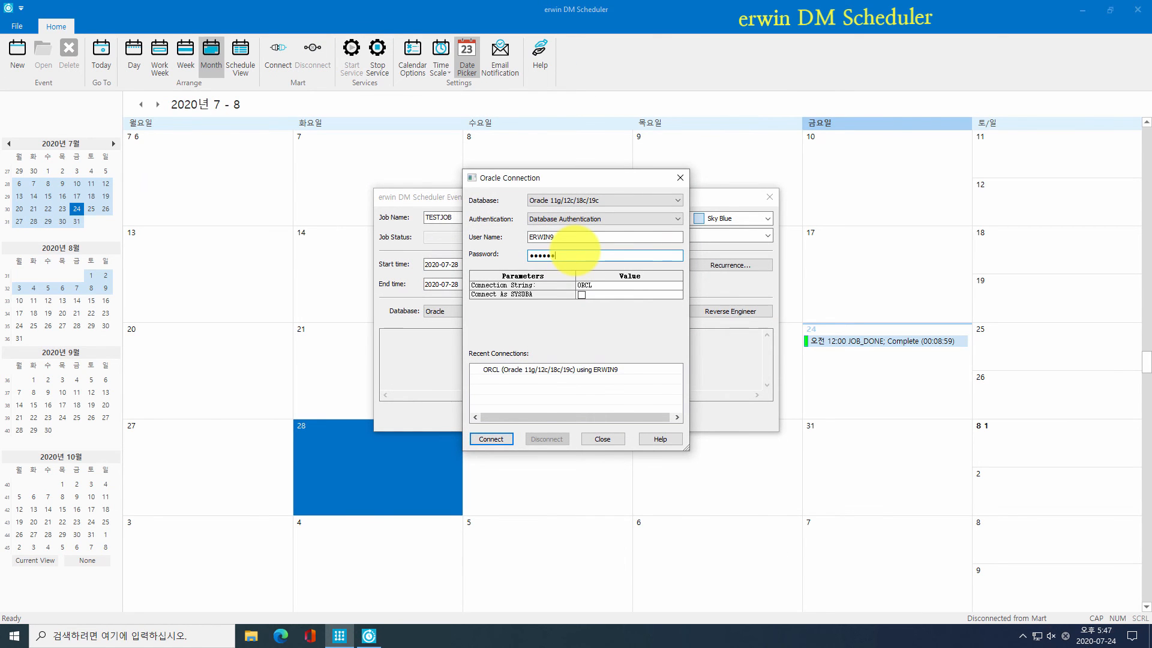
key(Return)
click(548, 416)
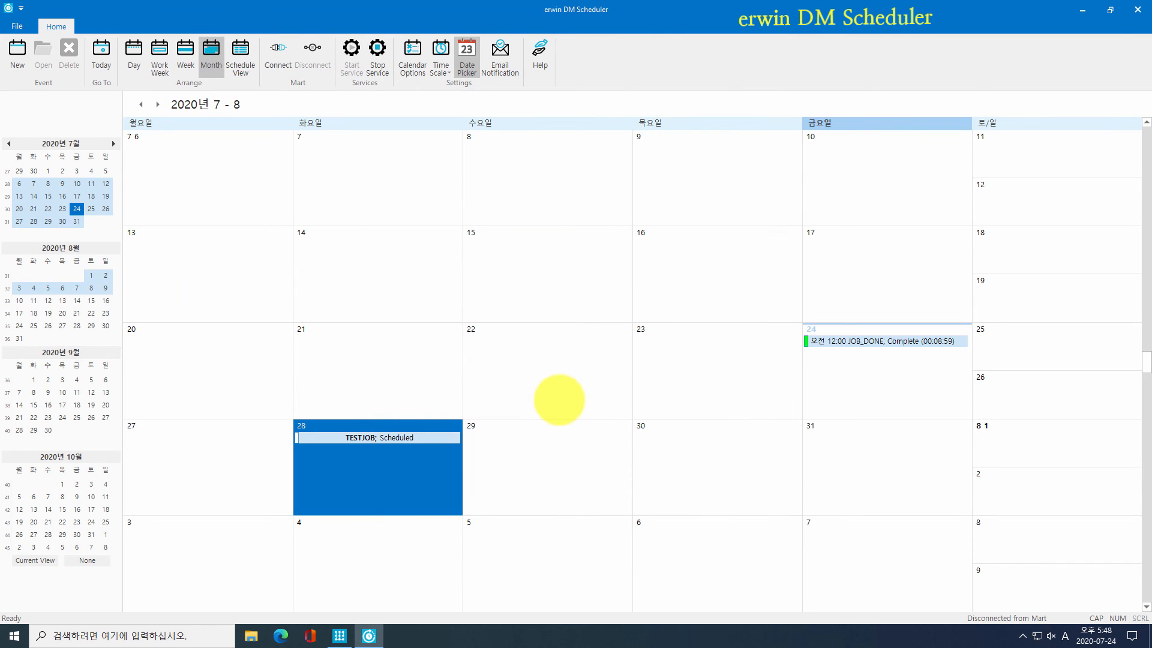
click(373, 483)
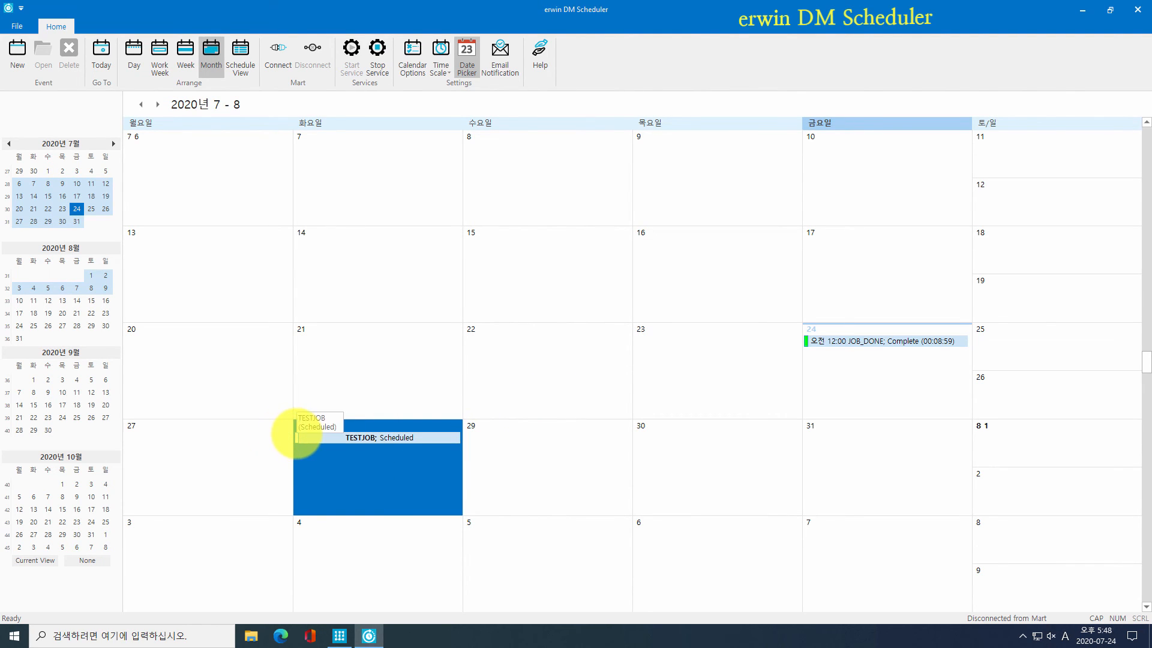
double_click(297, 434)
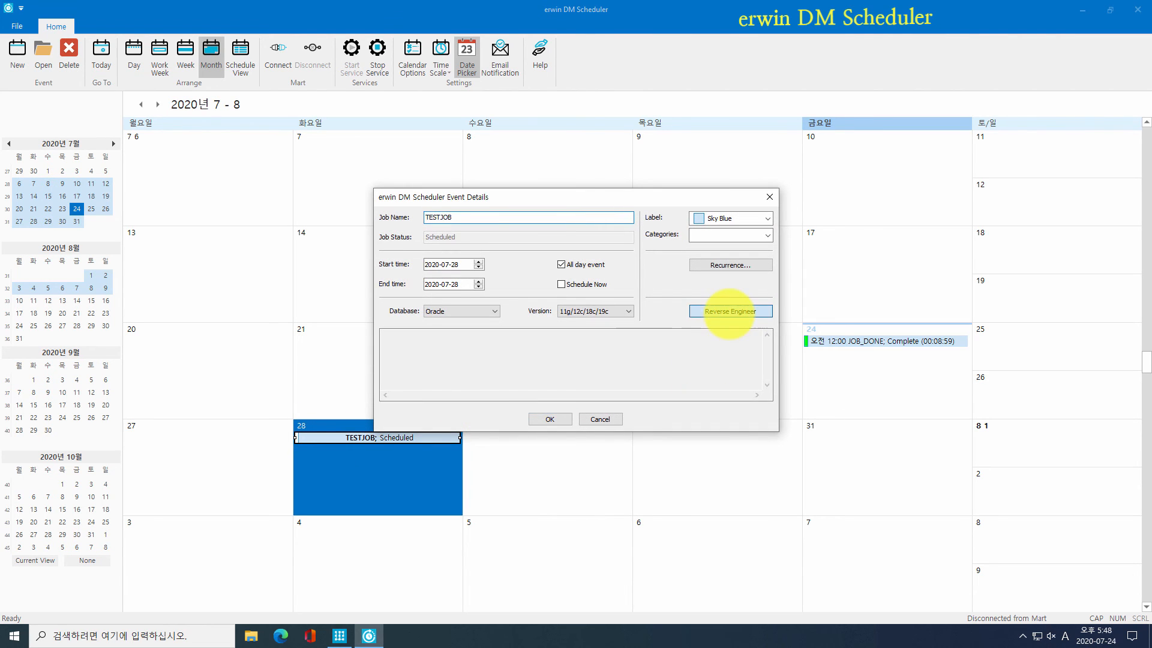
click(728, 311)
click(764, 114)
click(764, 196)
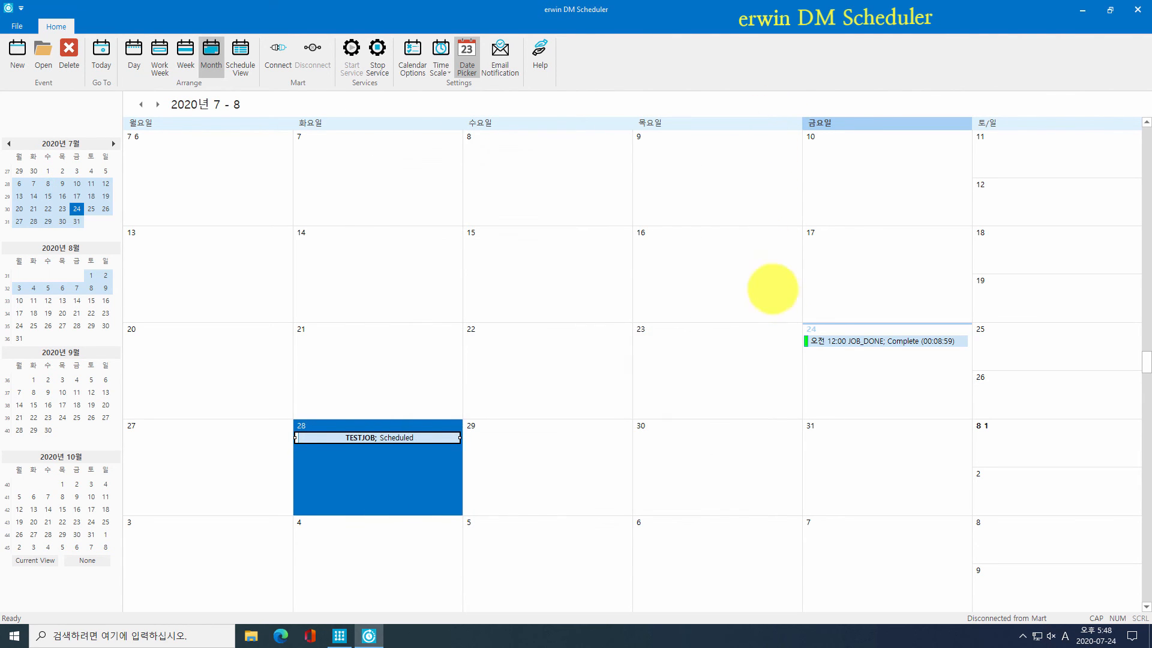
click(790, 324)
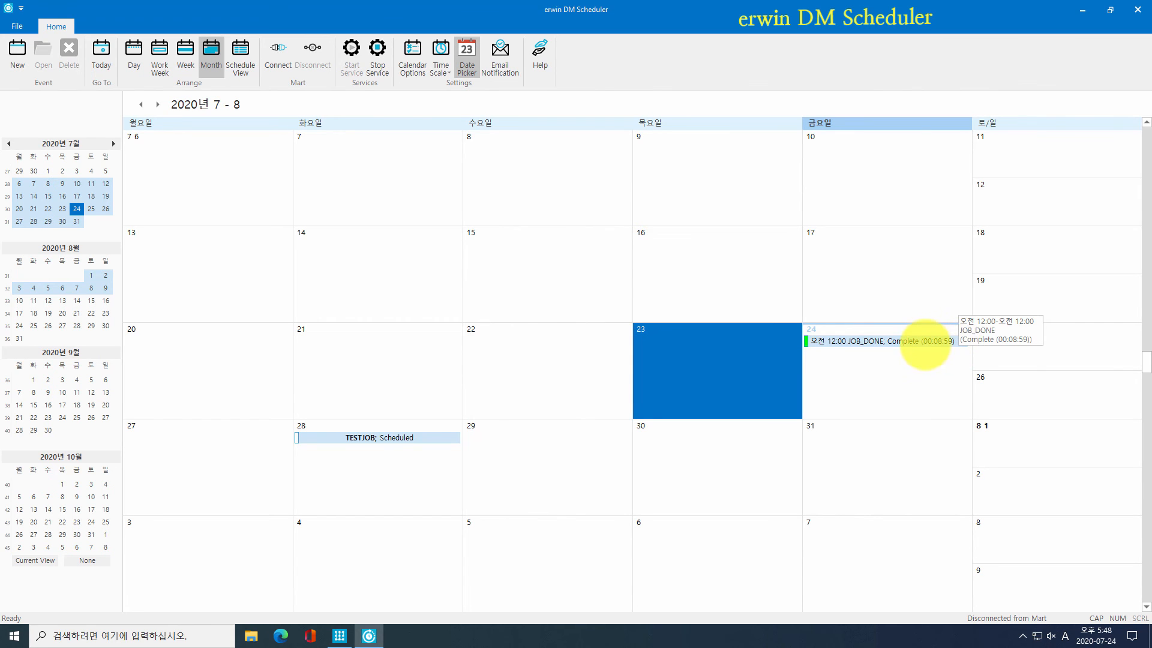
double_click(912, 341)
drag(627, 356, 254, 290)
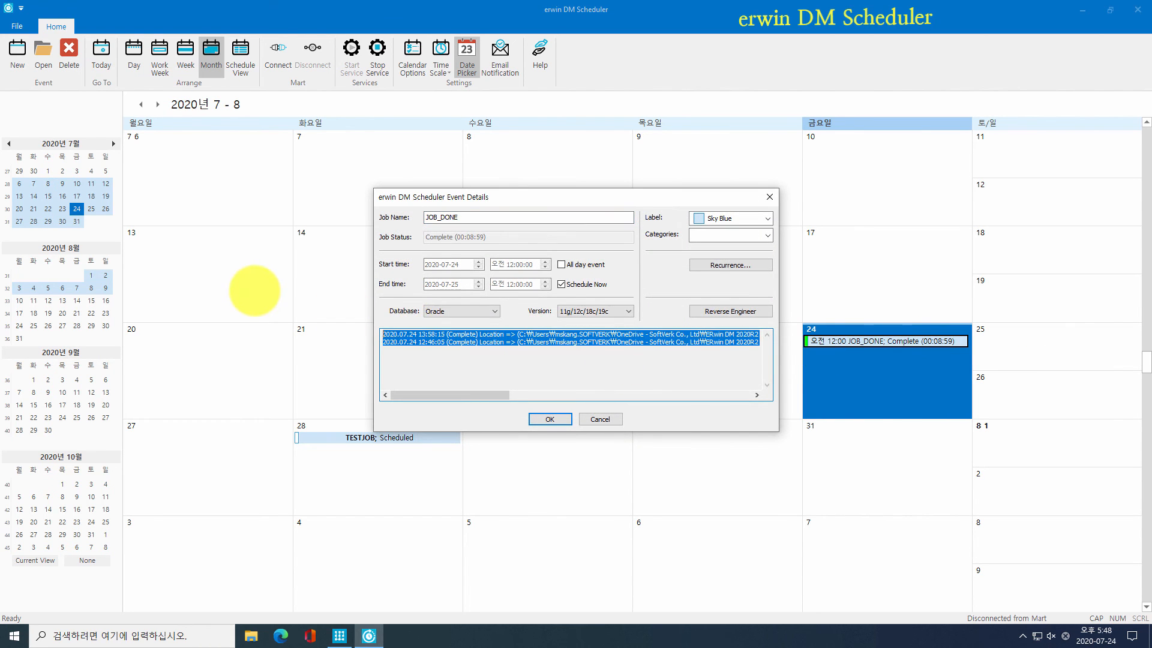
click(516, 363)
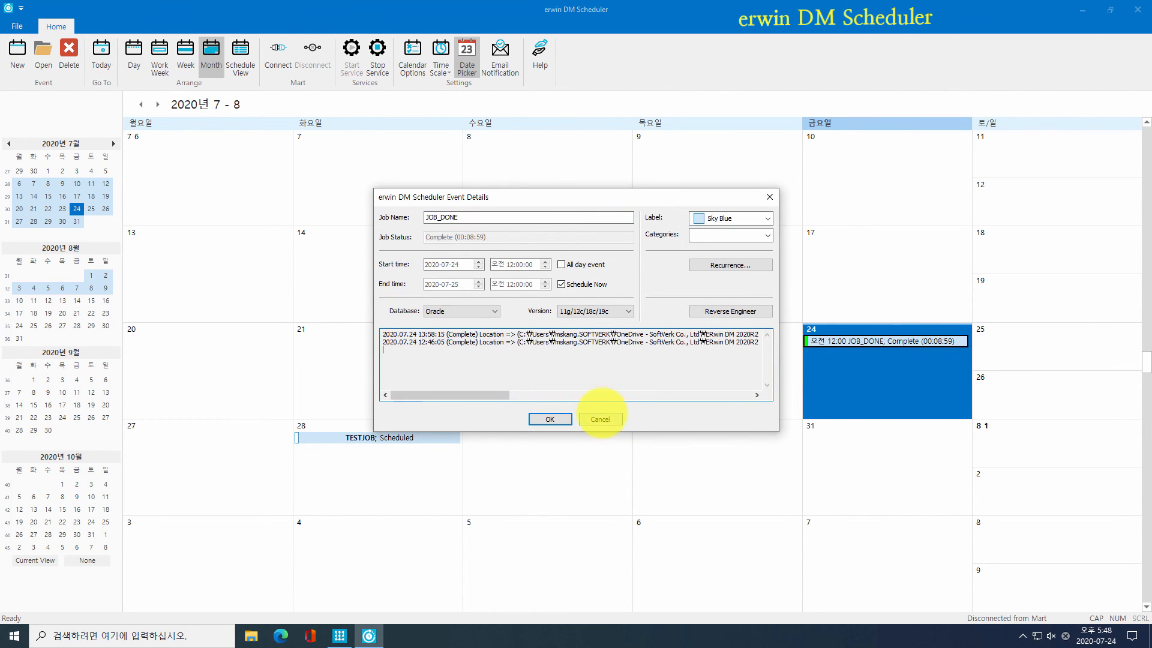
click(600, 419)
right_click(846, 337)
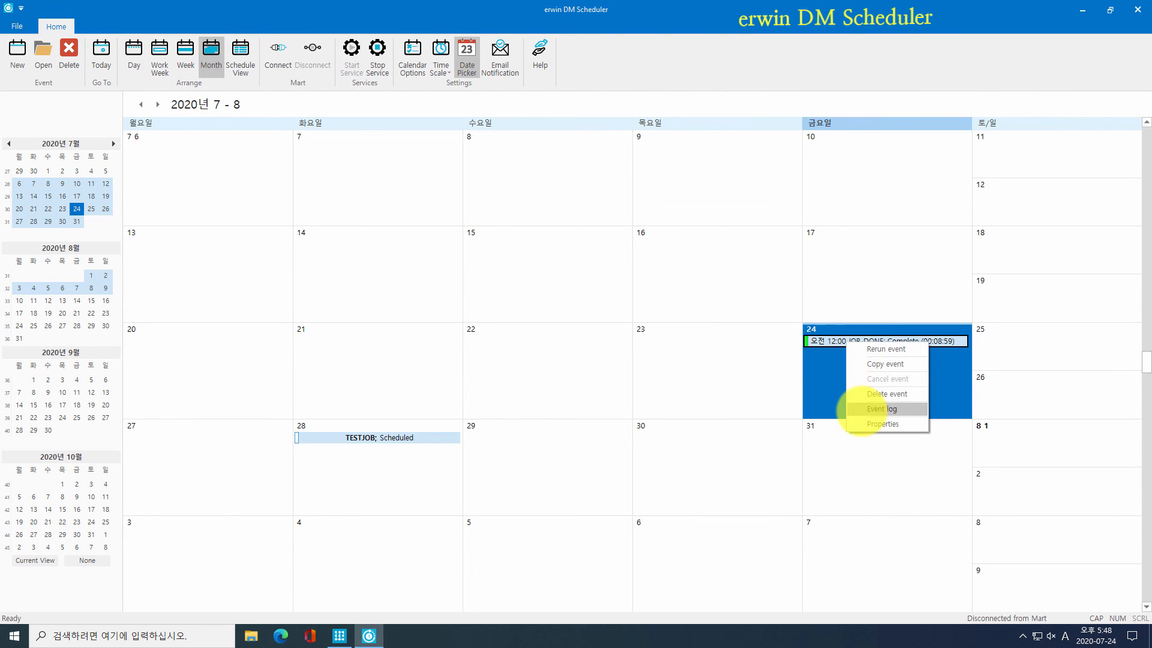
click(864, 404)
scroll(400, 252, down, 10)
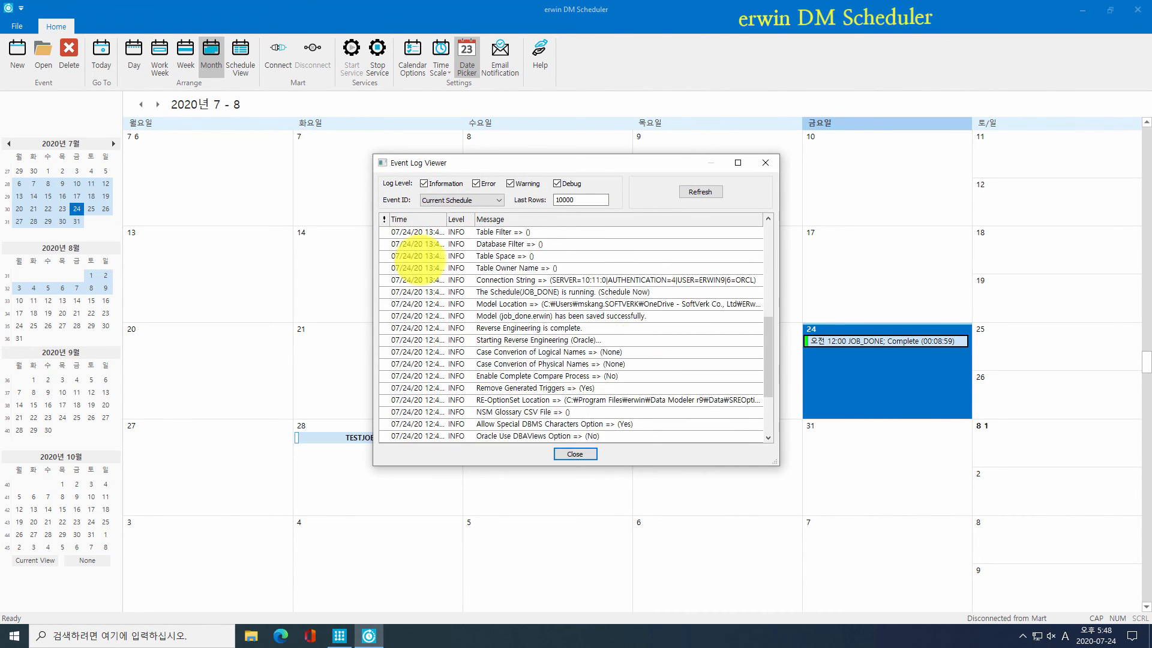
click(575, 454)
click(573, 454)
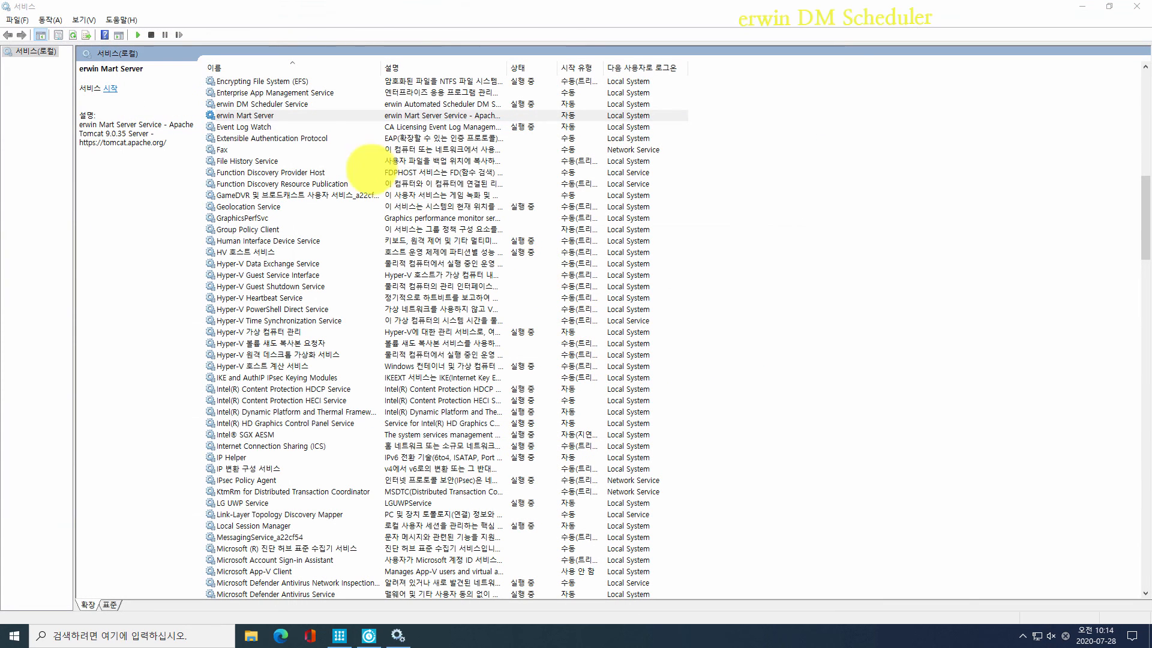
Step: Select the erwin Mart Server service, then minimize Services to return to the Scheduler
click(267, 115)
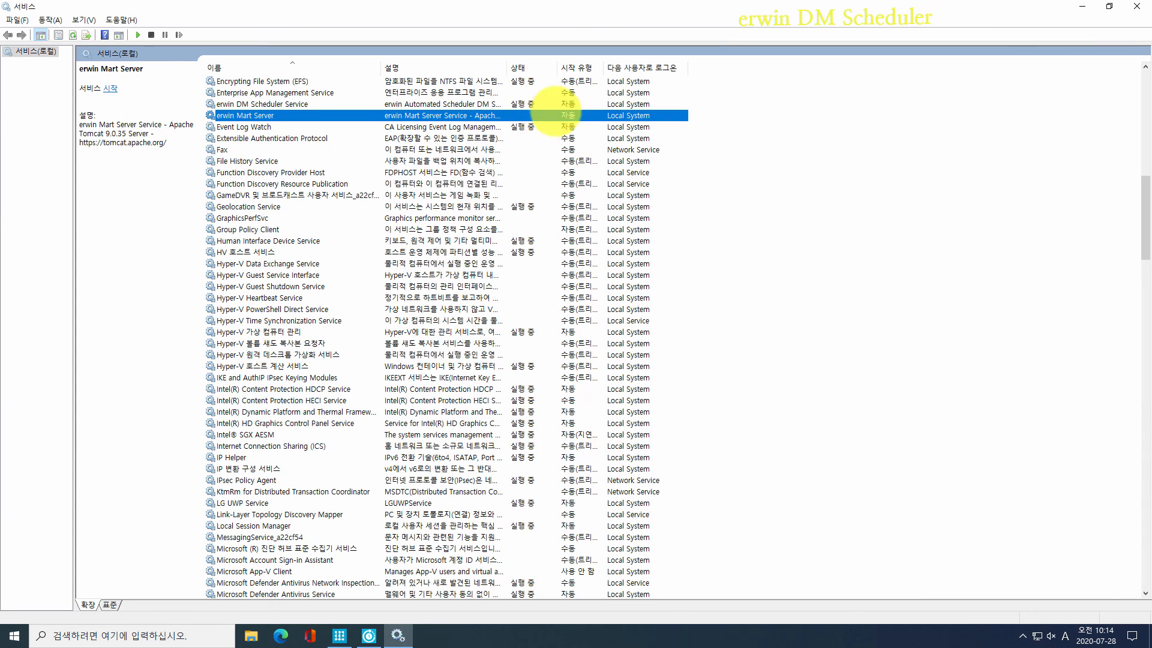
click(1074, 7)
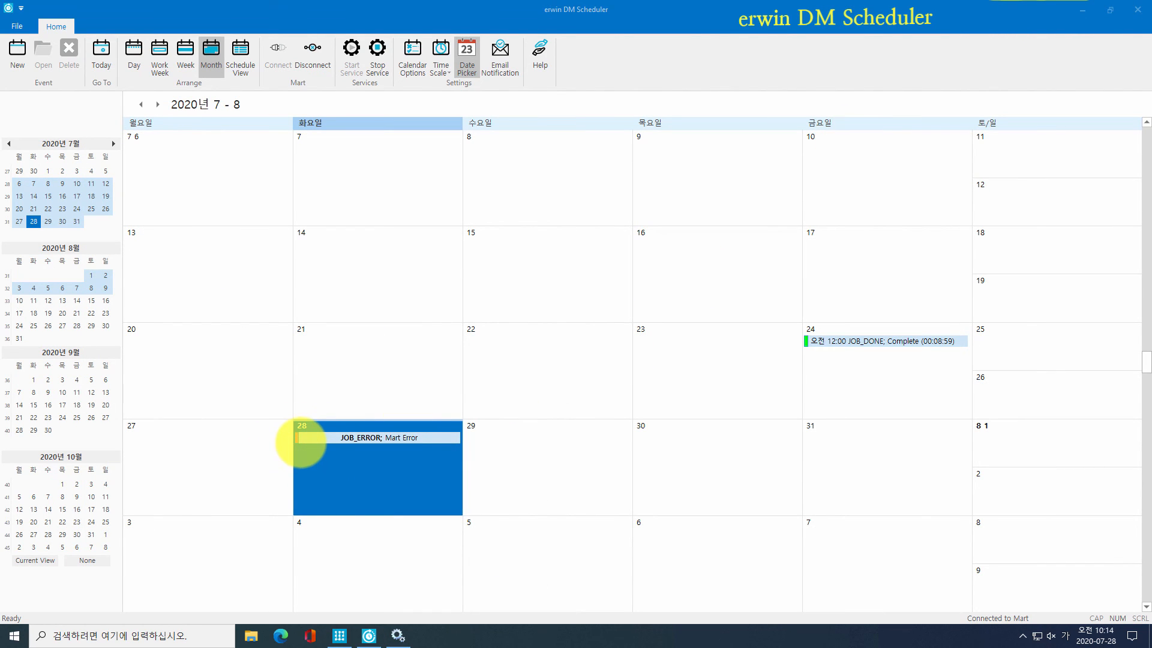
Step: View the JOB_ERROR event log, then open JOB_DONE's details on the 24th
right_click(311, 442)
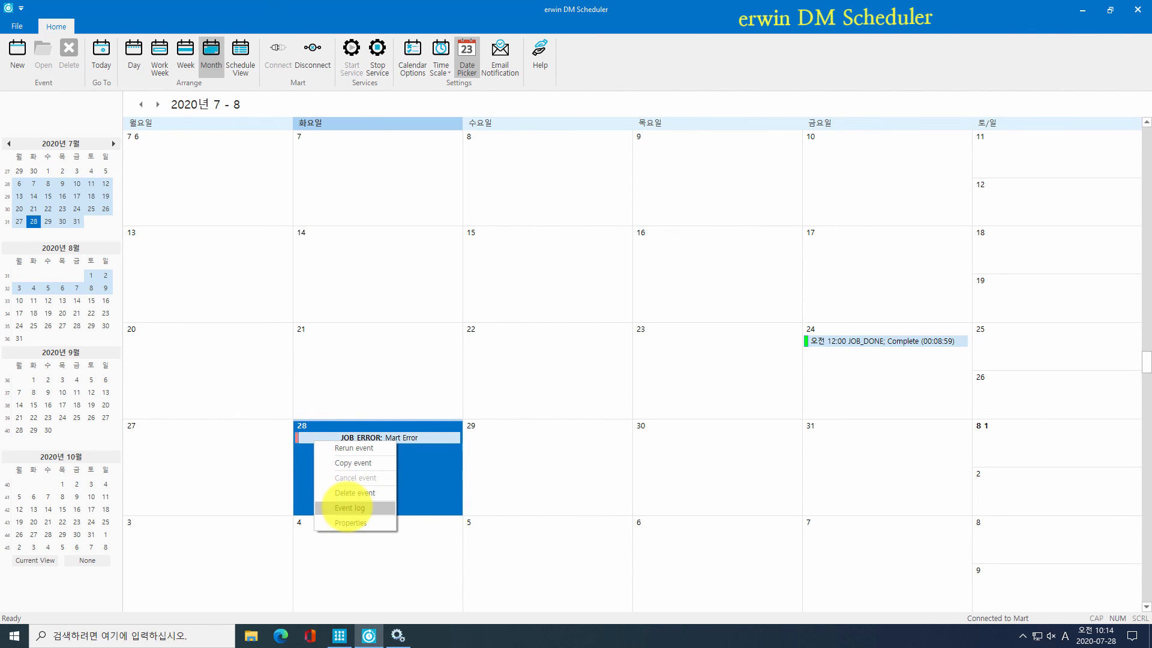
click(347, 507)
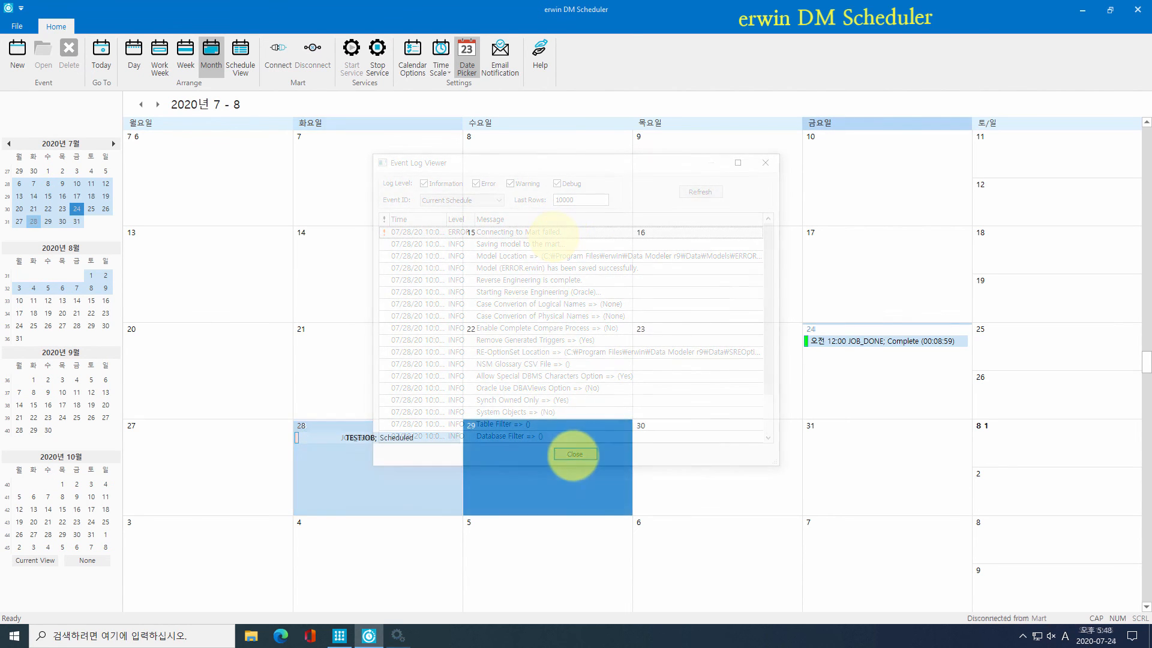
double_click(819, 341)
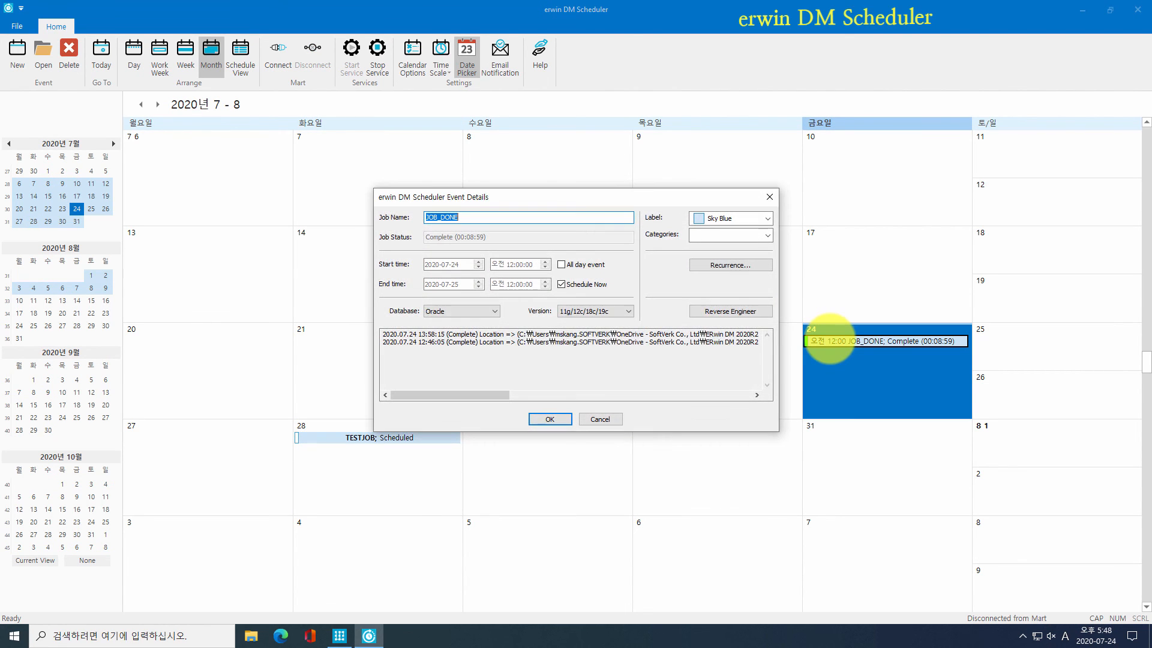
Step: Make JOB_DONE recur weekly on Monday, Wednesday and Friday, ending after 6 occurrences
click(744, 265)
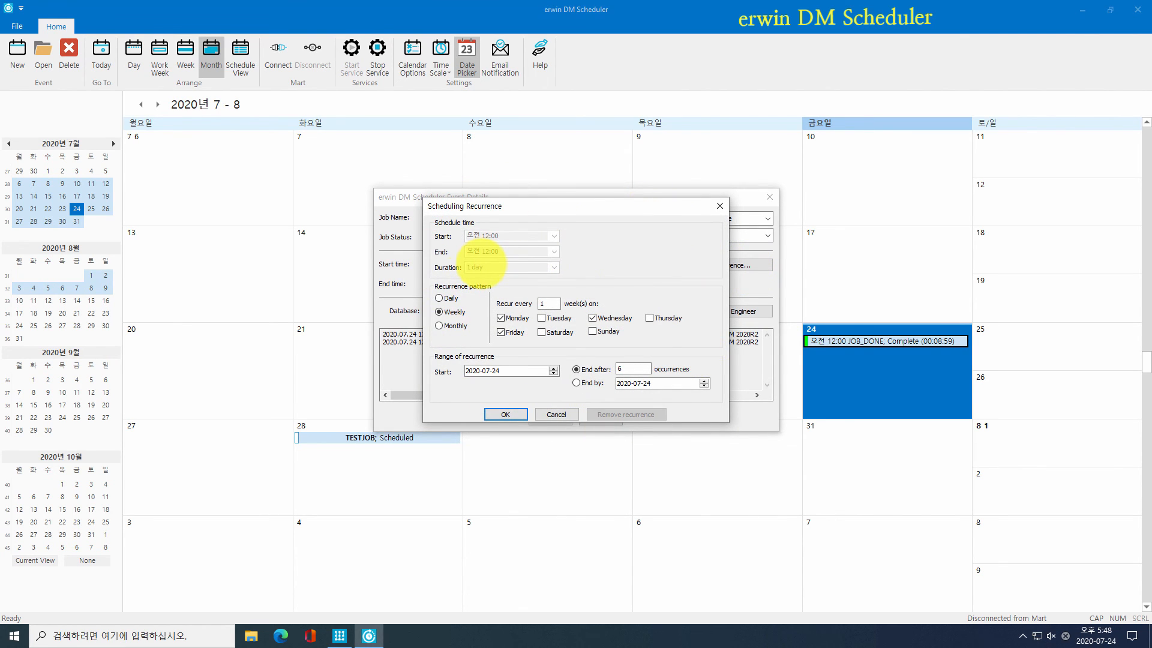
click(447, 298)
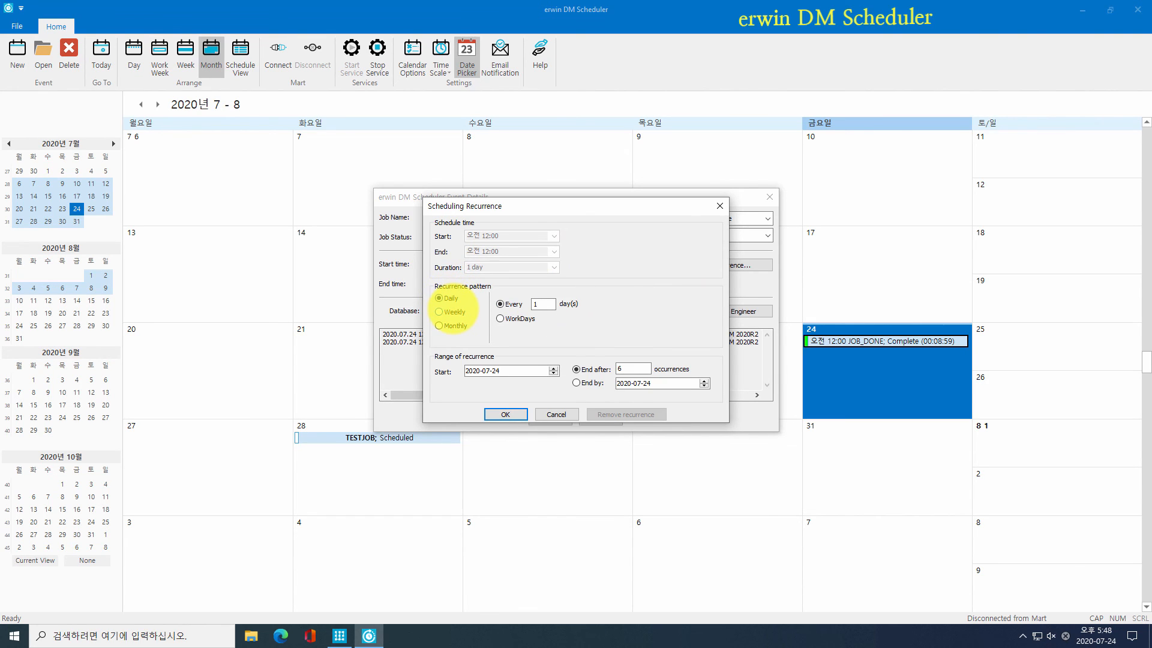
click(450, 312)
click(453, 326)
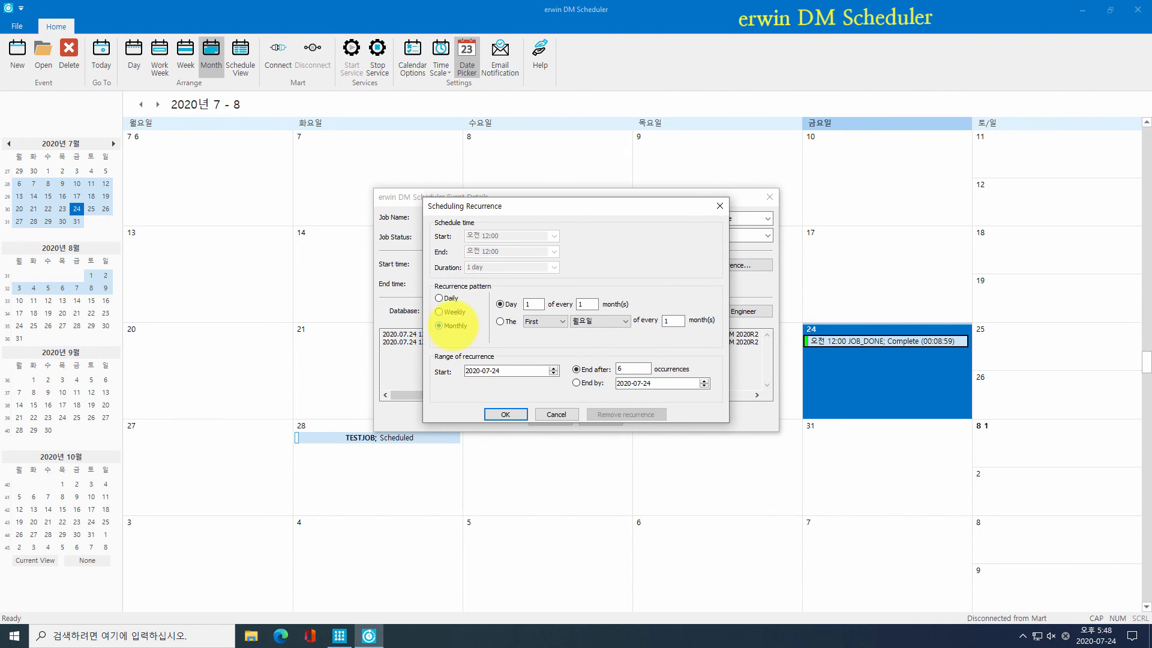
click(450, 312)
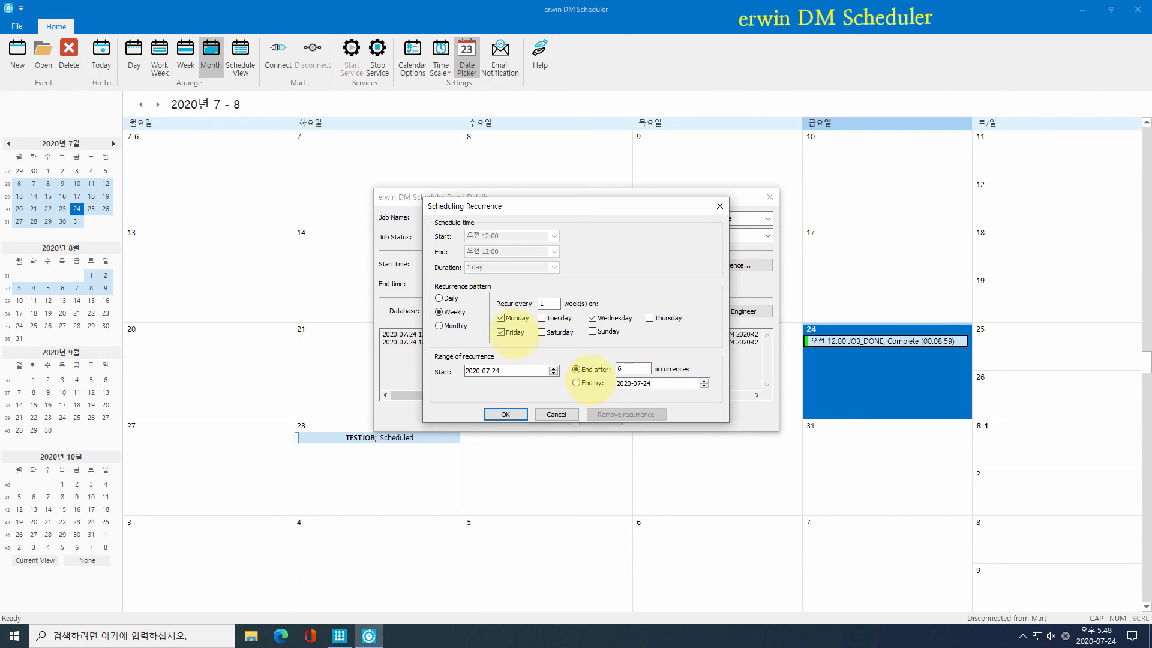
click(506, 413)
click(547, 415)
click(577, 467)
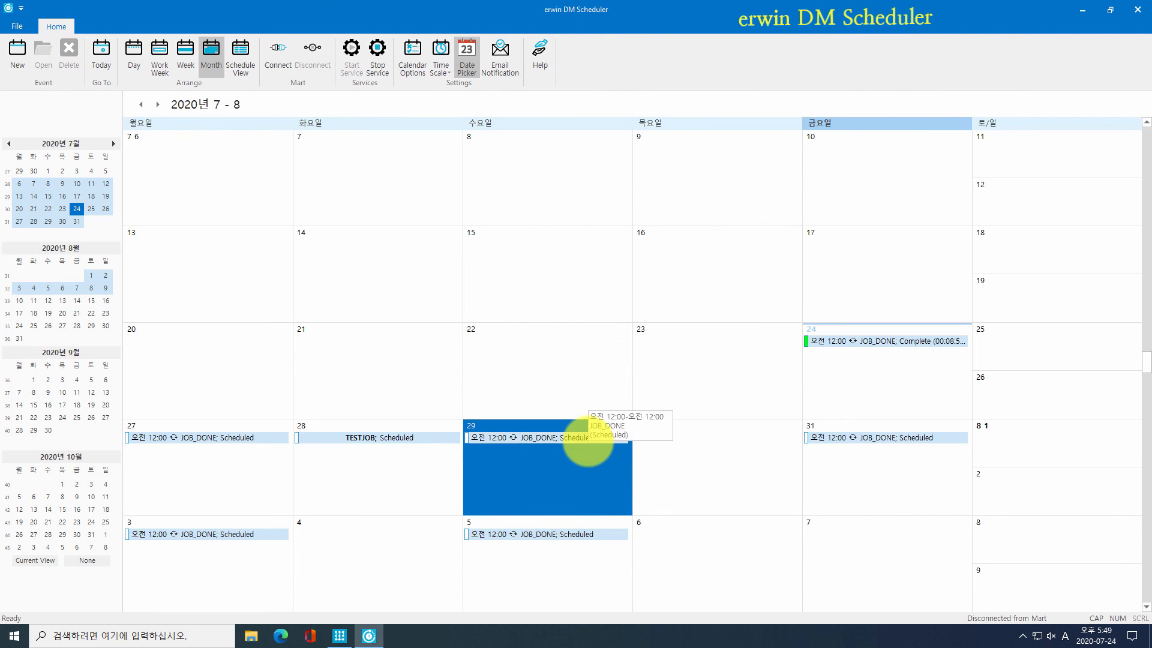
Step: Delete the JOB_DONE occurrence on the 29th and drag the 31st occurrence toward the 30th
right_click(587, 440)
click(628, 493)
click(588, 340)
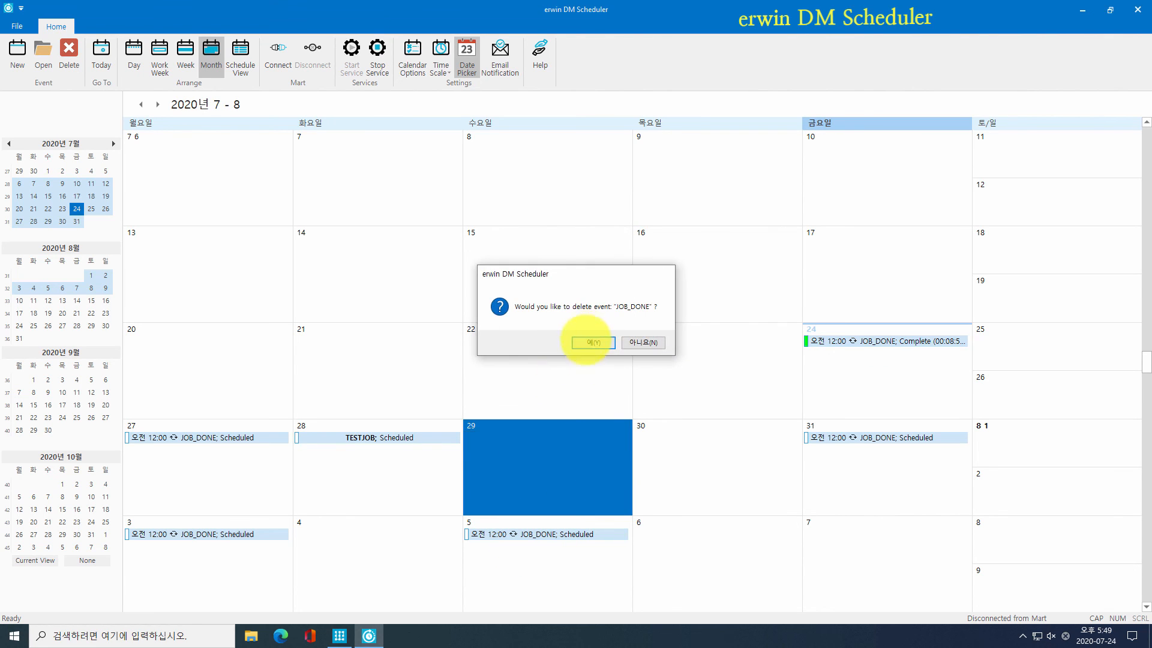
drag(851, 438, 846, 476)
click(707, 415)
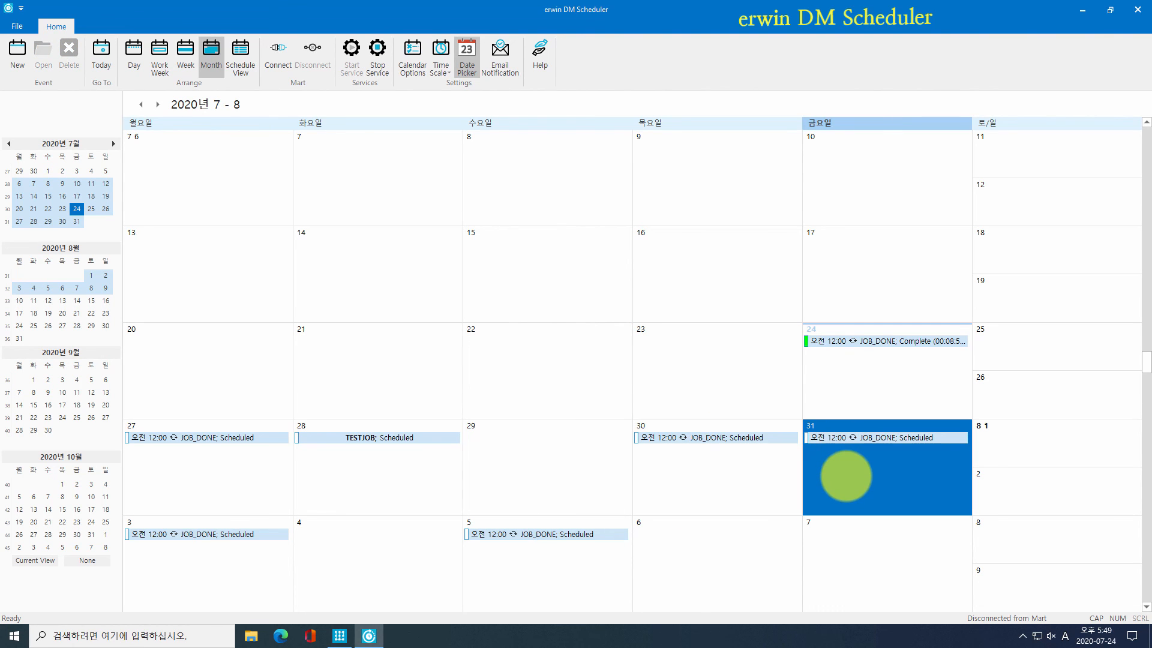
Step: Remove the recurrence from JOB_DONE and save its event details
double_click(746, 440)
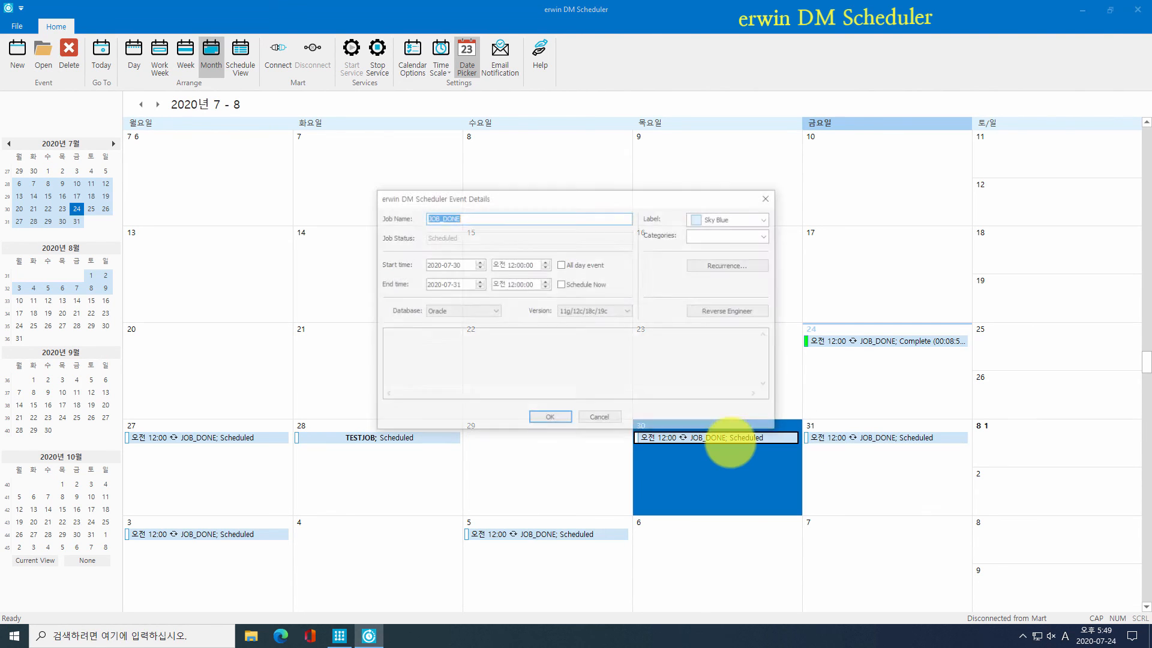
click(727, 264)
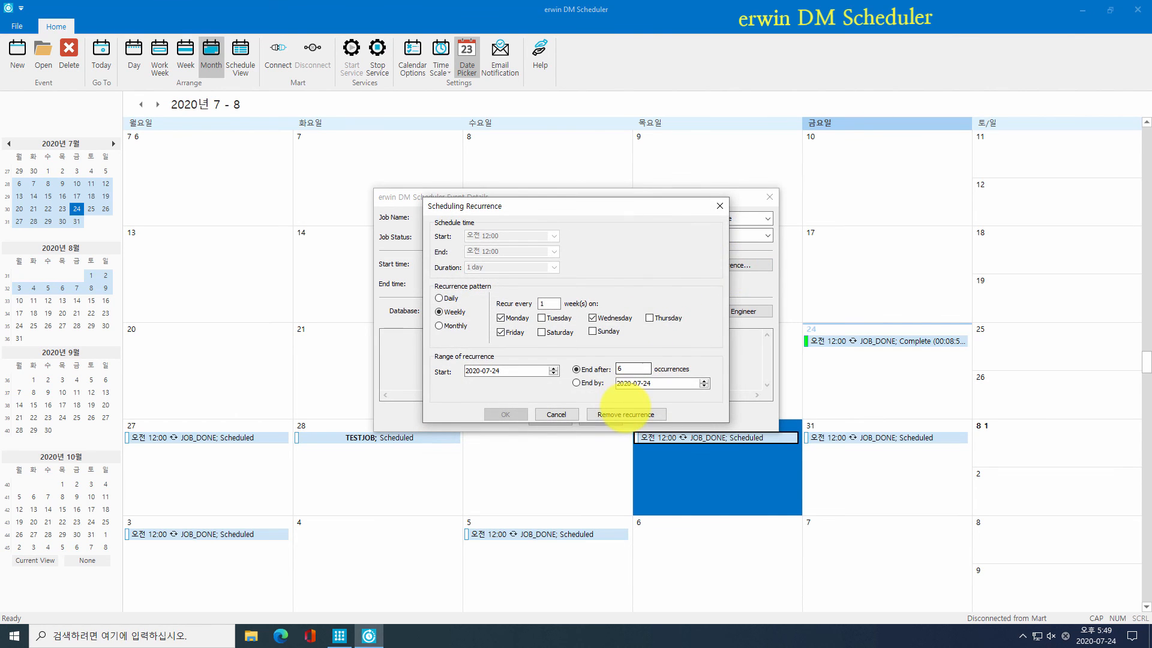
click(622, 413)
click(550, 419)
click(595, 441)
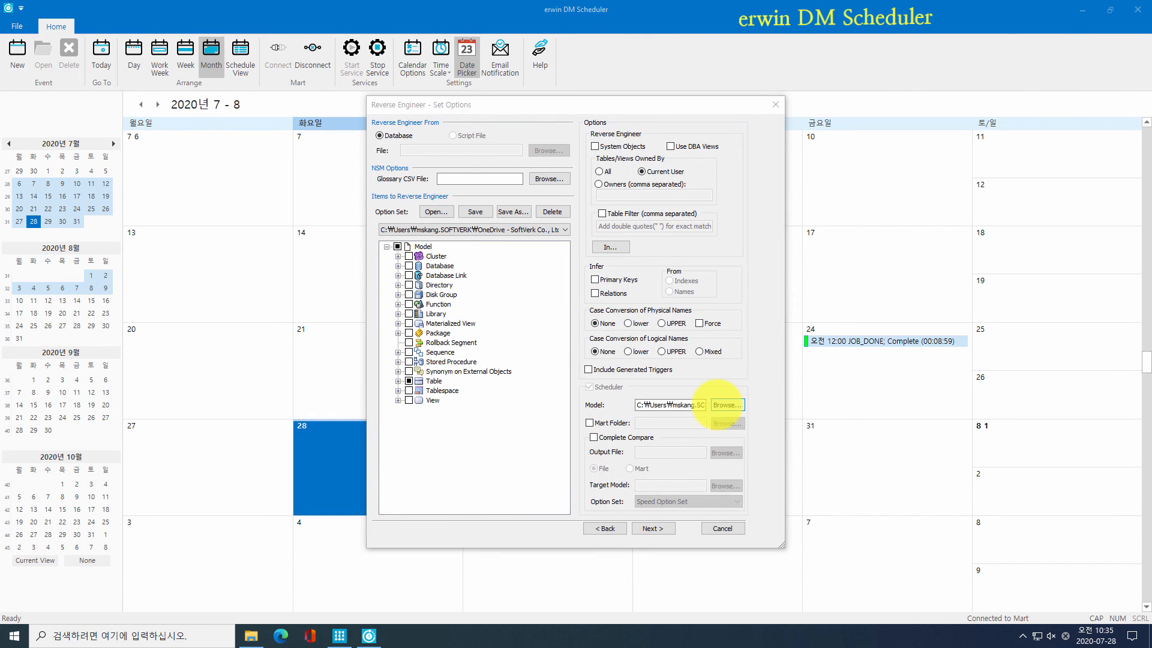
Step: Turn on Complete Compare with output file CC_OUTPUT in HTML format
click(653, 438)
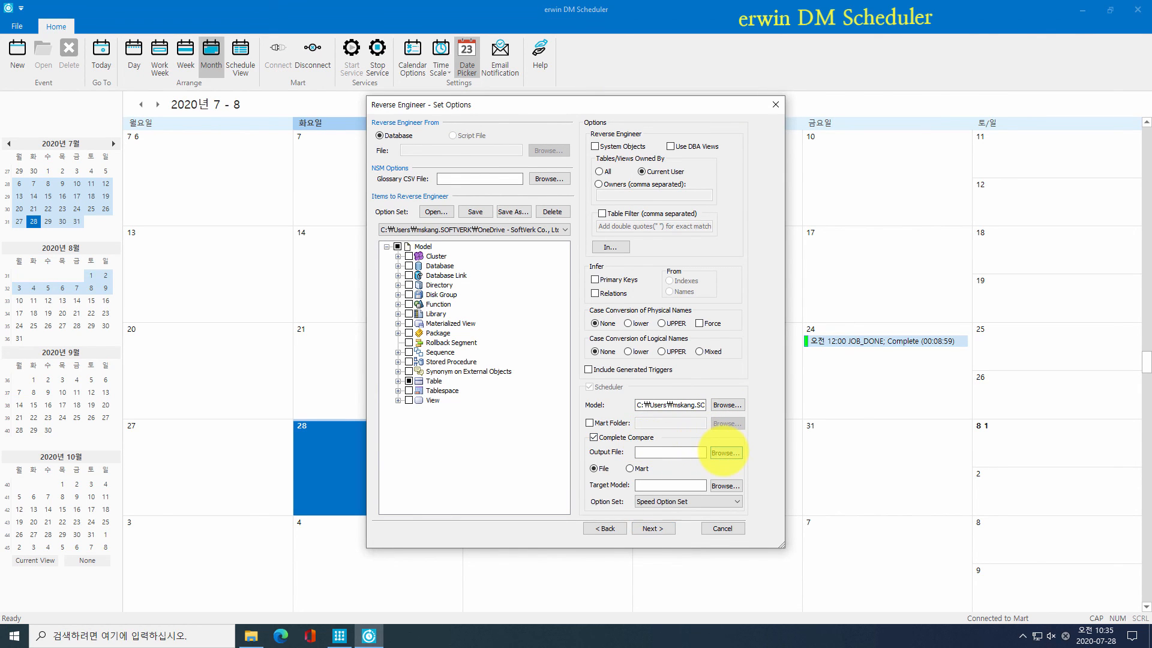
click(725, 452)
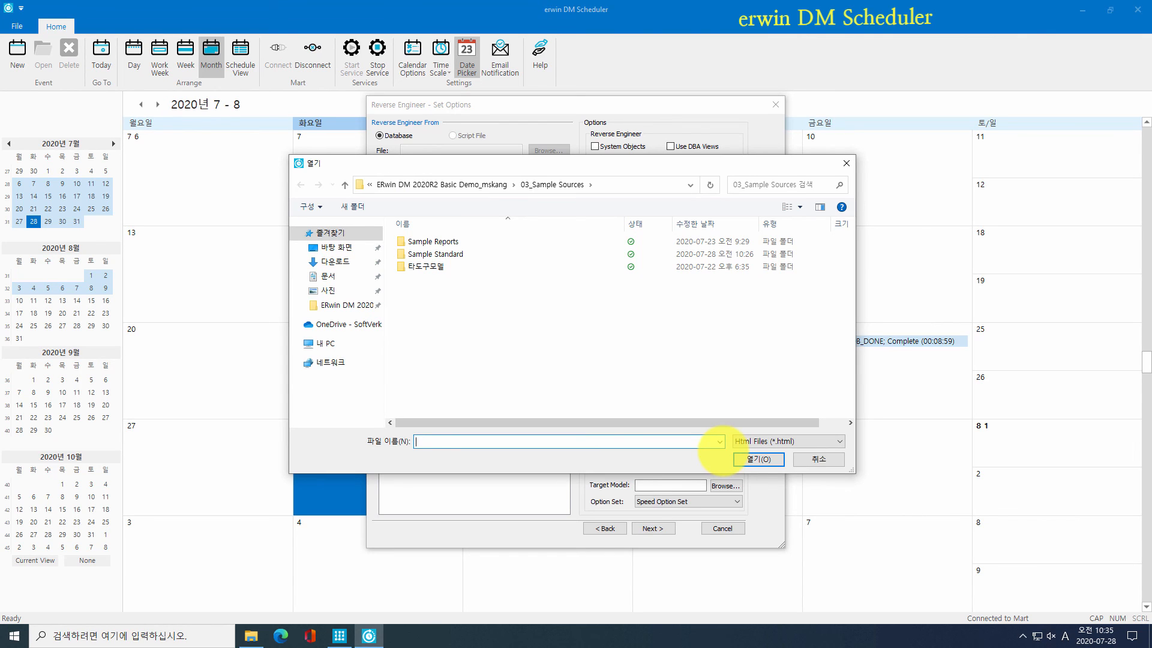
text(CC_OUTPUT)
click(750, 442)
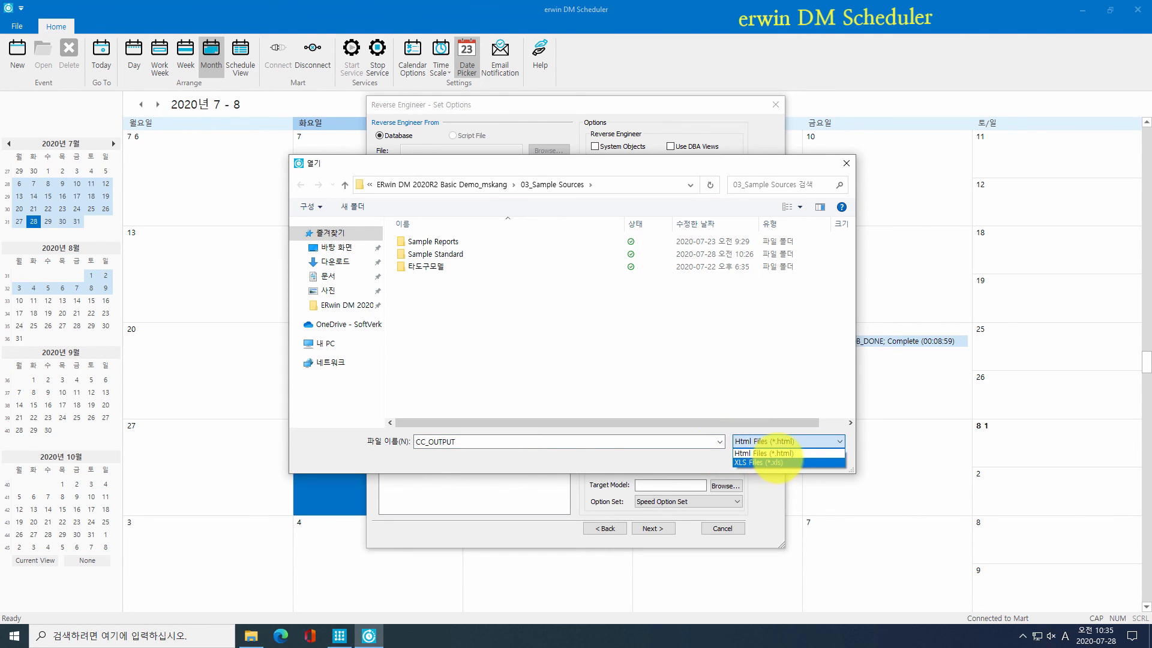
click(779, 453)
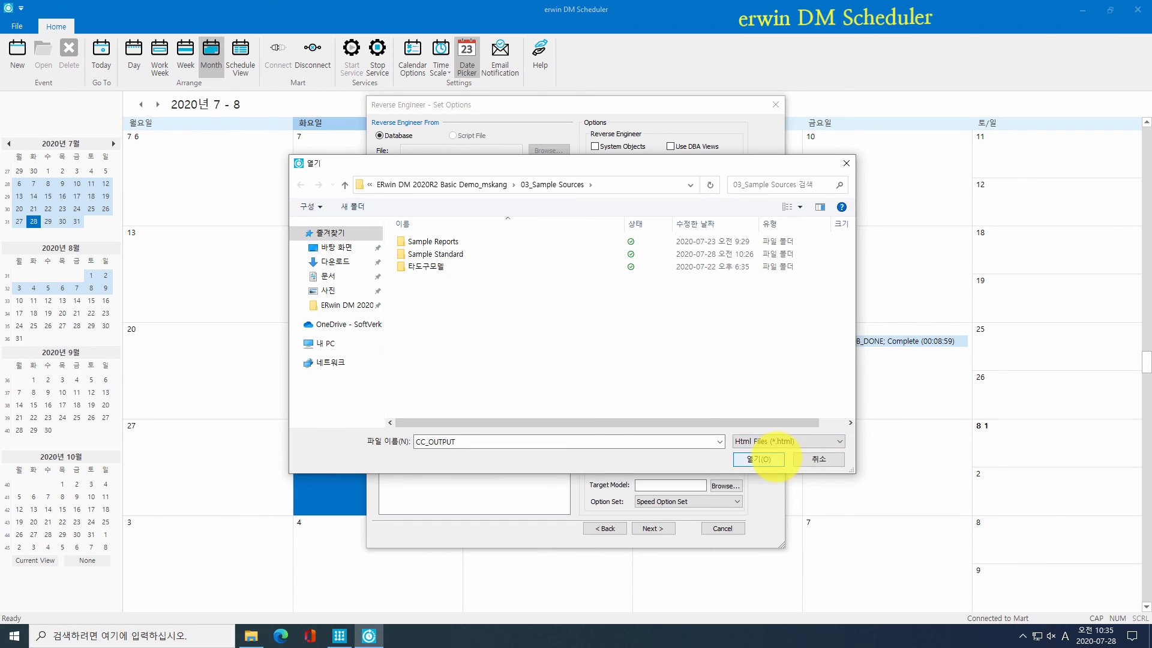
click(774, 459)
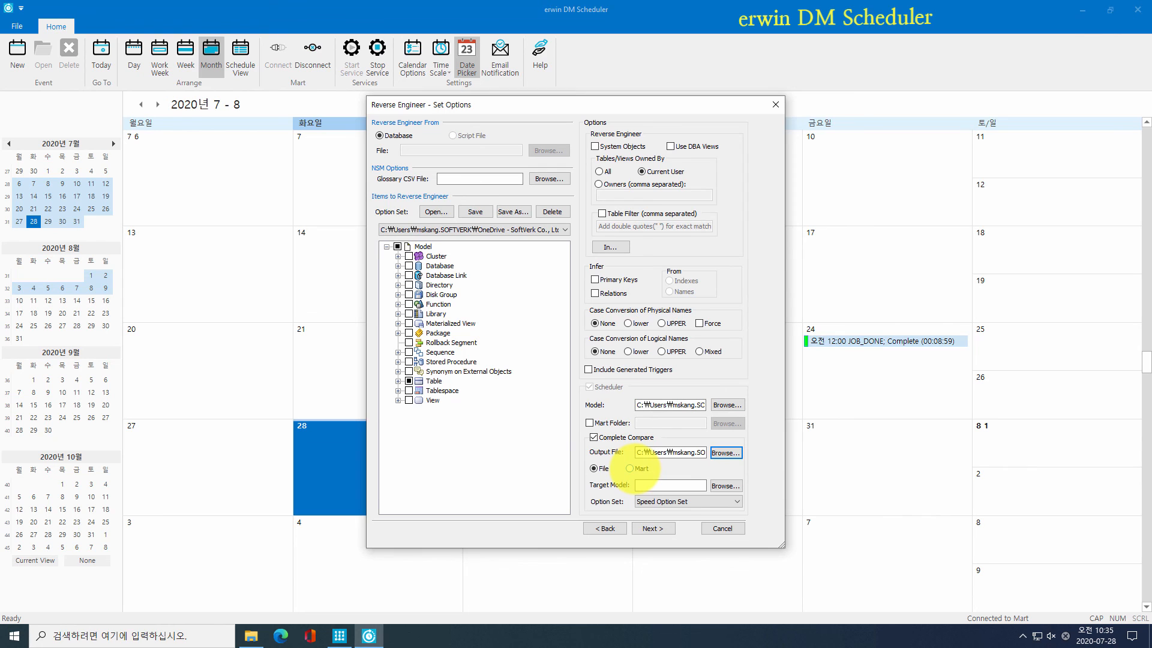
Step: Choose the target model to compare against and keep the Speed Option Set
click(724, 486)
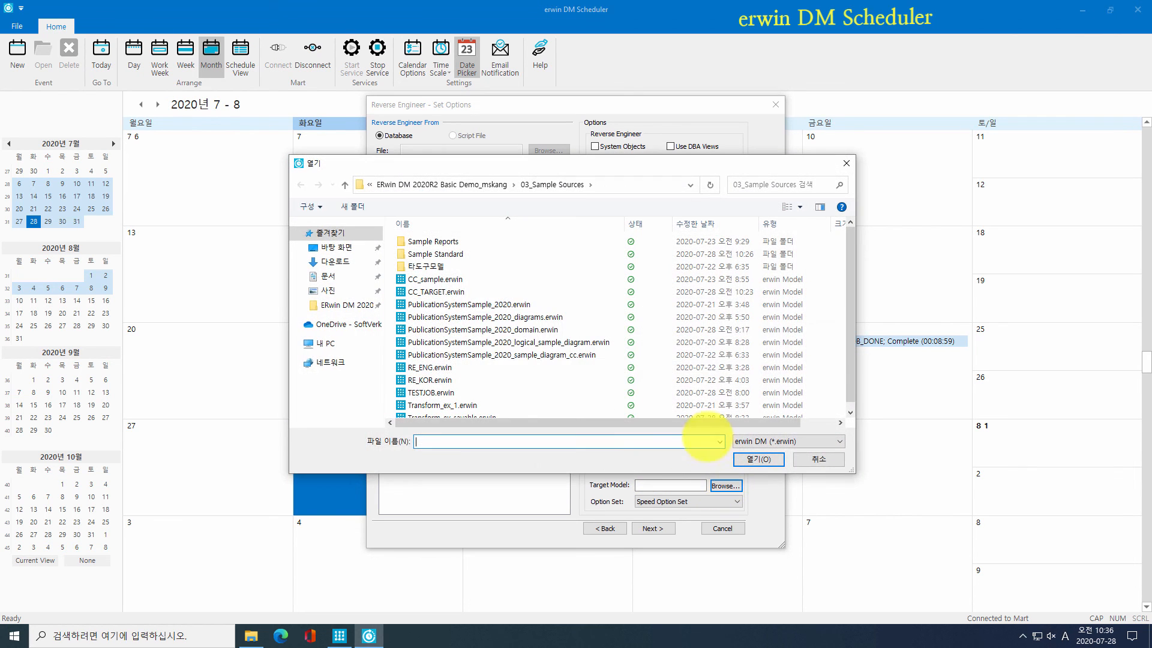
double_click(506, 300)
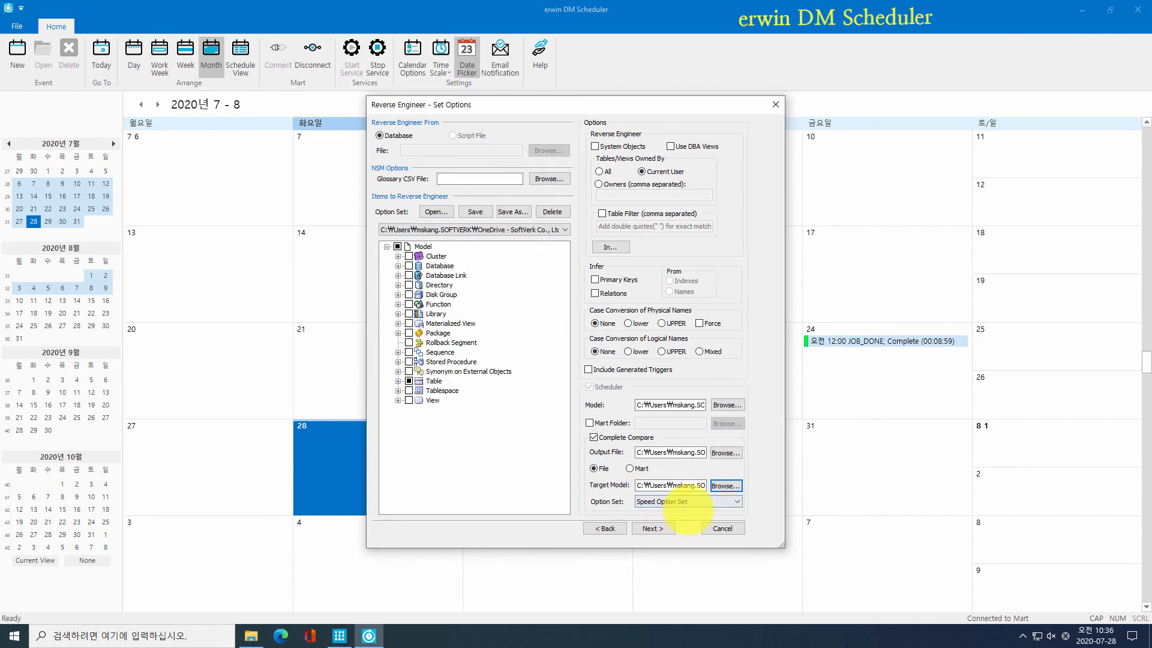
click(708, 501)
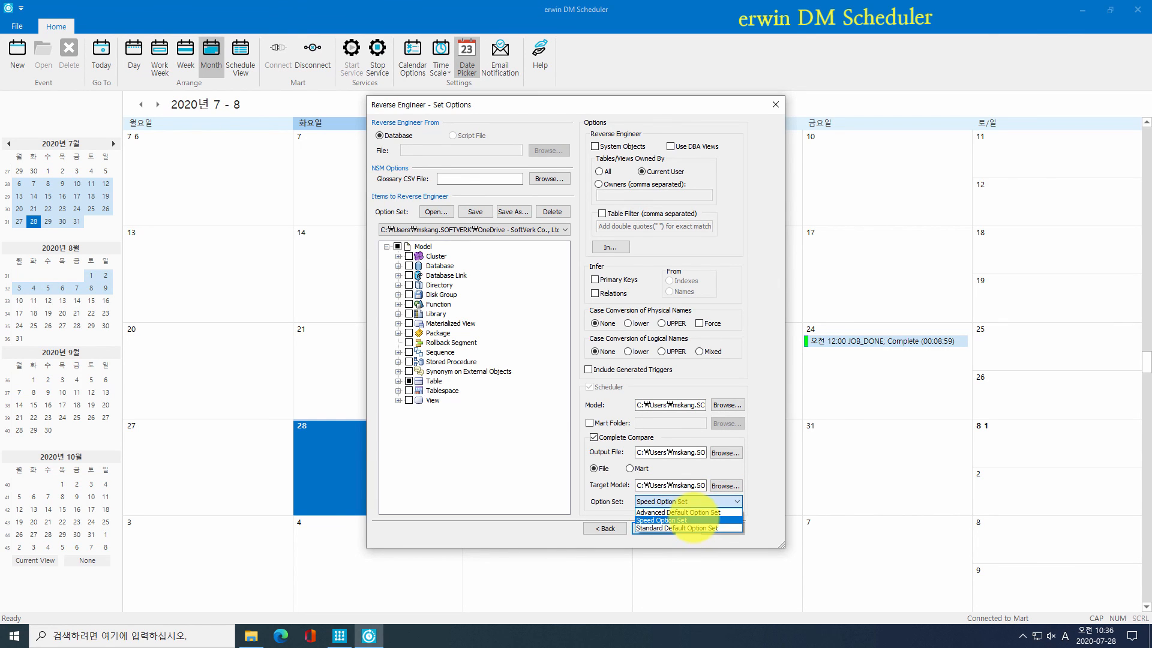
click(692, 520)
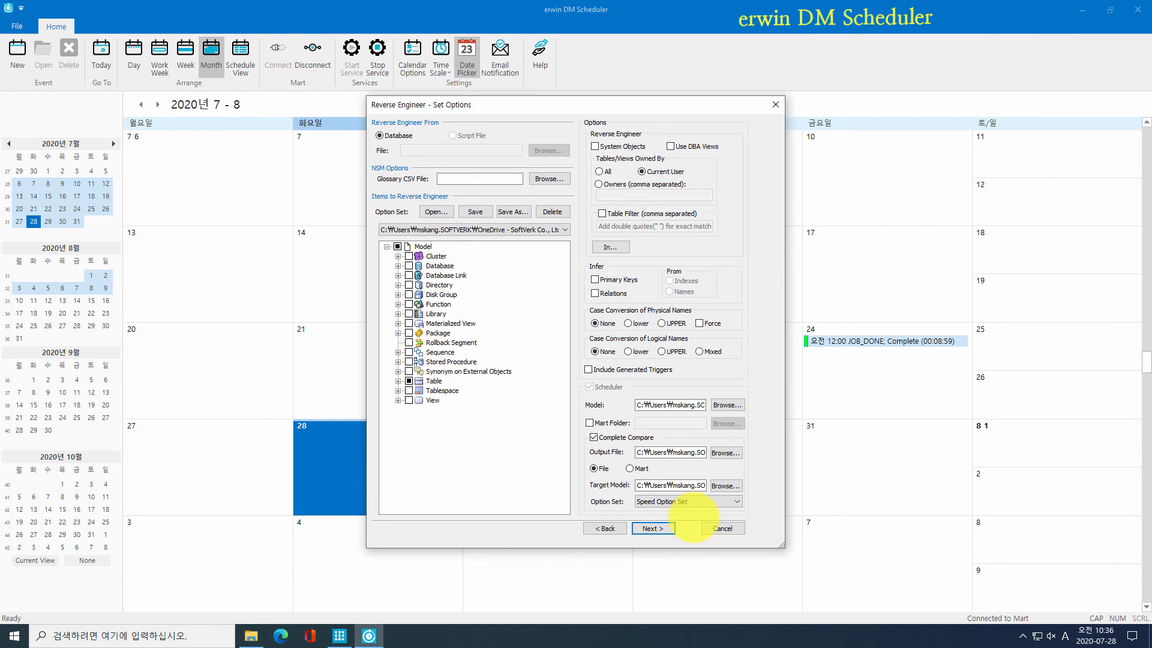
click(659, 528)
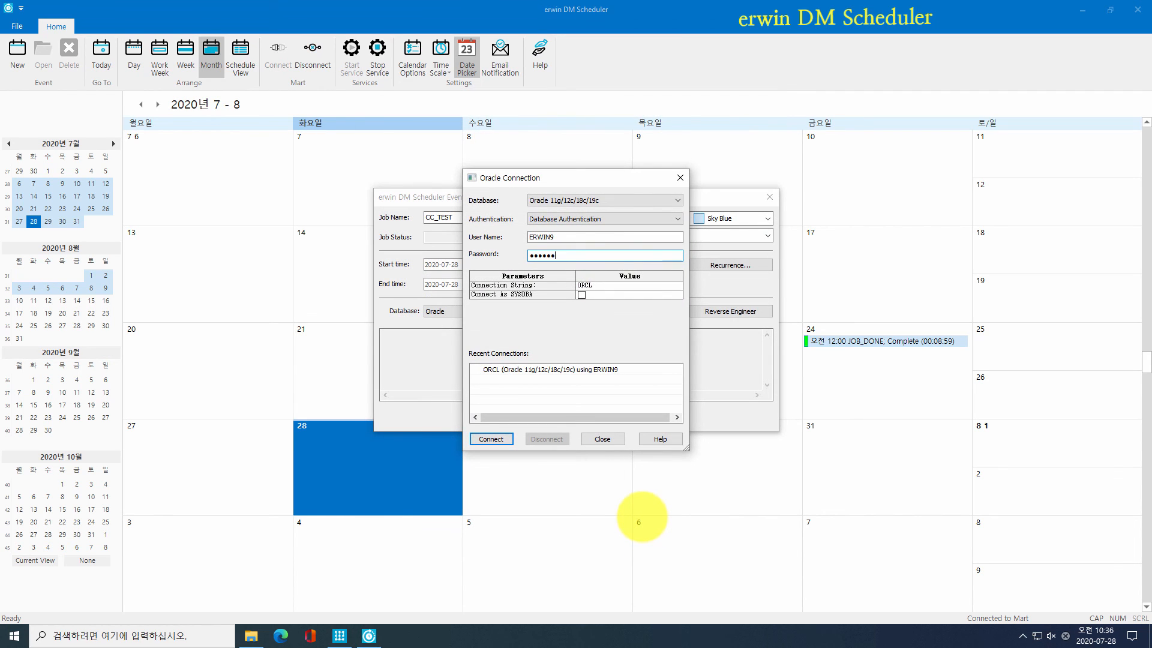
Step: Save the CC_TEST job and open the CC_OUTPUT.html comparison report
key(Return)
click(549, 418)
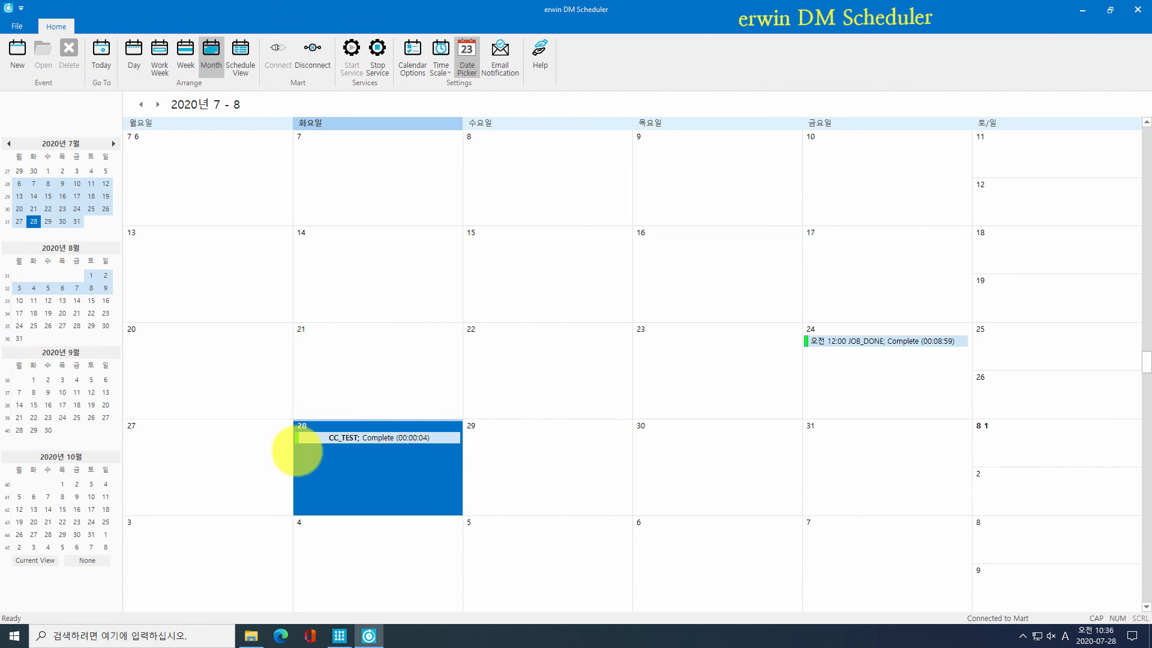
click(252, 635)
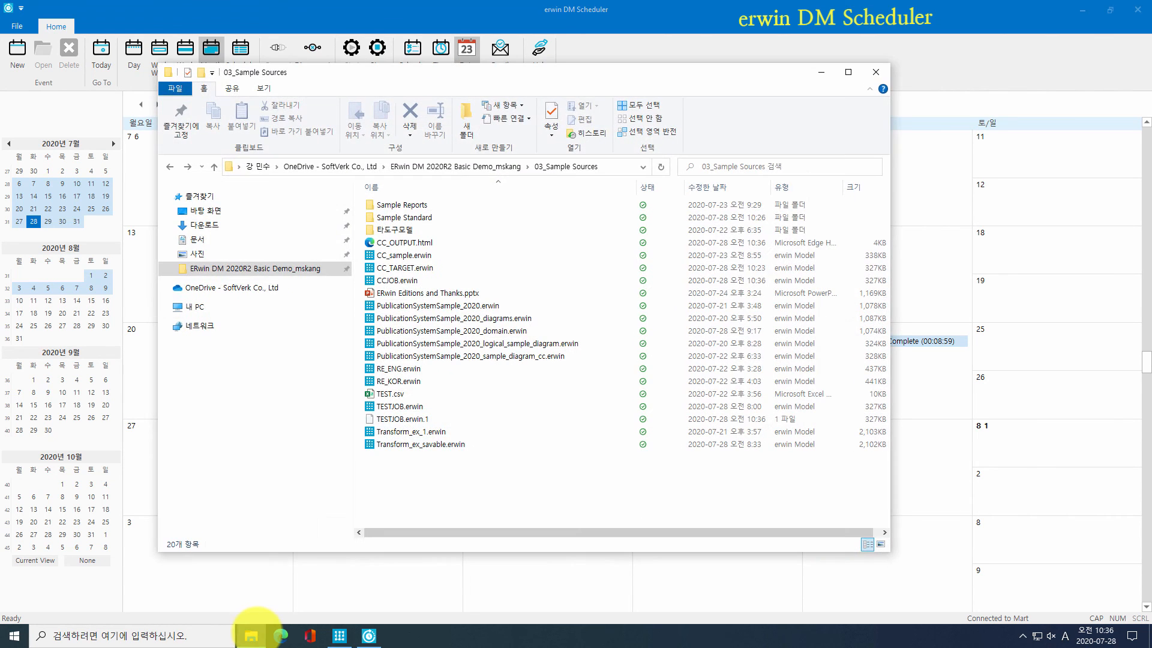
double_click(480, 243)
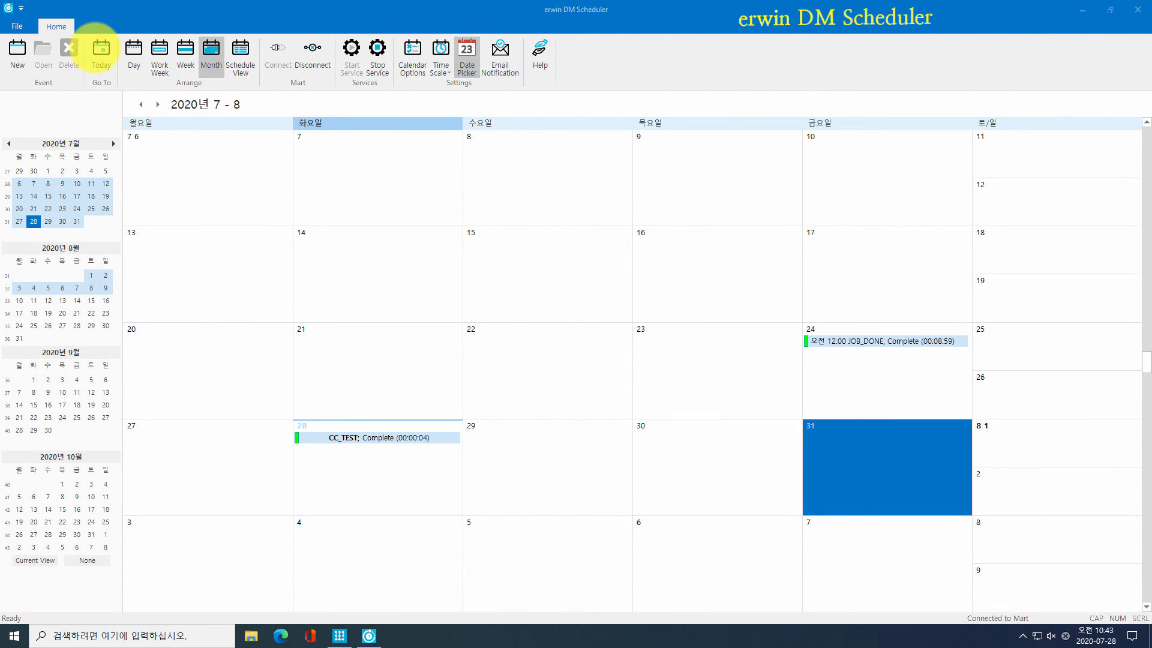
Step: Jump to today and preview the Day, Work Week, Week and Month calendar layouts
click(101, 48)
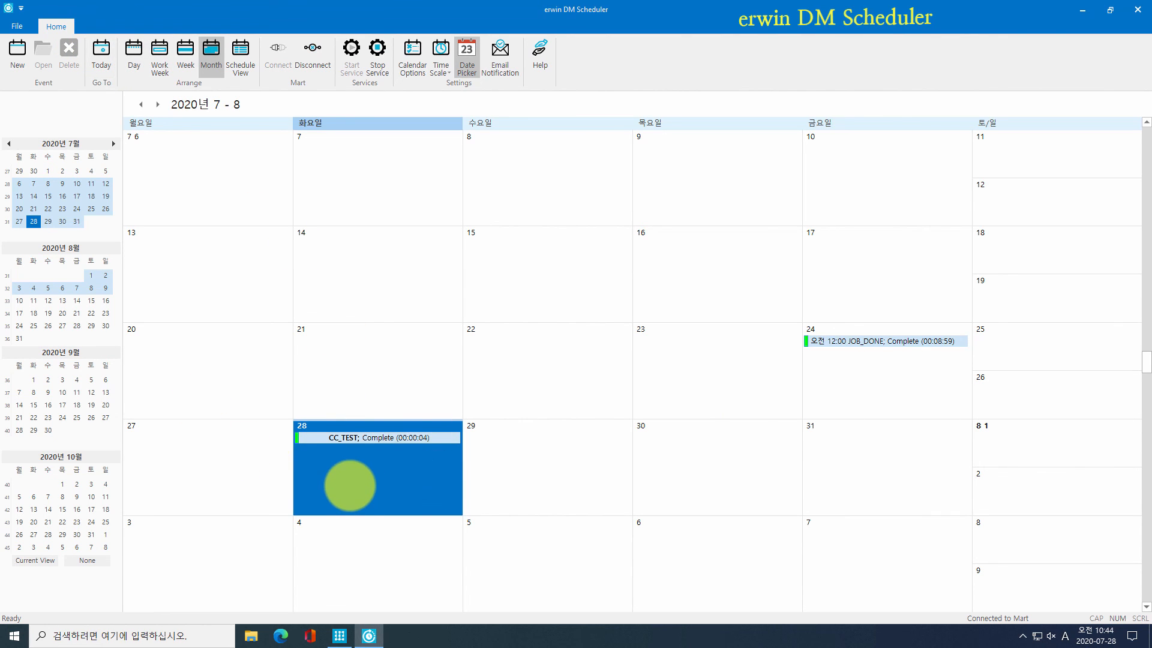
click(134, 51)
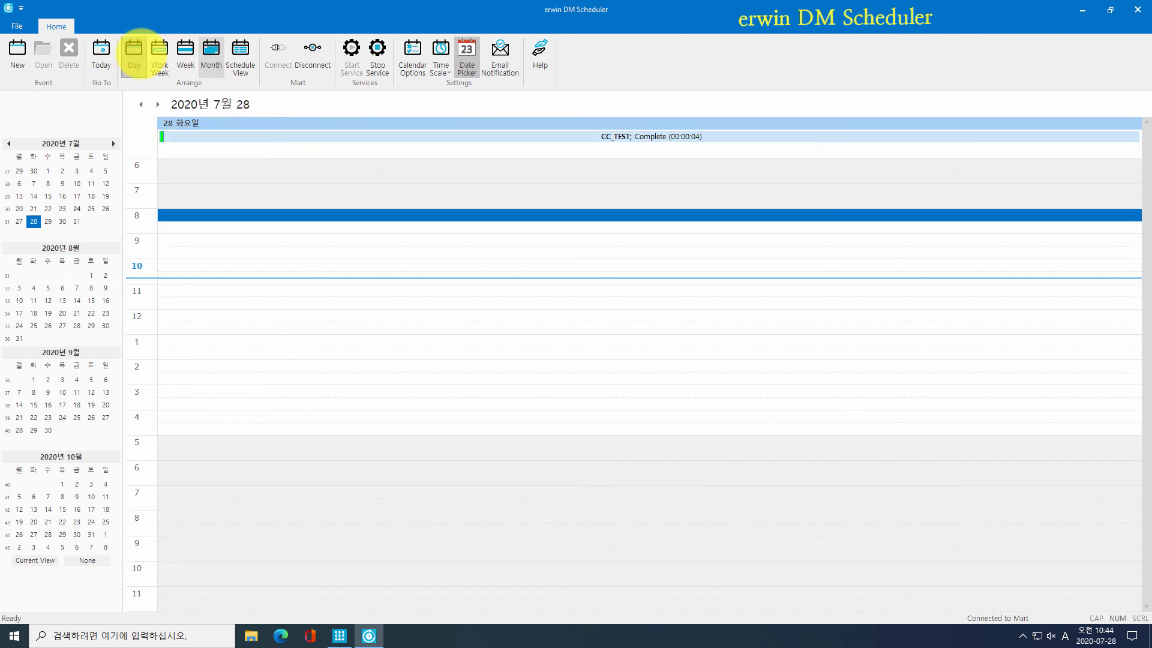
click(159, 52)
click(186, 52)
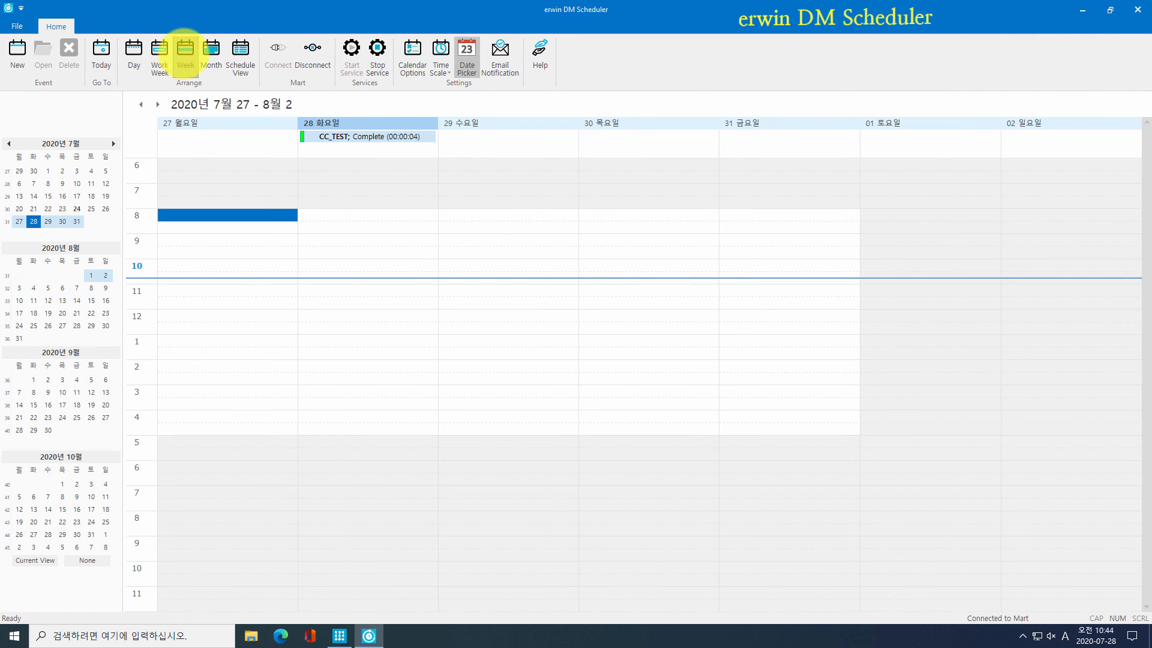
click(210, 51)
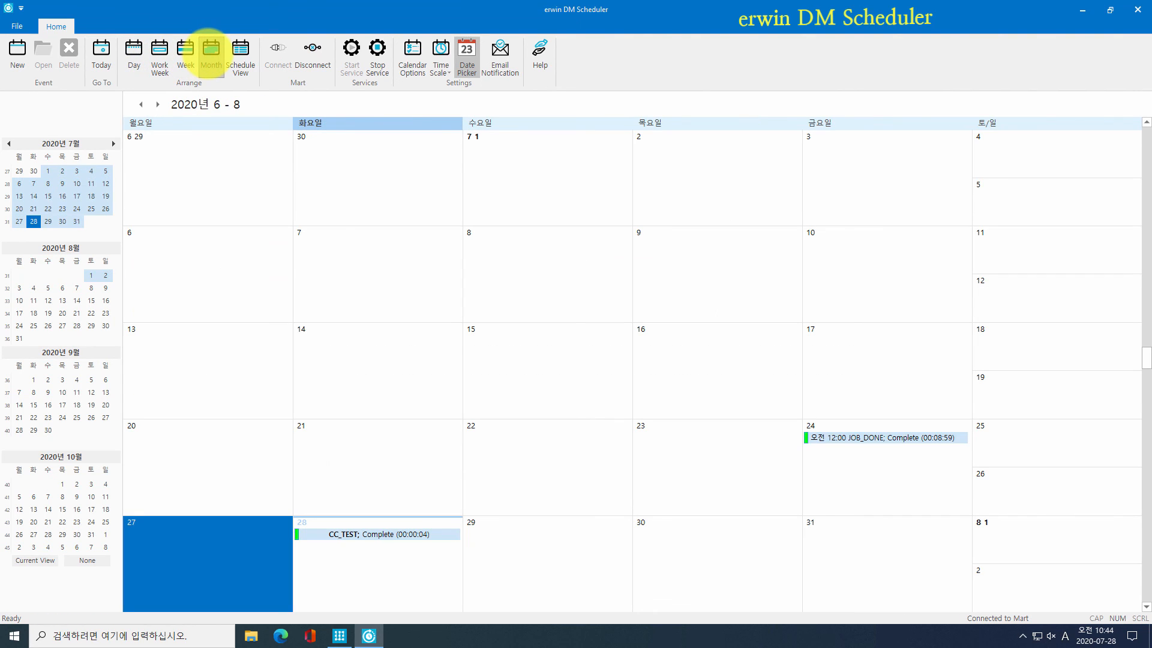
Step: Try the Schedule View timeline scales, return to Month, and disconnect from Mart
click(238, 51)
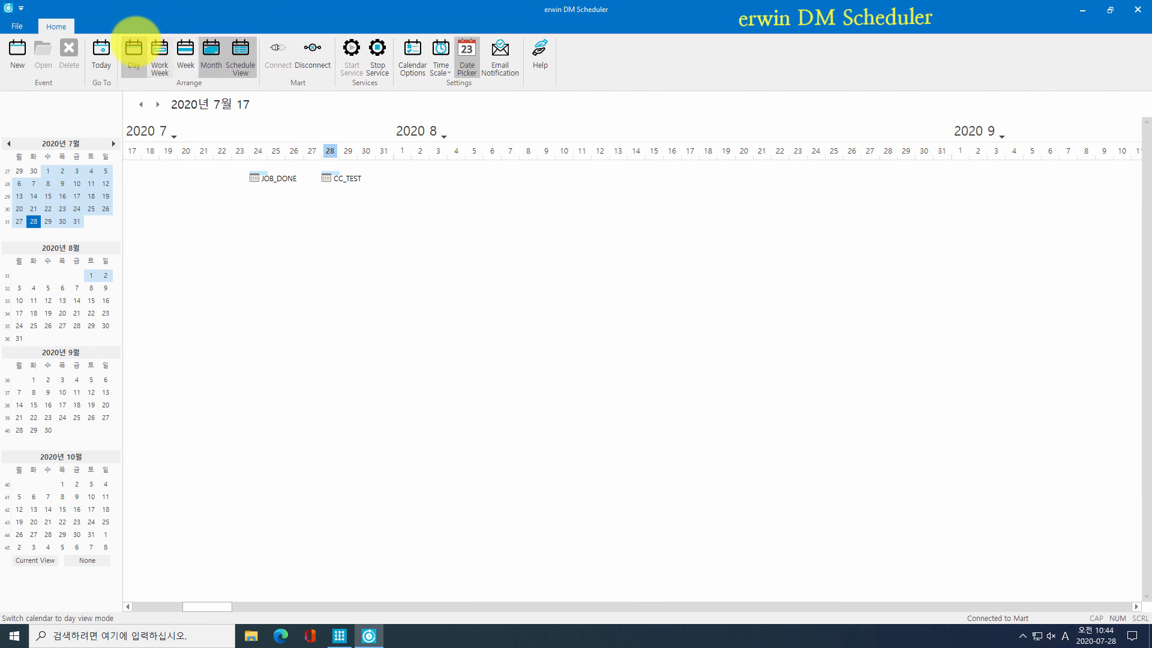
click(136, 44)
click(159, 42)
click(182, 42)
click(205, 42)
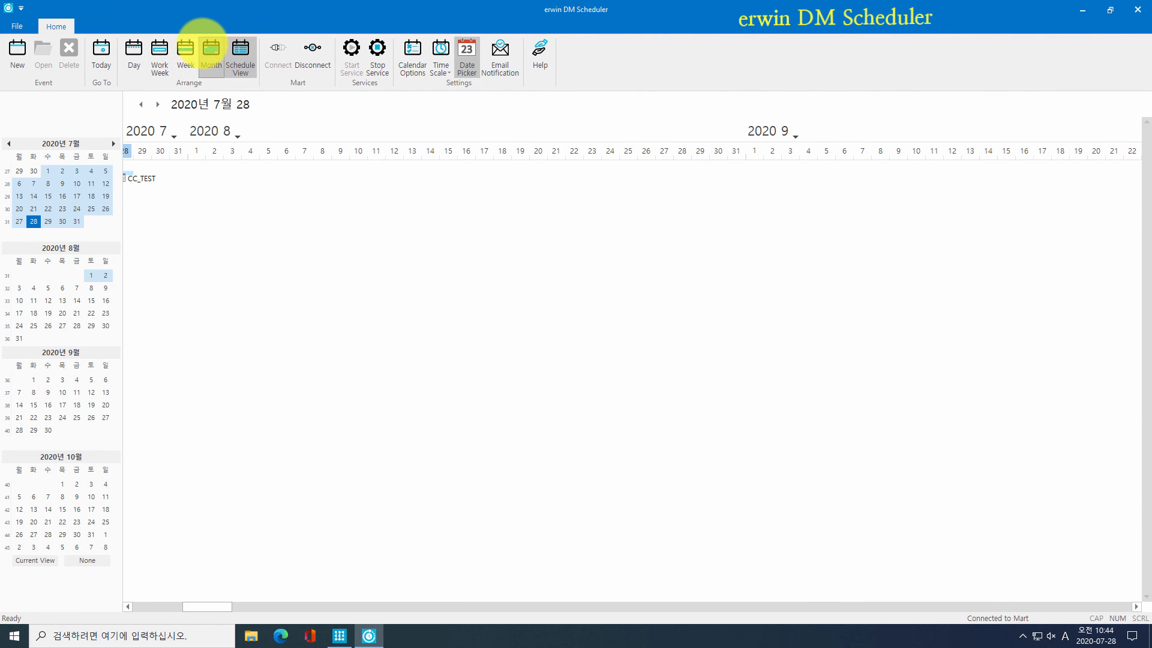
click(235, 50)
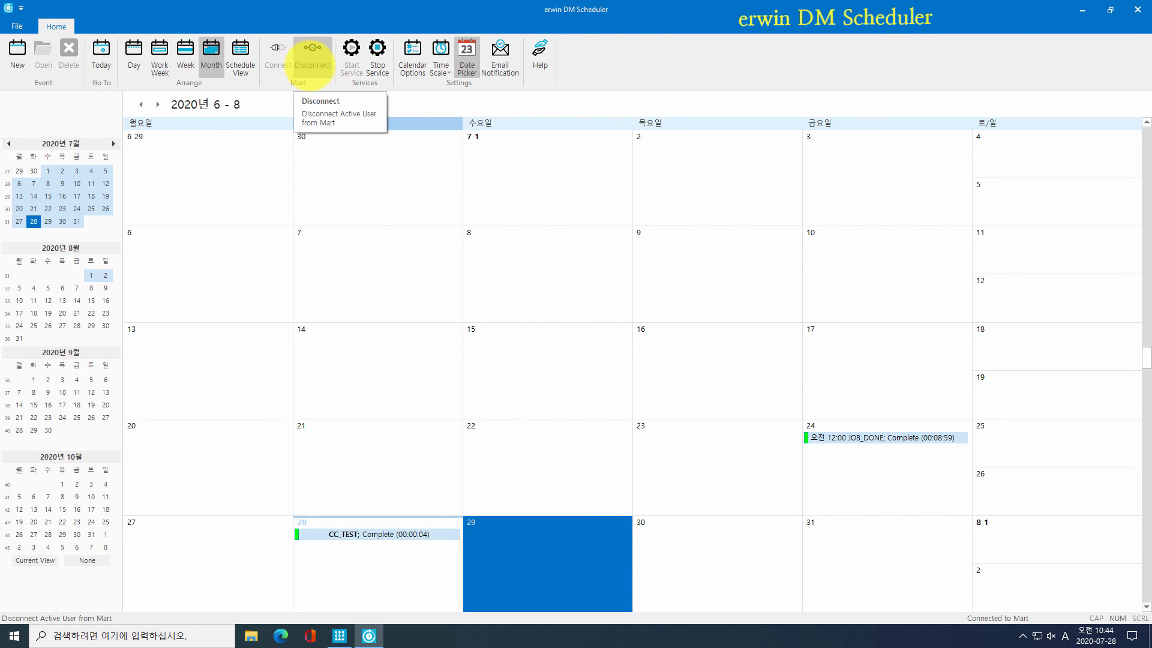
click(312, 57)
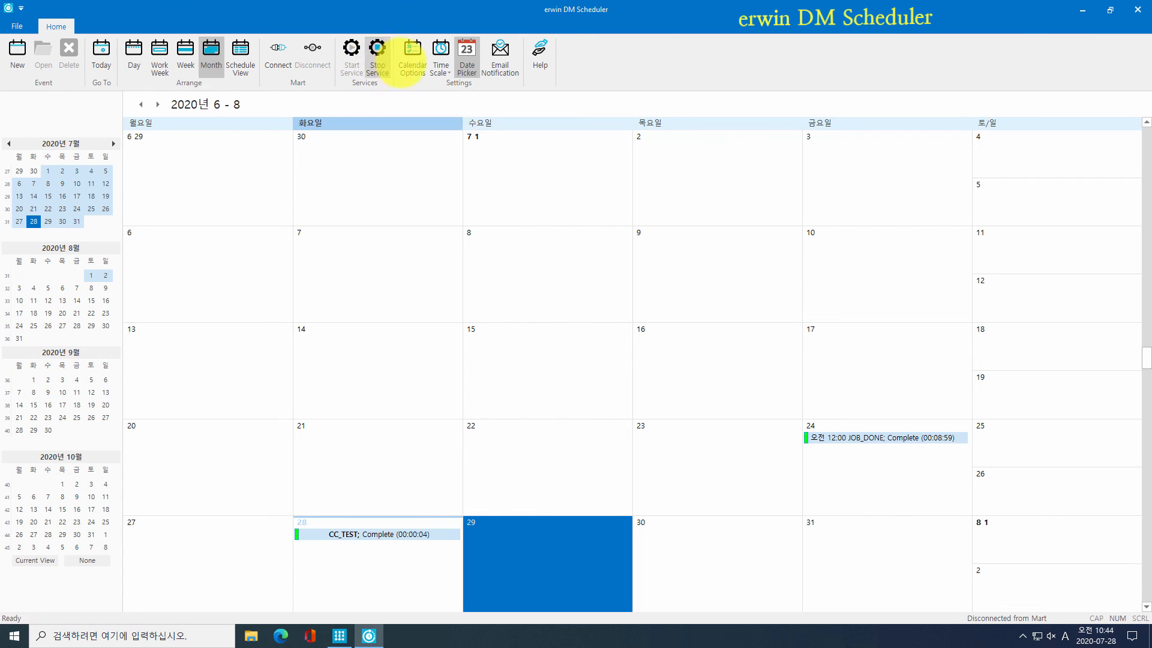
click(412, 57)
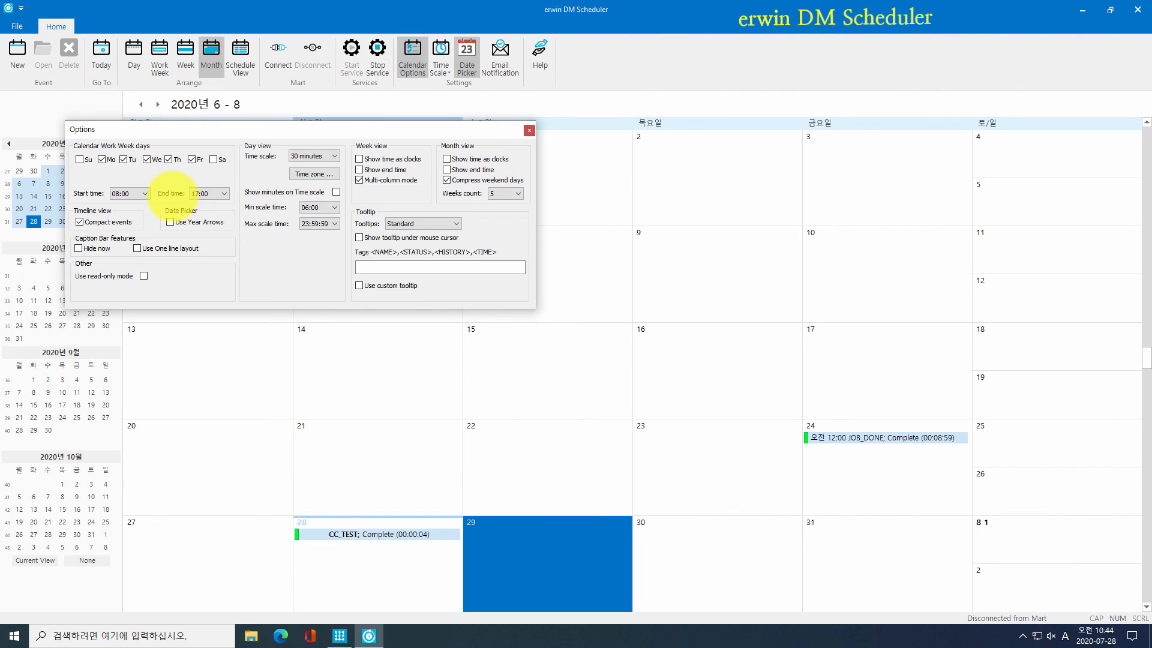
Step: In Calendar Options, keep the time scale at 30 minutes and show end times in week view
click(313, 154)
click(317, 150)
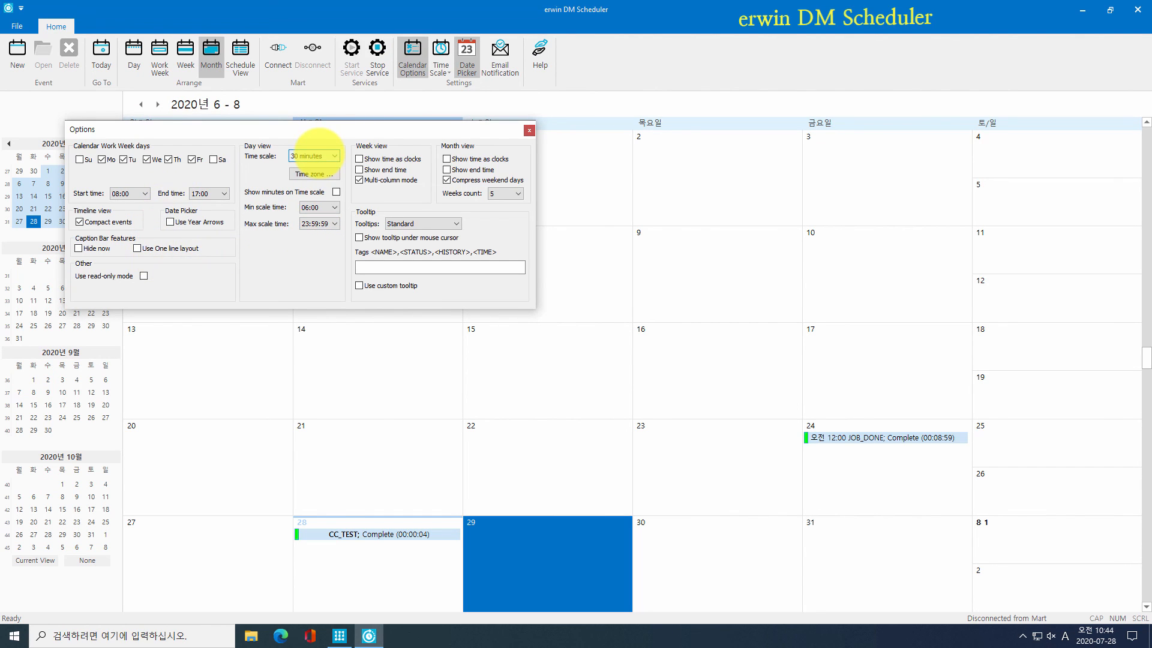
click(360, 169)
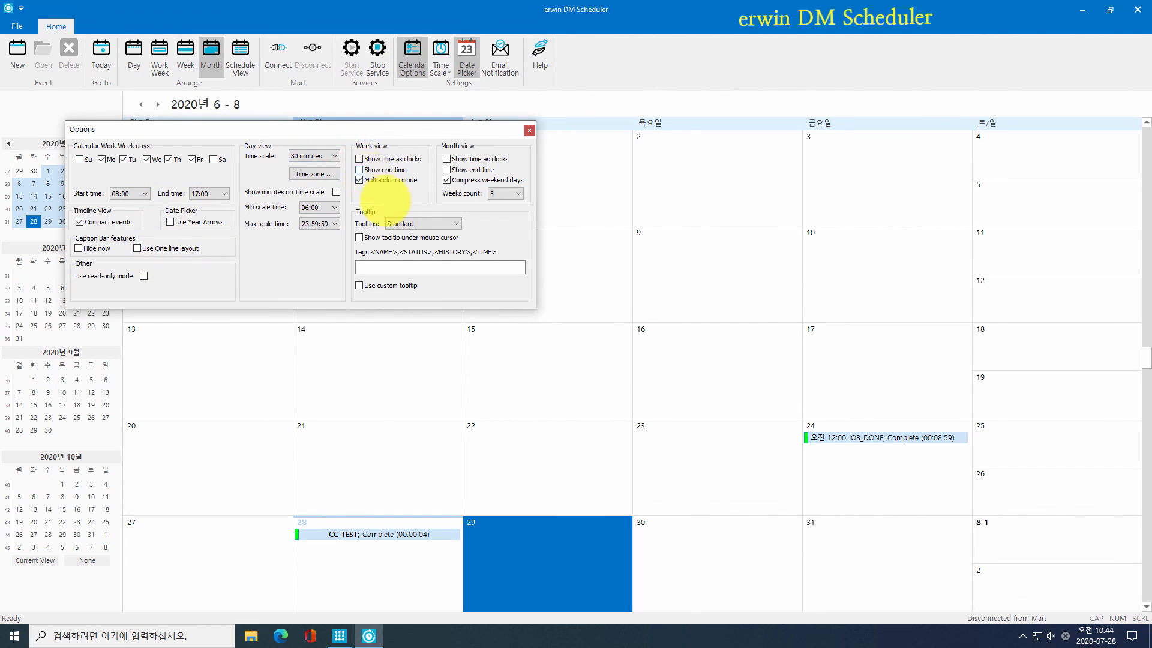
click(529, 130)
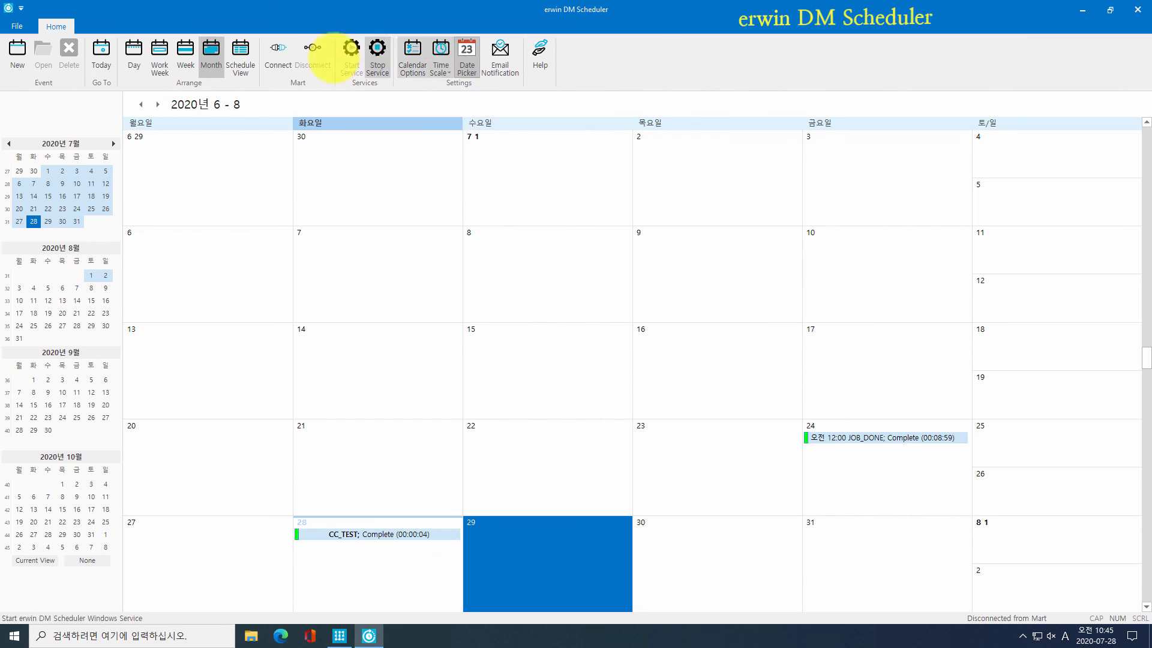
Step: Show July 28 in day view with a 6-minute time scale
click(127, 65)
click(440, 67)
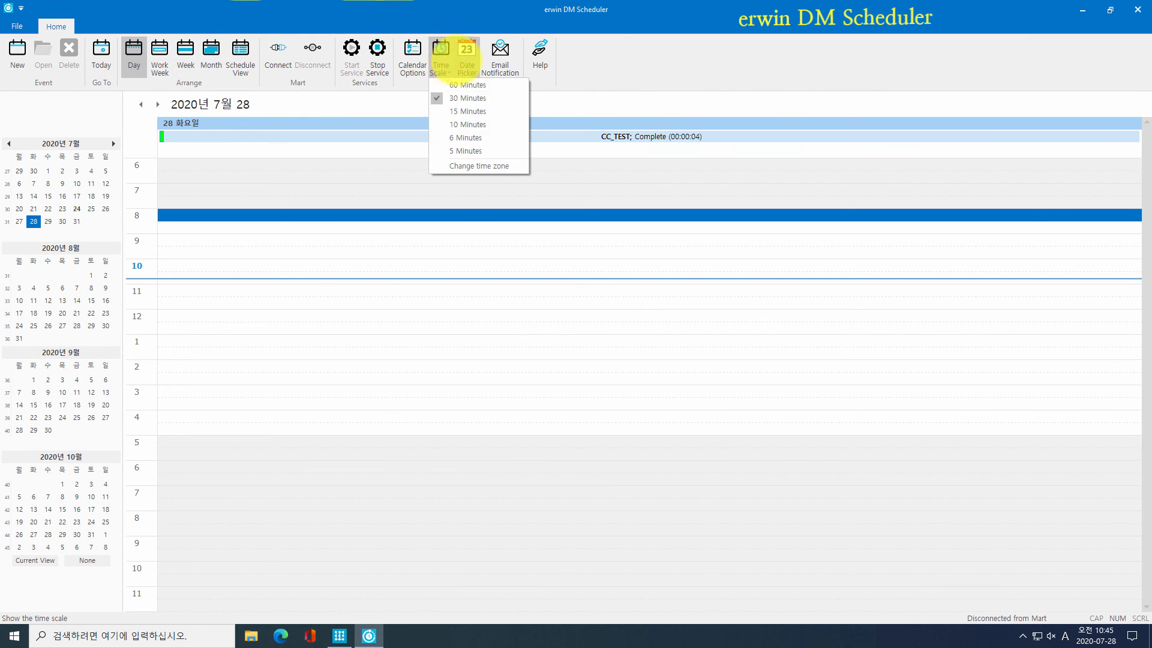
click(467, 85)
click(441, 69)
click(456, 84)
click(441, 67)
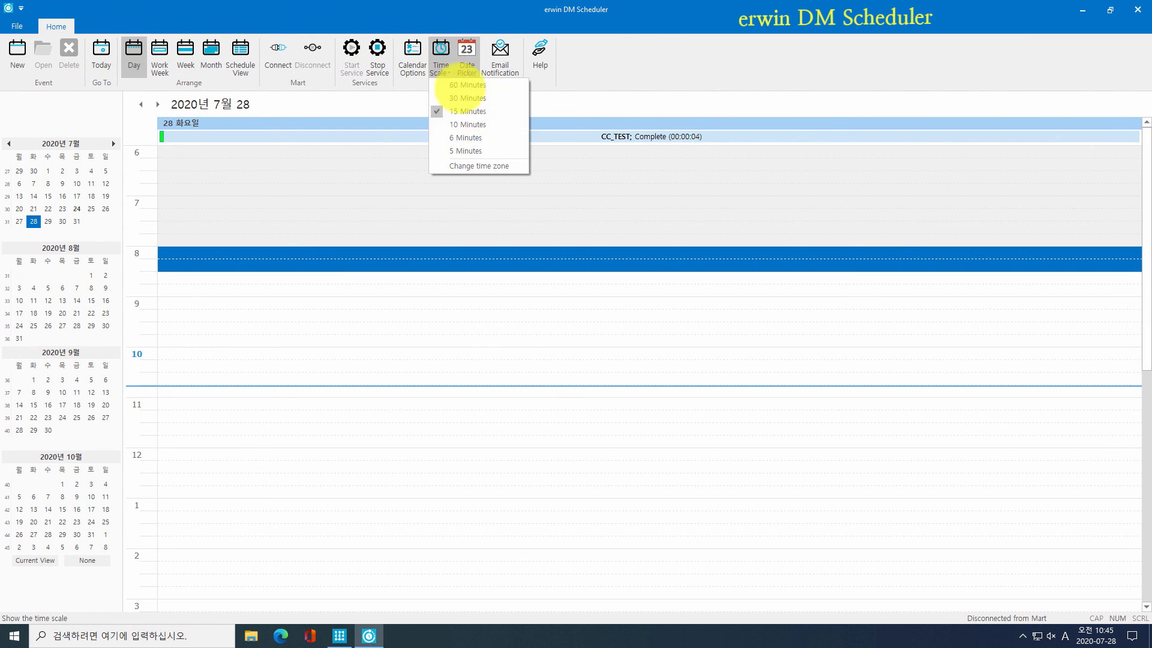
click(466, 137)
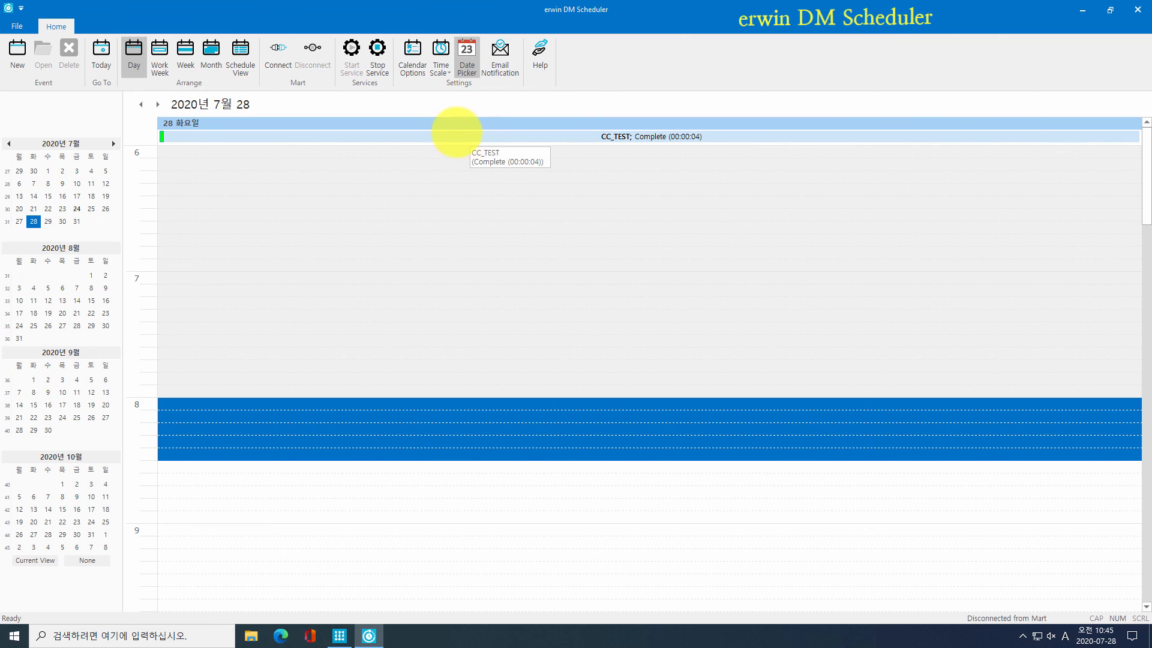
Step: Return to the month calendar and toggle the small month calendars off and back on
click(211, 58)
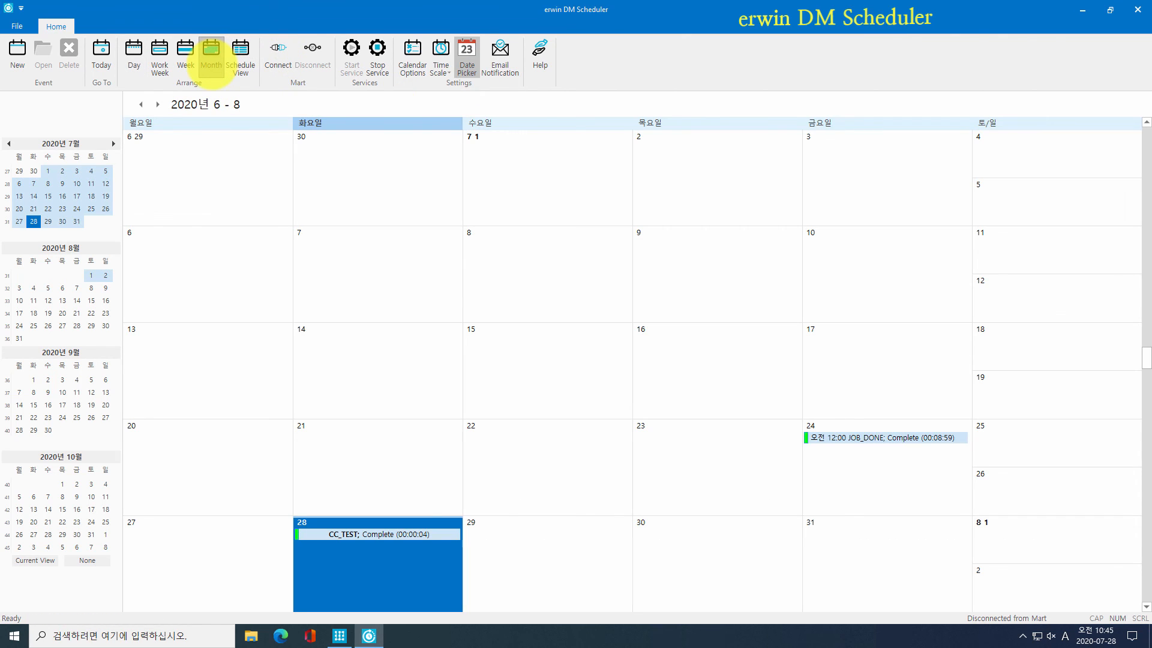
click(464, 43)
click(466, 41)
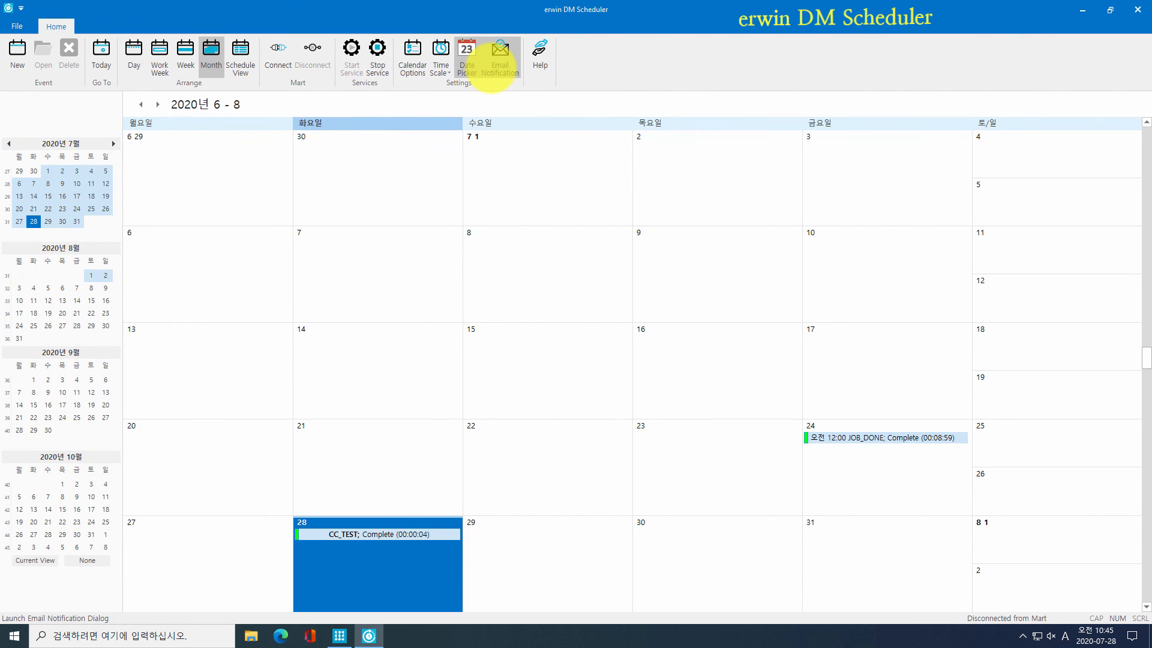
Step: Enable e-mail notification and enter the recipient's To and Cc e-mail addresses
click(492, 56)
click(491, 194)
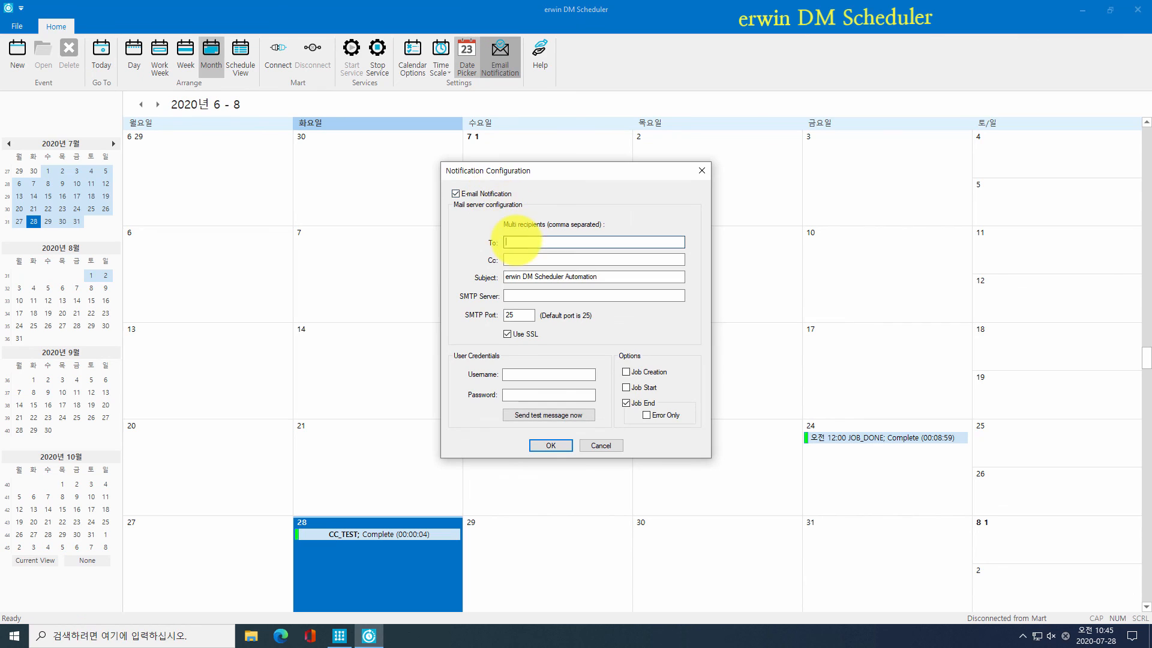
click(514, 243)
key(Tab)
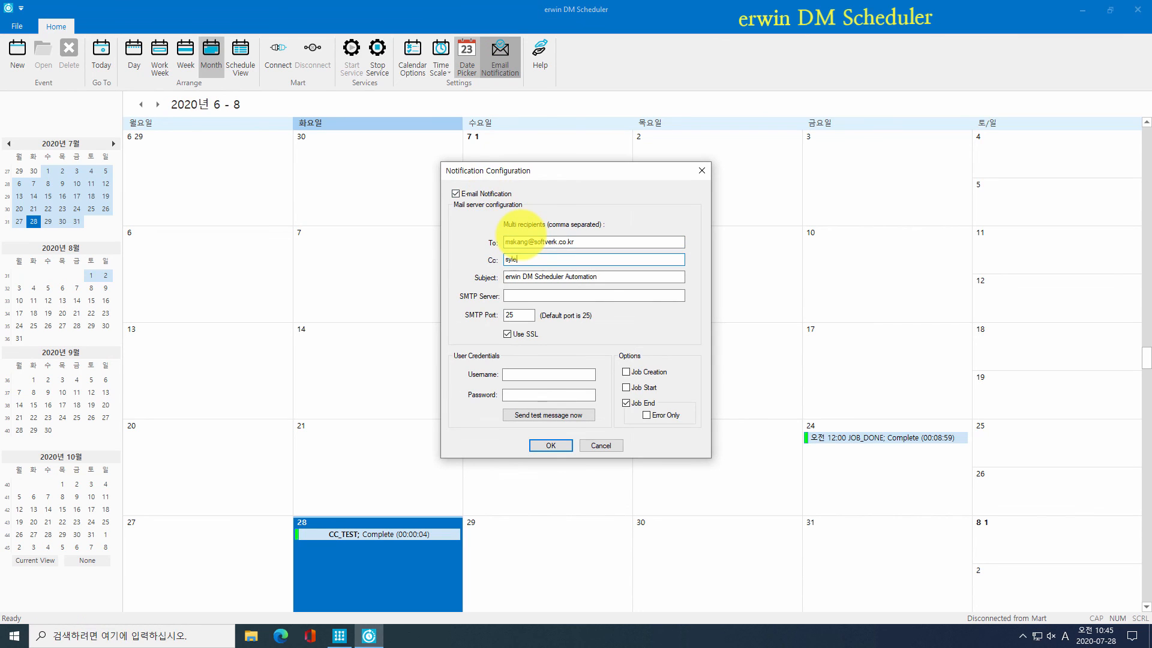
Step: Fill in the mail account username and password, and set Job End alerts to Error Only
click(527, 375)
key(Tab)
text(********)
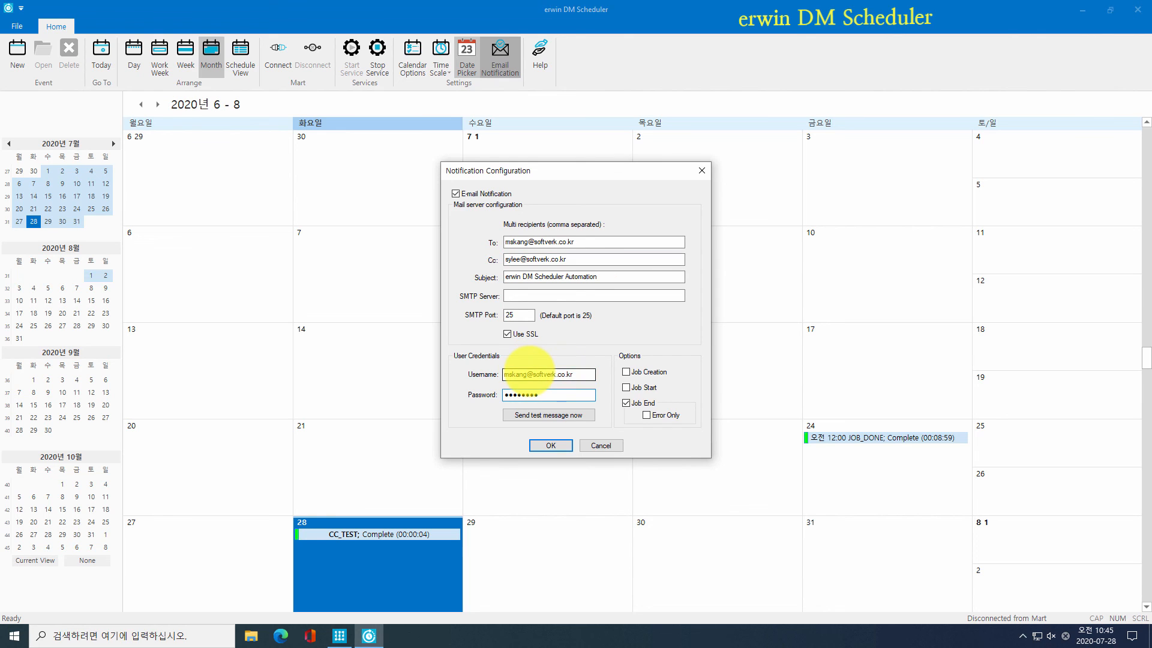
click(664, 415)
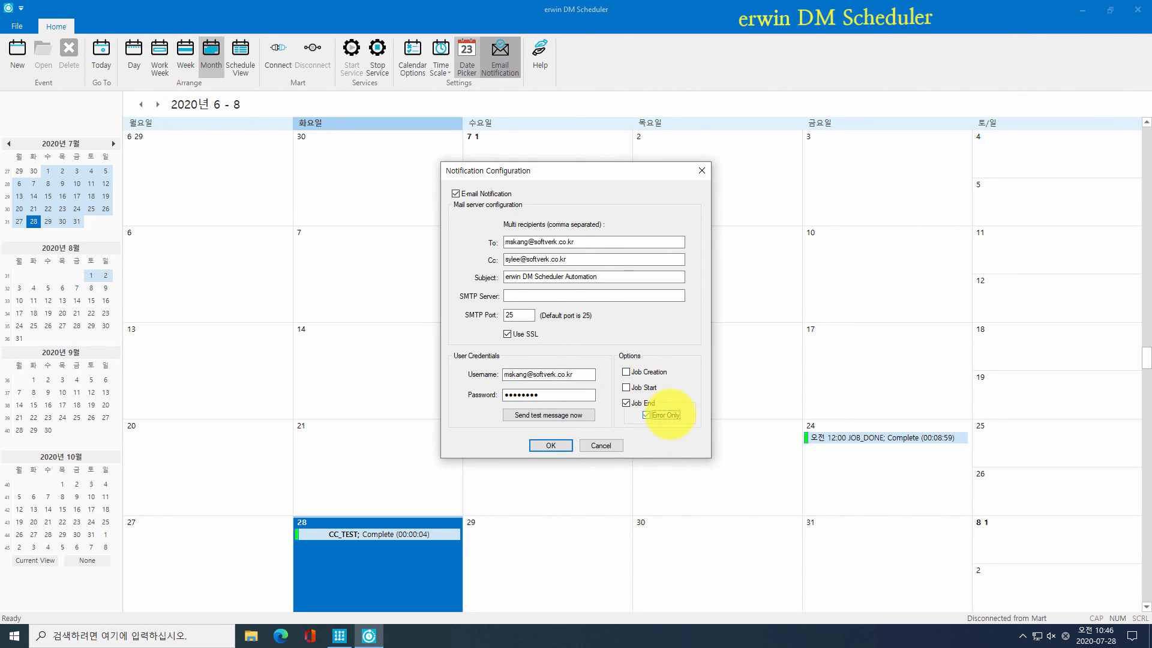